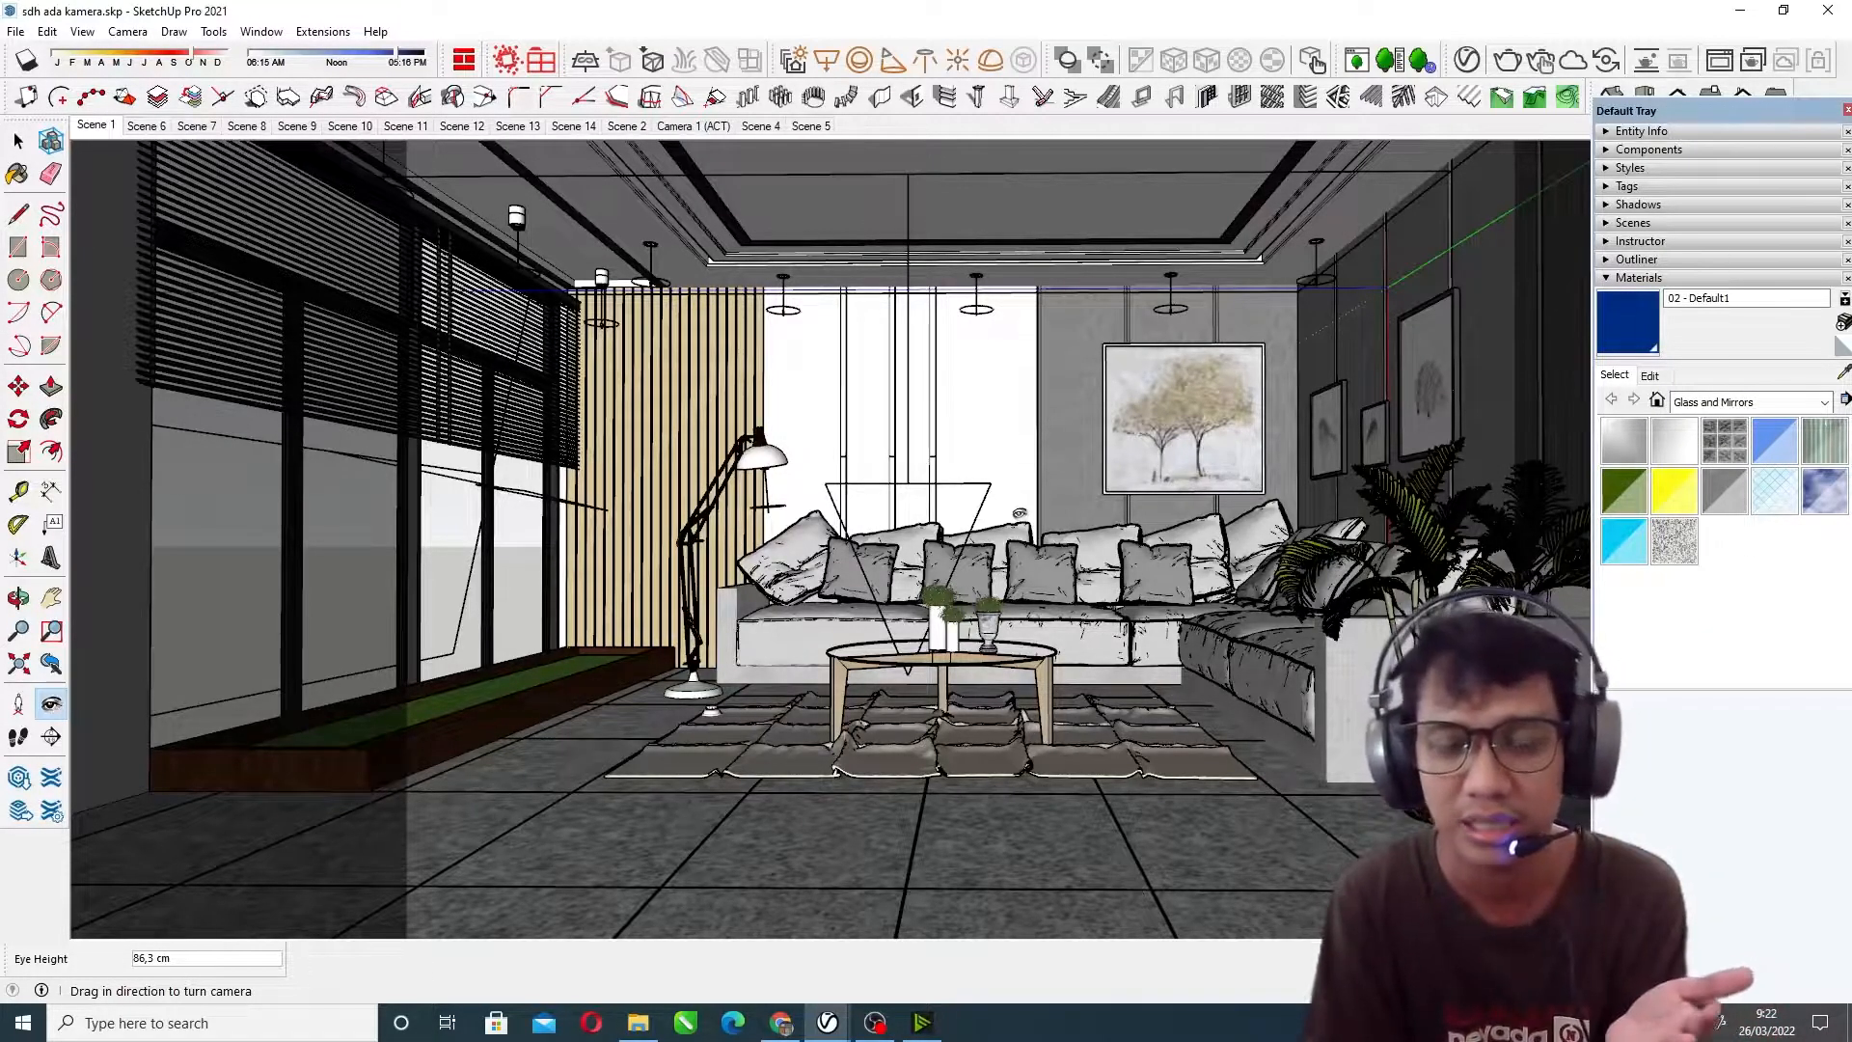
key(o)
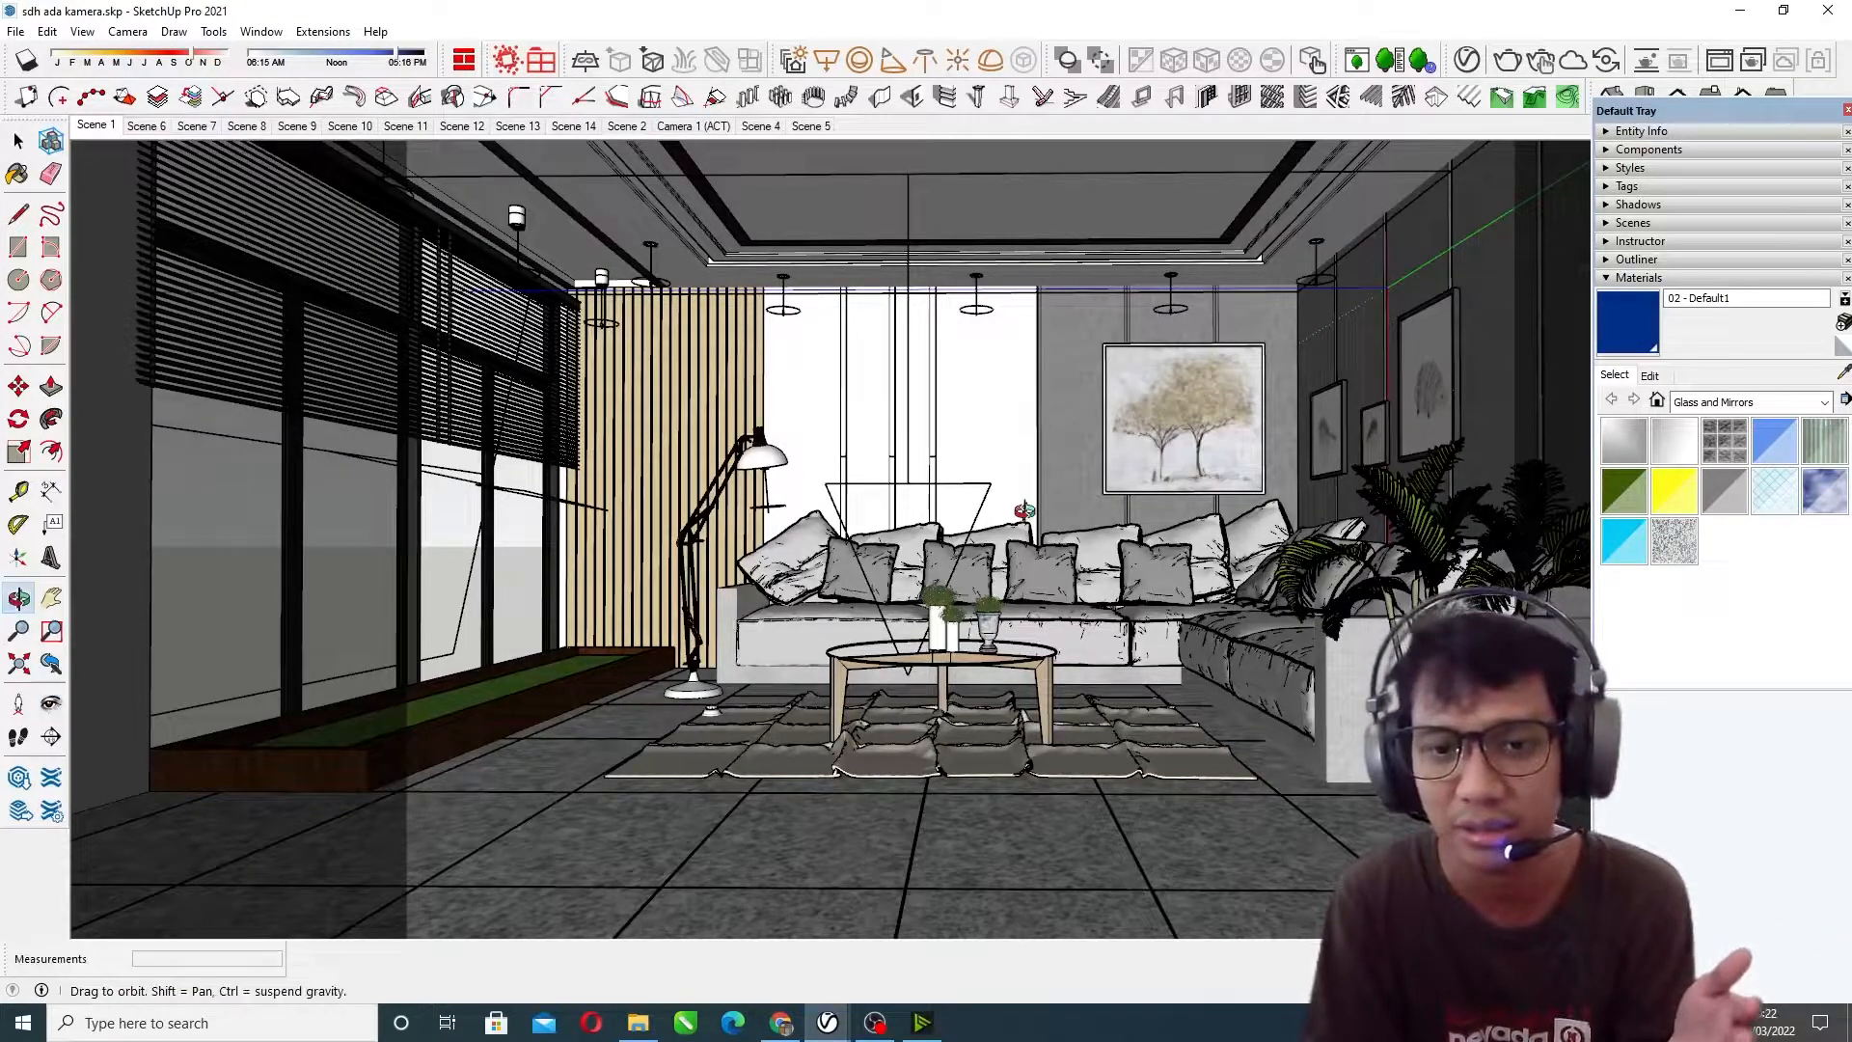
middle_drag(1025, 510, 867, 404)
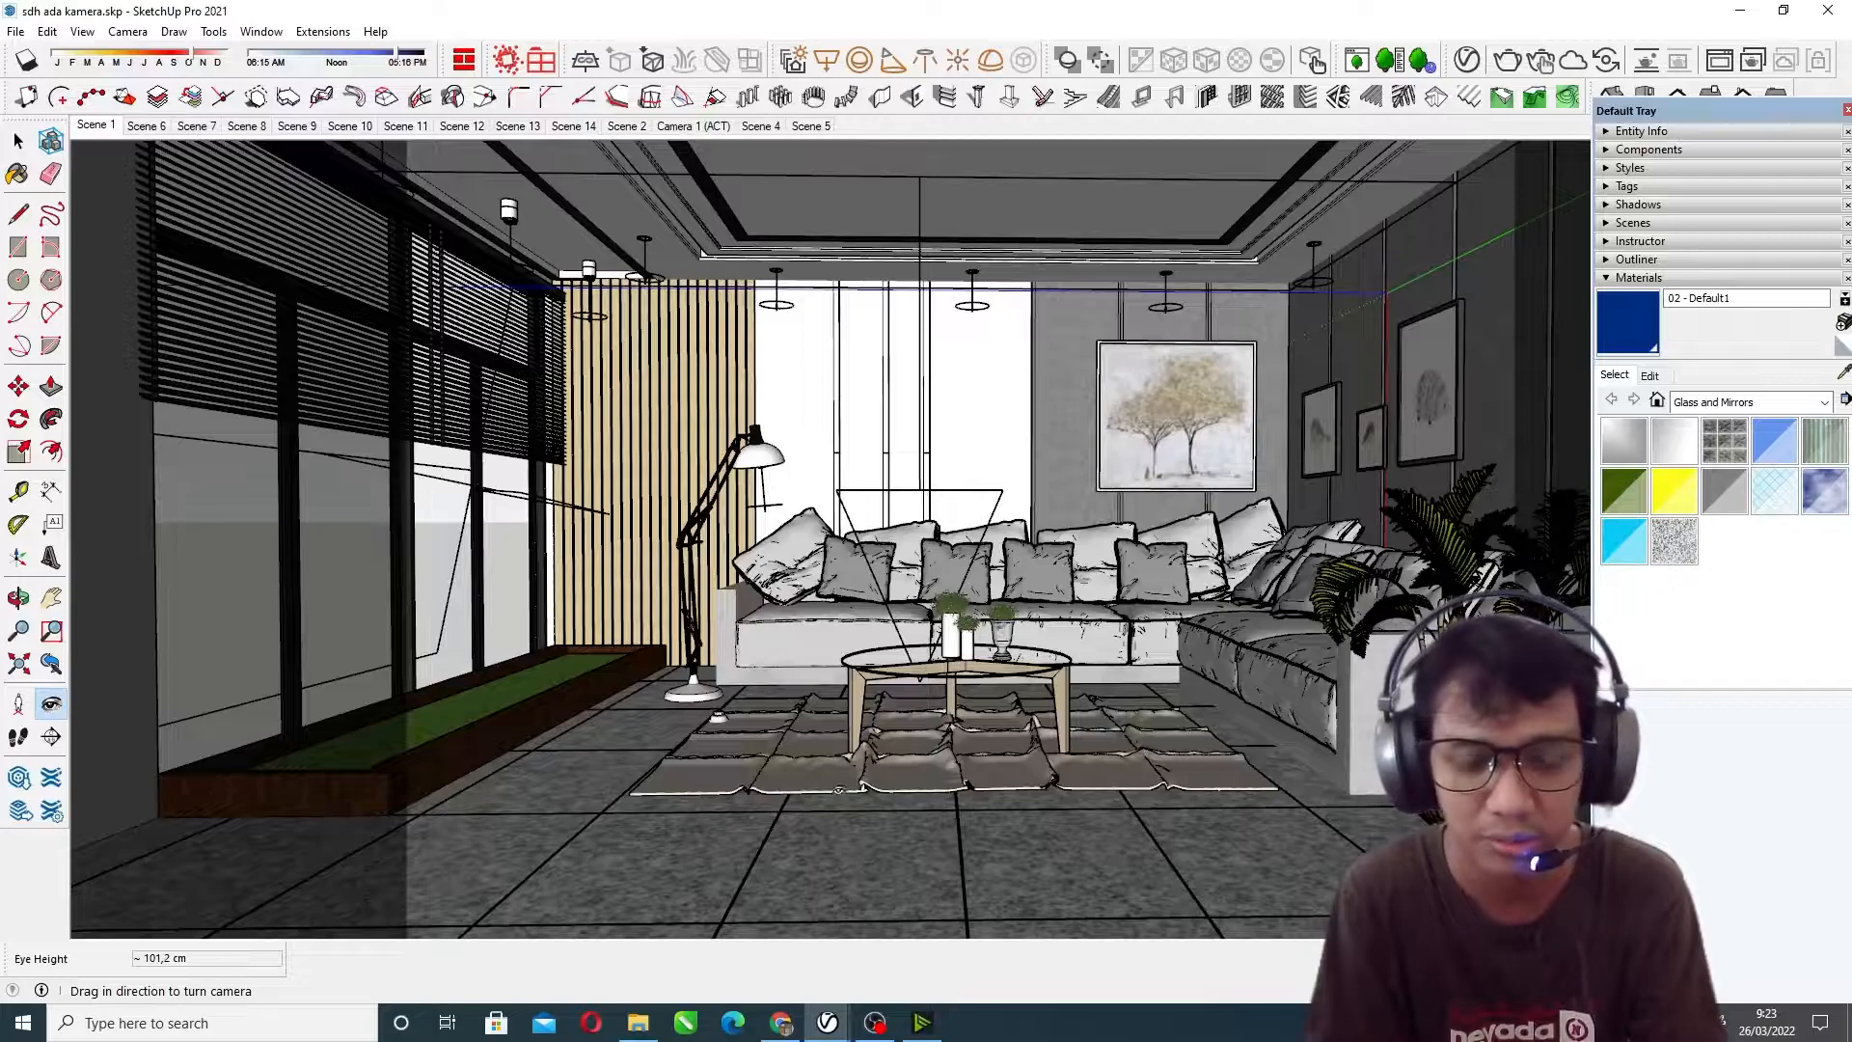
Step: Switch to OBS, shrink the Video Capture Device webcam source in the preview, and return to the SketchUp model
click(875, 1023)
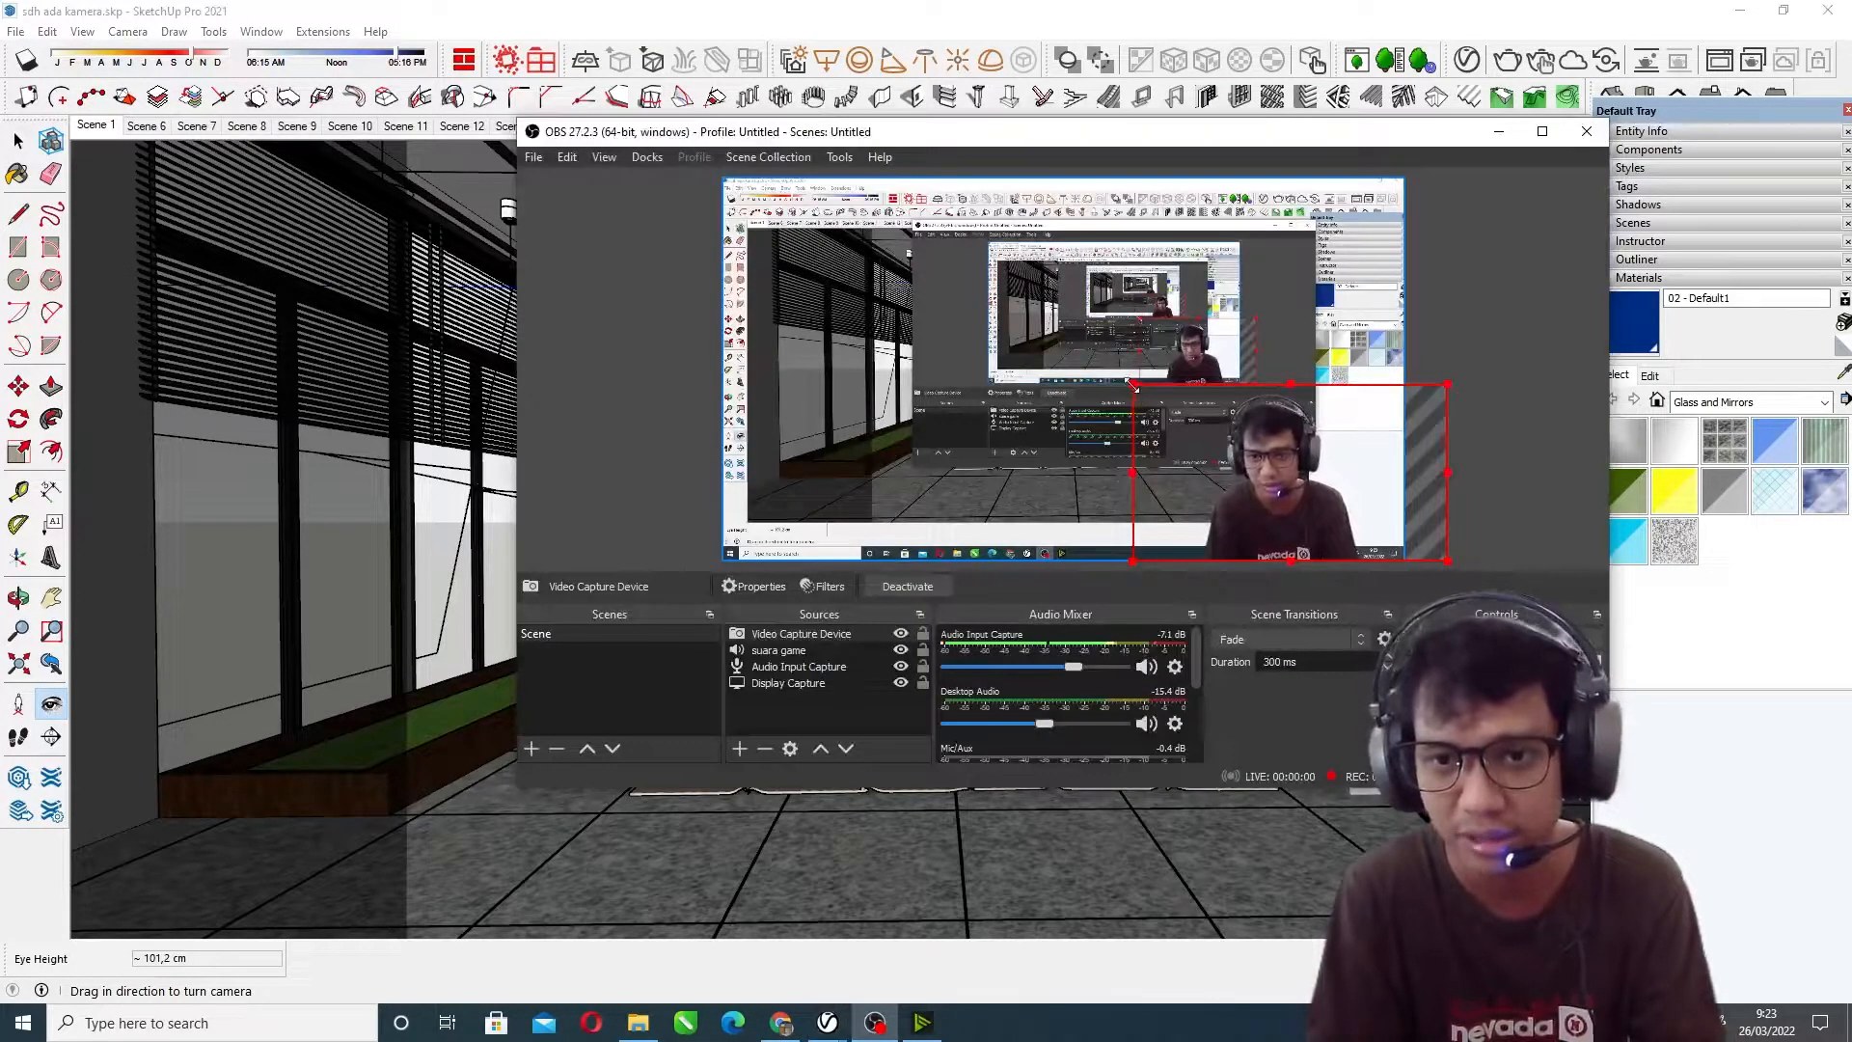
drag(1133, 384, 1236, 442)
click(1499, 136)
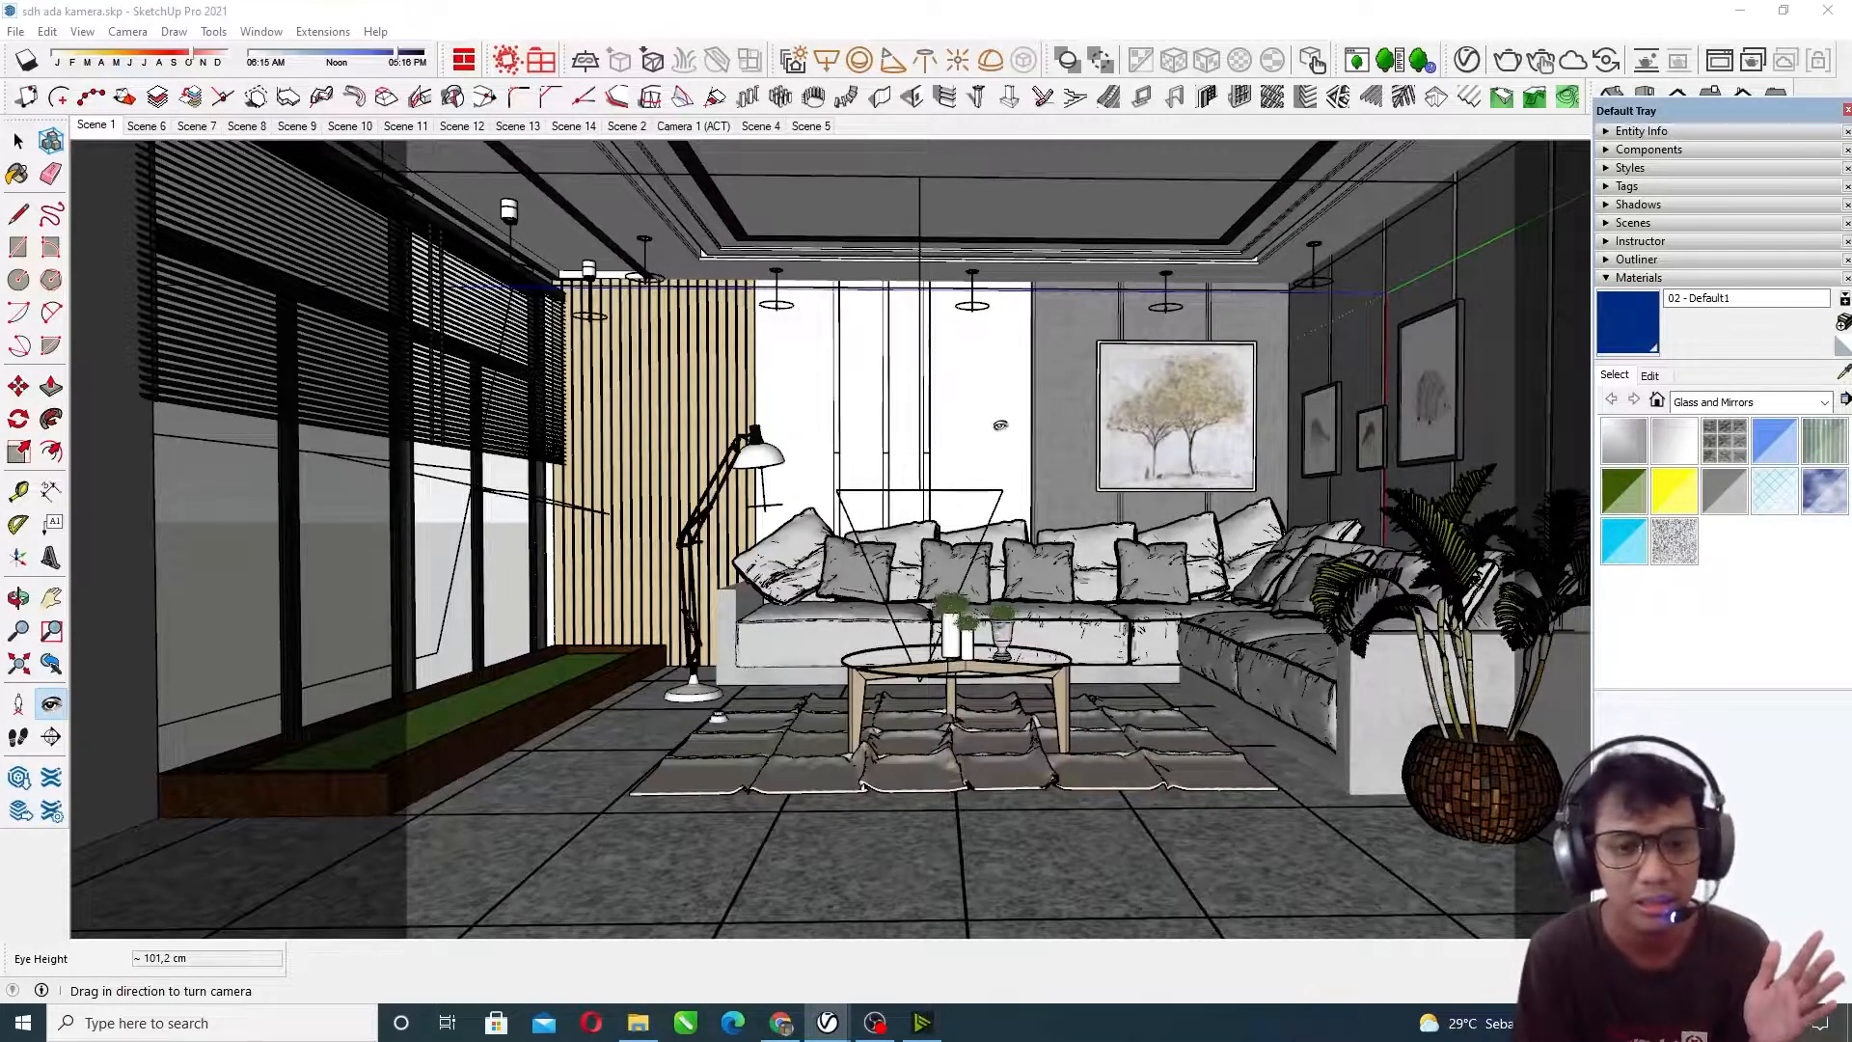
Step: Look around the living room interior, examining the ceiling, the window wall with its blinds, the slatted panel and the sofa area
drag(848, 538, 841, 217)
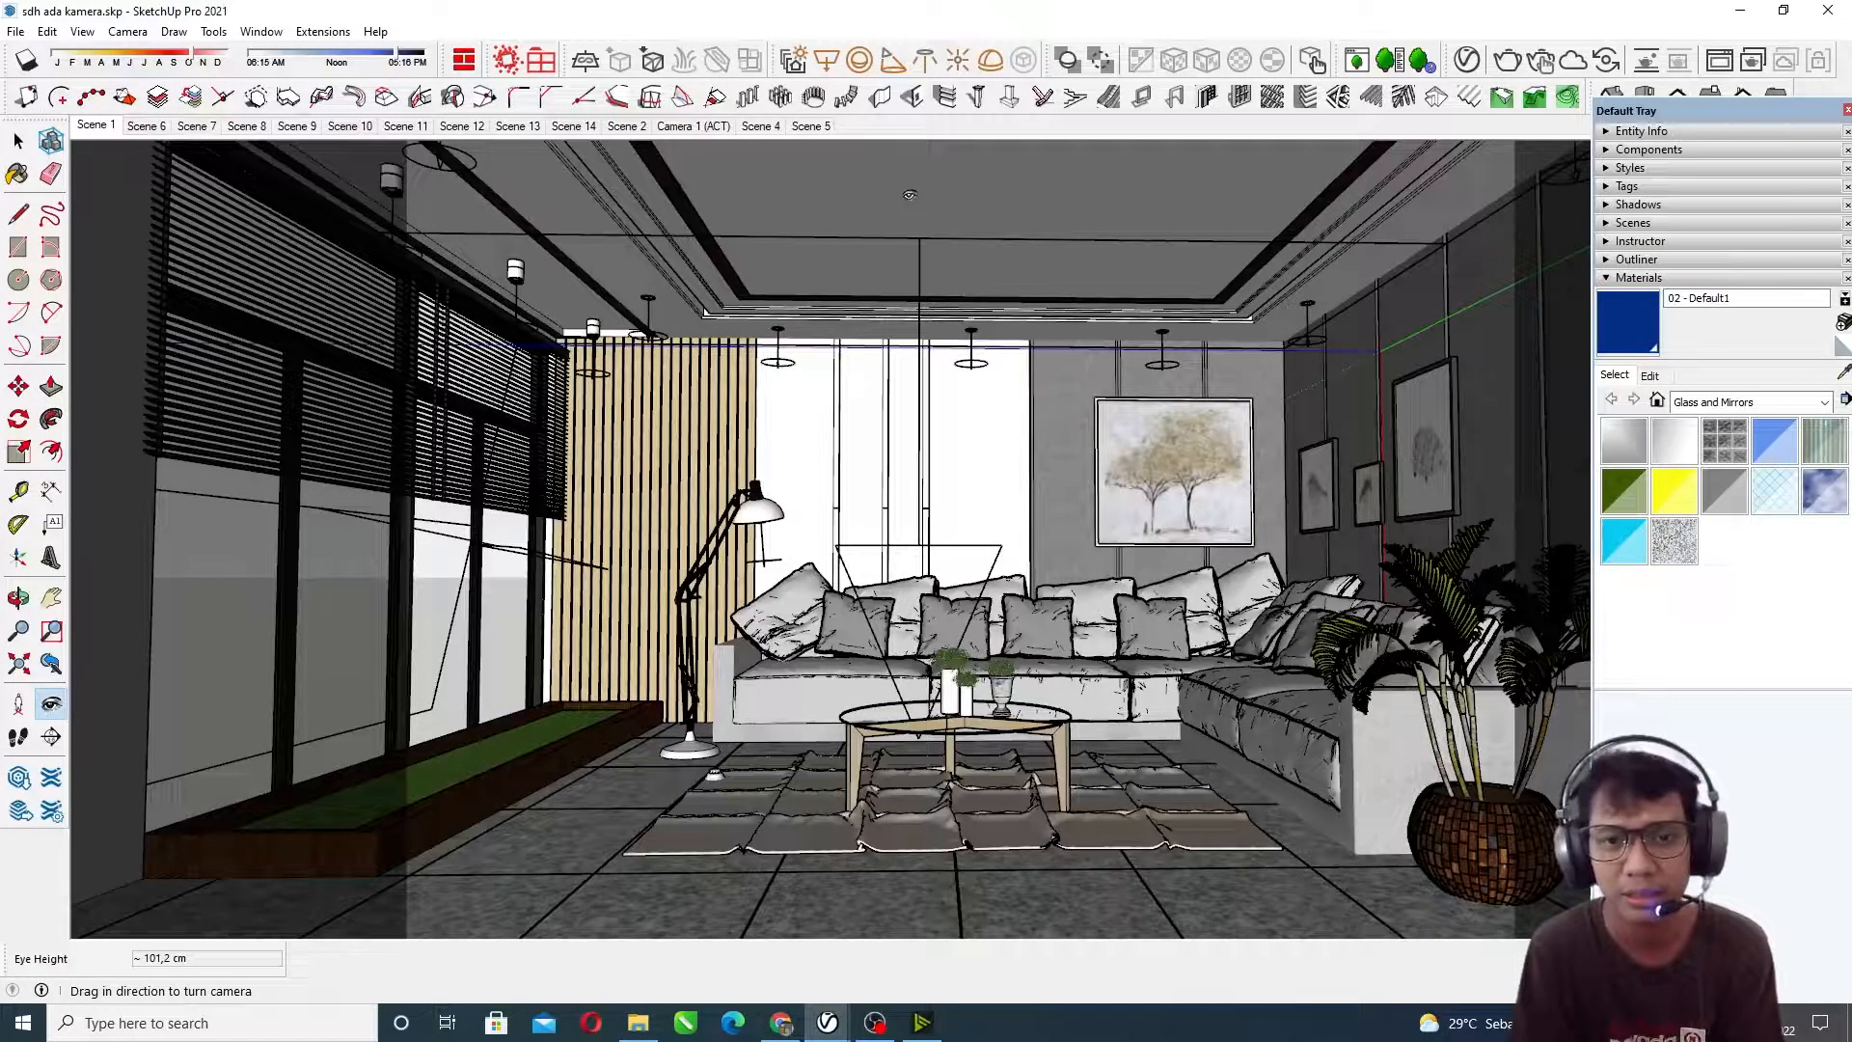
key(space)
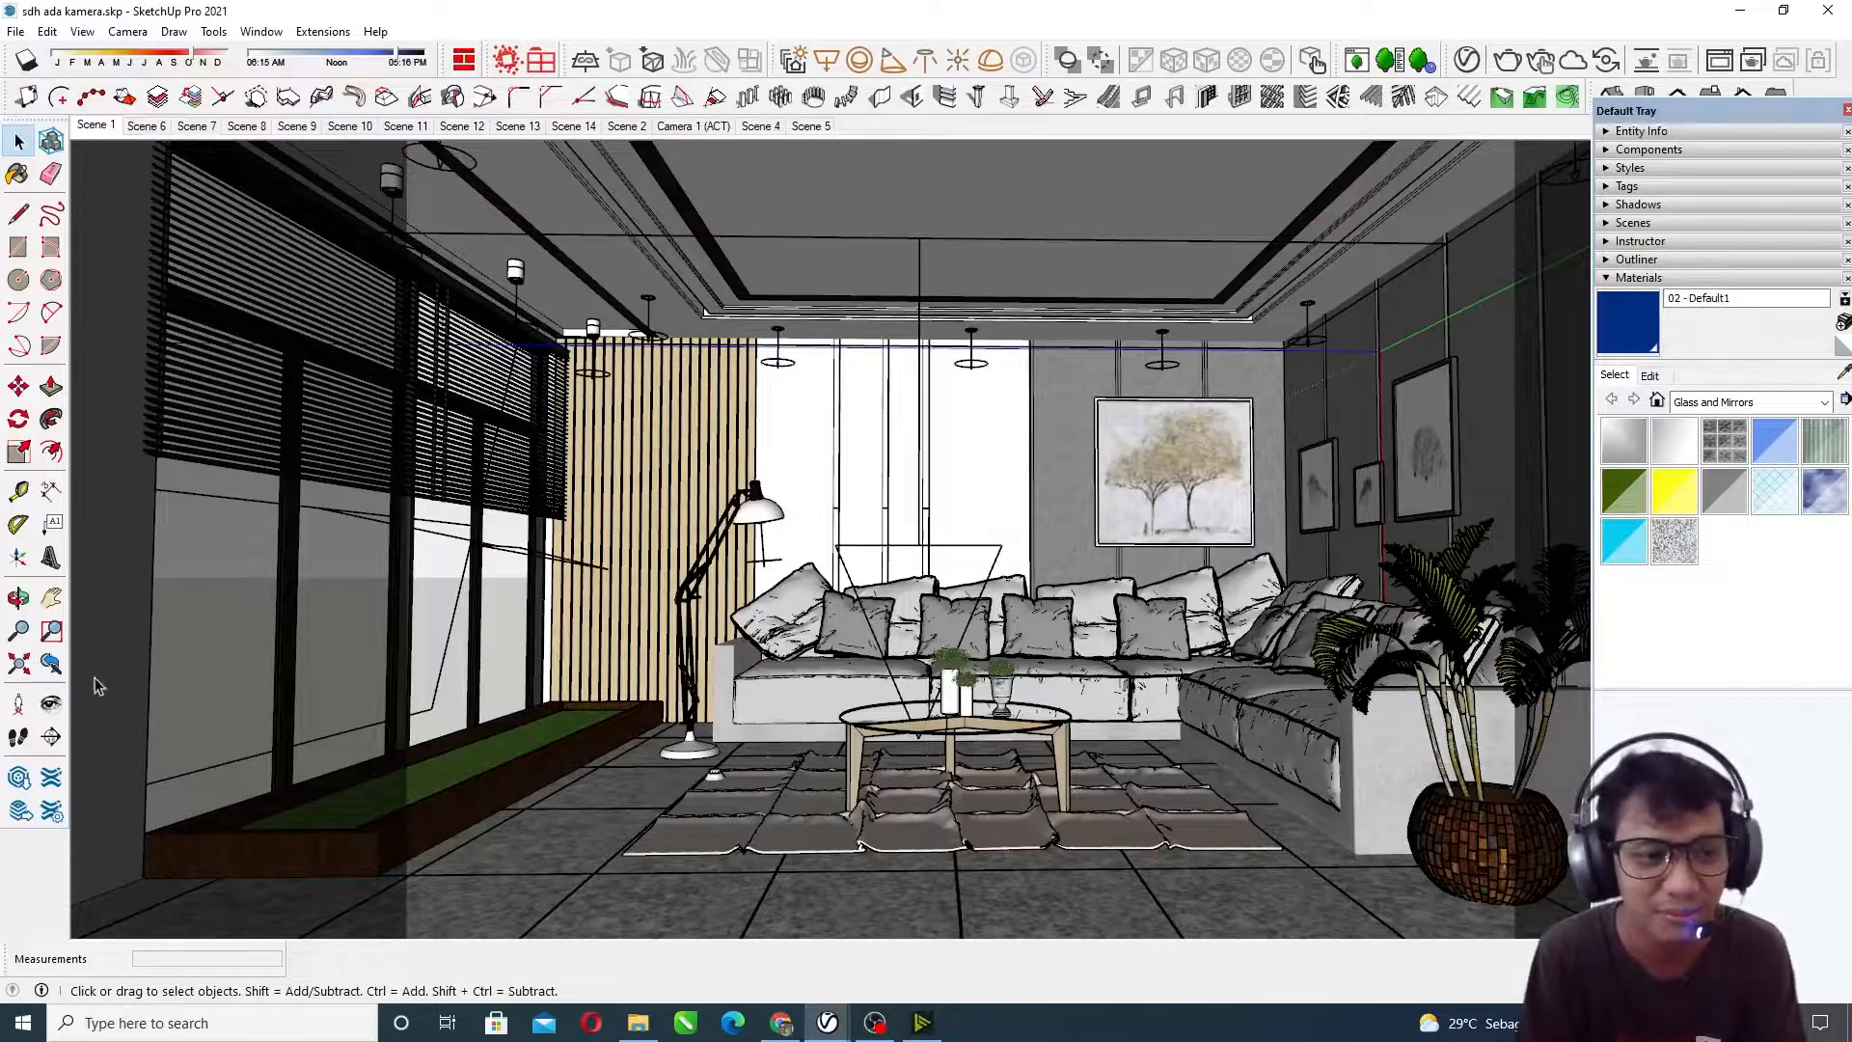
click(51, 703)
drag(957, 353, 954, 341)
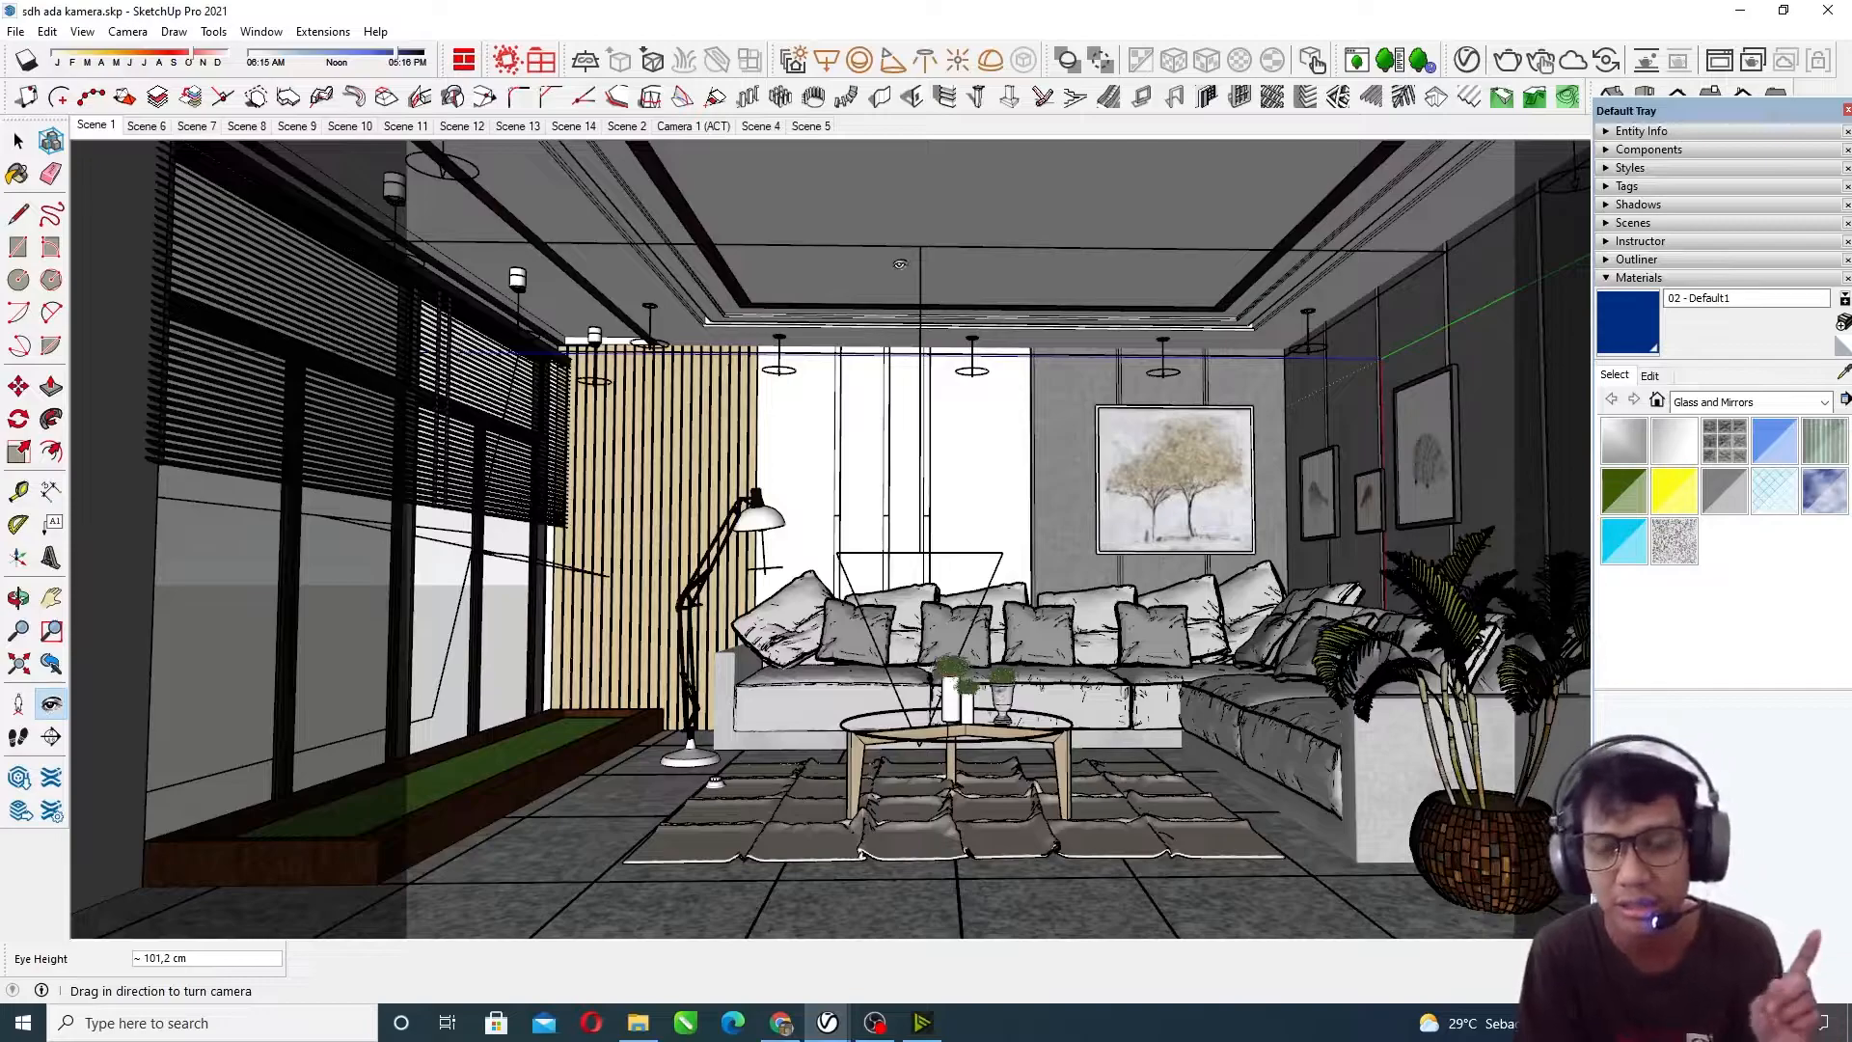
drag(895, 392, 595, 439)
scroll(591, 405, up, 5)
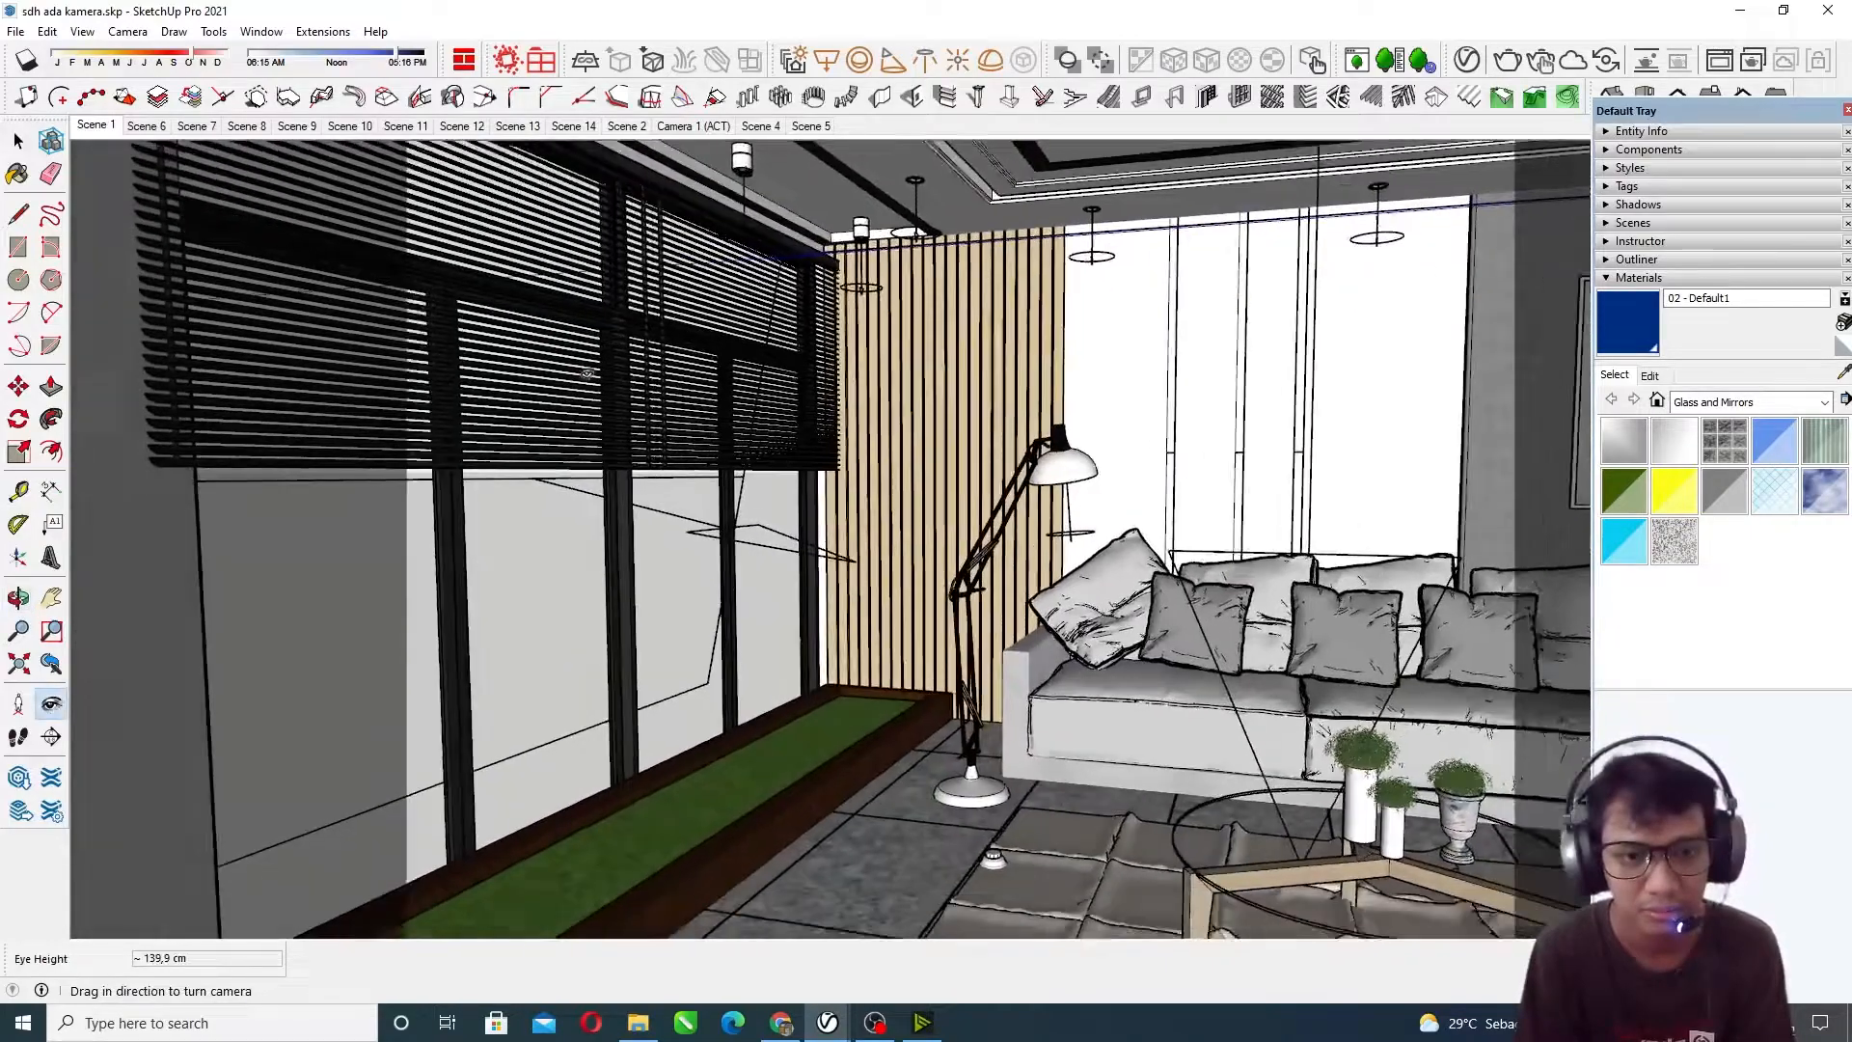
drag(587, 374, 587, 374)
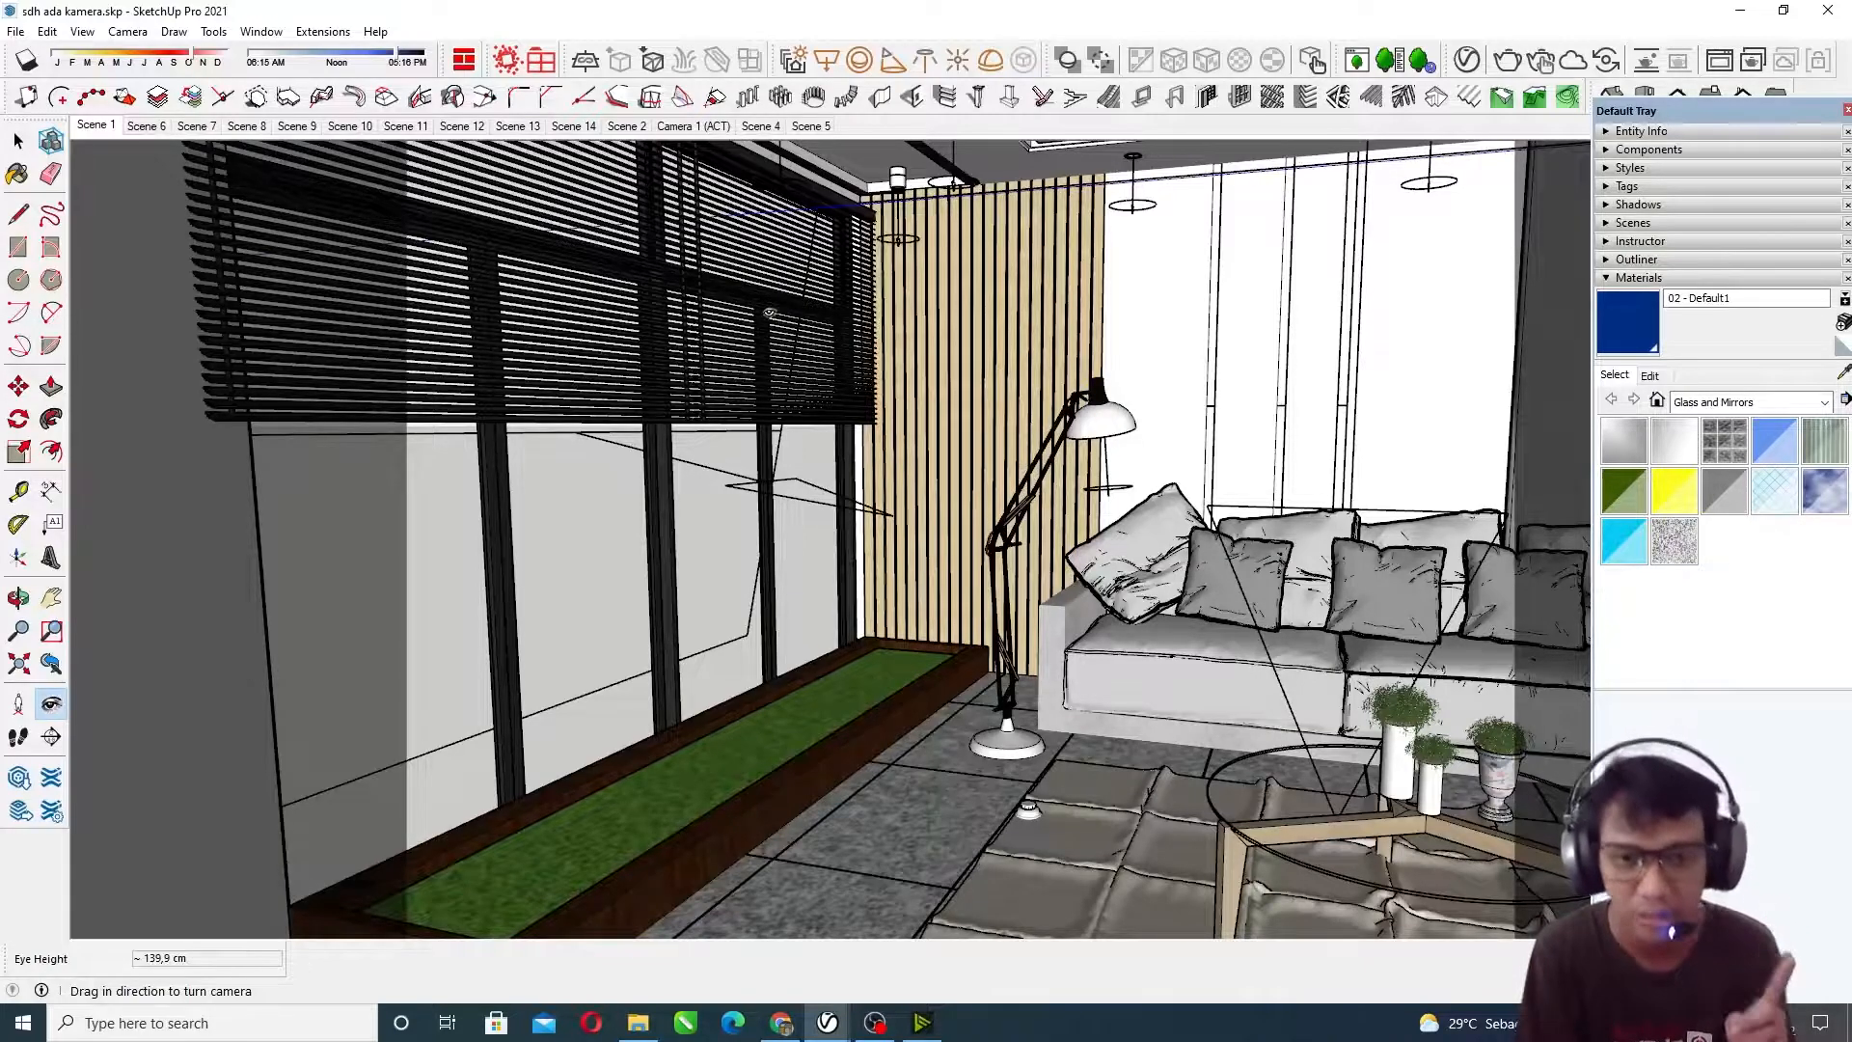
drag(828, 403, 1161, 293)
scroll(1161, 292, down, 1)
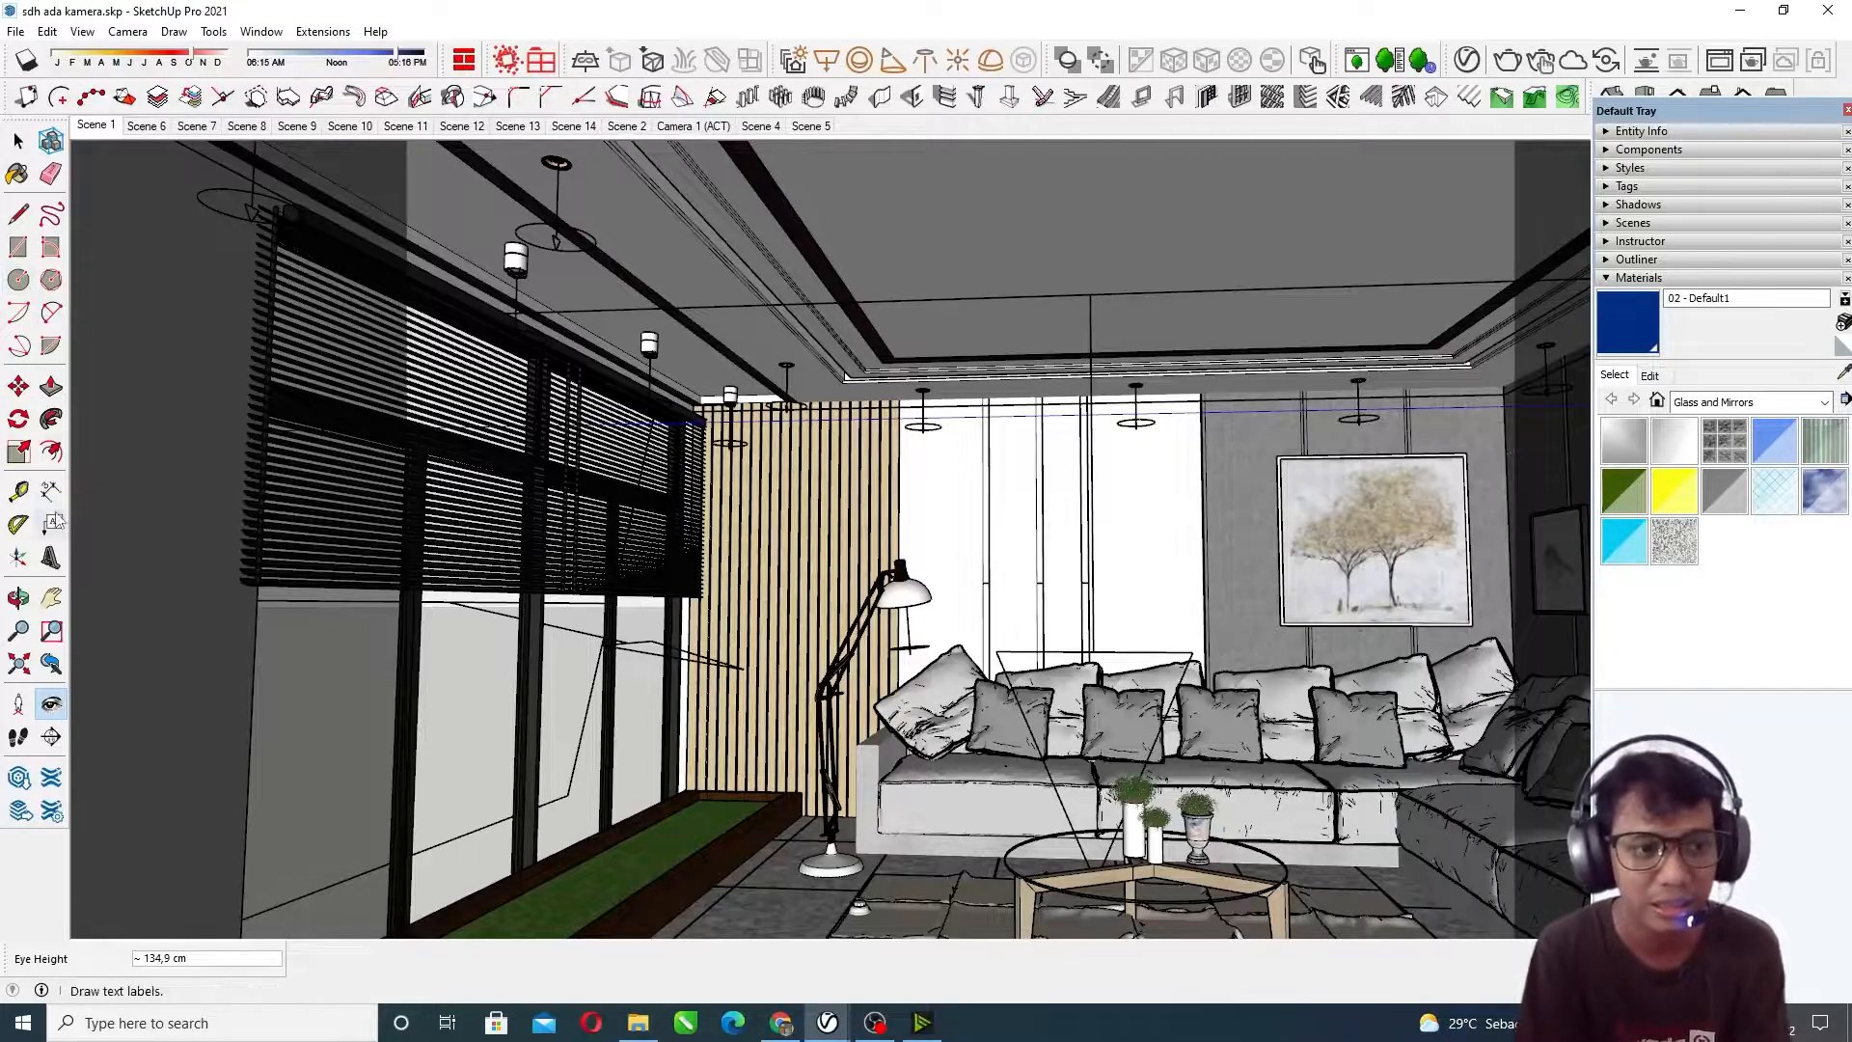
drag(1099, 280, 1109, 345)
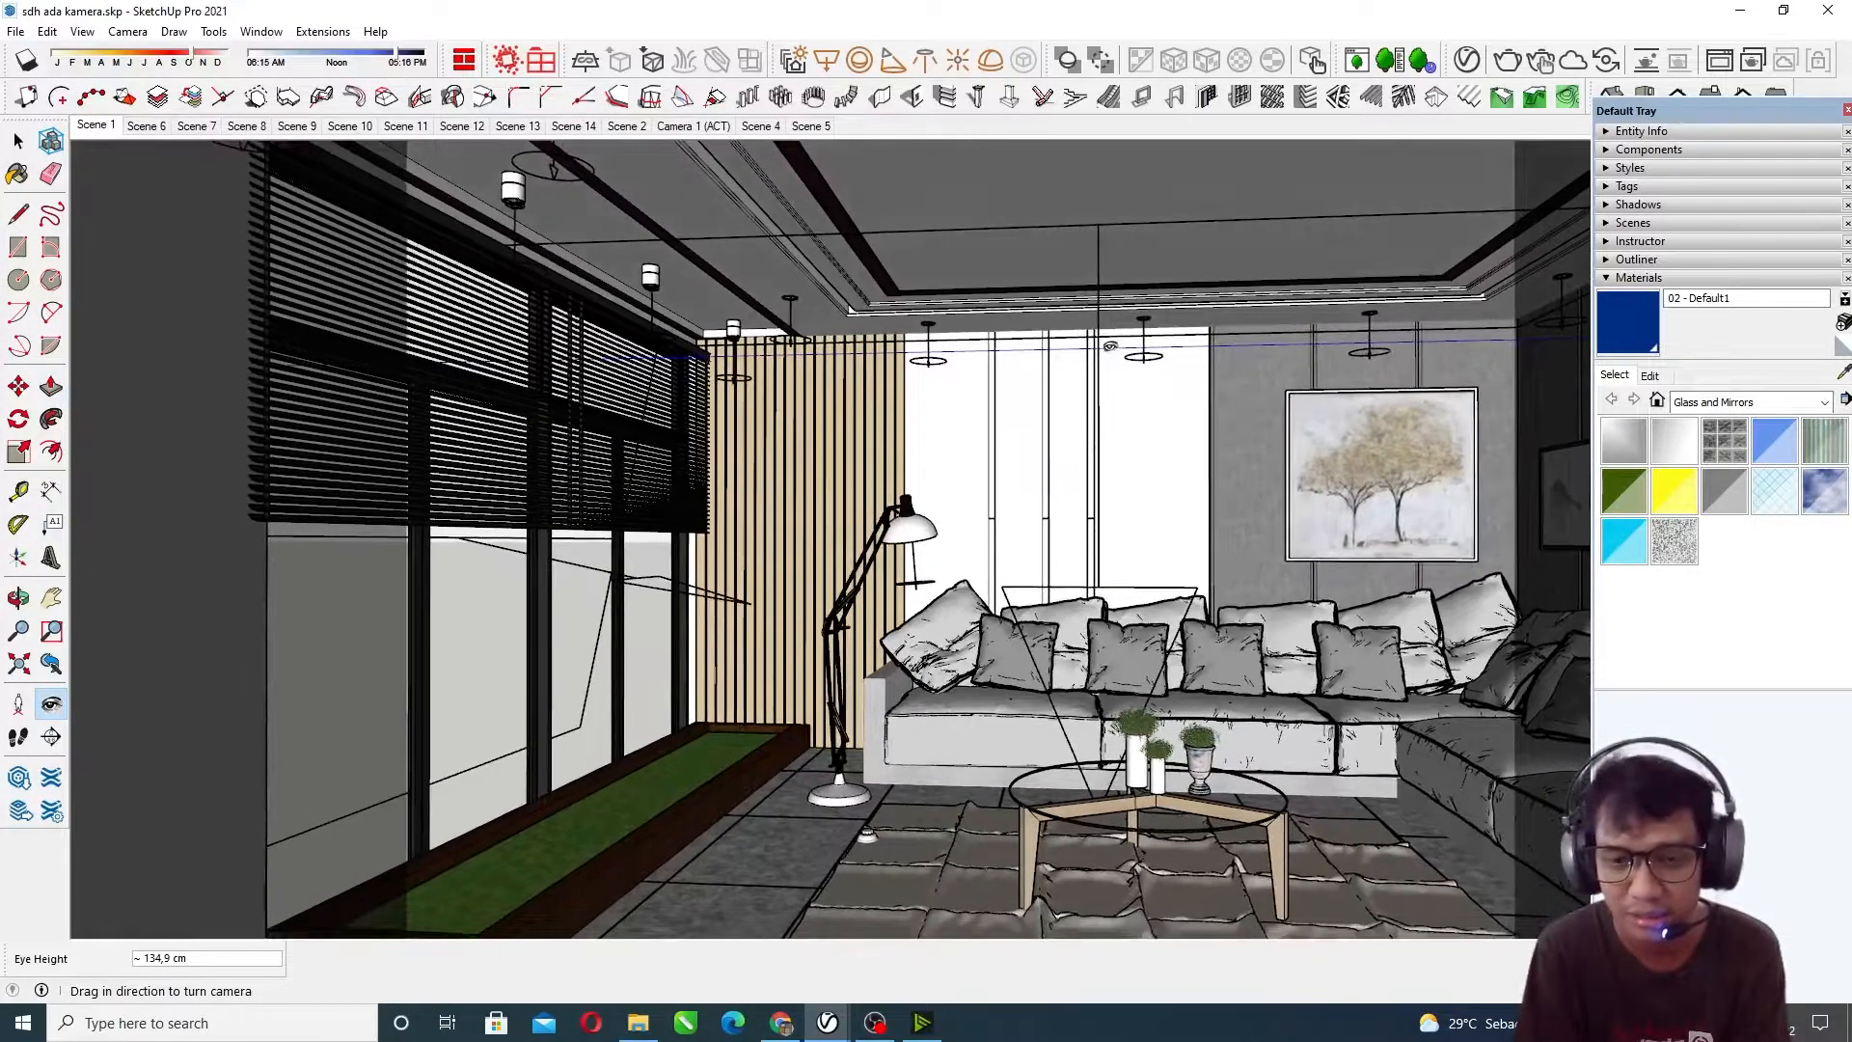
middle_drag(1090, 445, 1110, 431)
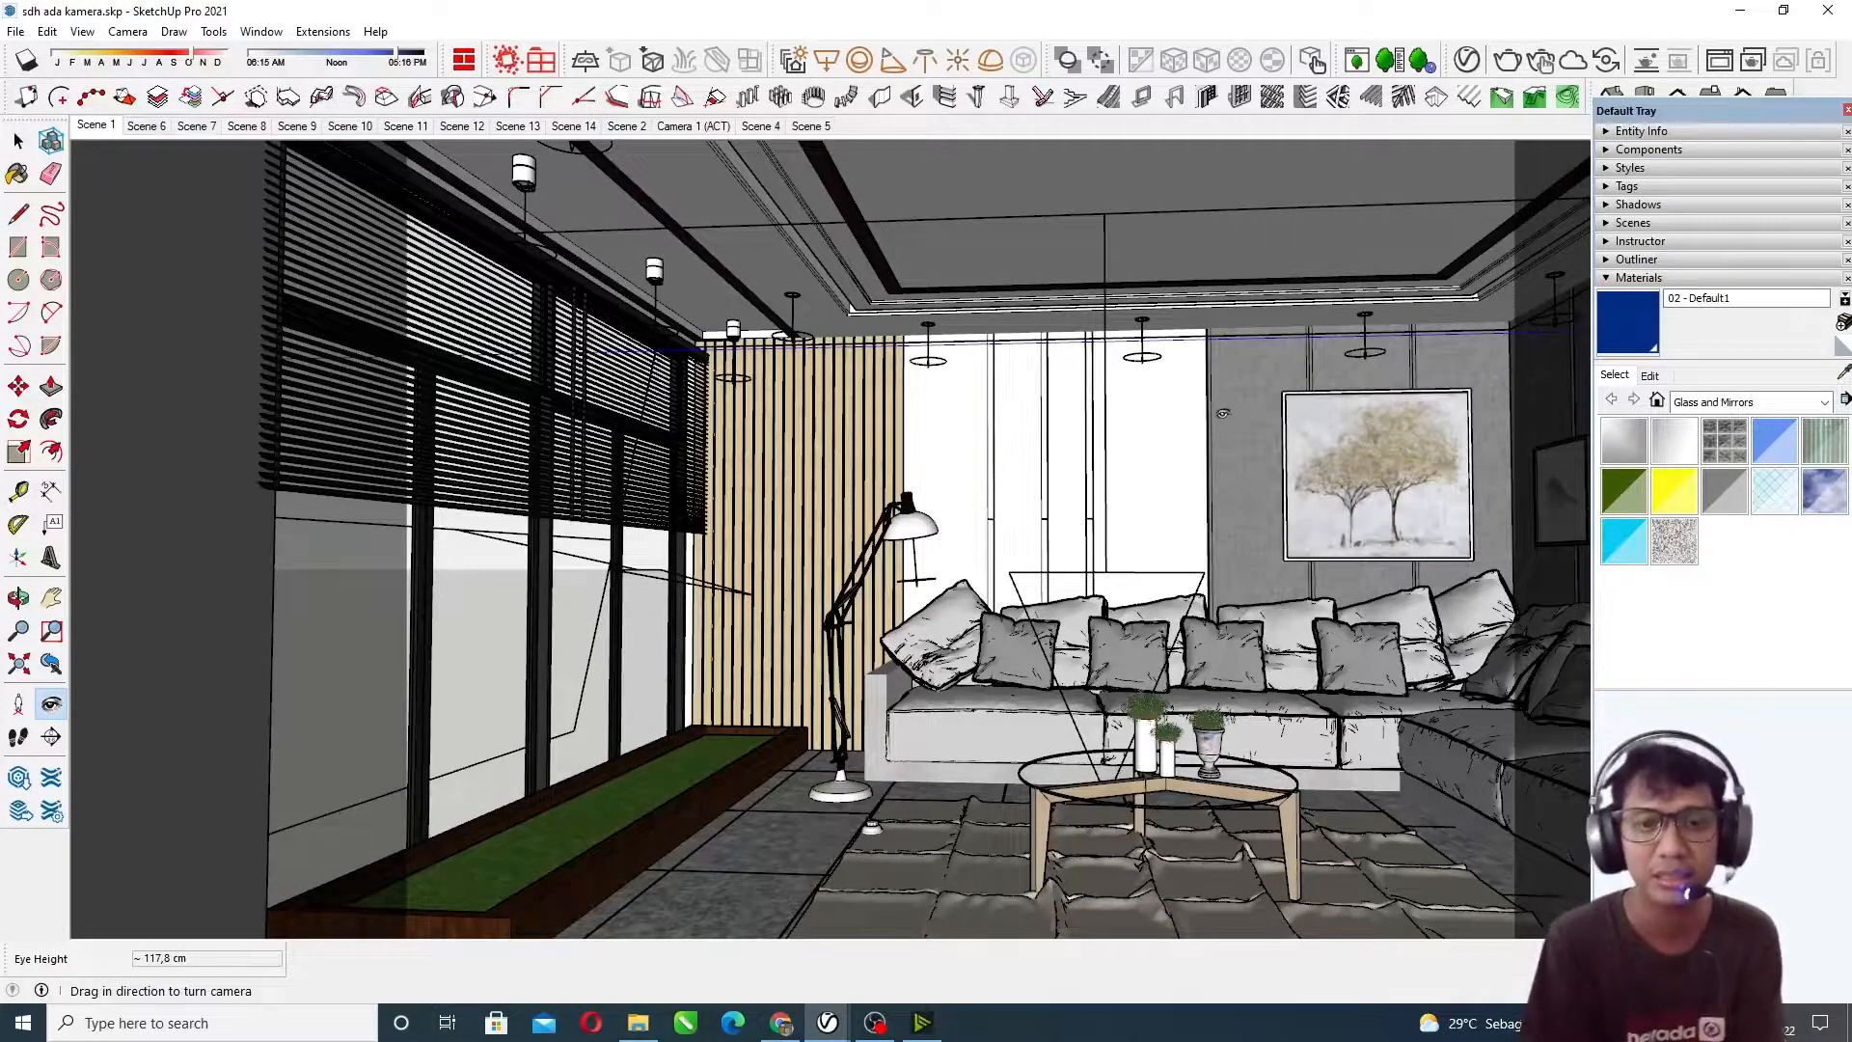
drag(1205, 405, 750, 464)
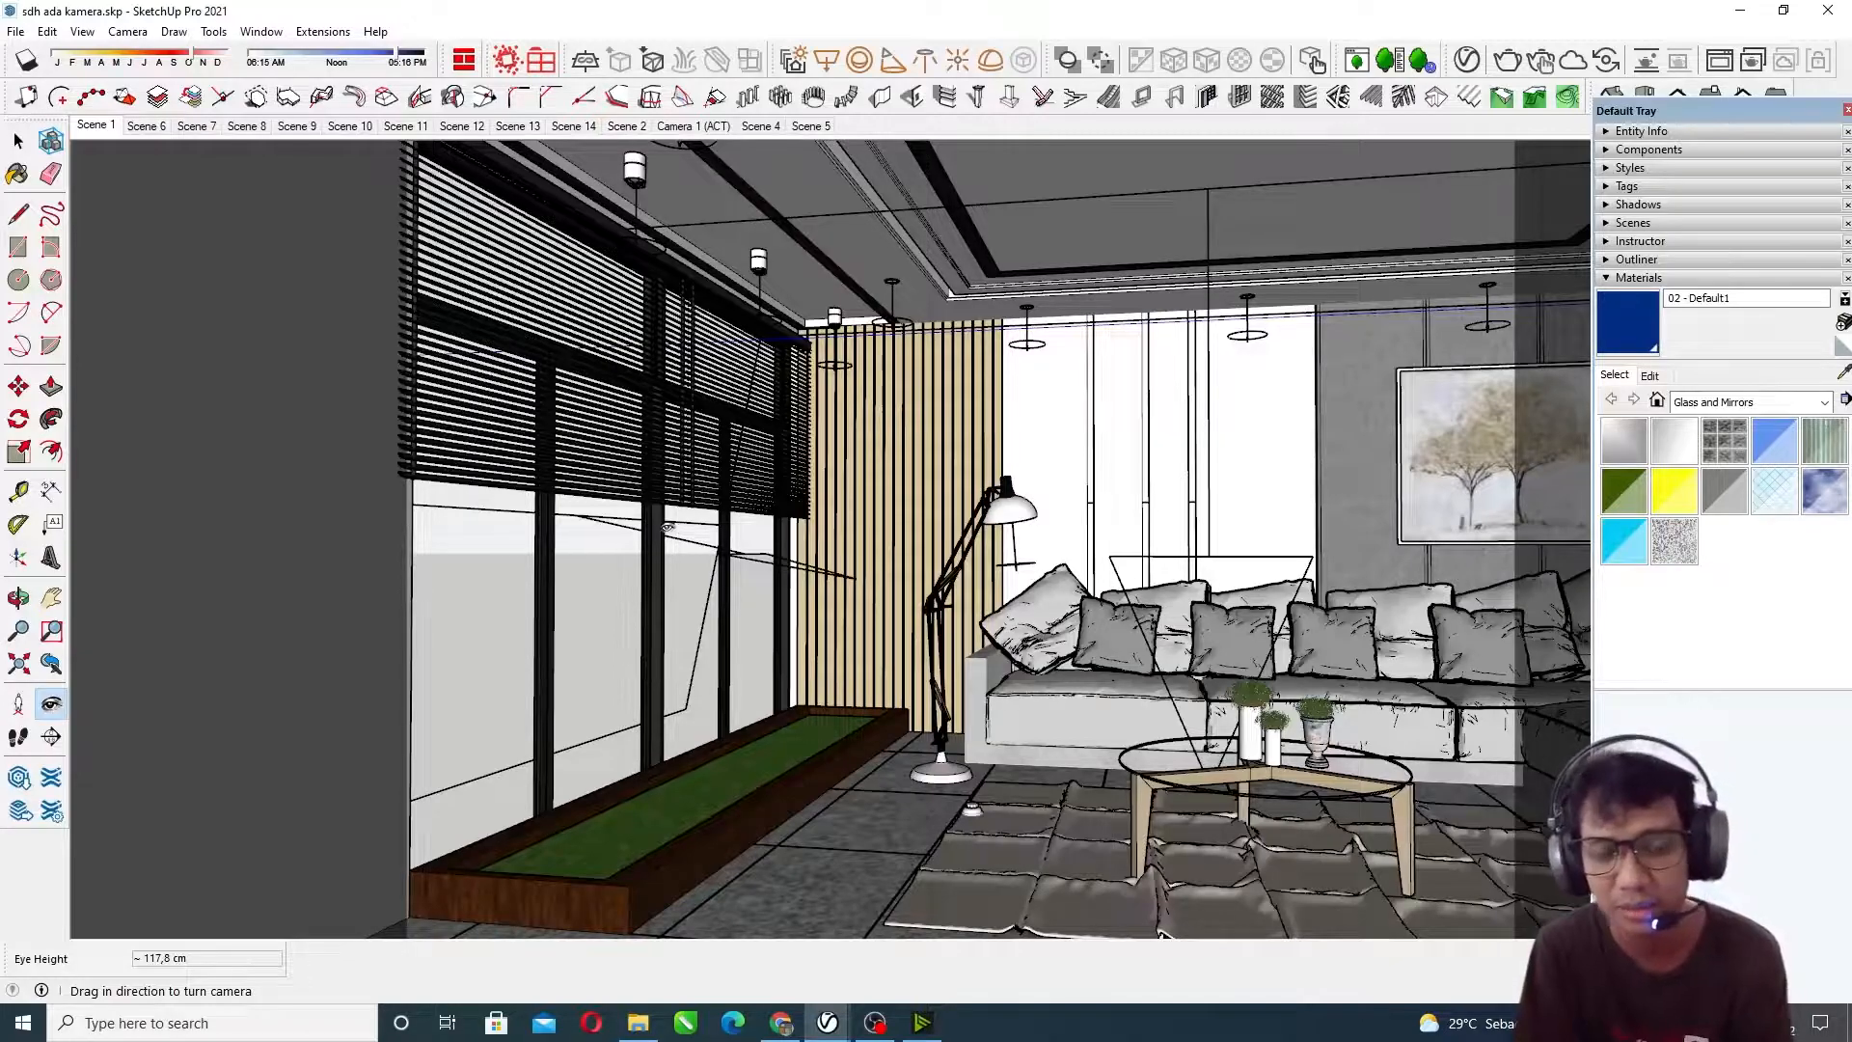
mouse_move(697, 464)
mouse_down()
mouse_move(613, 512)
mouse_move(640, 500)
mouse_up()
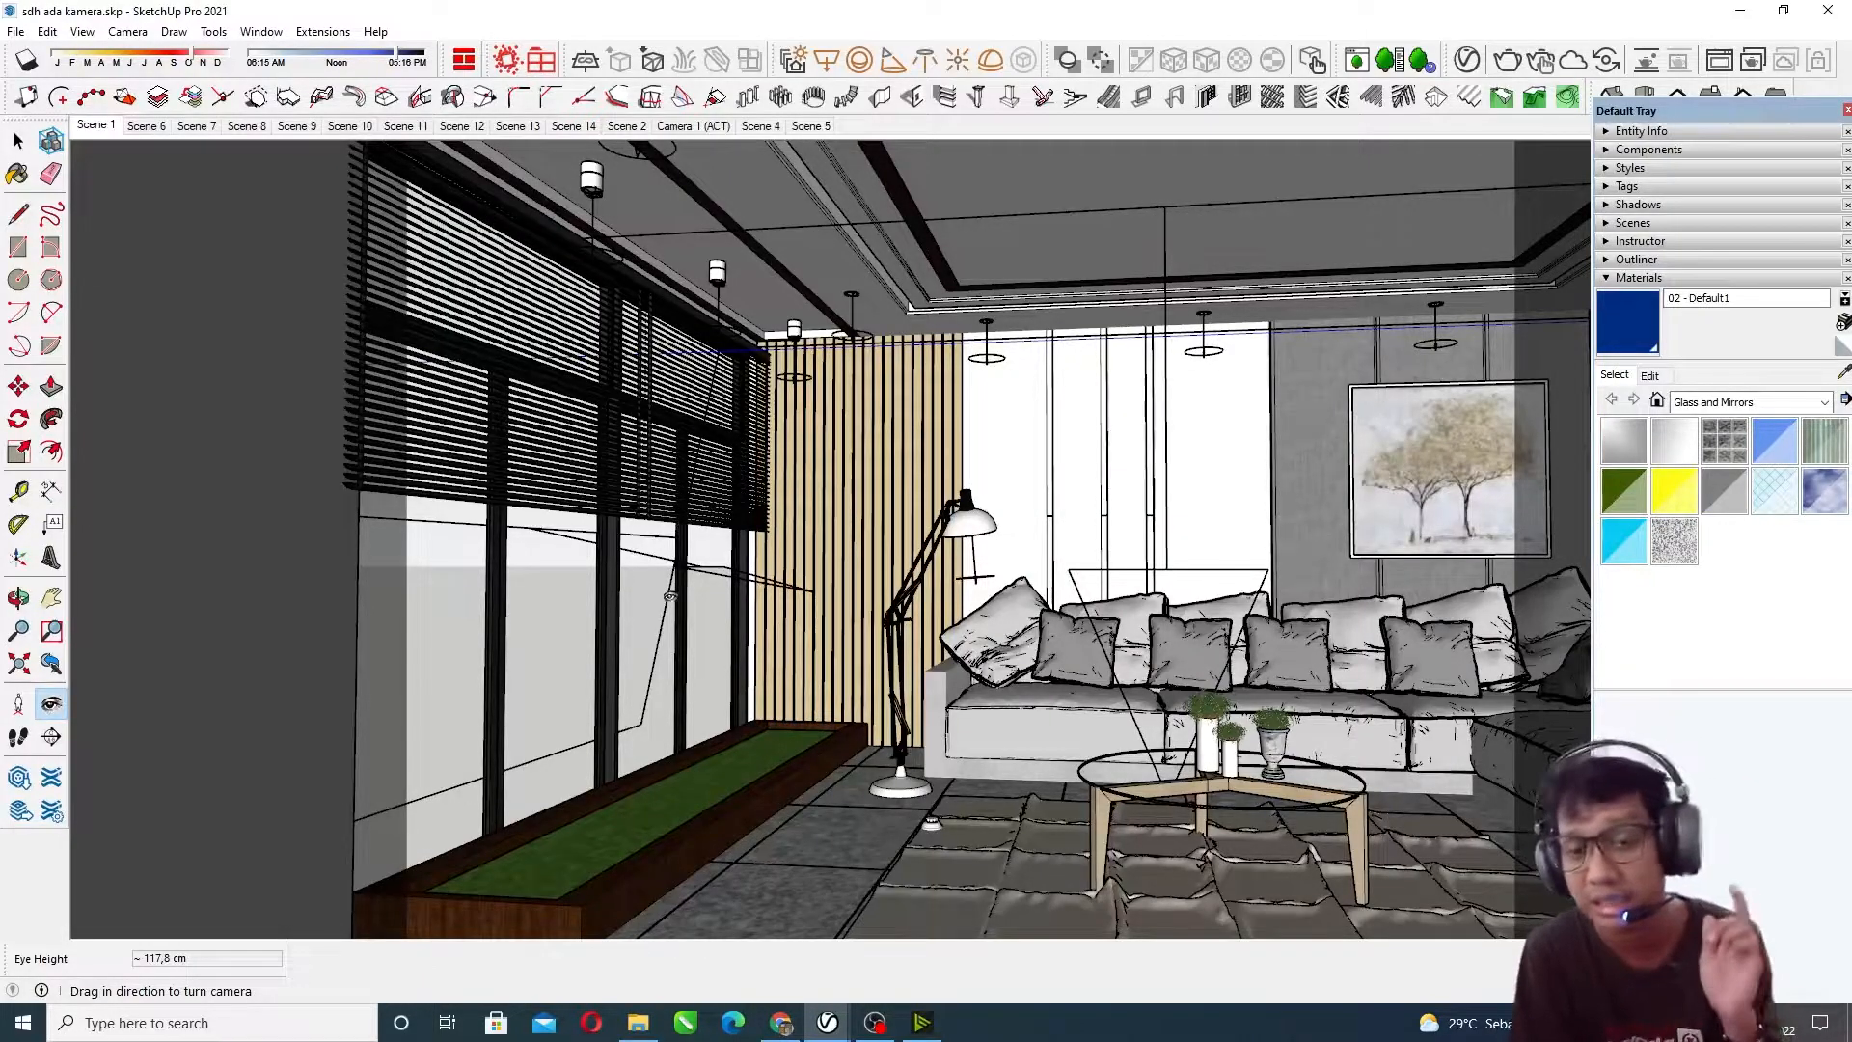
drag(850, 506, 985, 516)
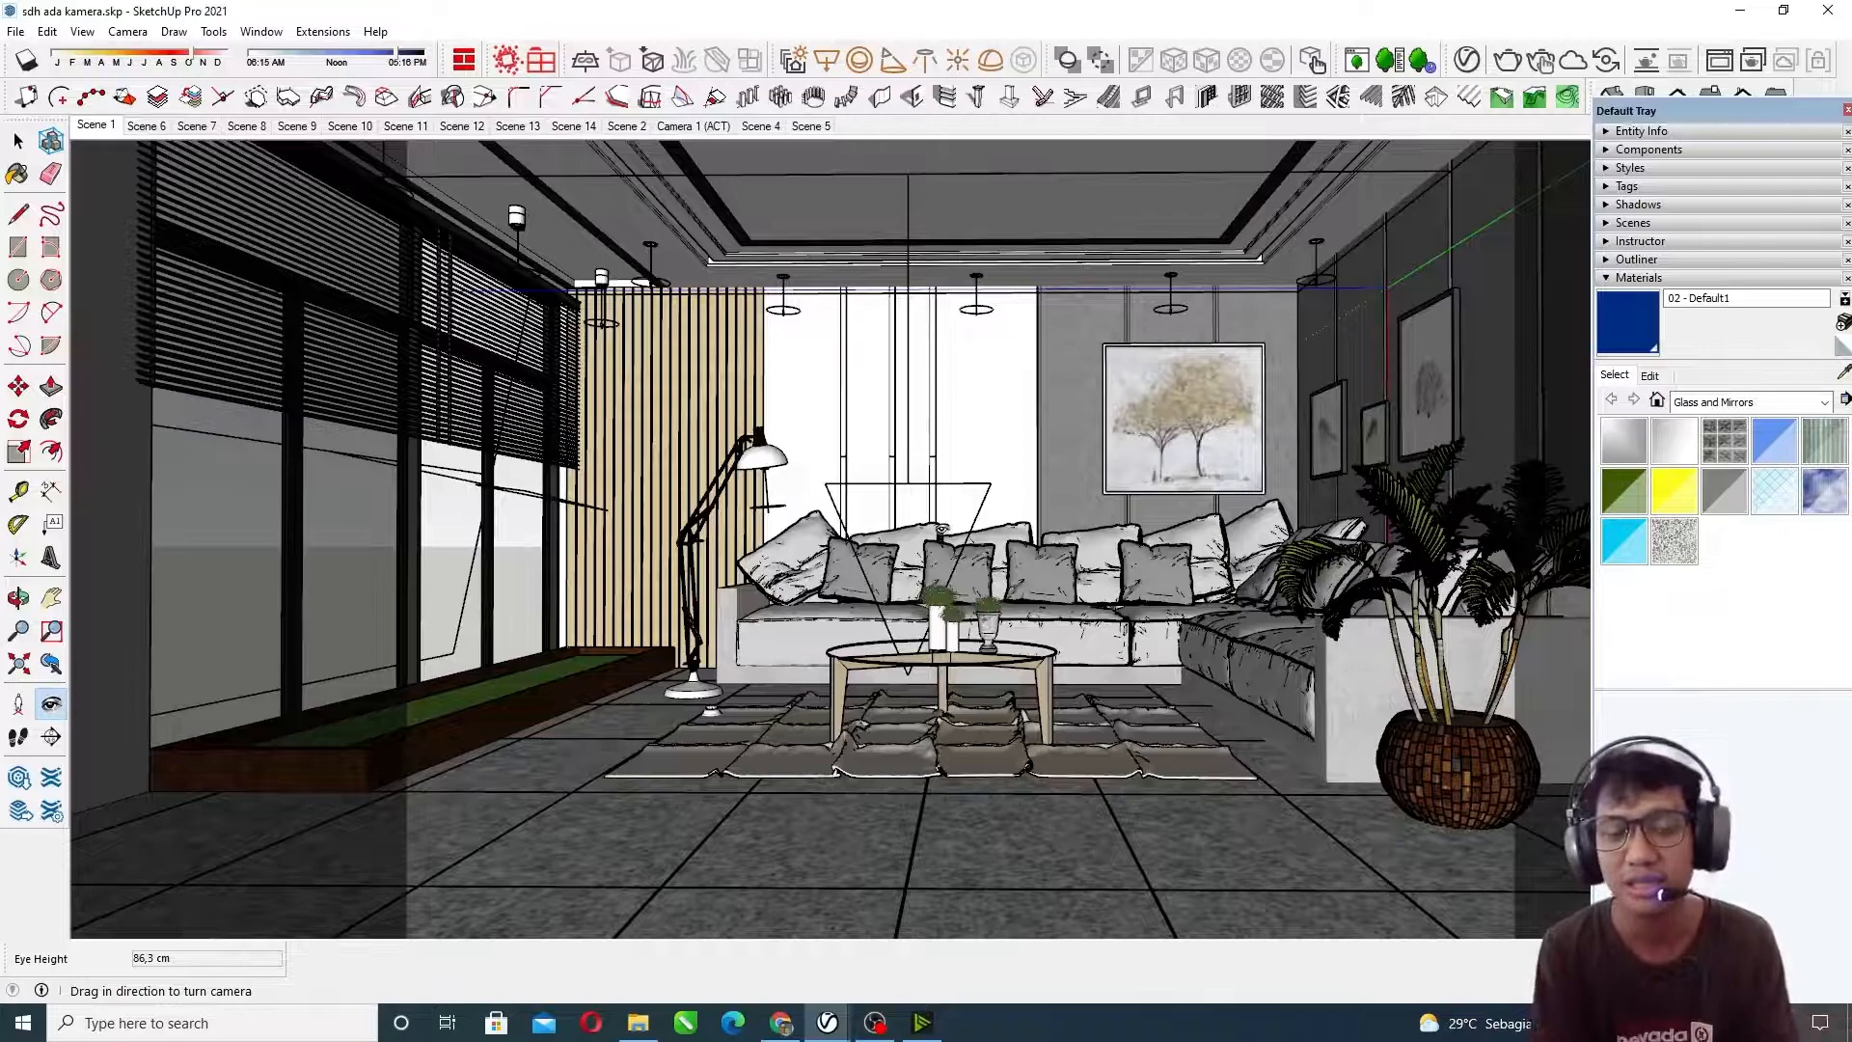
Step: Examine the grass planter along the windows and the floor lamp corner beside the slatted wall from close up
drag(1021, 444, 1000, 481)
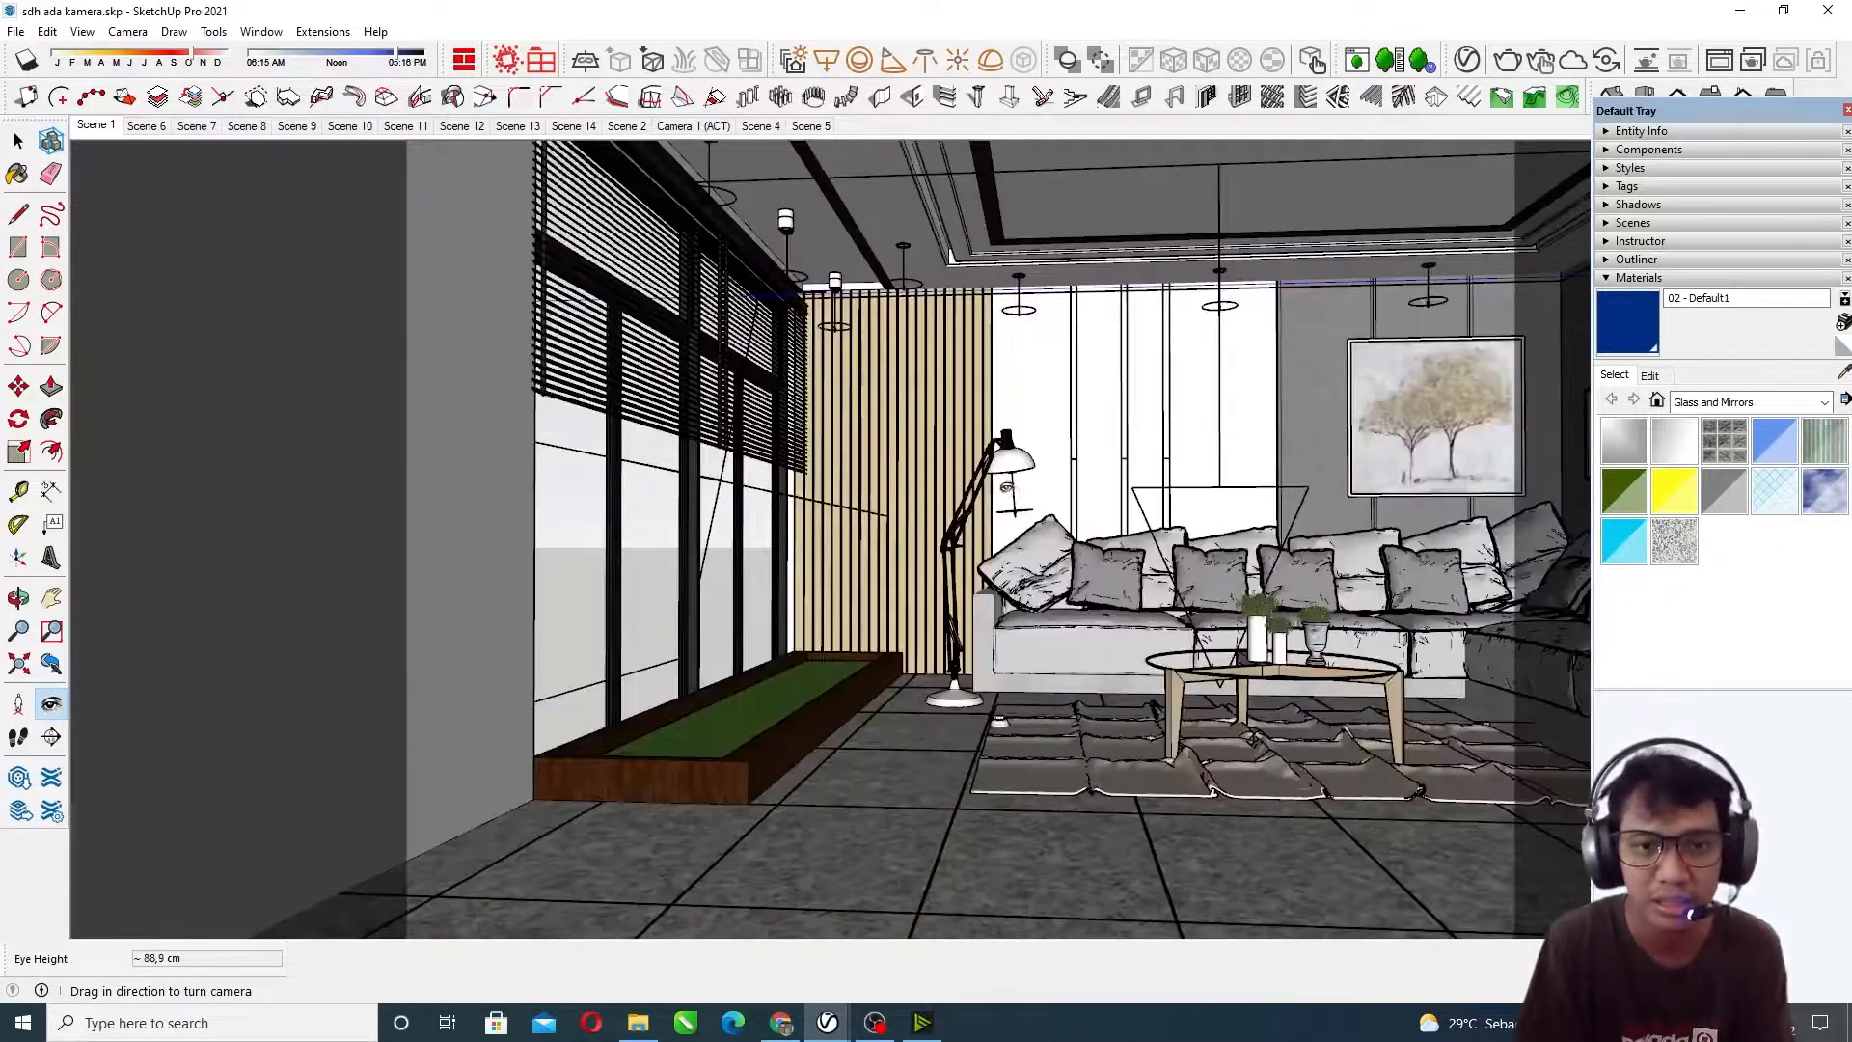
scroll(993, 480, up, 2)
middle_drag(944, 472, 878, 461)
drag(879, 461, 824, 457)
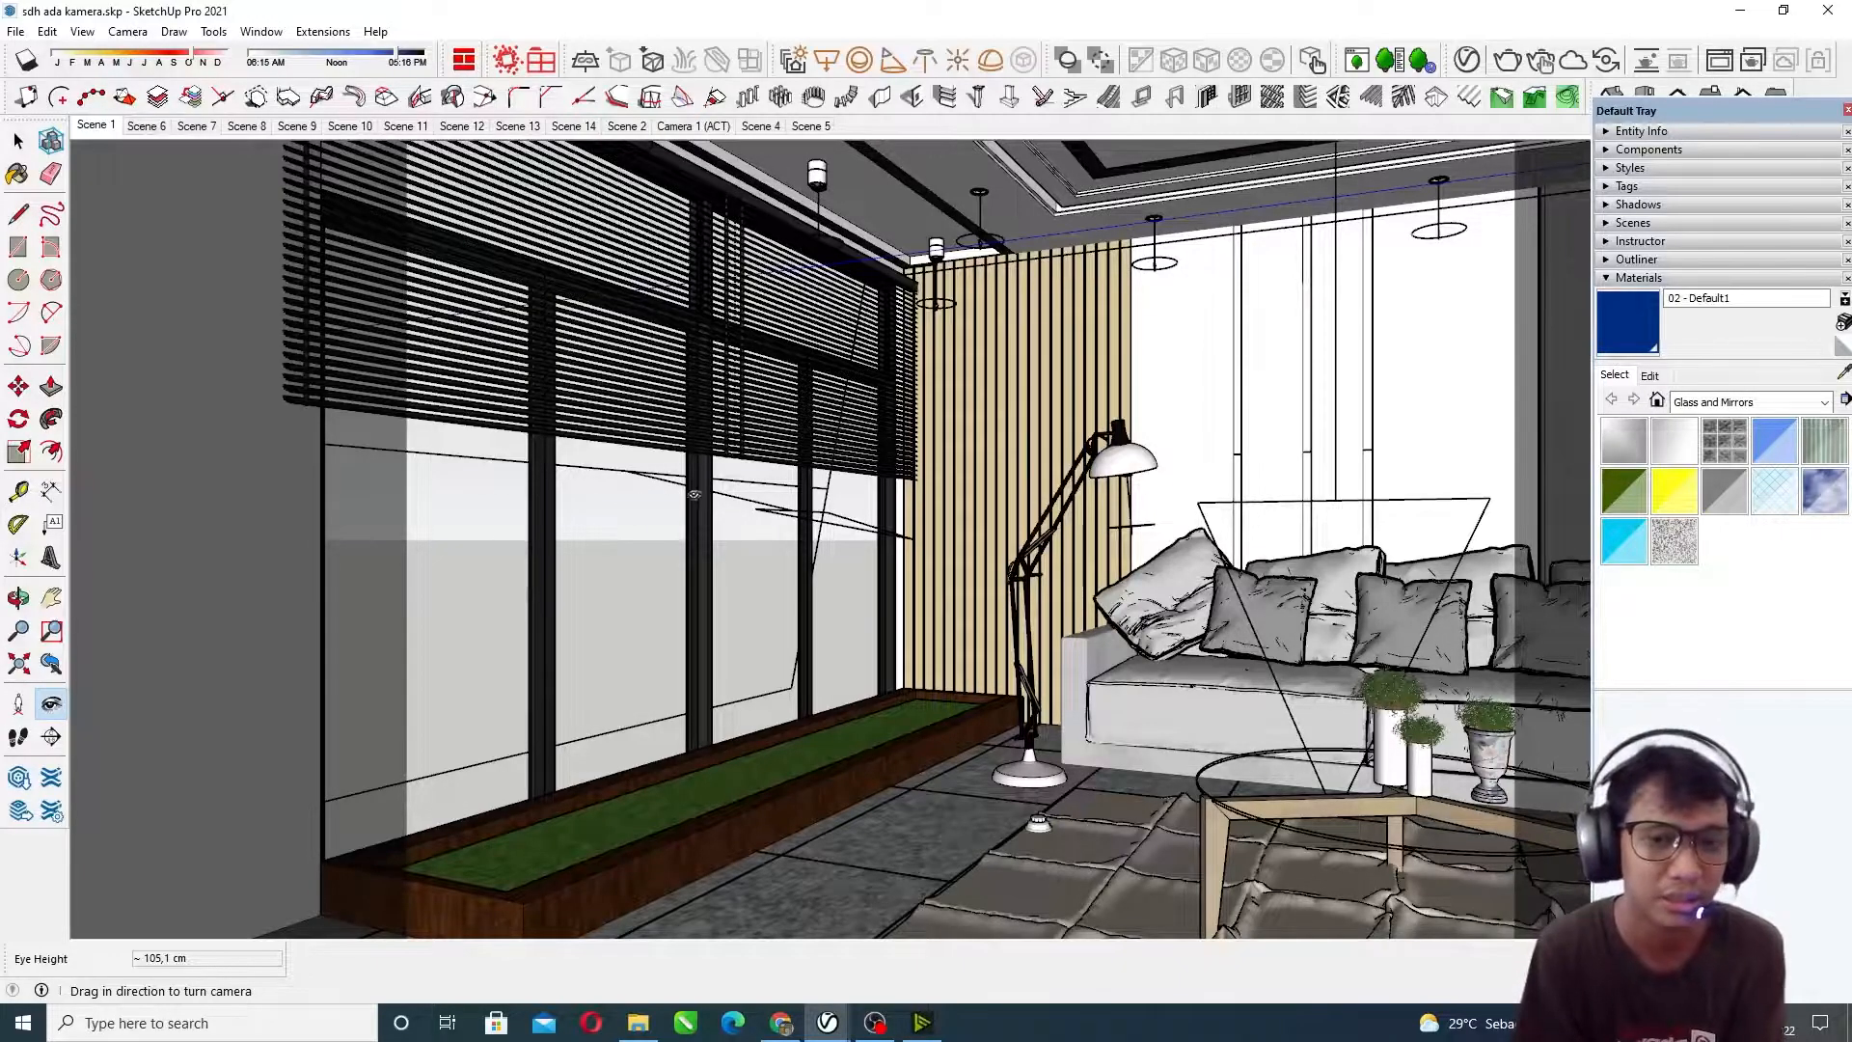
drag(904, 348, 909, 355)
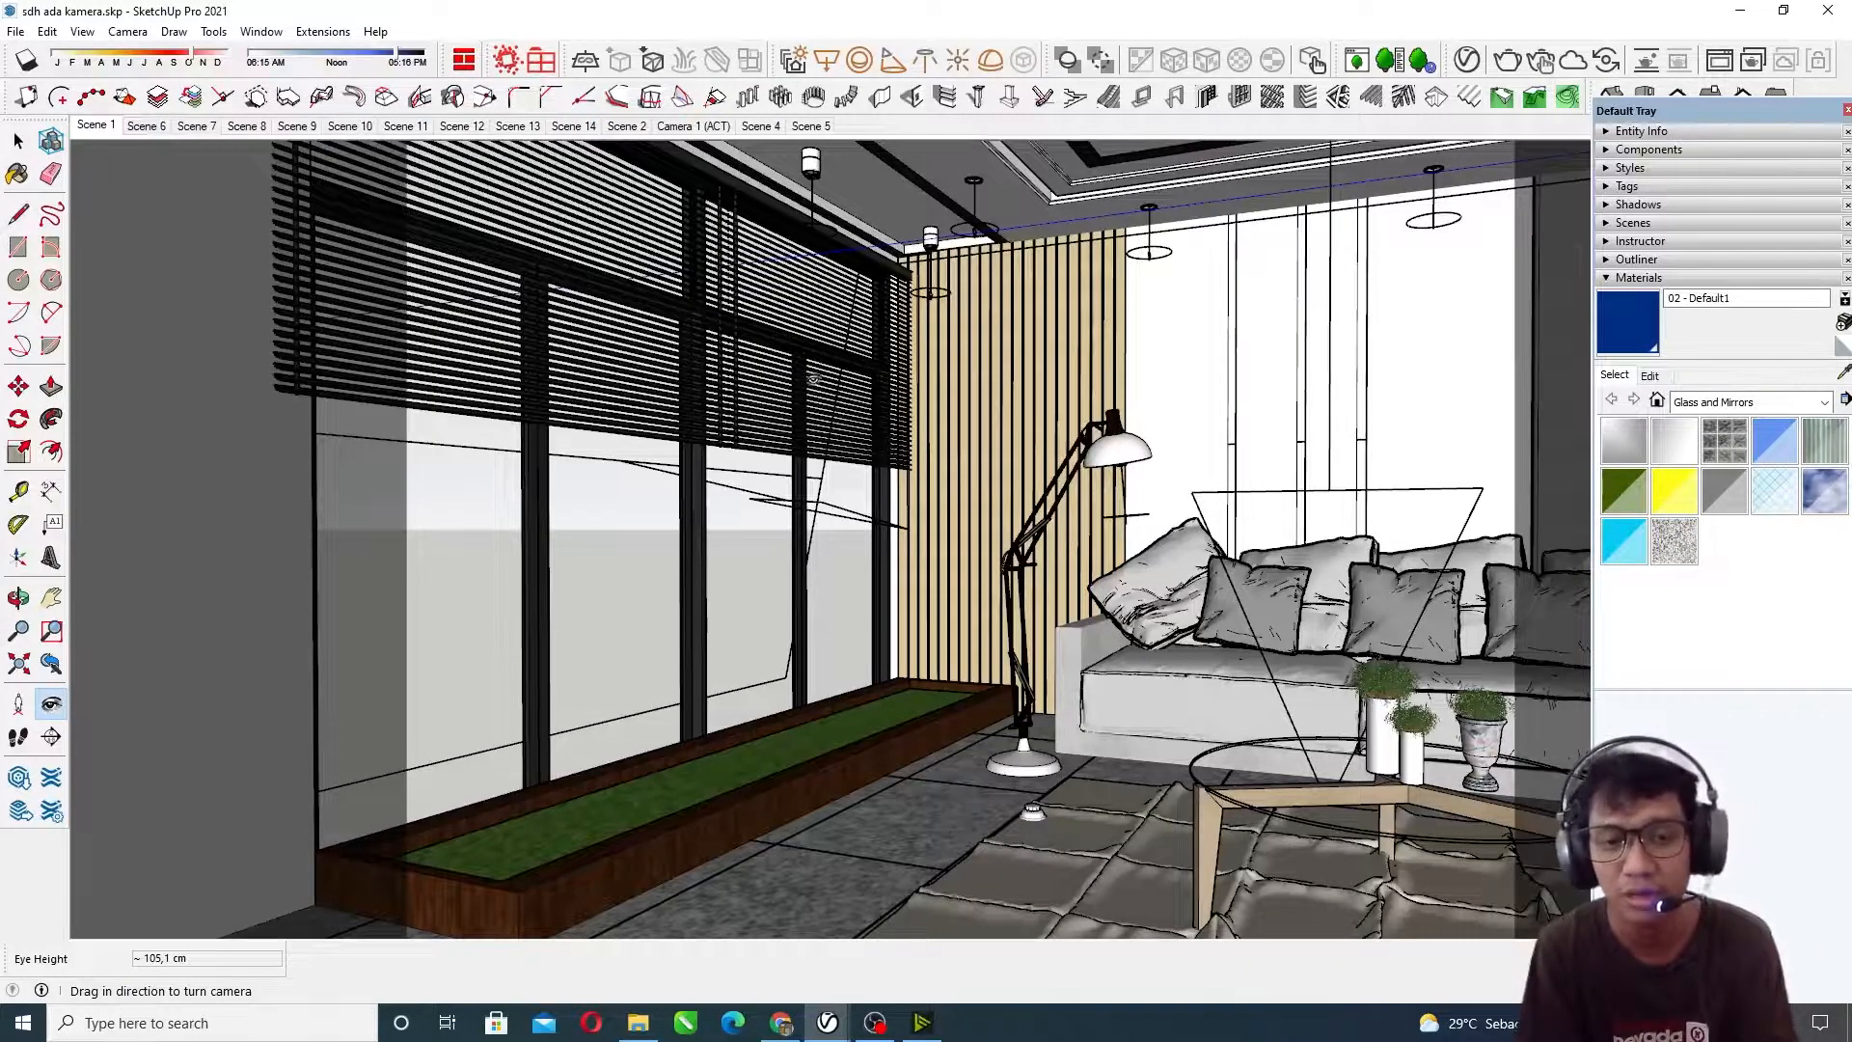
scroll(868, 376, up, 4)
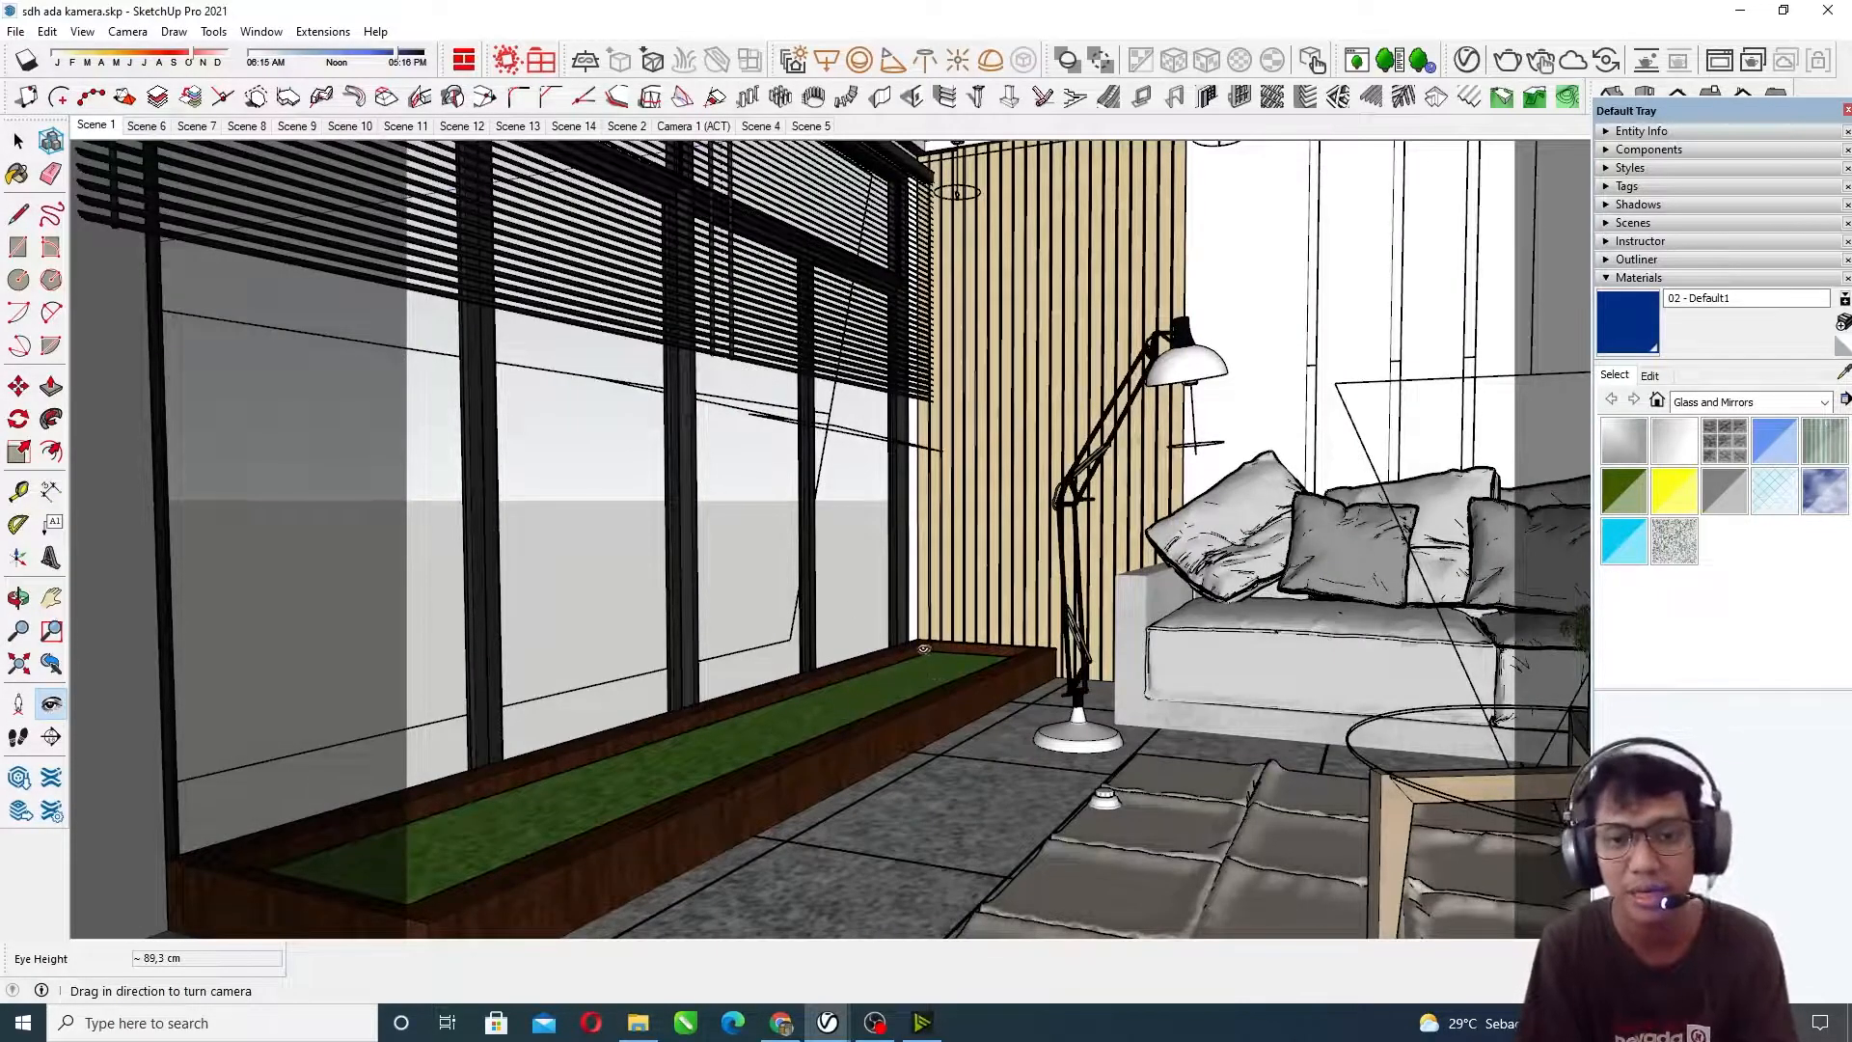
middle_click(957, 572)
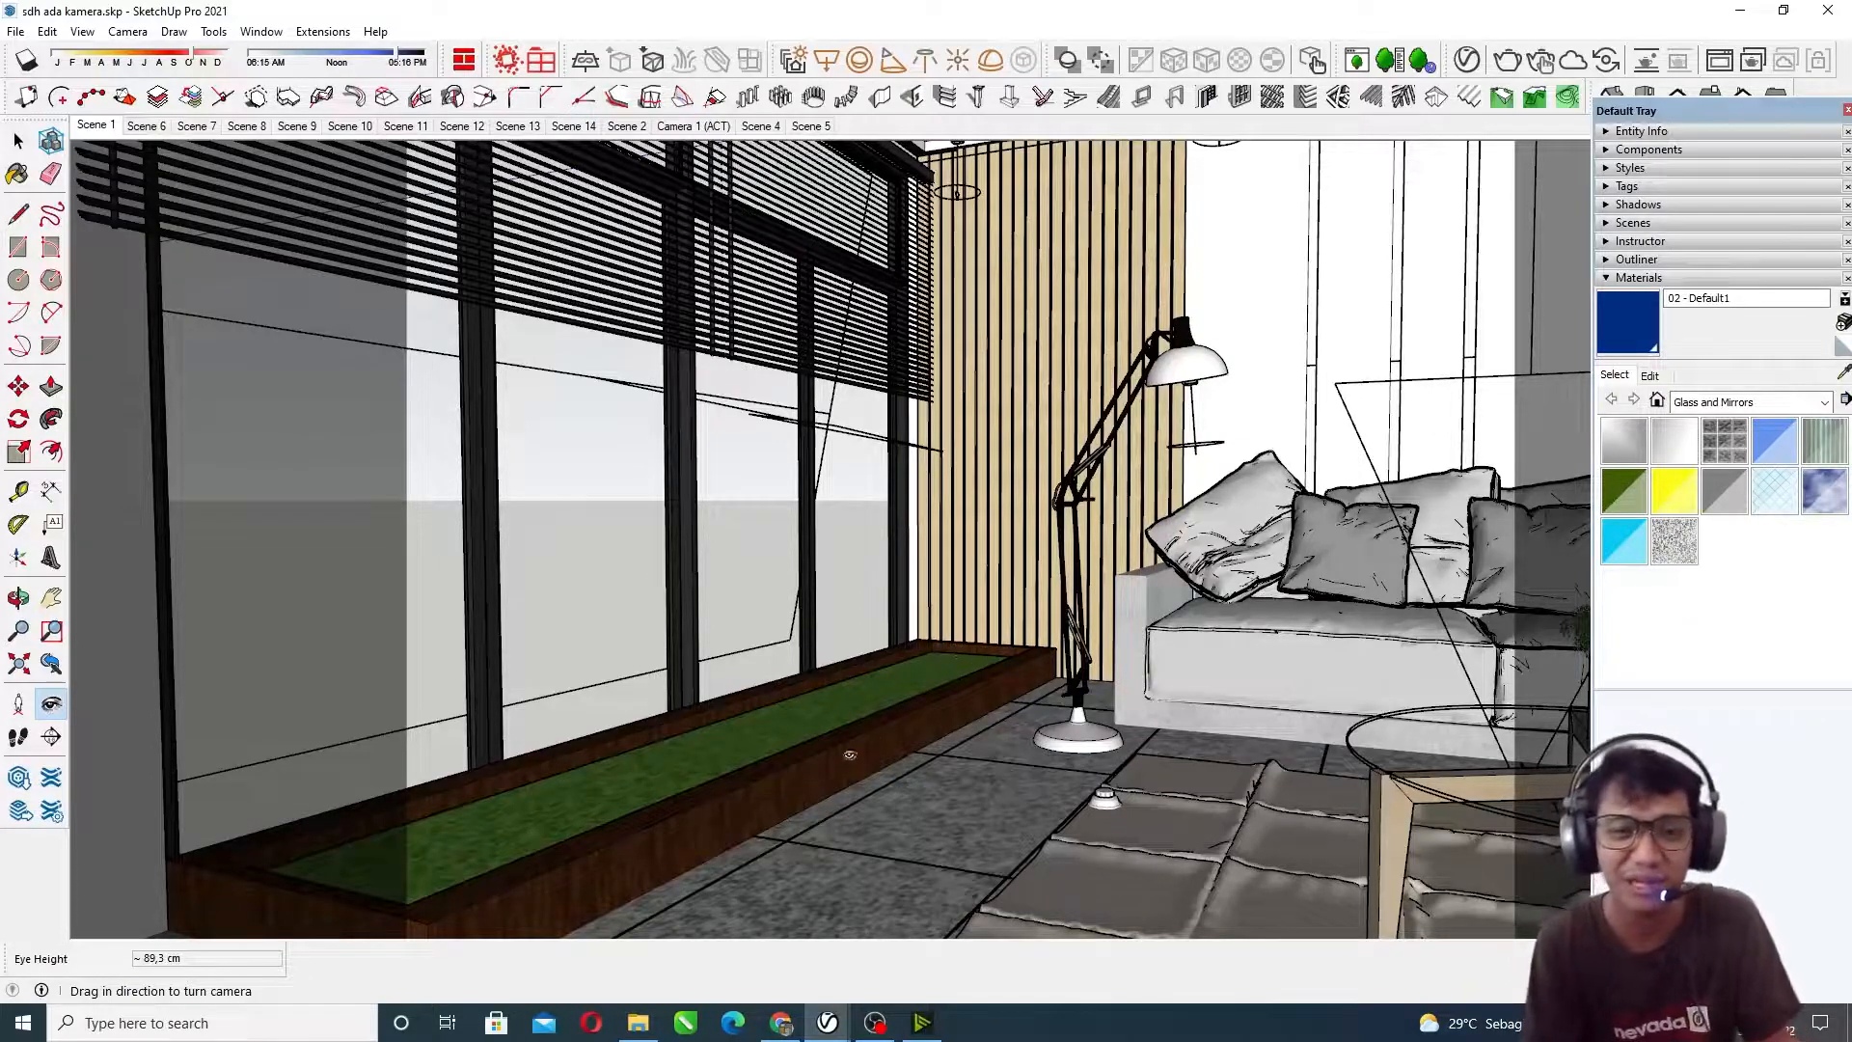
middle_drag(1025, 622, 984, 639)
scroll(984, 638, down, 1)
drag(1004, 631, 984, 628)
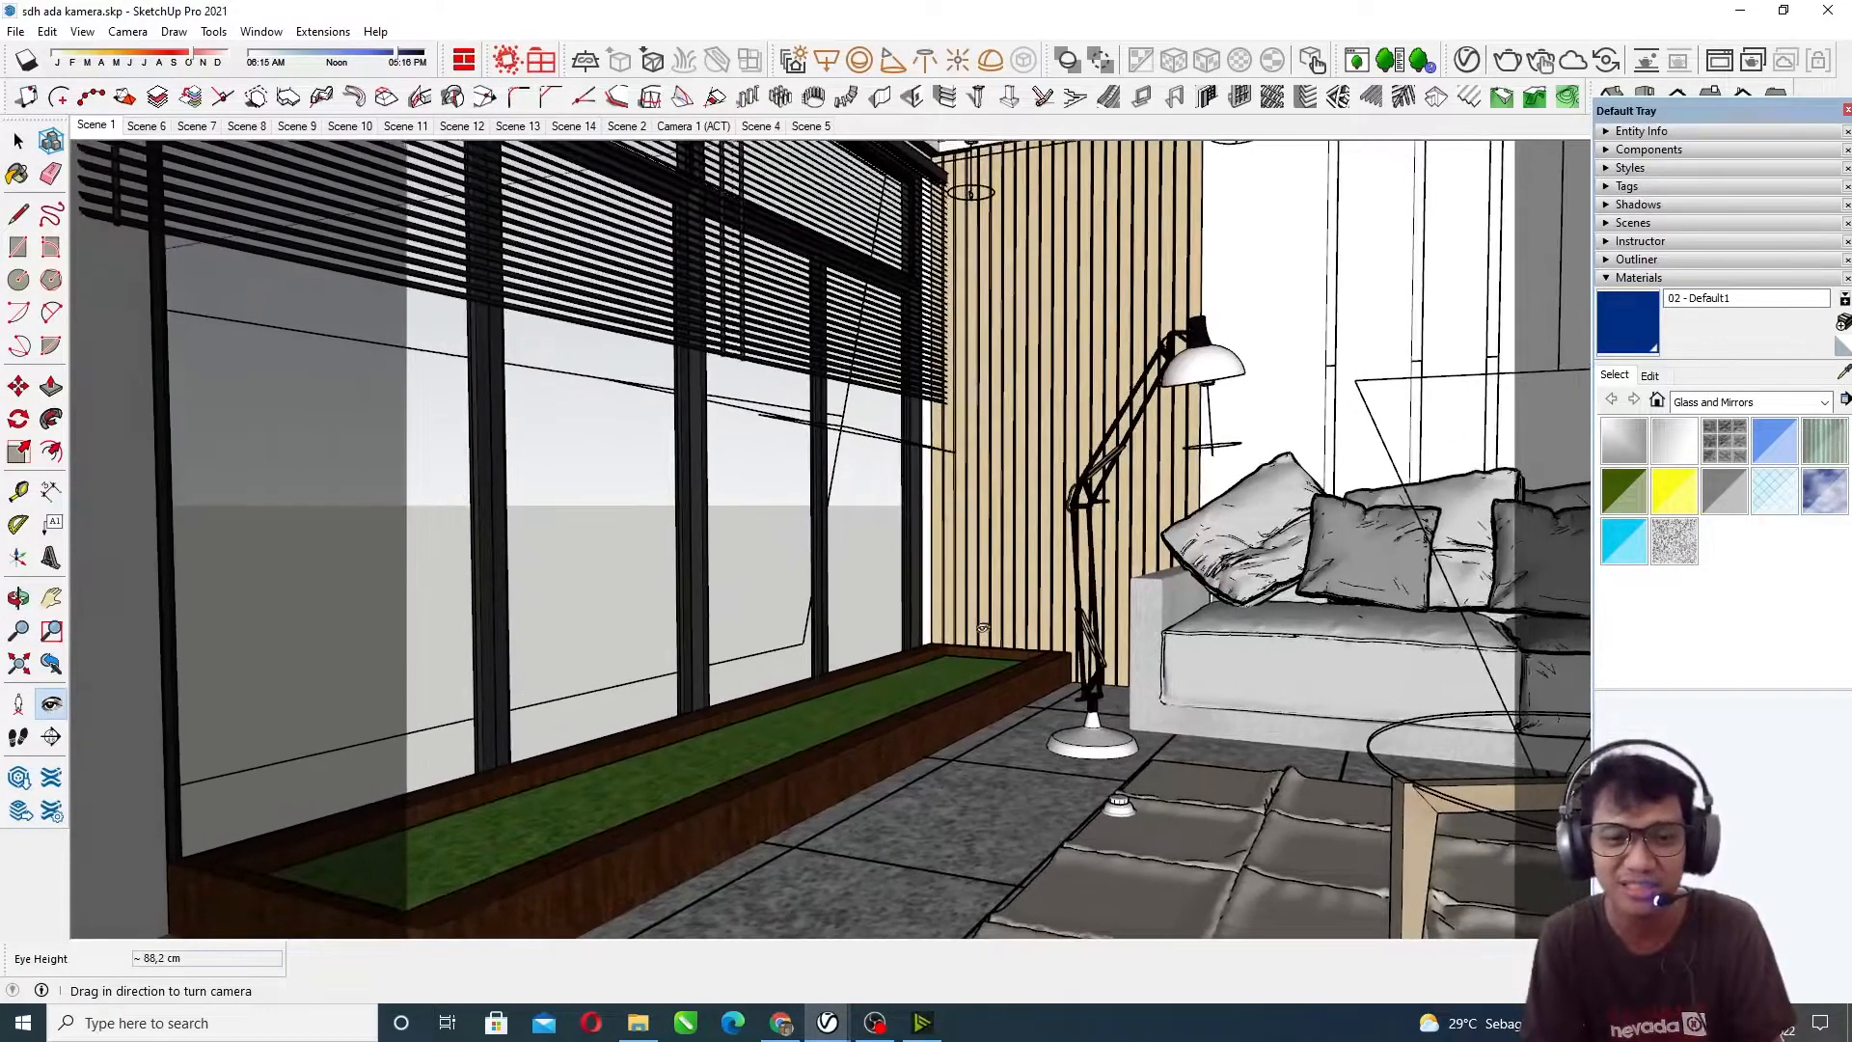
middle_drag(958, 618, 917, 551)
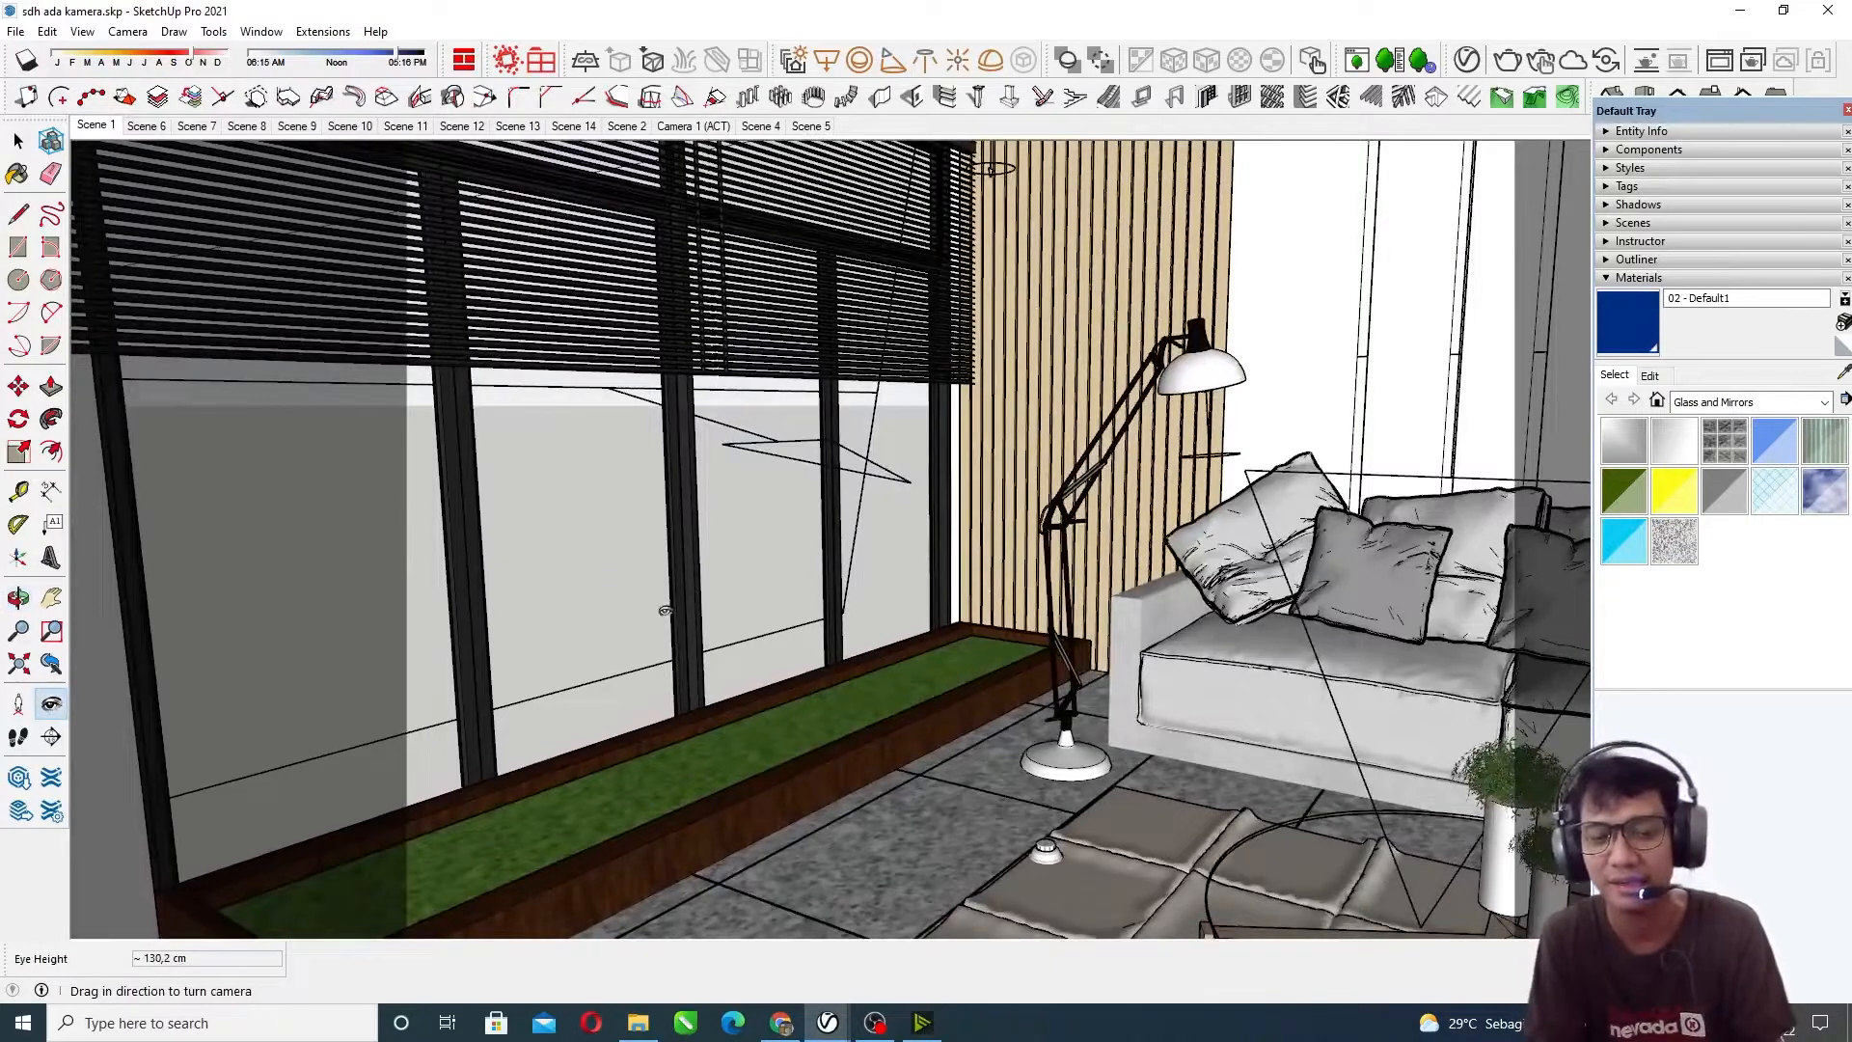
drag(578, 653, 775, 596)
scroll(776, 596, down, 3)
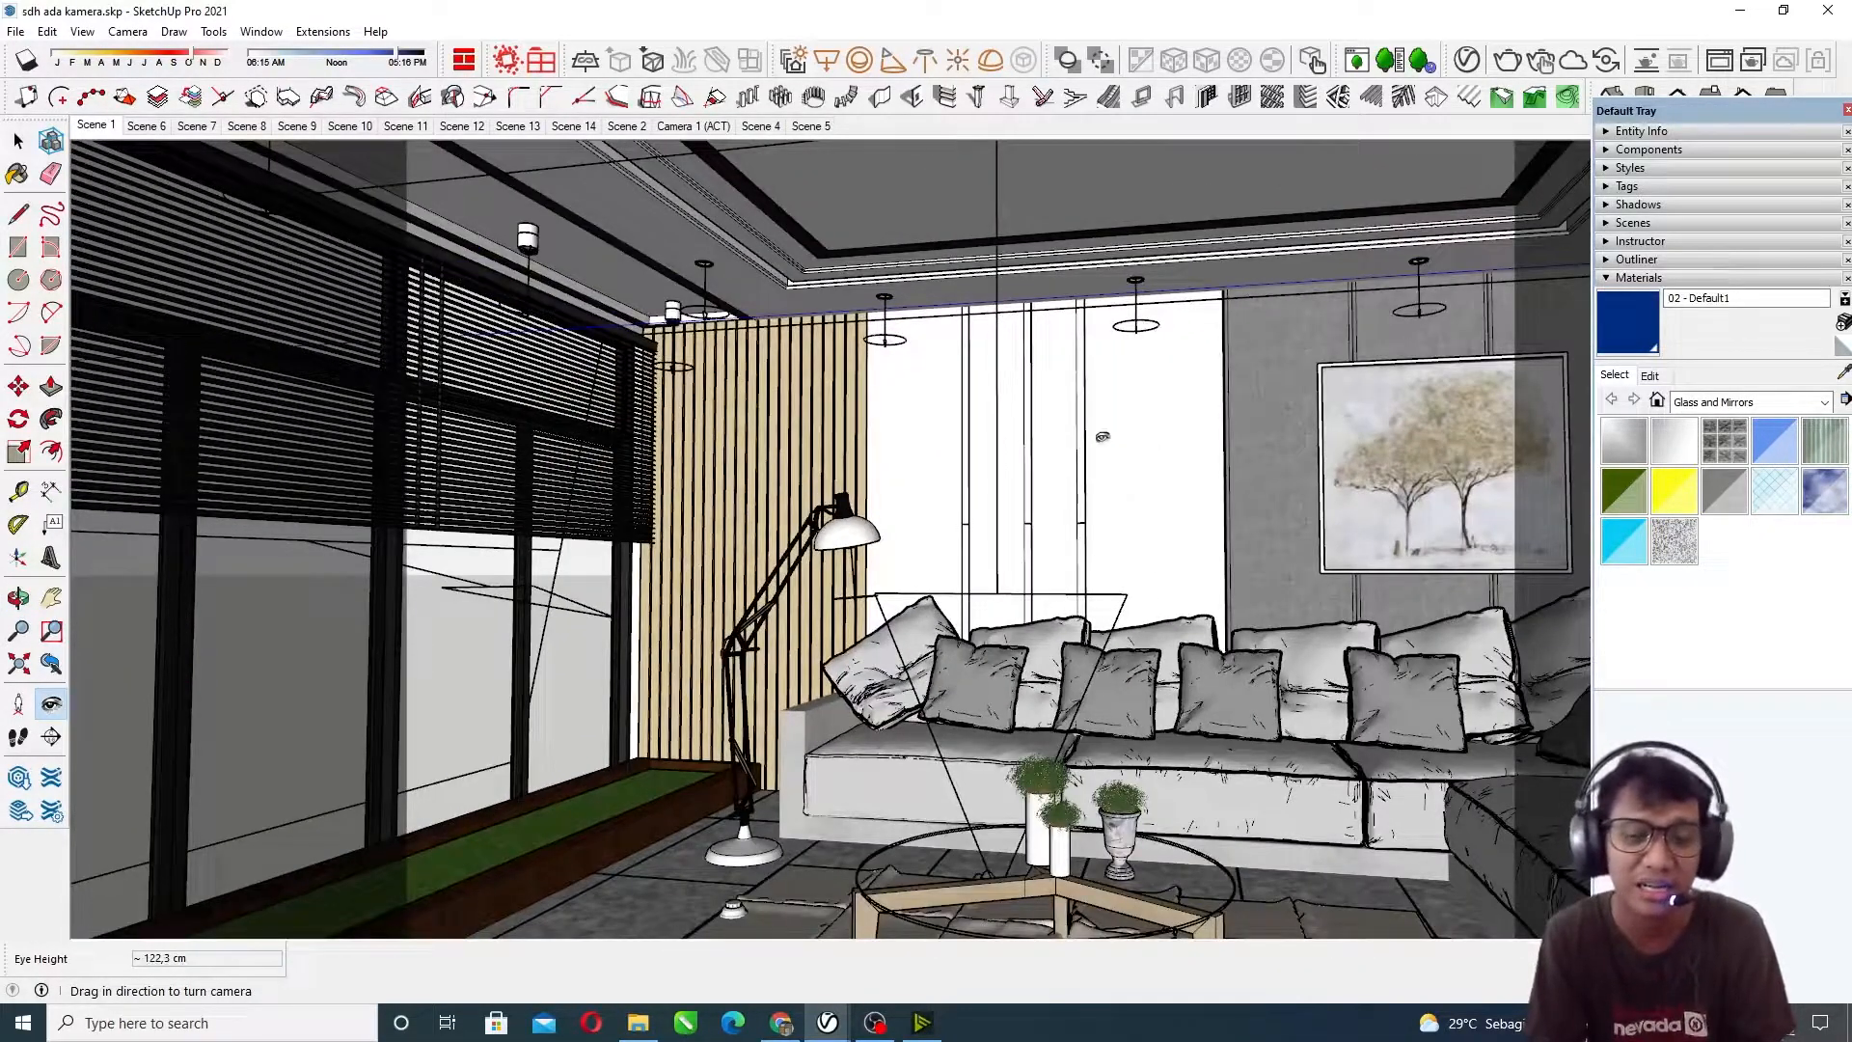
Step: Examine the back wall with the sofa, tree painting and coffee table, and its relation to the window side
drag(750, 732, 852, 683)
middle_drag(853, 683, 928, 662)
mouse_move(867, 426)
mouse_down()
mouse_move(889, 426)
mouse_move(873, 455)
mouse_up()
middle_drag(1094, 598, 1100, 448)
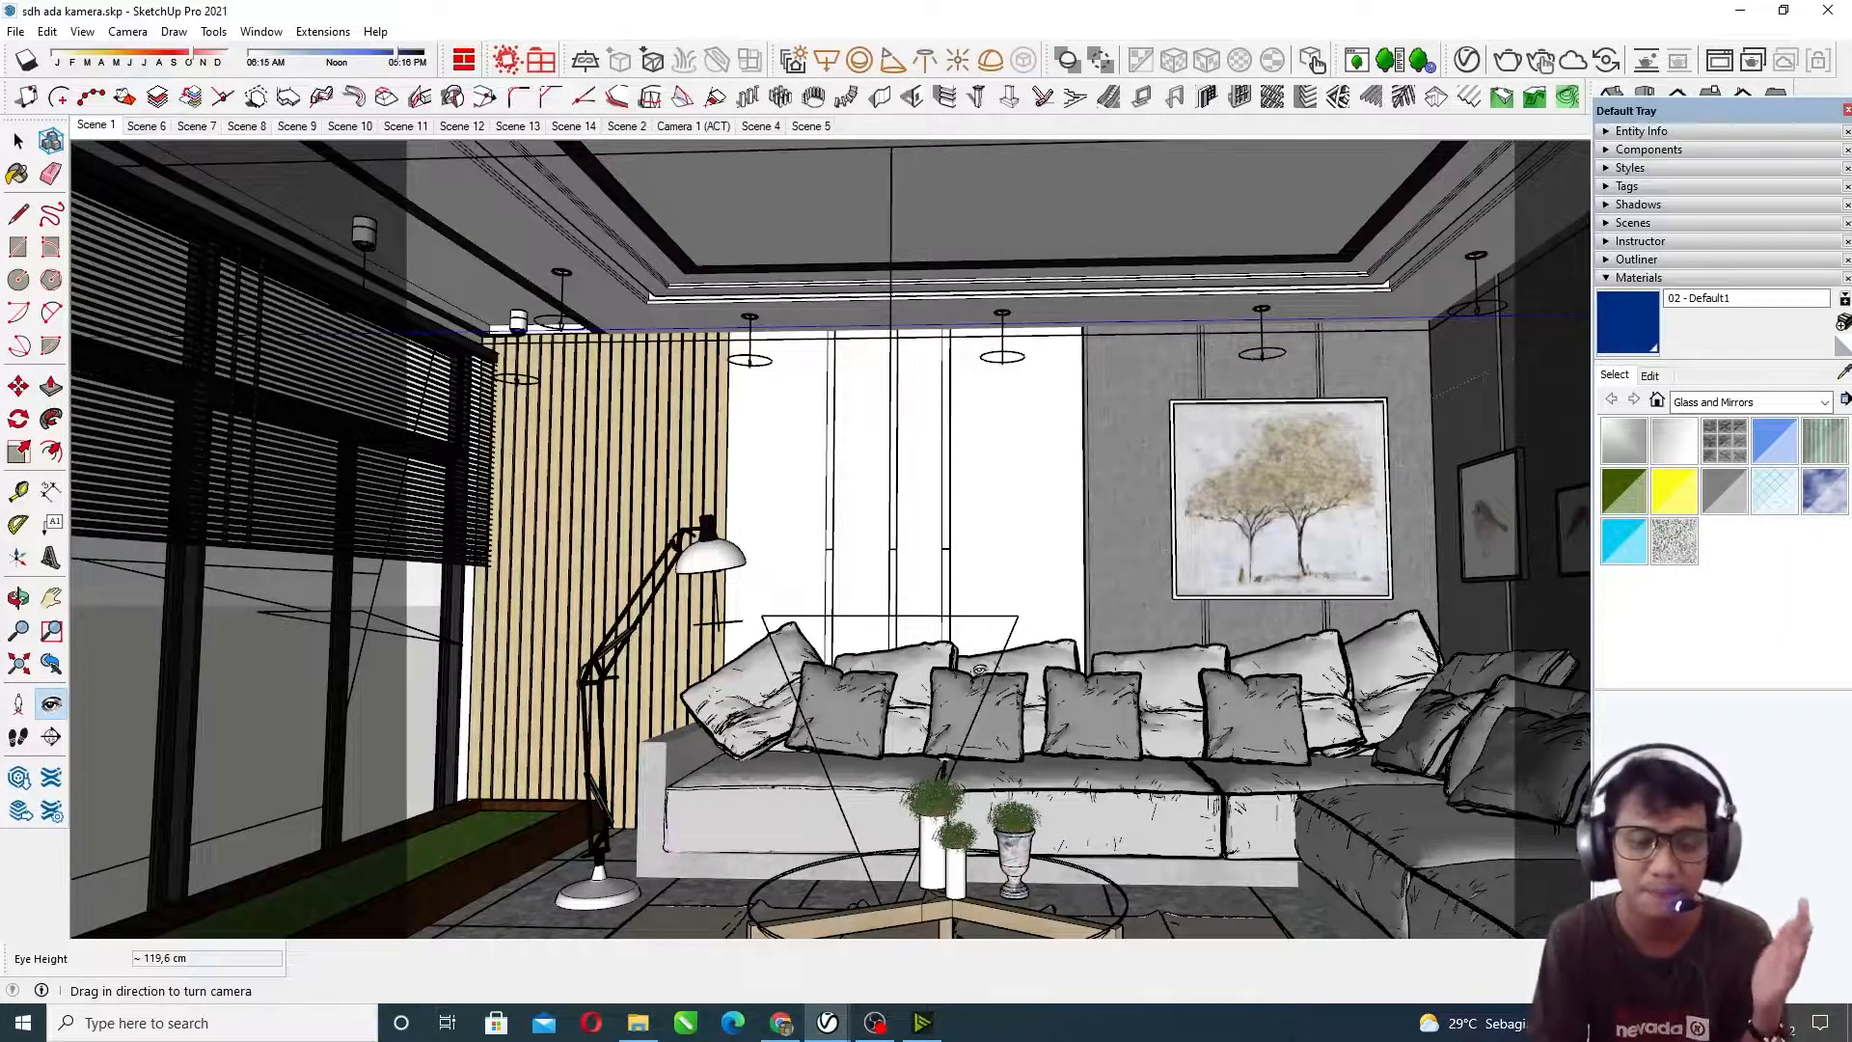
drag(1135, 437, 1135, 460)
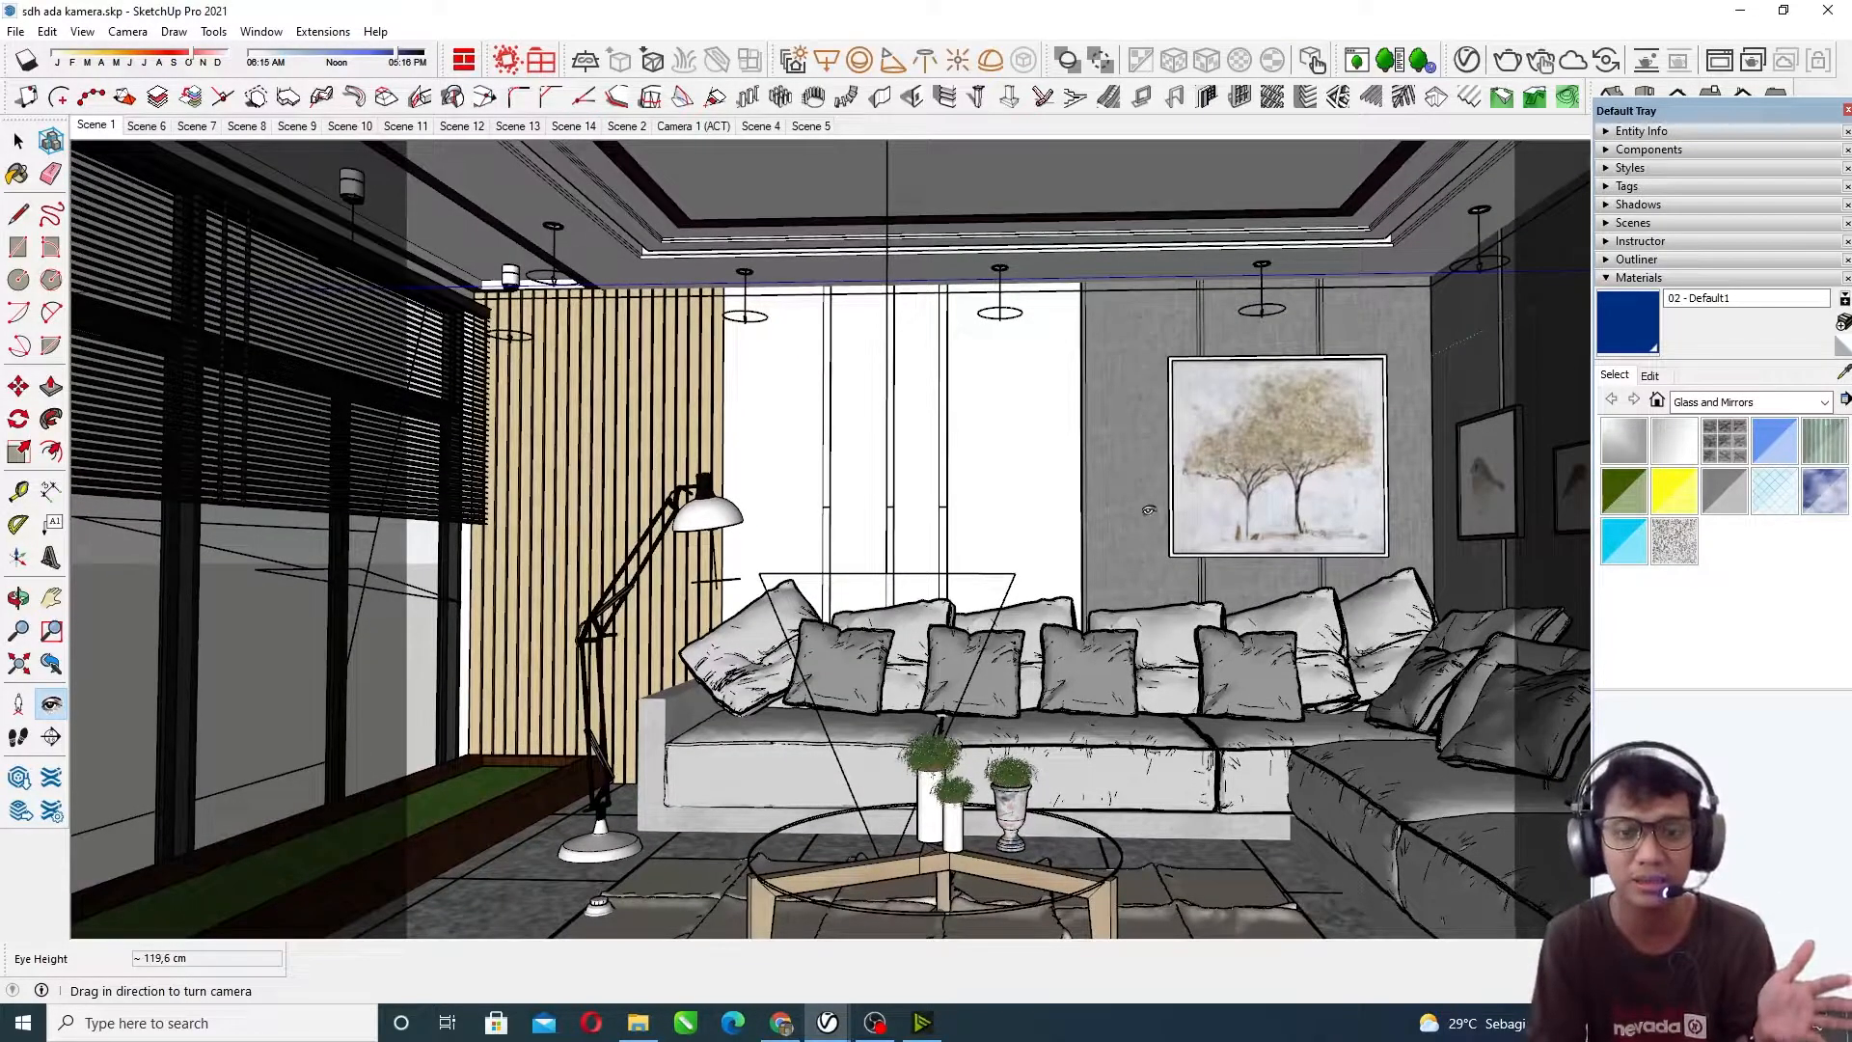
drag(1073, 542, 428, 724)
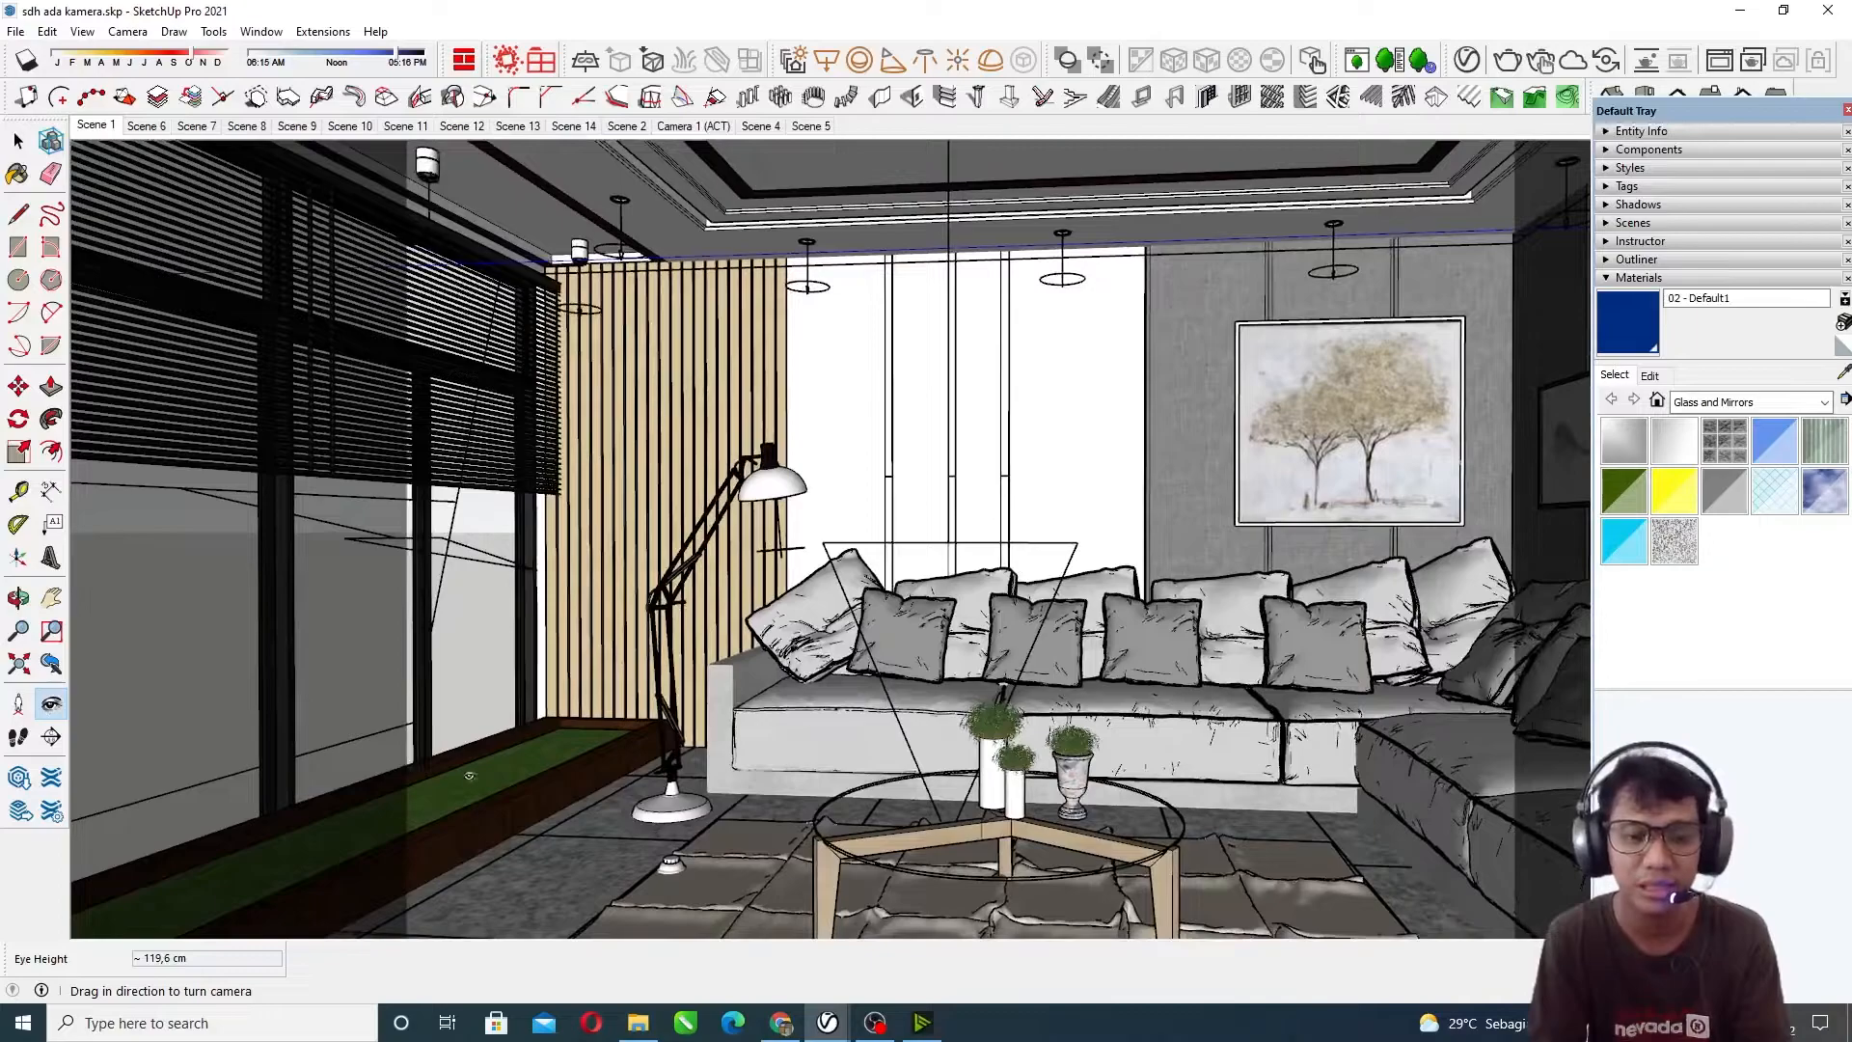
middle_drag(564, 714, 829, 560)
drag(830, 561, 680, 683)
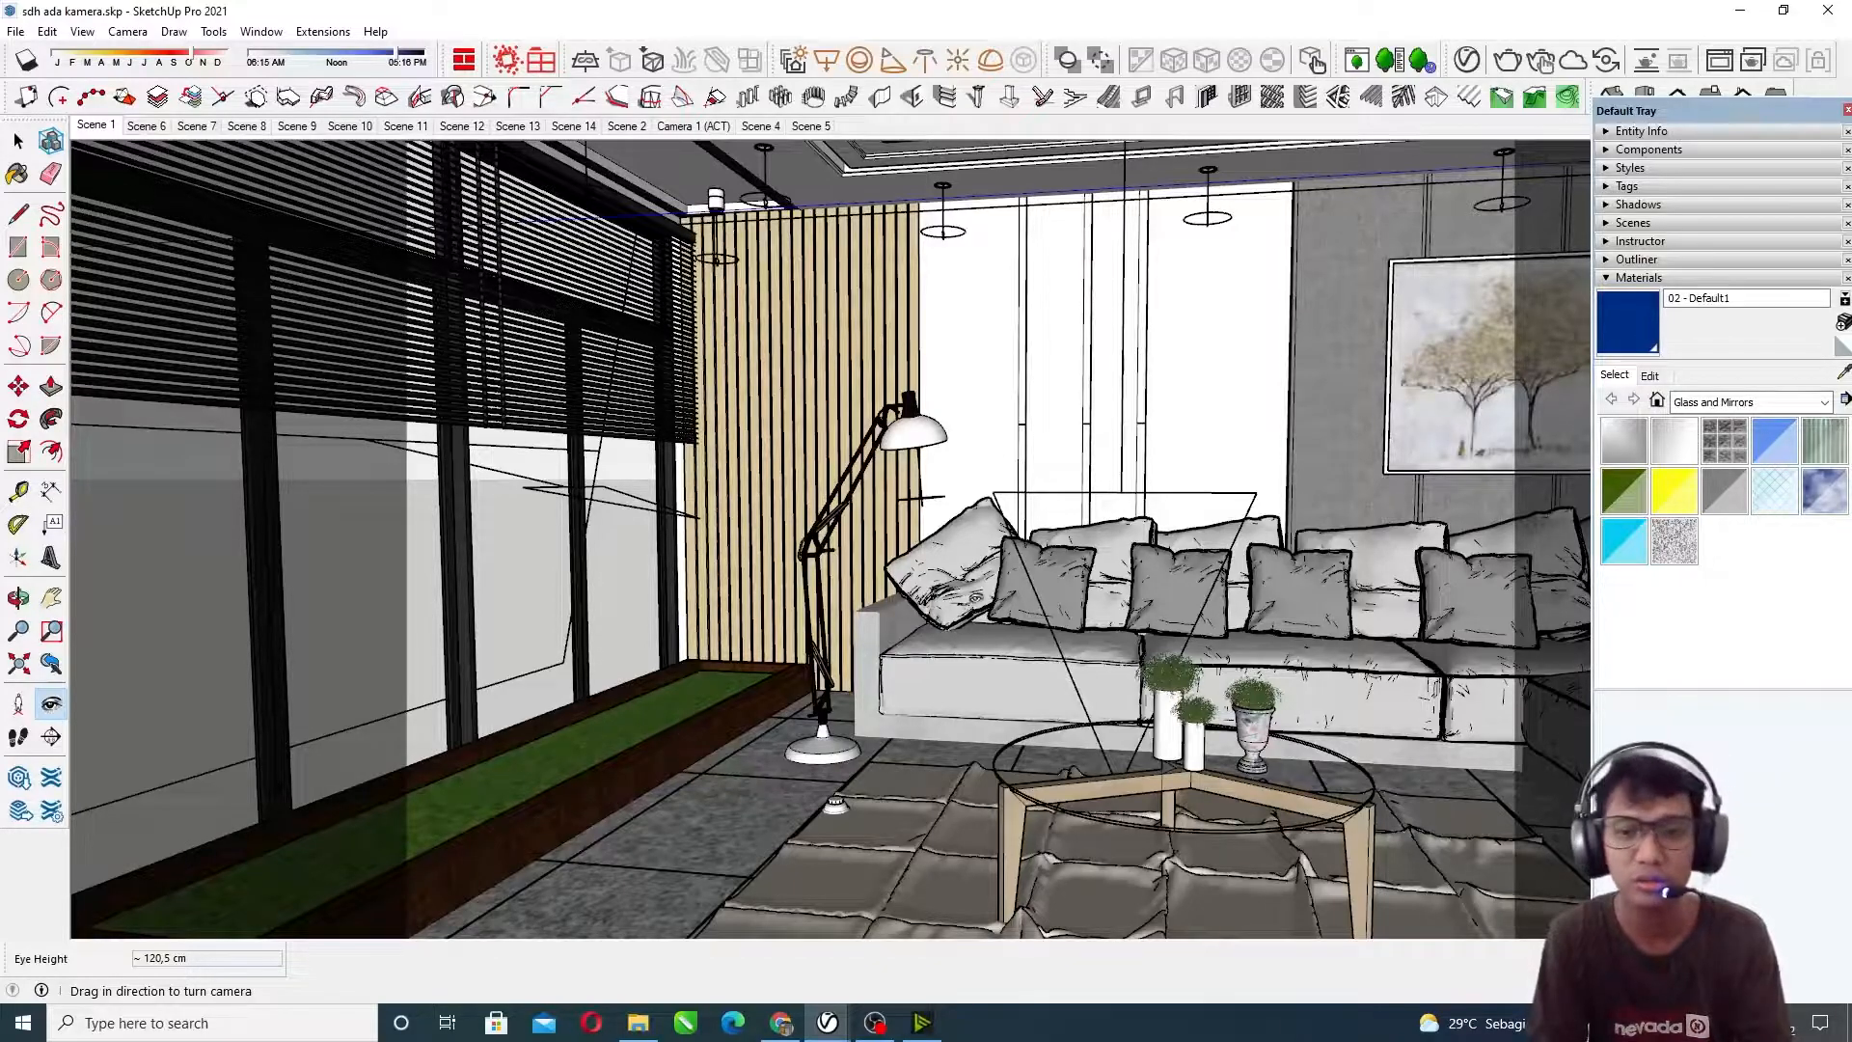
drag(949, 522, 1525, 338)
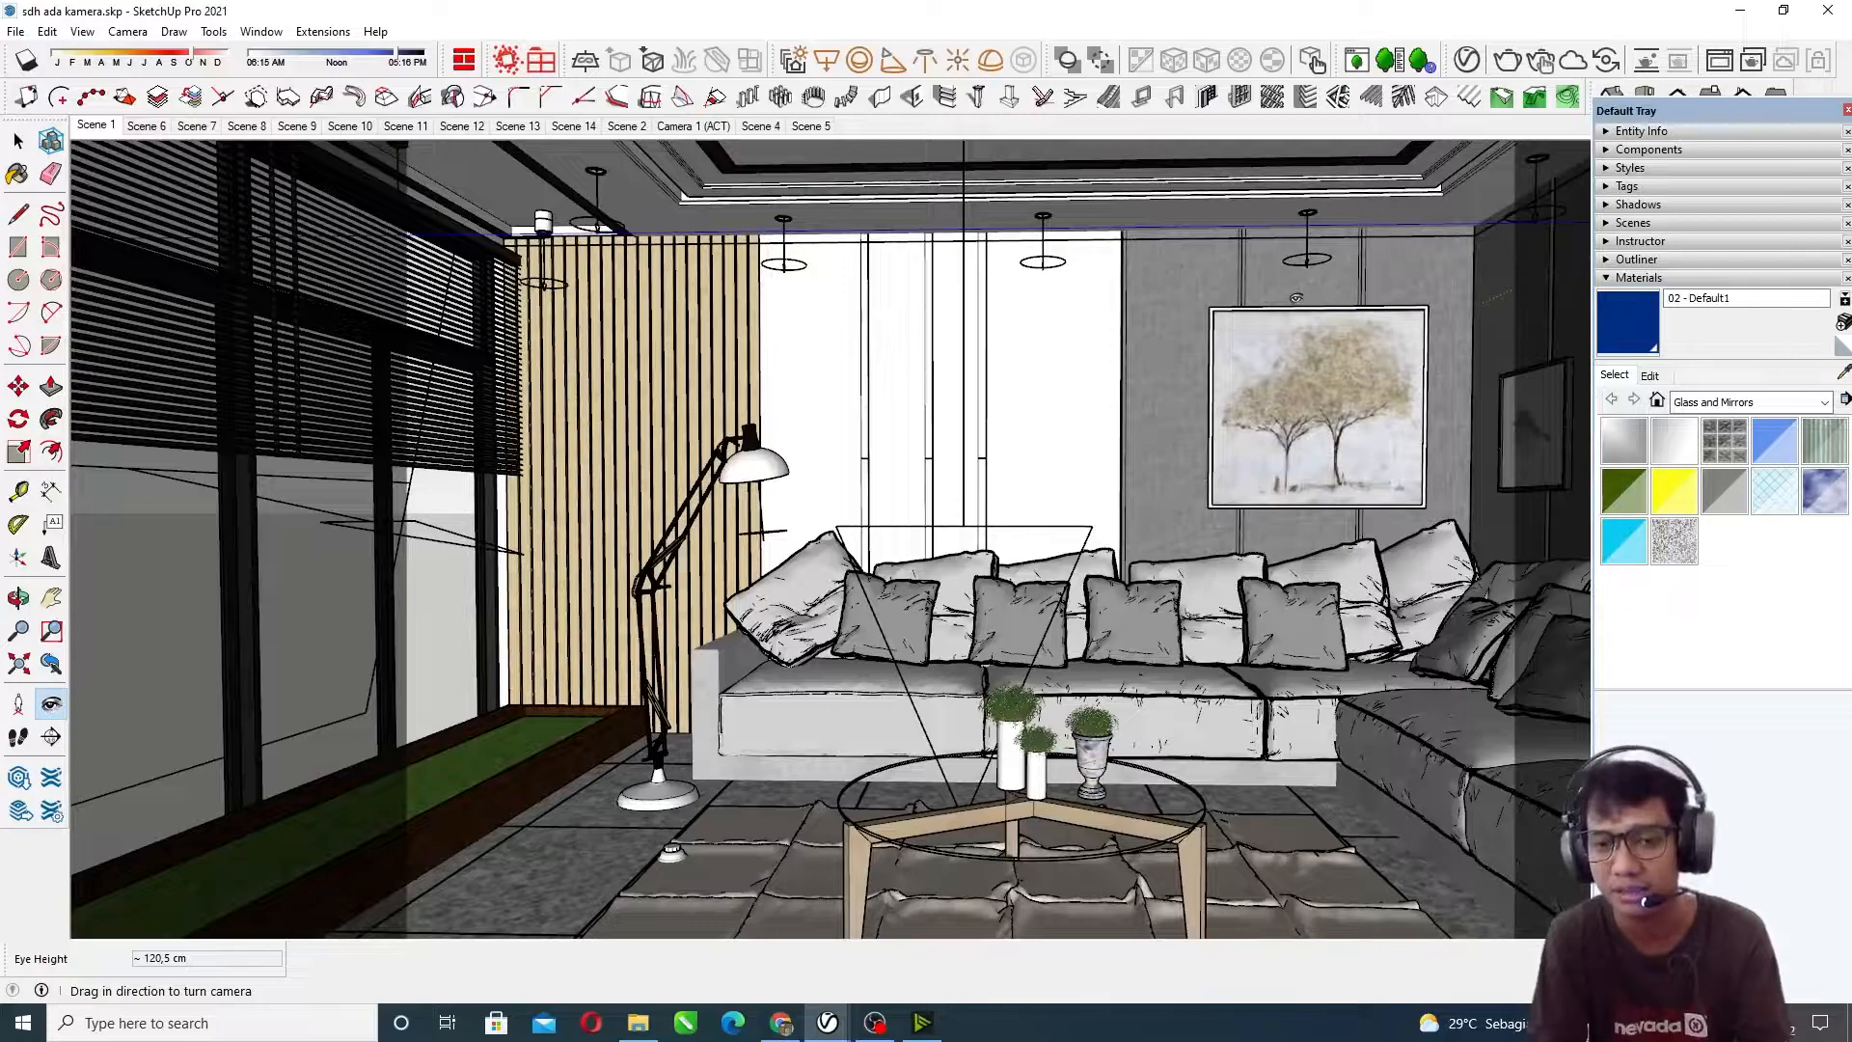
drag(813, 580, 587, 617)
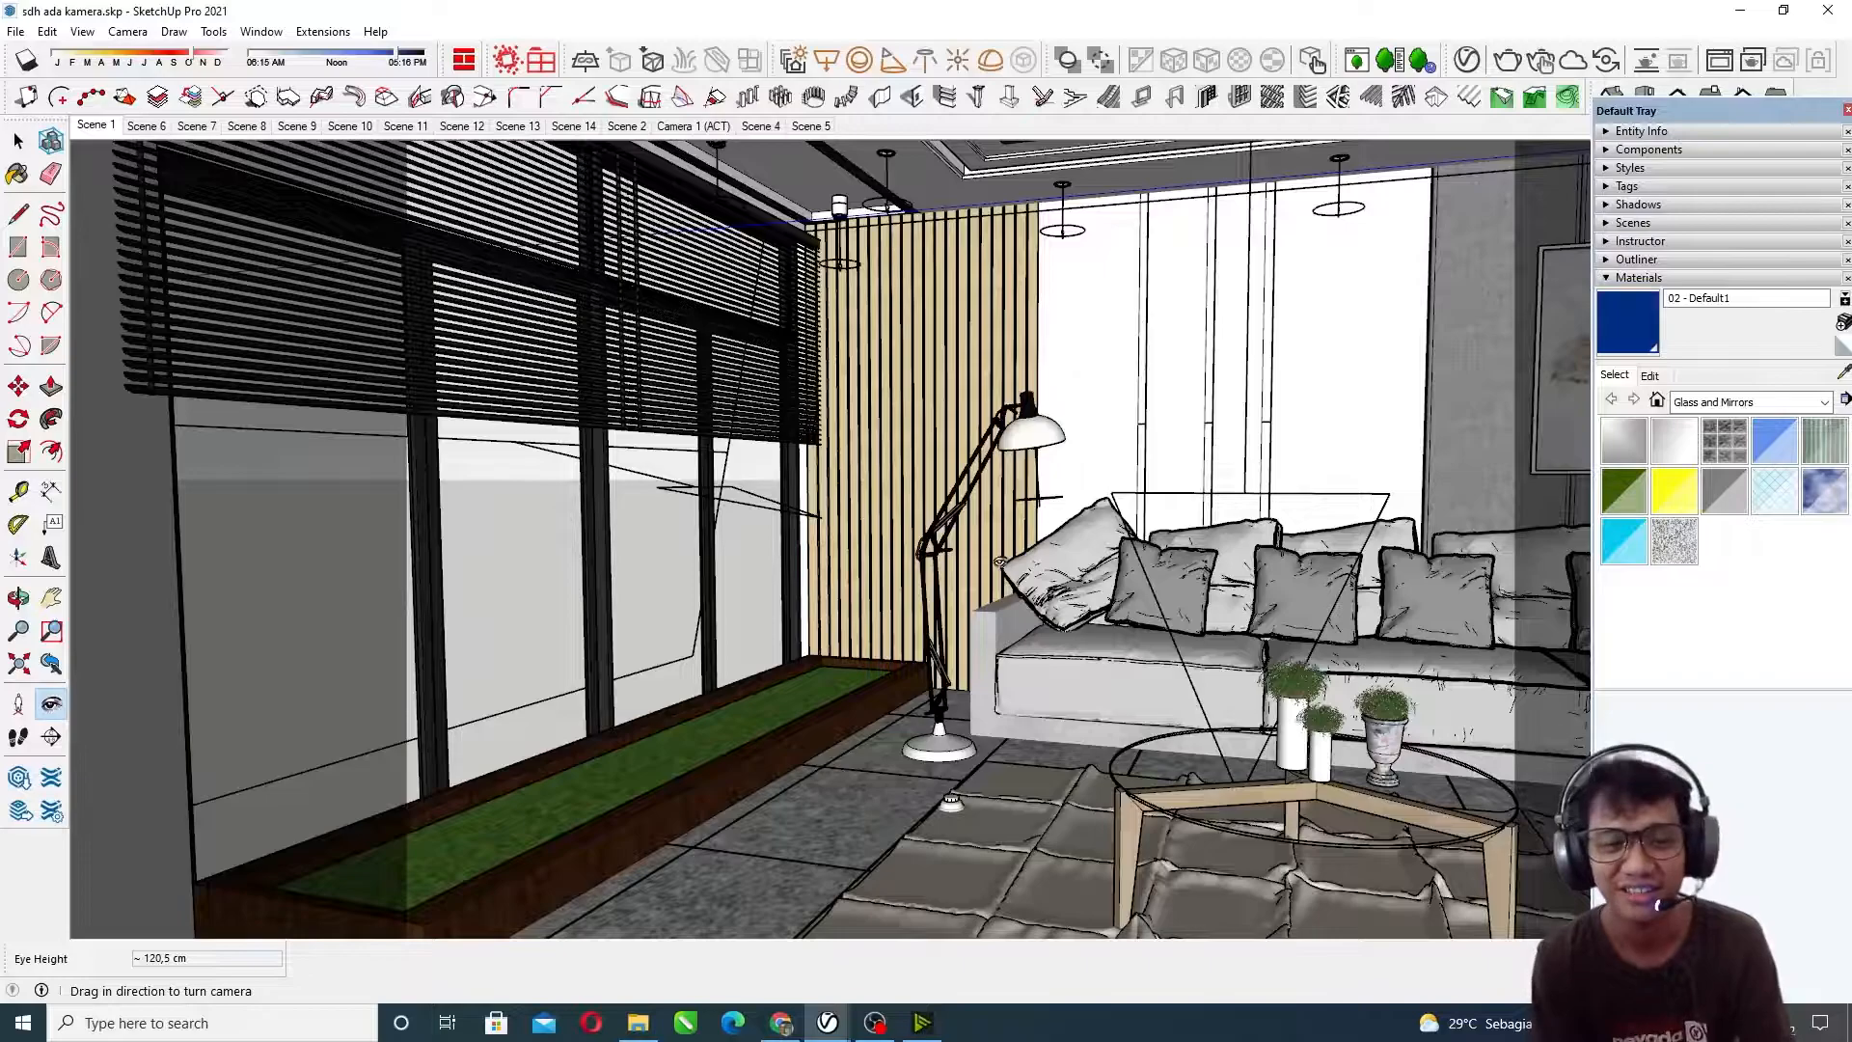
Step: Examine the horizontal blinds, window frames and glazing of the window wall from close up
drag(1001, 559, 620, 295)
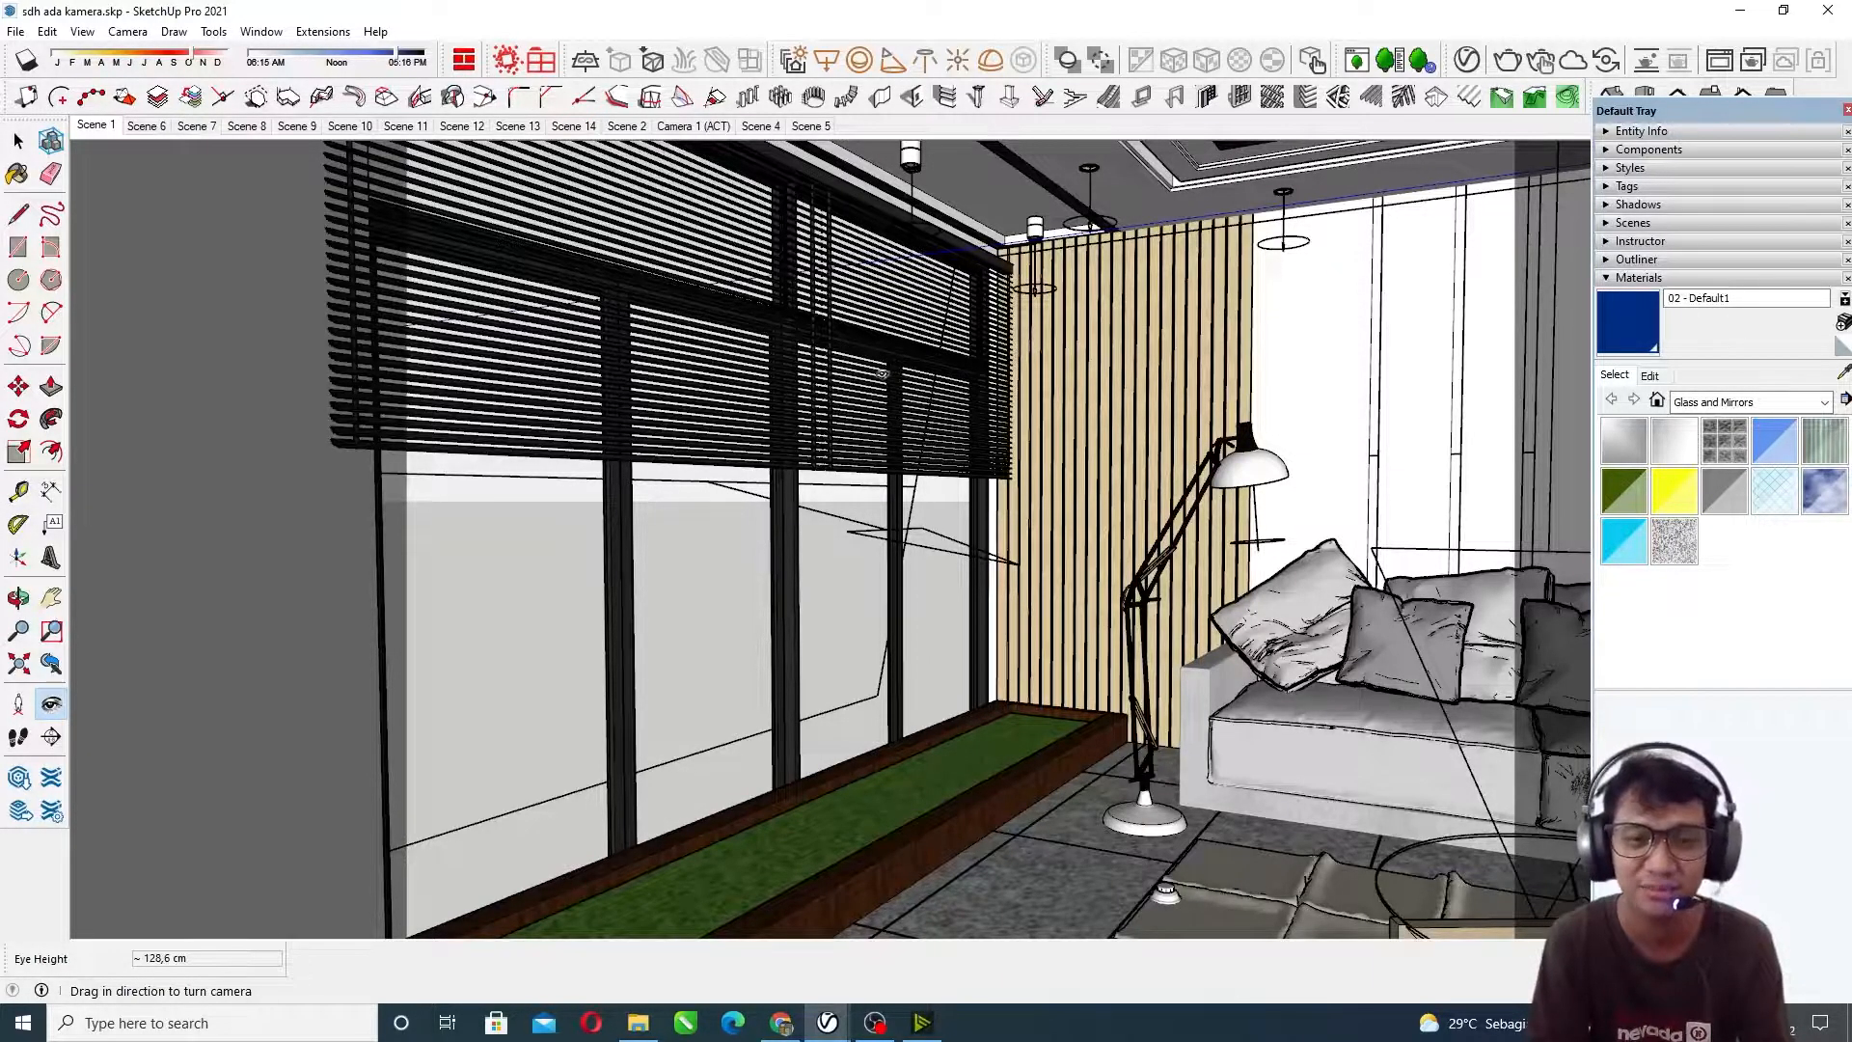
scroll(733, 318, up, 2)
scroll(733, 318, down, 2)
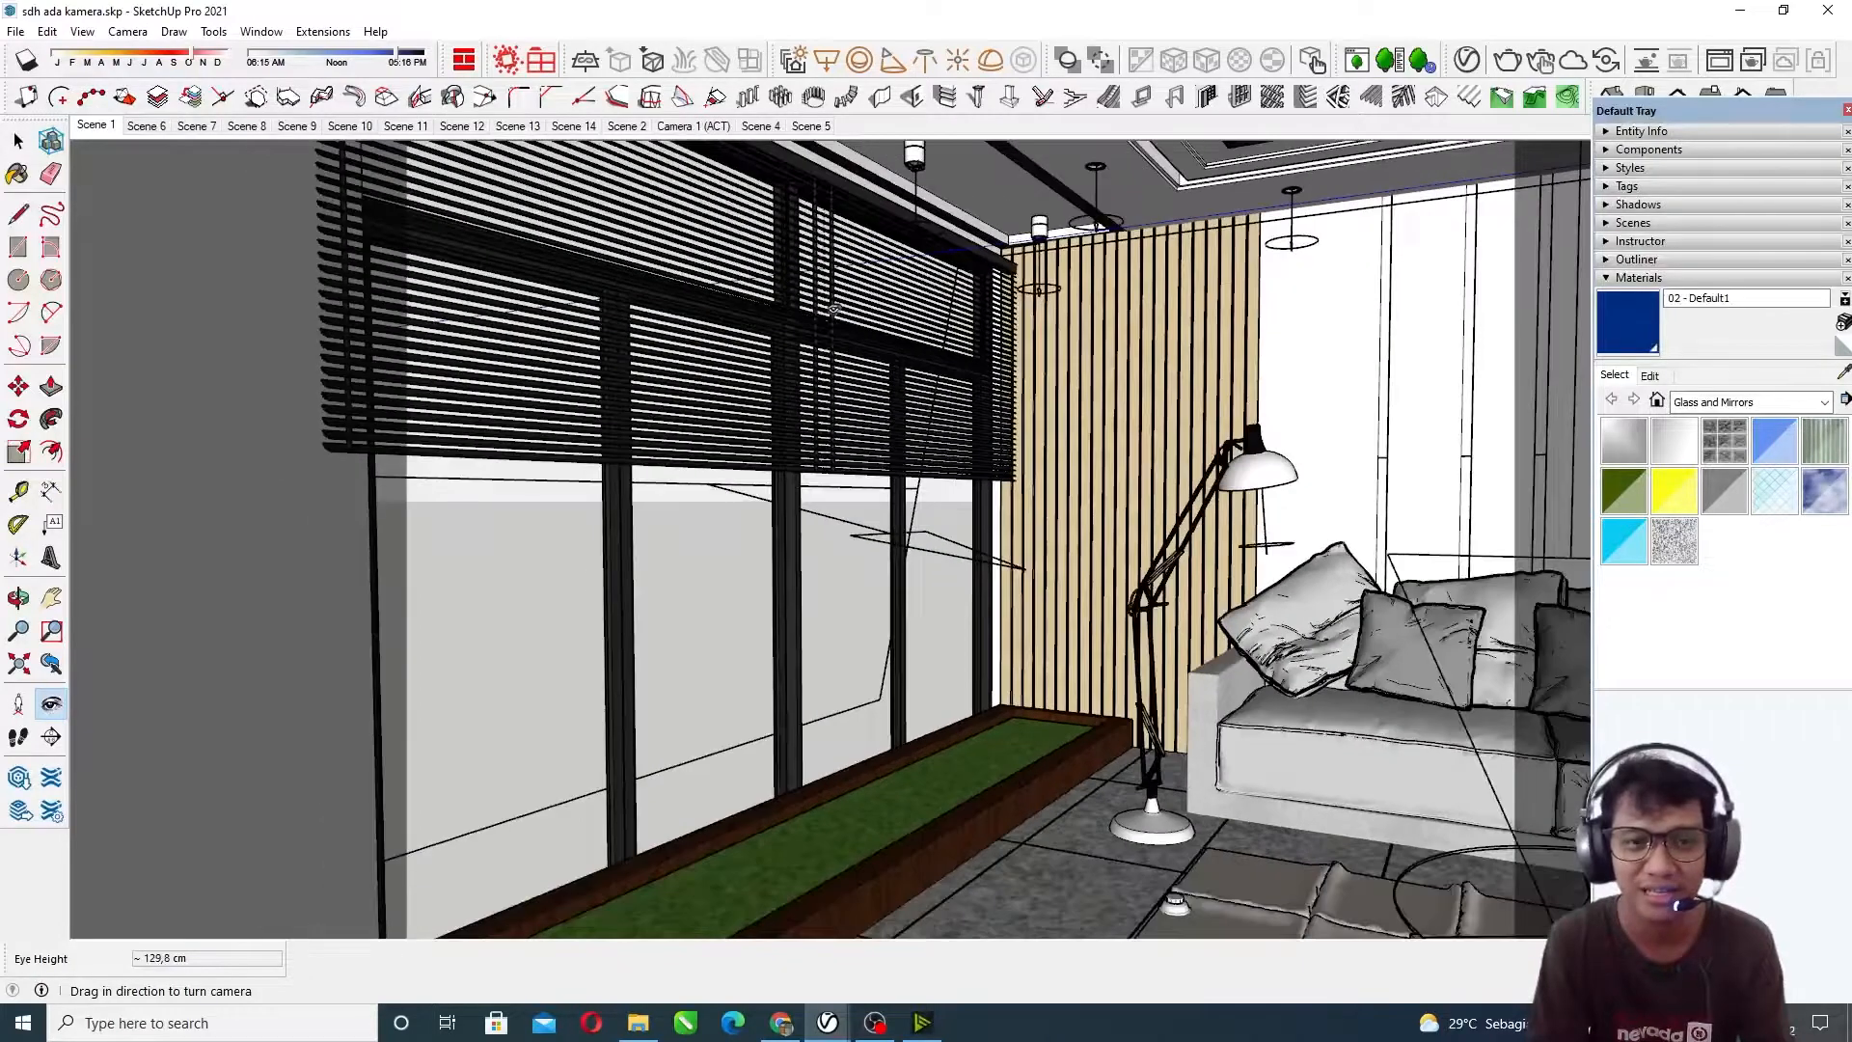
scroll(781, 395, up, 5)
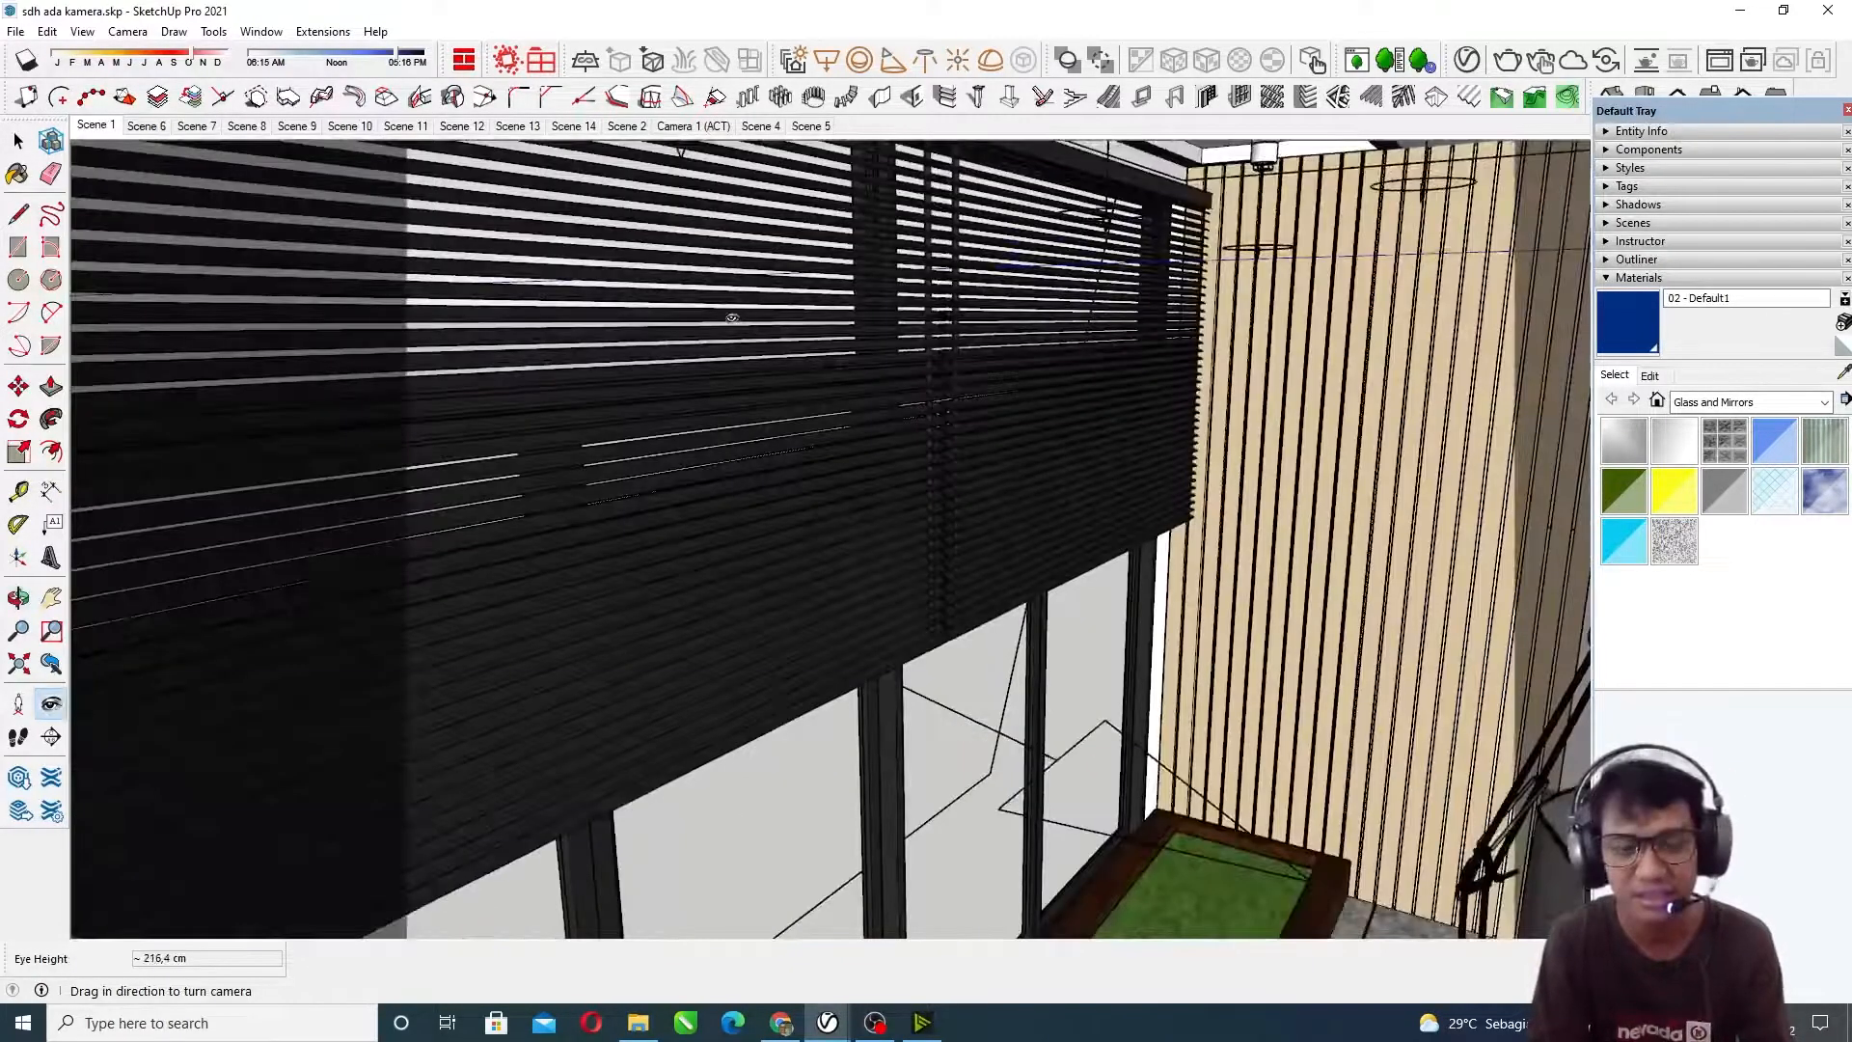
drag(785, 266, 779, 508)
middle_drag(779, 508, 789, 371)
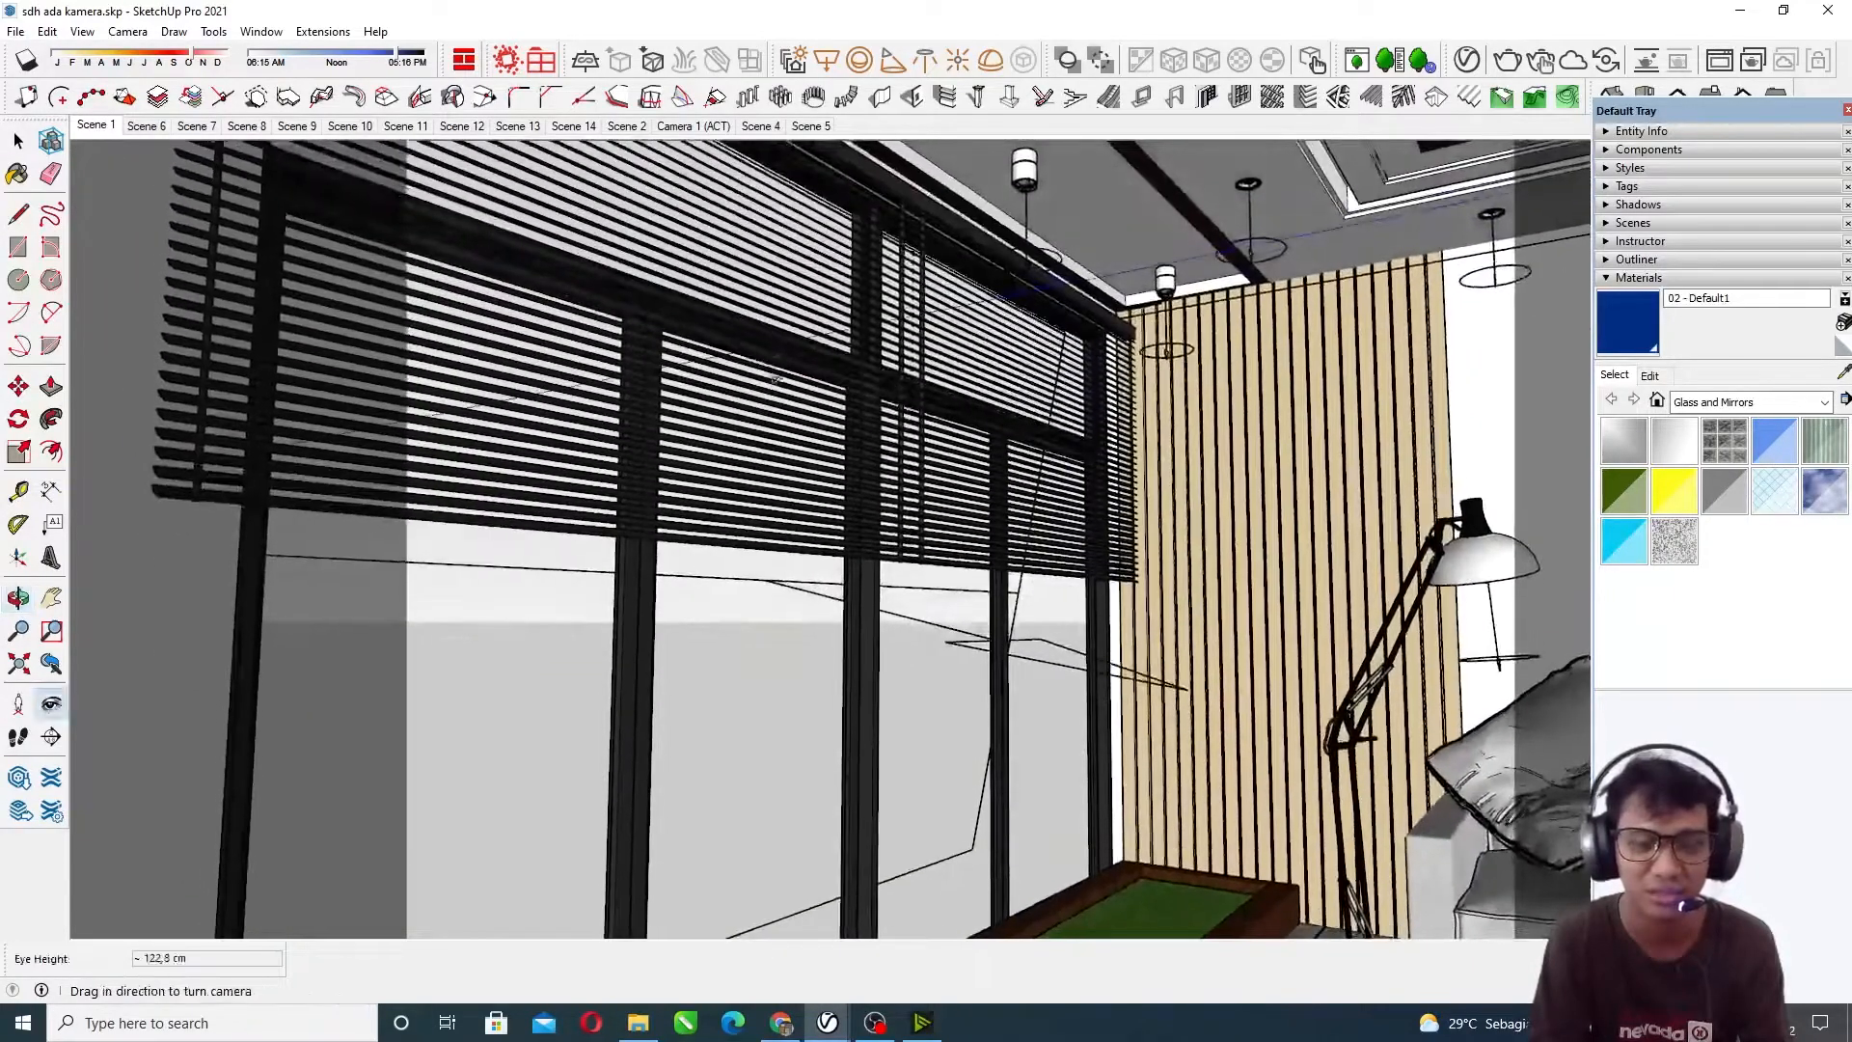
scroll(799, 315, down, 2)
drag(921, 279, 813, 337)
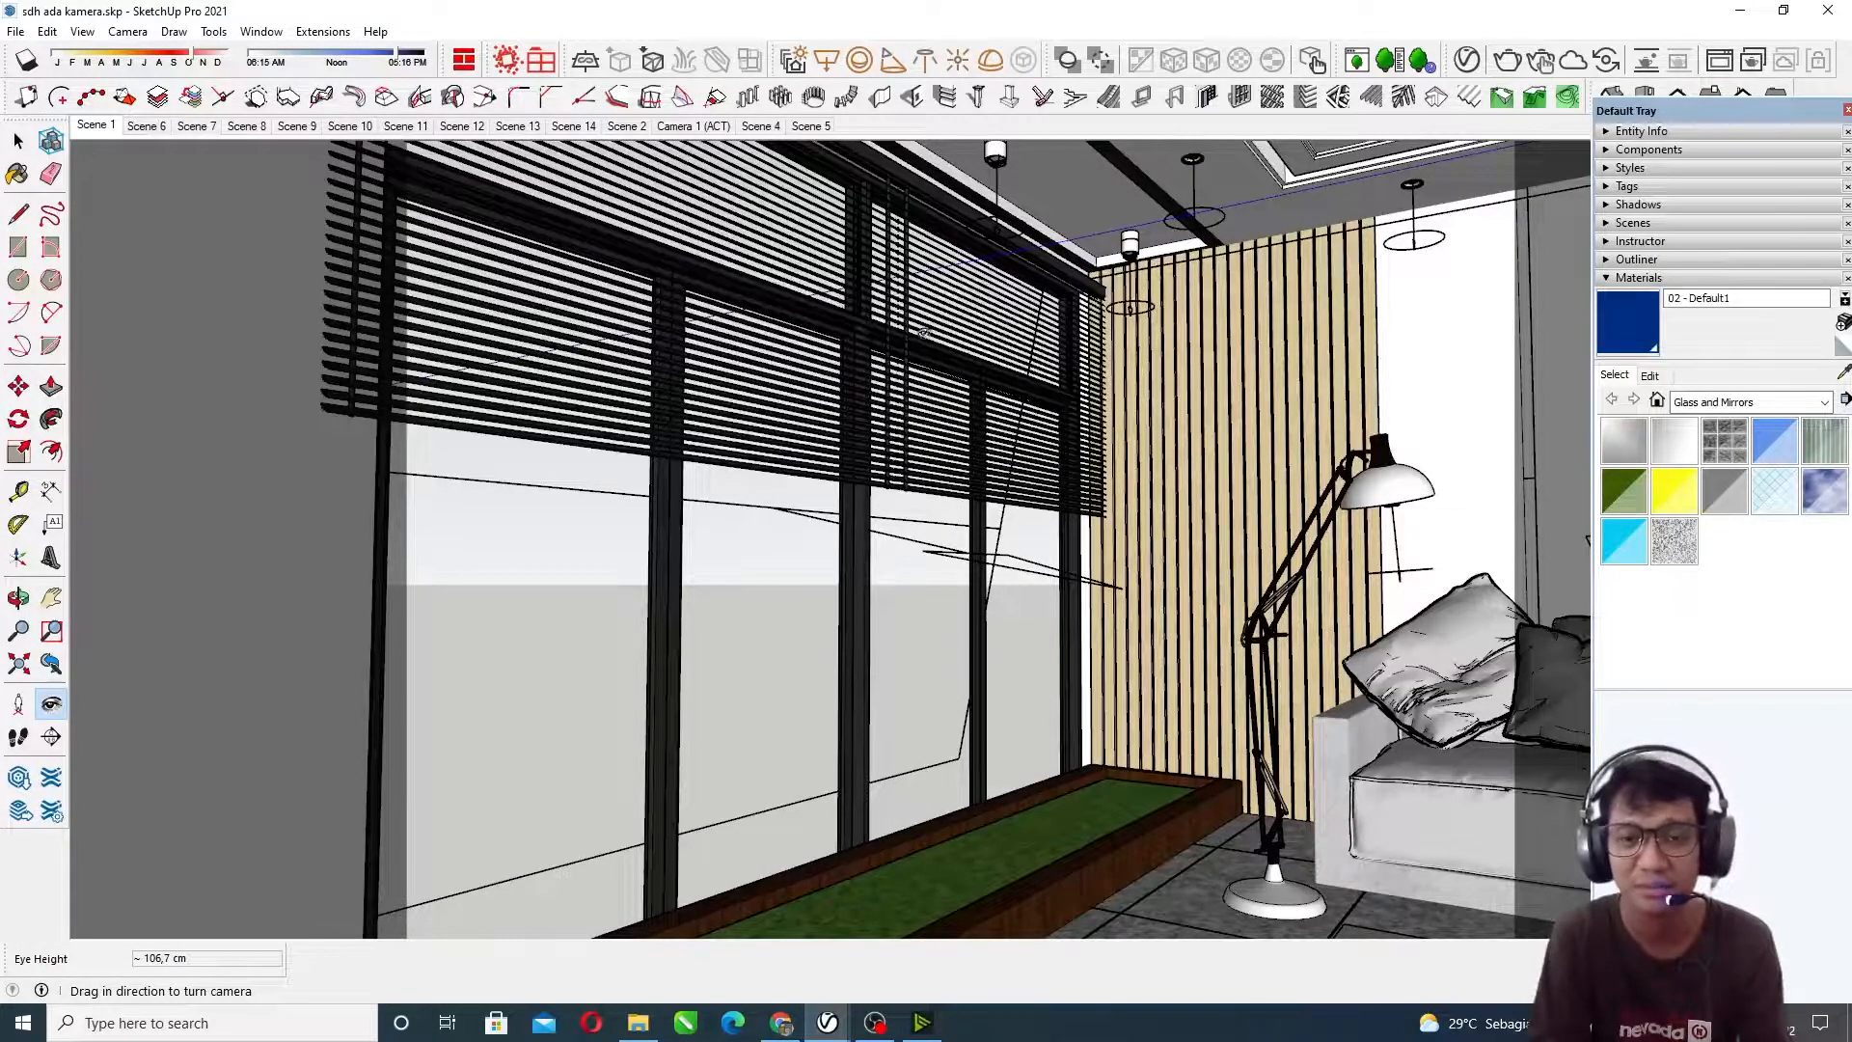
drag(716, 322, 845, 294)
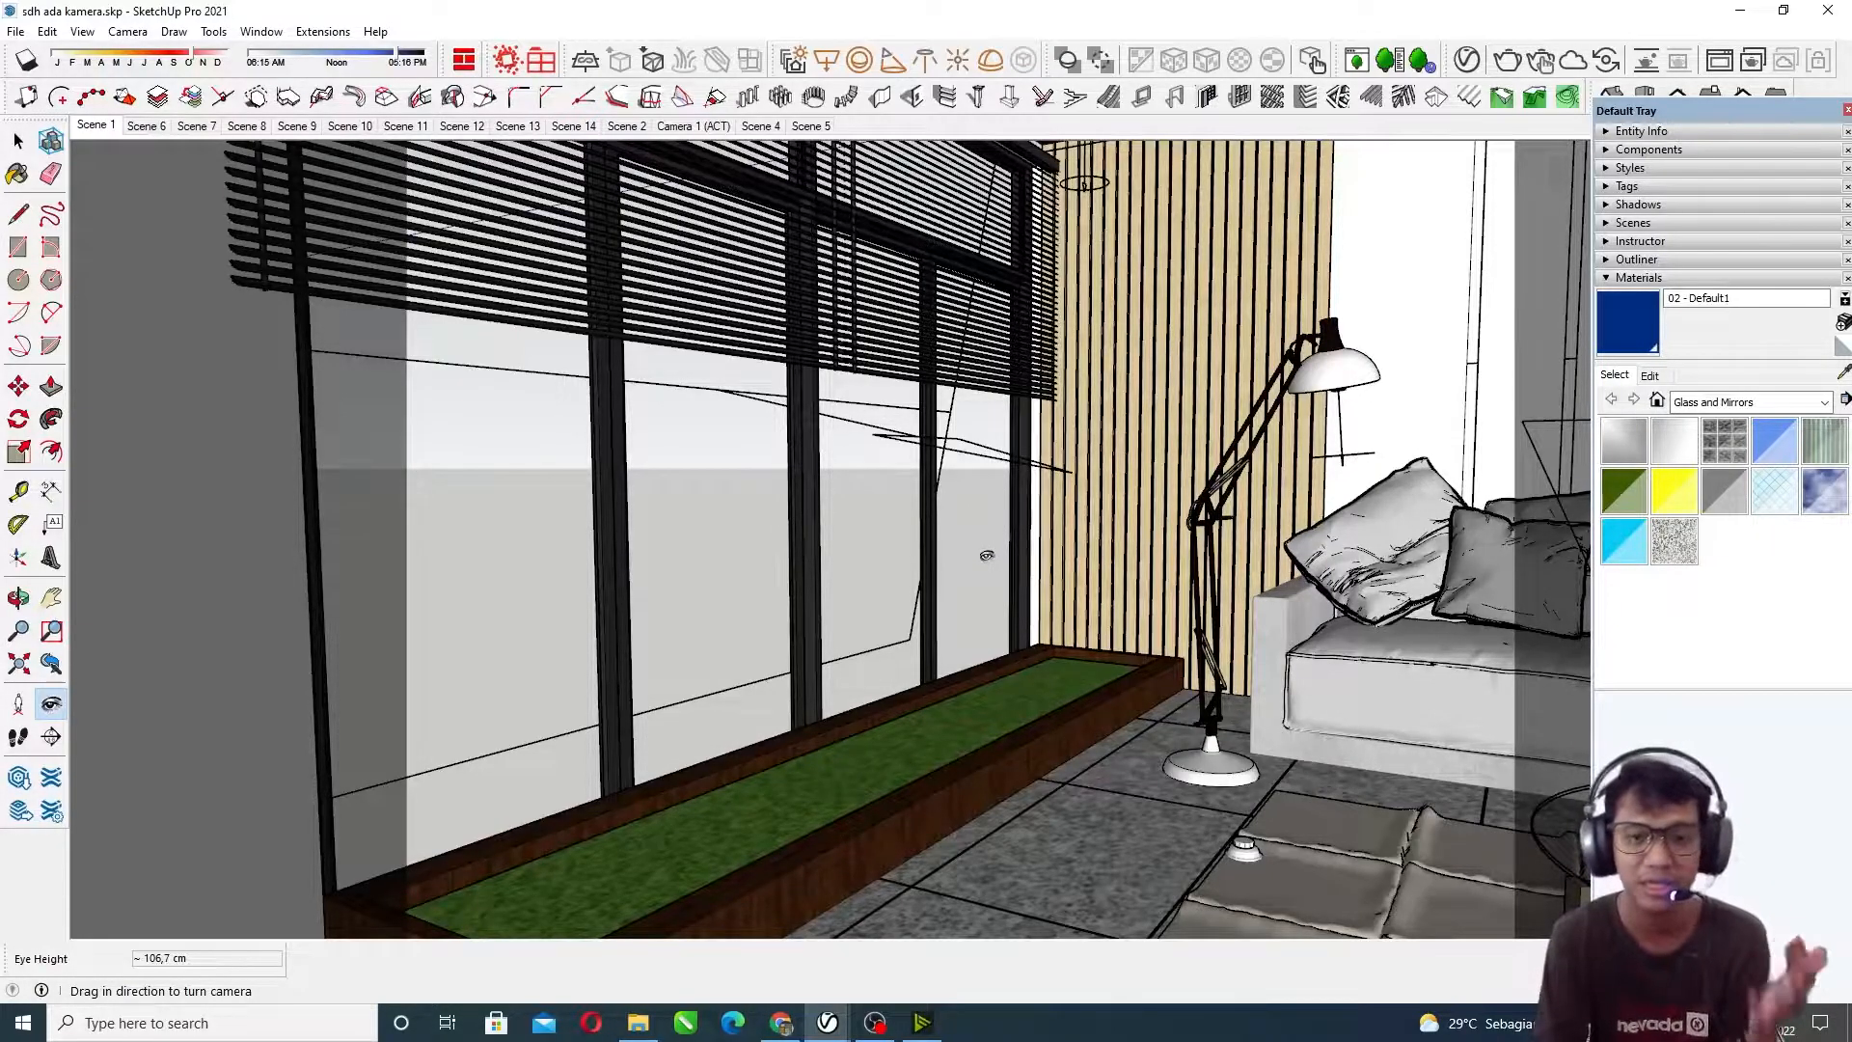
Step: Examine the window wall with its dark frames, half-lowered blinds and the wooden grass planter running along its base
drag(1345, 539, 1254, 507)
middle_drag(1254, 507, 1120, 492)
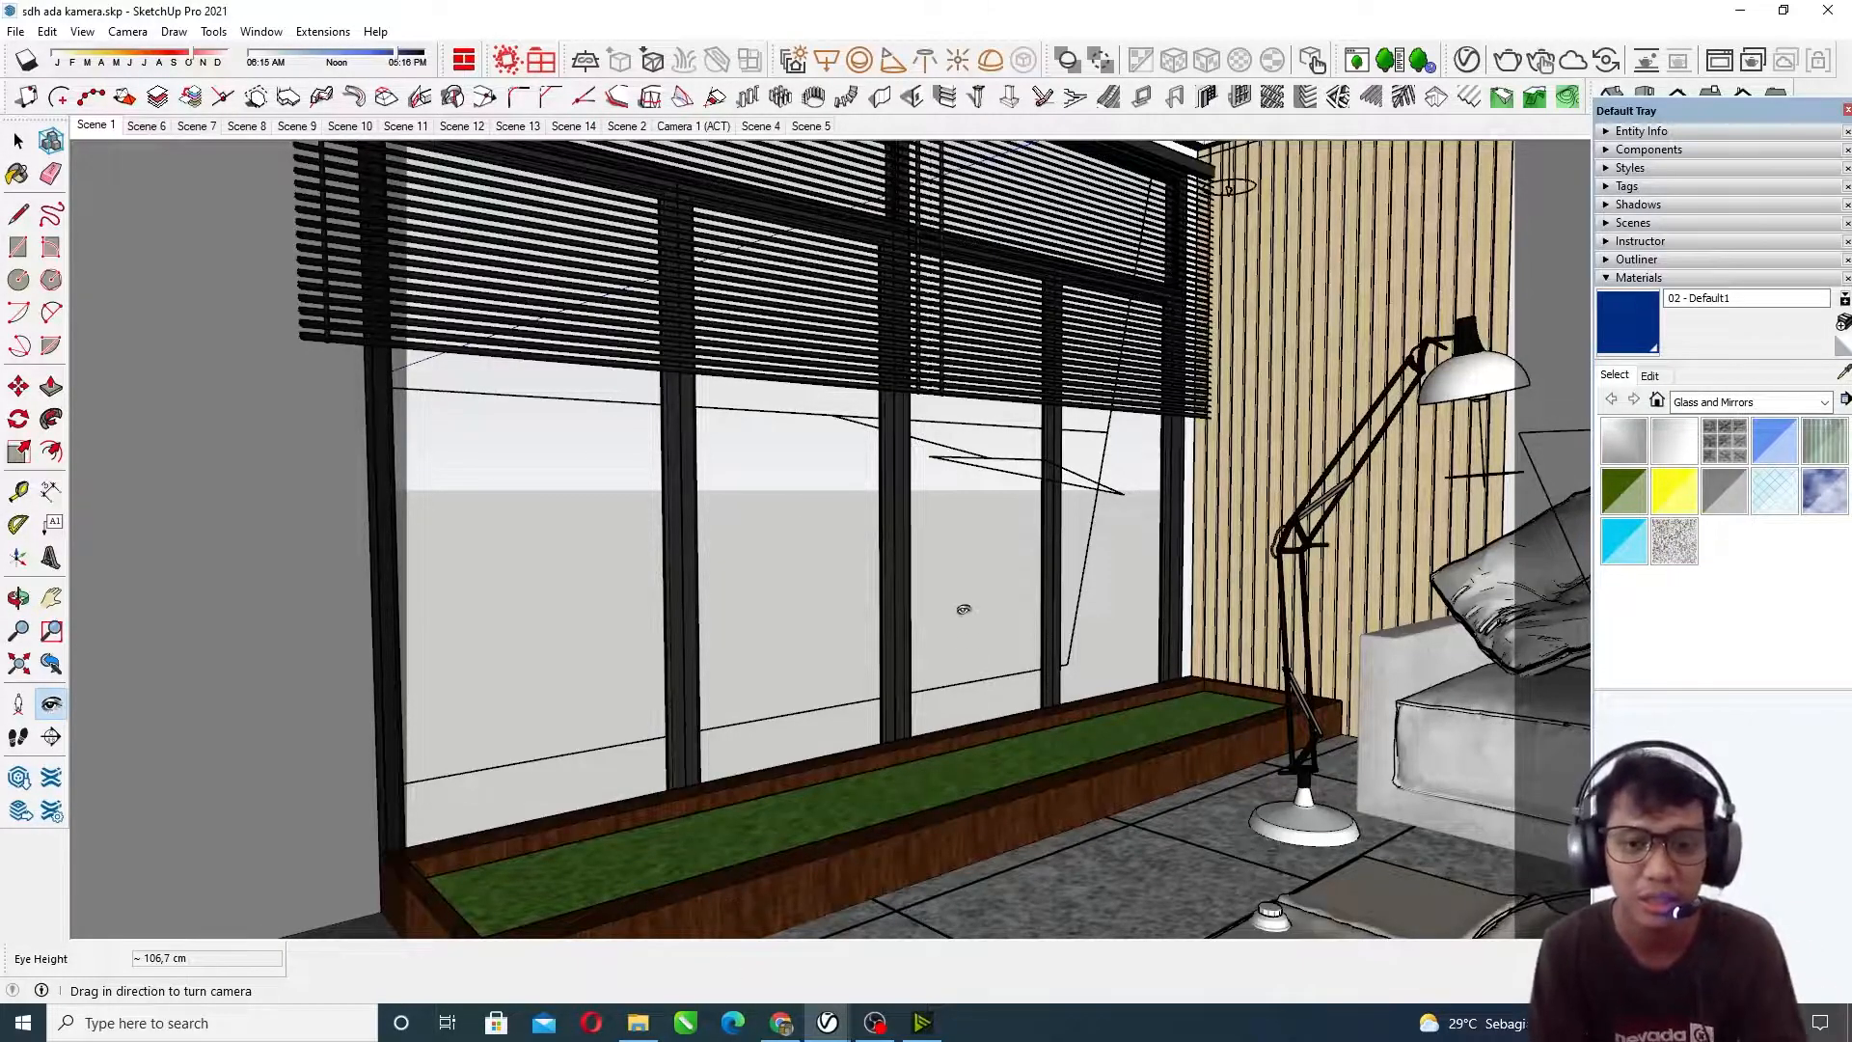
drag(954, 525, 917, 492)
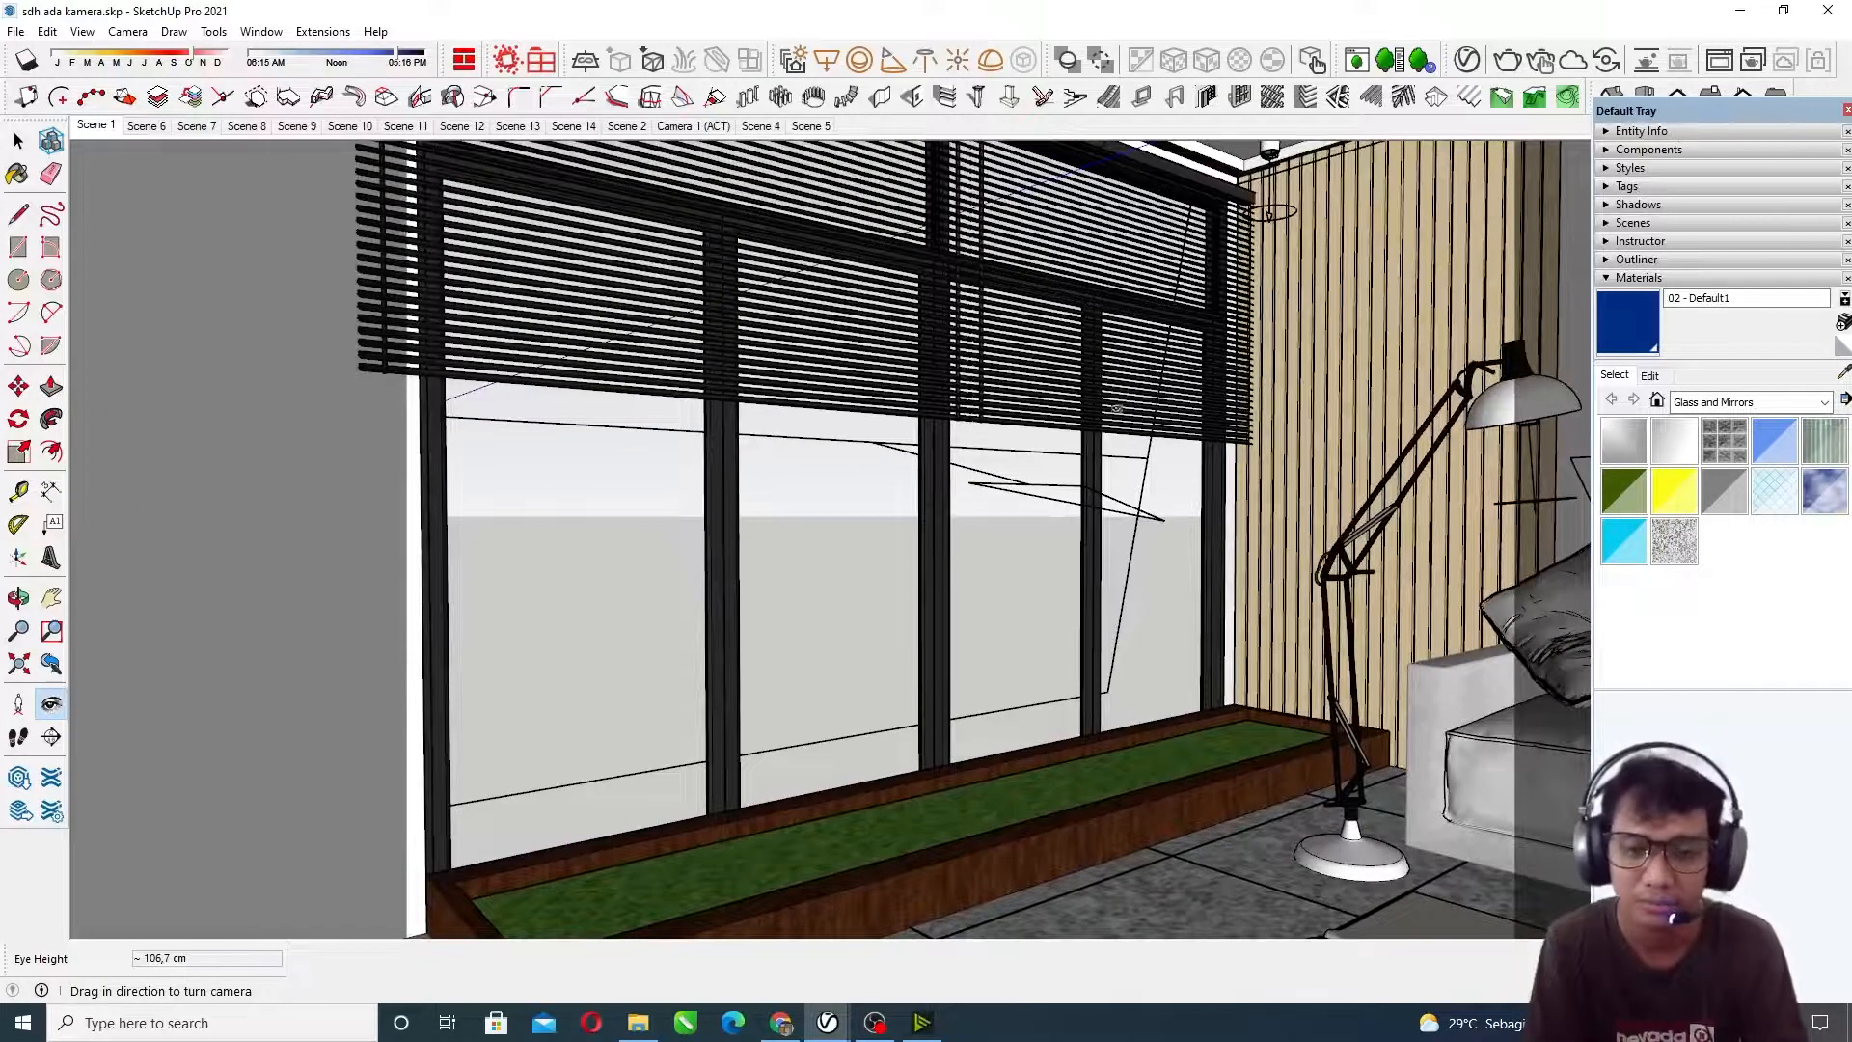
drag(818, 206, 1165, 332)
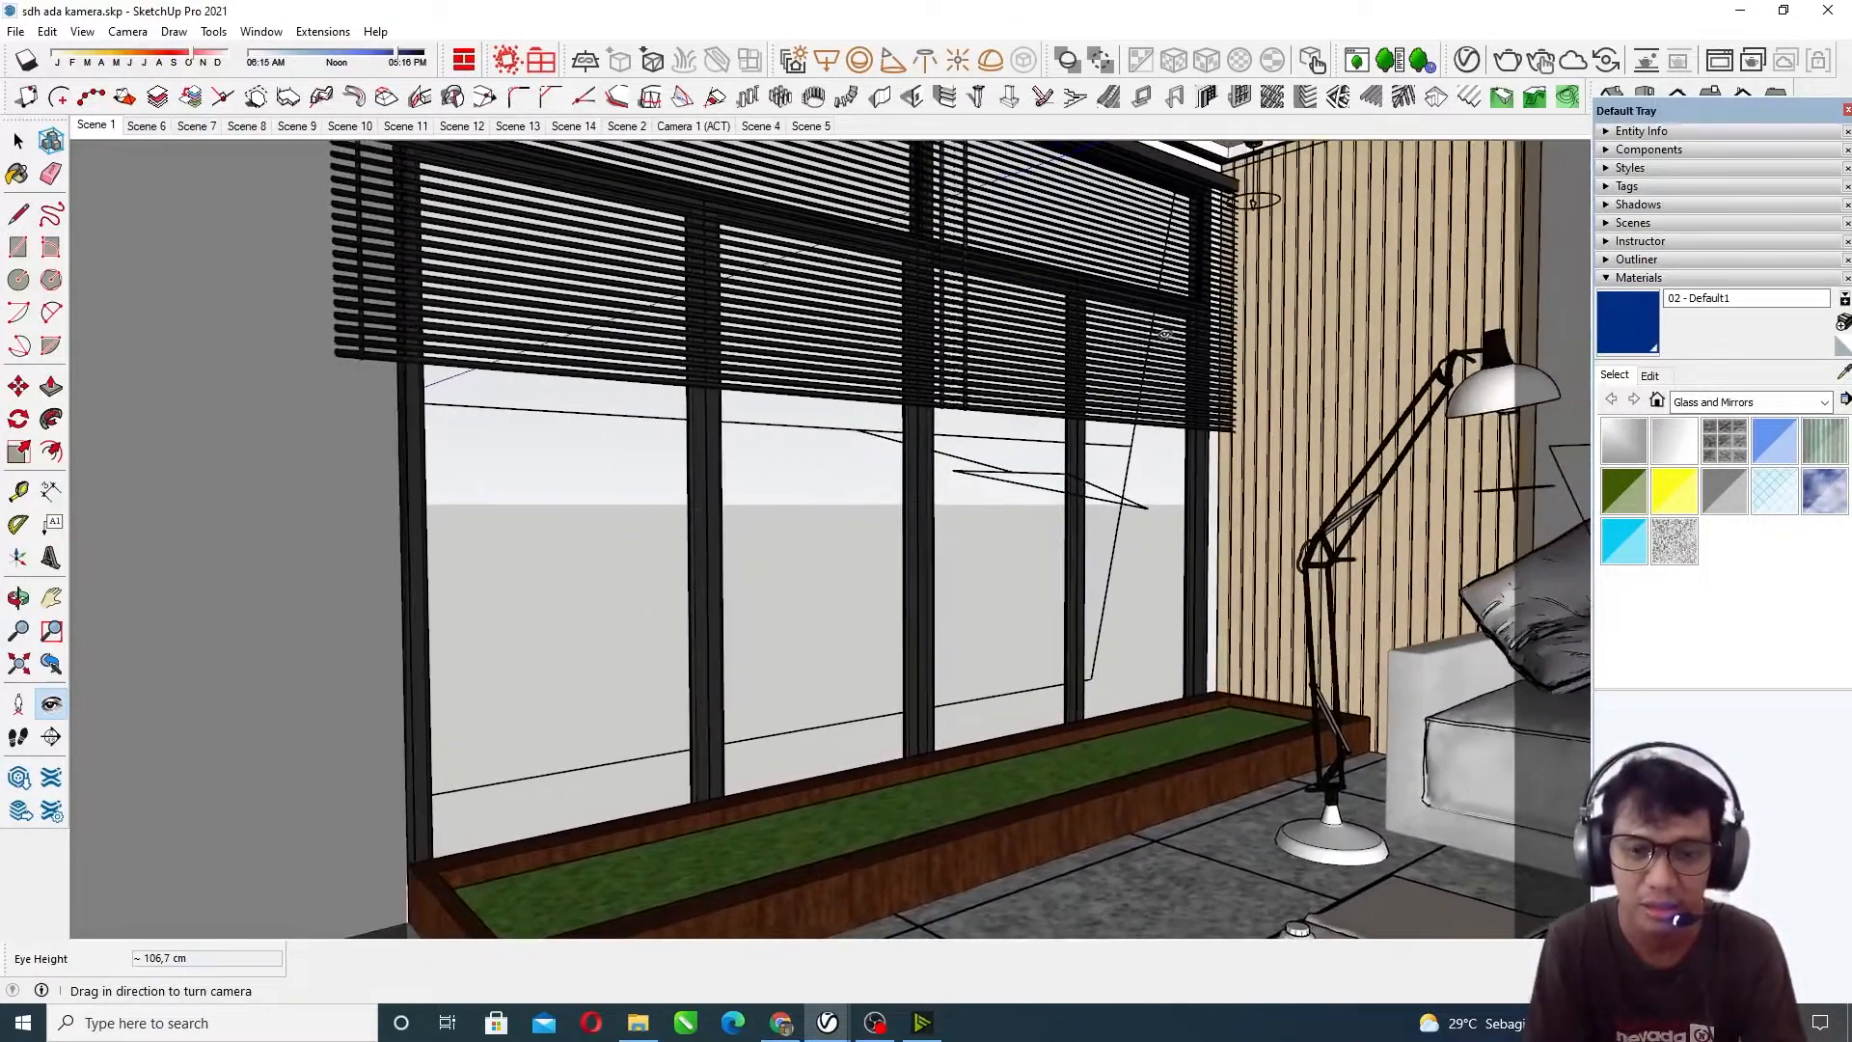
drag(912, 356, 1052, 373)
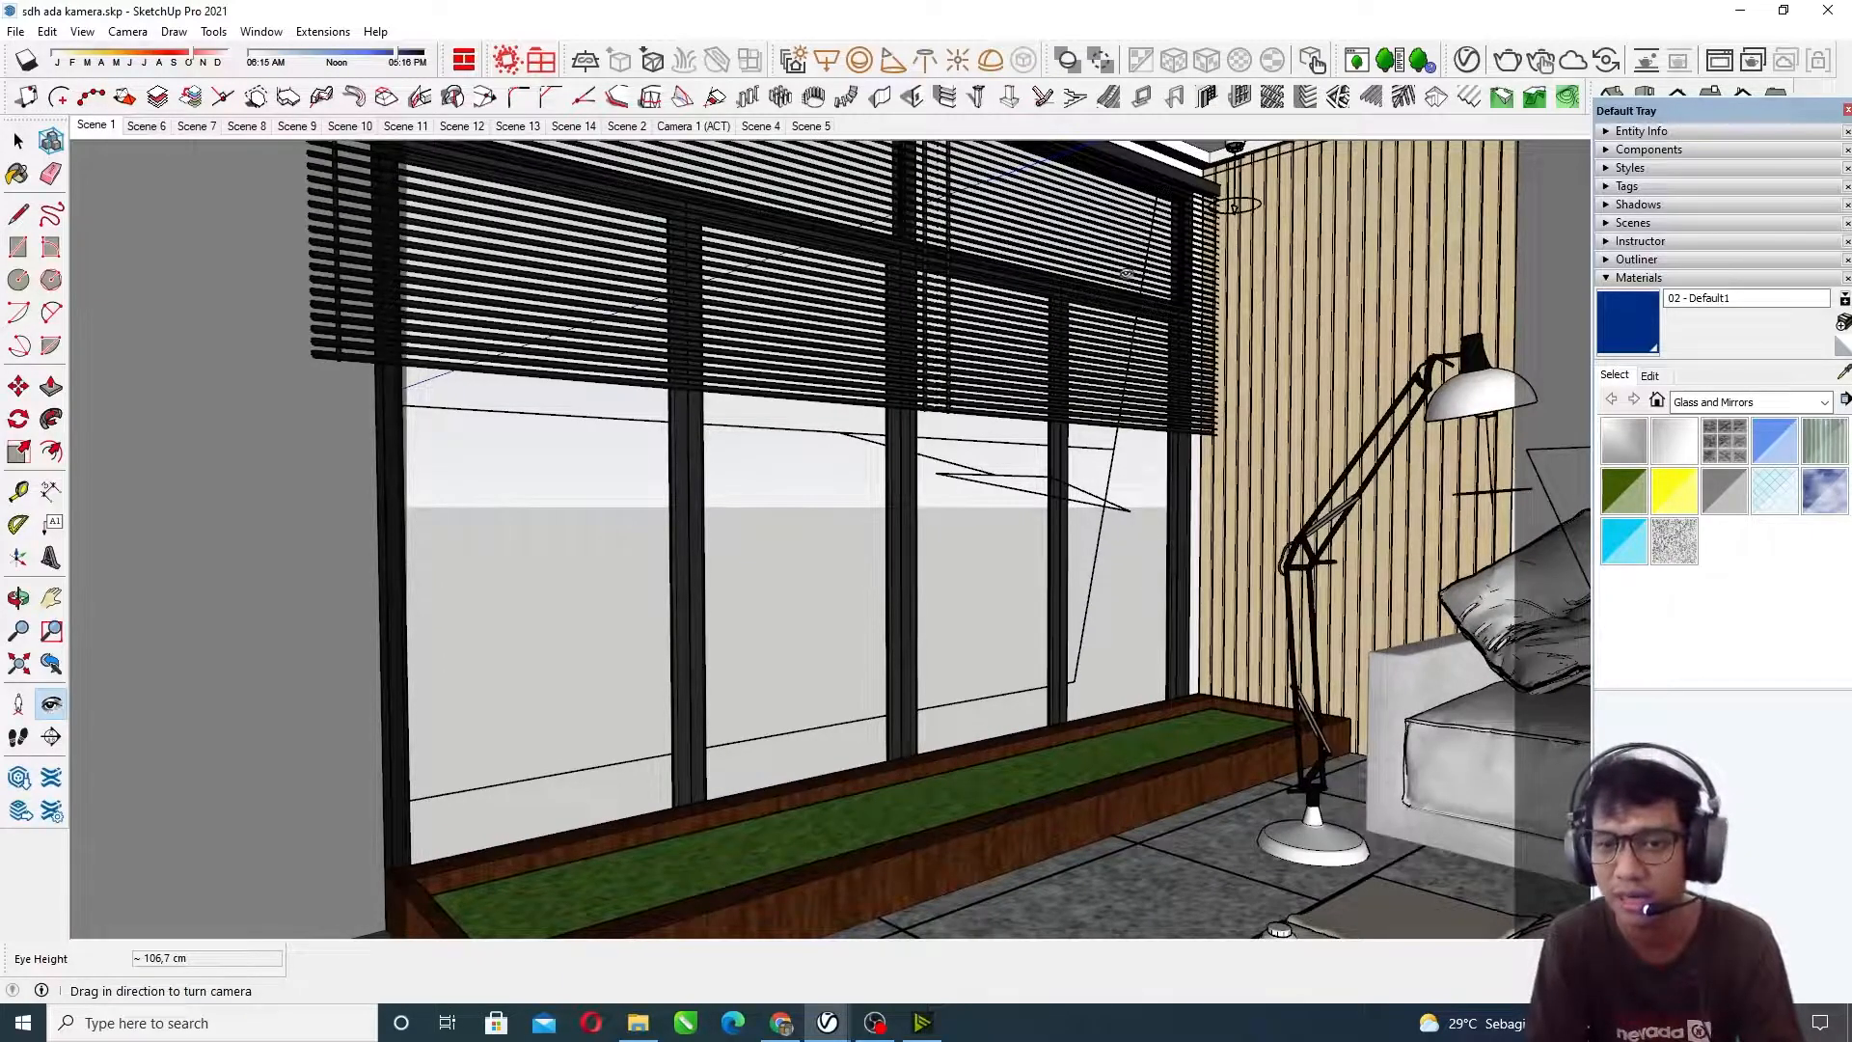
drag(1125, 273, 1142, 273)
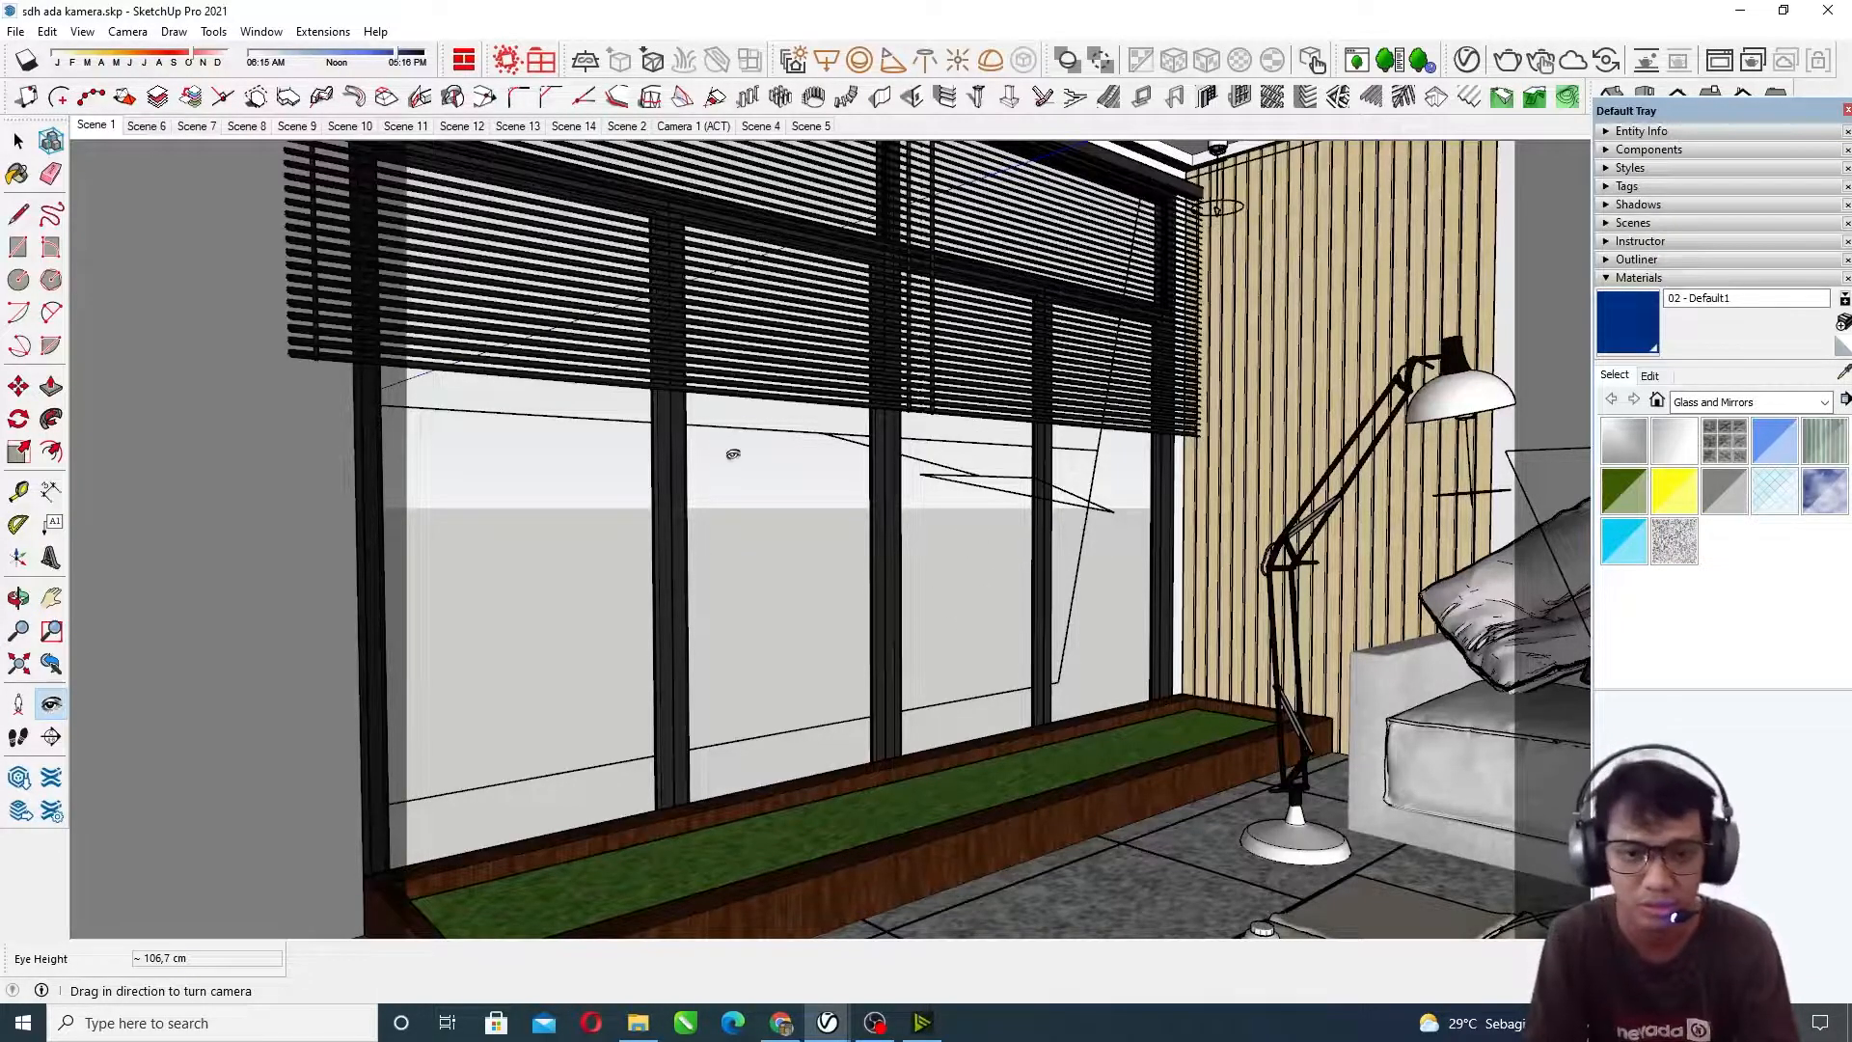
drag(820, 340, 849, 343)
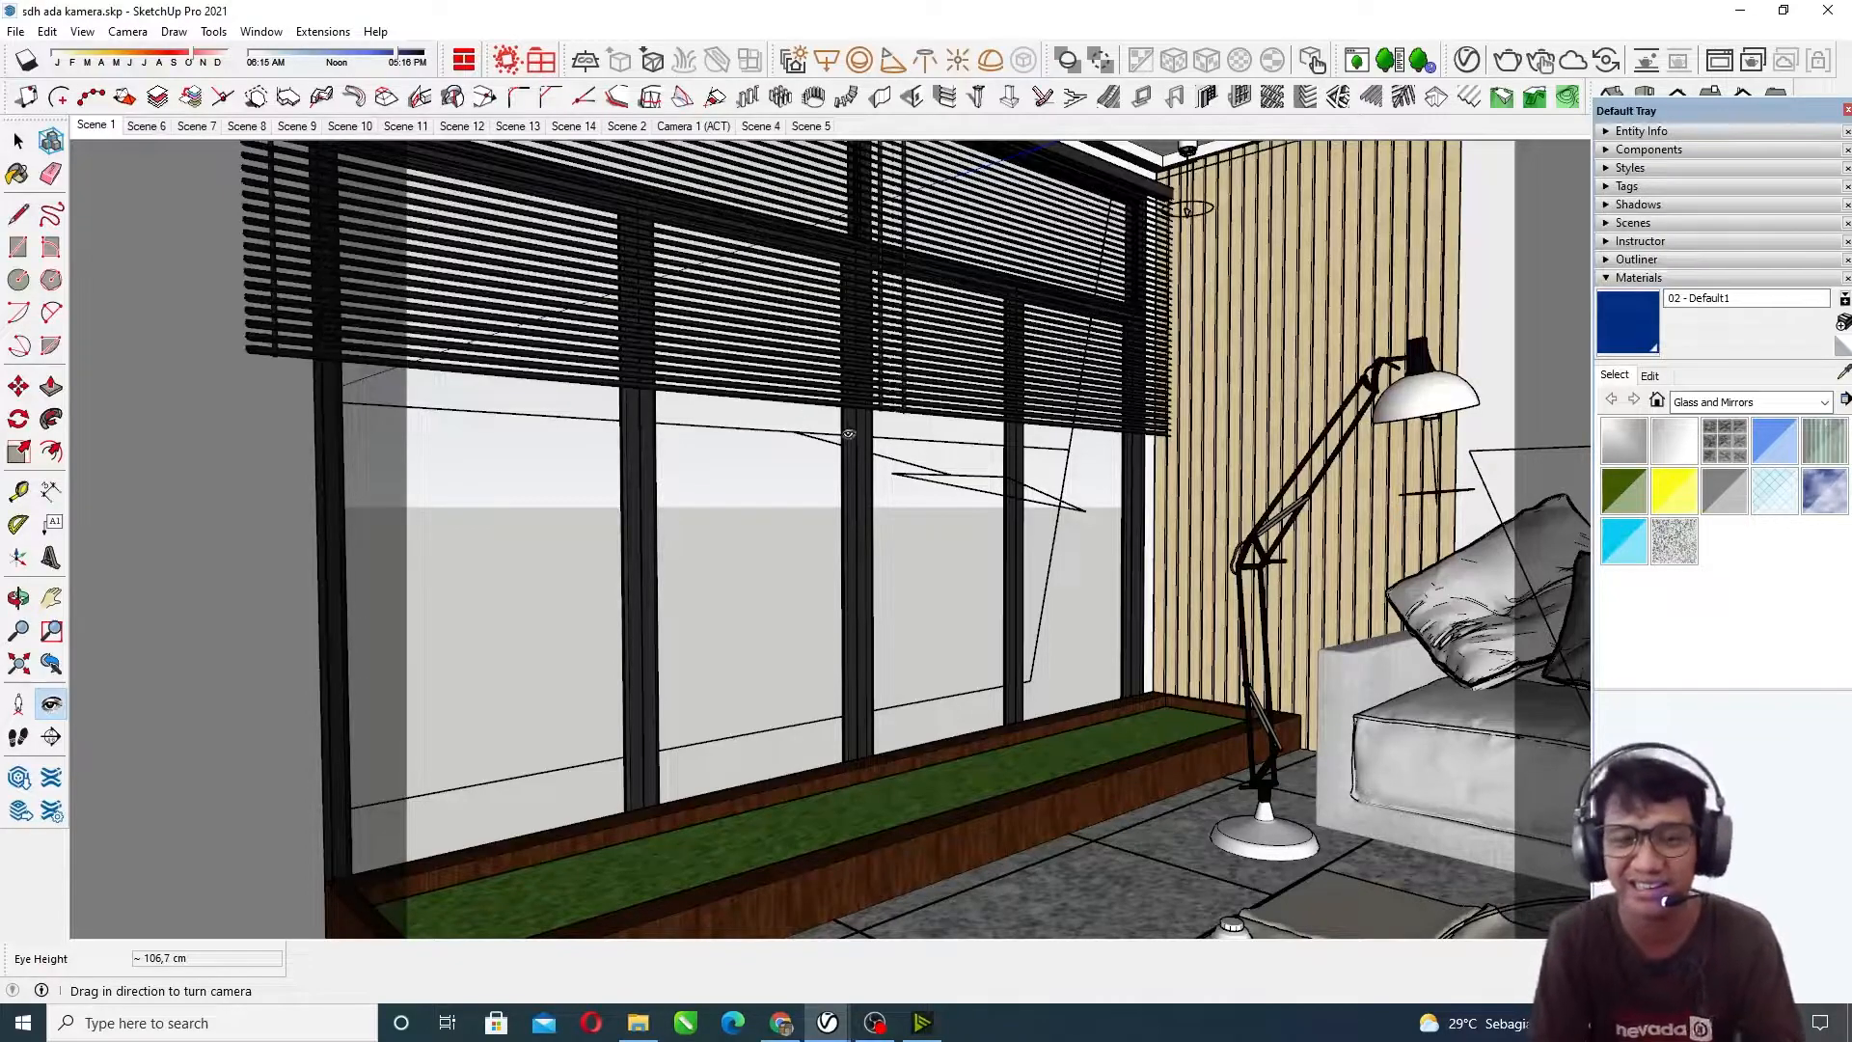
Step: Examine the L-shaped sofa with its cushions, the round coffee table, the rug and the framed pictures on the grey walls
drag(862, 395, 1075, 455)
middle_drag(1013, 457, 1078, 503)
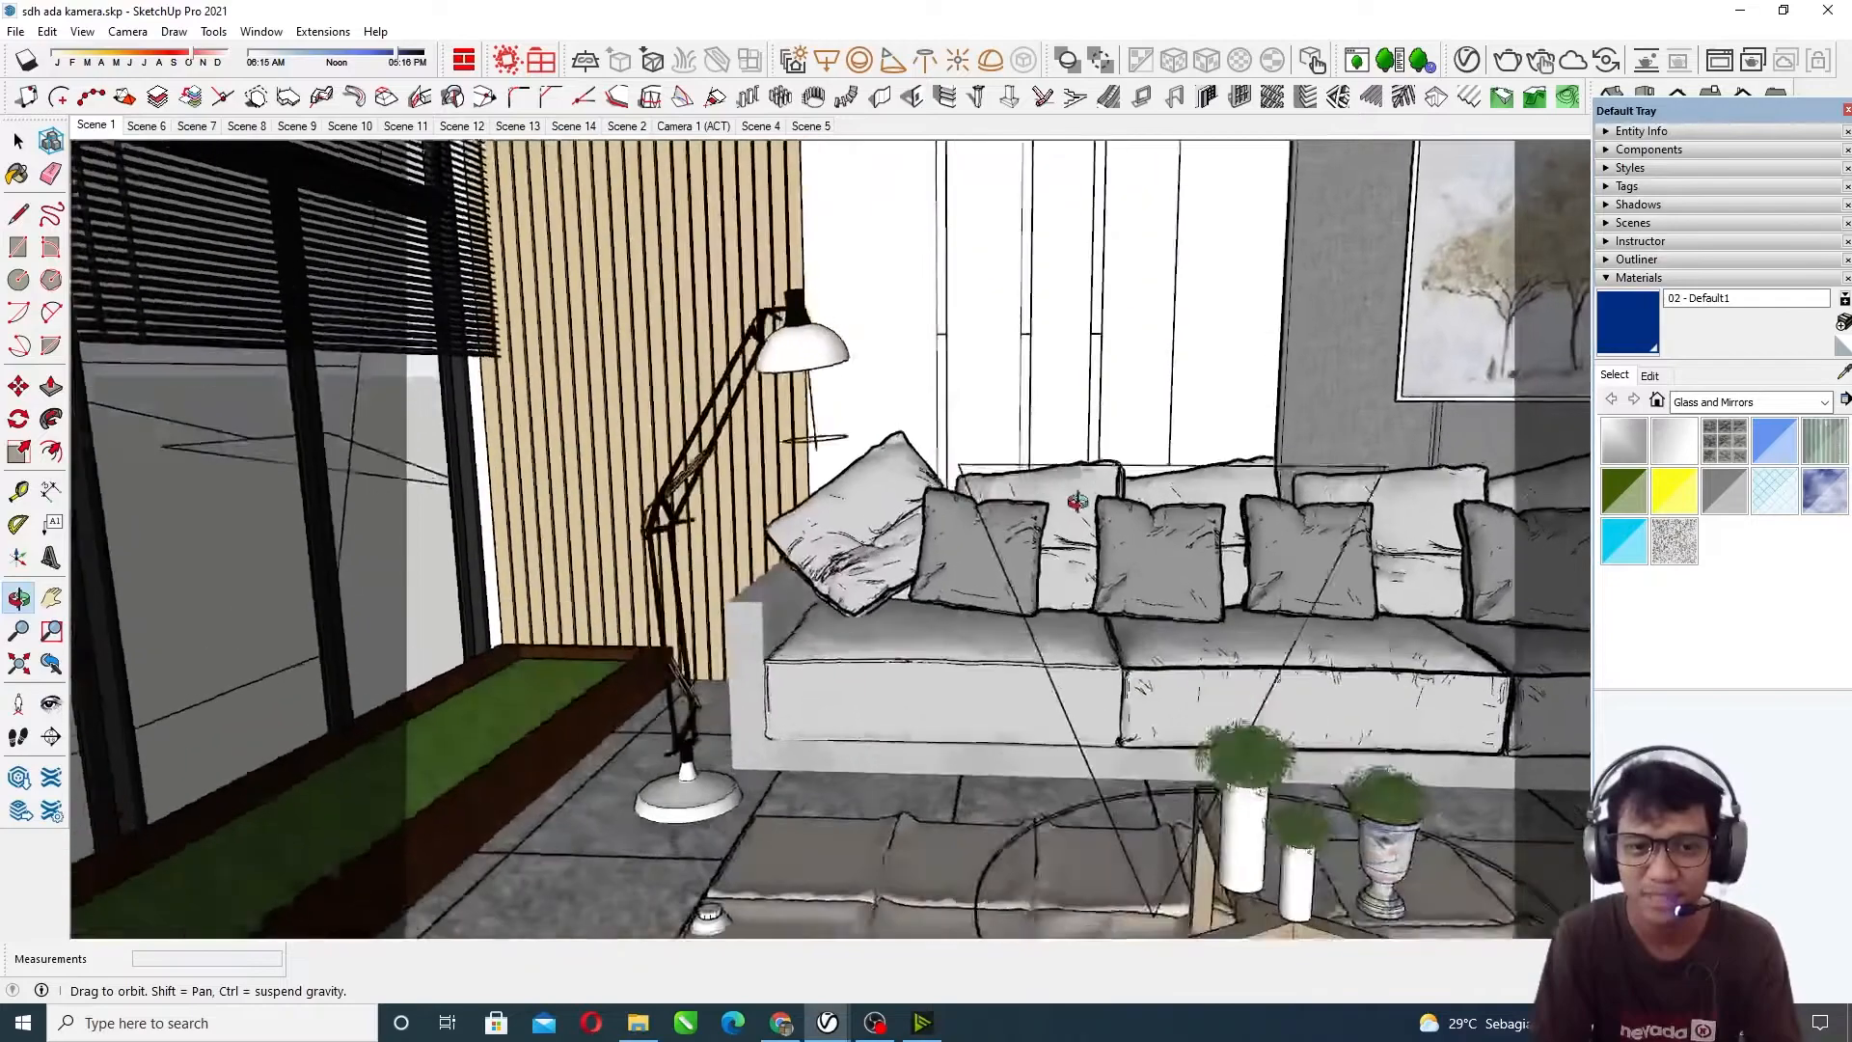
drag(783, 472, 855, 394)
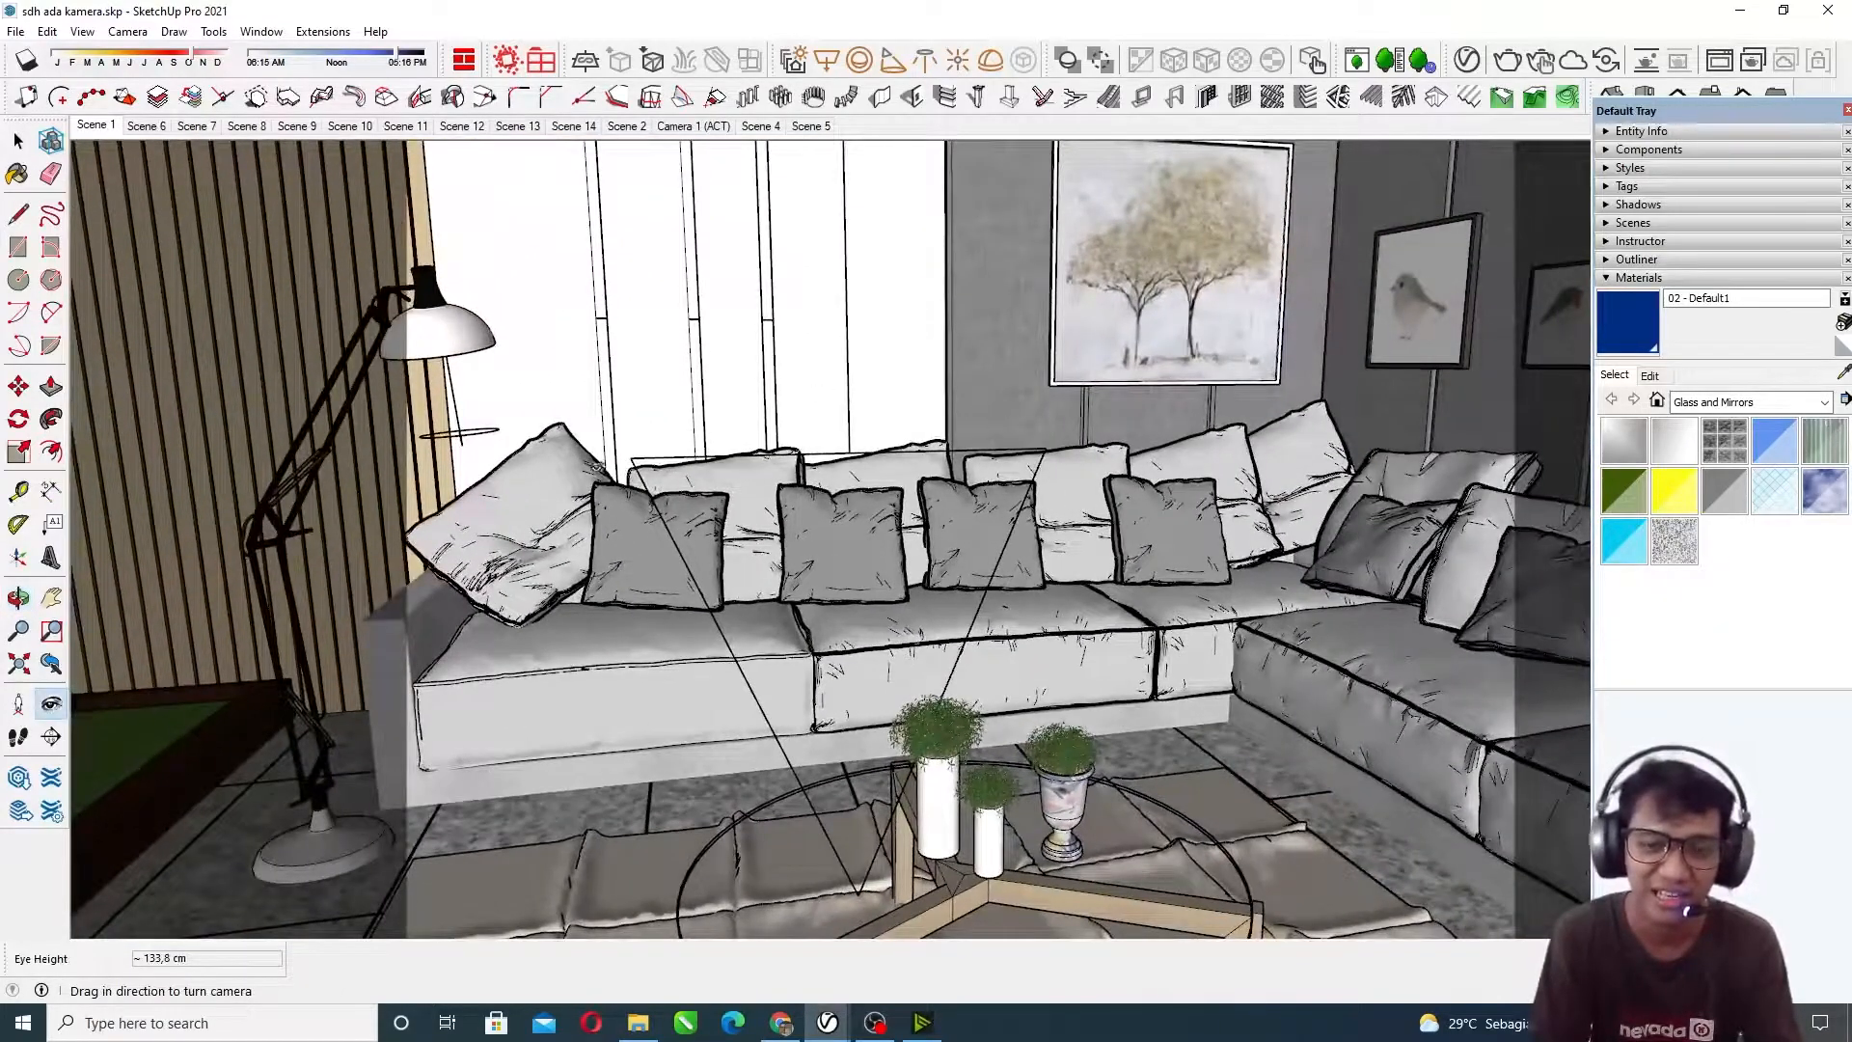
drag(818, 526, 75, 302)
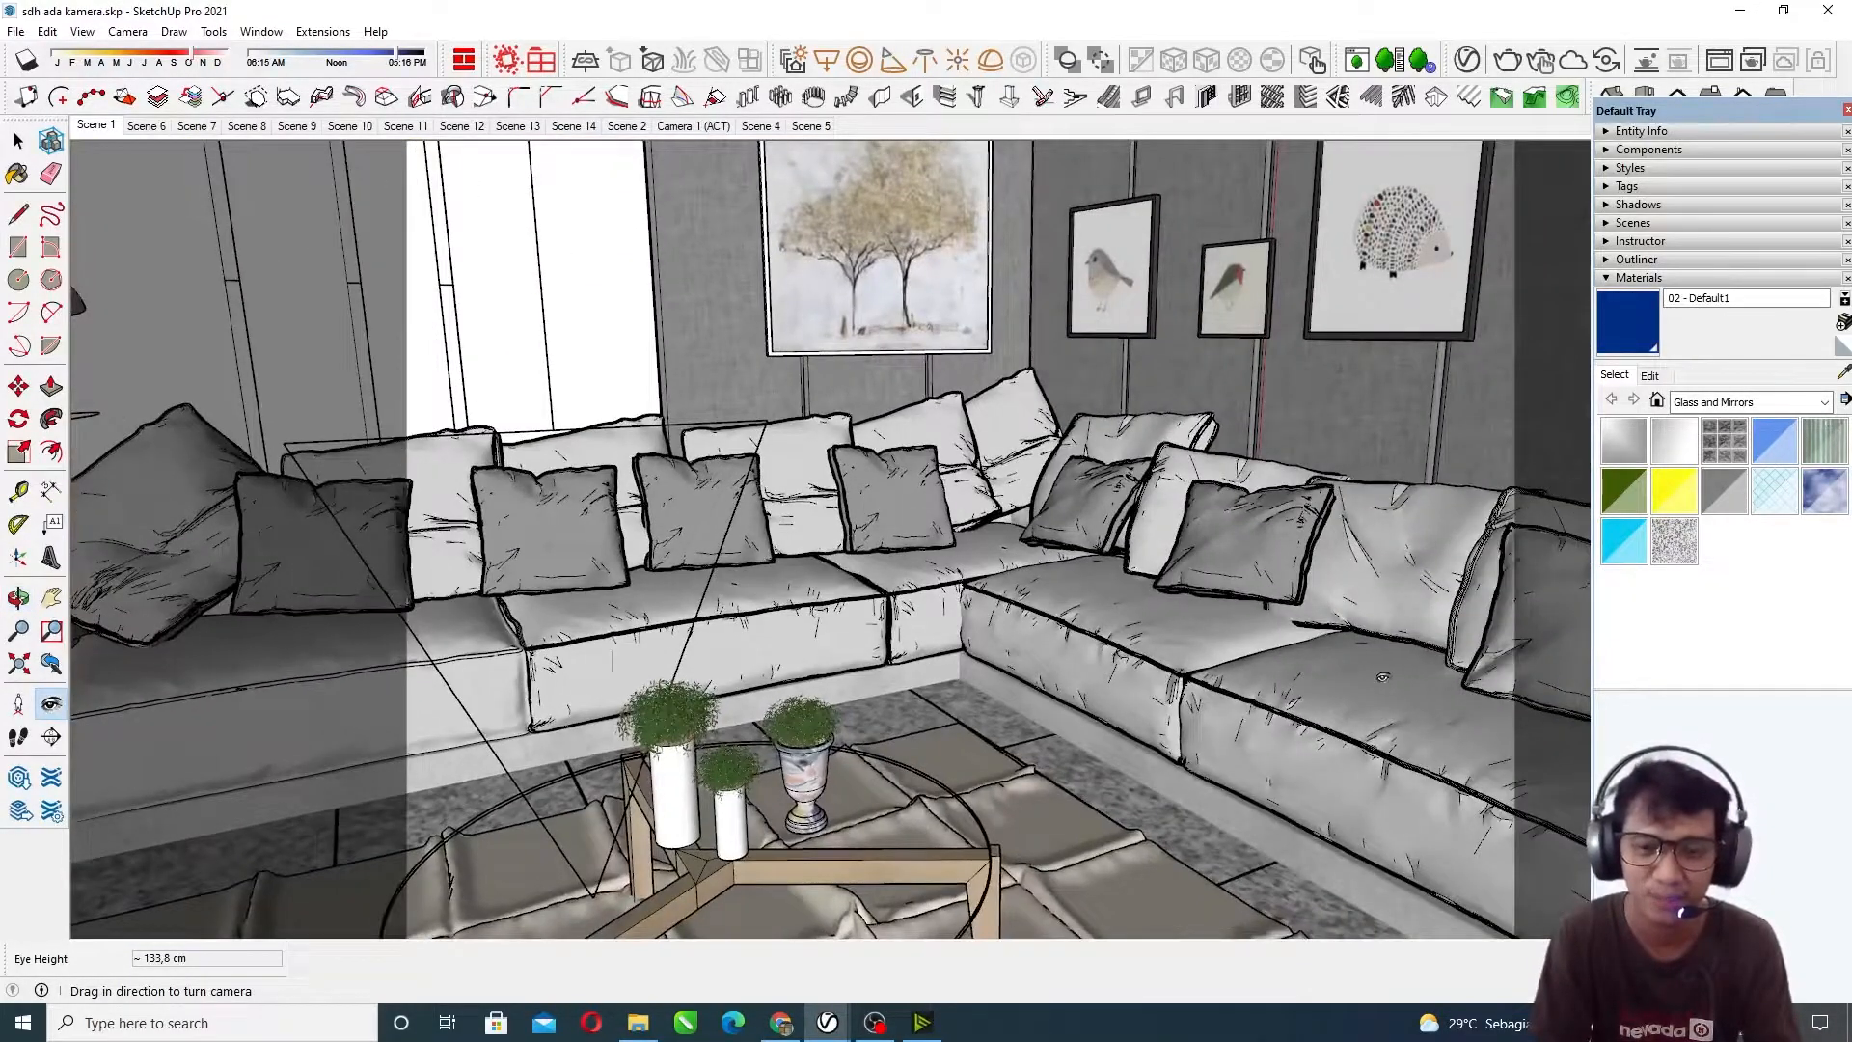
drag(1383, 677, 1297, 656)
middle_drag(1288, 671, 1100, 617)
scroll(1019, 523, down, 1)
drag(1076, 561, 841, 536)
middle_drag(841, 536, 909, 555)
drag(875, 556, 1185, 549)
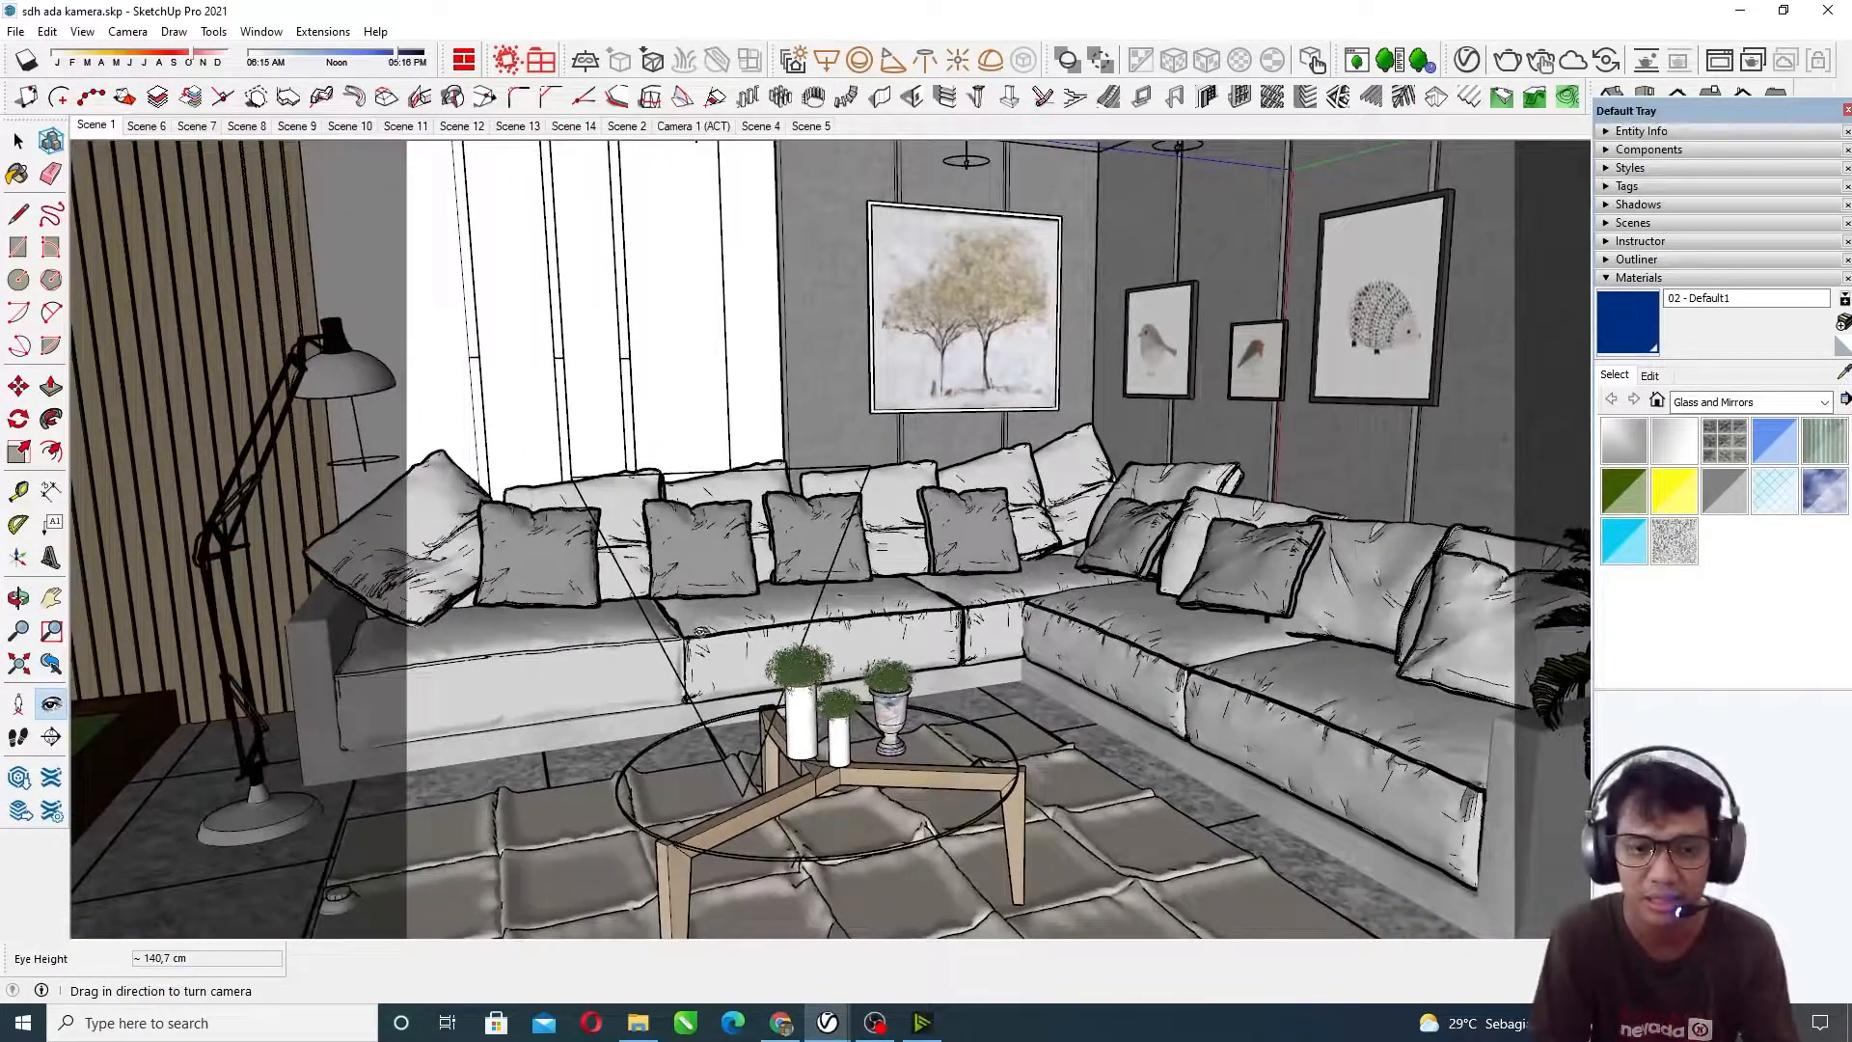
middle_drag(713, 632, 579, 571)
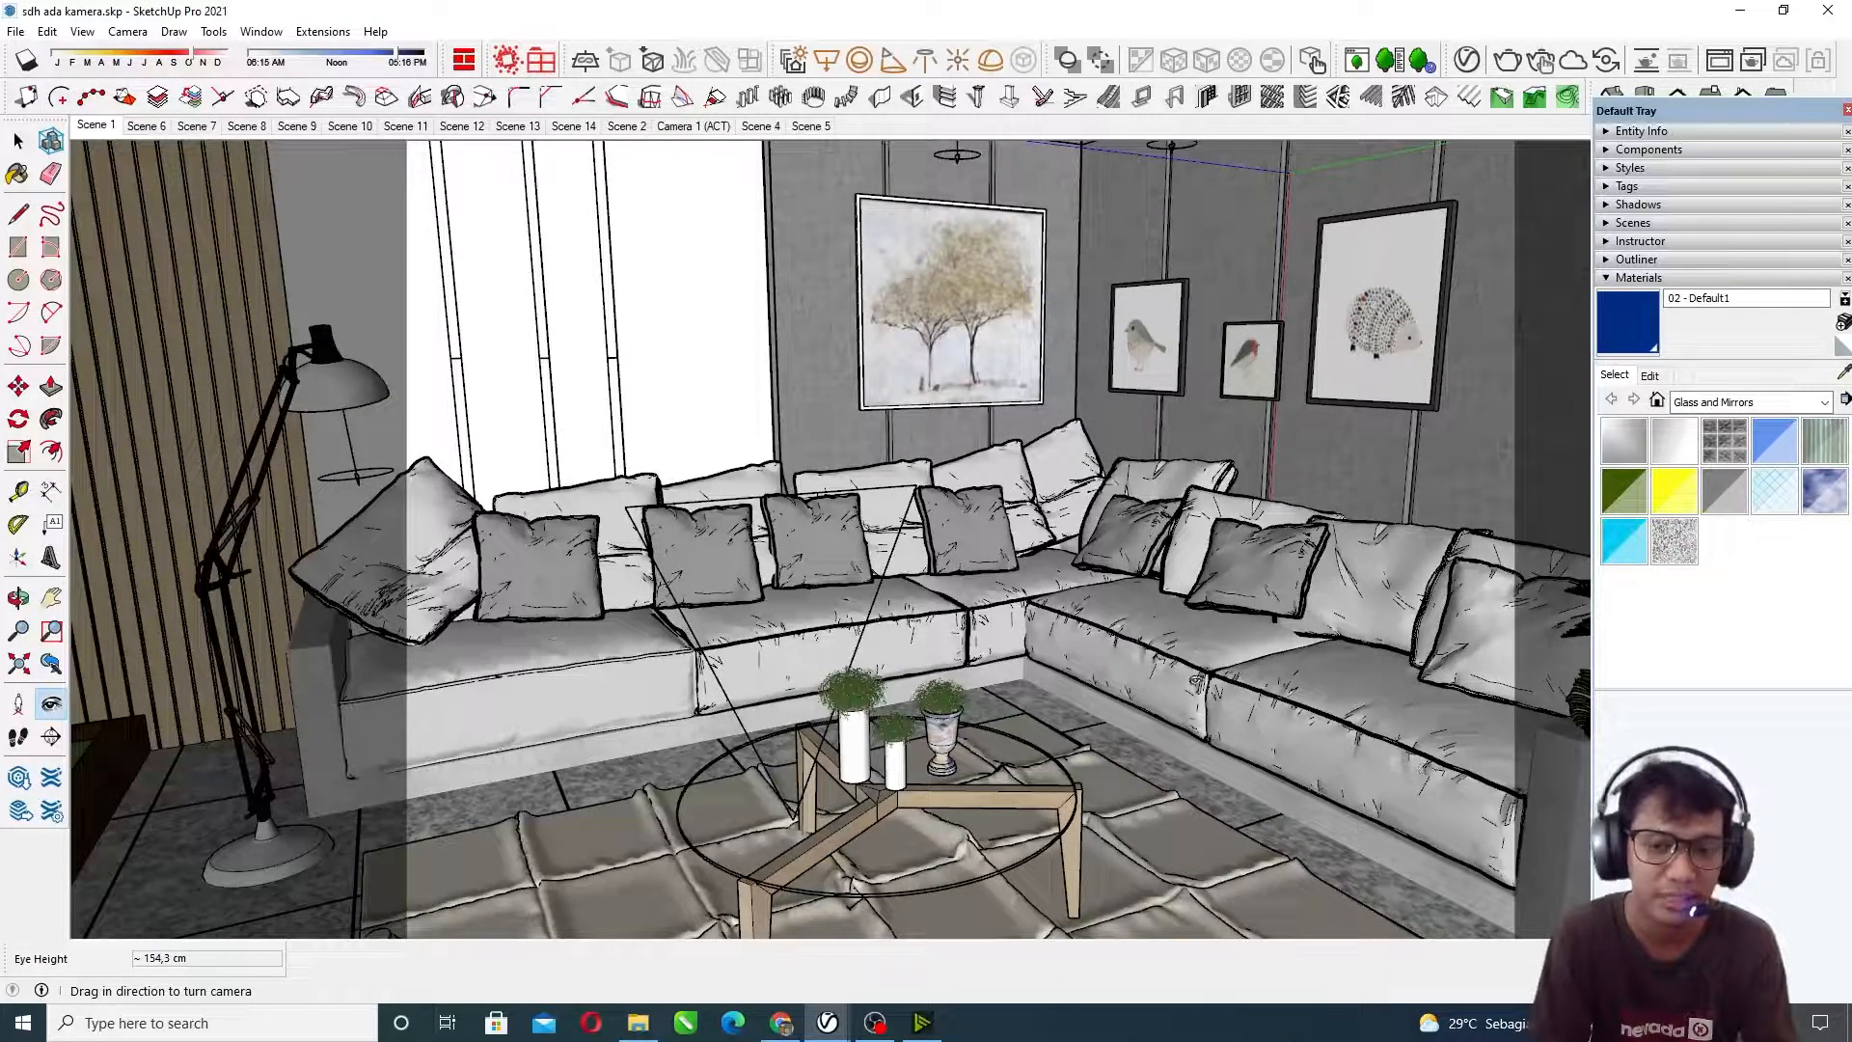
middle_drag(1318, 670, 1205, 692)
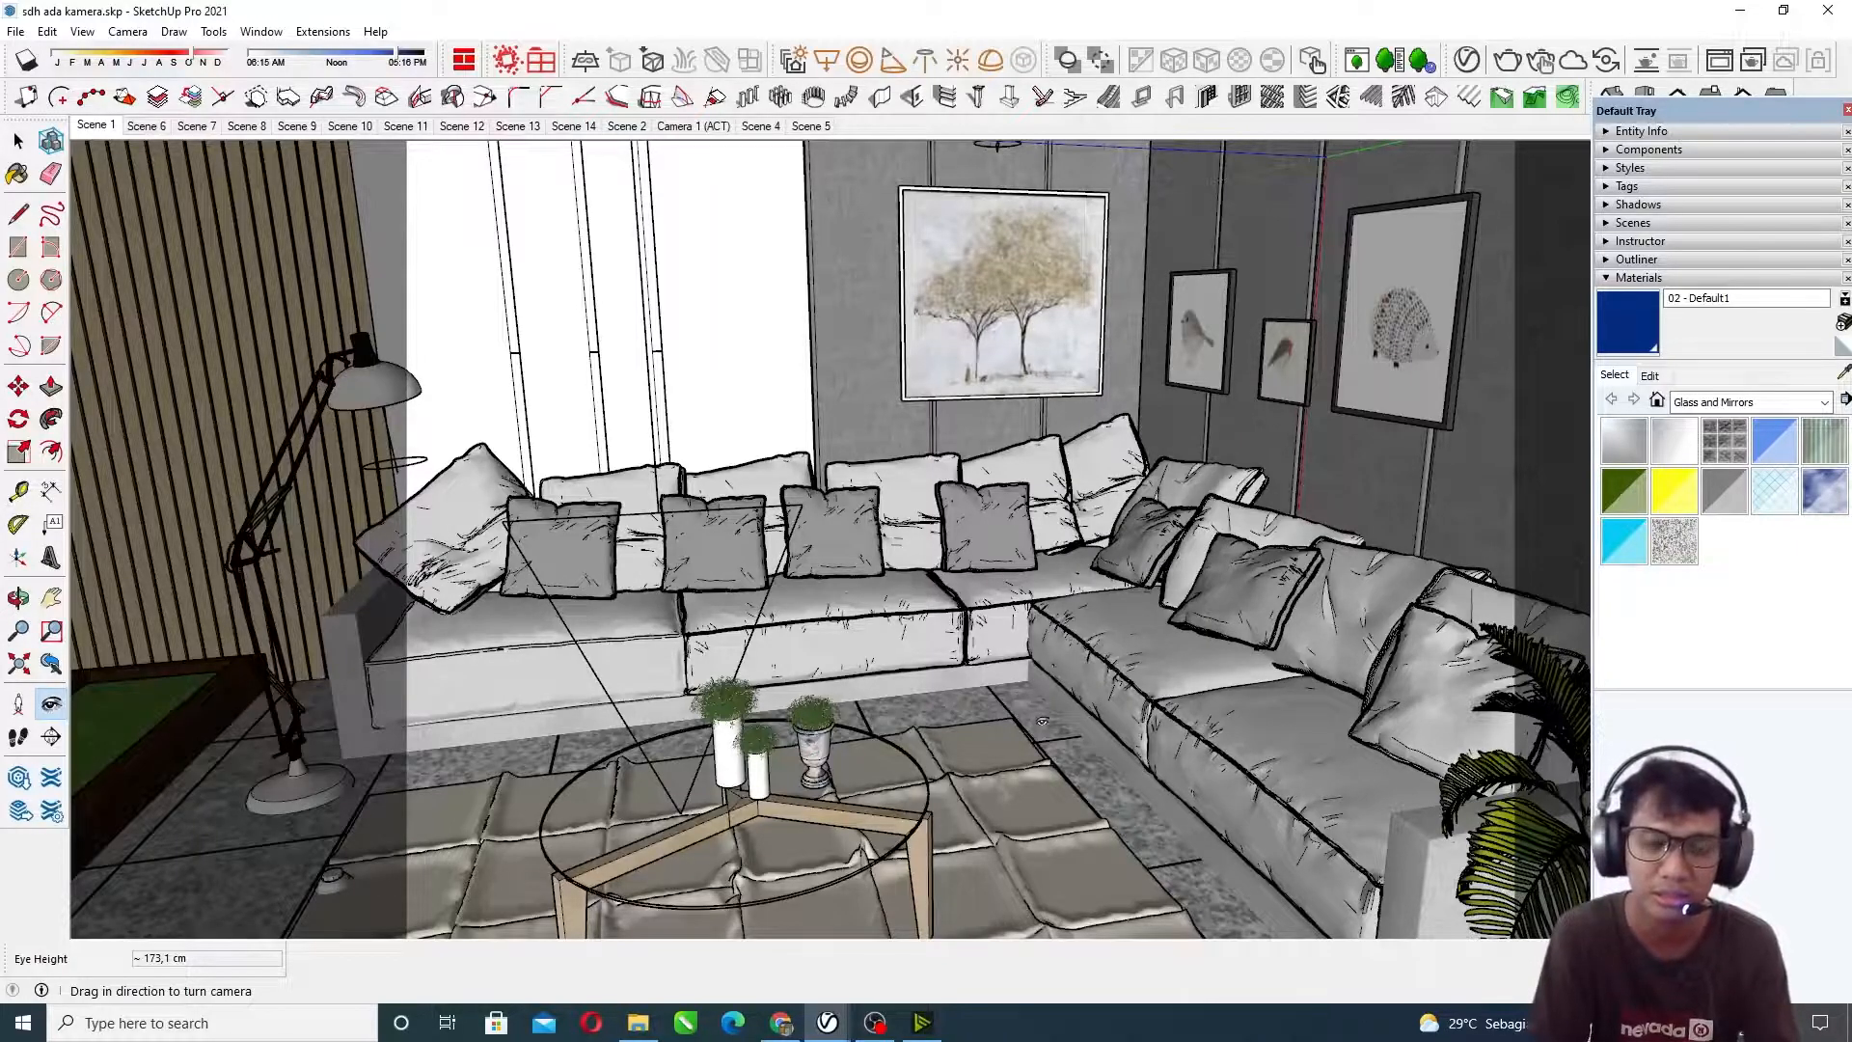
Step: Examine the potted palm in its mosaic pot at the end of the sofa, together with the tiled floor and rug
drag(836, 683, 1119, 708)
middle_drag(954, 469, 872, 403)
drag(1127, 465, 1137, 556)
middle_drag(1137, 557, 1089, 598)
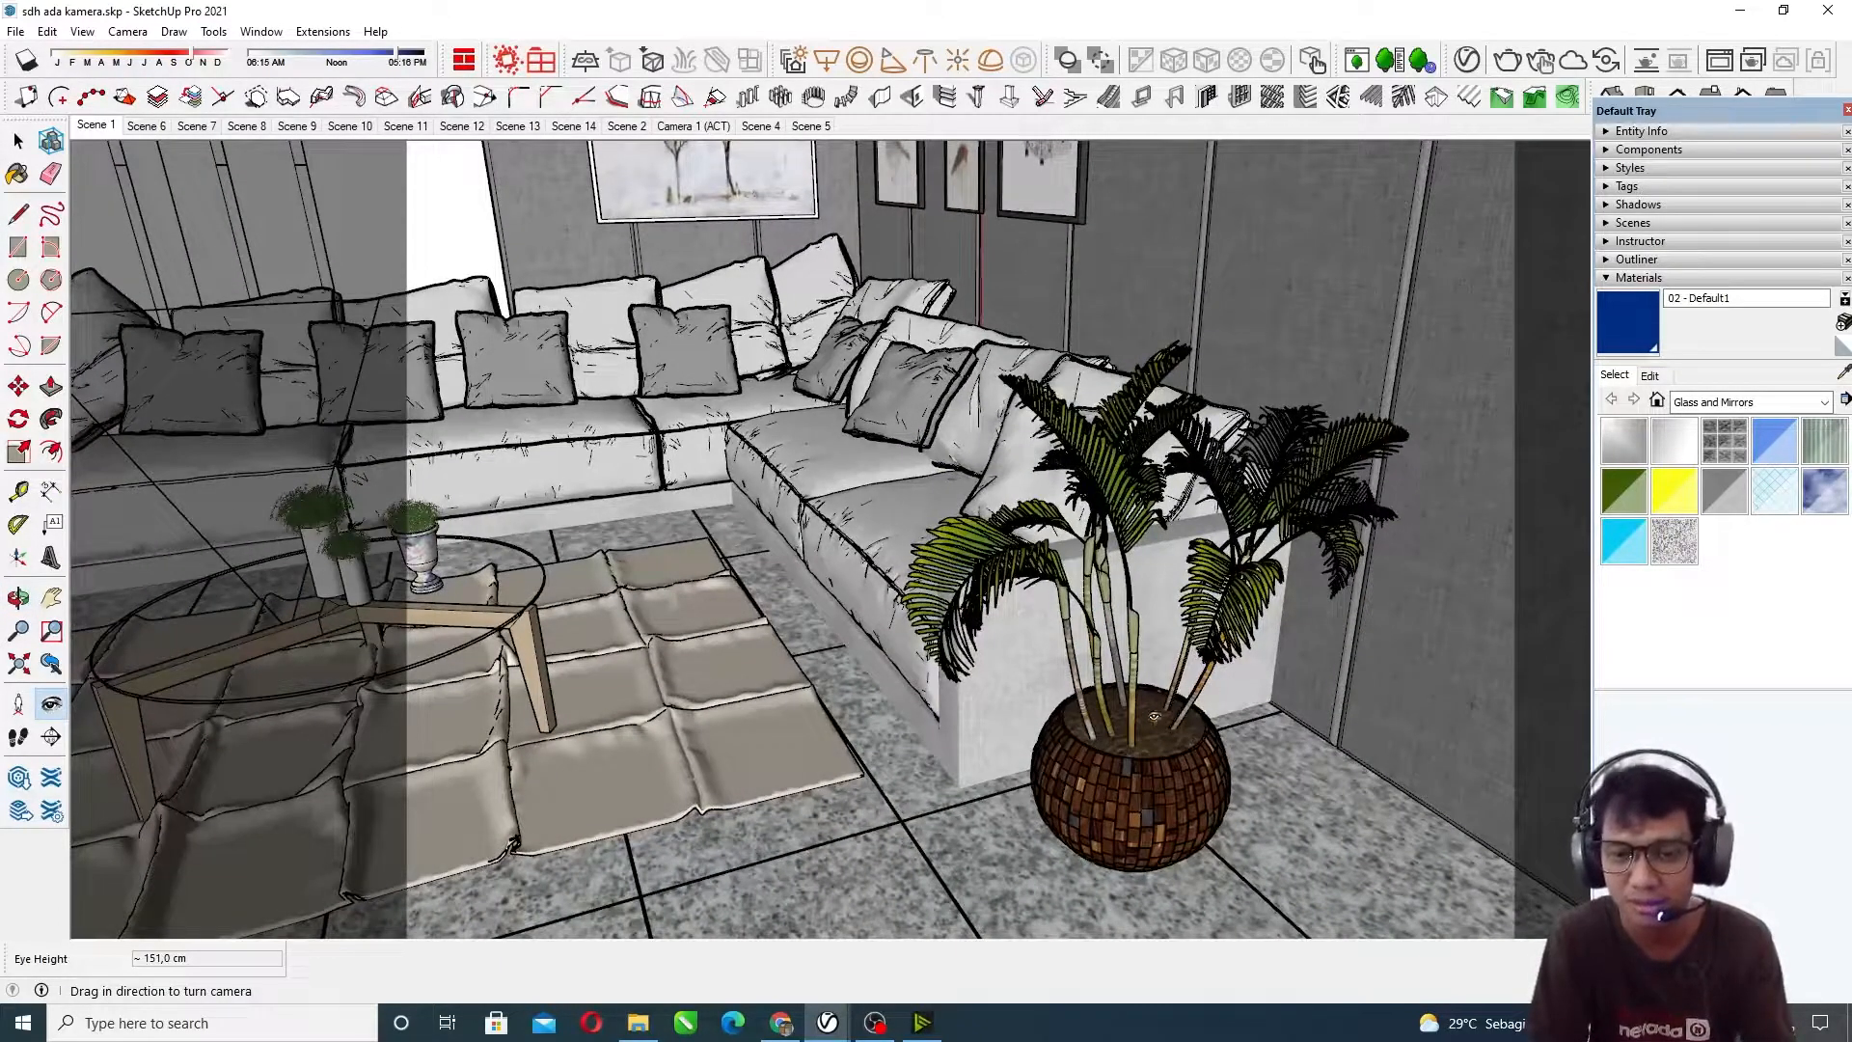
middle_drag(1125, 719, 1128, 604)
drag(791, 608, 129, 502)
drag(764, 596, 722, 480)
drag(932, 589, 1028, 620)
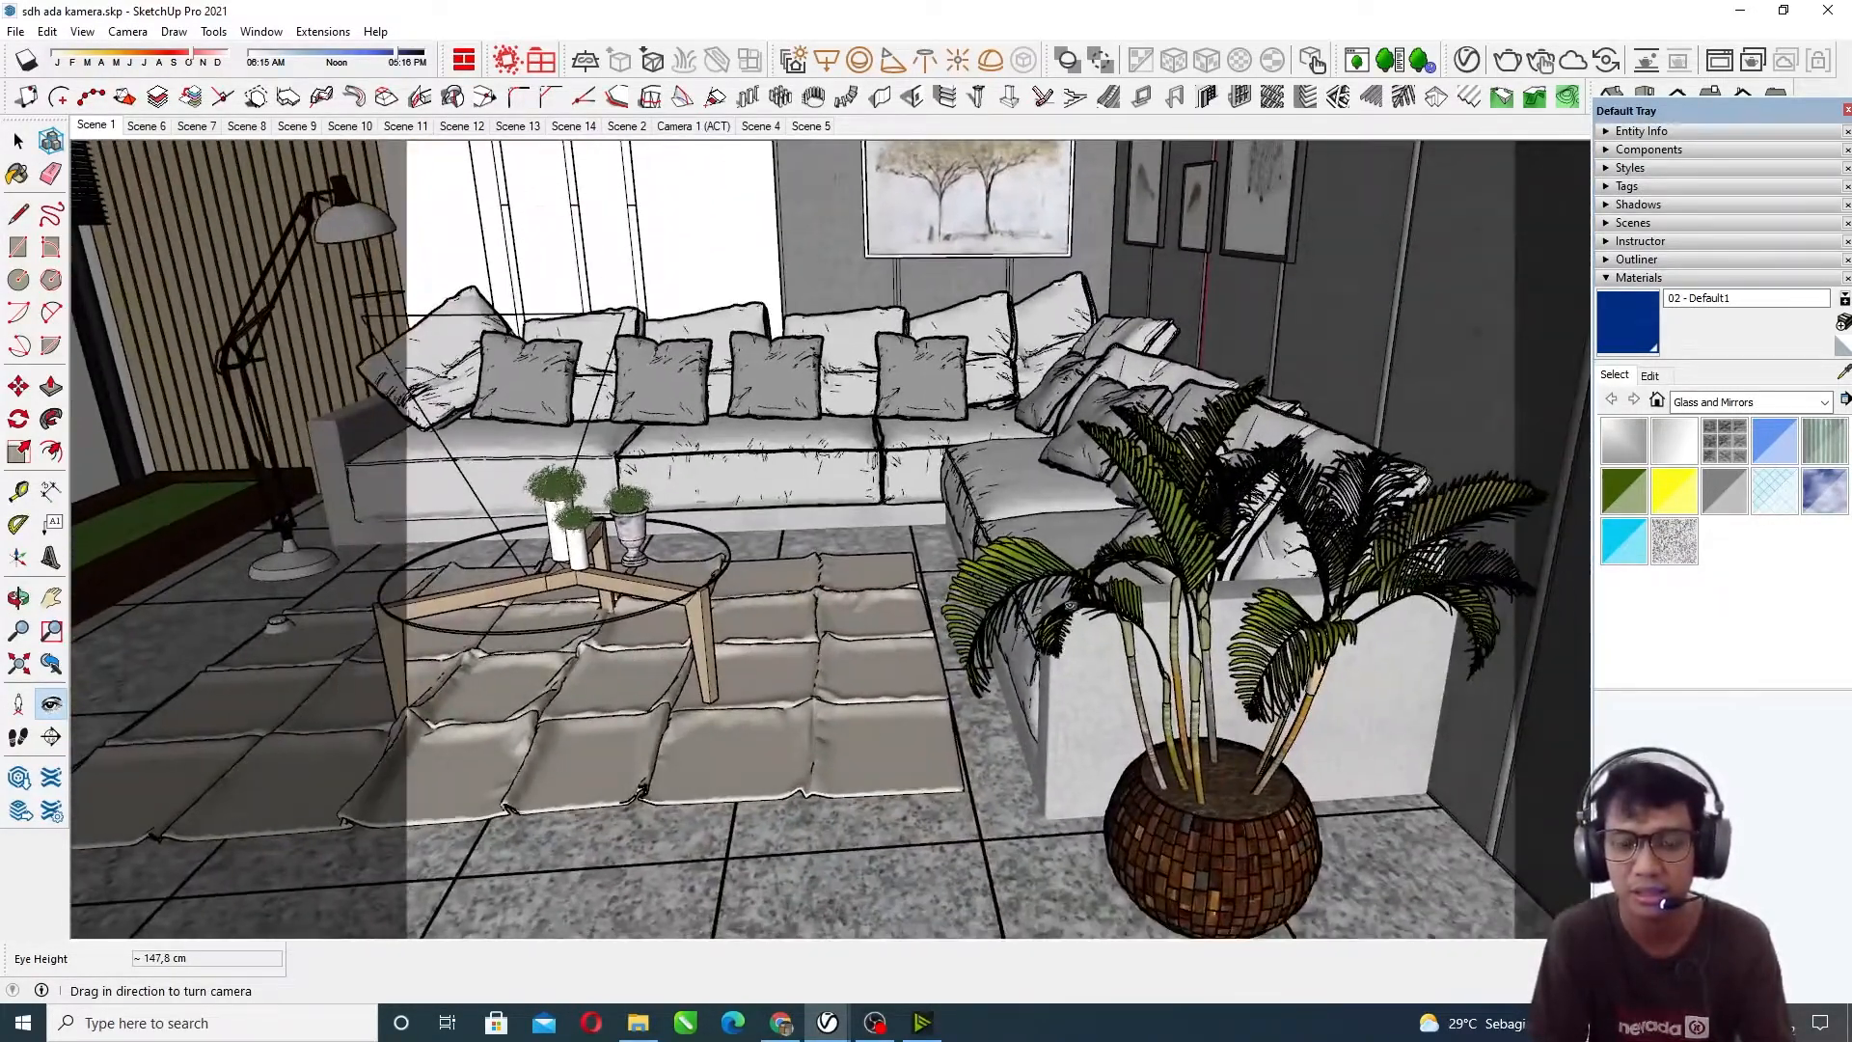
drag(1160, 615, 1114, 602)
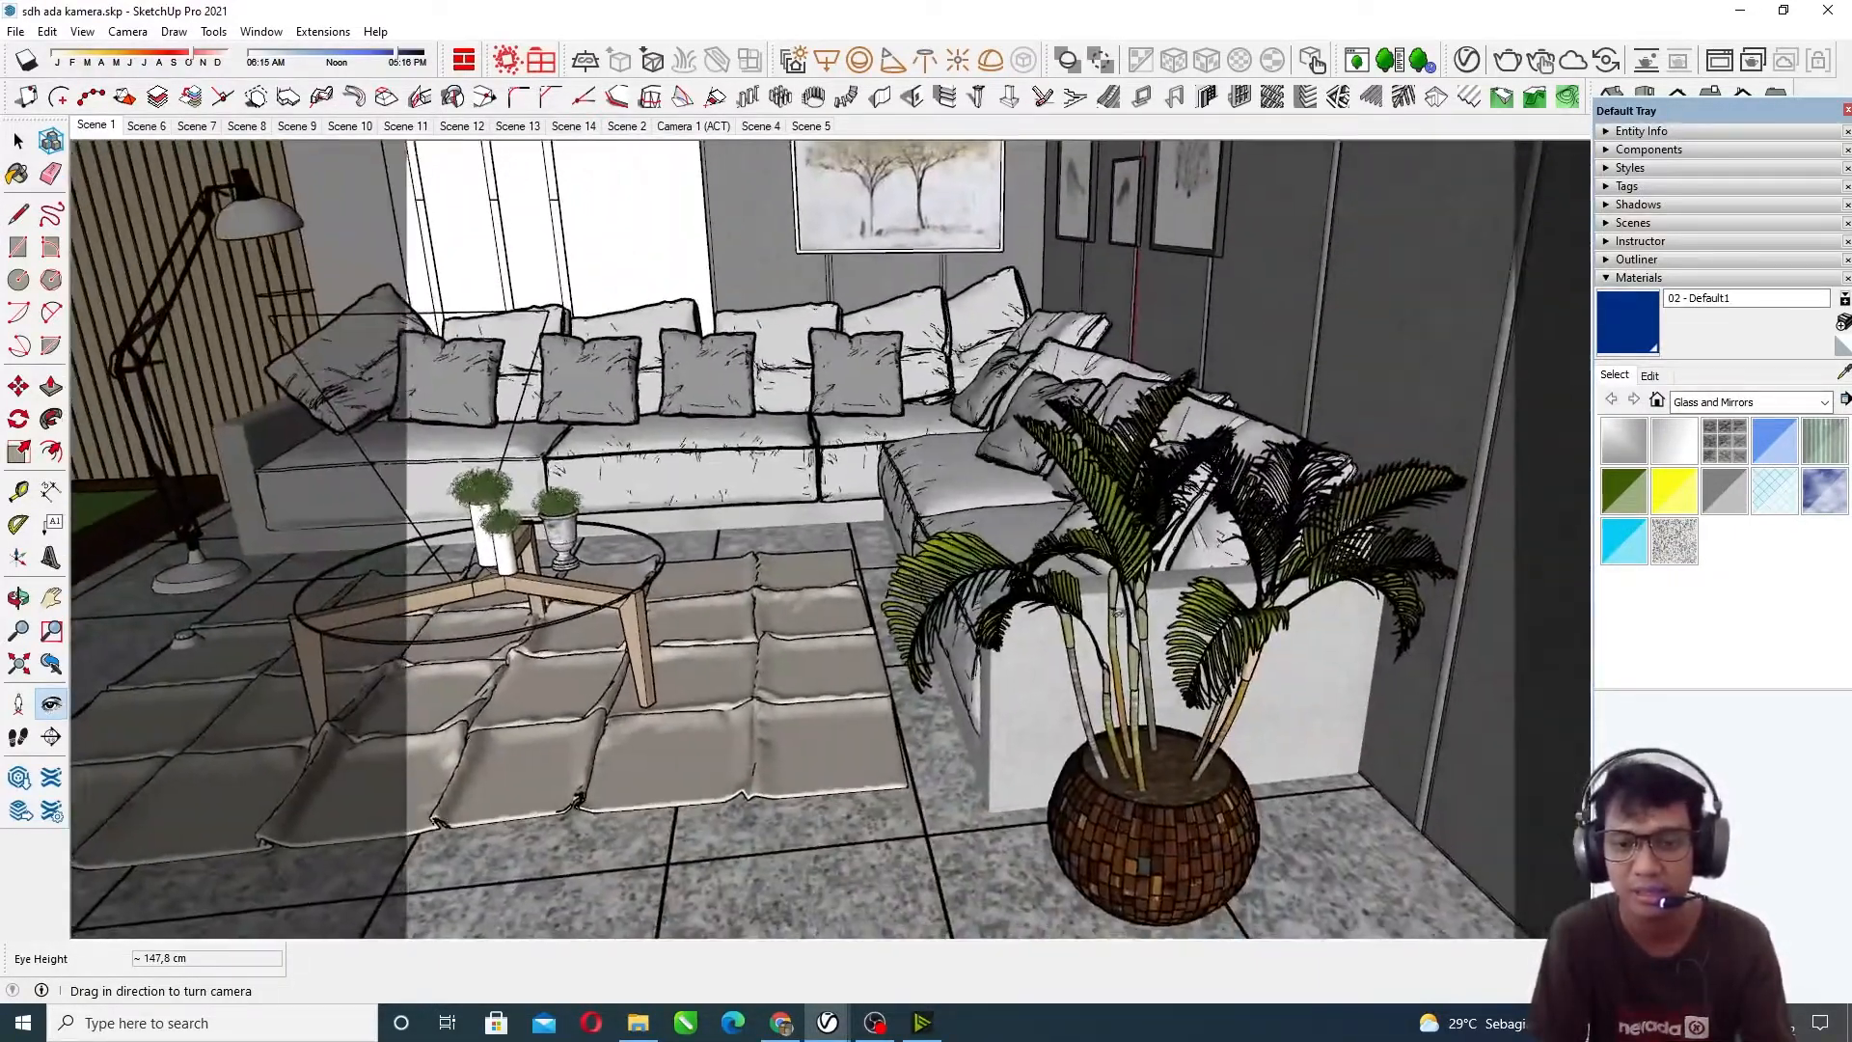
drag(1155, 482, 1174, 509)
mouse_move(1175, 509)
middle_down()
mouse_move(1227, 501)
mouse_move(1178, 508)
middle_up()
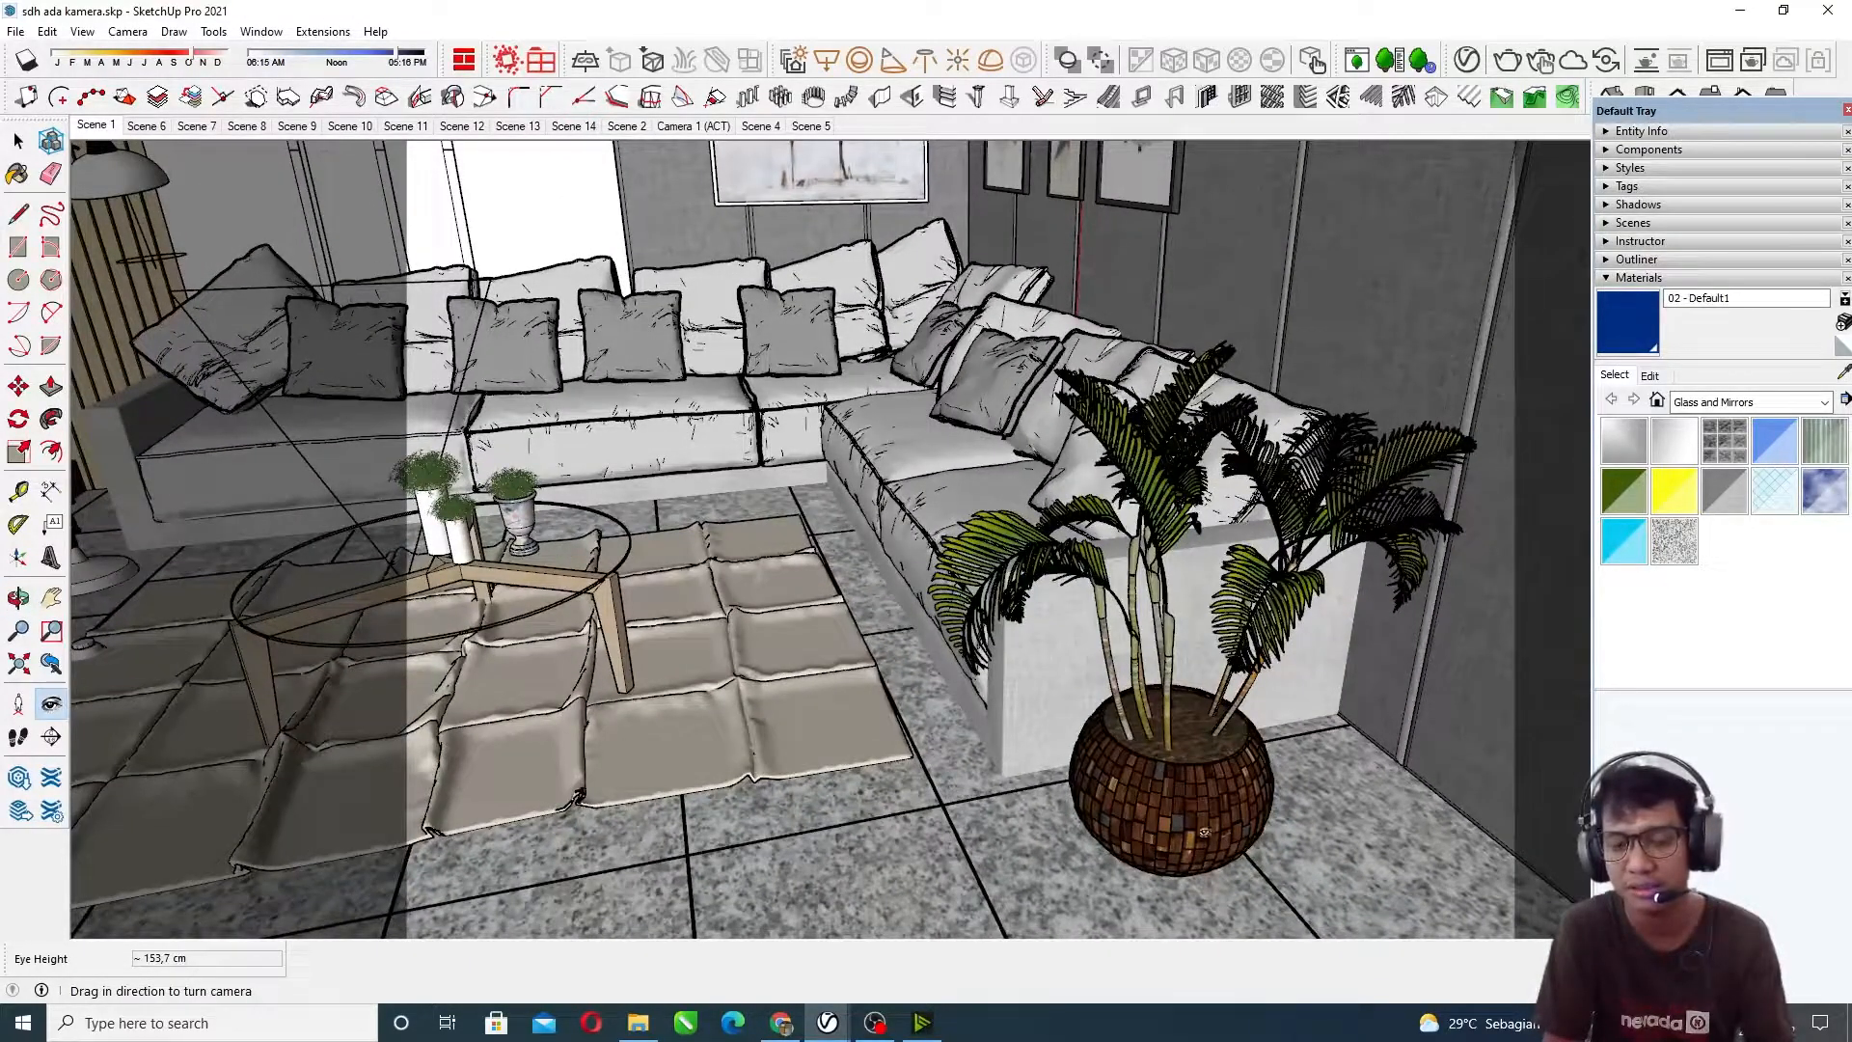
drag(1282, 716, 1059, 572)
scroll(1052, 782, up, 2)
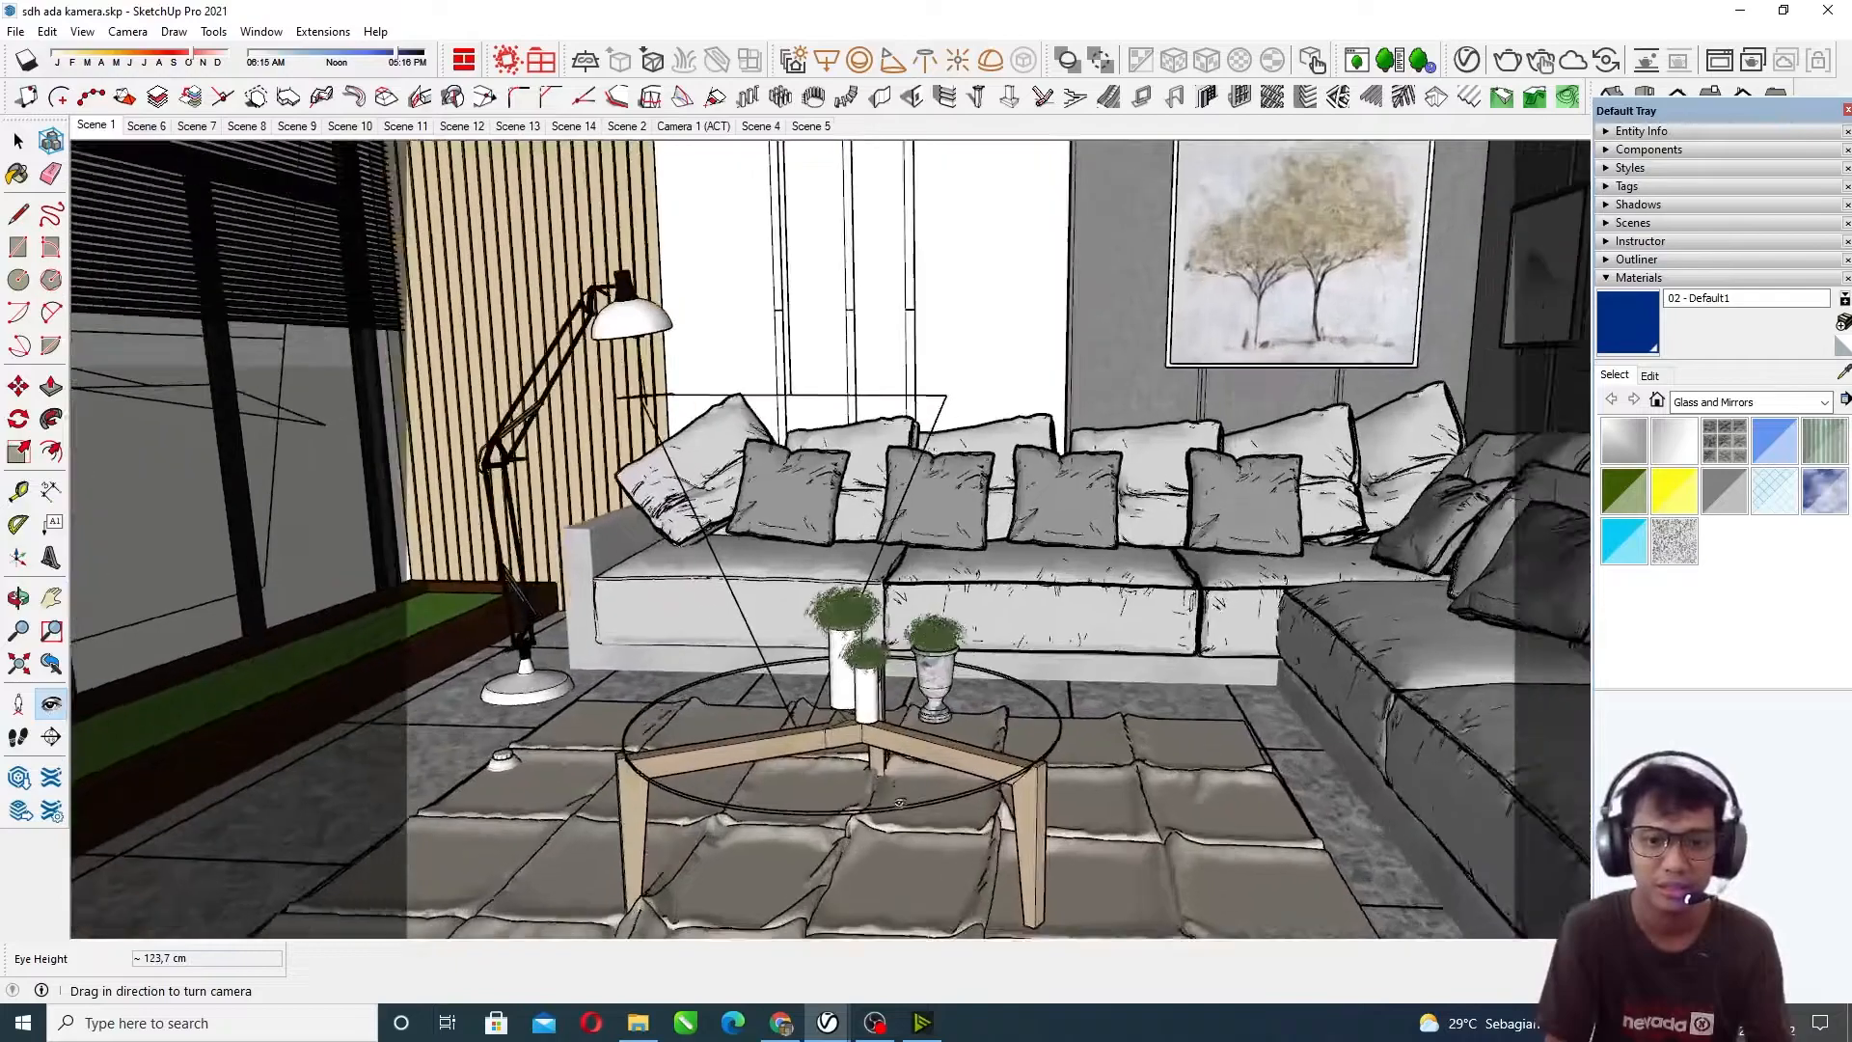
Step: Examine the ceiling with its recessed frame, trim and spotlights above the blinds, slatted panel and sofa wall
drag(924, 751, 873, 711)
middle_drag(873, 709, 1107, 557)
middle_drag(1172, 656, 1165, 667)
drag(1165, 668, 1024, 489)
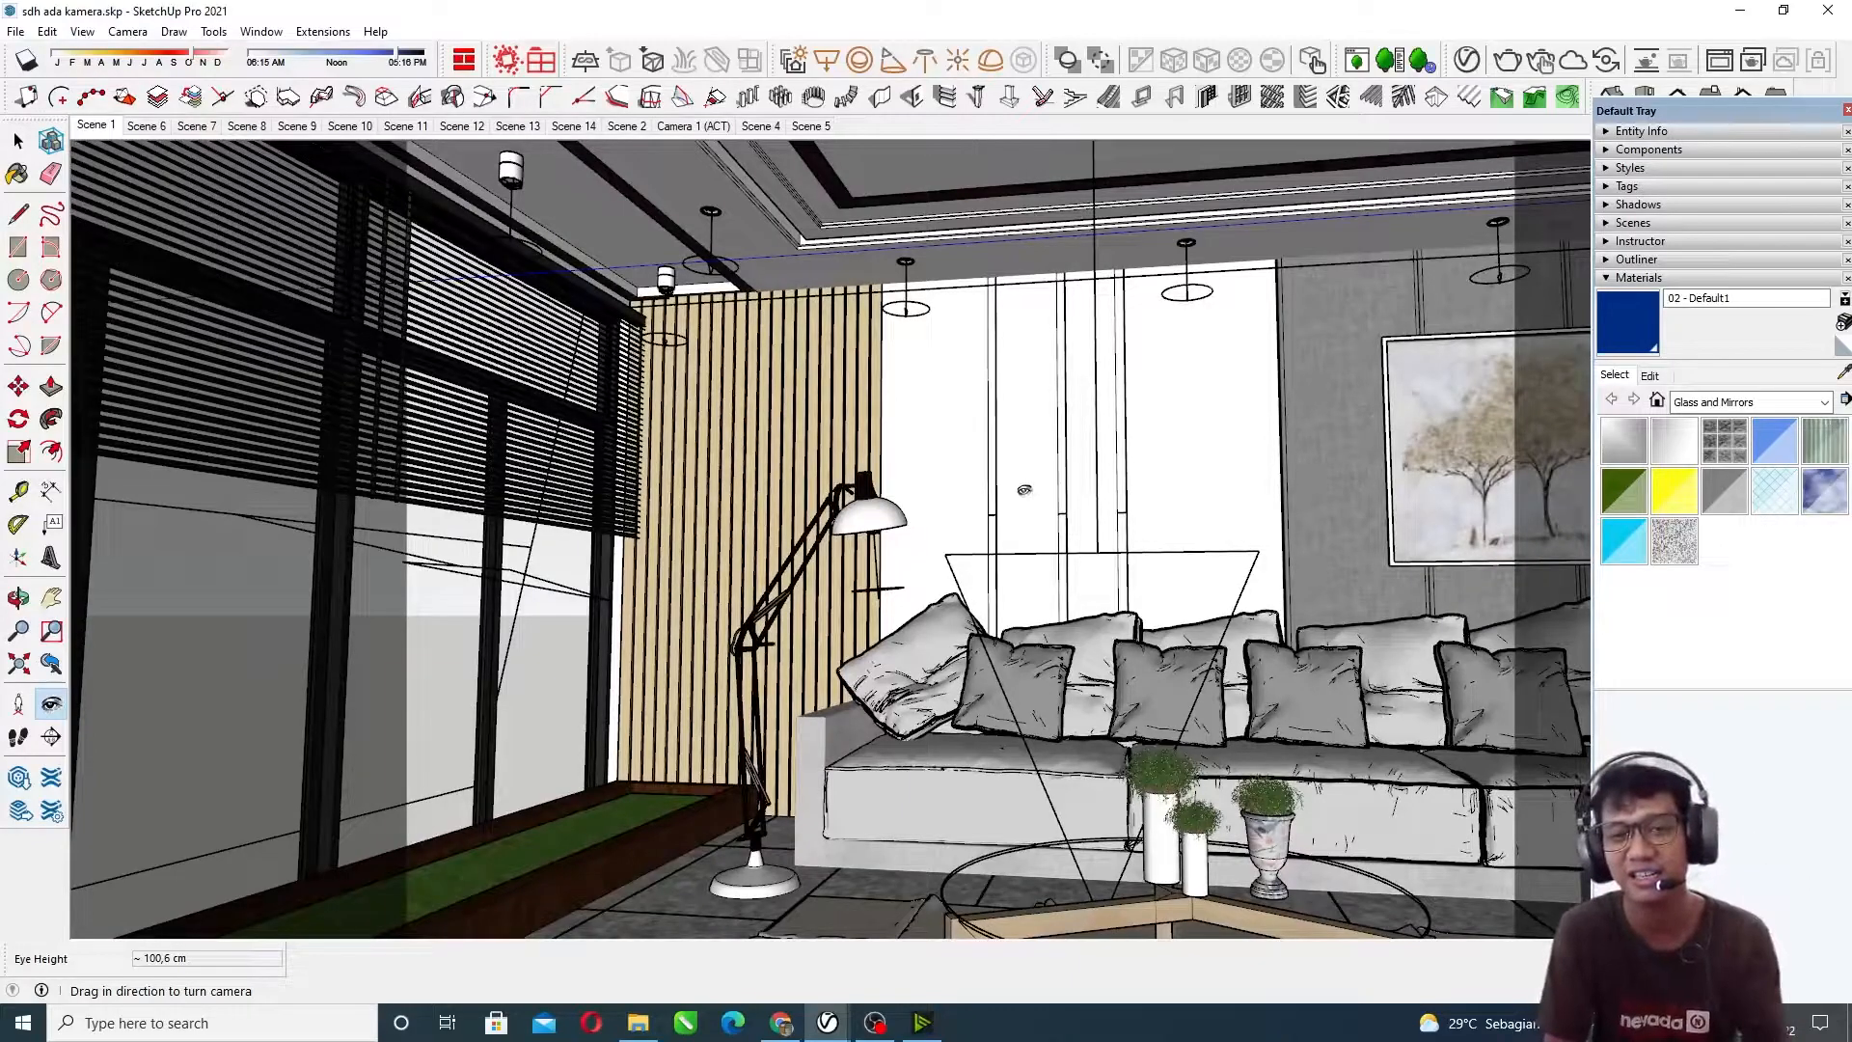
drag(1024, 489, 1135, 621)
mouse_move(1092, 608)
middle_down()
mouse_move(1024, 617)
mouse_move(1112, 603)
middle_up()
mouse_move(917, 464)
mouse_down()
mouse_move(1323, 409)
mouse_move(709, 316)
mouse_move(680, 281)
mouse_move(902, 428)
mouse_move(744, 362)
mouse_move(583, 332)
mouse_move(439, 203)
mouse_up()
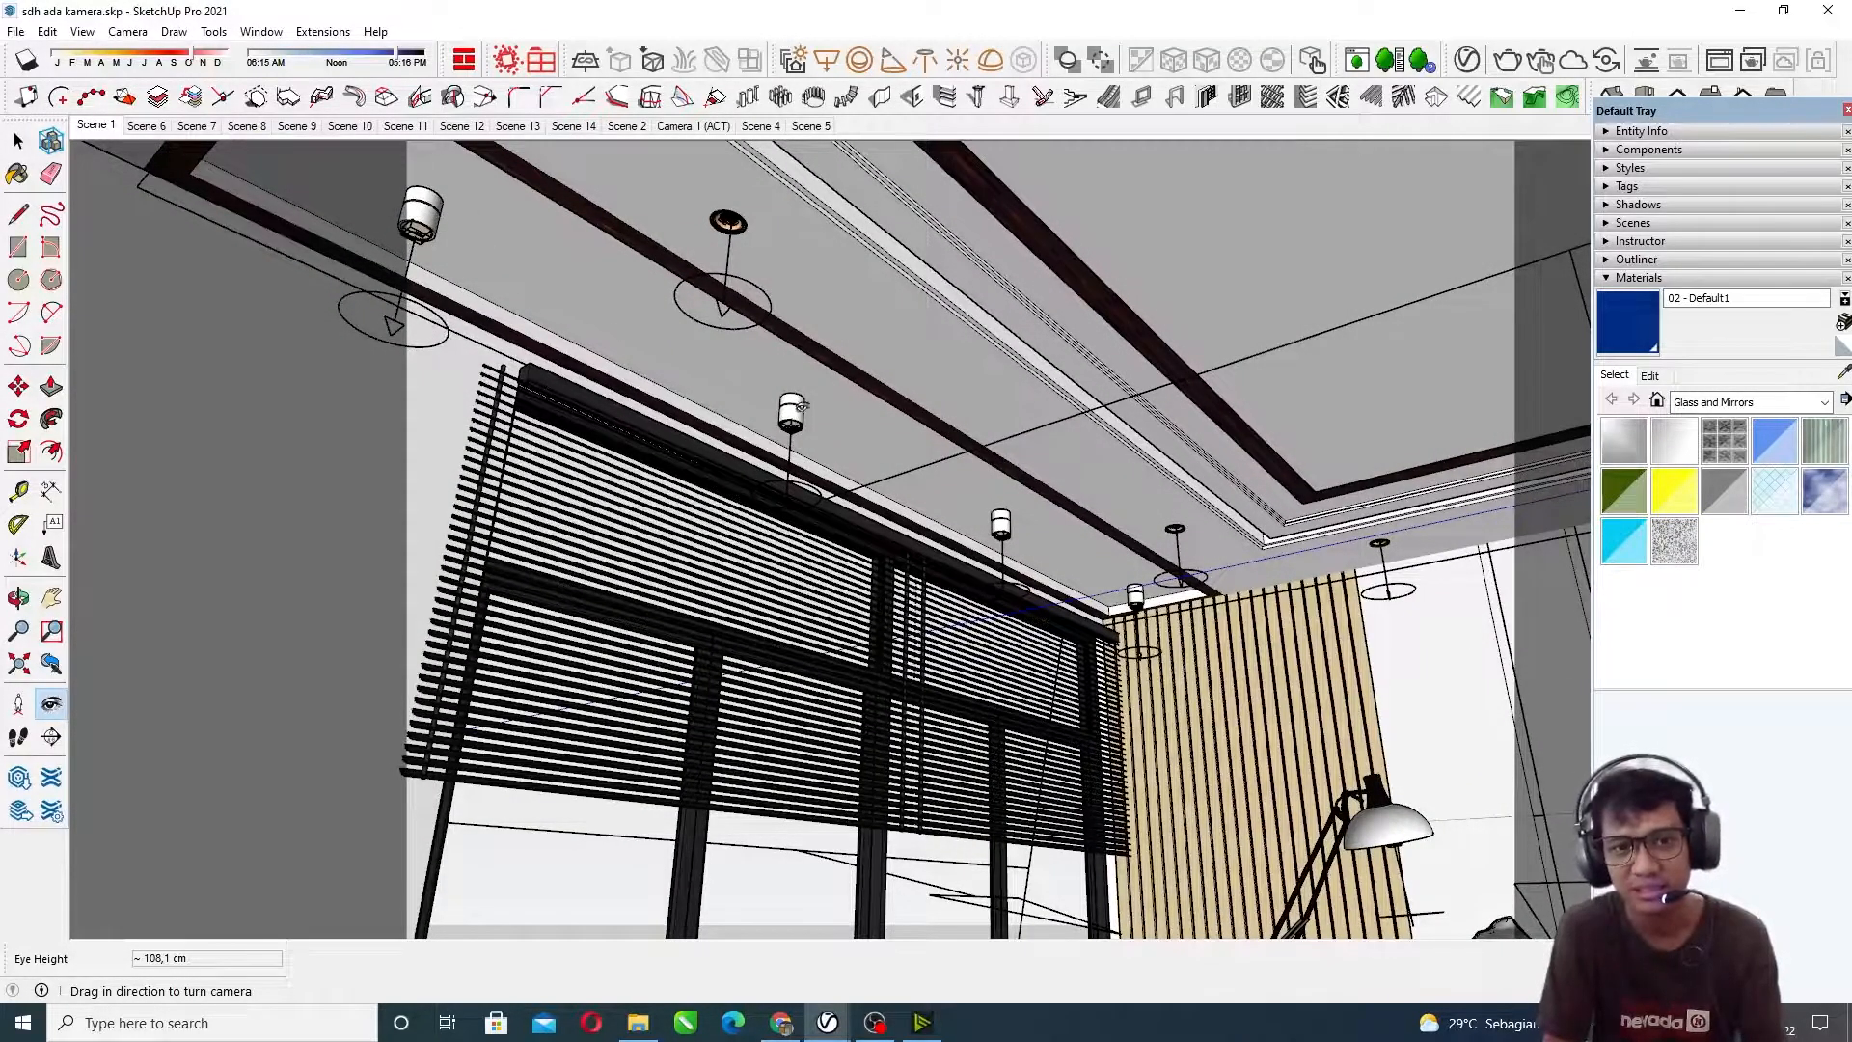
drag(881, 384, 966, 713)
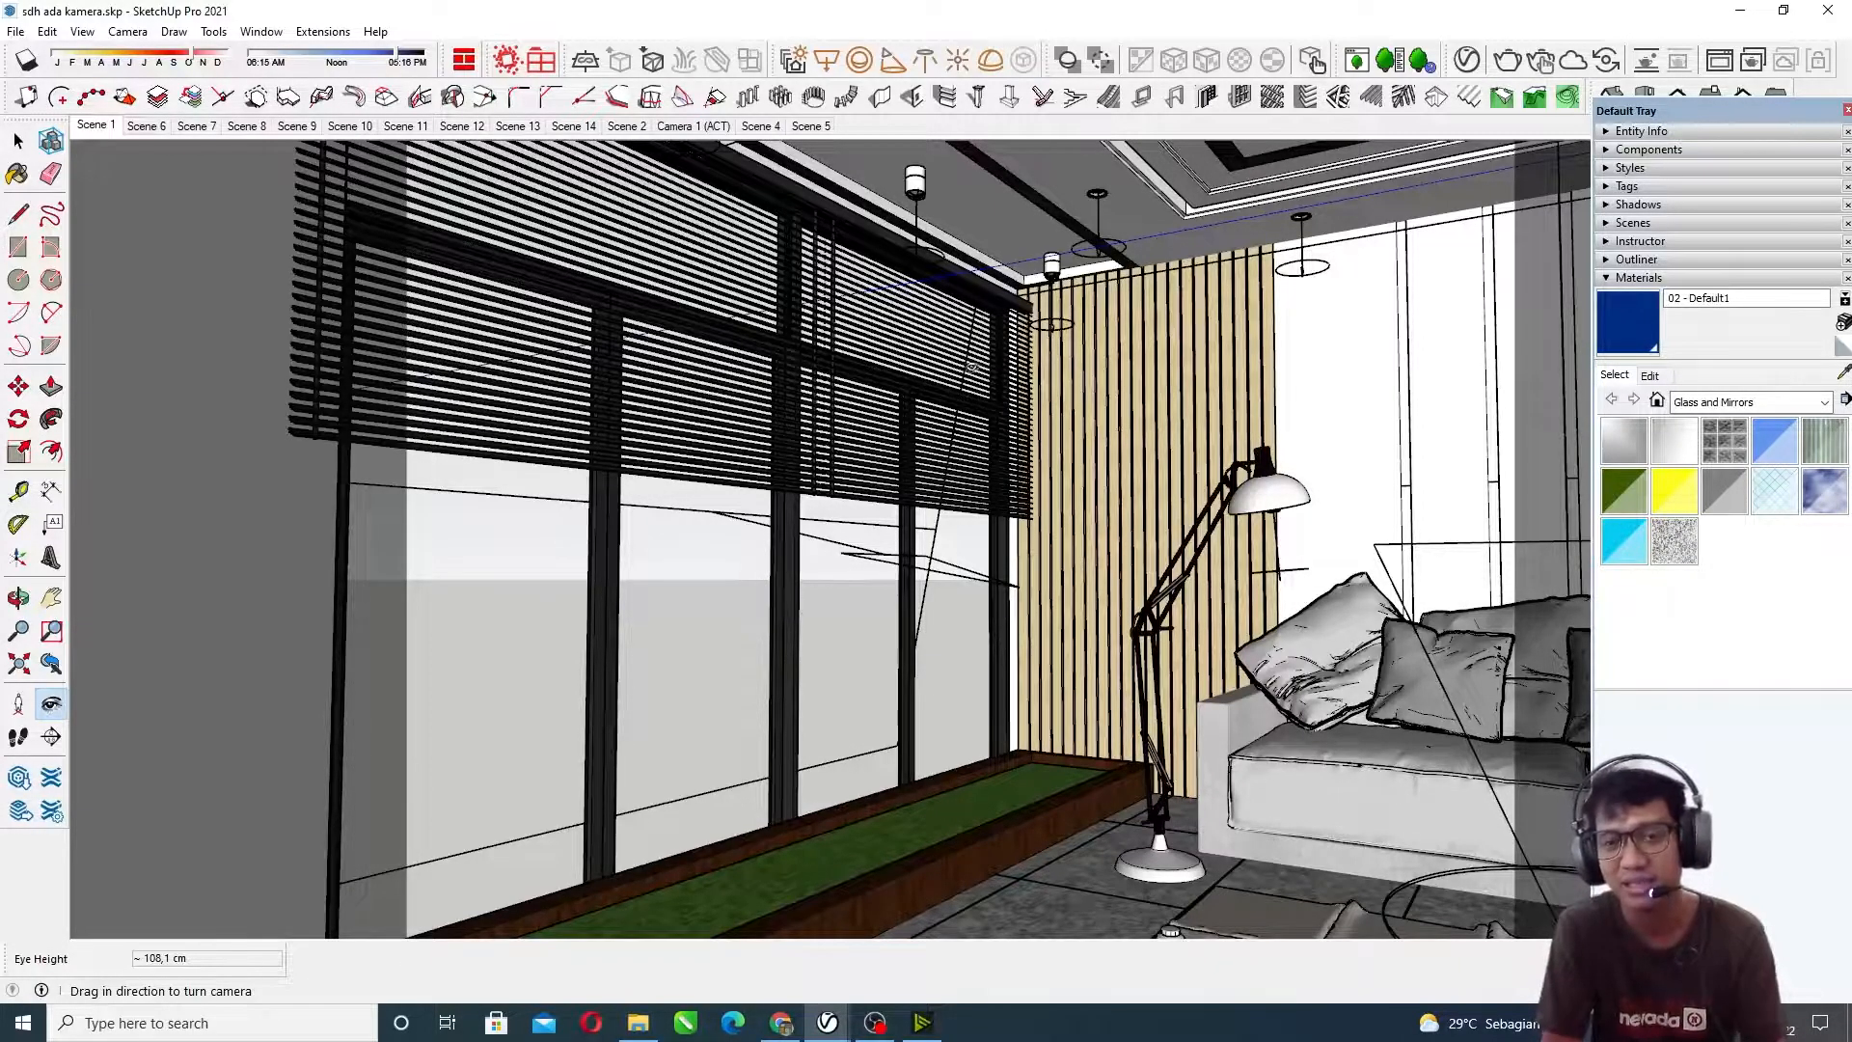
drag(1069, 450, 967, 464)
drag(1209, 481, 685, 561)
drag(1061, 505, 1240, 818)
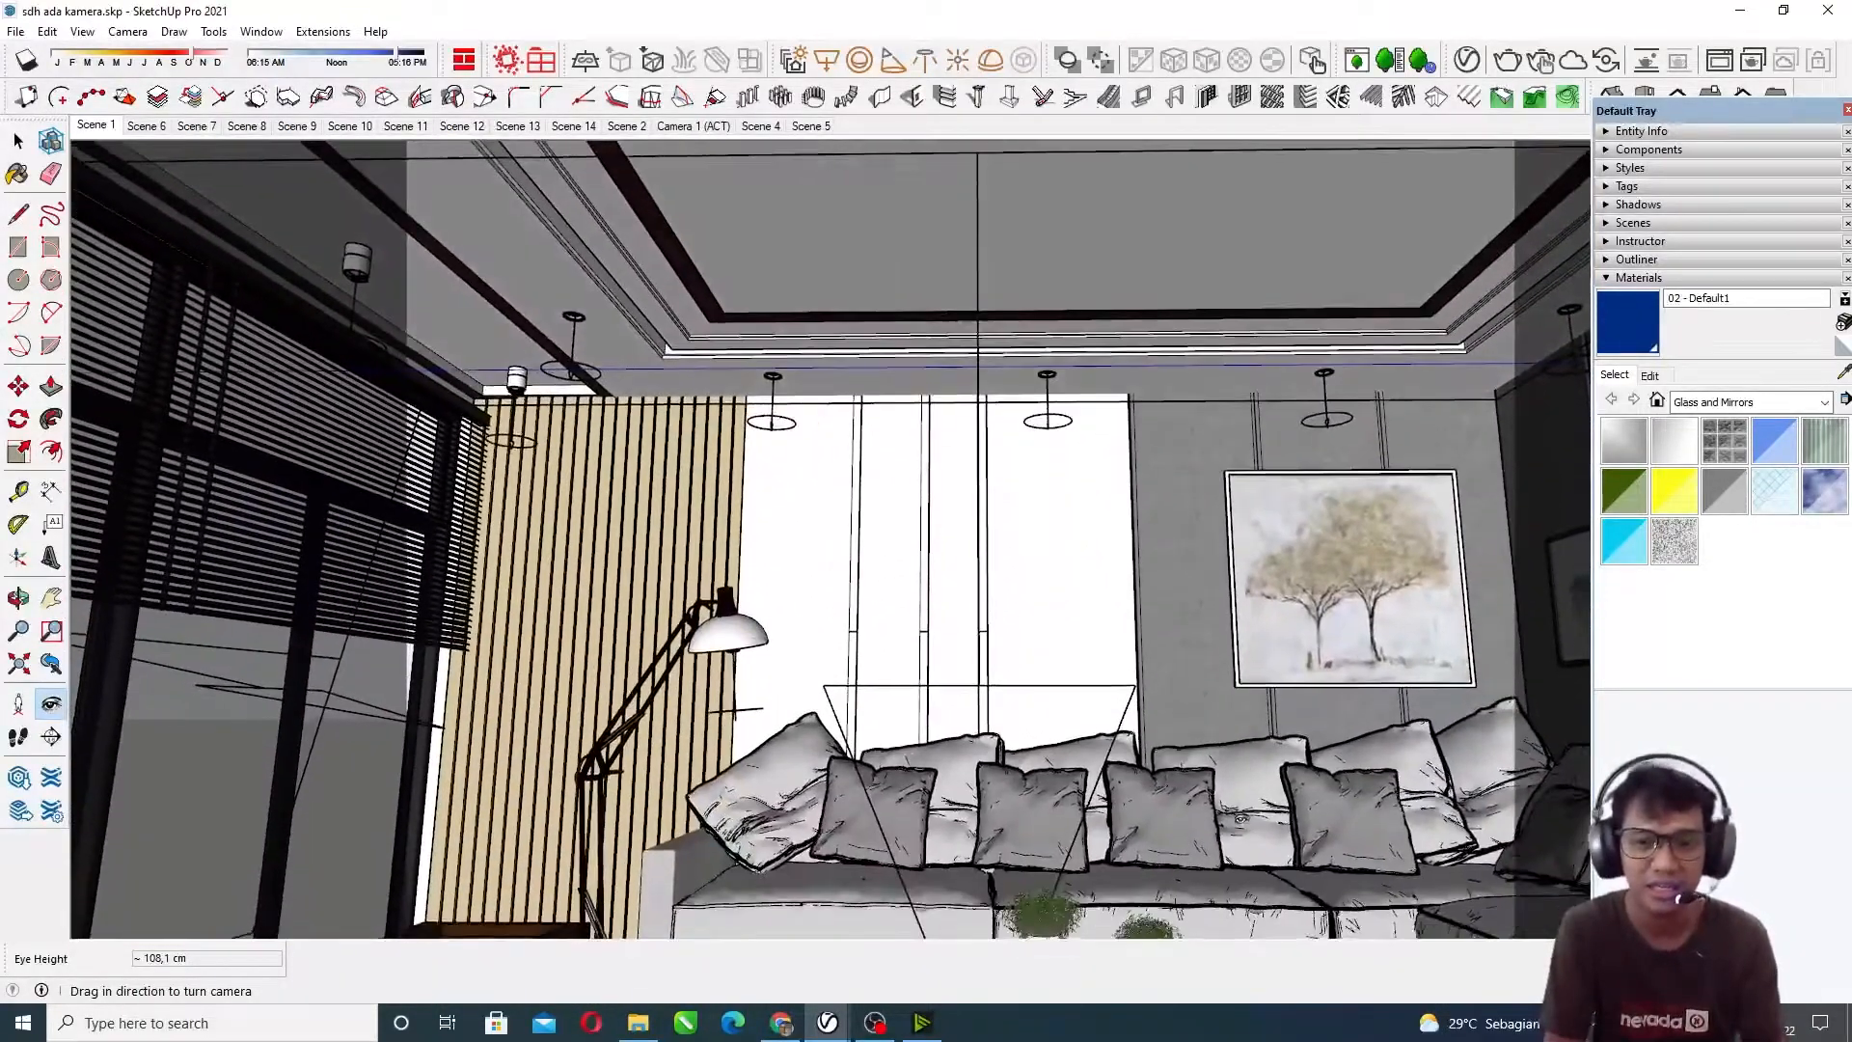
Step: Examine how the window wall, planter, floor lamp and sofa fit together in the corner of the room
key(o)
drag(1049, 521, 905, 510)
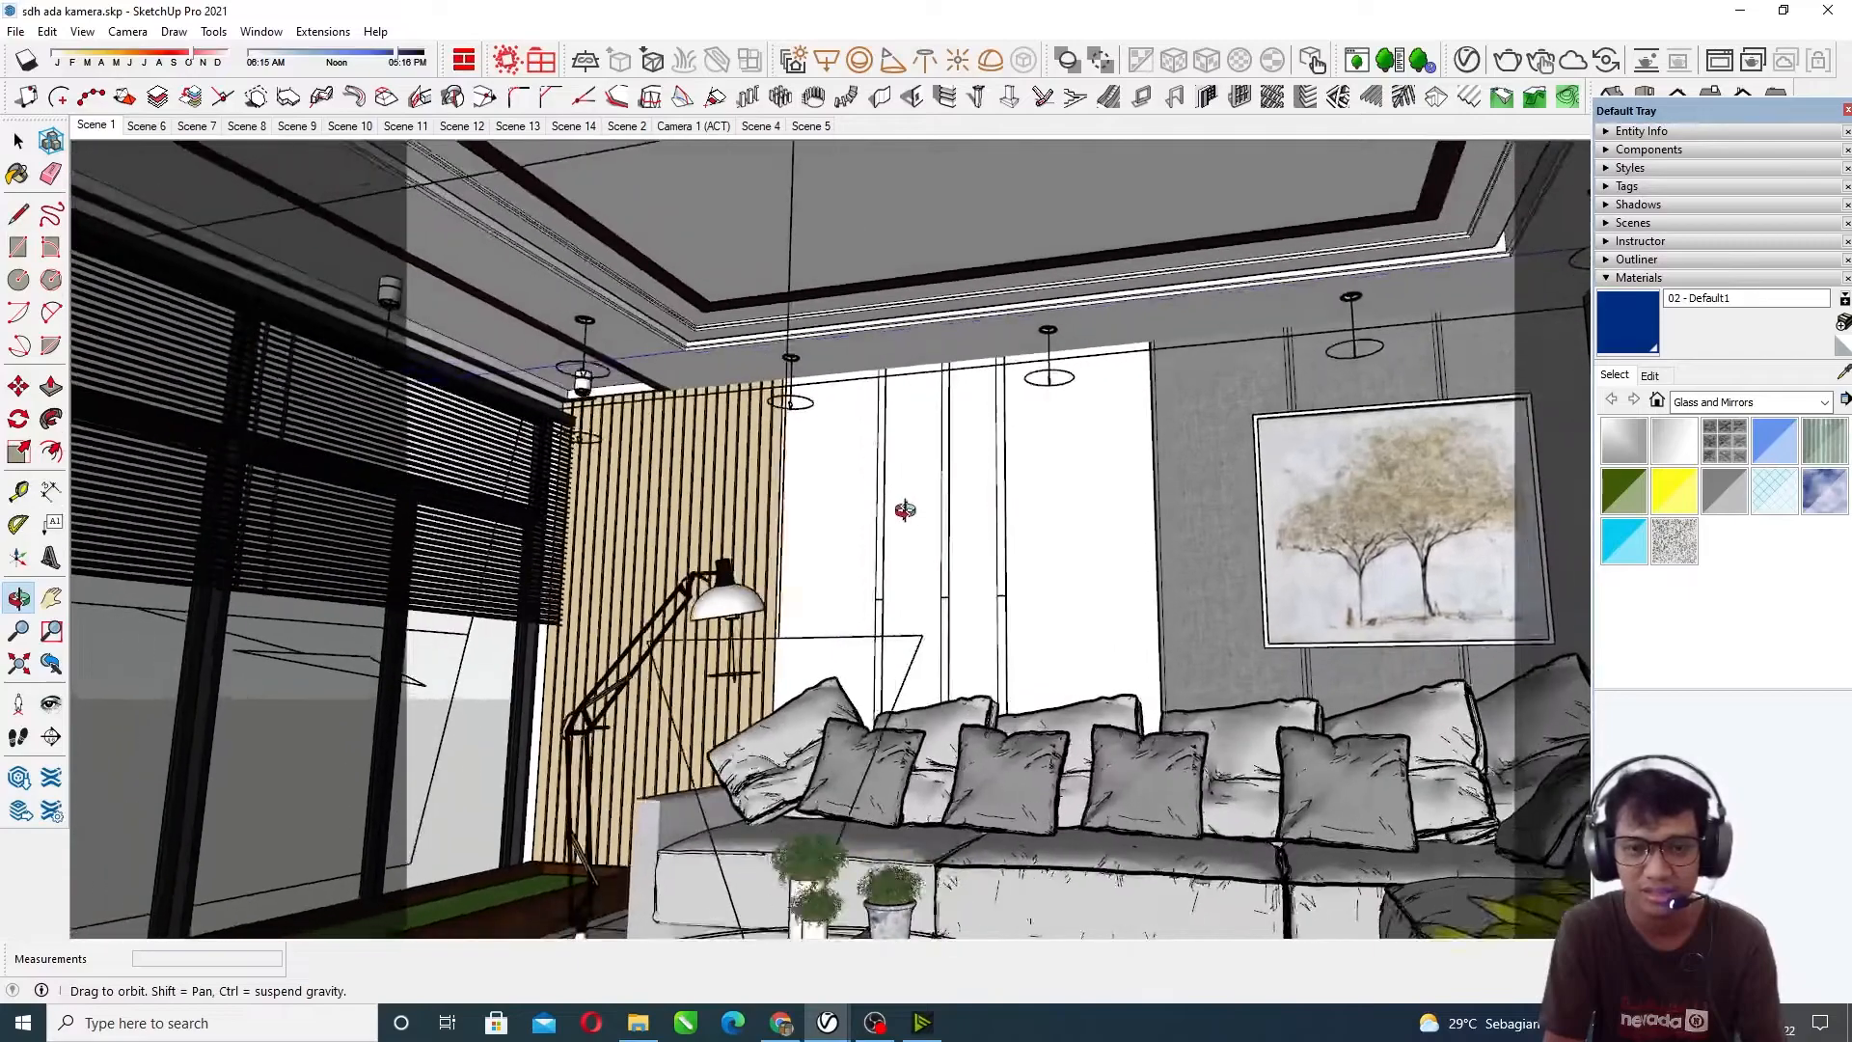
key(l)
drag(1409, 366, 773, 466)
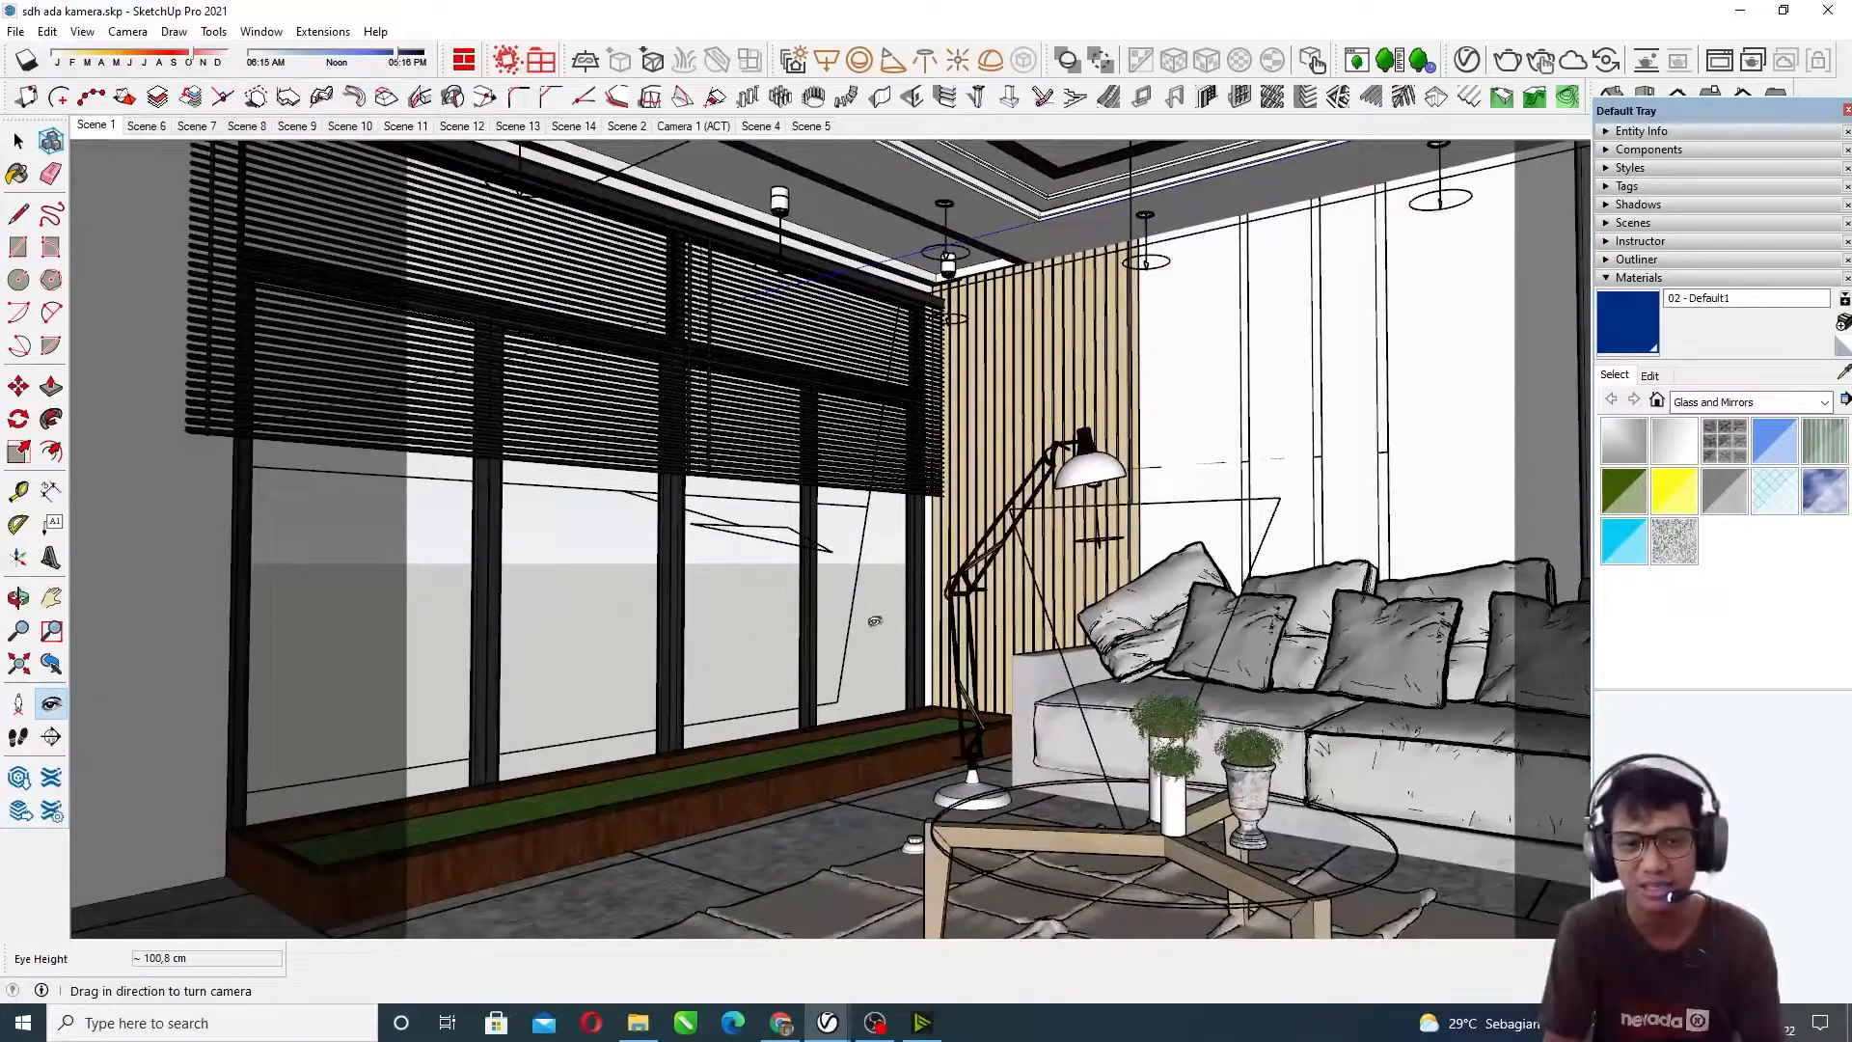
drag(971, 535, 930, 523)
middle_drag(930, 523, 952, 540)
drag(910, 543, 892, 534)
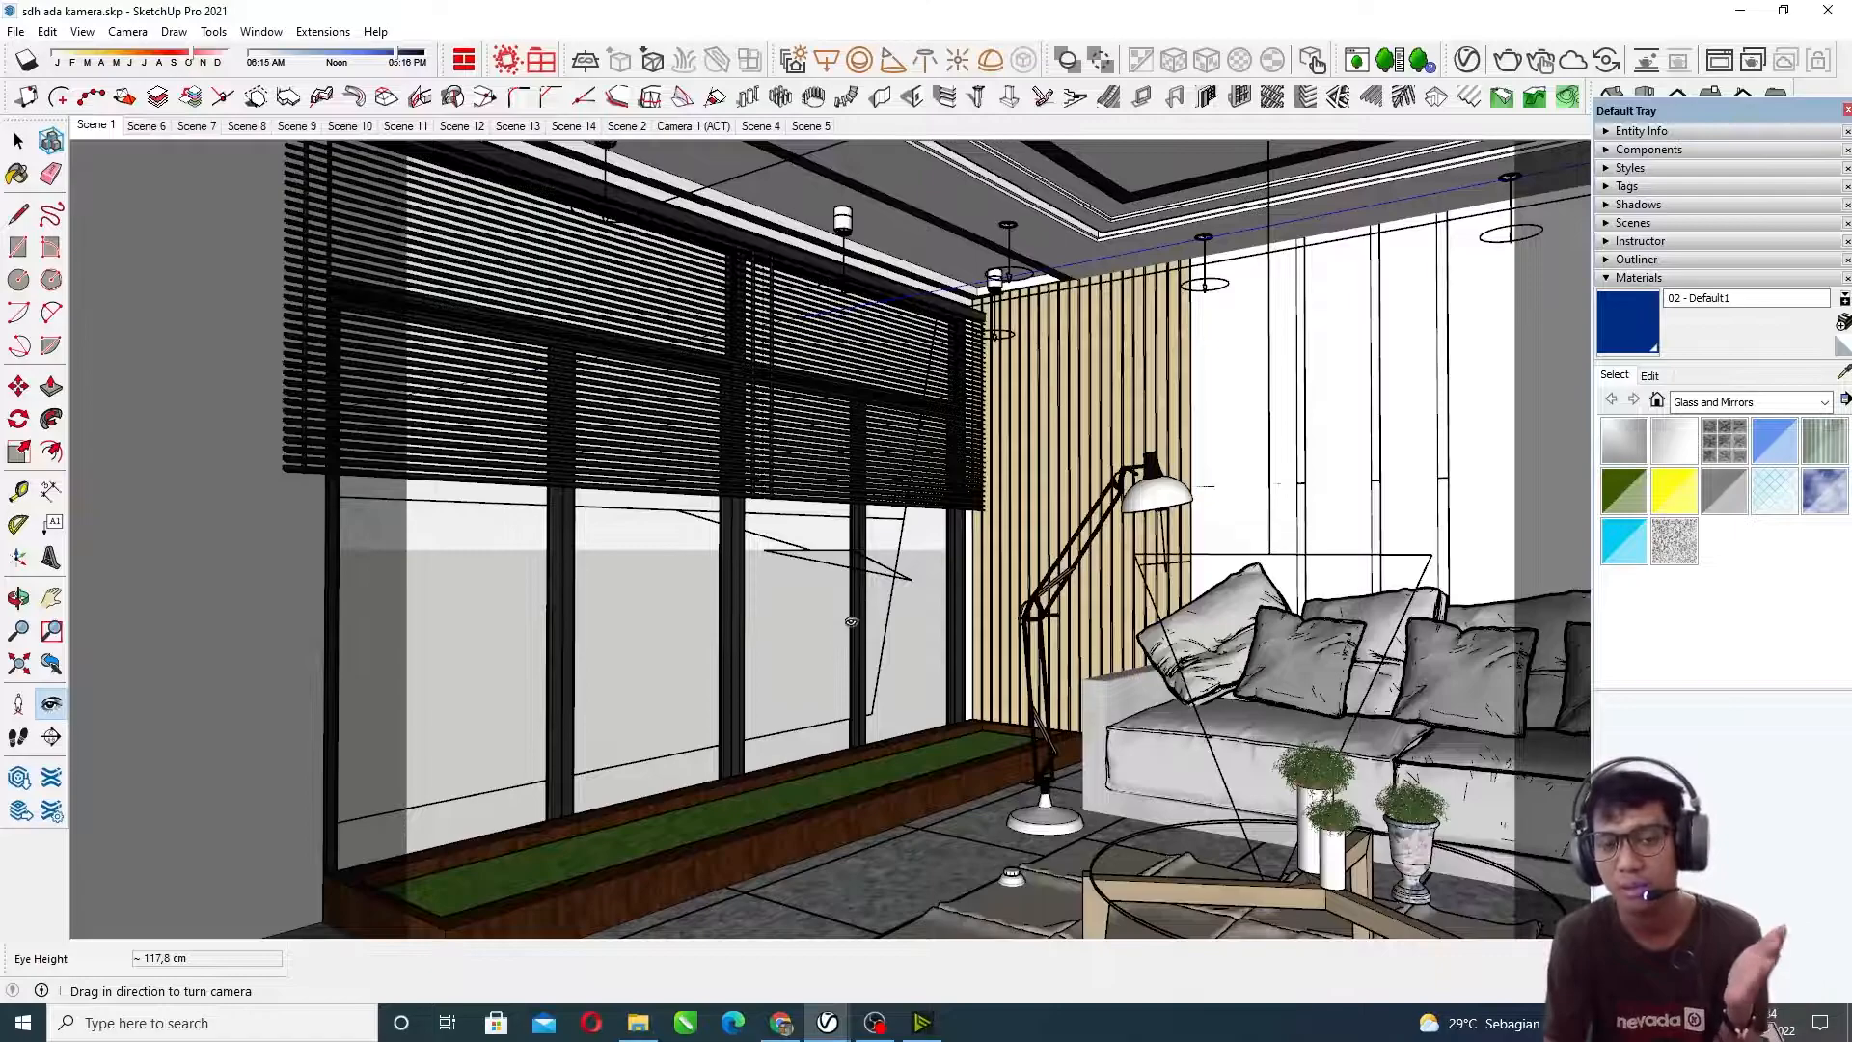
Step: Examine the wooden slatted wall panel behind the floor lamp and its edges towards the blinds and white wall from close up
mouse_move(1003, 607)
mouse_down()
mouse_move(617, 521)
mouse_move(742, 516)
mouse_move(709, 513)
mouse_up()
scroll(719, 503, up, 6)
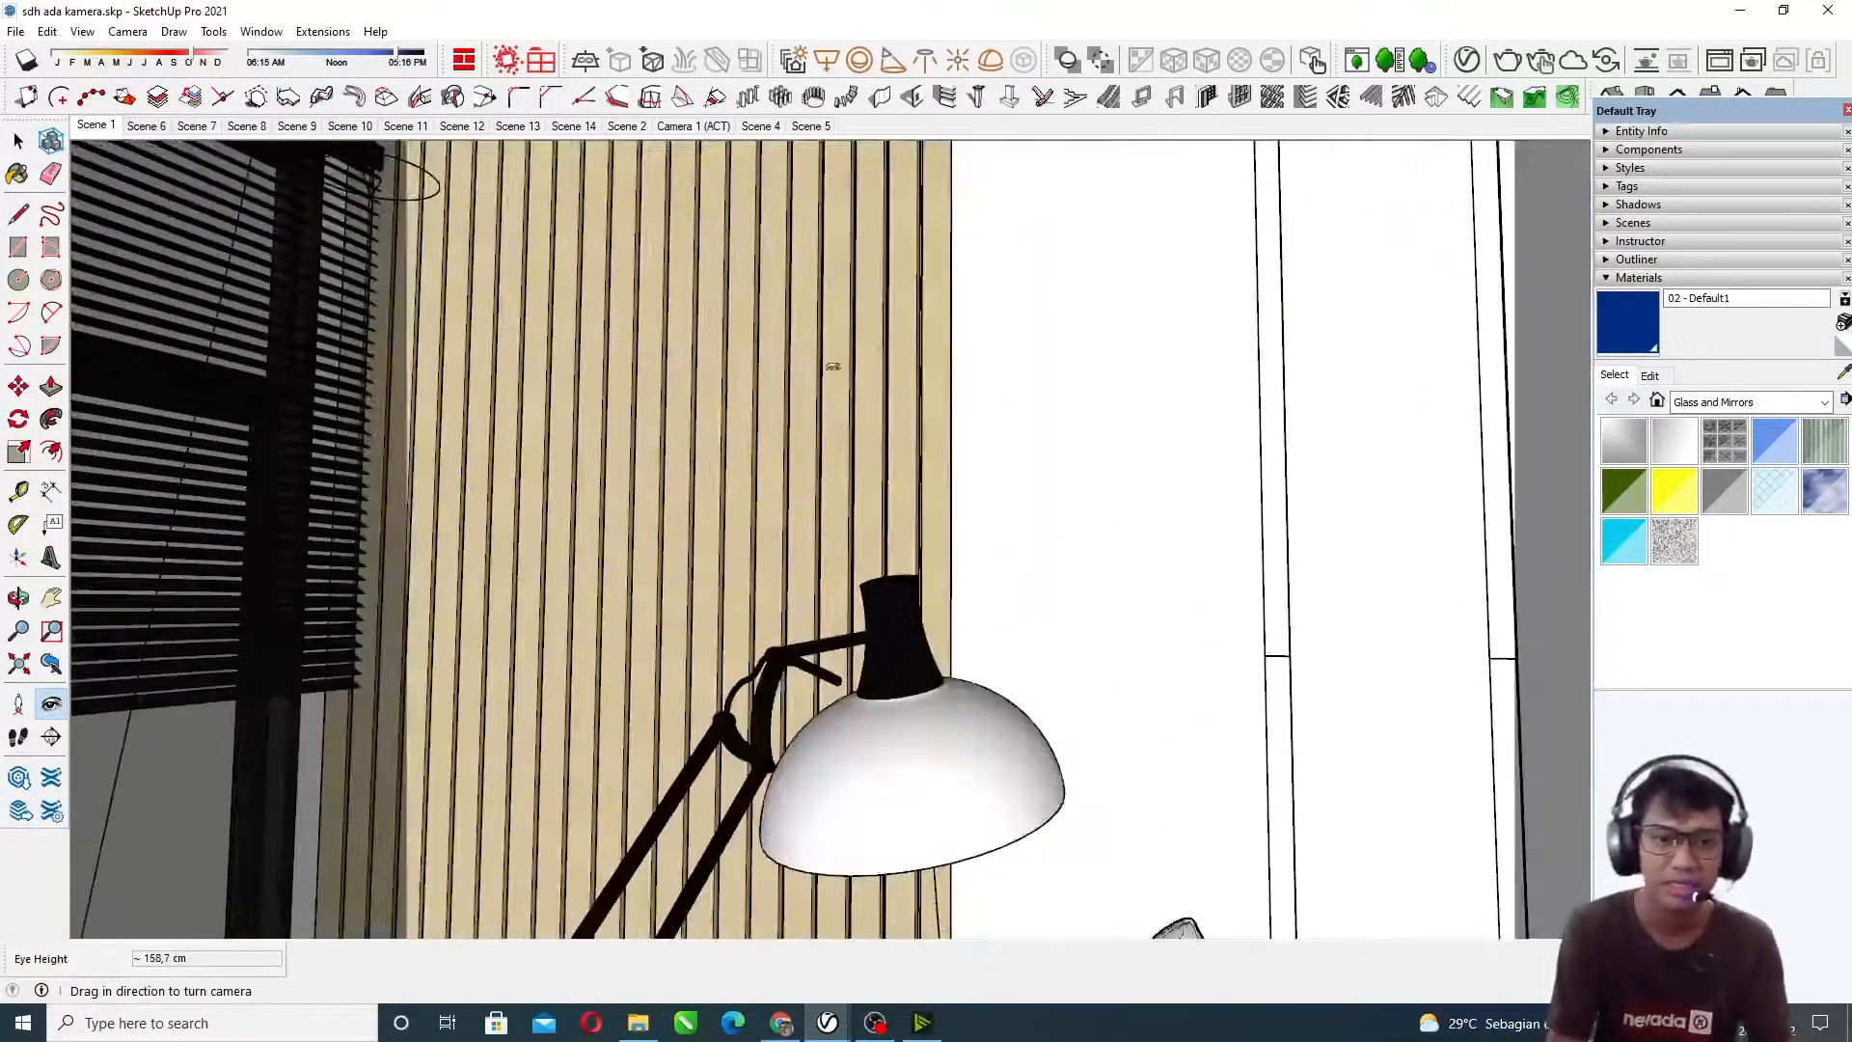
drag(903, 337, 829, 340)
middle_drag(887, 405, 963, 518)
drag(967, 309, 885, 366)
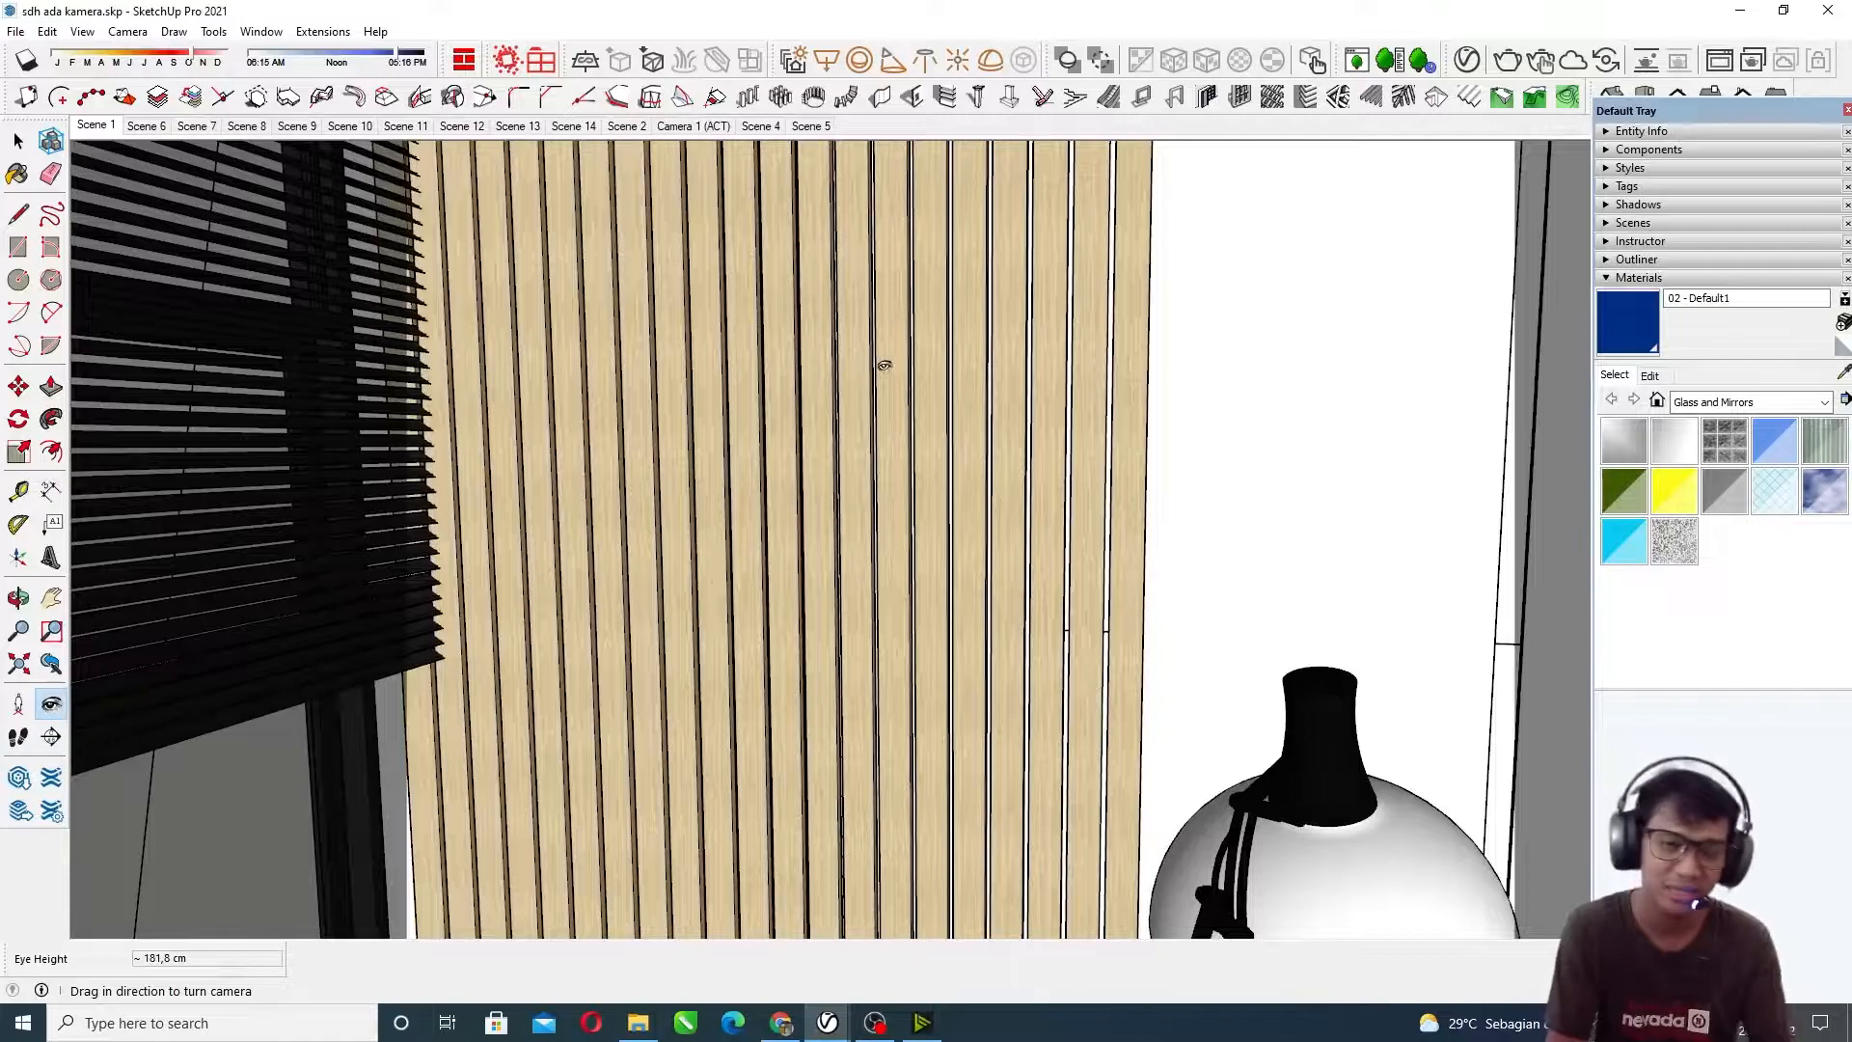
drag(848, 368, 1418, 420)
middle_drag(1306, 396, 839, 549)
drag(986, 292, 1018, 252)
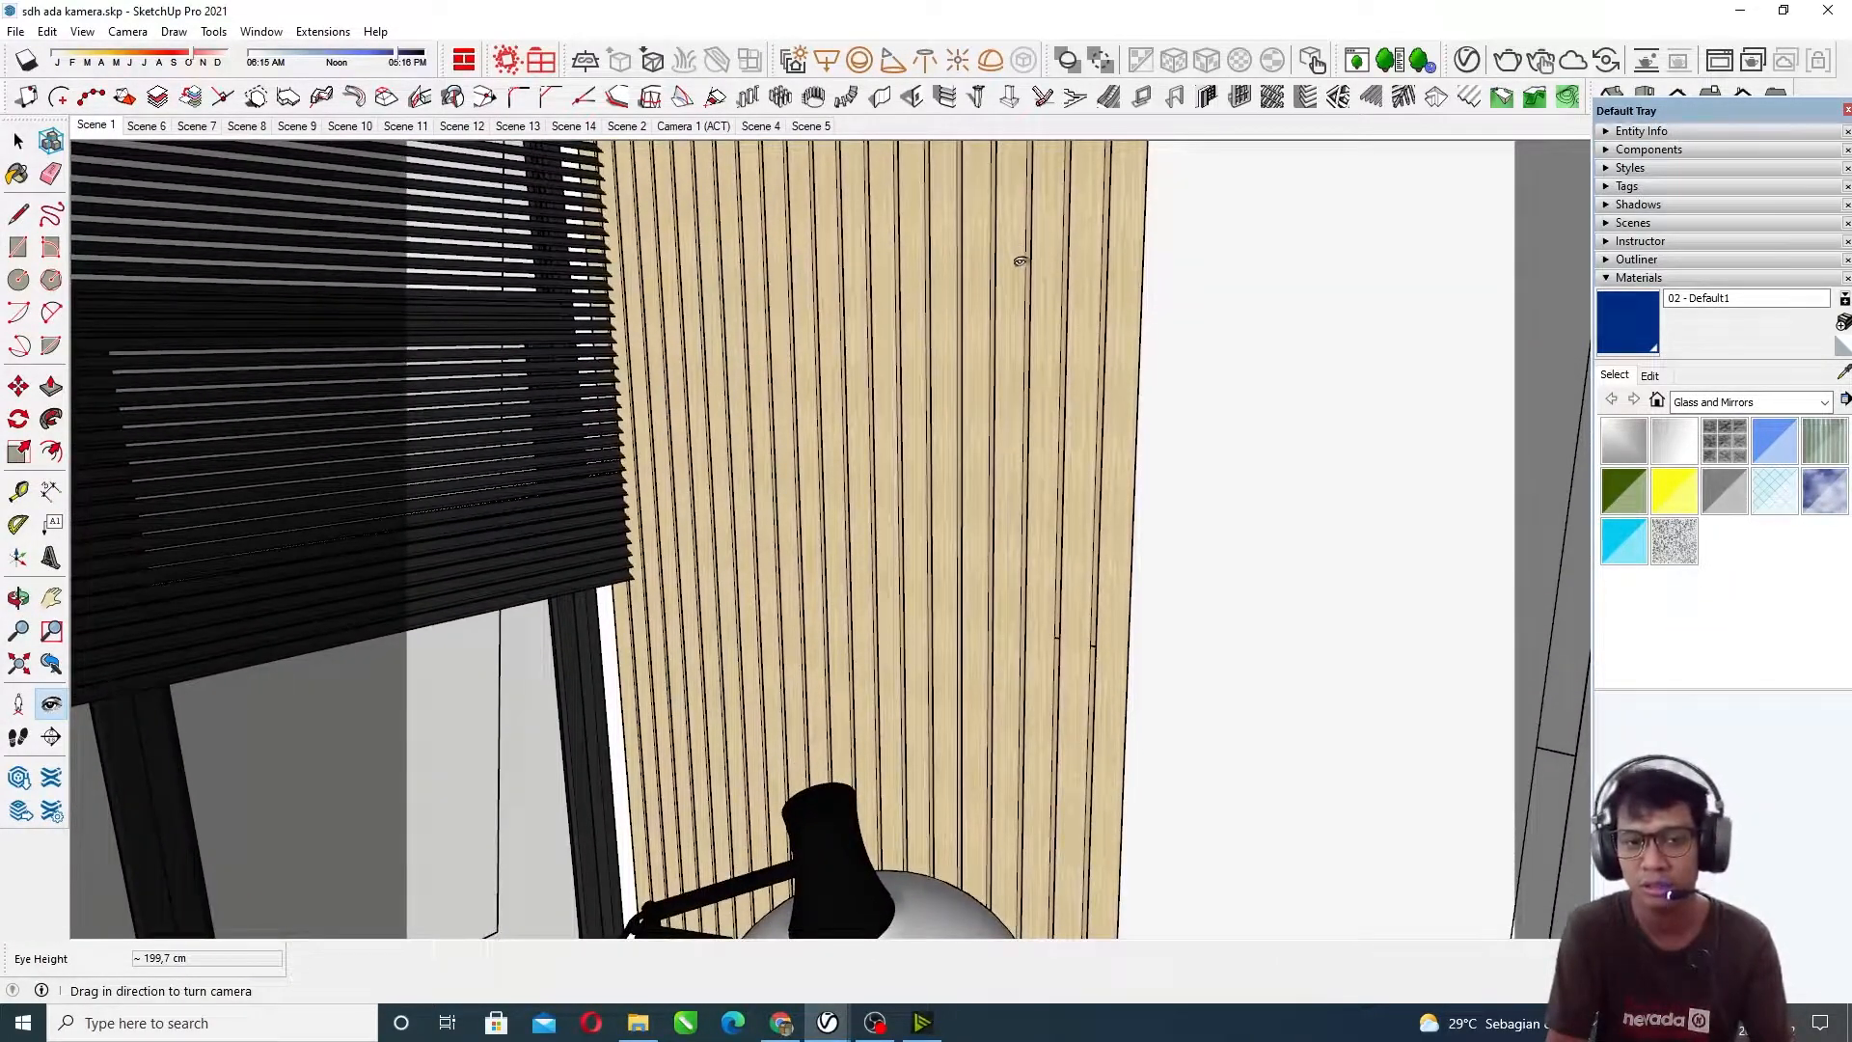
scroll(760, 356, up, 4)
scroll(653, 405, down, 6)
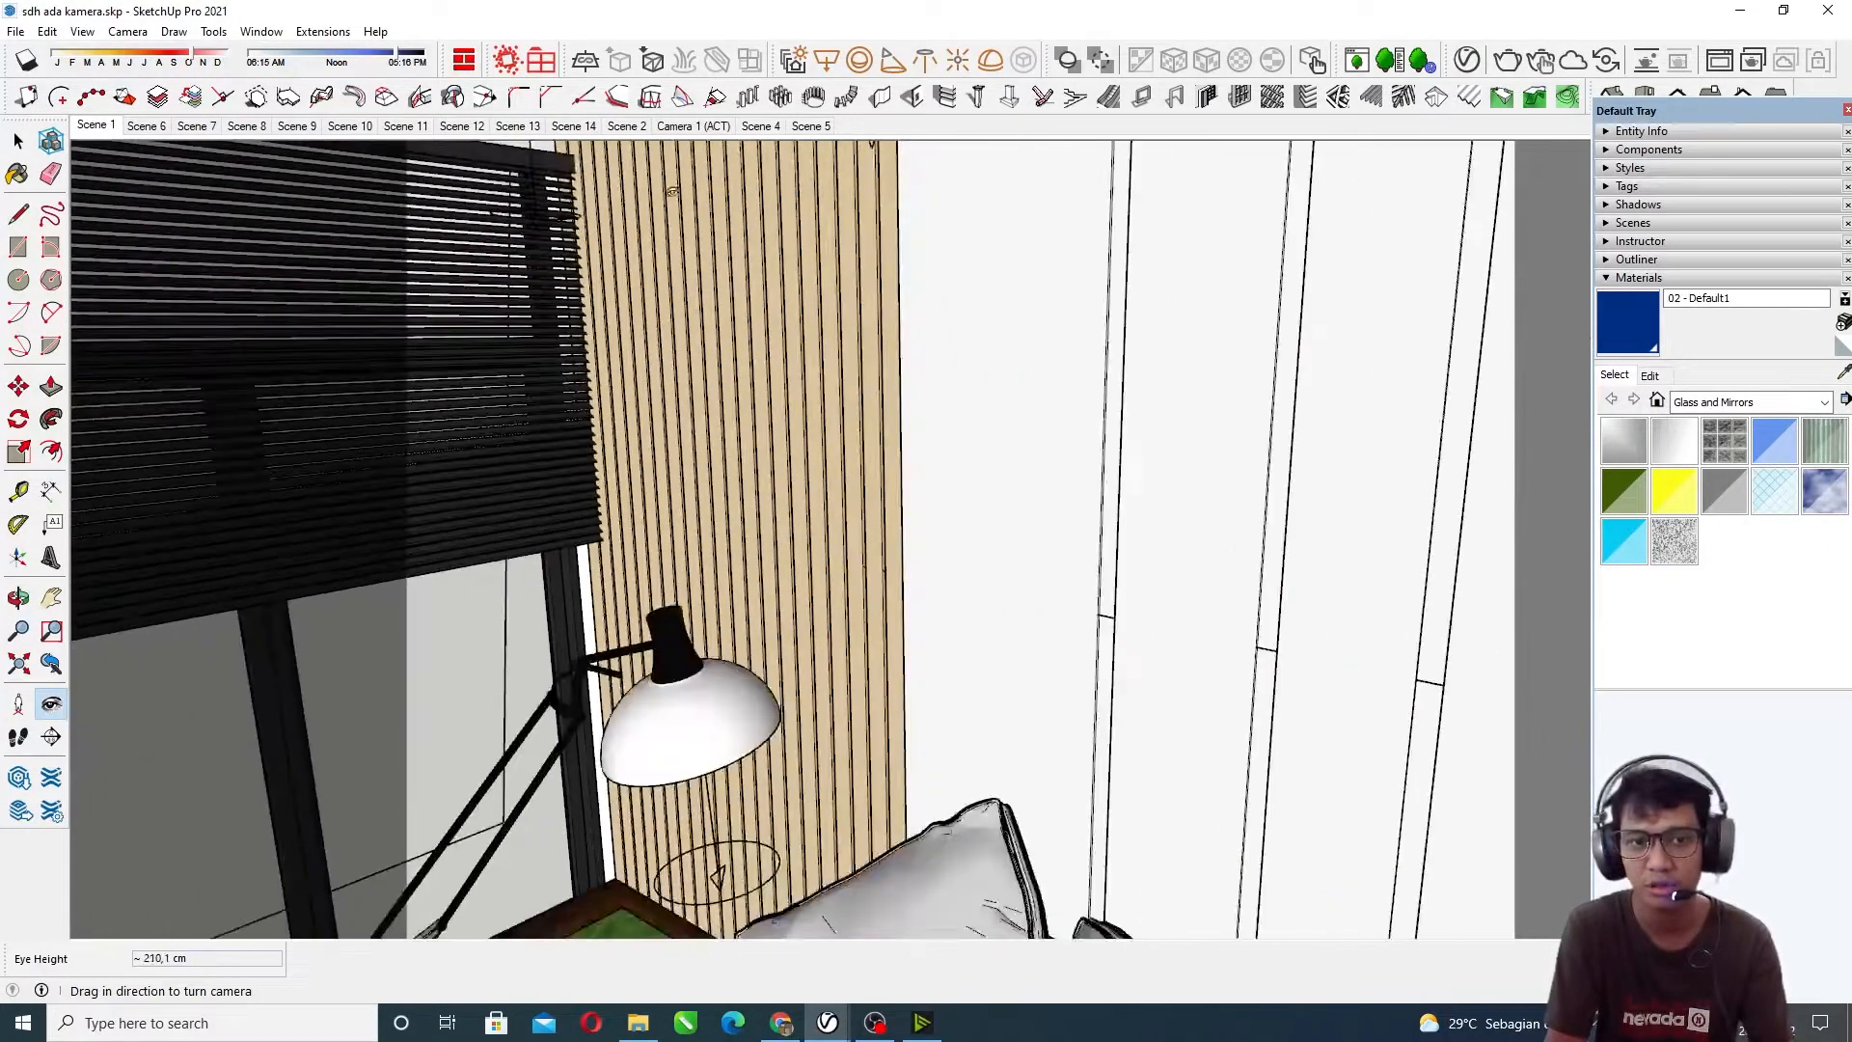
scroll(678, 205, down, 3)
drag(636, 213, 690, 299)
middle_drag(711, 389, 753, 389)
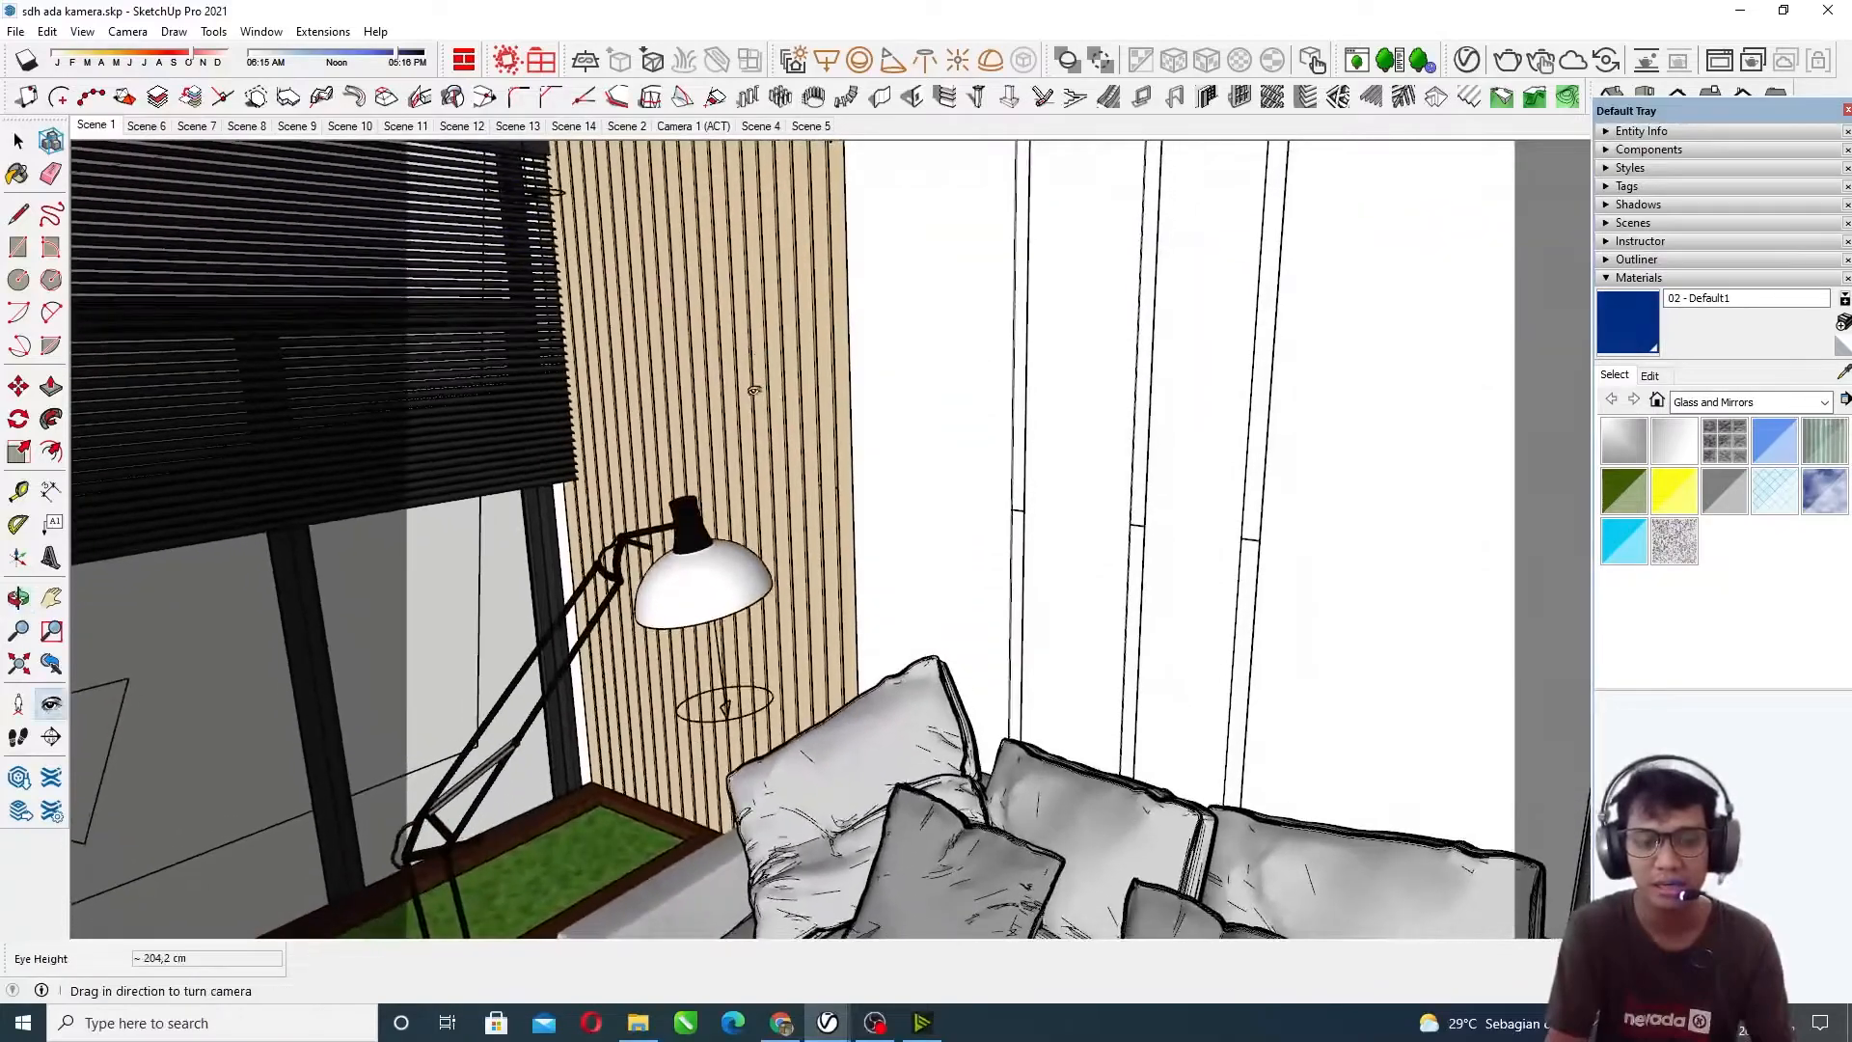
scroll(683, 342, up, 6)
drag(679, 324, 810, 357)
middle_drag(788, 364, 1060, 429)
Step: Examine the white wall panel with its vertical strips behind the sofa, between the slatted panel and the grey fabric wall
scroll(859, 454, down, 2)
drag(1314, 637, 1227, 629)
middle_drag(1227, 630, 1176, 649)
drag(750, 427, 1061, 599)
middle_drag(927, 488, 933, 445)
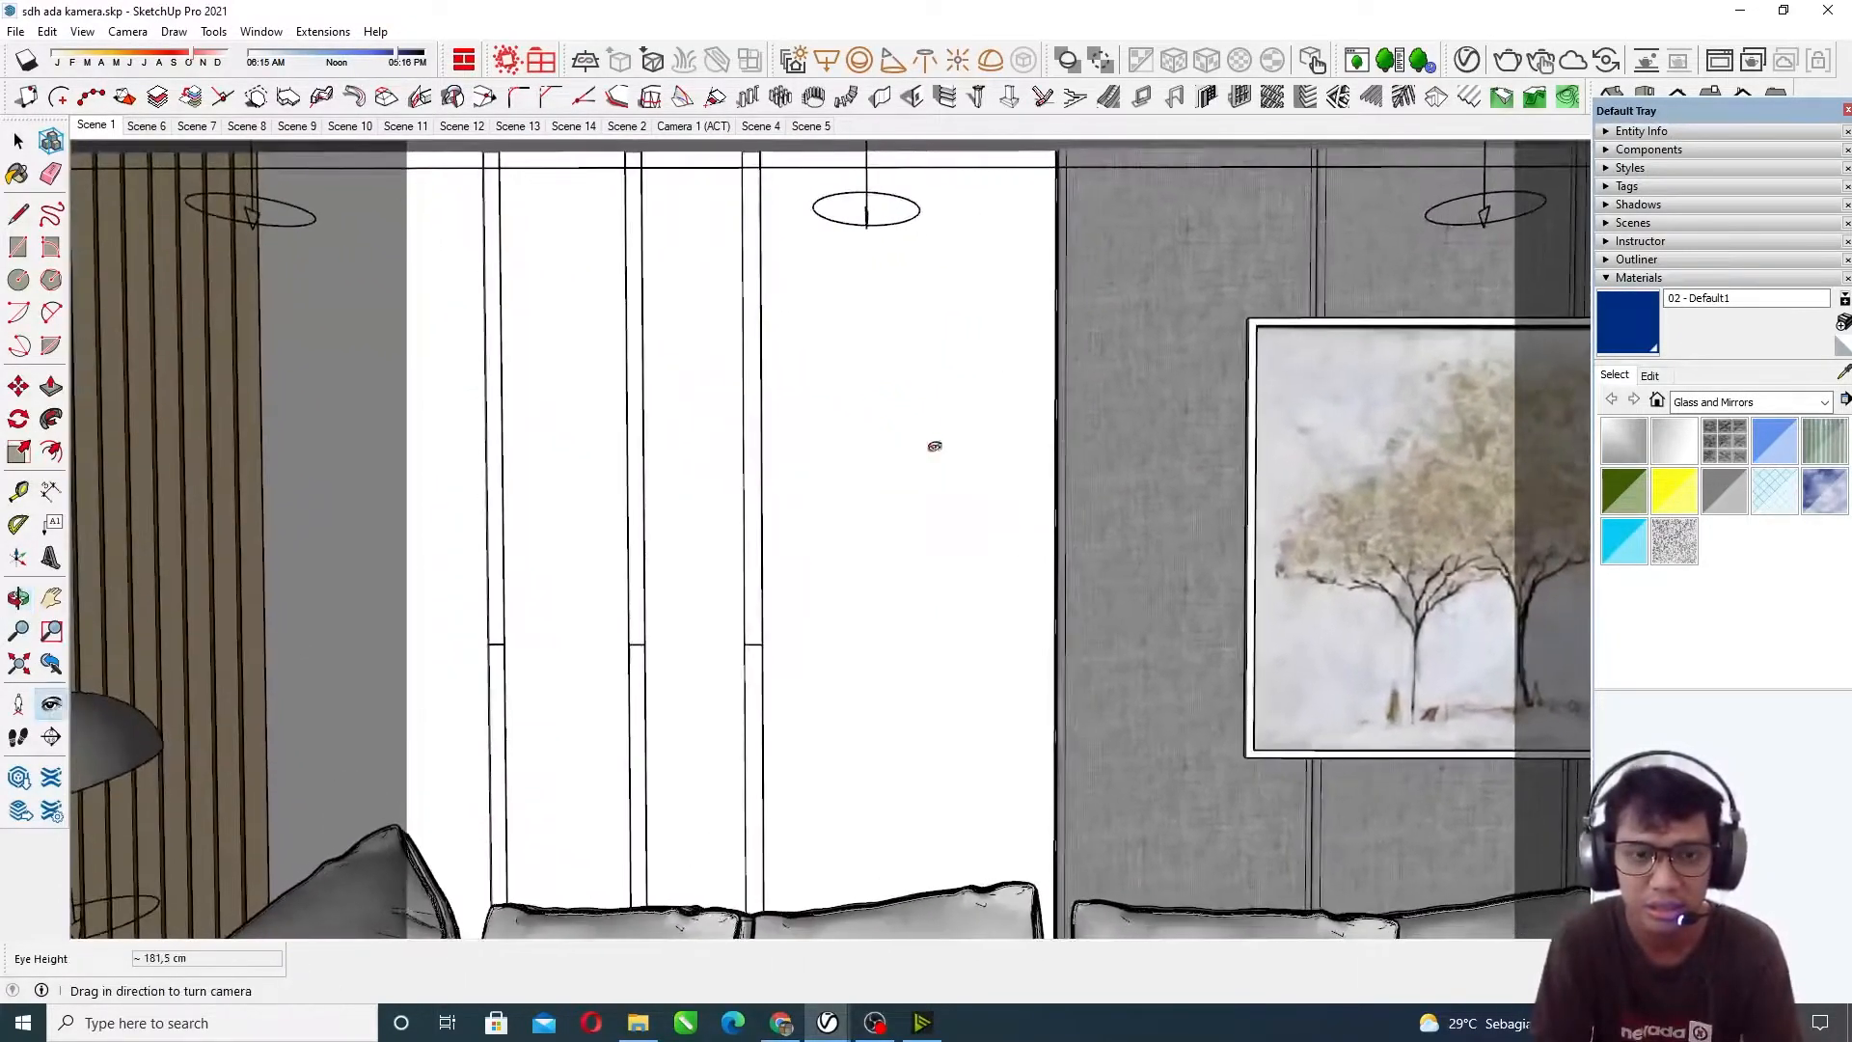
middle_drag(546, 481, 742, 350)
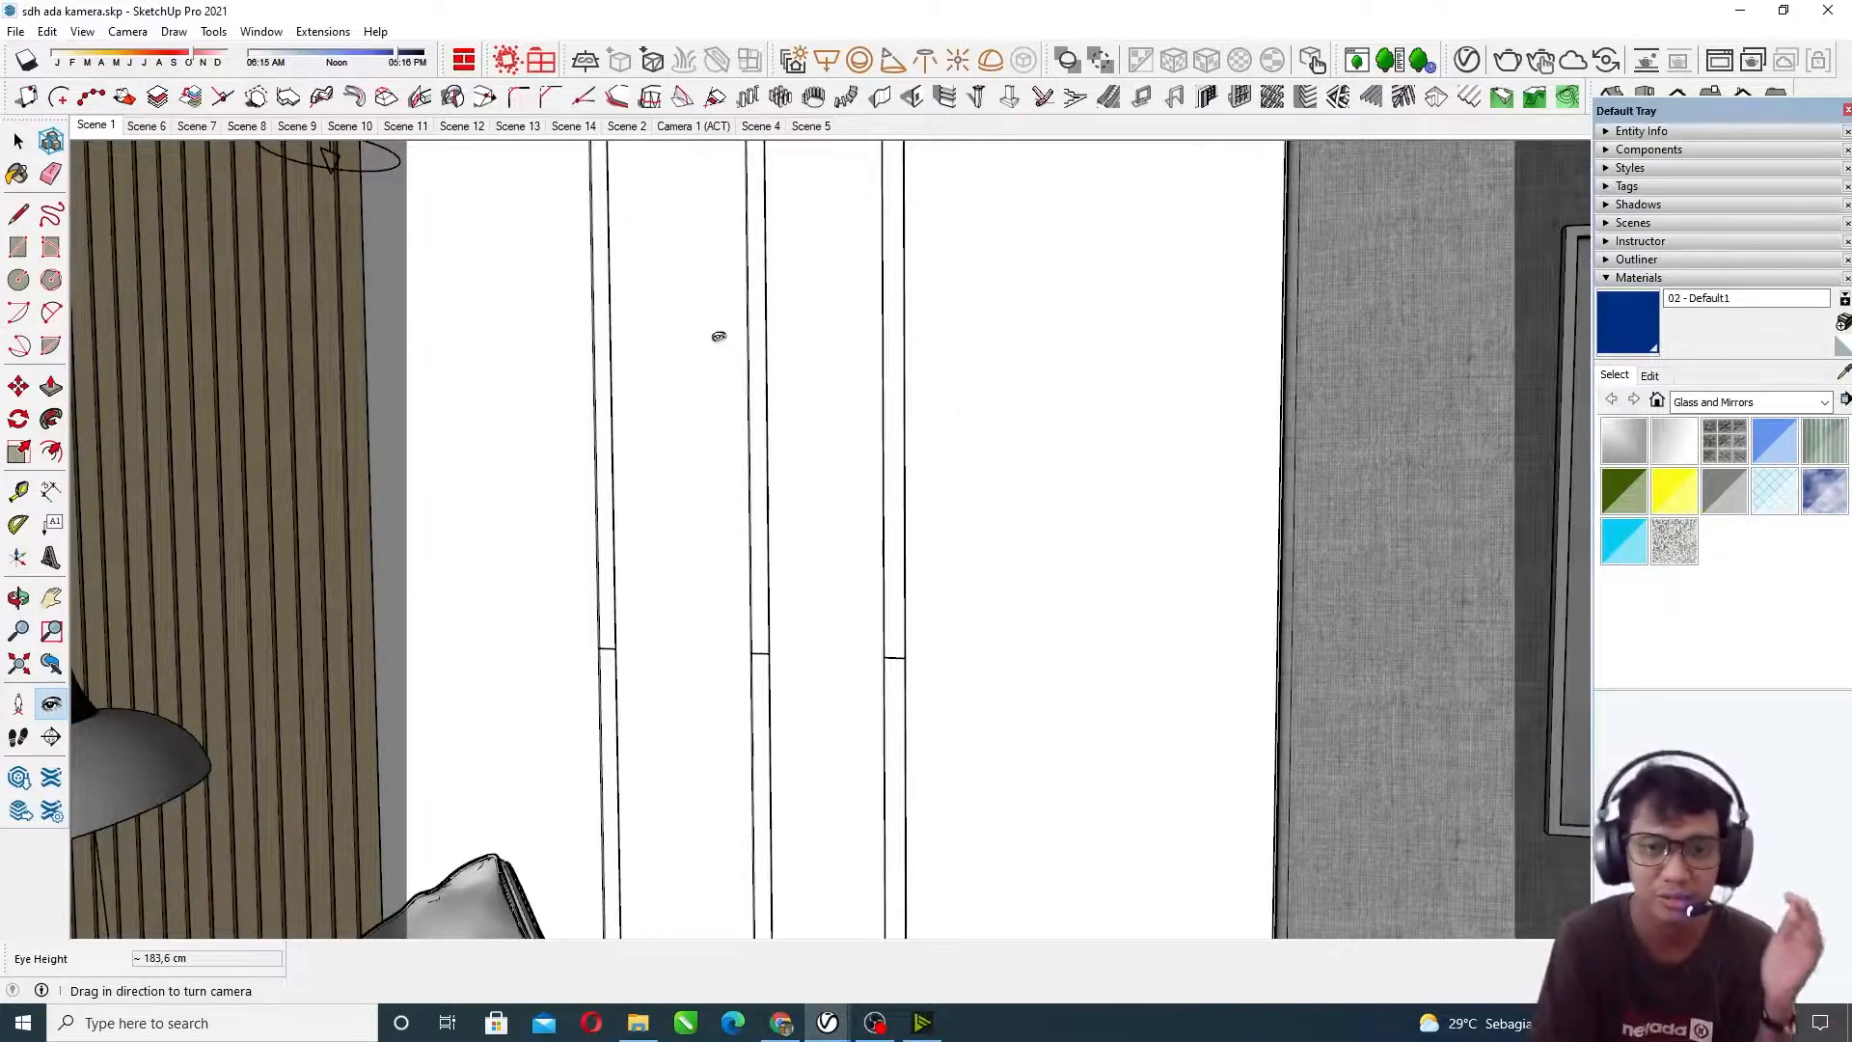
drag(858, 448, 1073, 484)
middle_drag(1073, 484, 1084, 430)
drag(1043, 395, 1062, 529)
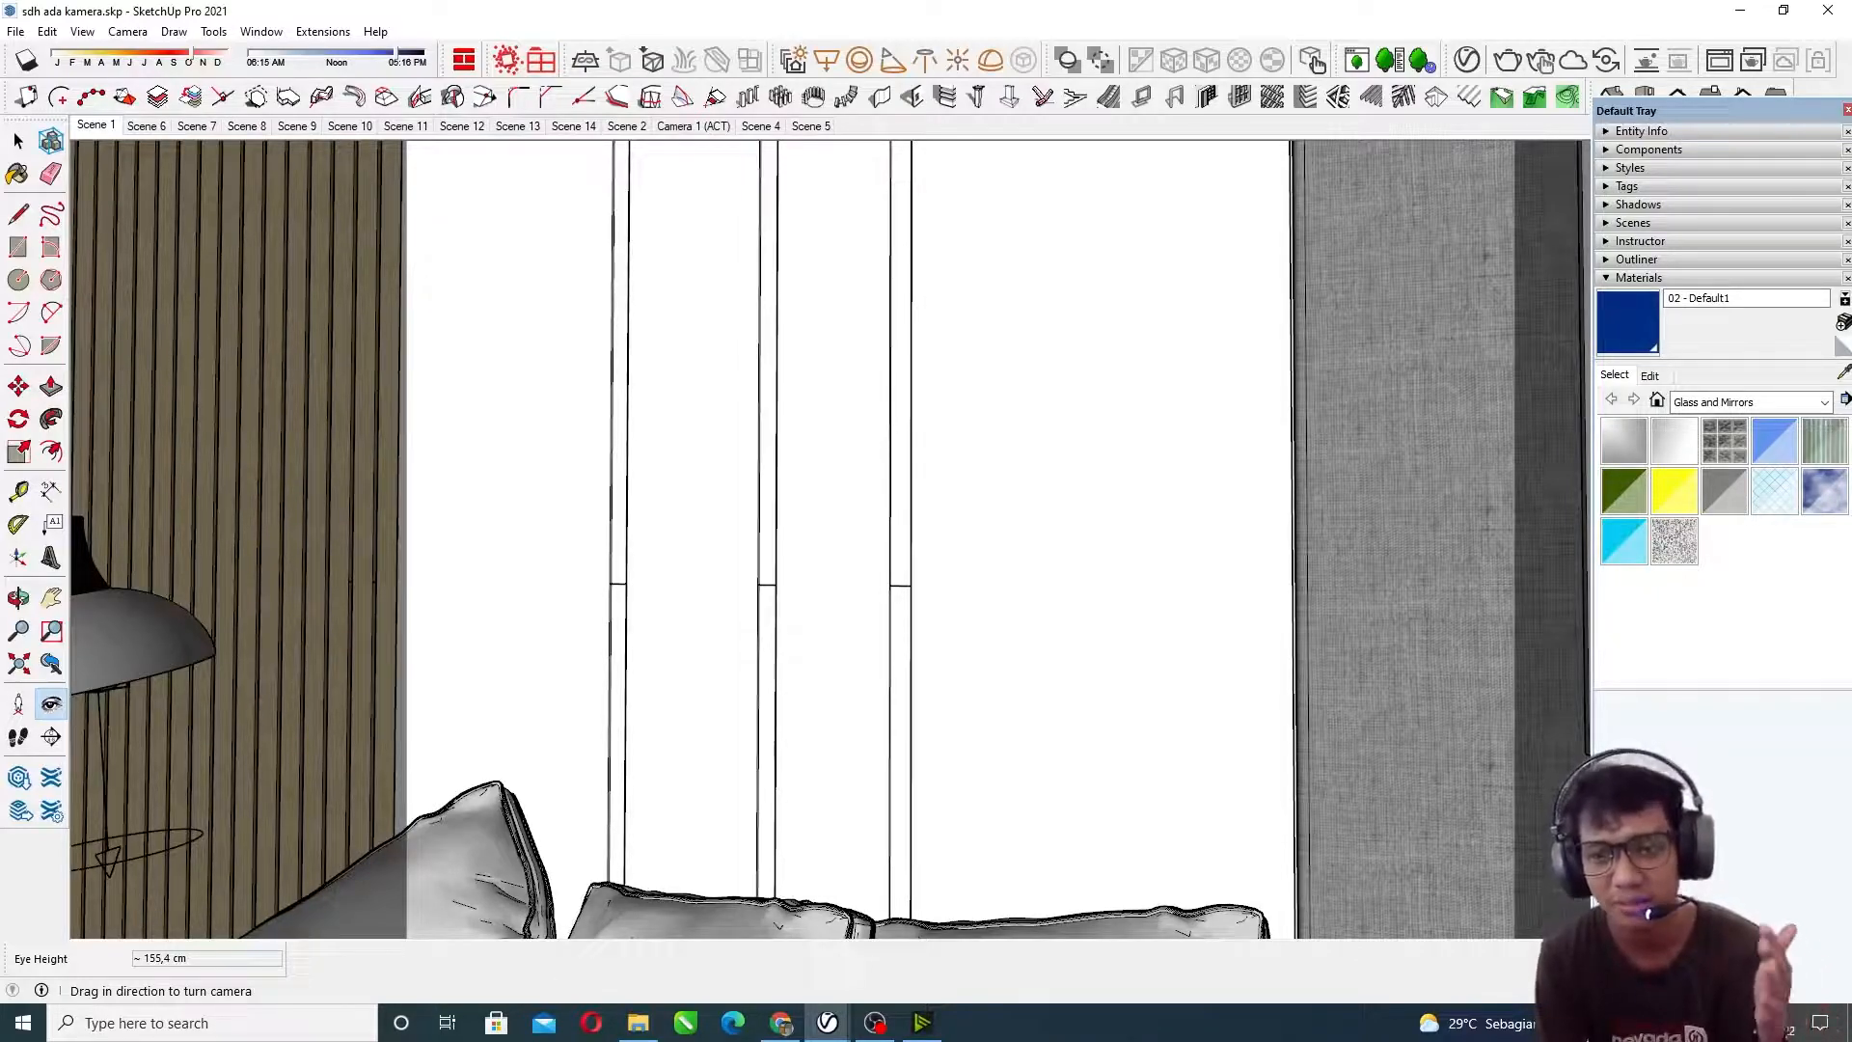
Step: Sample the Porcelain - White material from the white wall panel behind the sofa with the Paint Bucket
key(b)
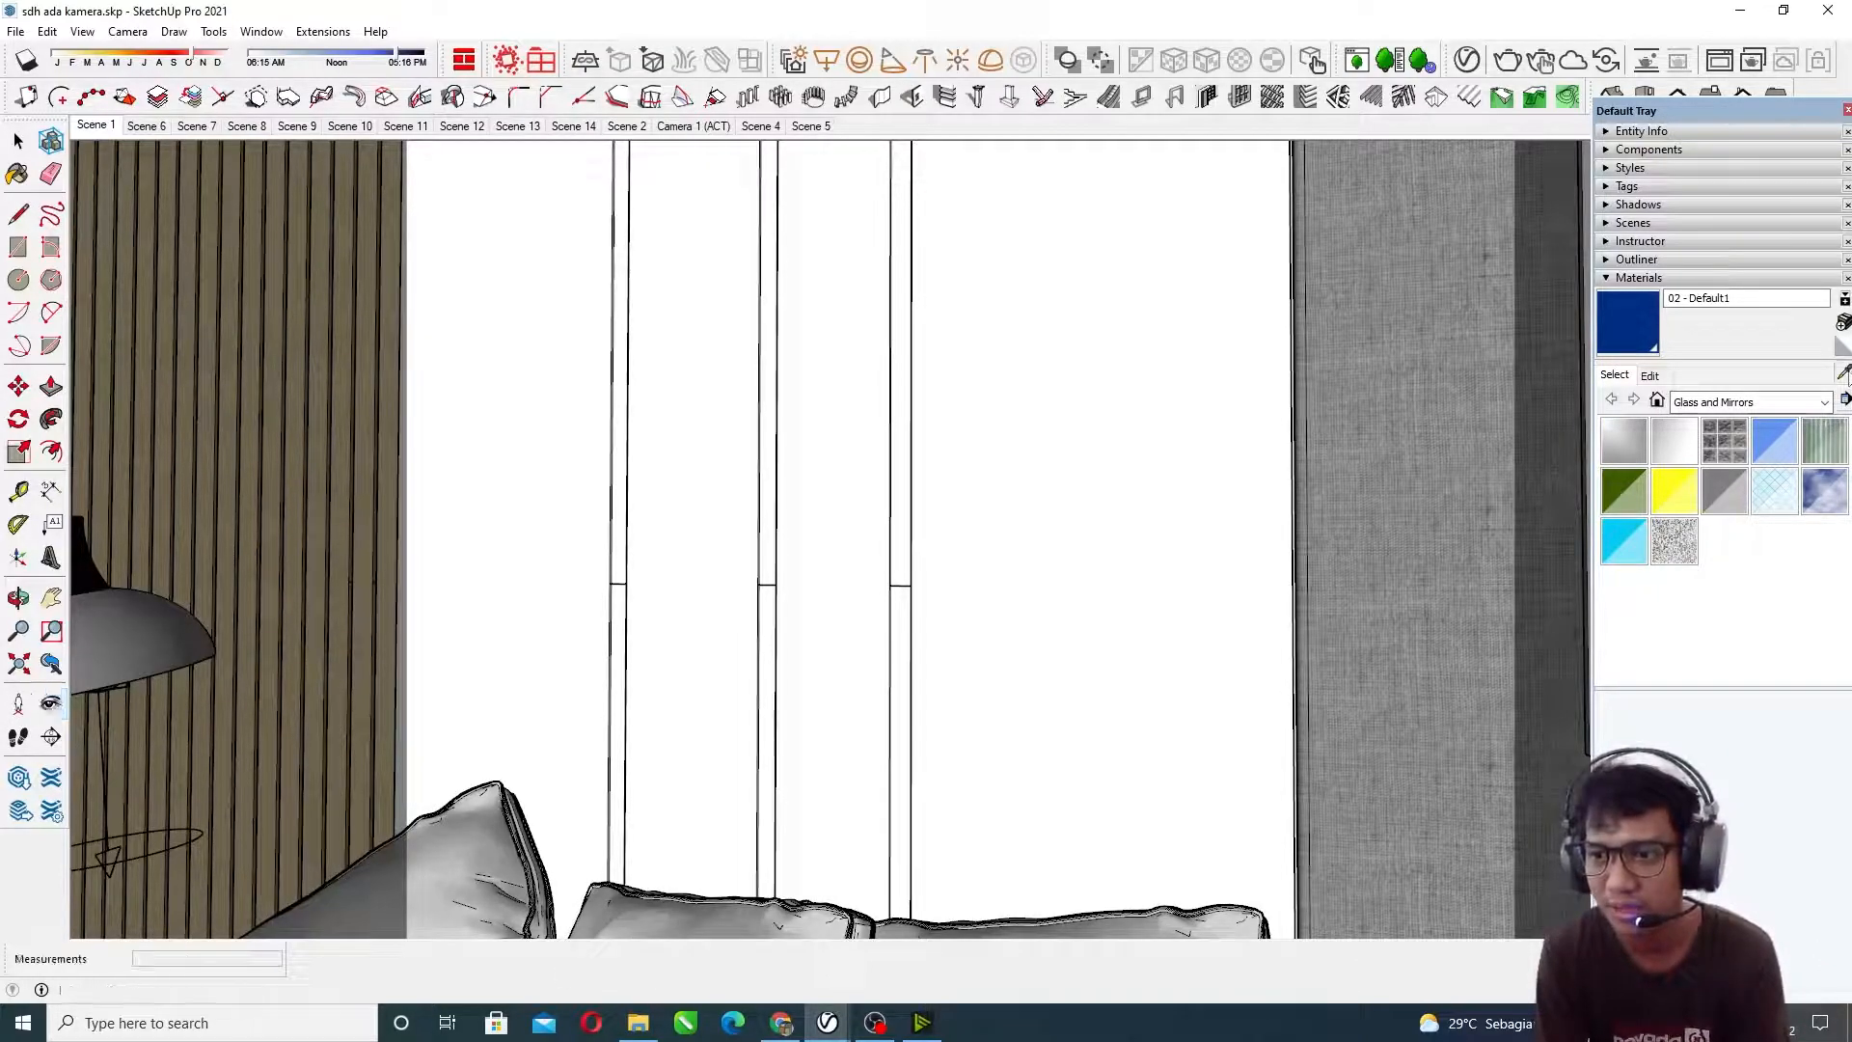
alt+click(1209, 434)
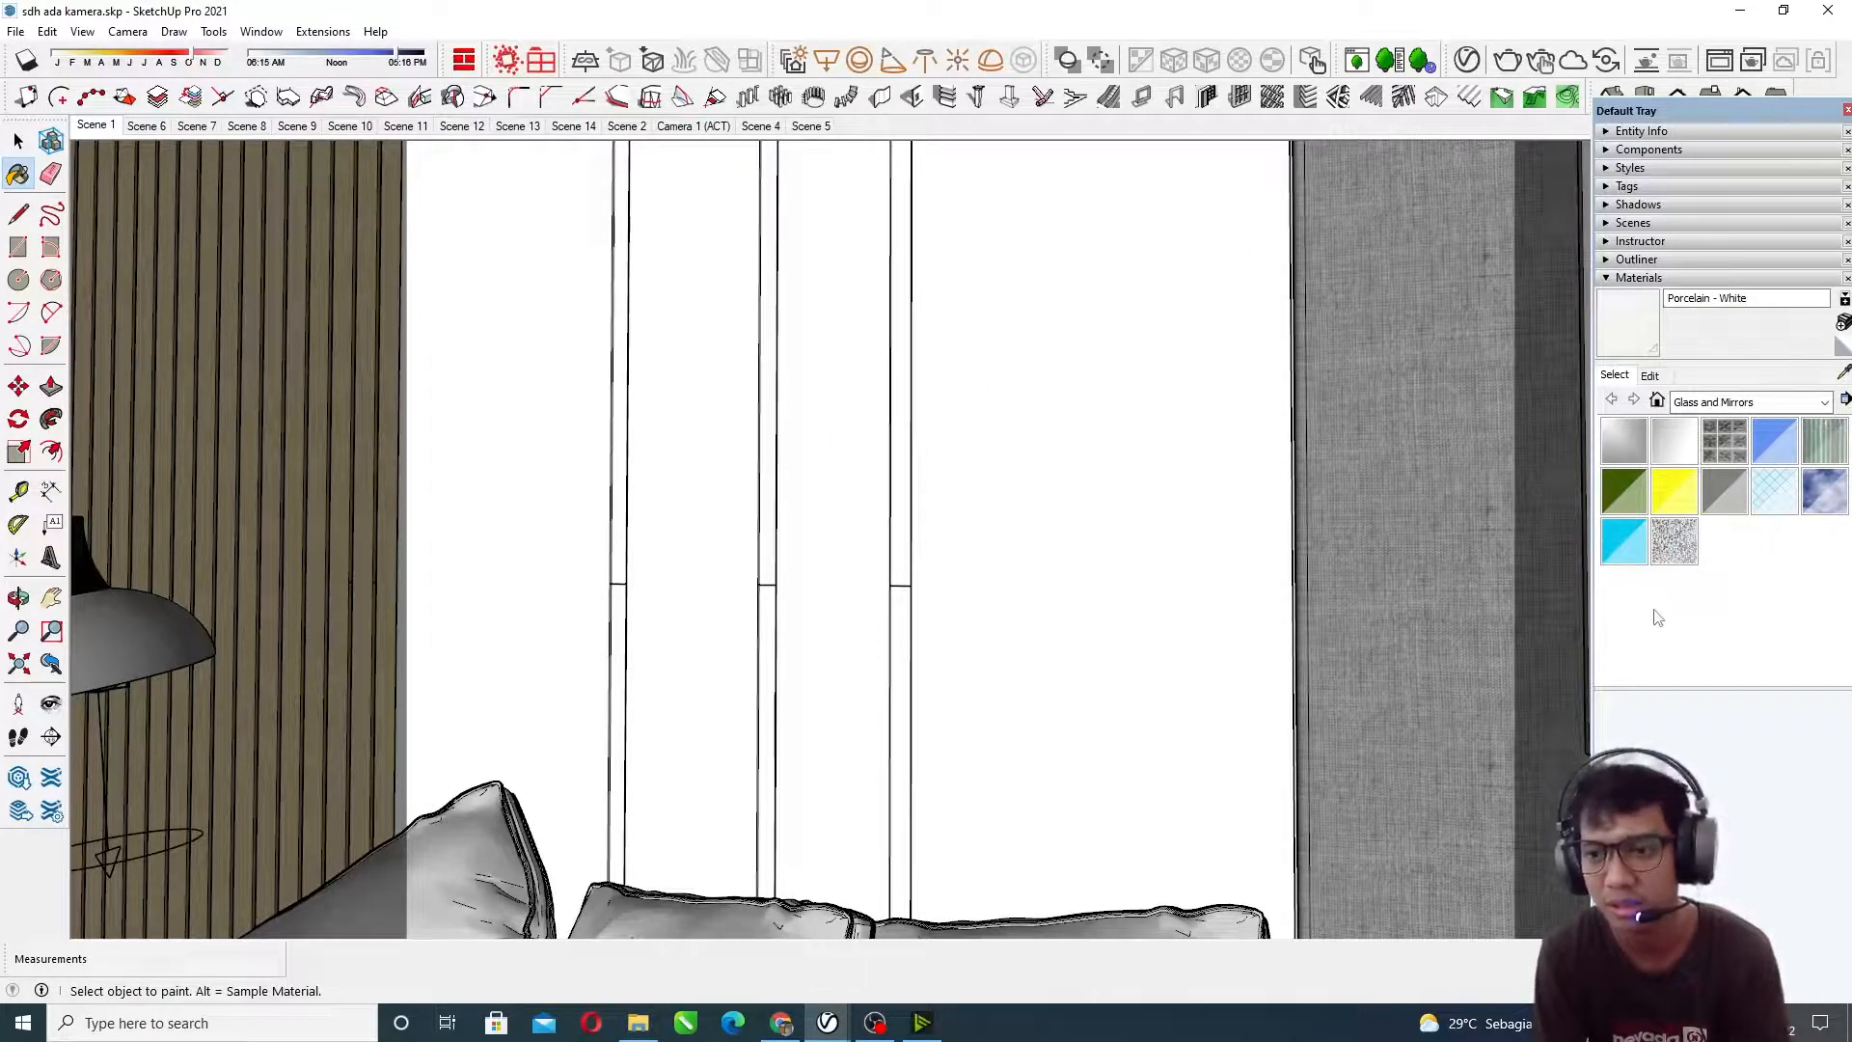
click(1826, 405)
click(1825, 403)
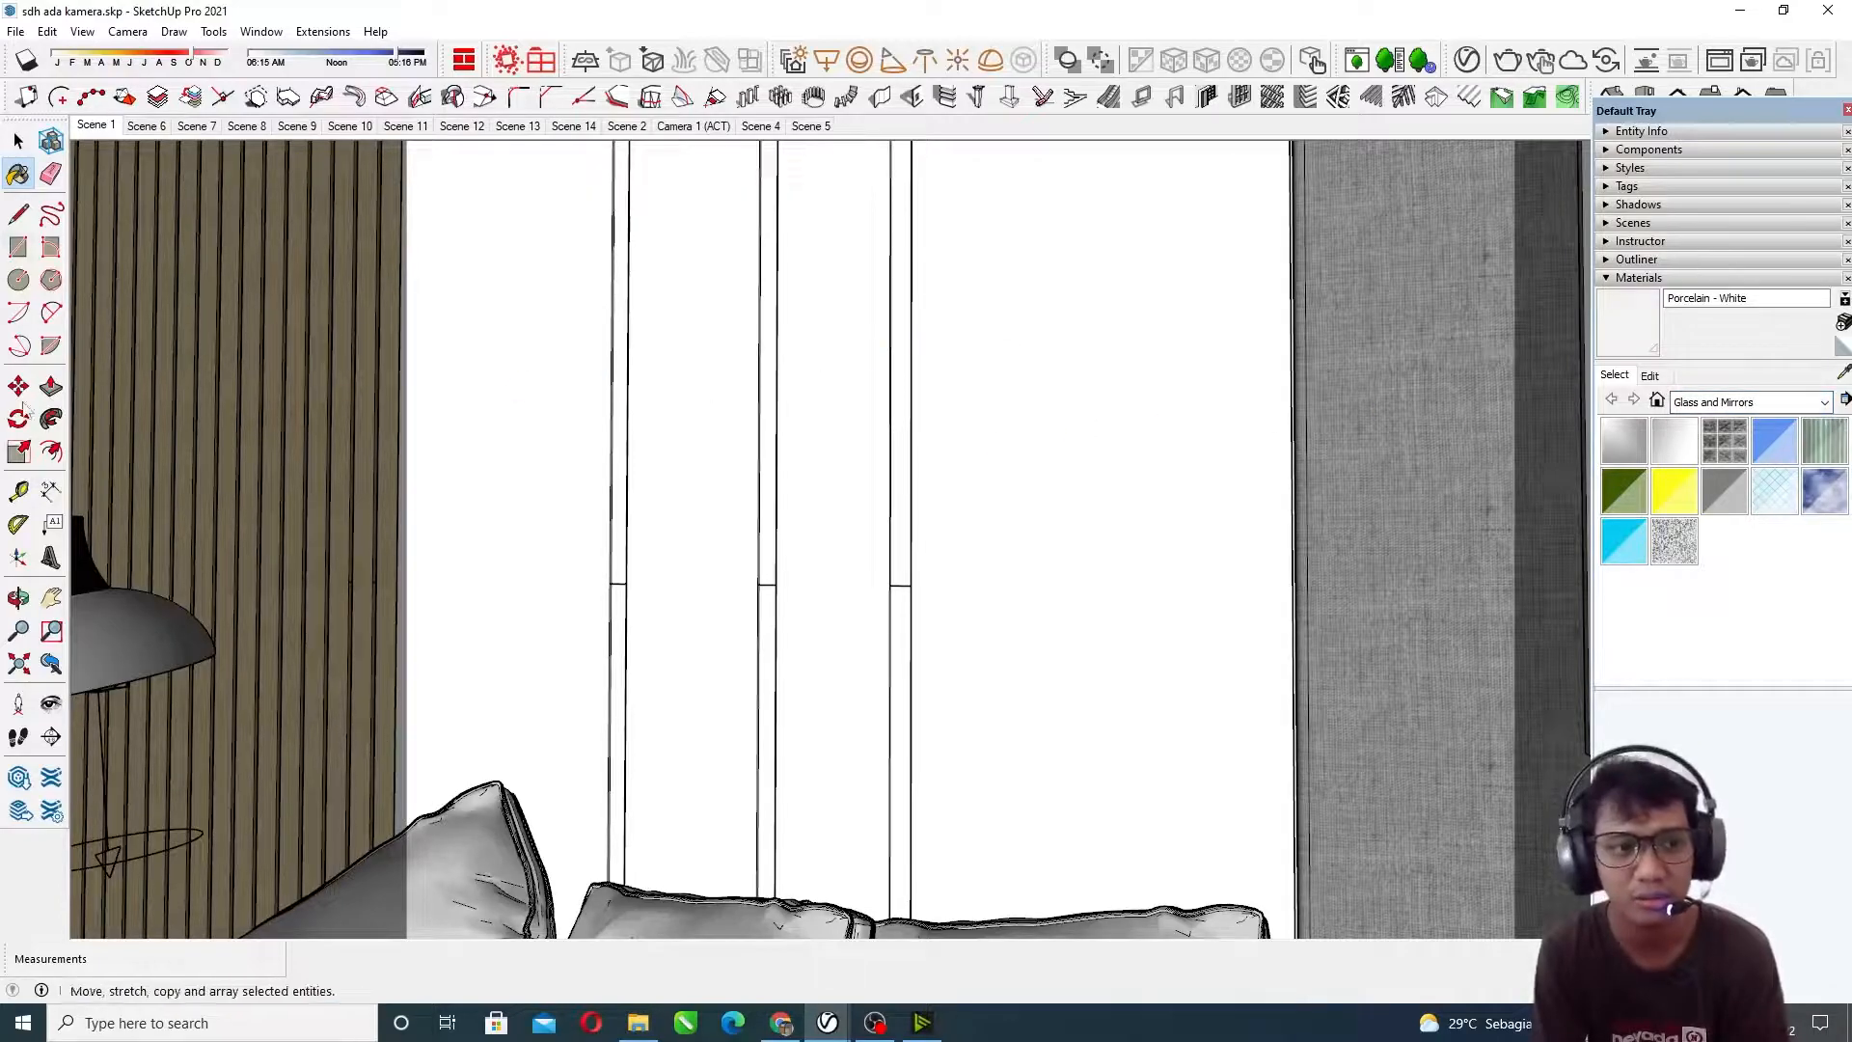
Step: Look around the white wall panel behind the sofa, examining its vertical strips and its edges towards the slatted and grey fabric walls
click(50, 702)
drag(686, 463, 711, 293)
drag(779, 168, 622, 470)
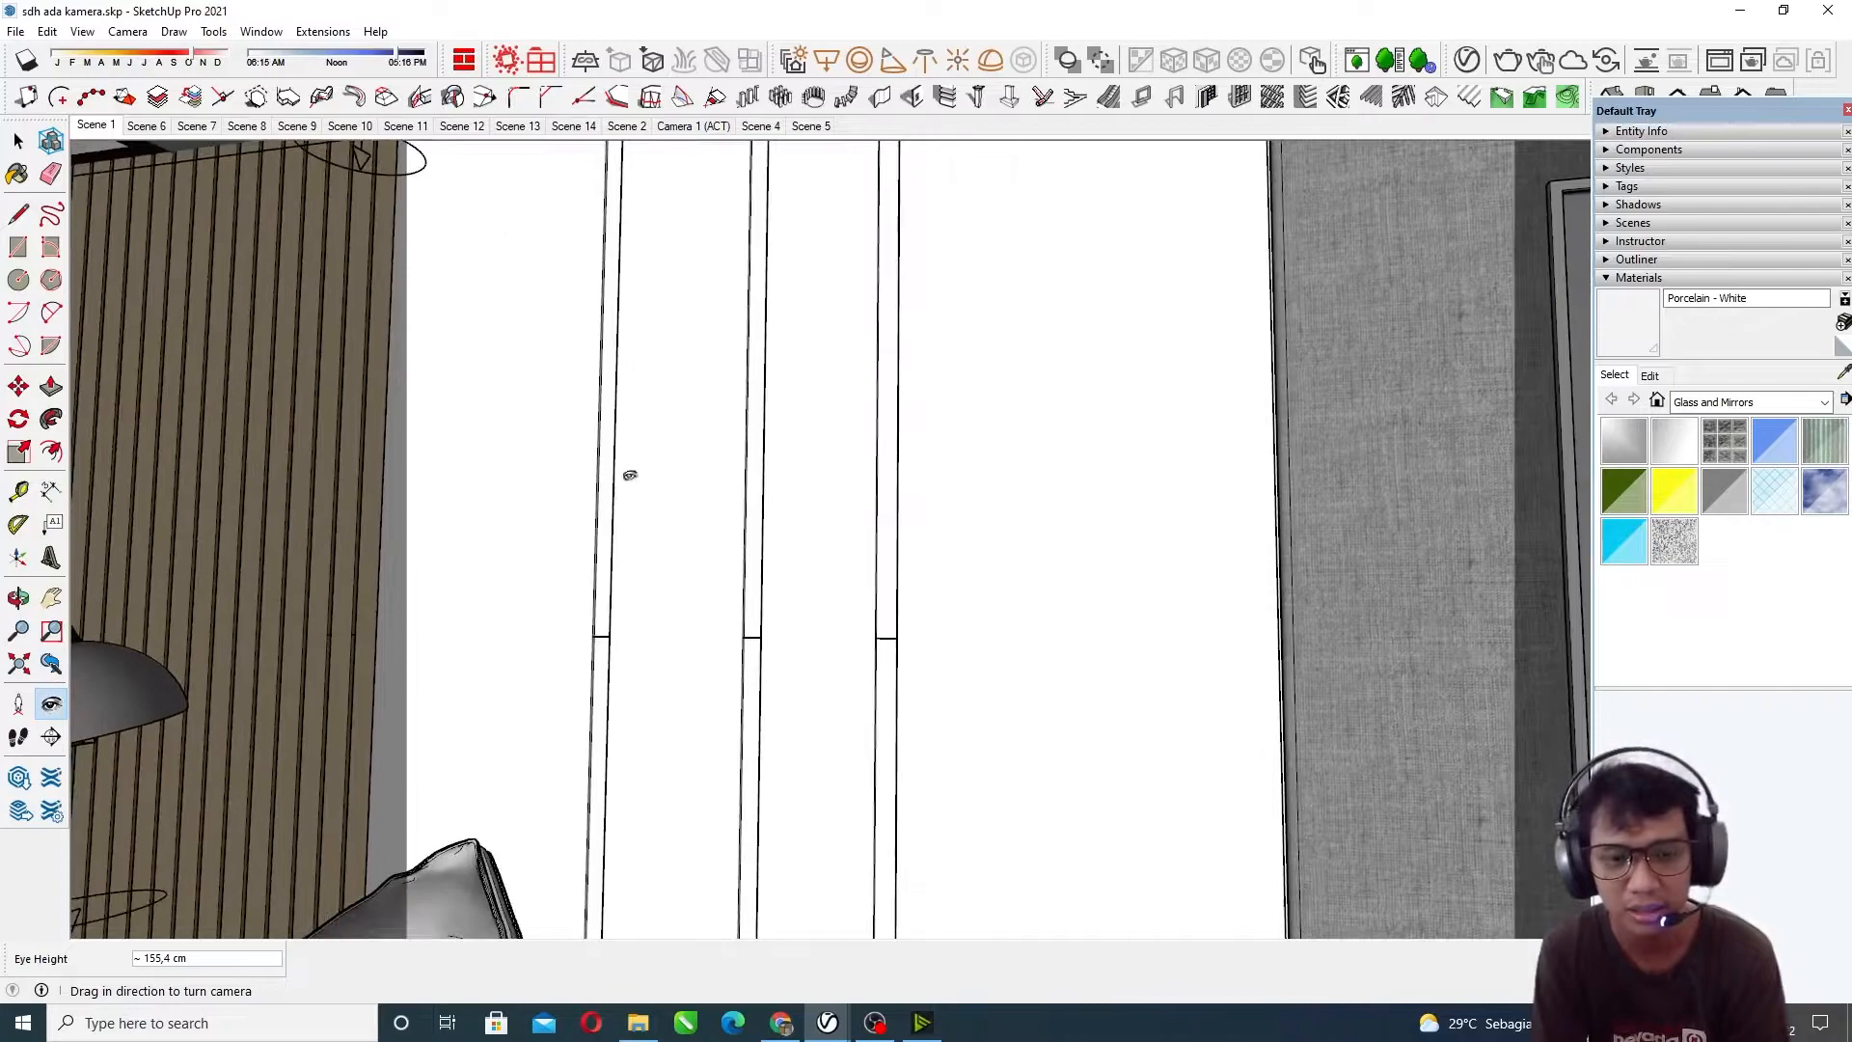
middle_drag(854, 557, 798, 556)
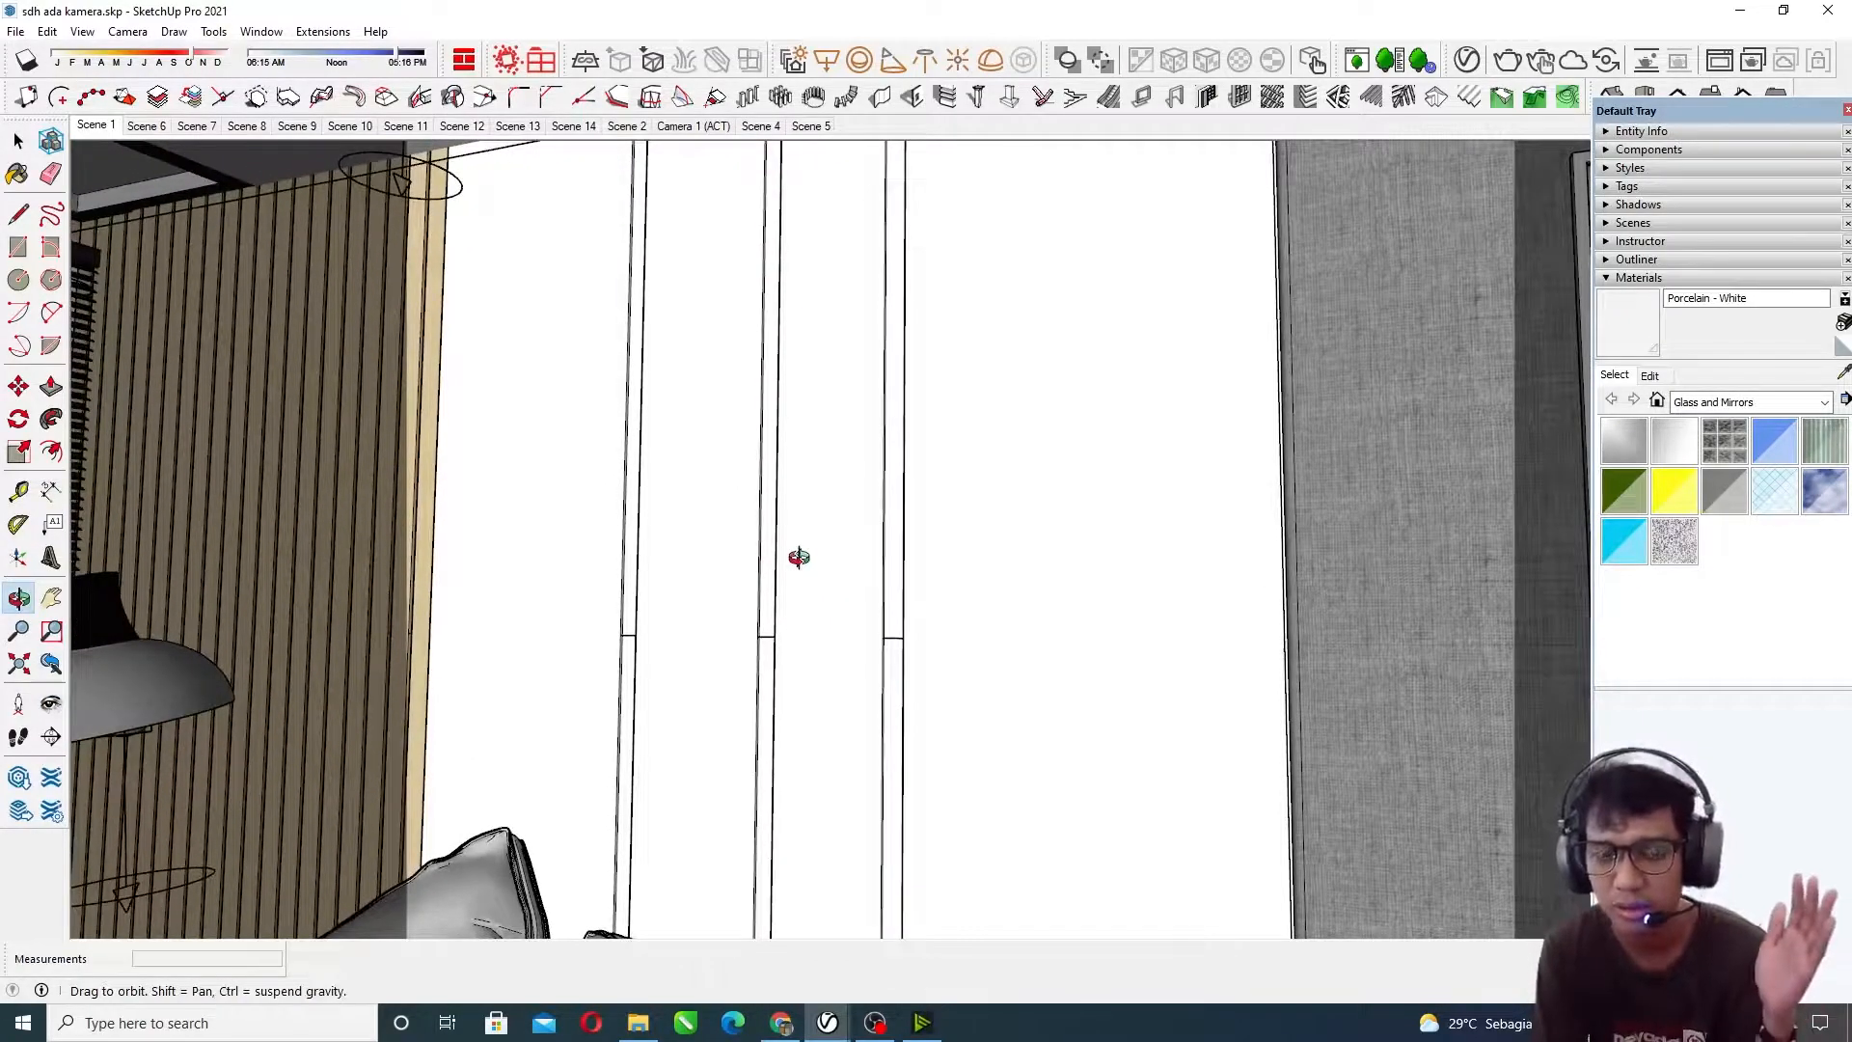
drag(891, 321, 894, 402)
middle_drag(1015, 500, 1004, 508)
drag(912, 523, 920, 464)
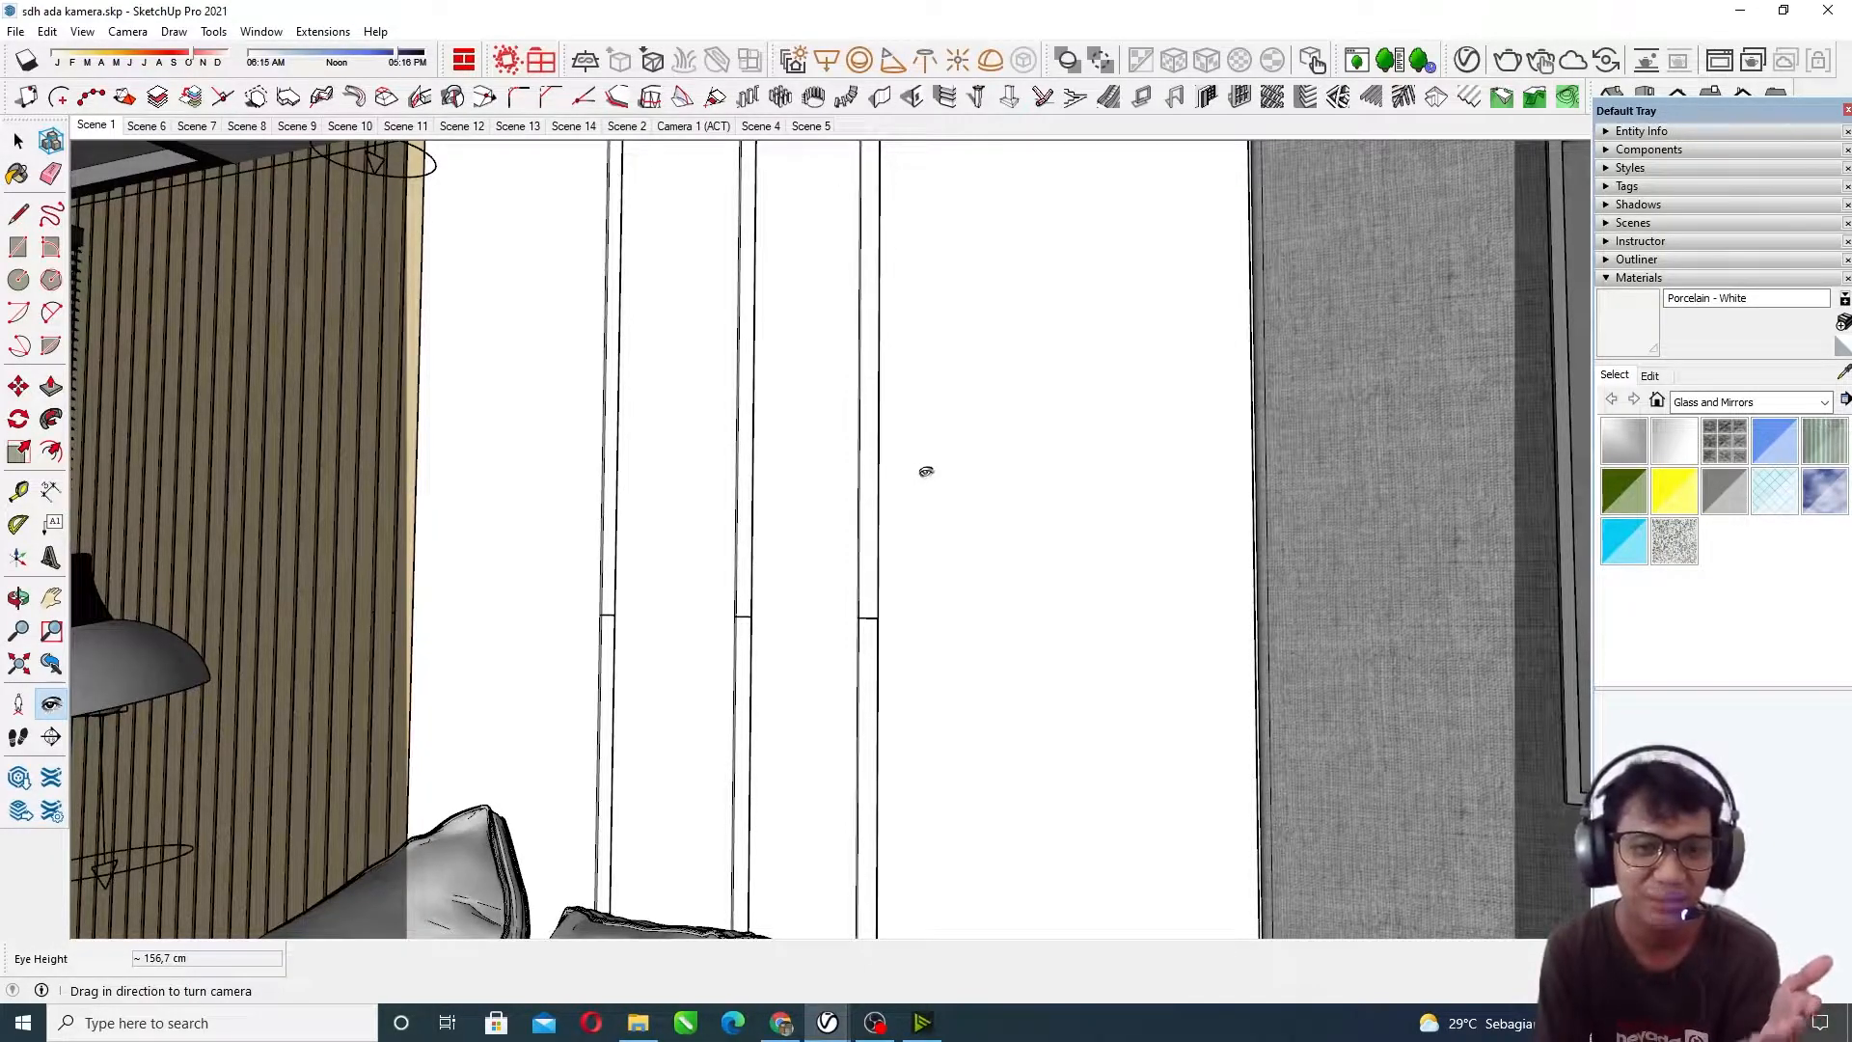
scroll(829, 487, down, 1)
drag(937, 390, 924, 416)
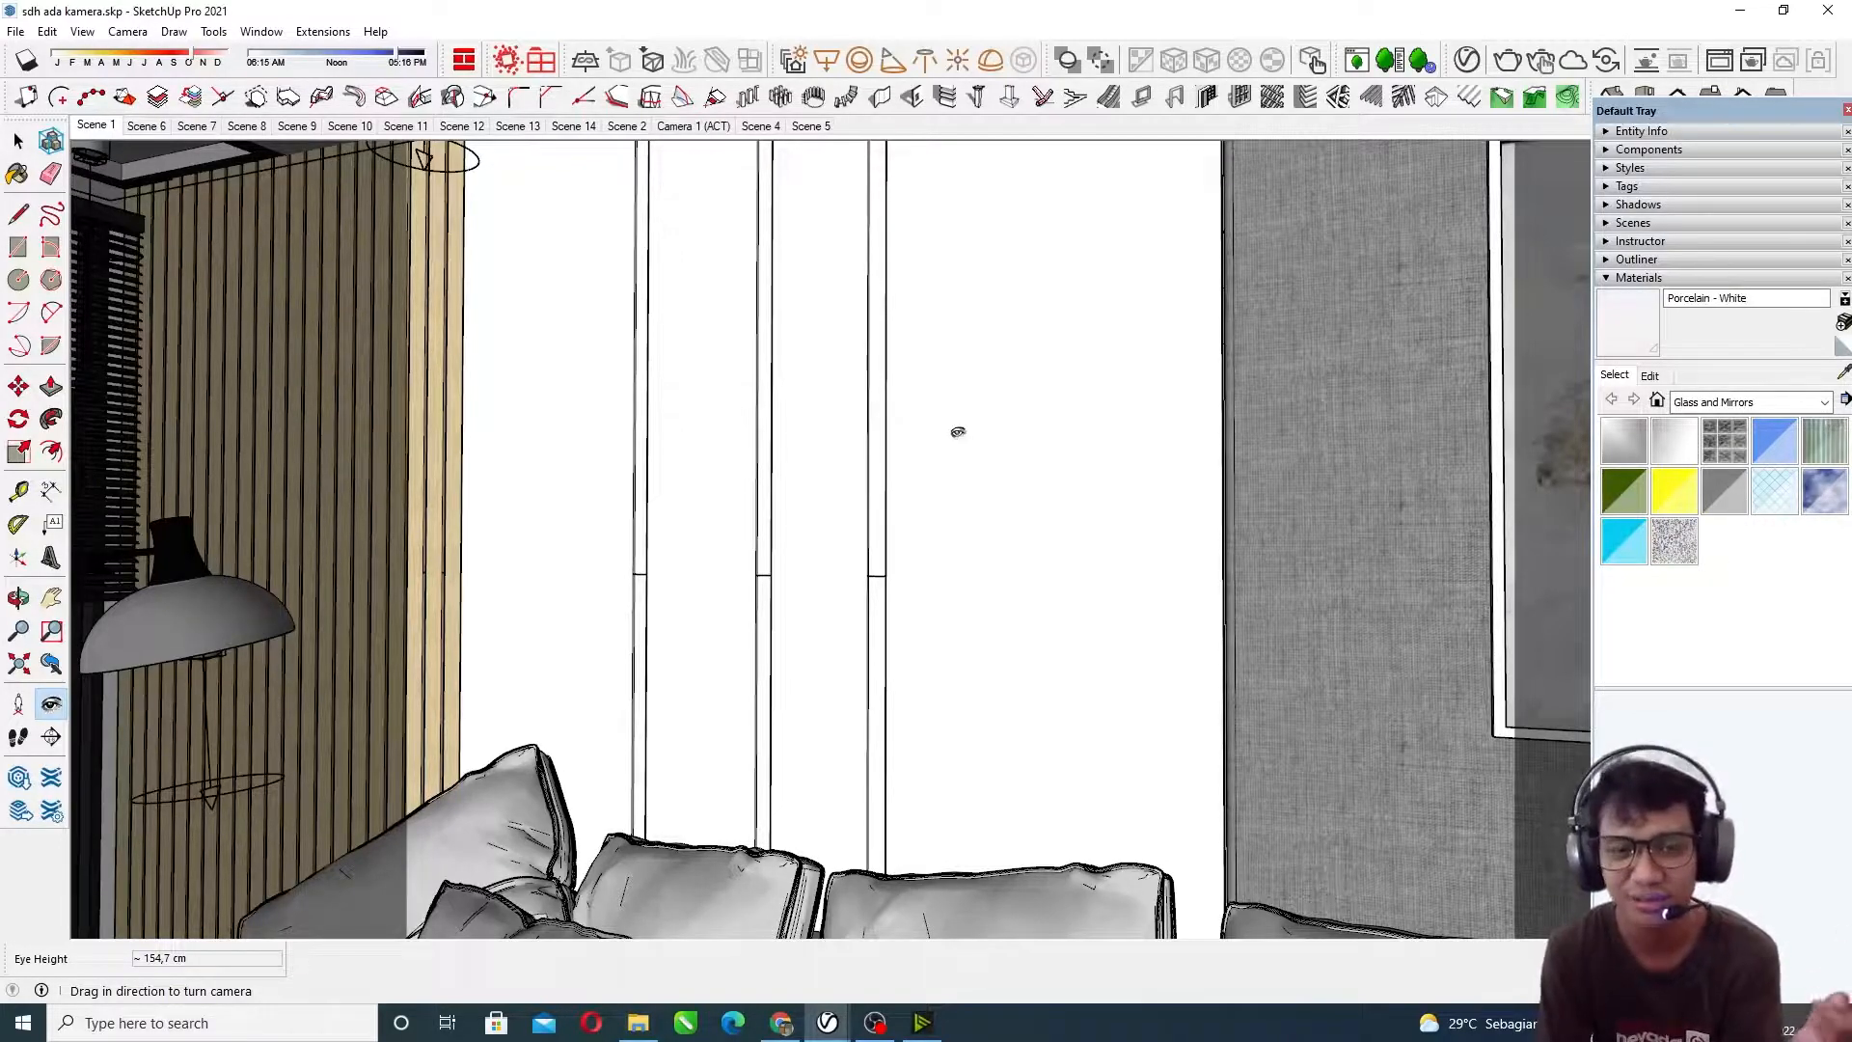
middle_drag(934, 428, 911, 424)
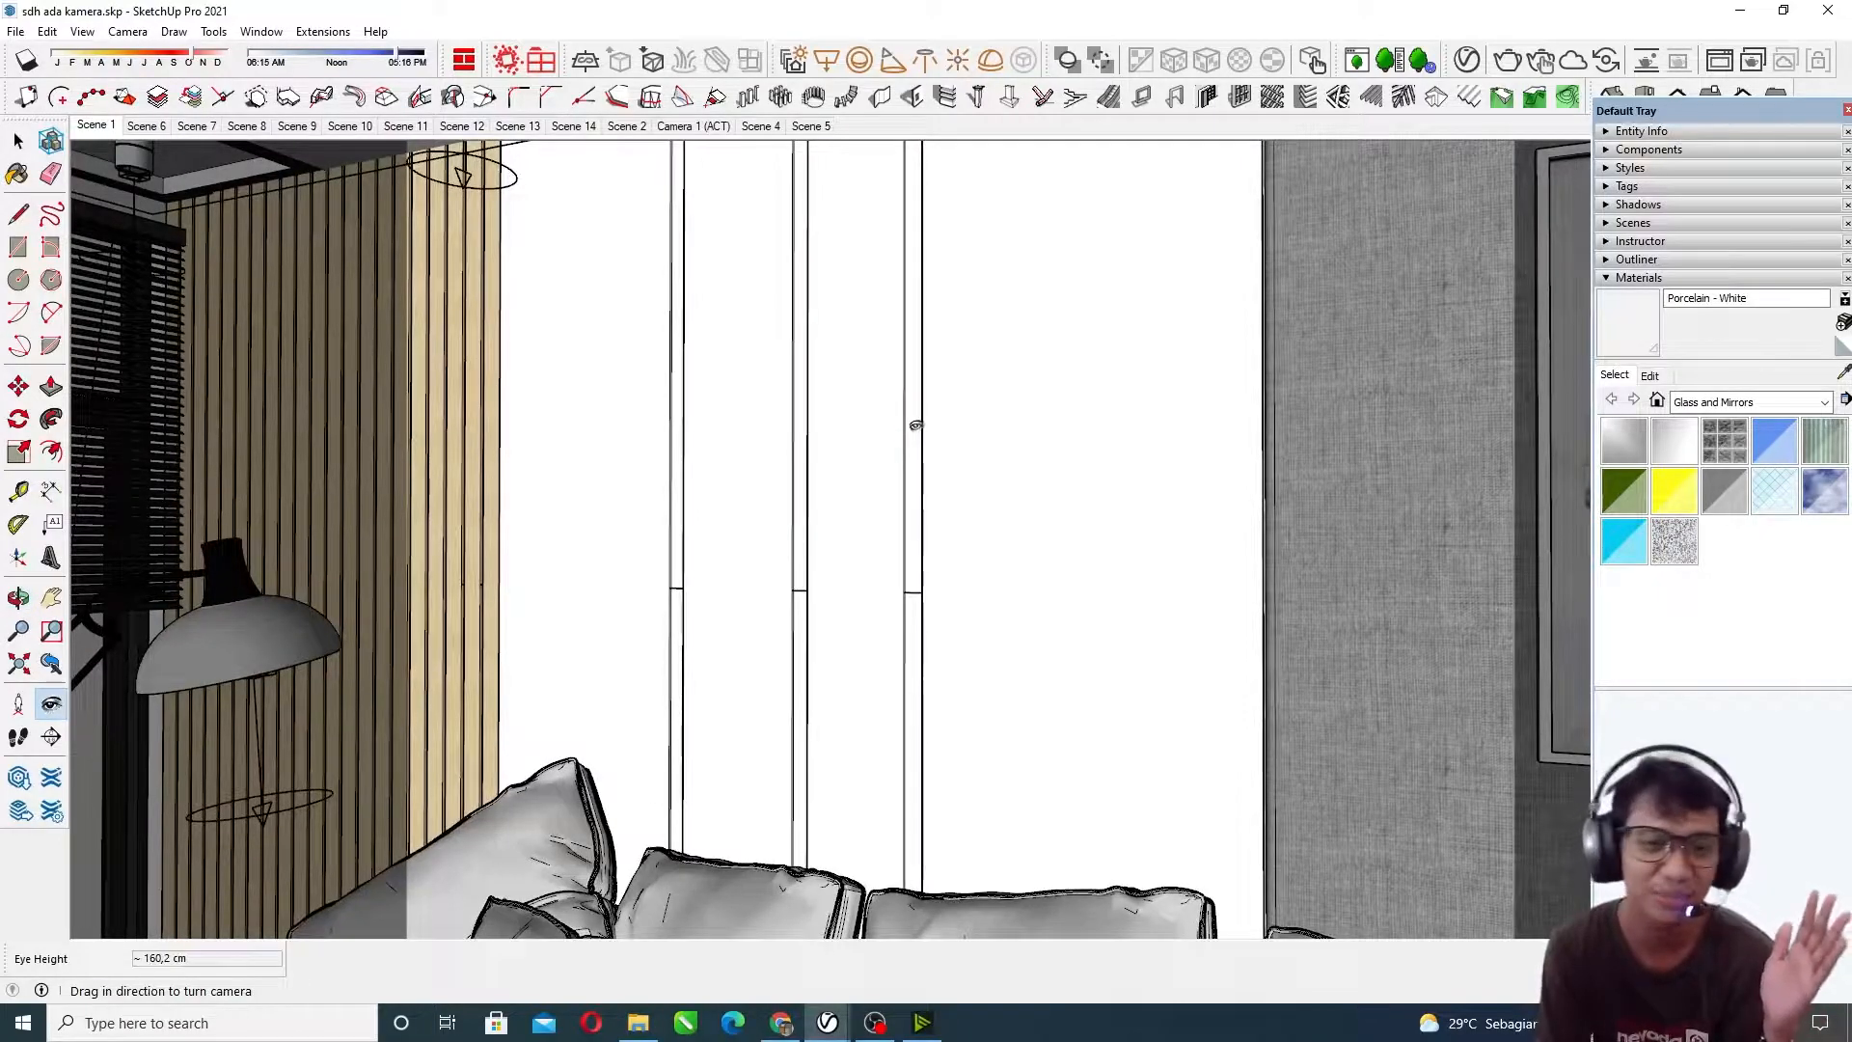
drag(922, 428, 967, 463)
mouse_move(854, 533)
middle_down()
mouse_move(1021, 454)
mouse_move(975, 434)
mouse_move(921, 451)
middle_up()
Step: Examine how the white wall panel sits with the sofa, floor lamp, slatted panel and tree painting from farther back
scroll(893, 434, down, 5)
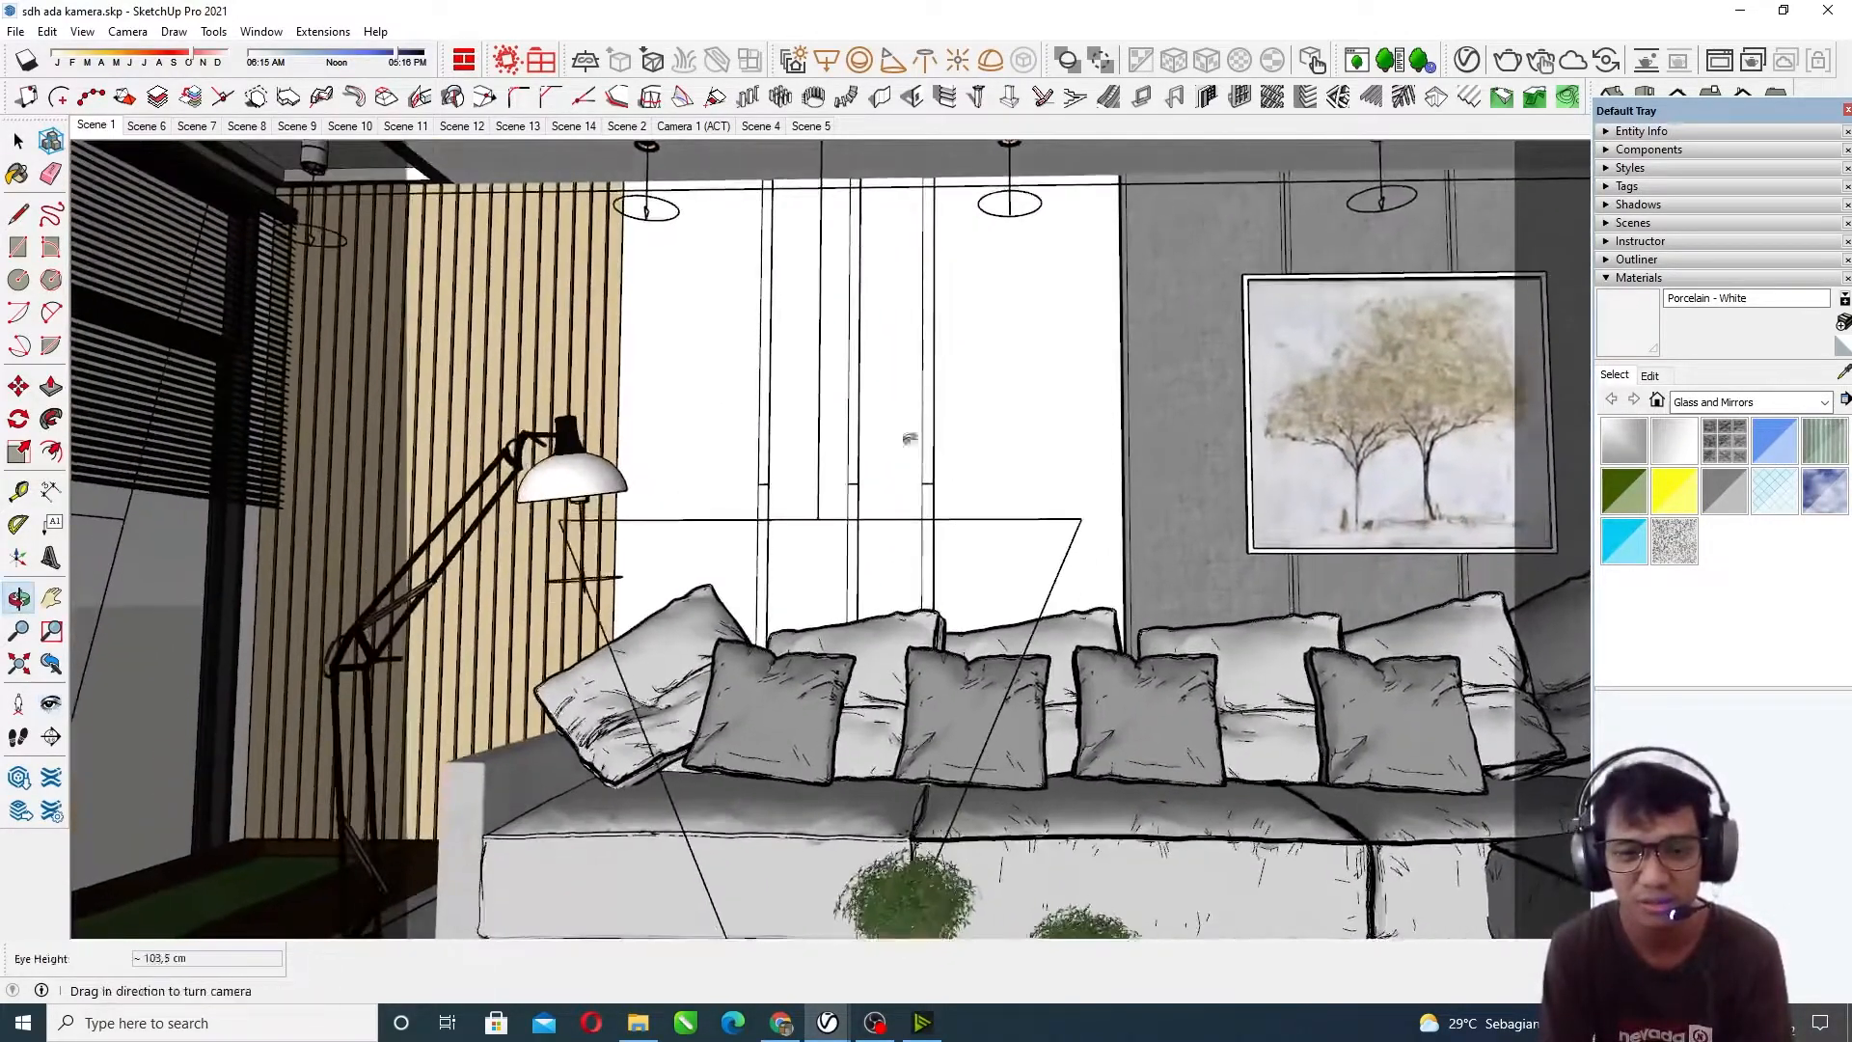
scroll(852, 386, down, 3)
drag(880, 350, 885, 417)
middle_drag(885, 417, 905, 322)
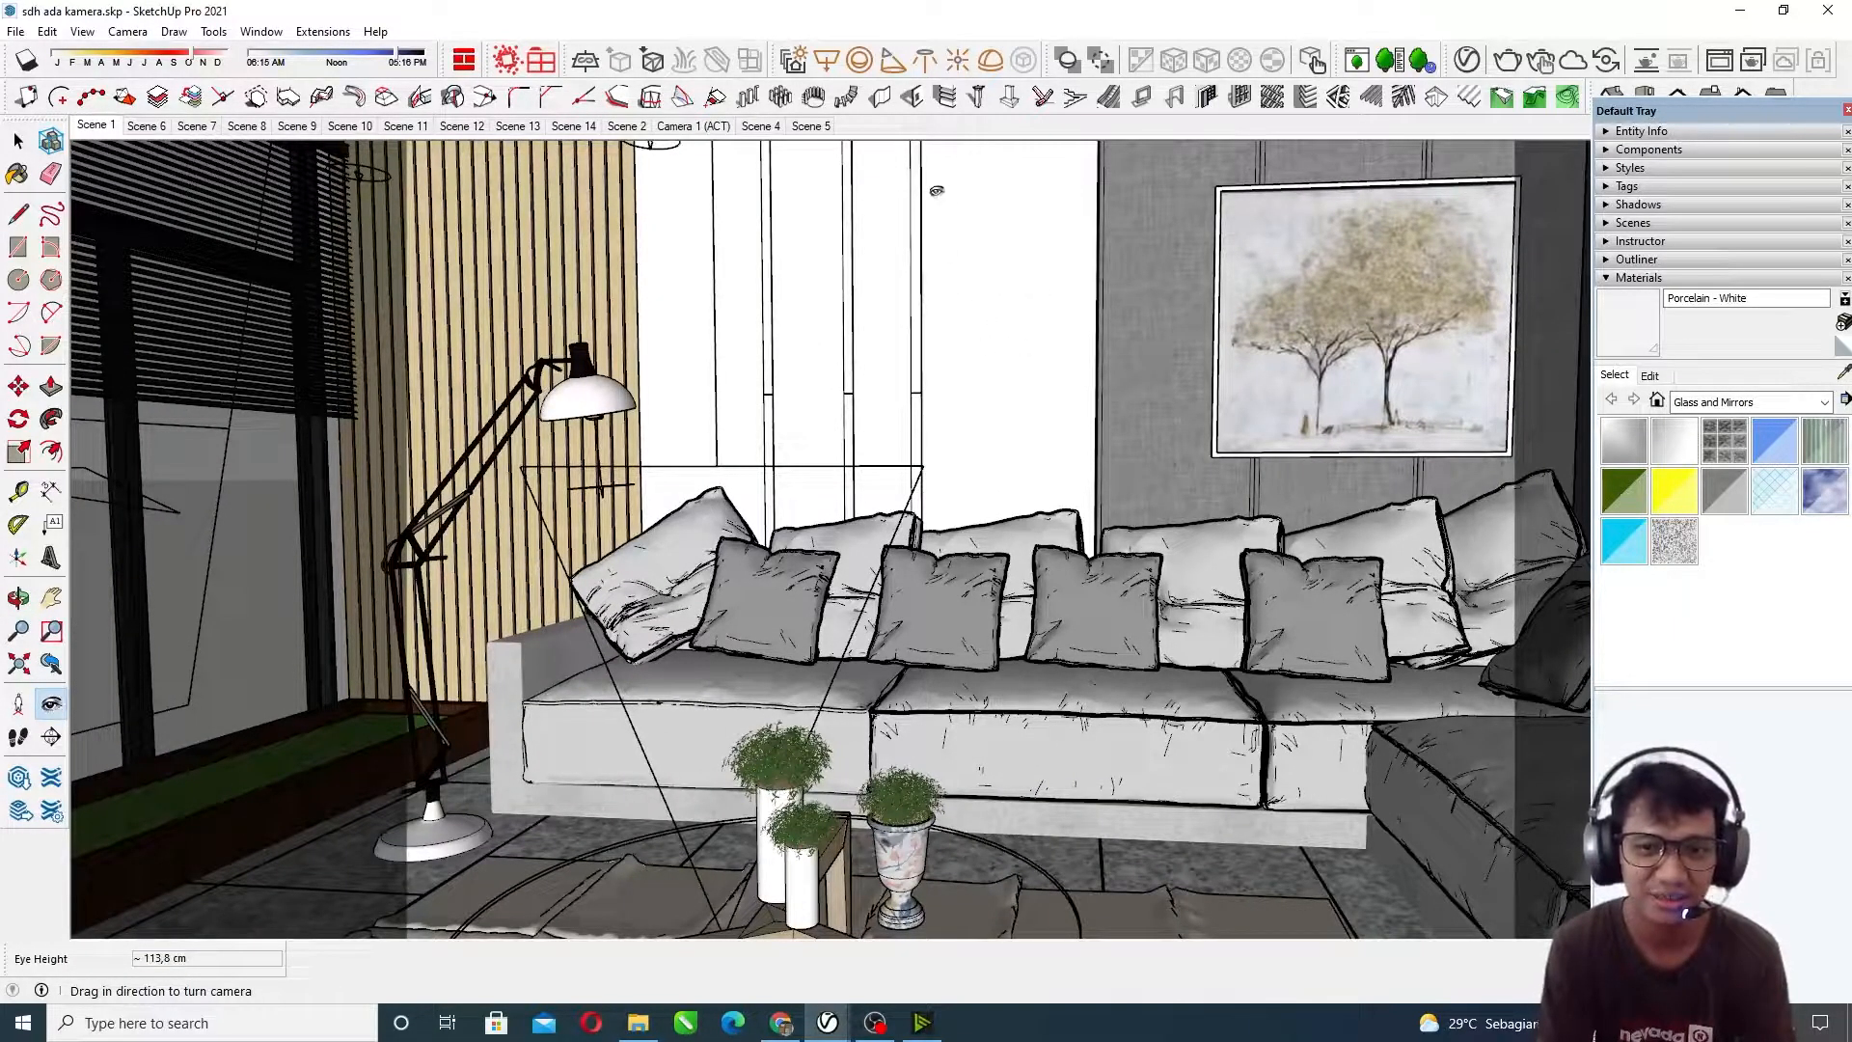
middle_drag(917, 308, 880, 343)
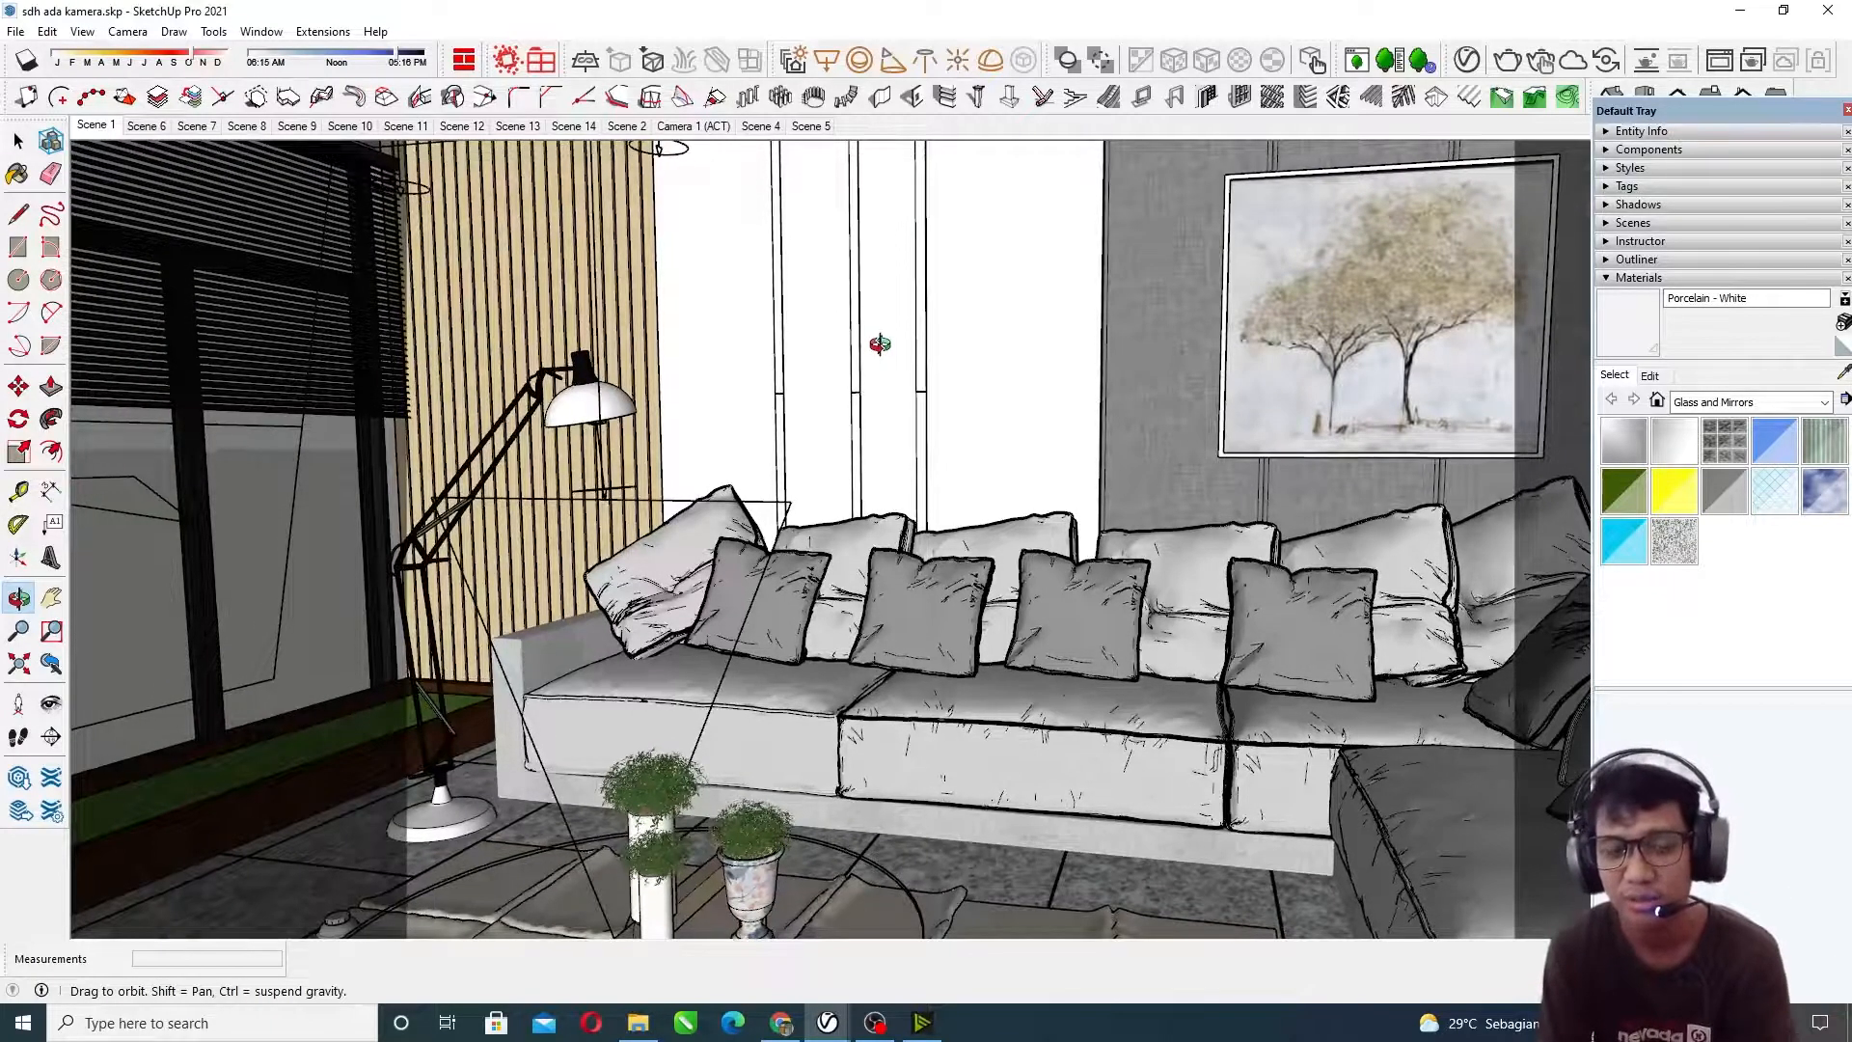
middle_drag(879, 343, 898, 362)
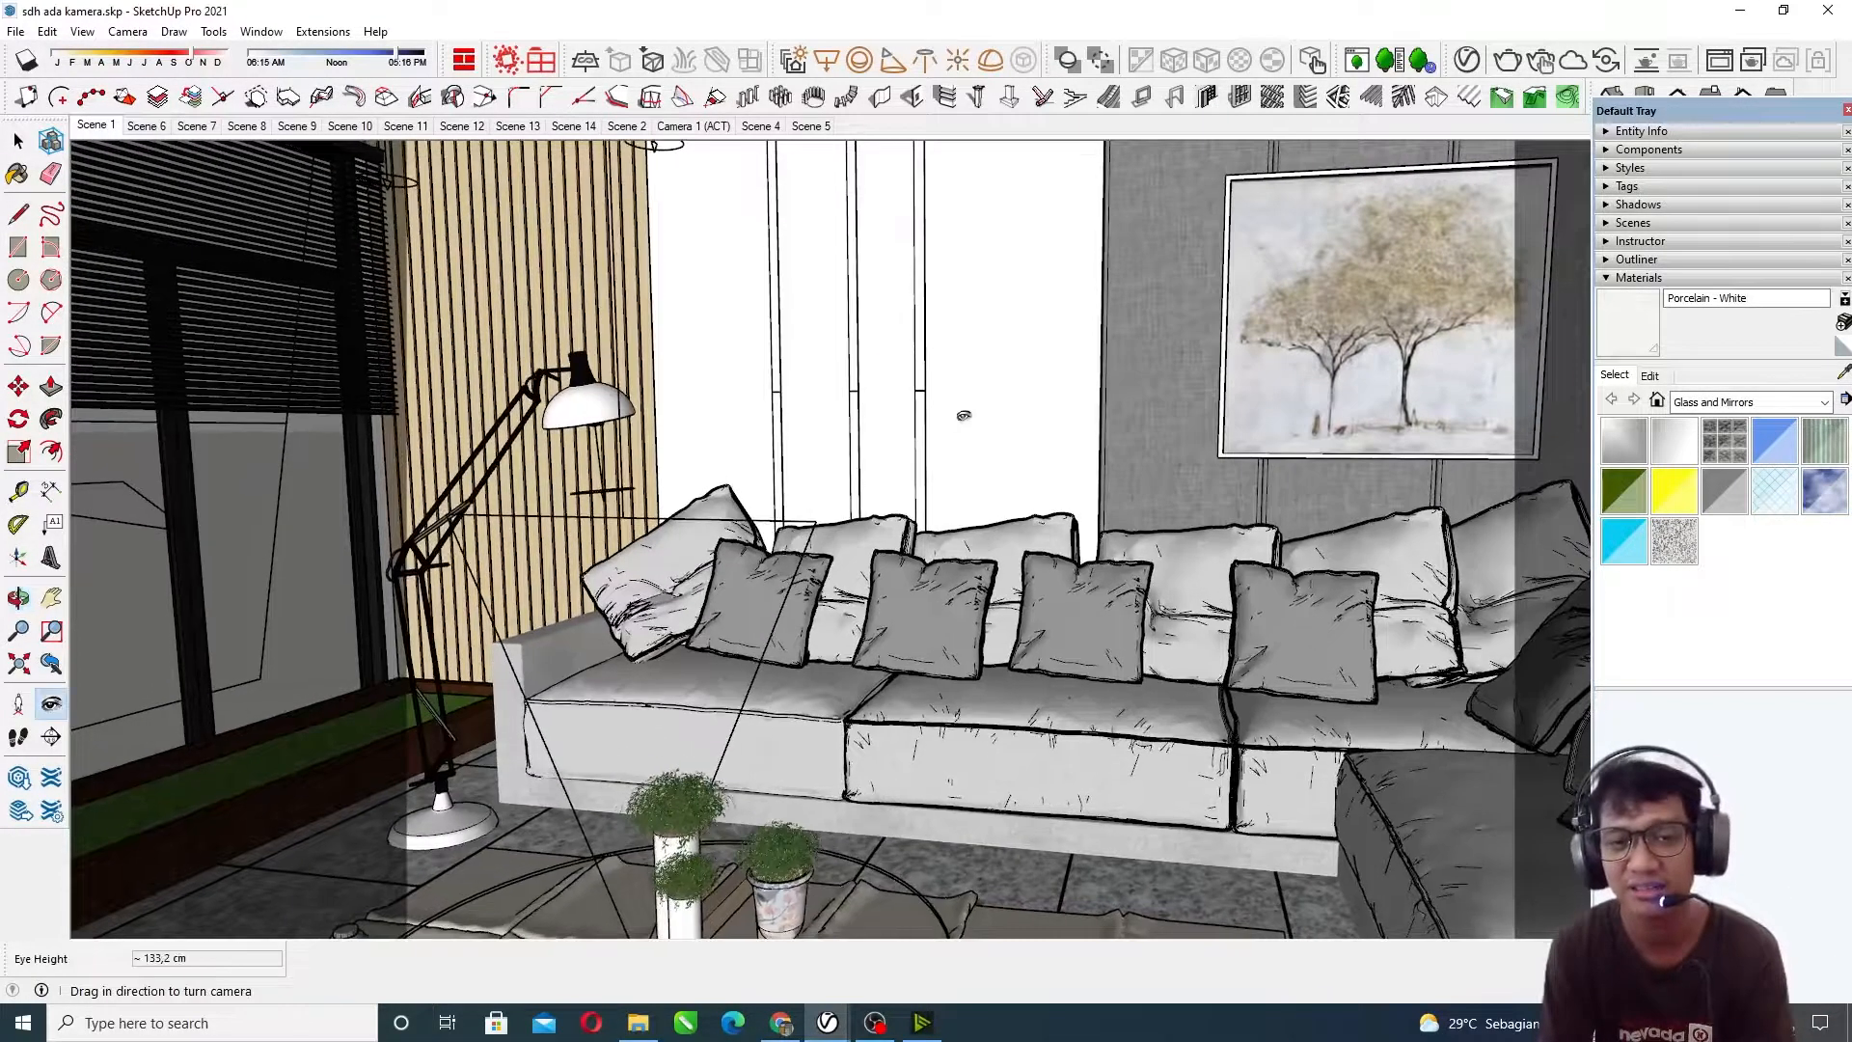
drag(963, 409, 945, 365)
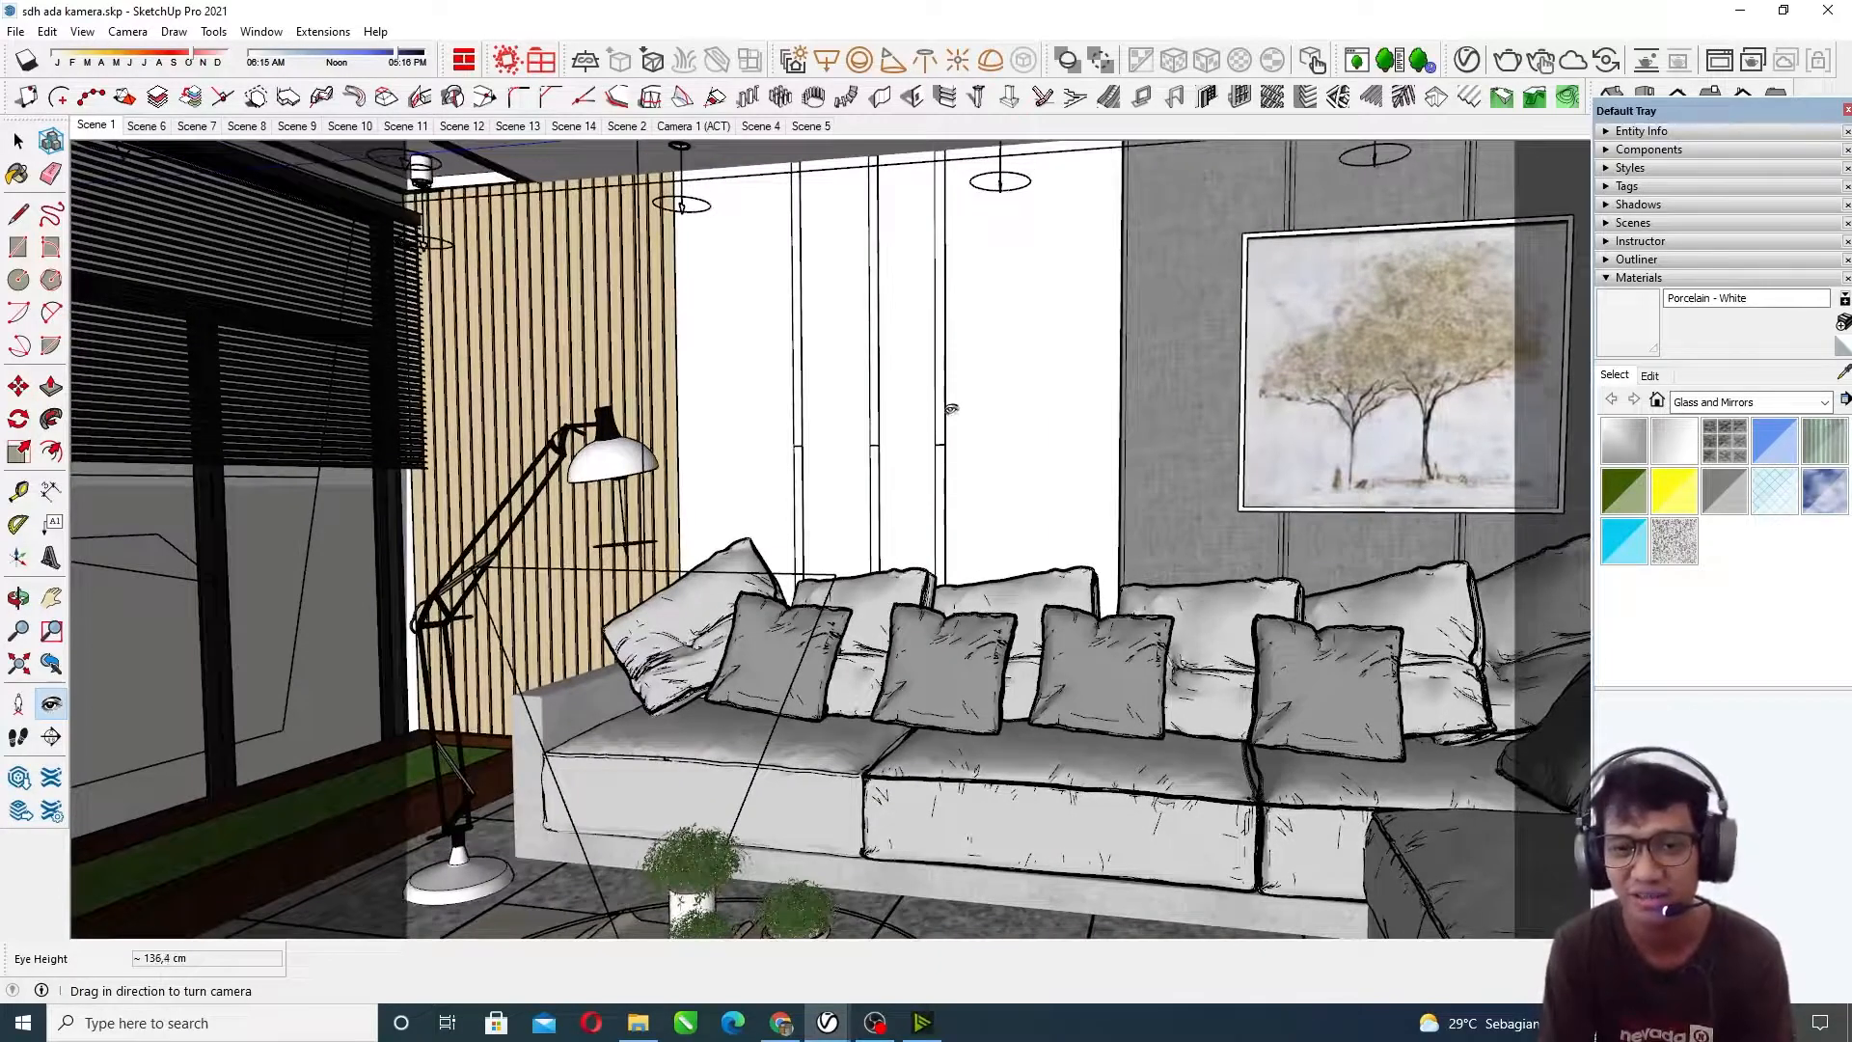
scroll(951, 408, up, 3)
scroll(739, 402, down, 2)
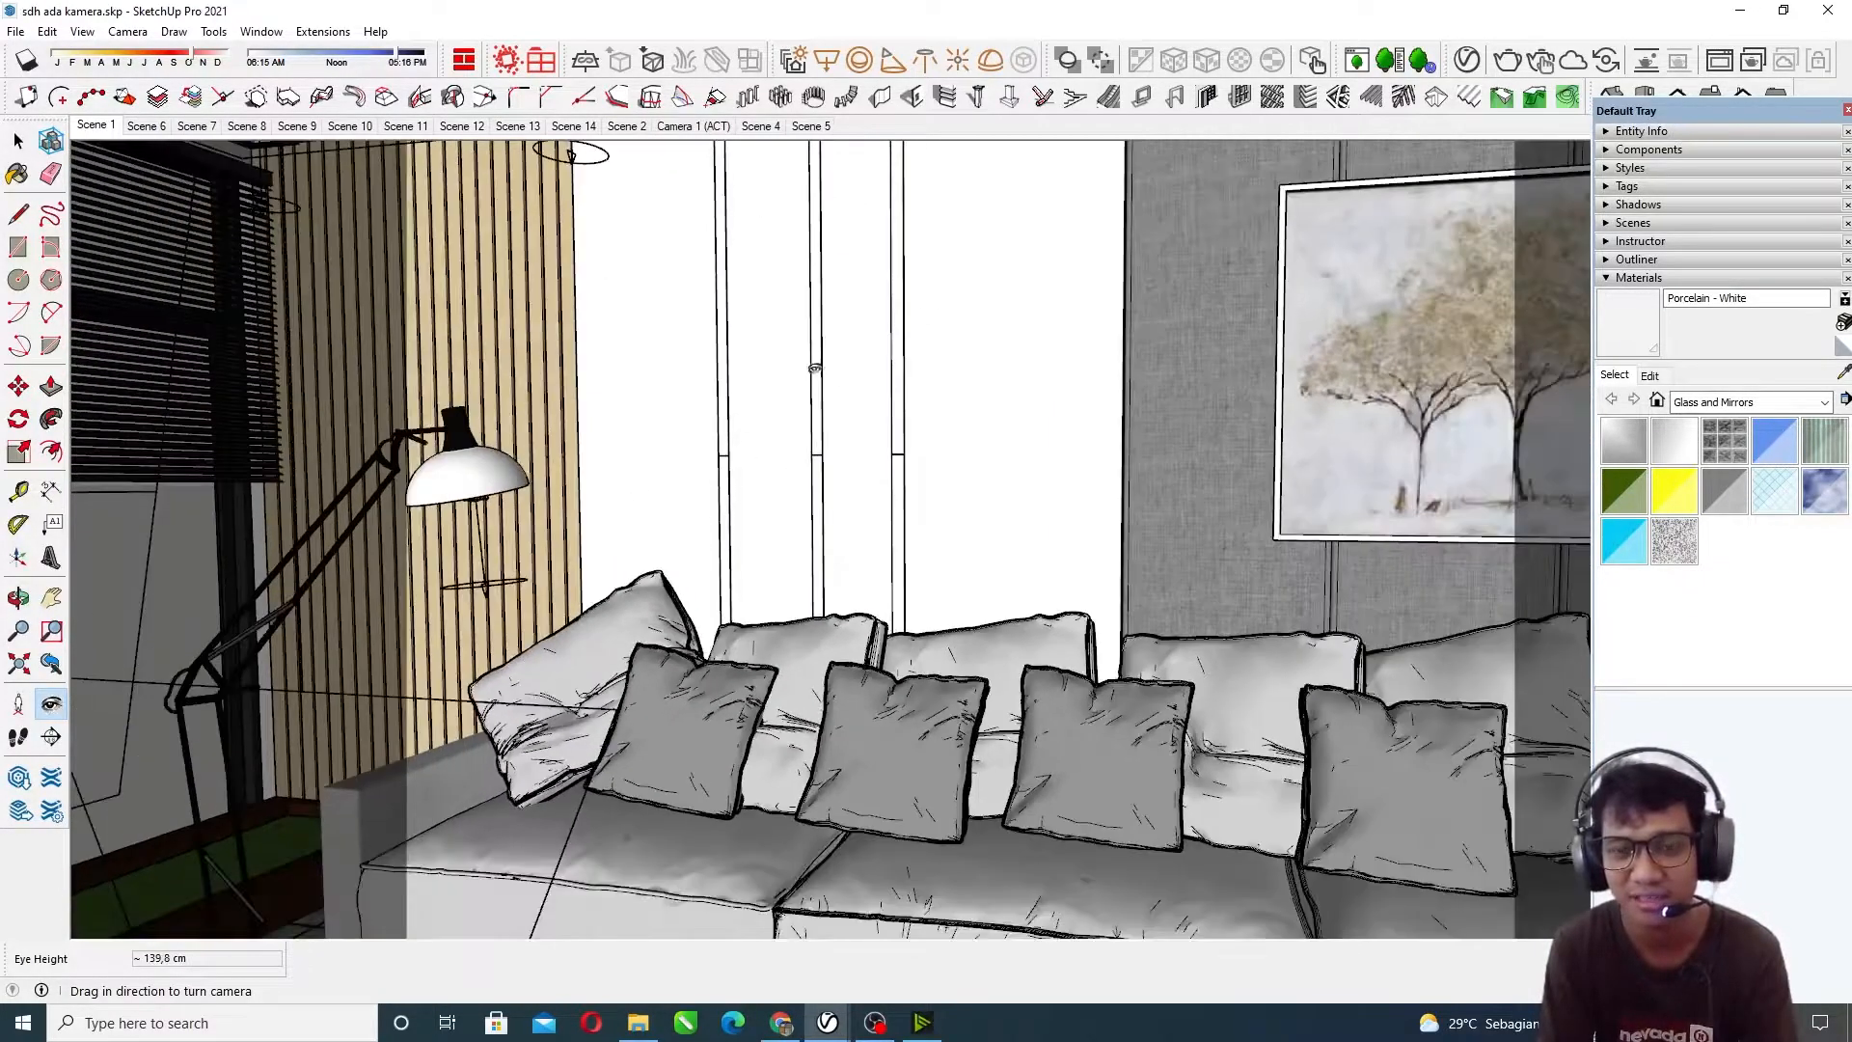
Step: Examine the grey fabric wall texture beside the framed tree painting from close up
middle_drag(686, 351, 1214, 367)
drag(1215, 366, 1254, 344)
middle_drag(687, 345, 776, 385)
scroll(567, 333, up, 5)
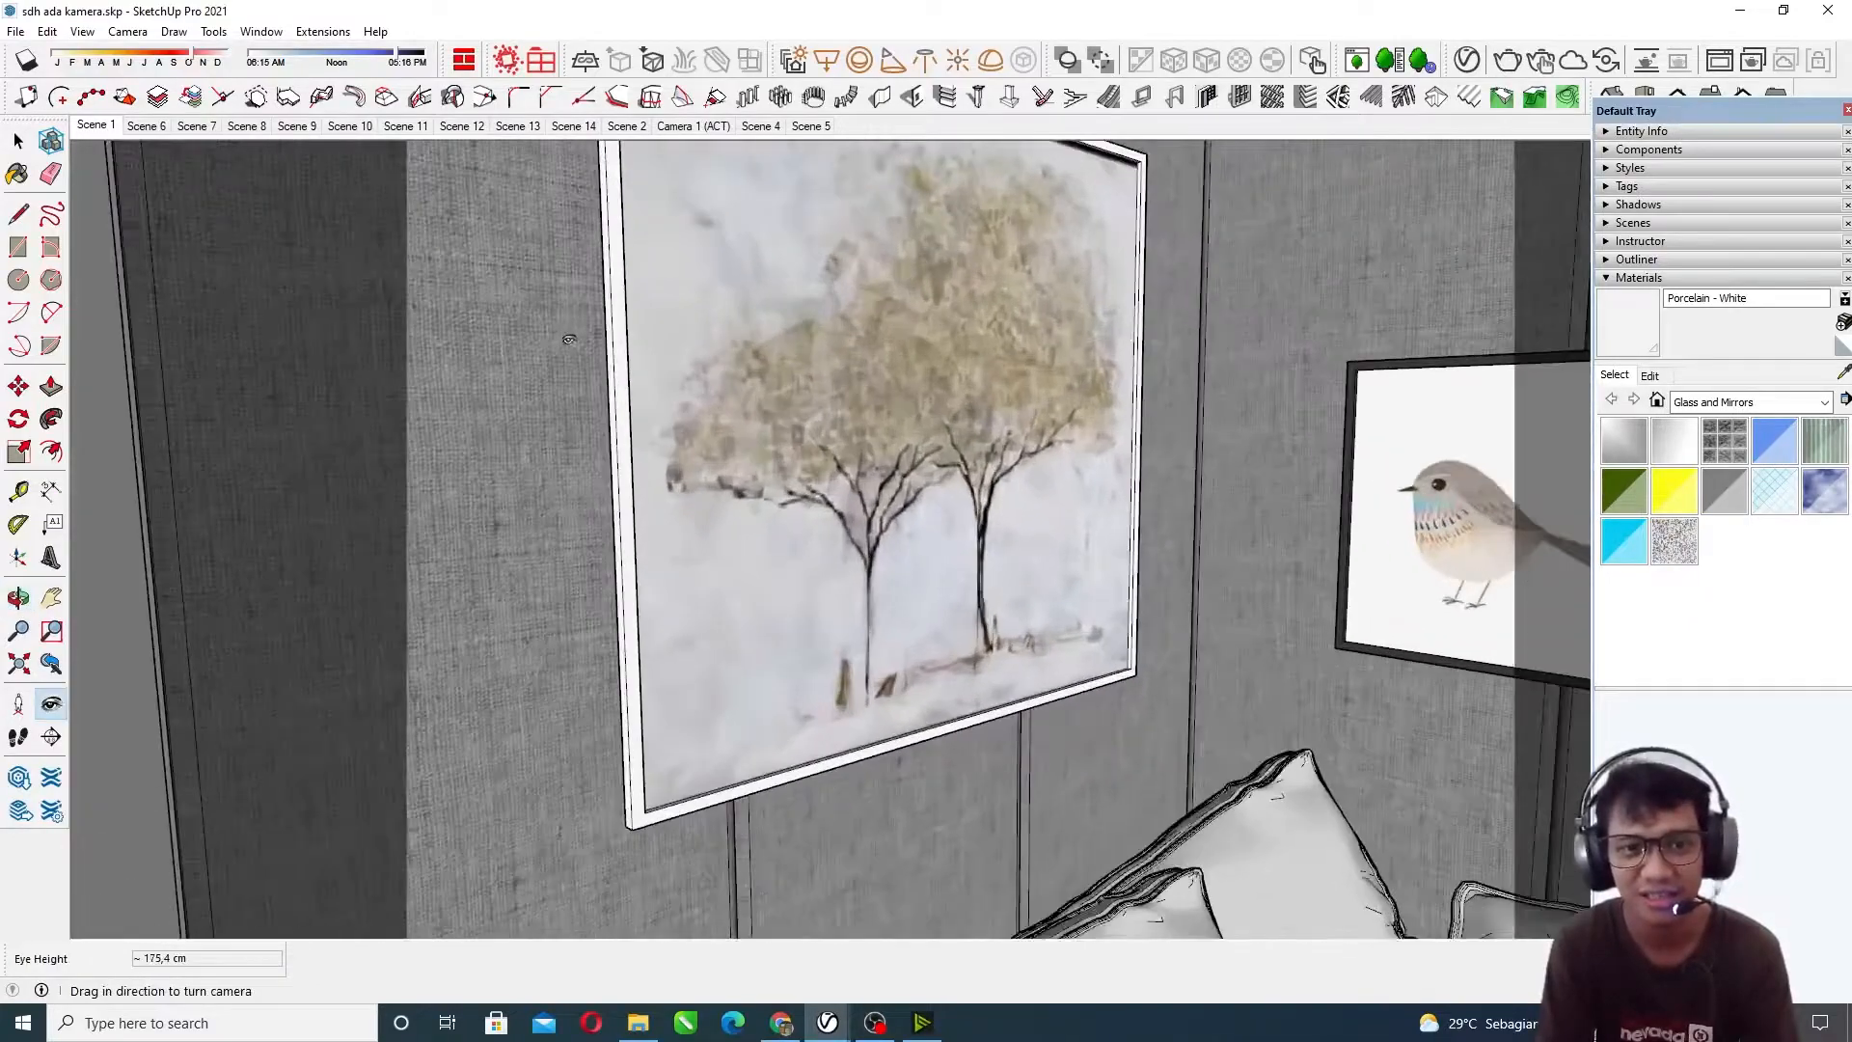
scroll(569, 338, down, 5)
mouse_move(569, 337)
middle_down()
mouse_move(661, 363)
mouse_move(566, 359)
mouse_move(733, 347)
mouse_move(791, 385)
middle_up()
scroll(685, 311, up, 6)
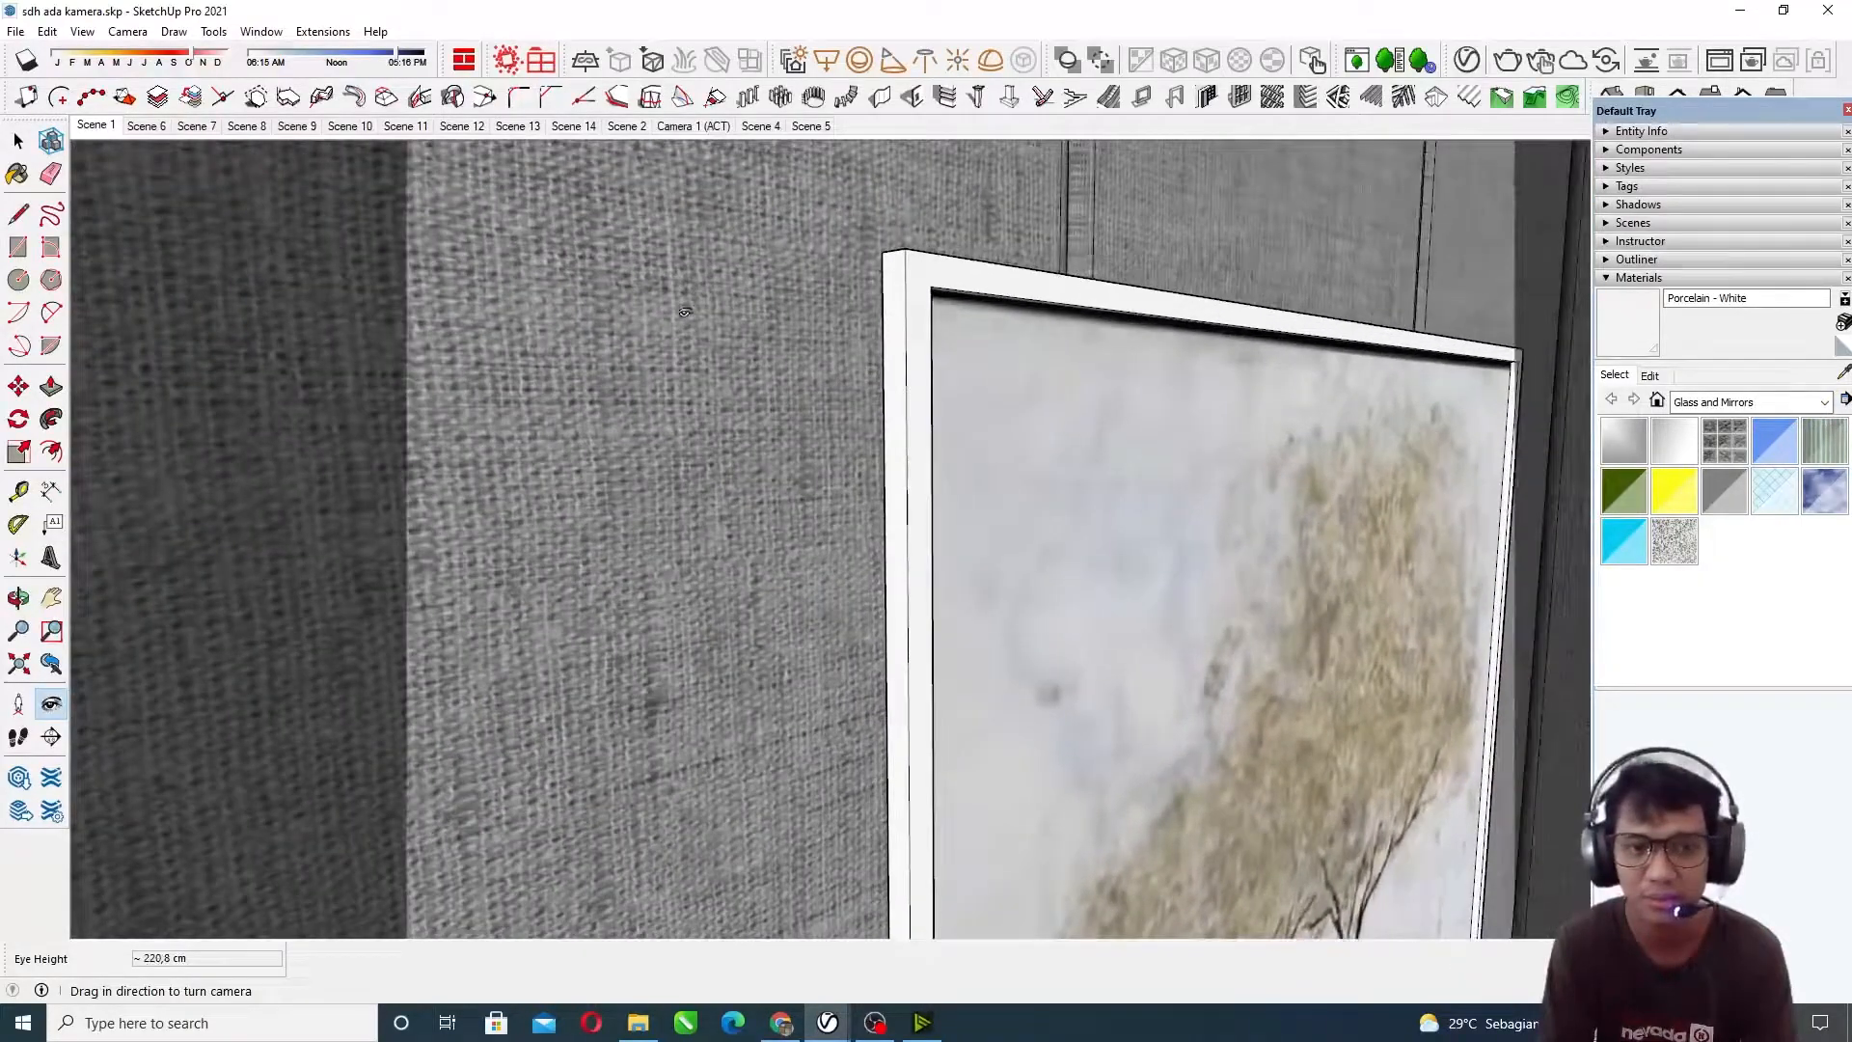
middle_drag(685, 311, 677, 333)
drag(683, 331, 660, 296)
scroll(660, 296, down, 1)
scroll(660, 296, down, 3)
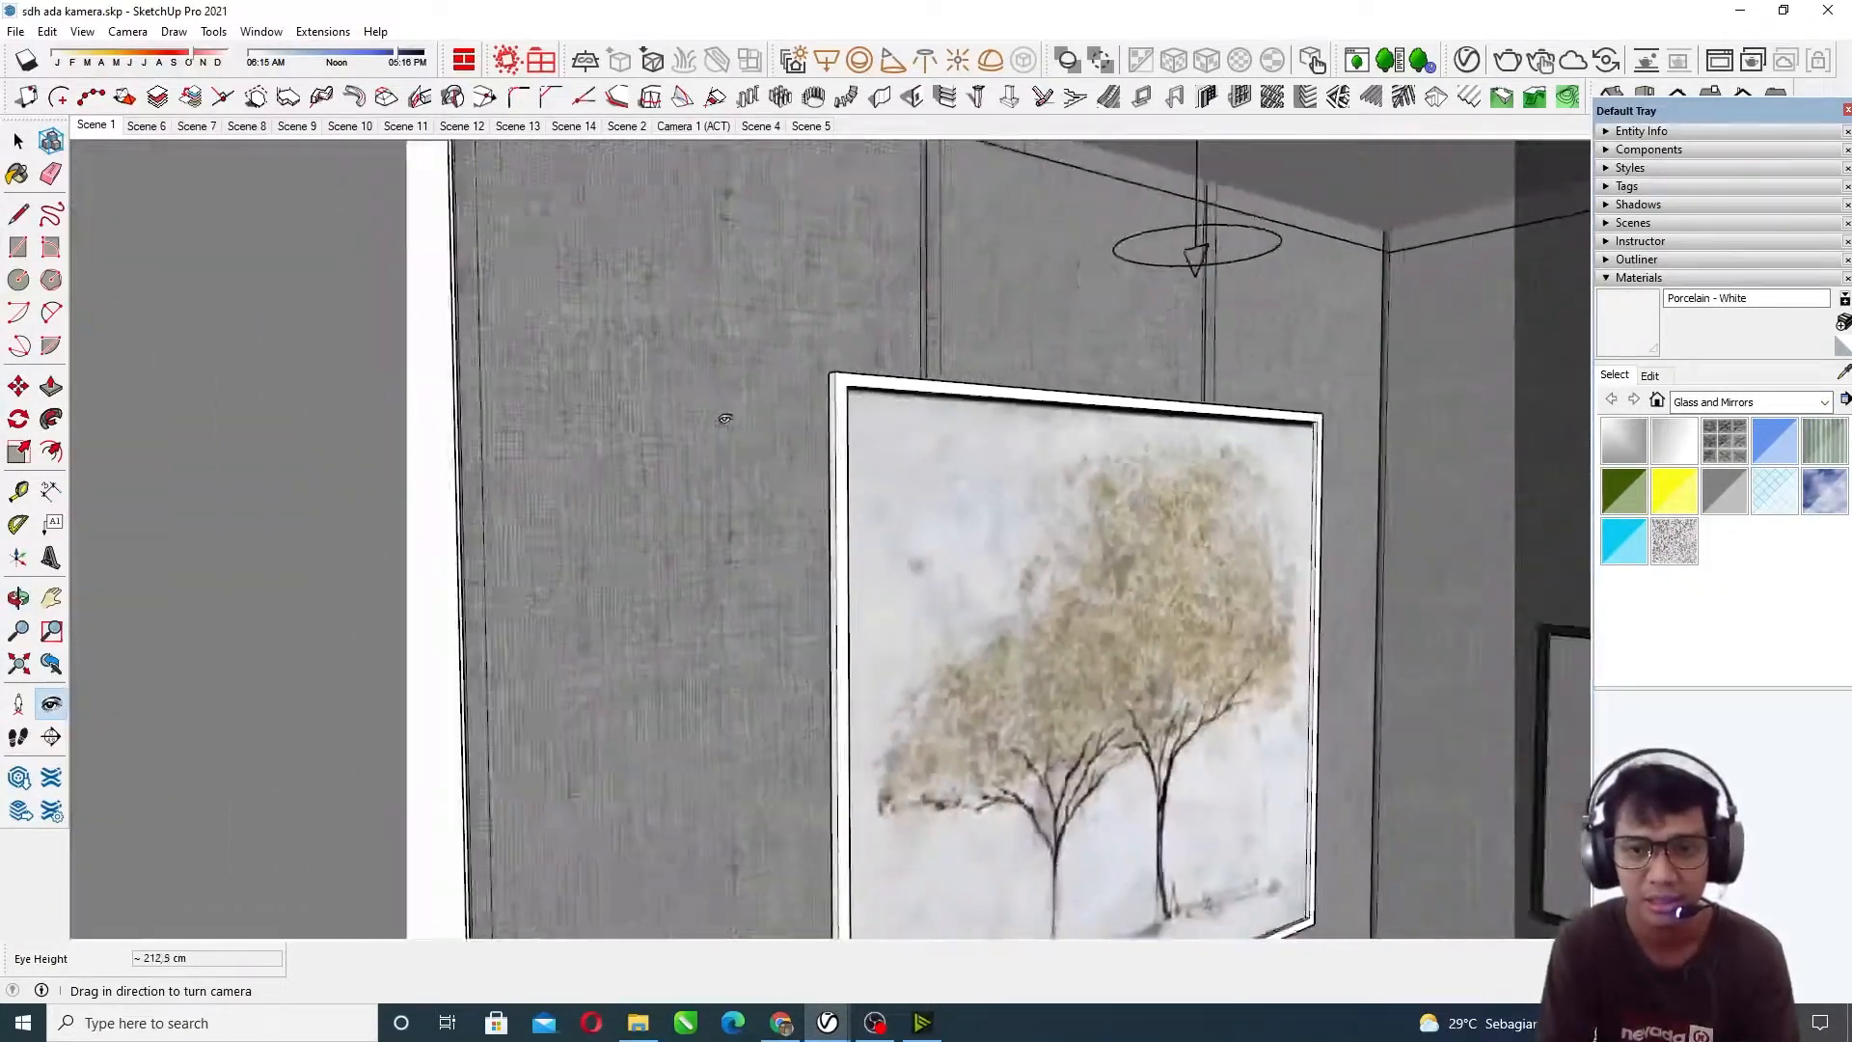
Step: Examine the tree painting on the grey grooved wall together with the adjoining corner and the white panel
mouse_move(843, 497)
mouse_down()
mouse_move(935, 430)
mouse_move(1079, 532)
mouse_up()
middle_drag(1082, 538, 930, 430)
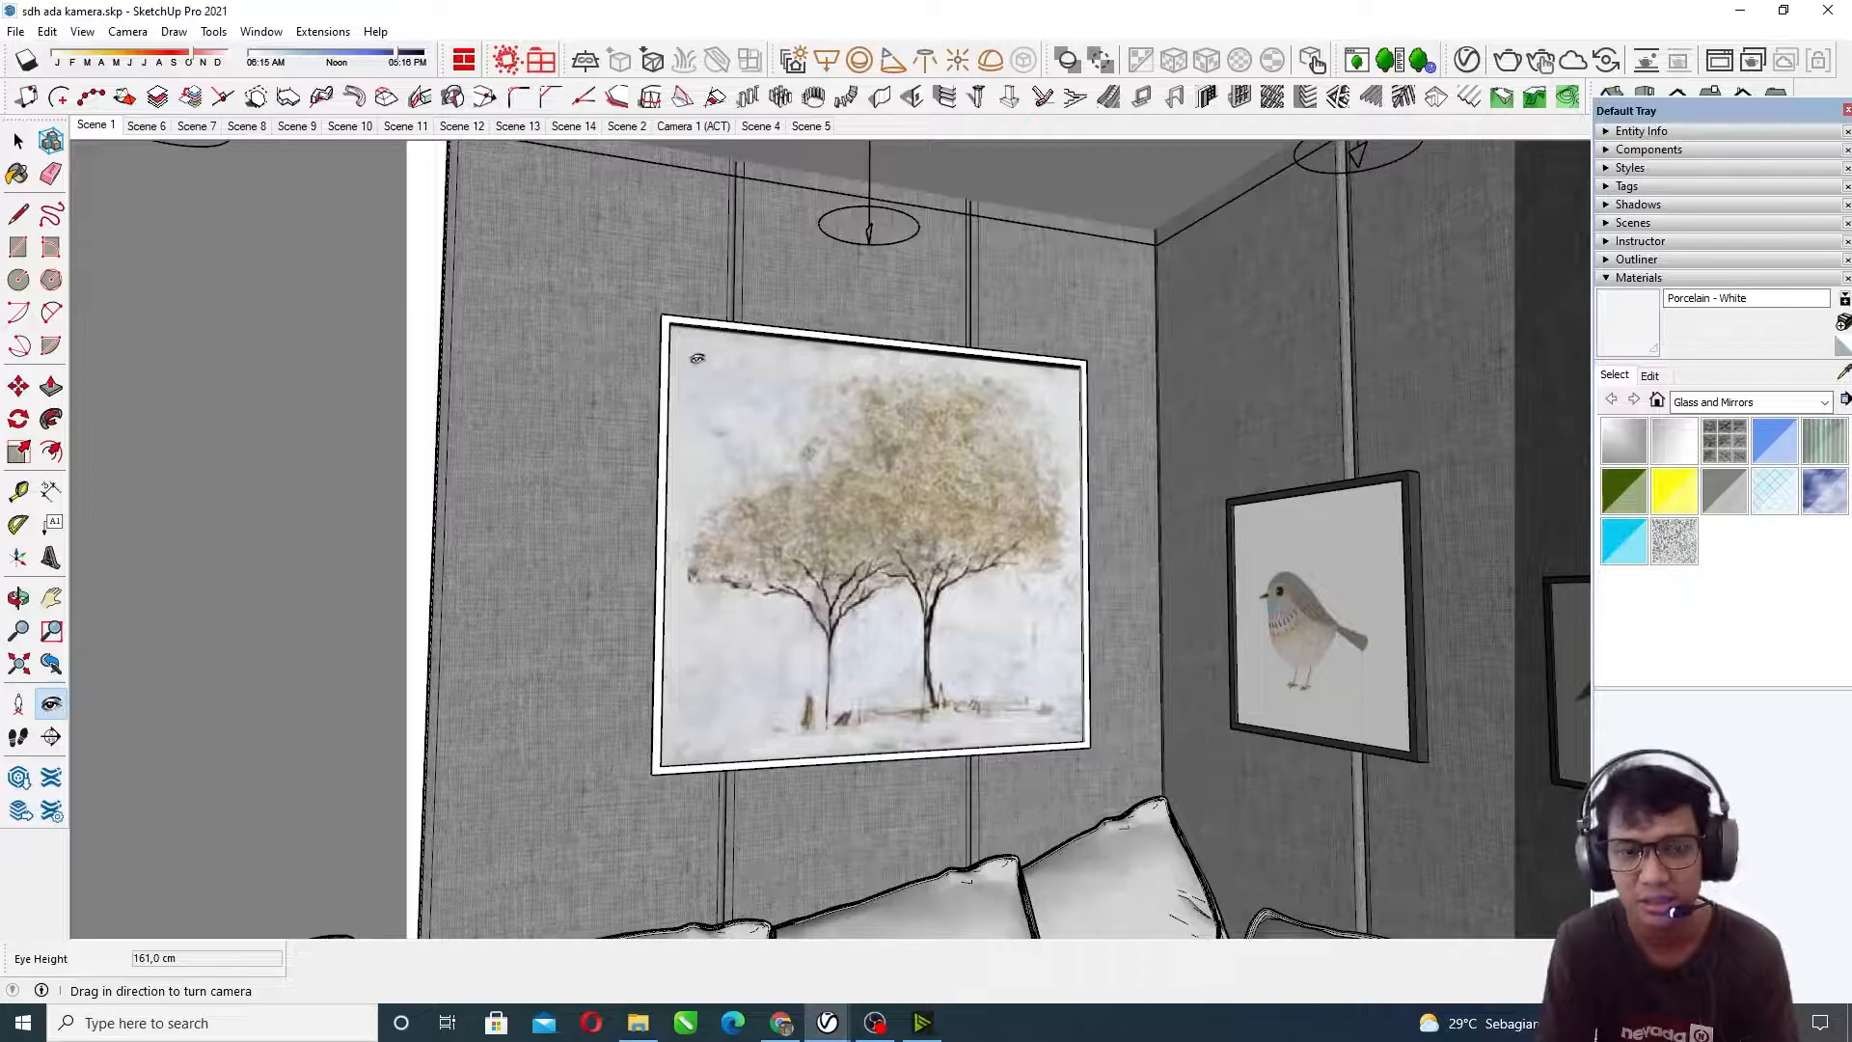
mouse_move(739, 262)
mouse_down()
mouse_move(1185, 387)
mouse_move(1101, 540)
mouse_up()
middle_drag(1100, 544, 902, 379)
scroll(902, 379, down, 3)
drag(902, 379, 570, 394)
mouse_move(570, 394)
middle_down()
mouse_move(1174, 334)
mouse_move(1095, 403)
mouse_move(918, 463)
middle_up()
key(o)
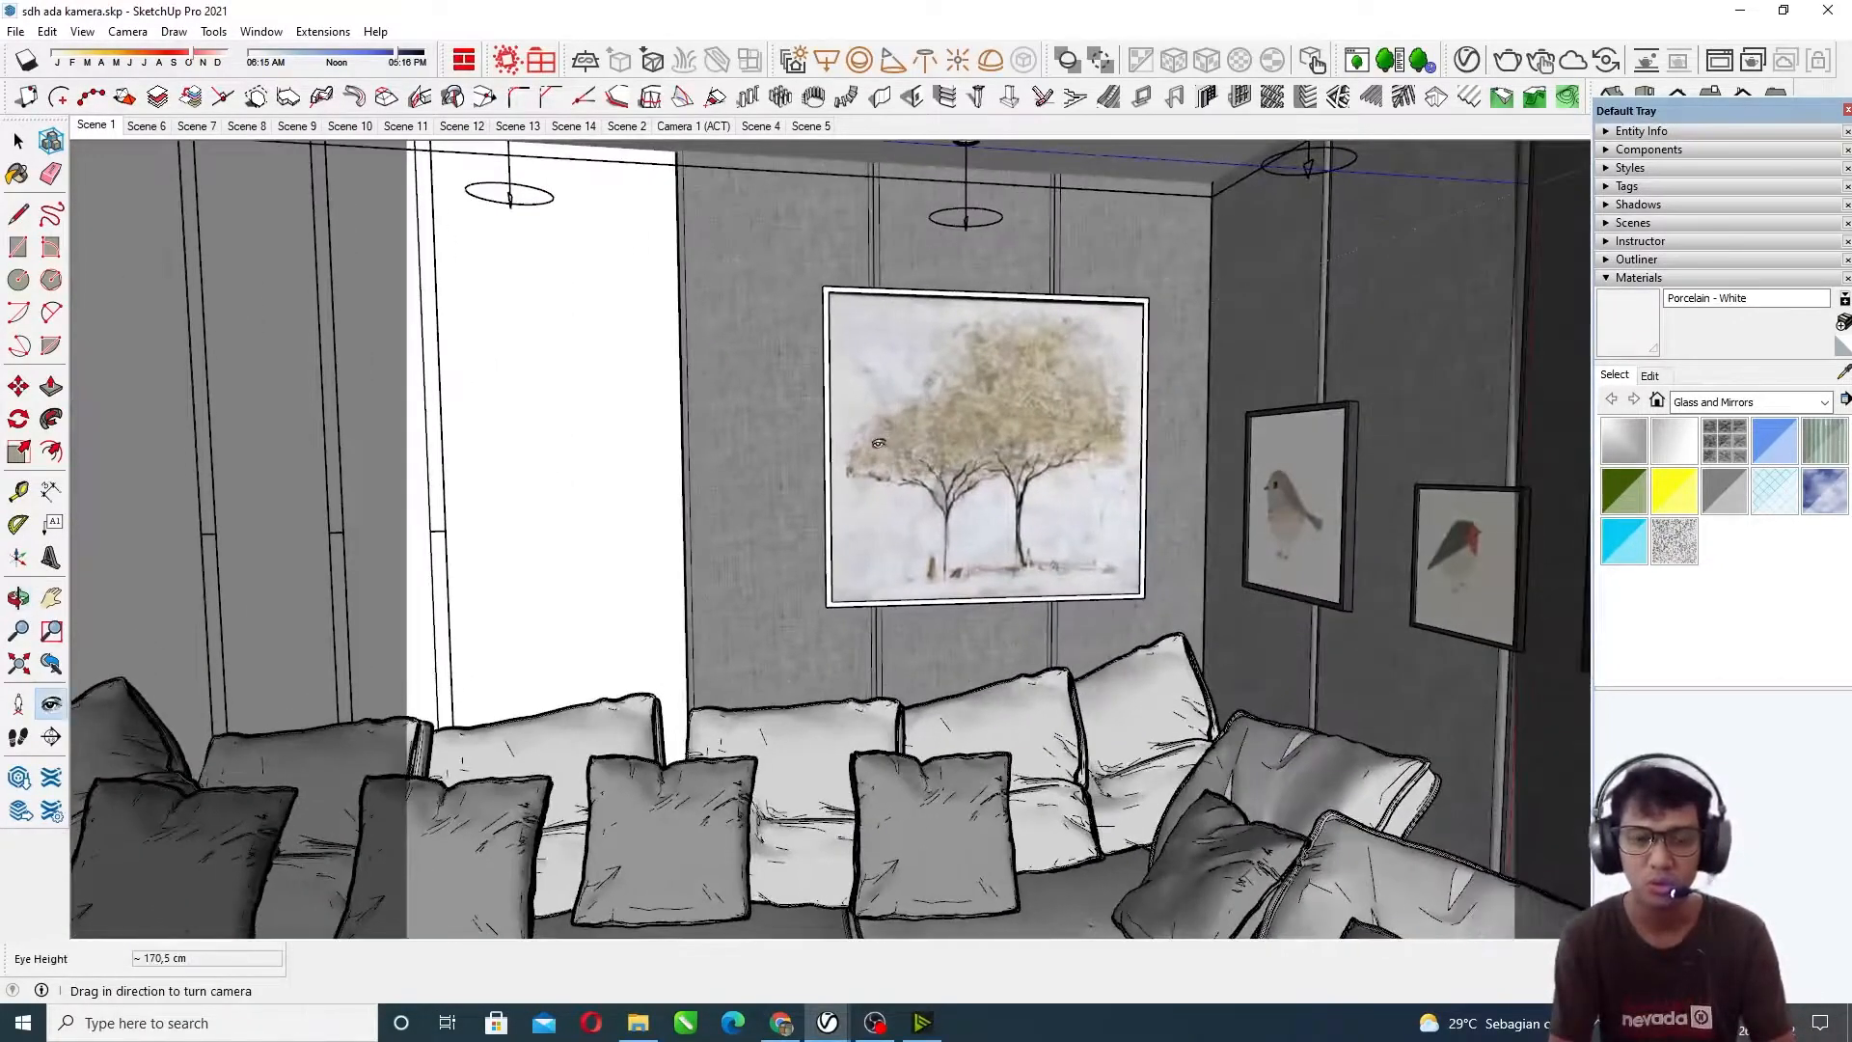
scroll(911, 465, down, 2)
drag(1016, 567, 846, 577)
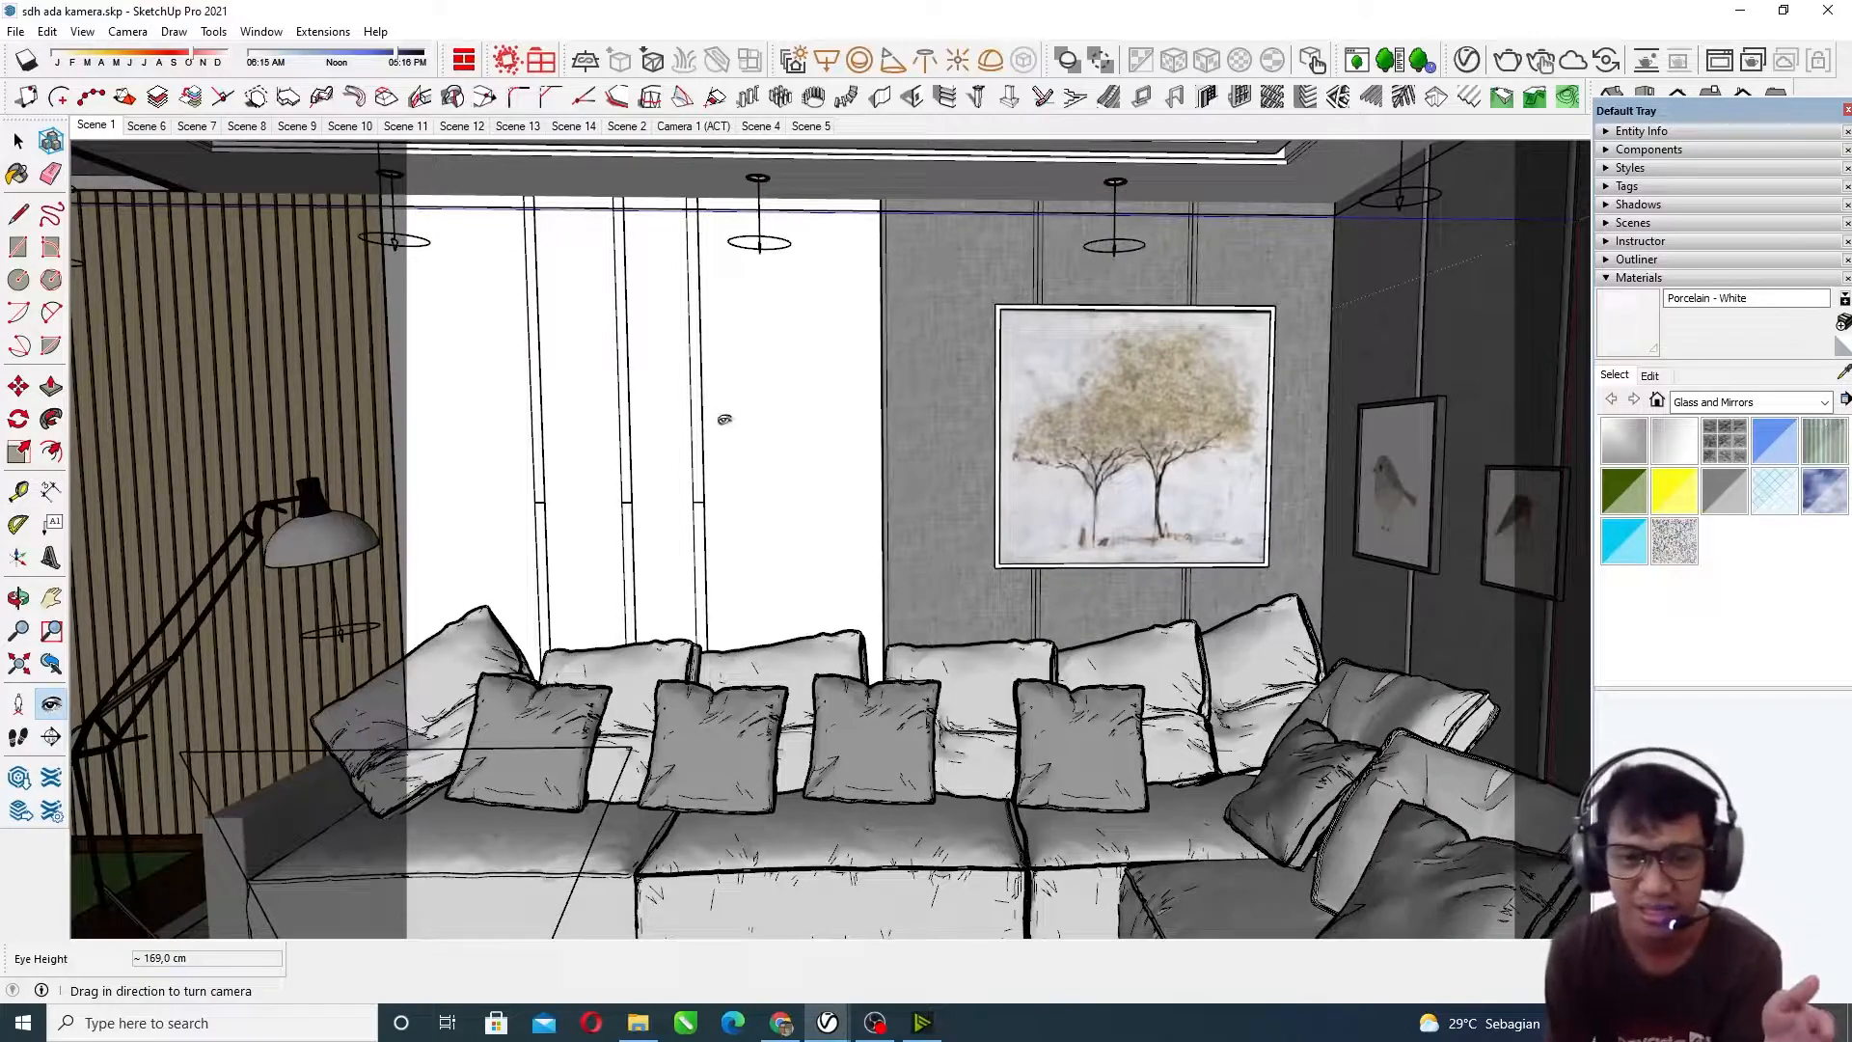
Step: Compare the white wall panel with the grey fabric walls and the framed animal pictures around the sofa corner
drag(766, 416, 724, 412)
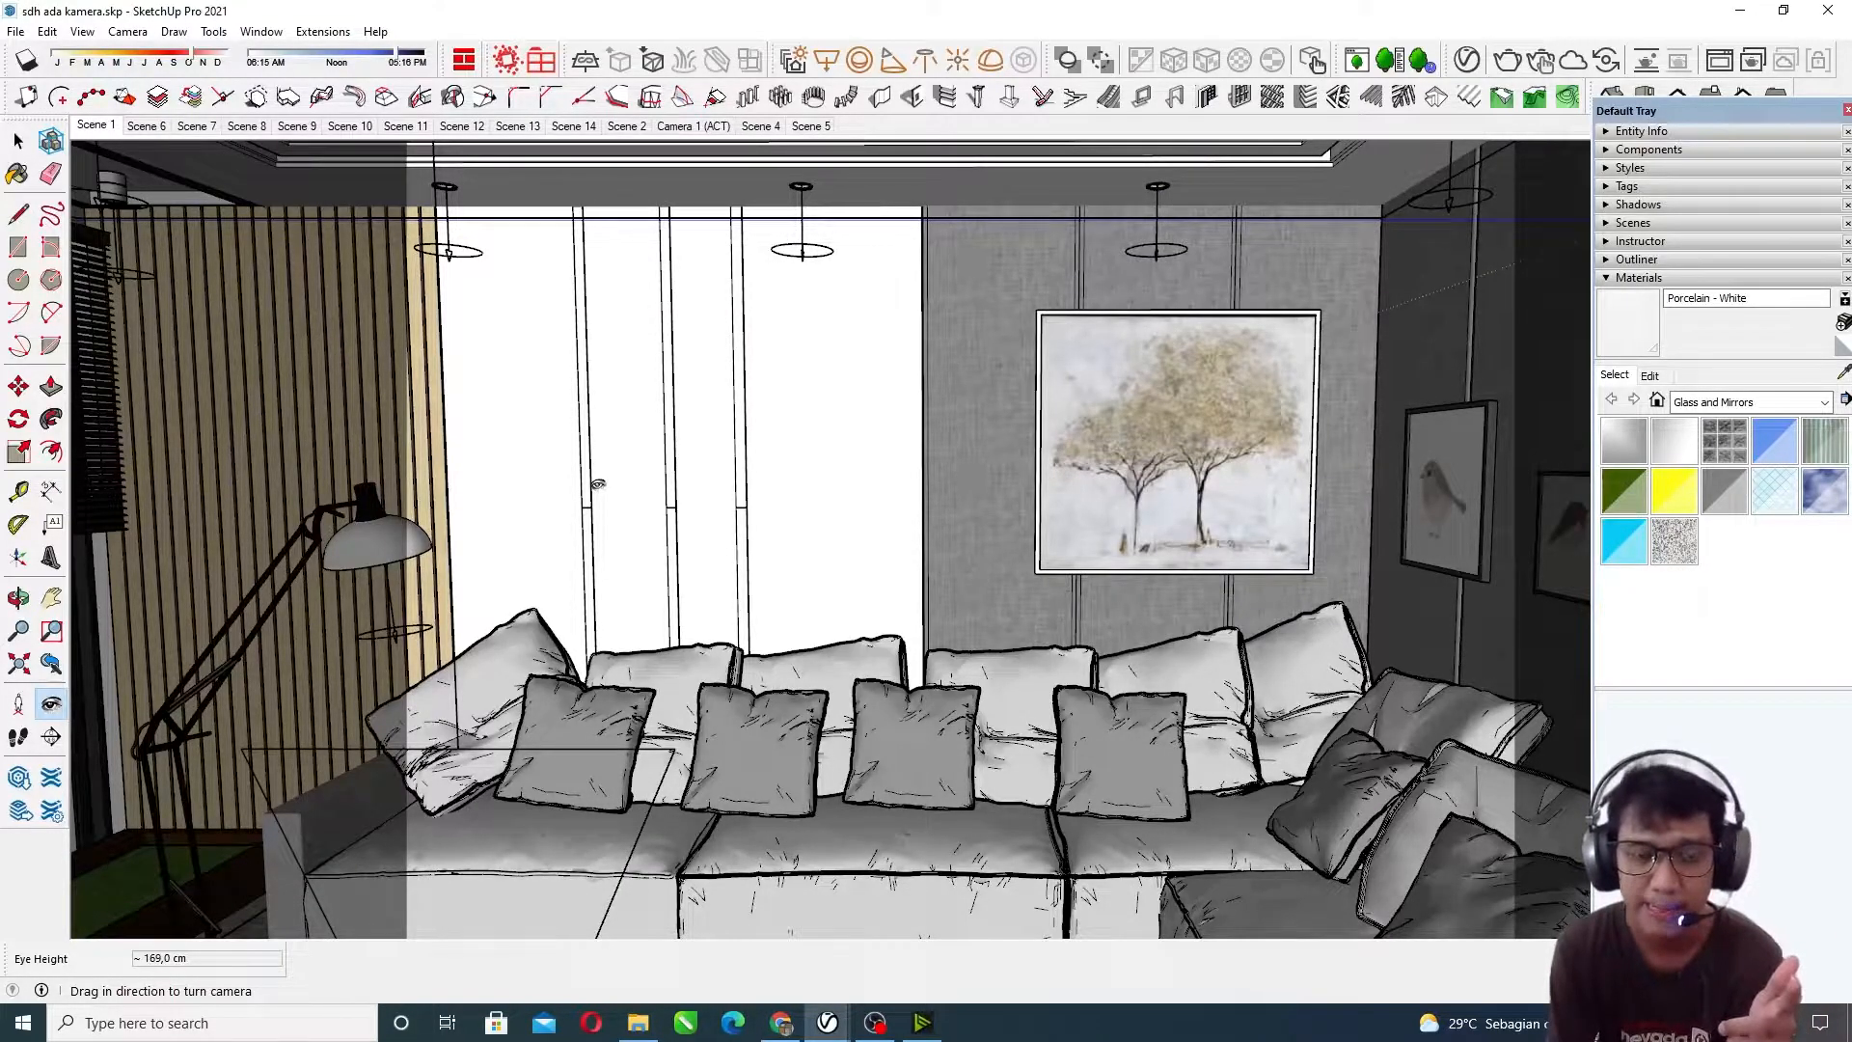
middle_drag(669, 487, 736, 417)
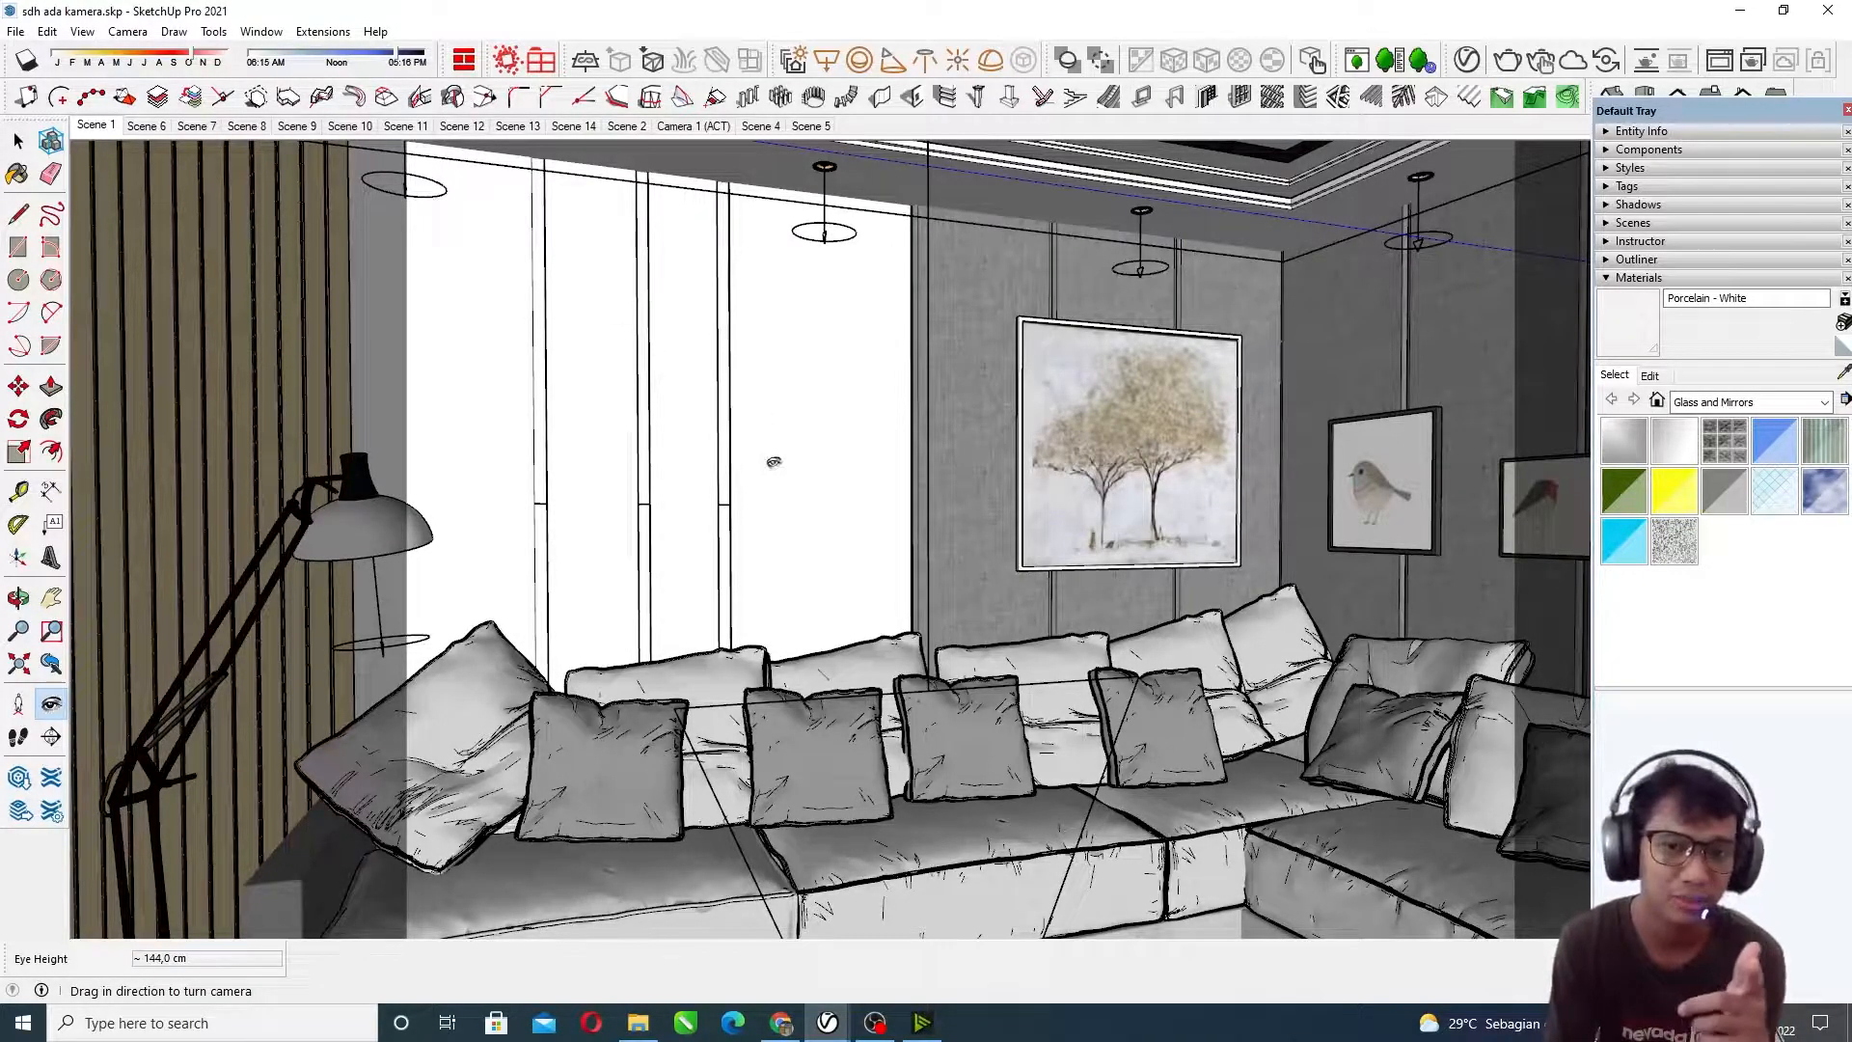
drag(757, 565, 974, 575)
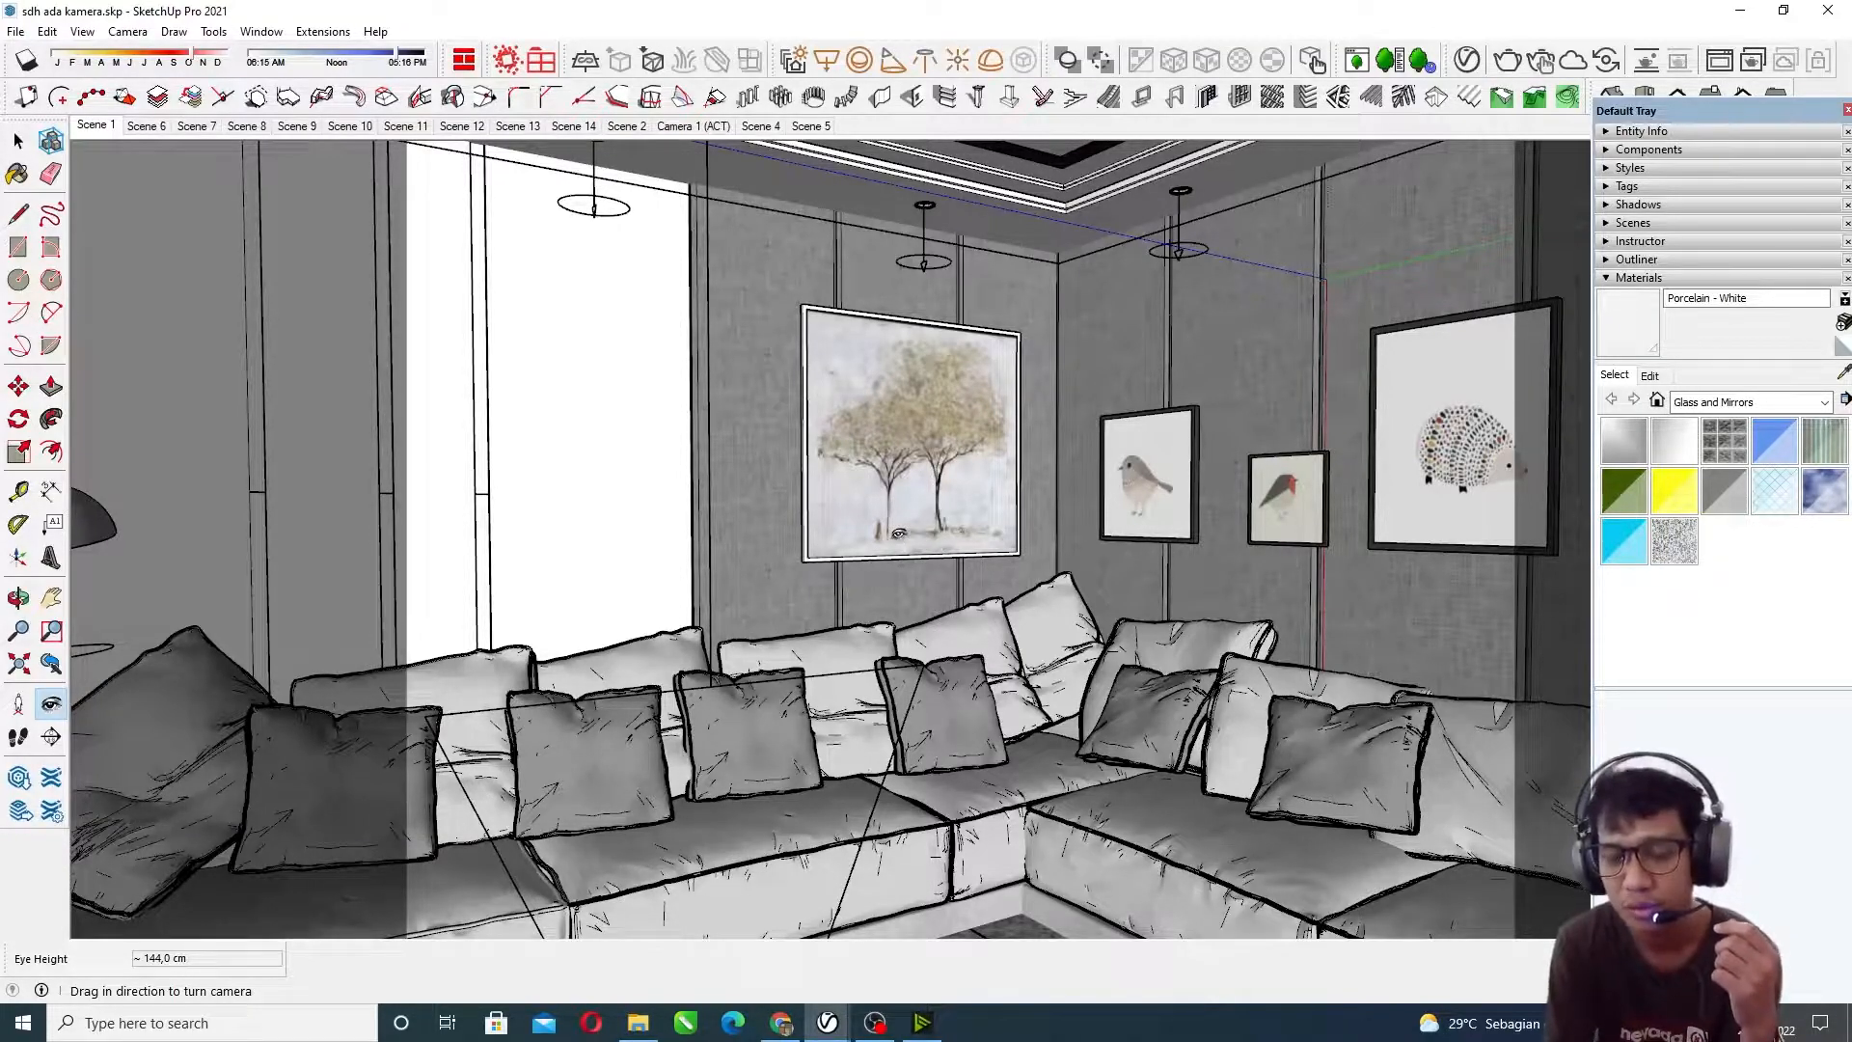
drag(623, 505, 766, 489)
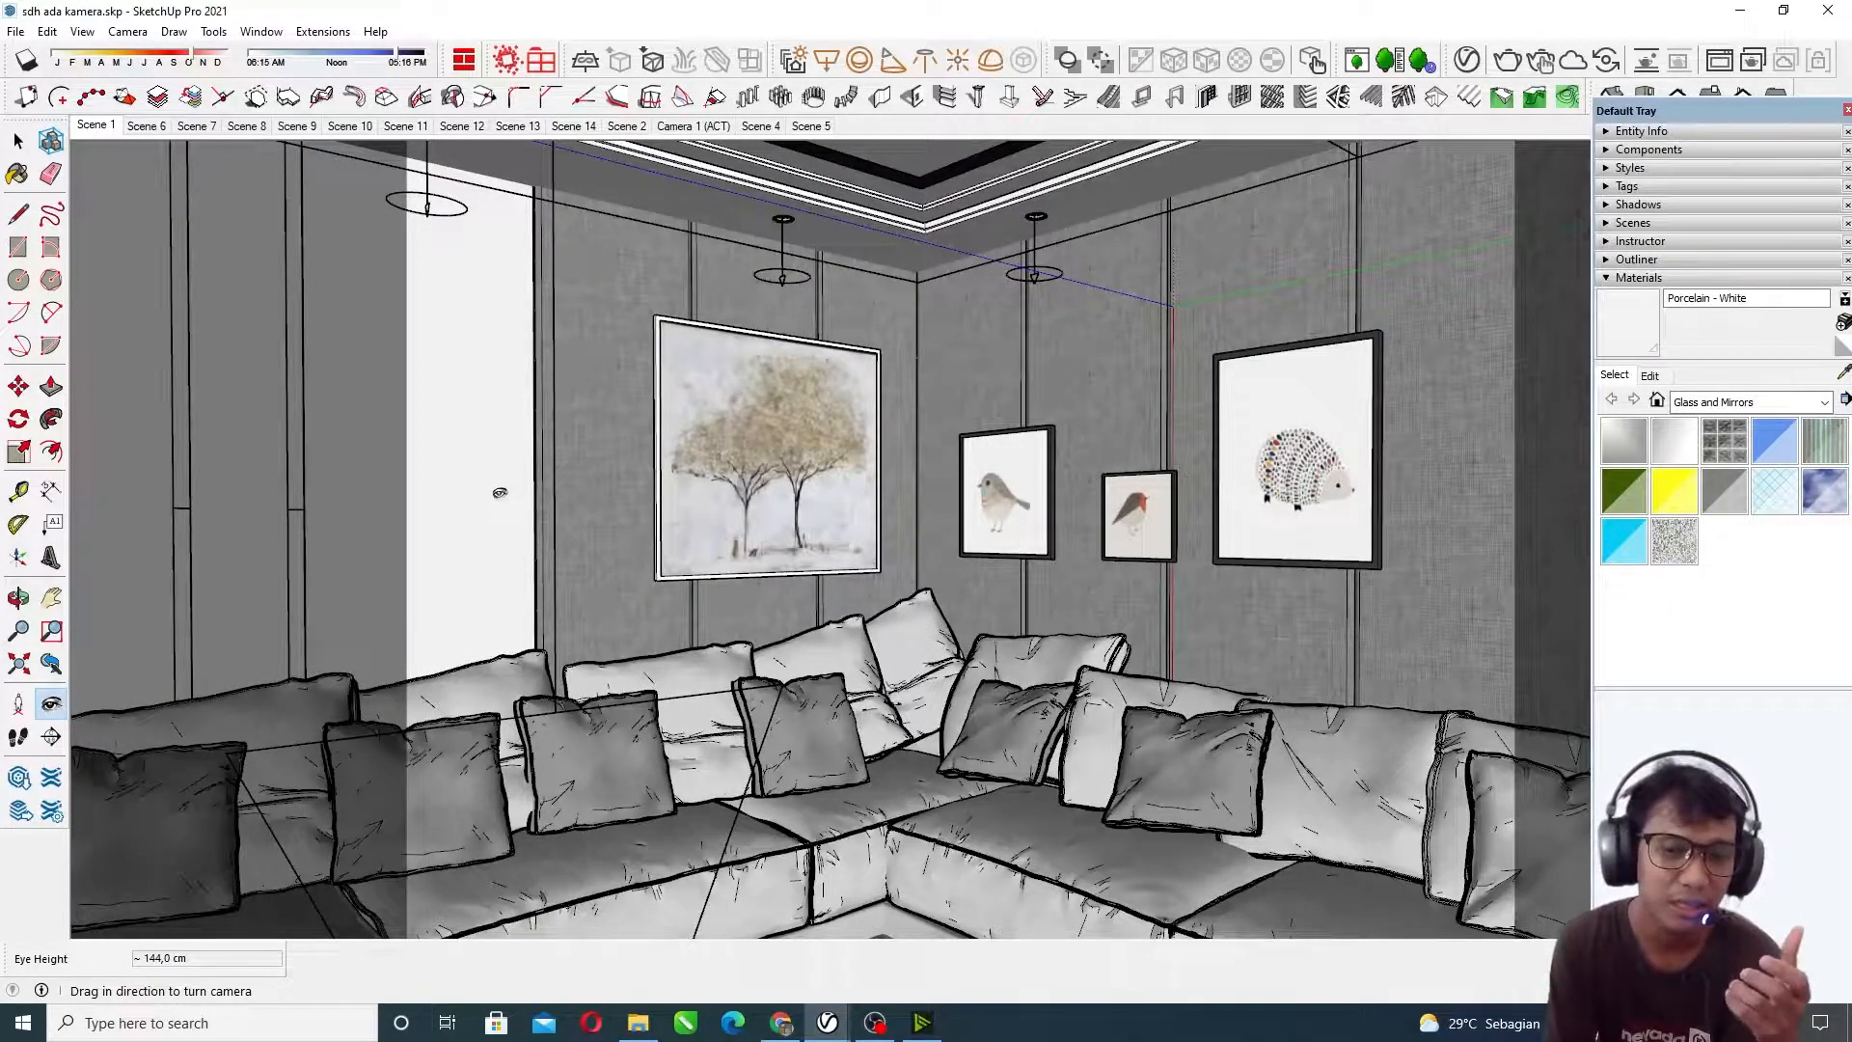
drag(918, 469, 904, 508)
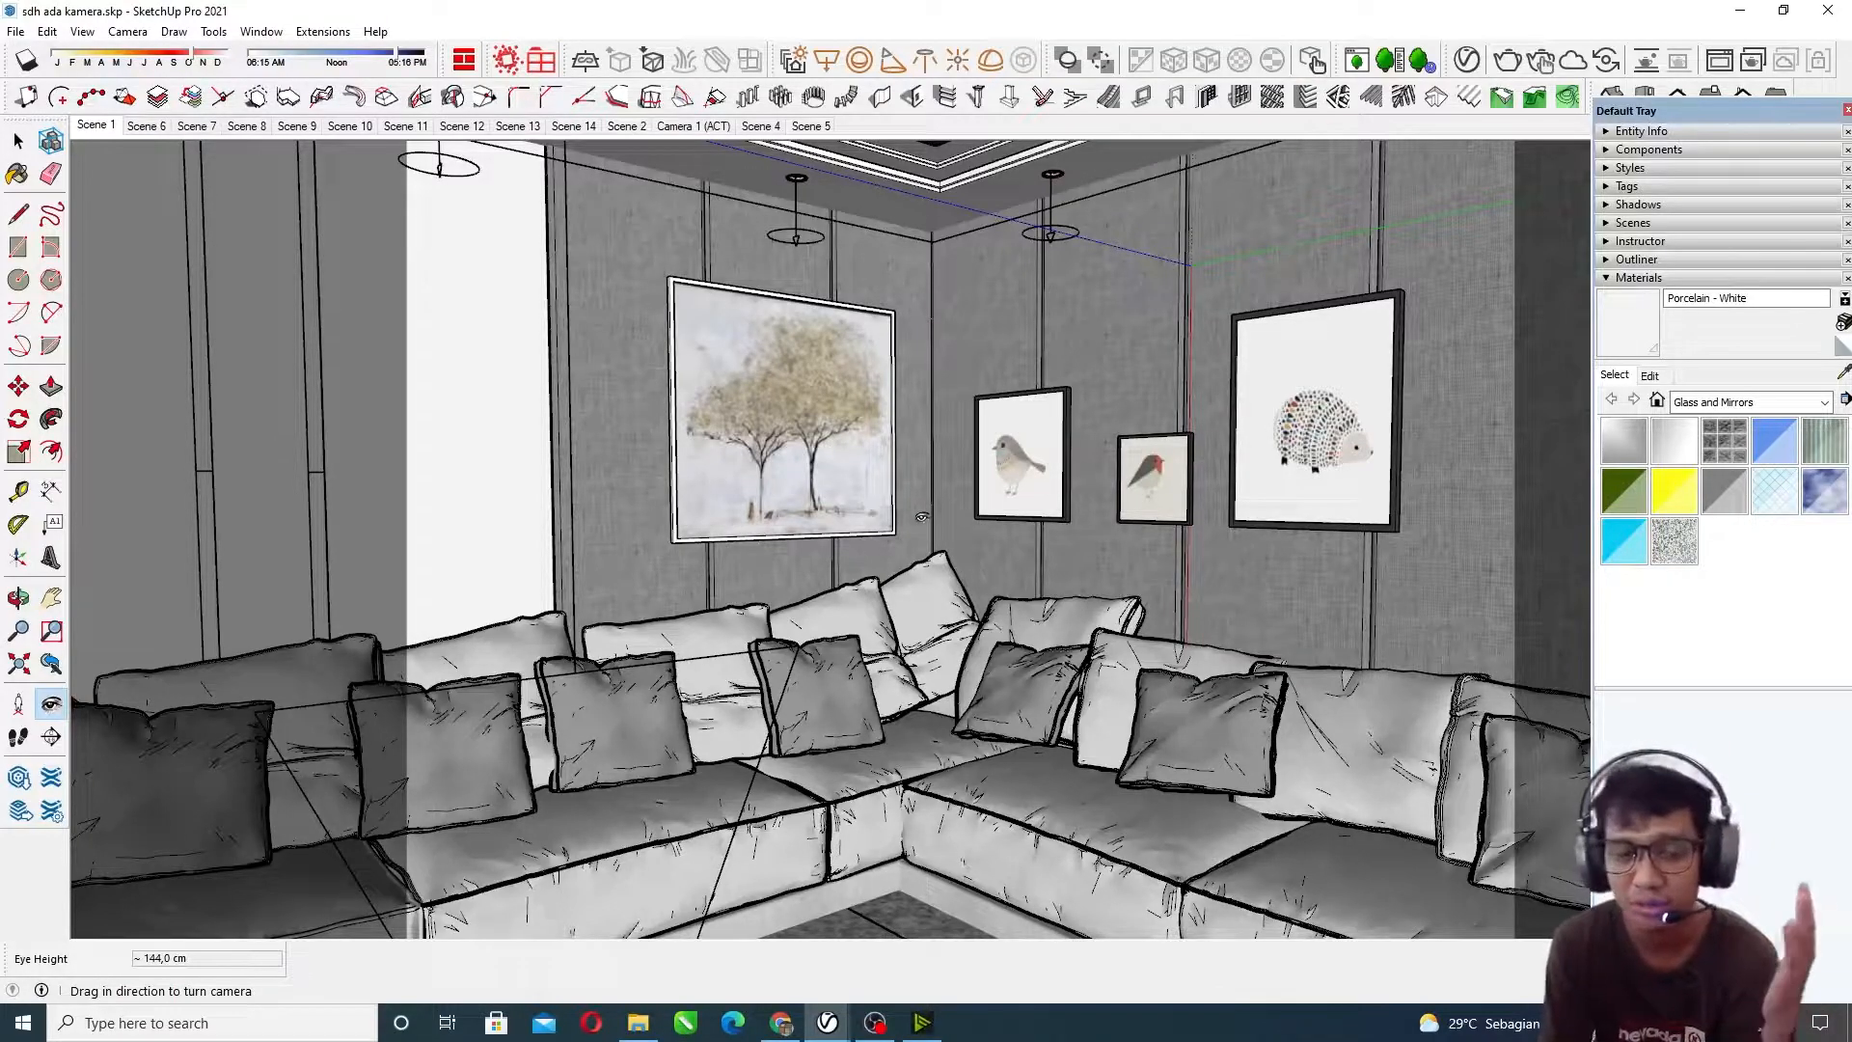
drag(740, 536, 696, 533)
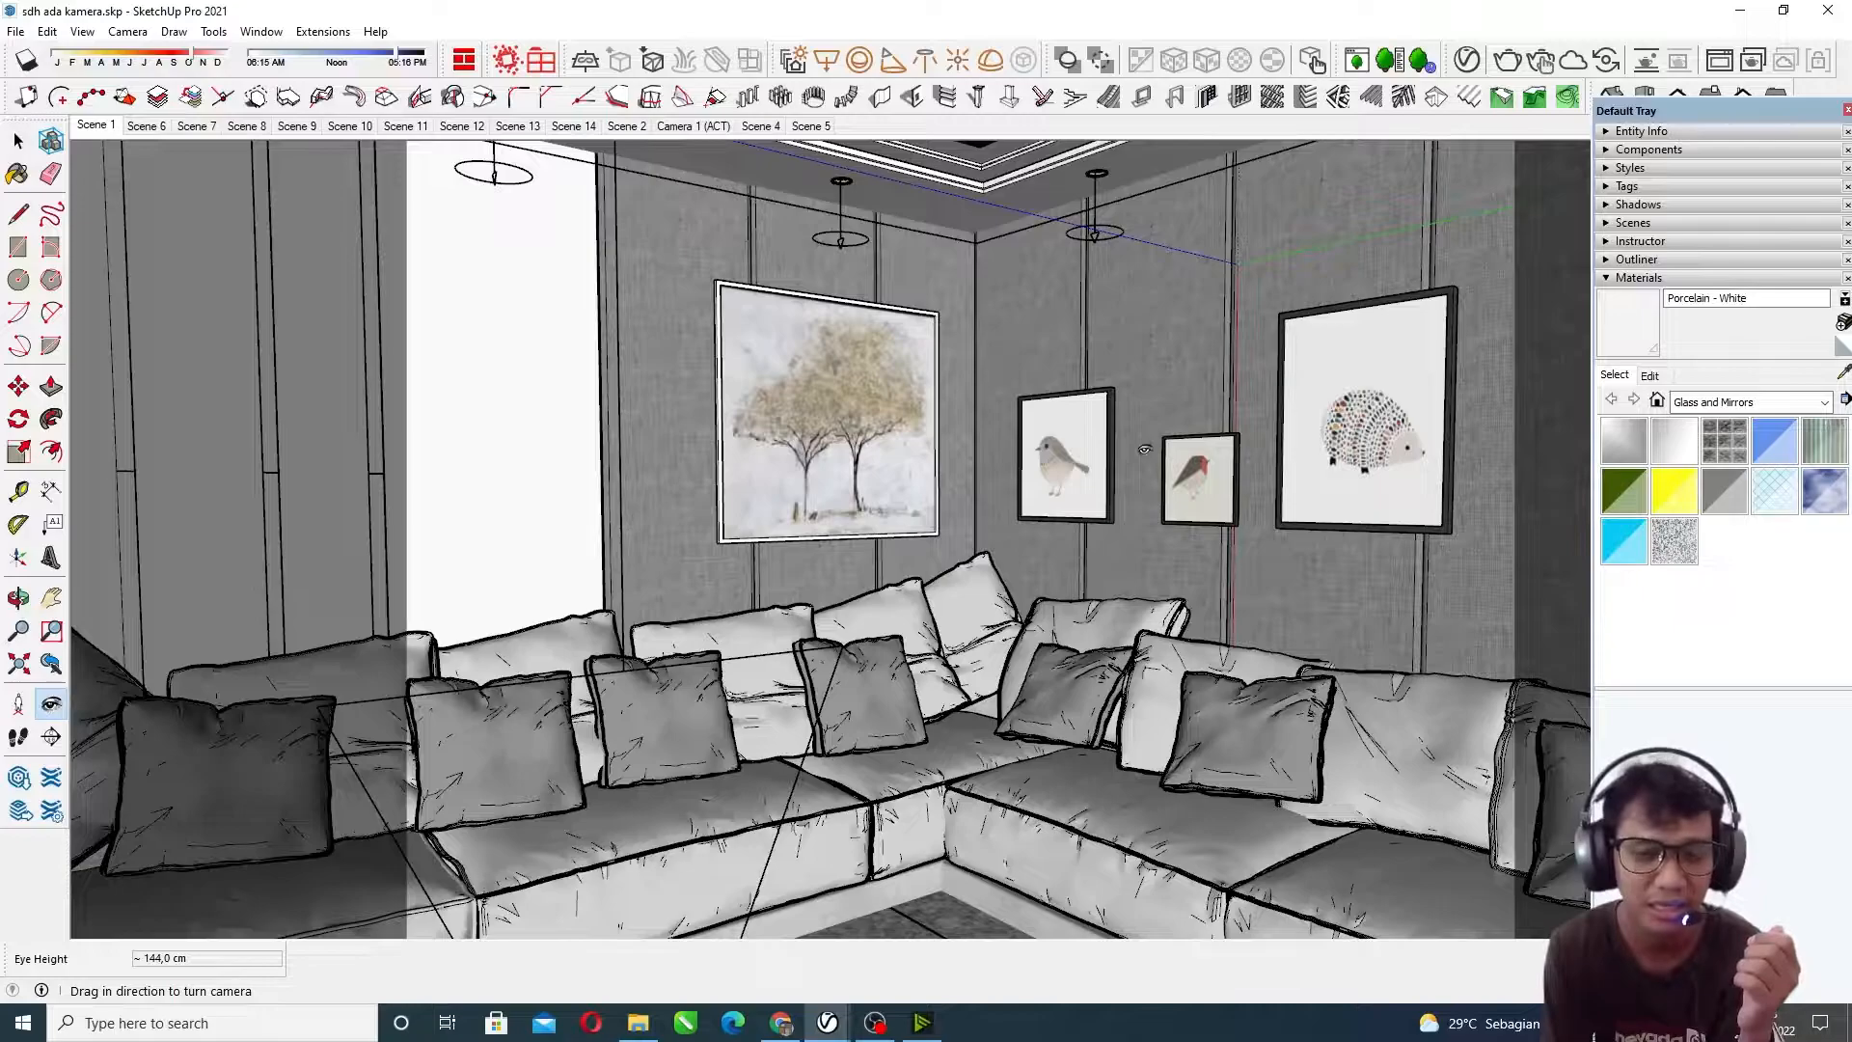
drag(851, 457, 505, 250)
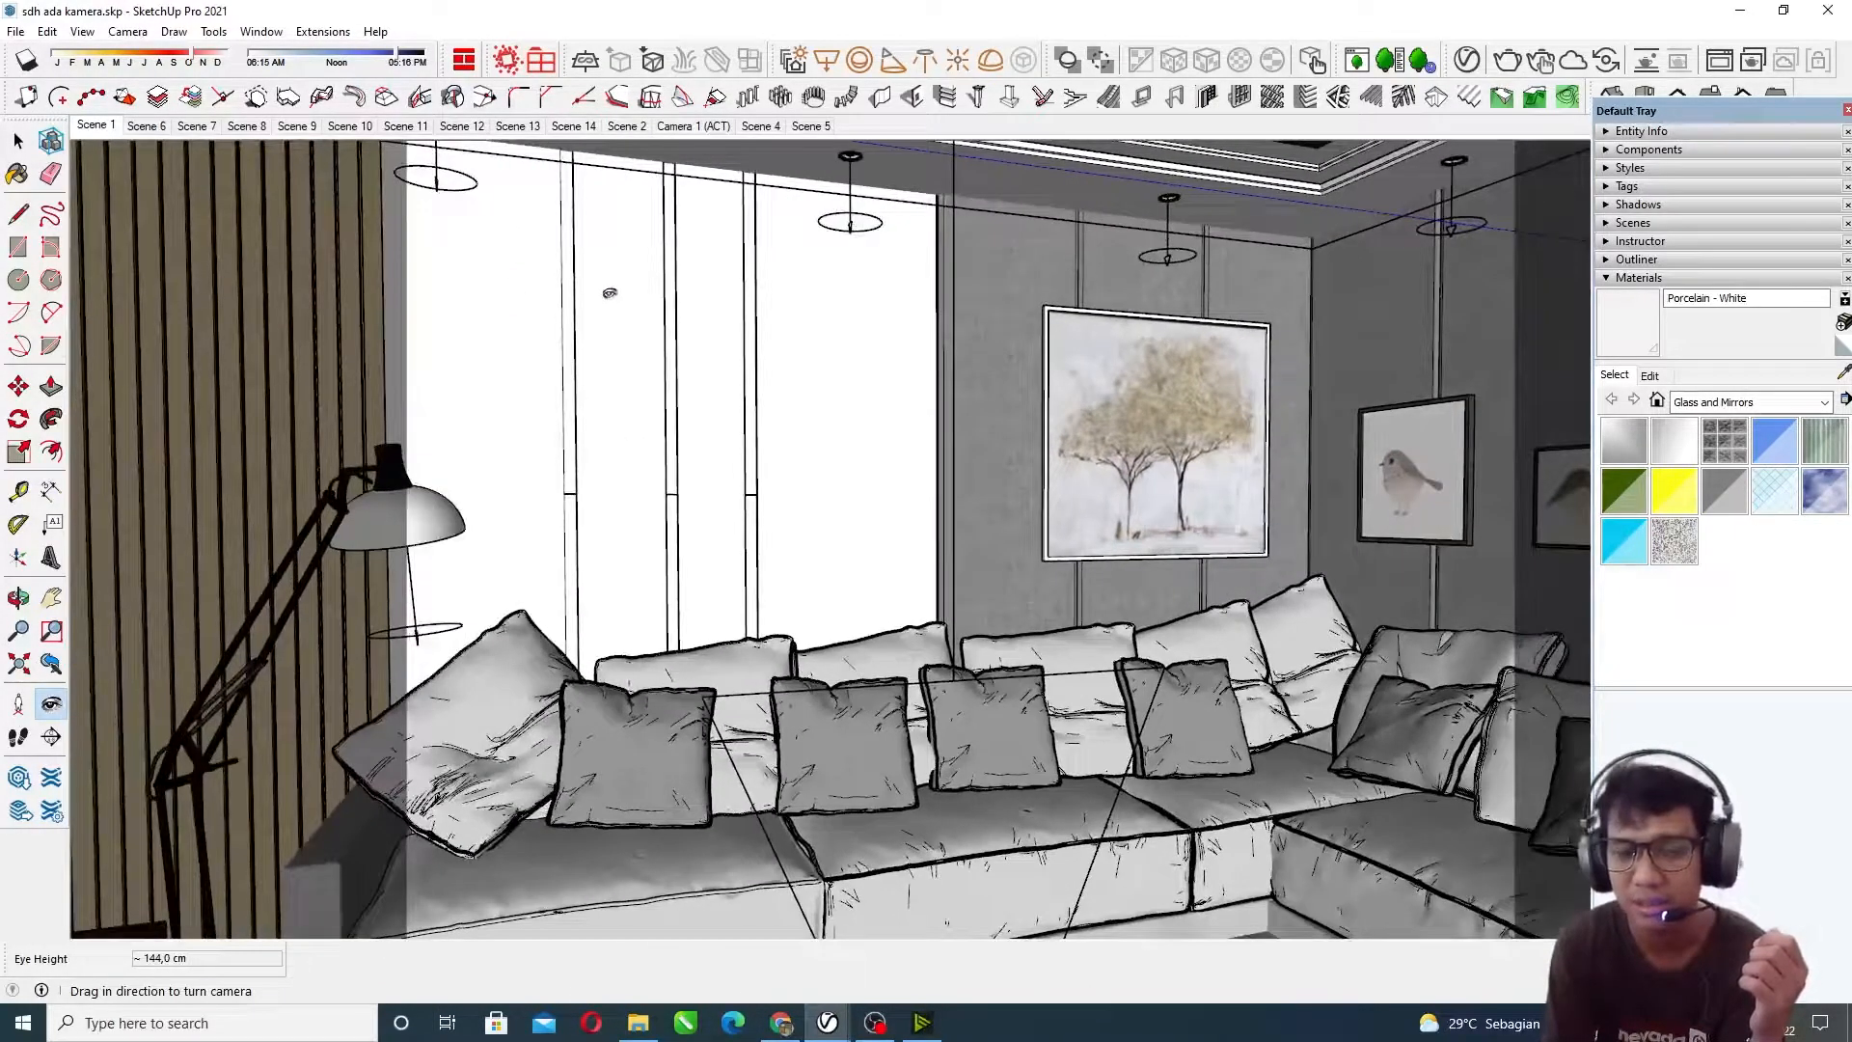
Step: Survey the seating area from the window blinds and slatted panel across to the picture walls, including the coffee table and plants
middle_drag(745, 363, 788, 468)
scroll(788, 467, down, 4)
drag(1073, 571, 1038, 600)
drag(823, 389, 812, 383)
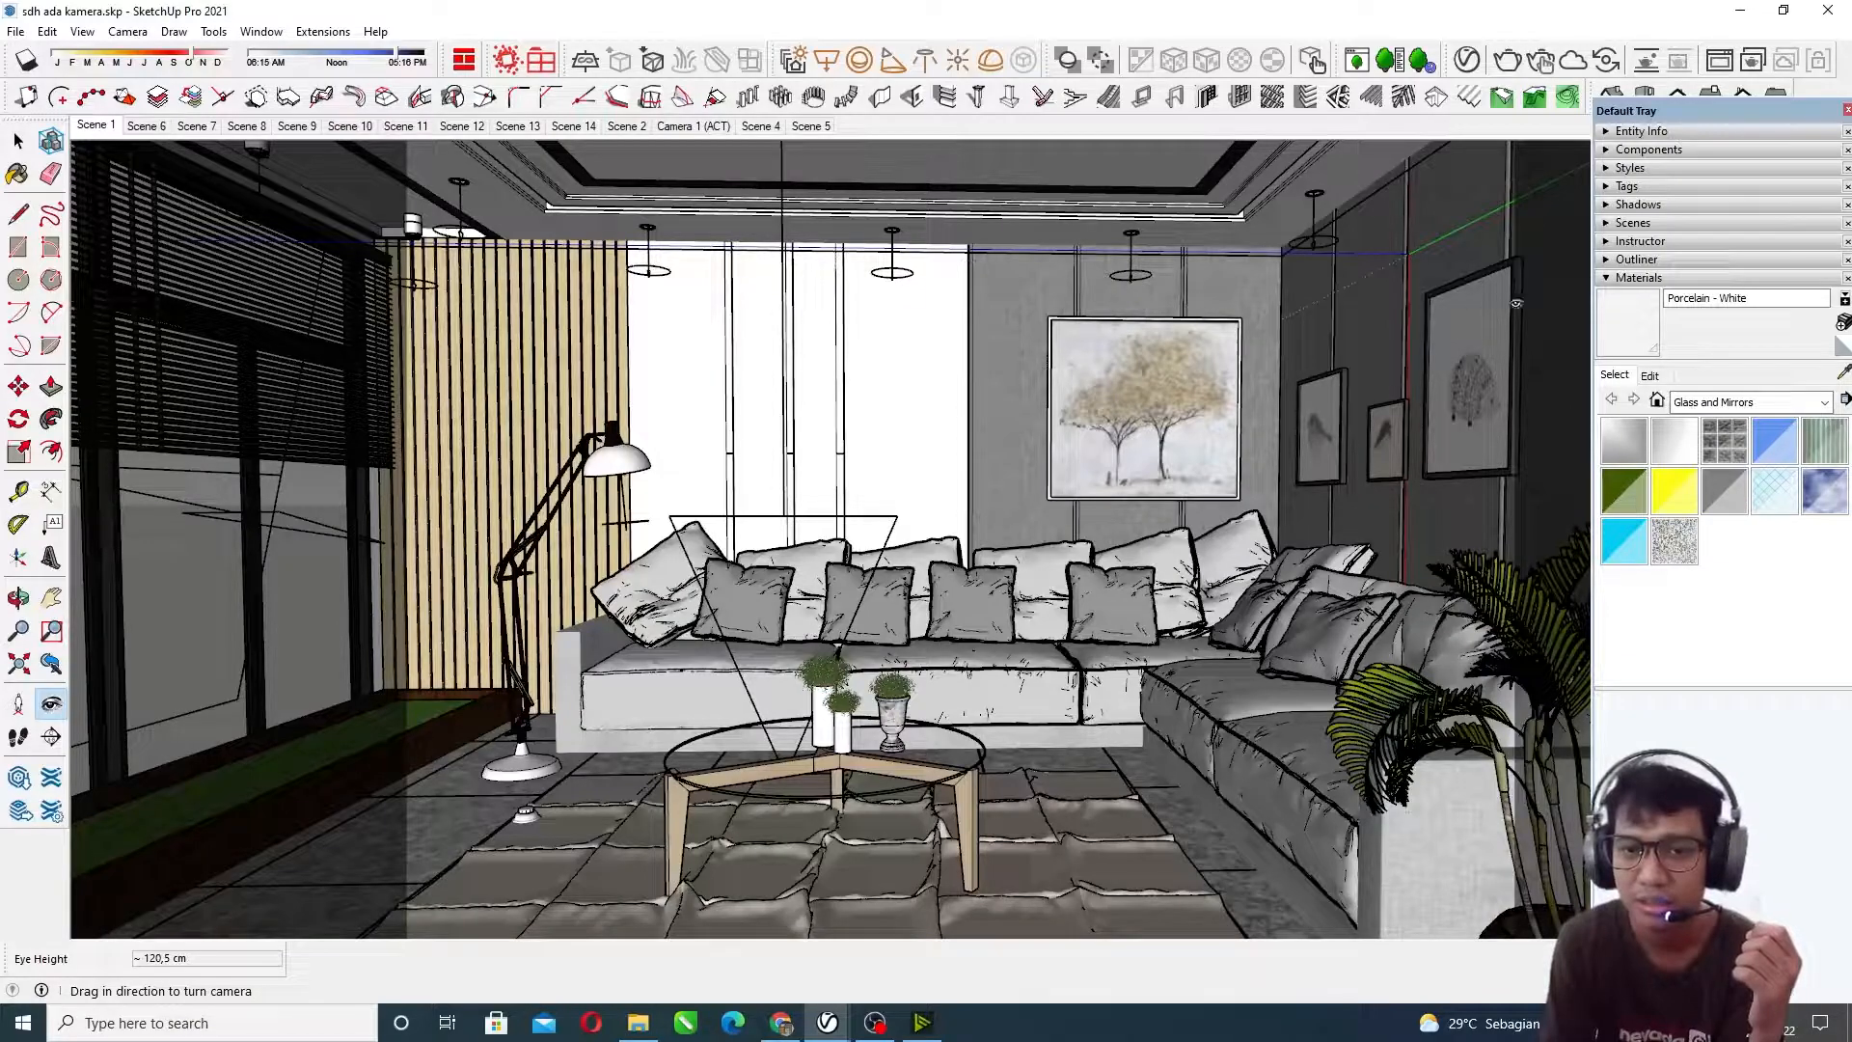
drag(761, 396, 570, 277)
scroll(581, 307, up, 4)
scroll(624, 306, up, 2)
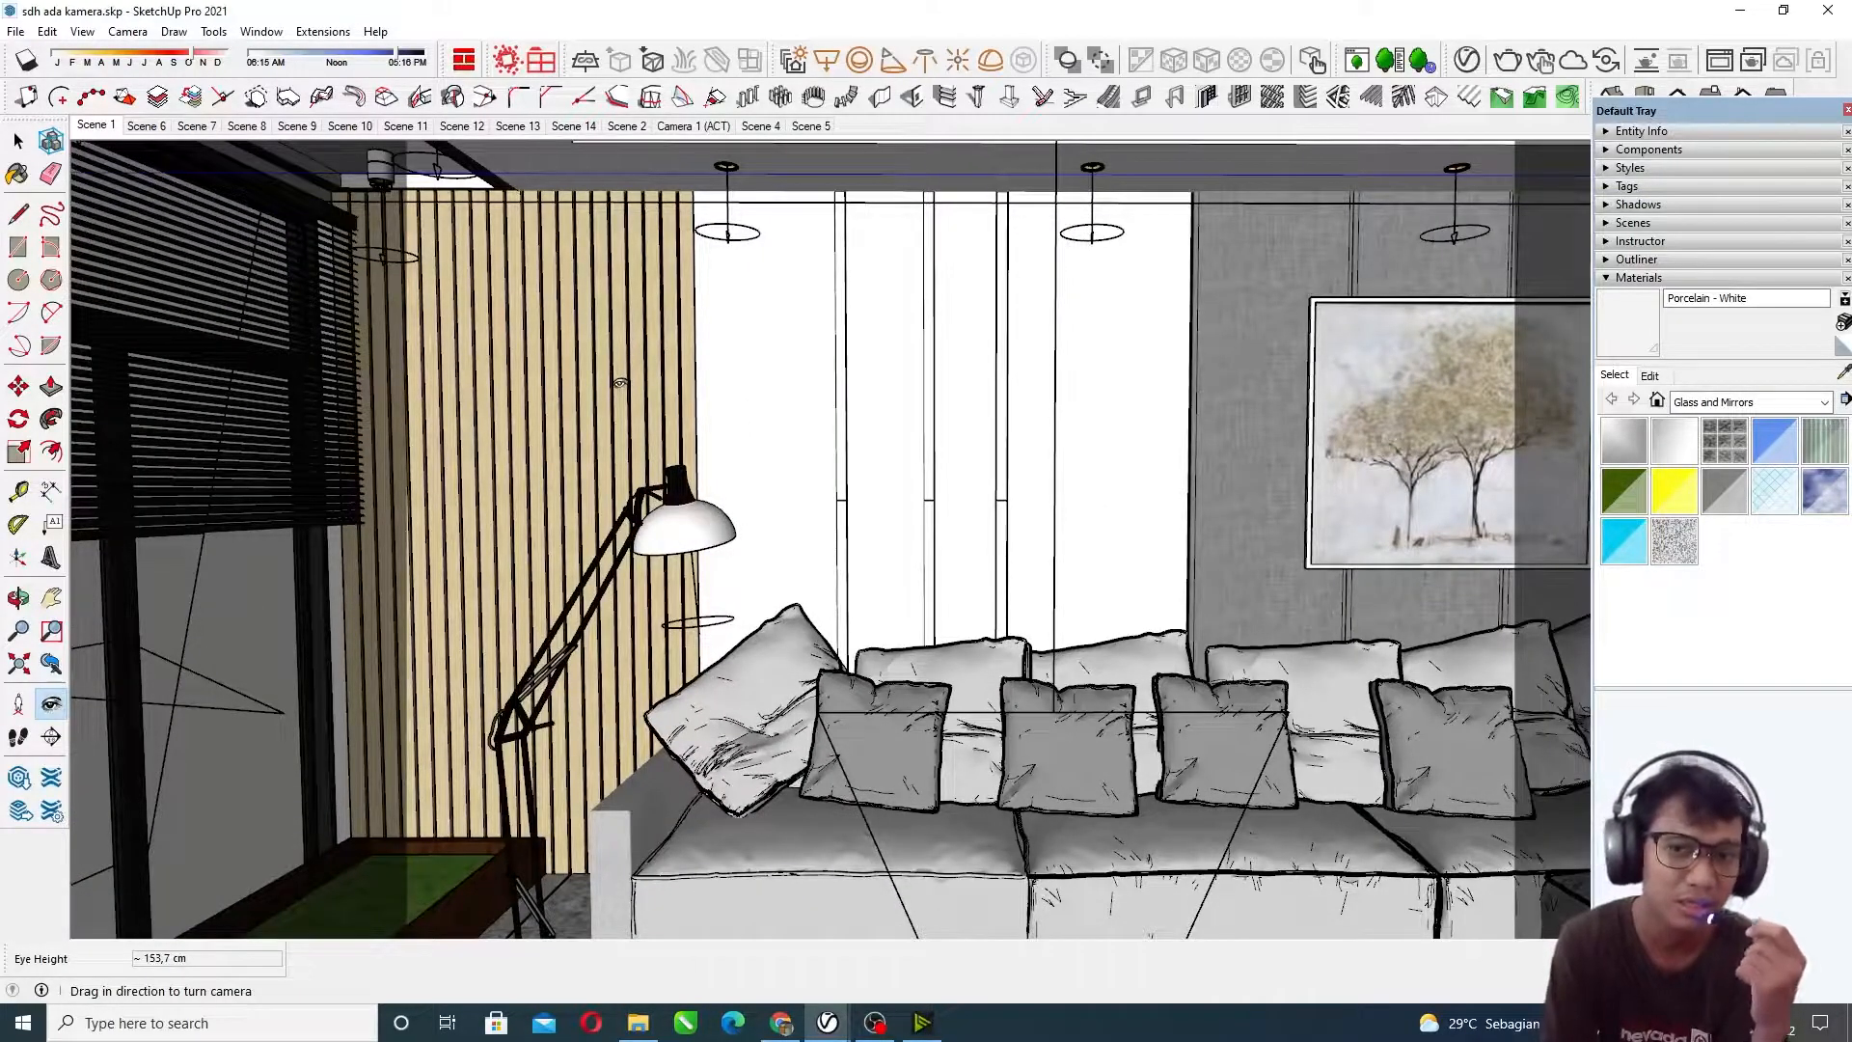
drag(629, 383, 1285, 301)
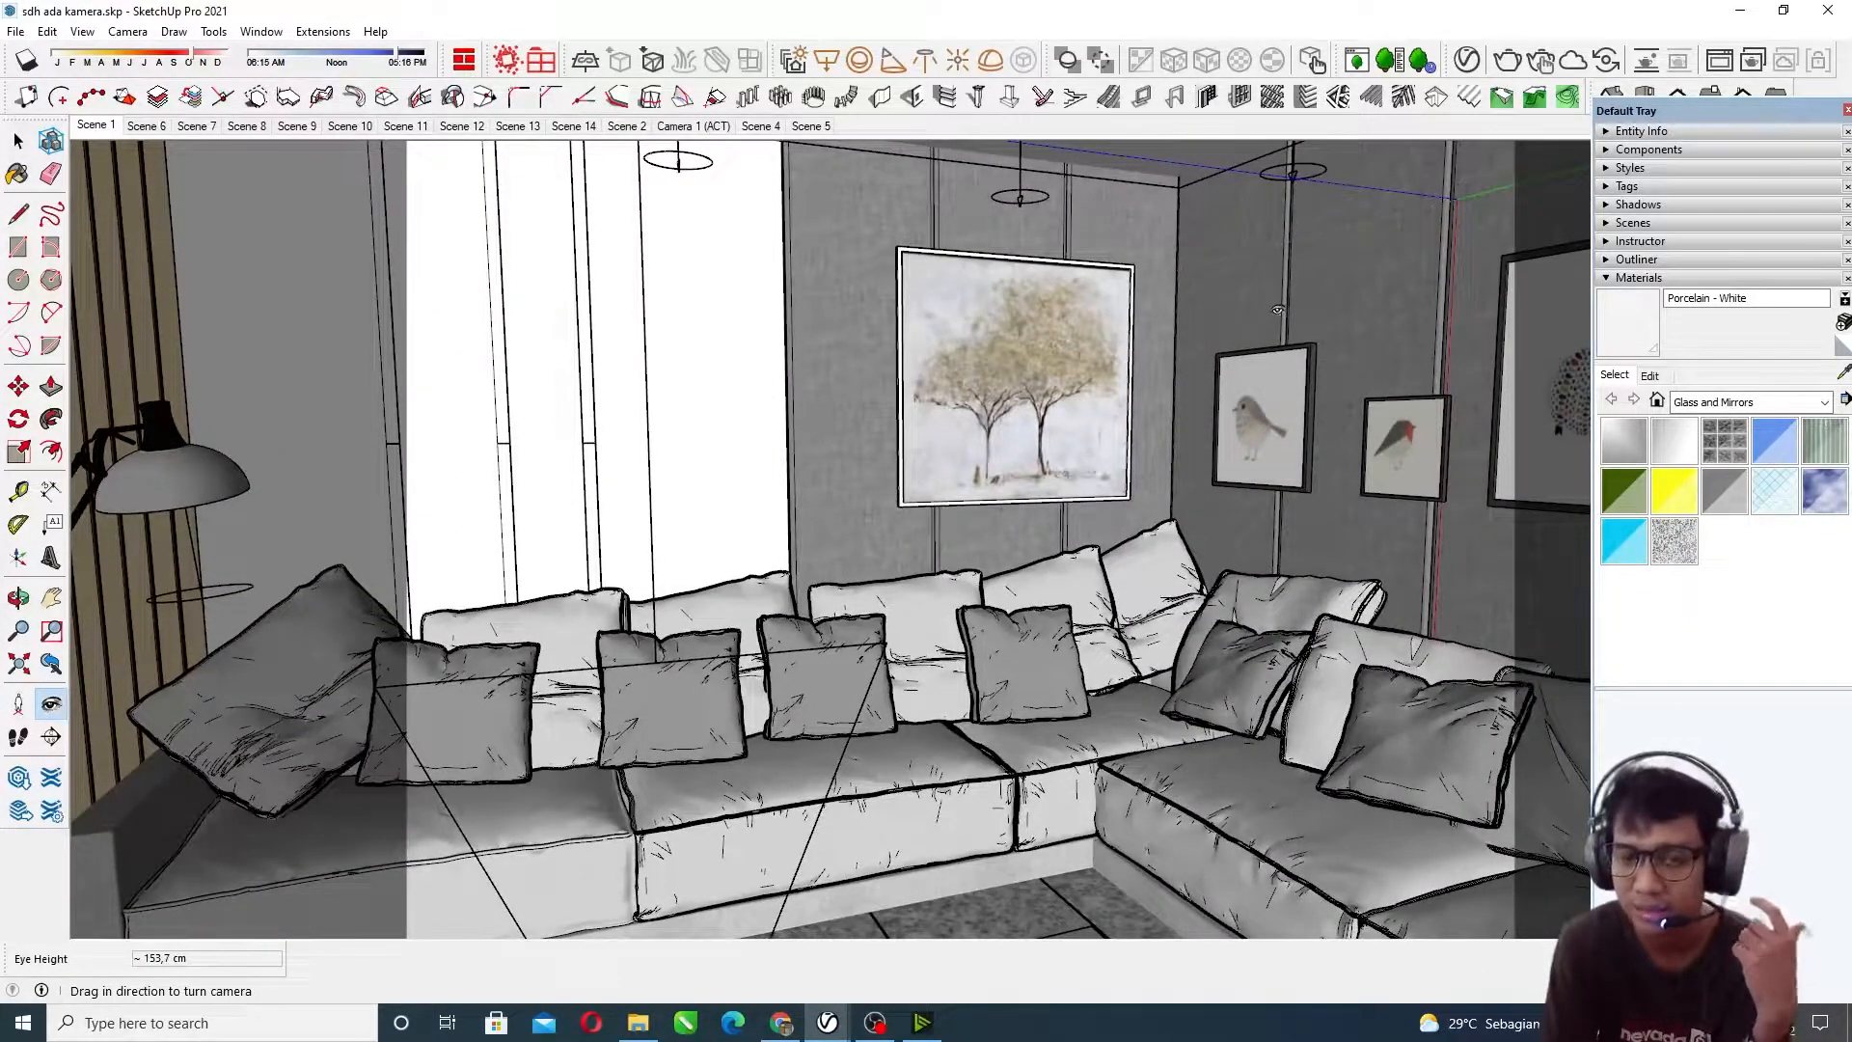
drag(1209, 367, 941, 362)
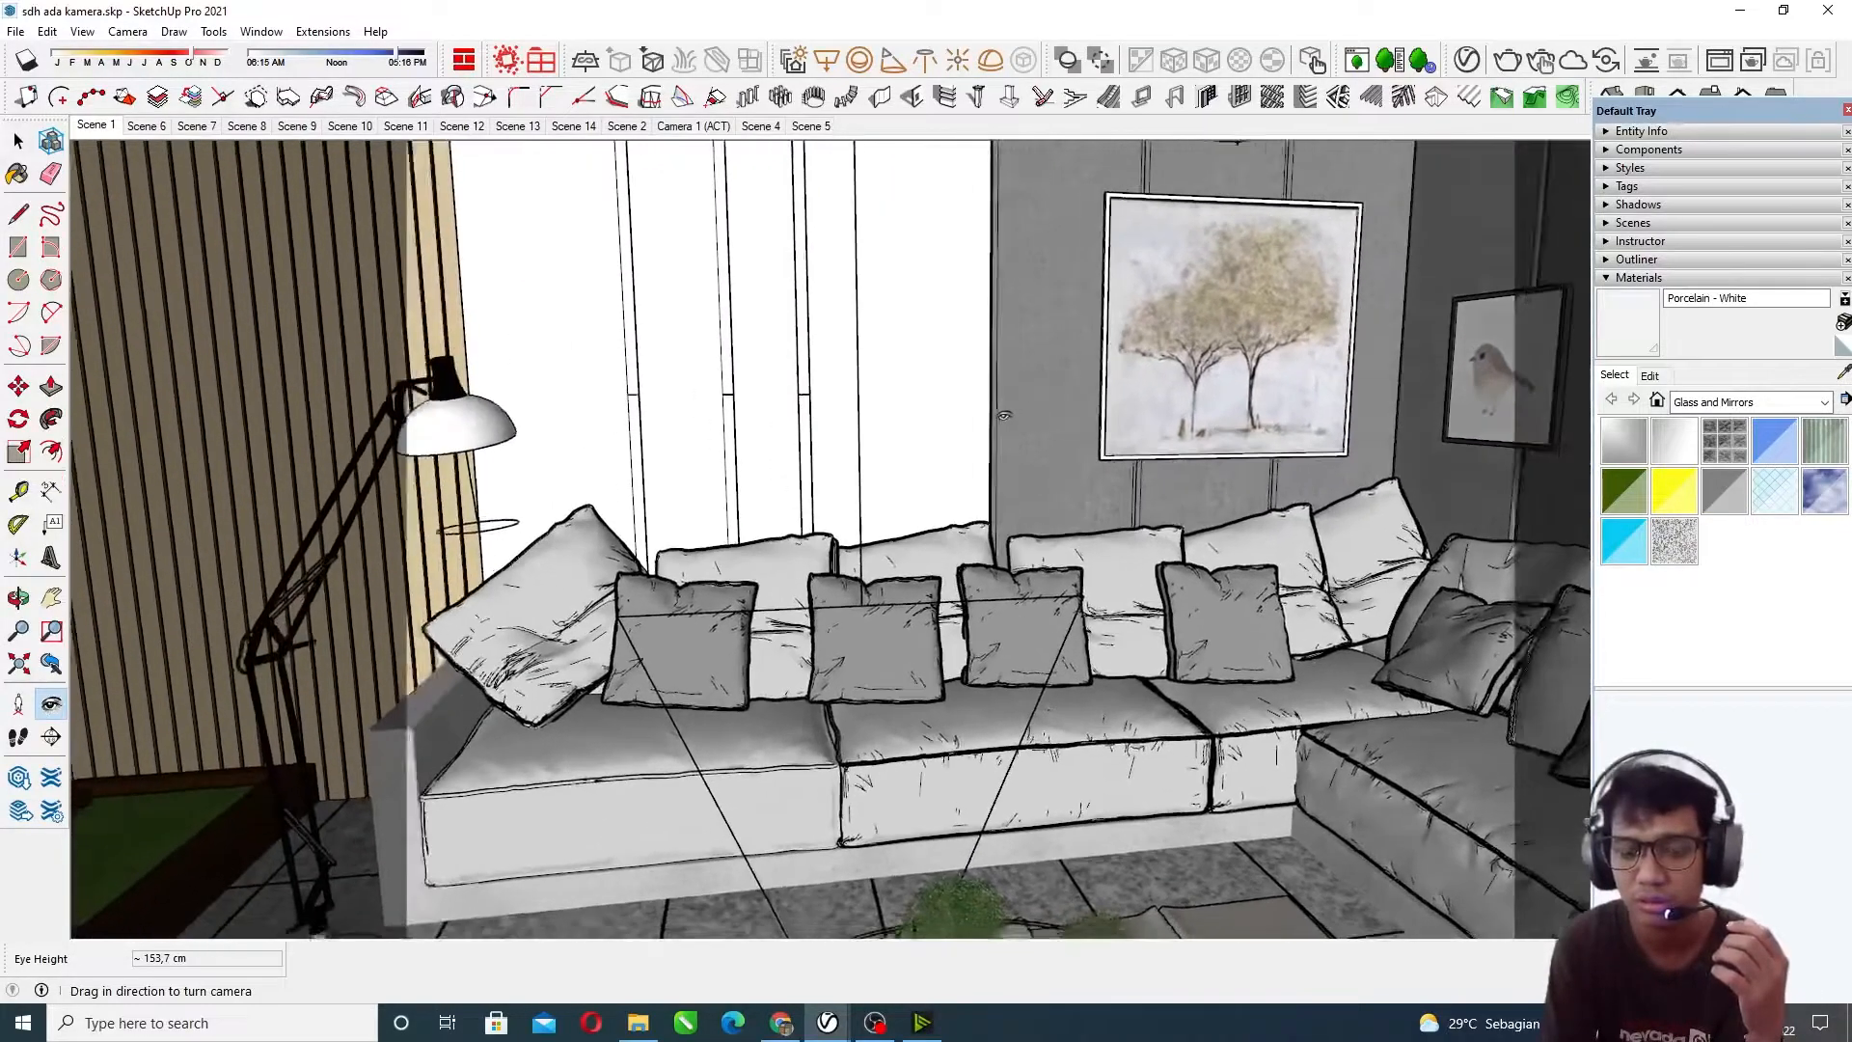
Step: Examine the recessed ceiling with its dark wood trim, stepped mouldings and downlights, from close up and from across the room
key(o)
middle_drag(937, 363, 965, 358)
drag(993, 386, 1096, 417)
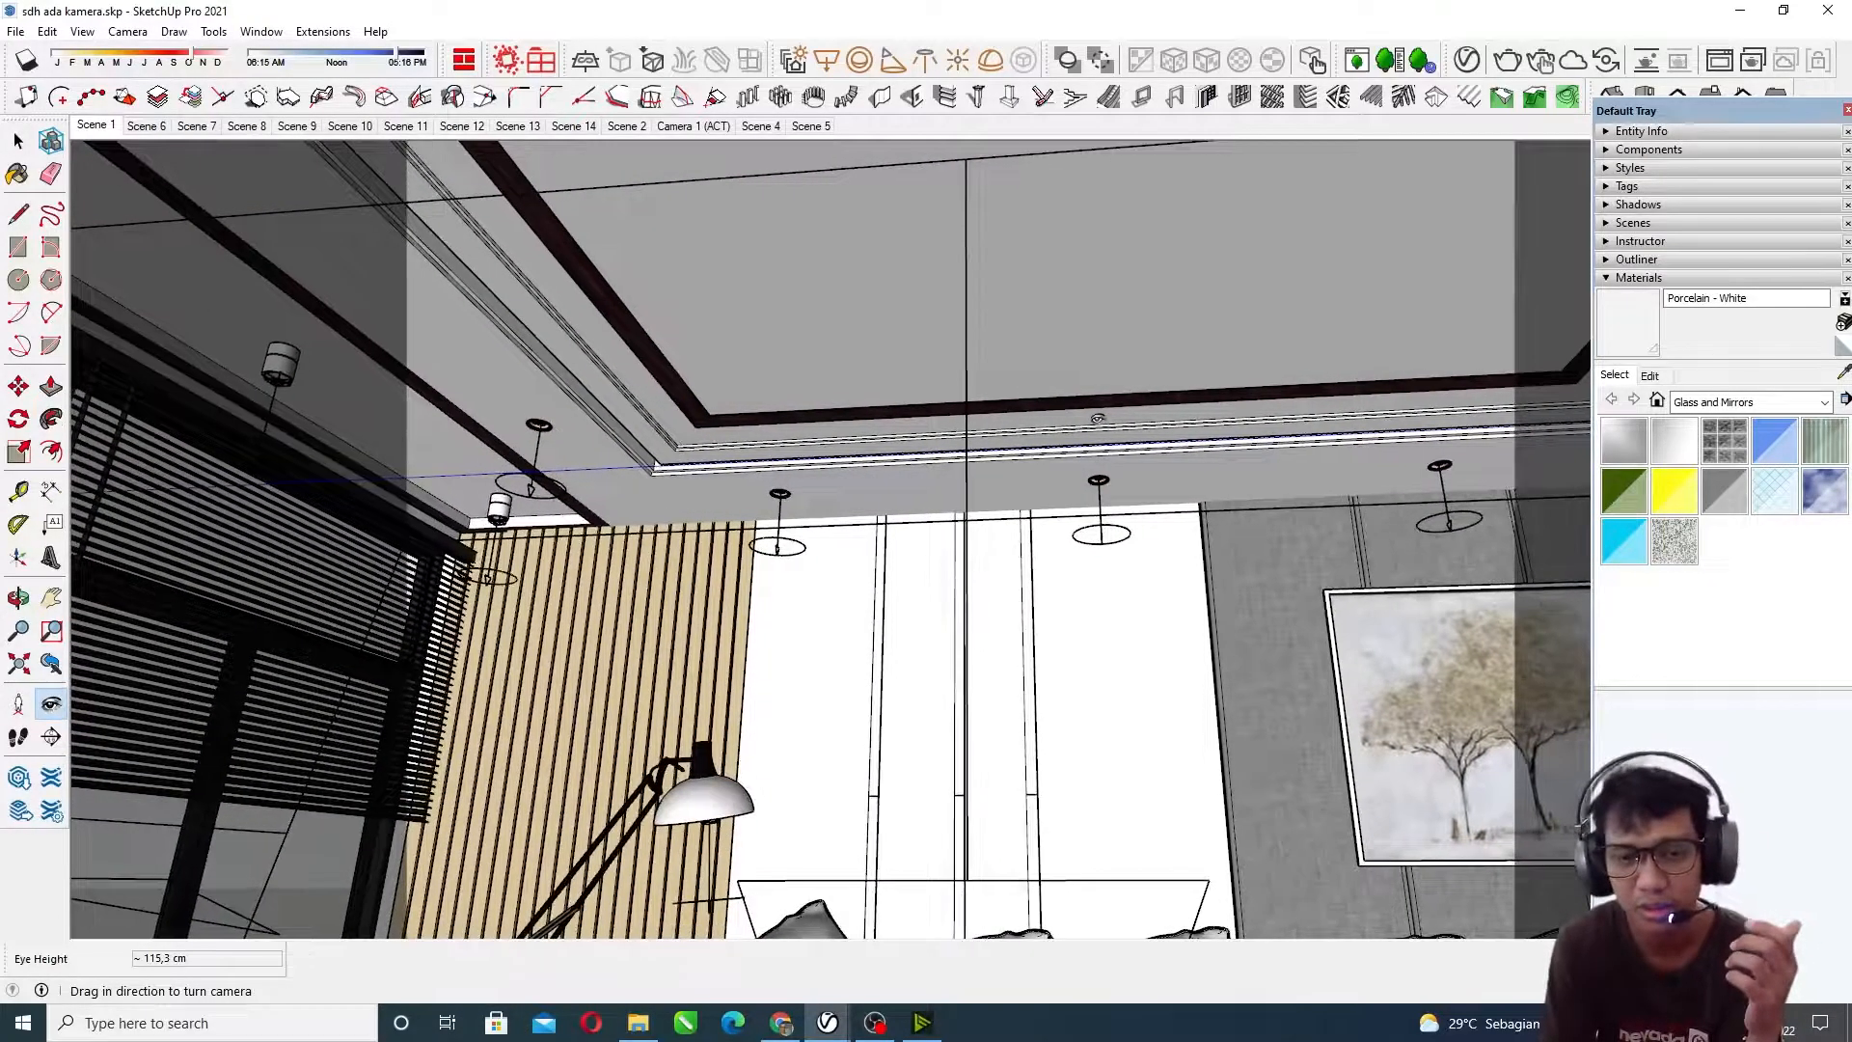
mouse_move(1104, 458)
middle_down()
mouse_move(1079, 411)
mouse_move(1105, 451)
middle_up()
scroll(808, 368, down, 1)
mouse_move(808, 368)
mouse_down()
mouse_move(898, 339)
mouse_move(1119, 347)
mouse_move(1179, 414)
mouse_move(1013, 399)
mouse_move(766, 265)
mouse_move(1045, 364)
mouse_move(1098, 412)
mouse_up()
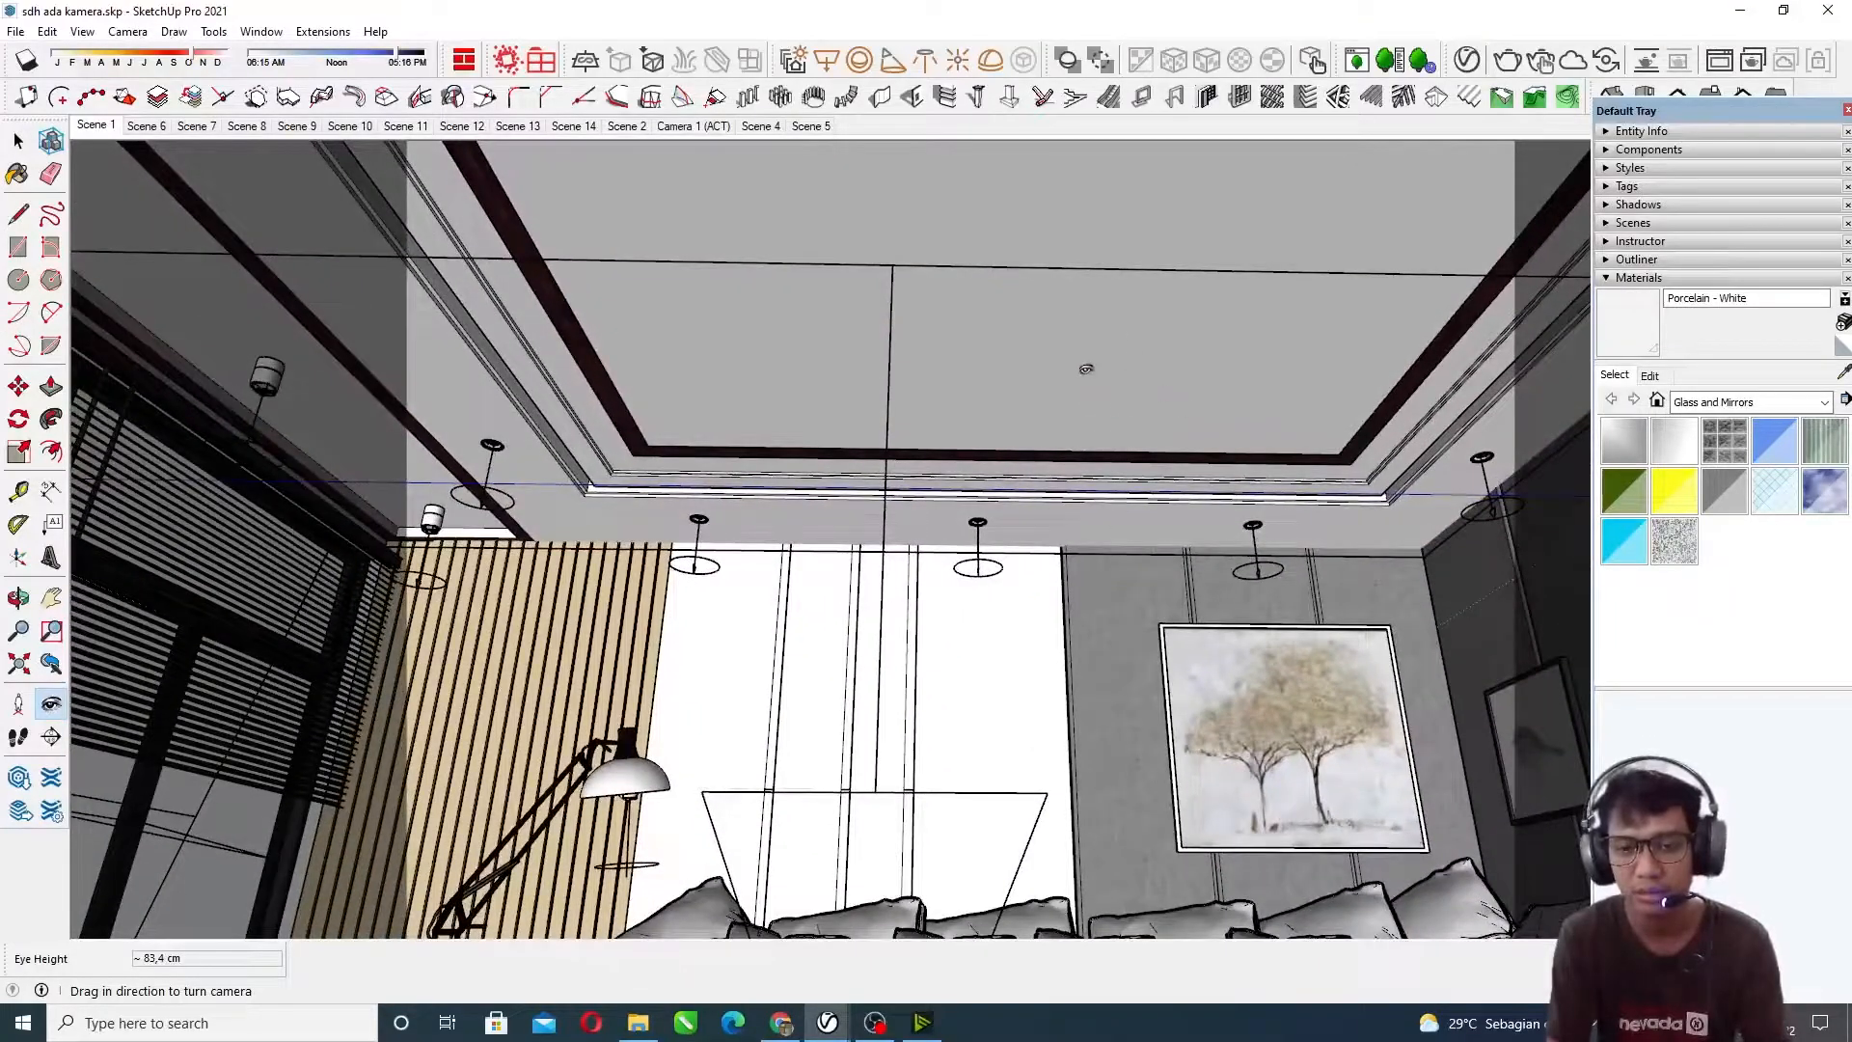
middle_drag(1249, 431, 1137, 337)
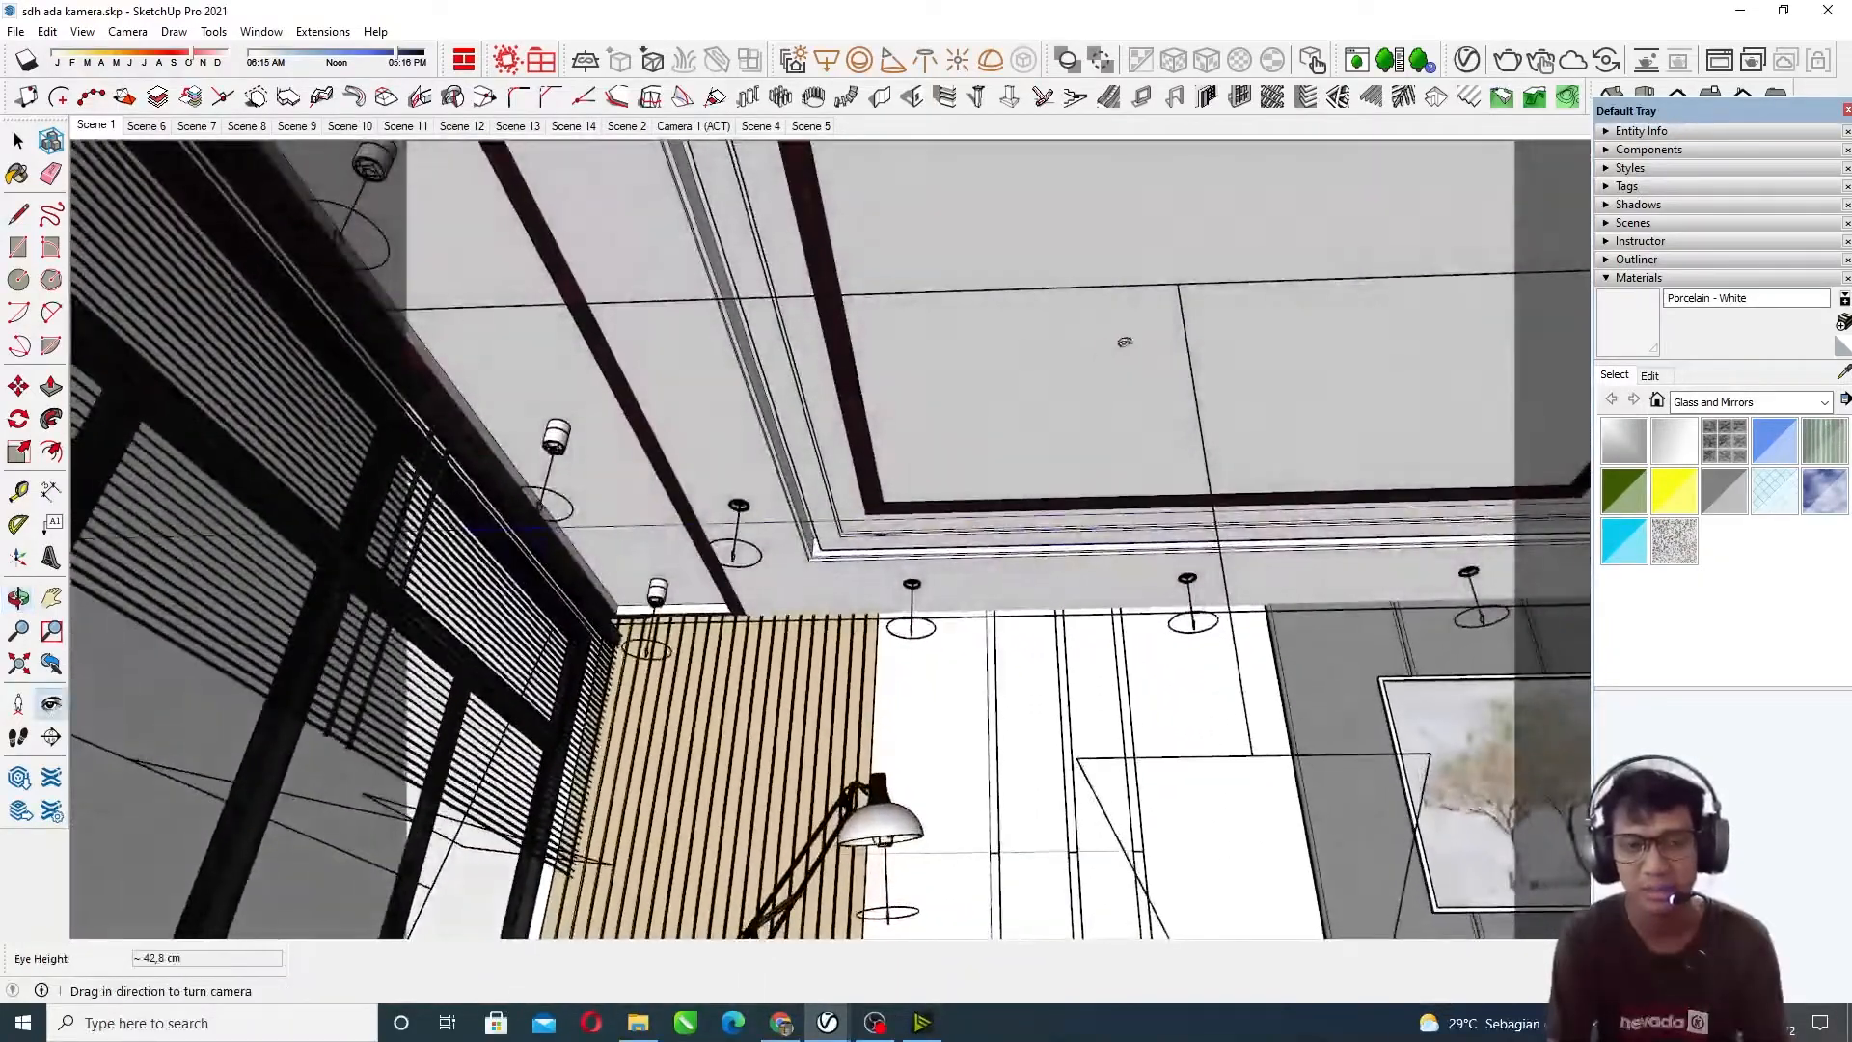
scroll(946, 318, up, 7)
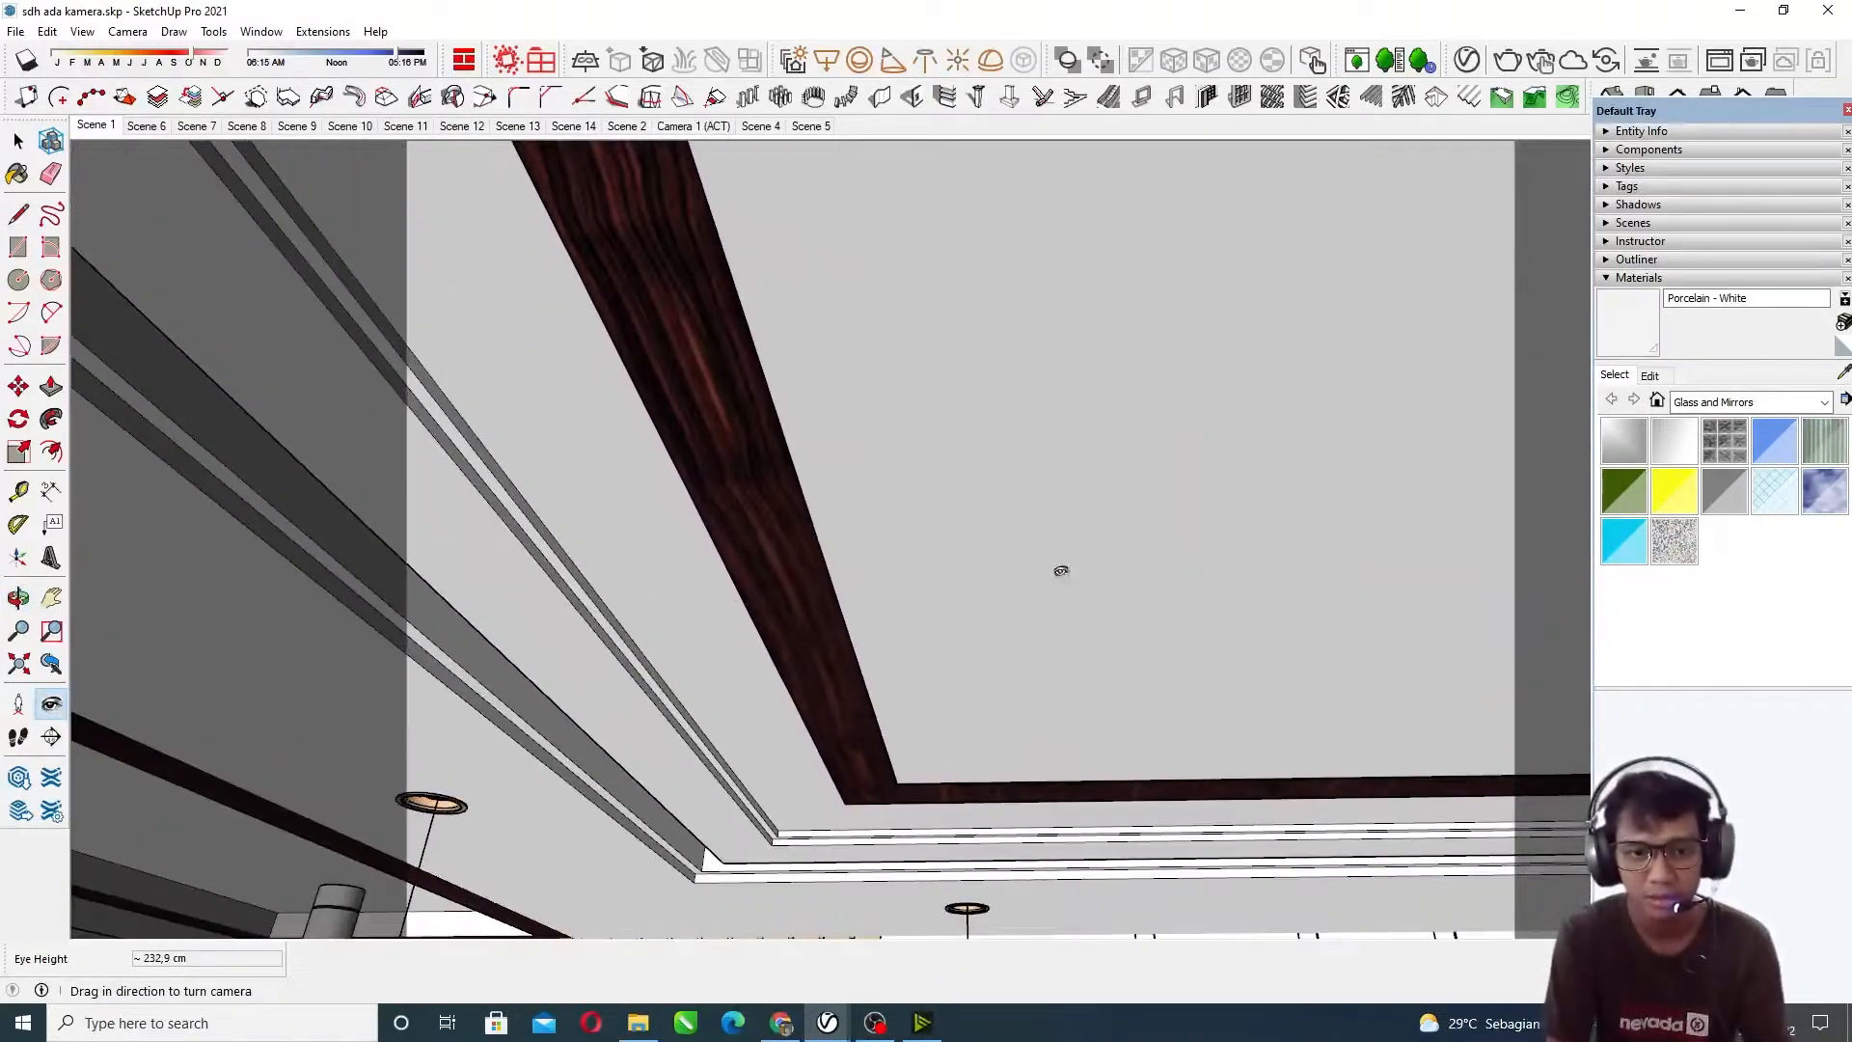
drag(1058, 575, 959, 643)
middle_drag(958, 642, 884, 557)
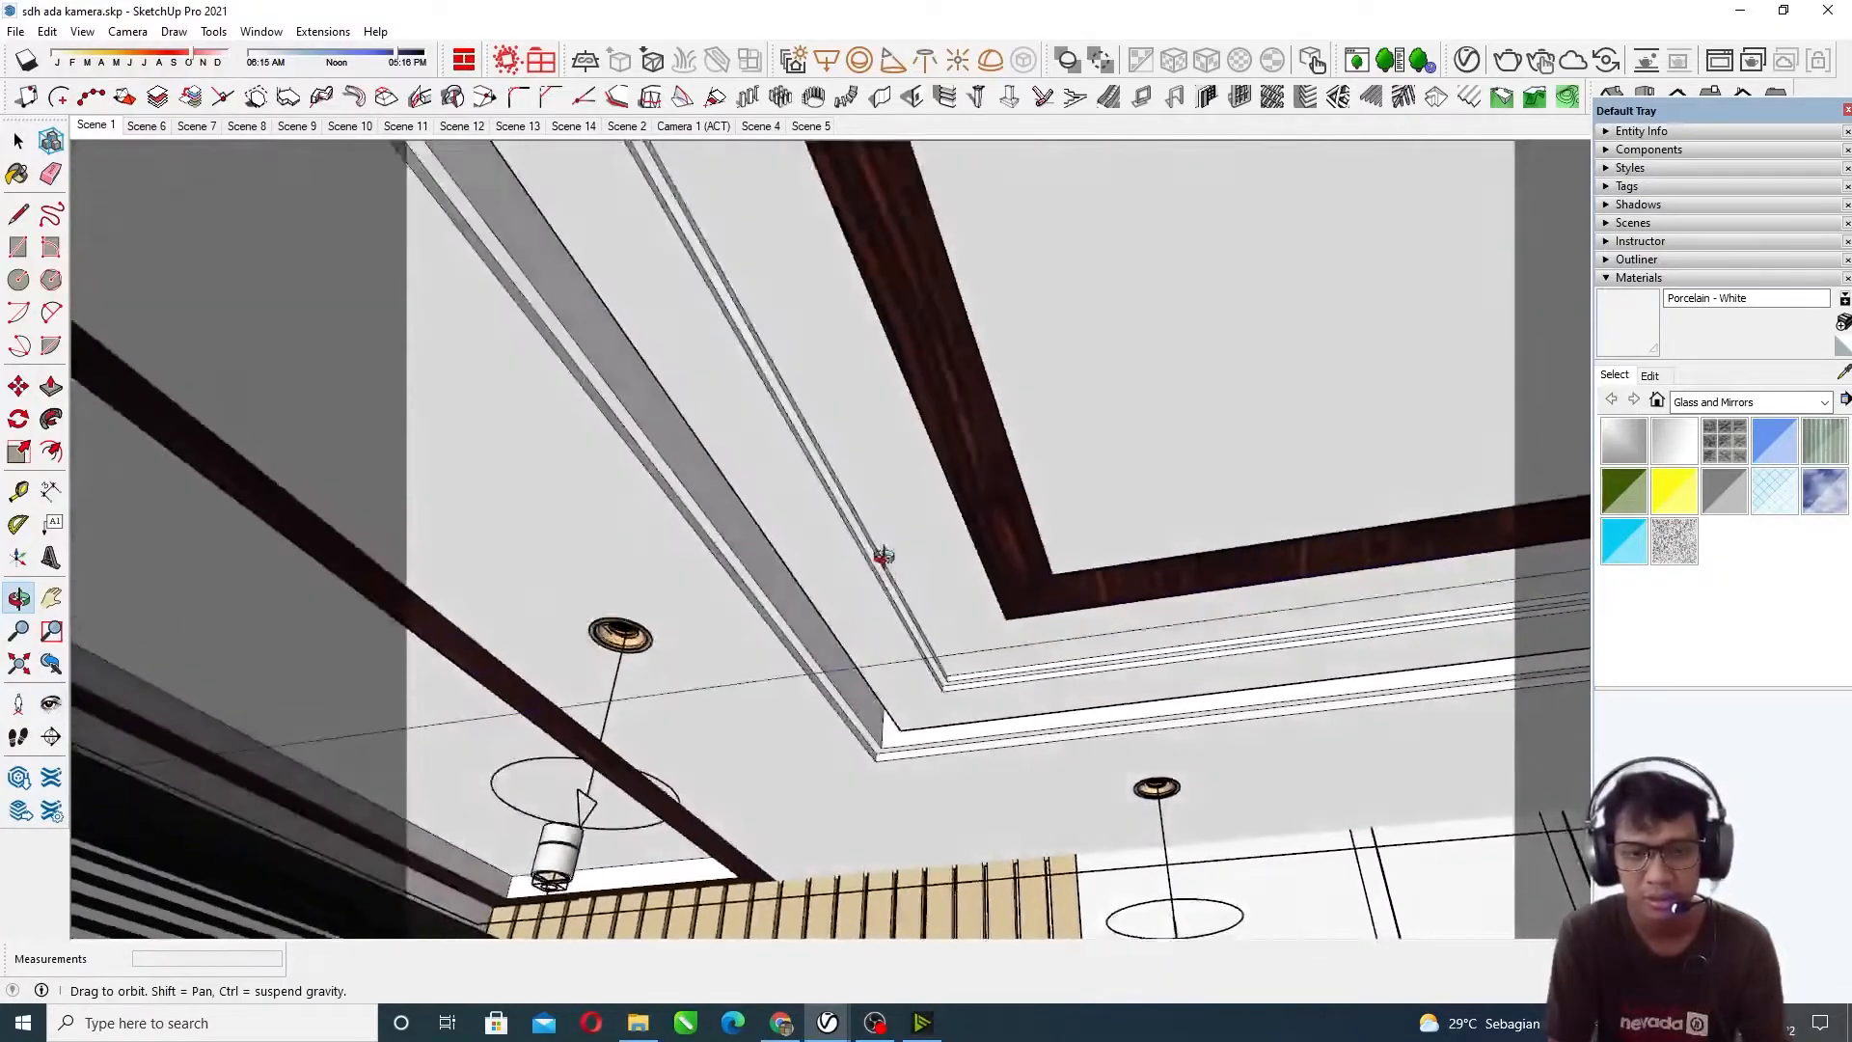
scroll(784, 633, down, 3)
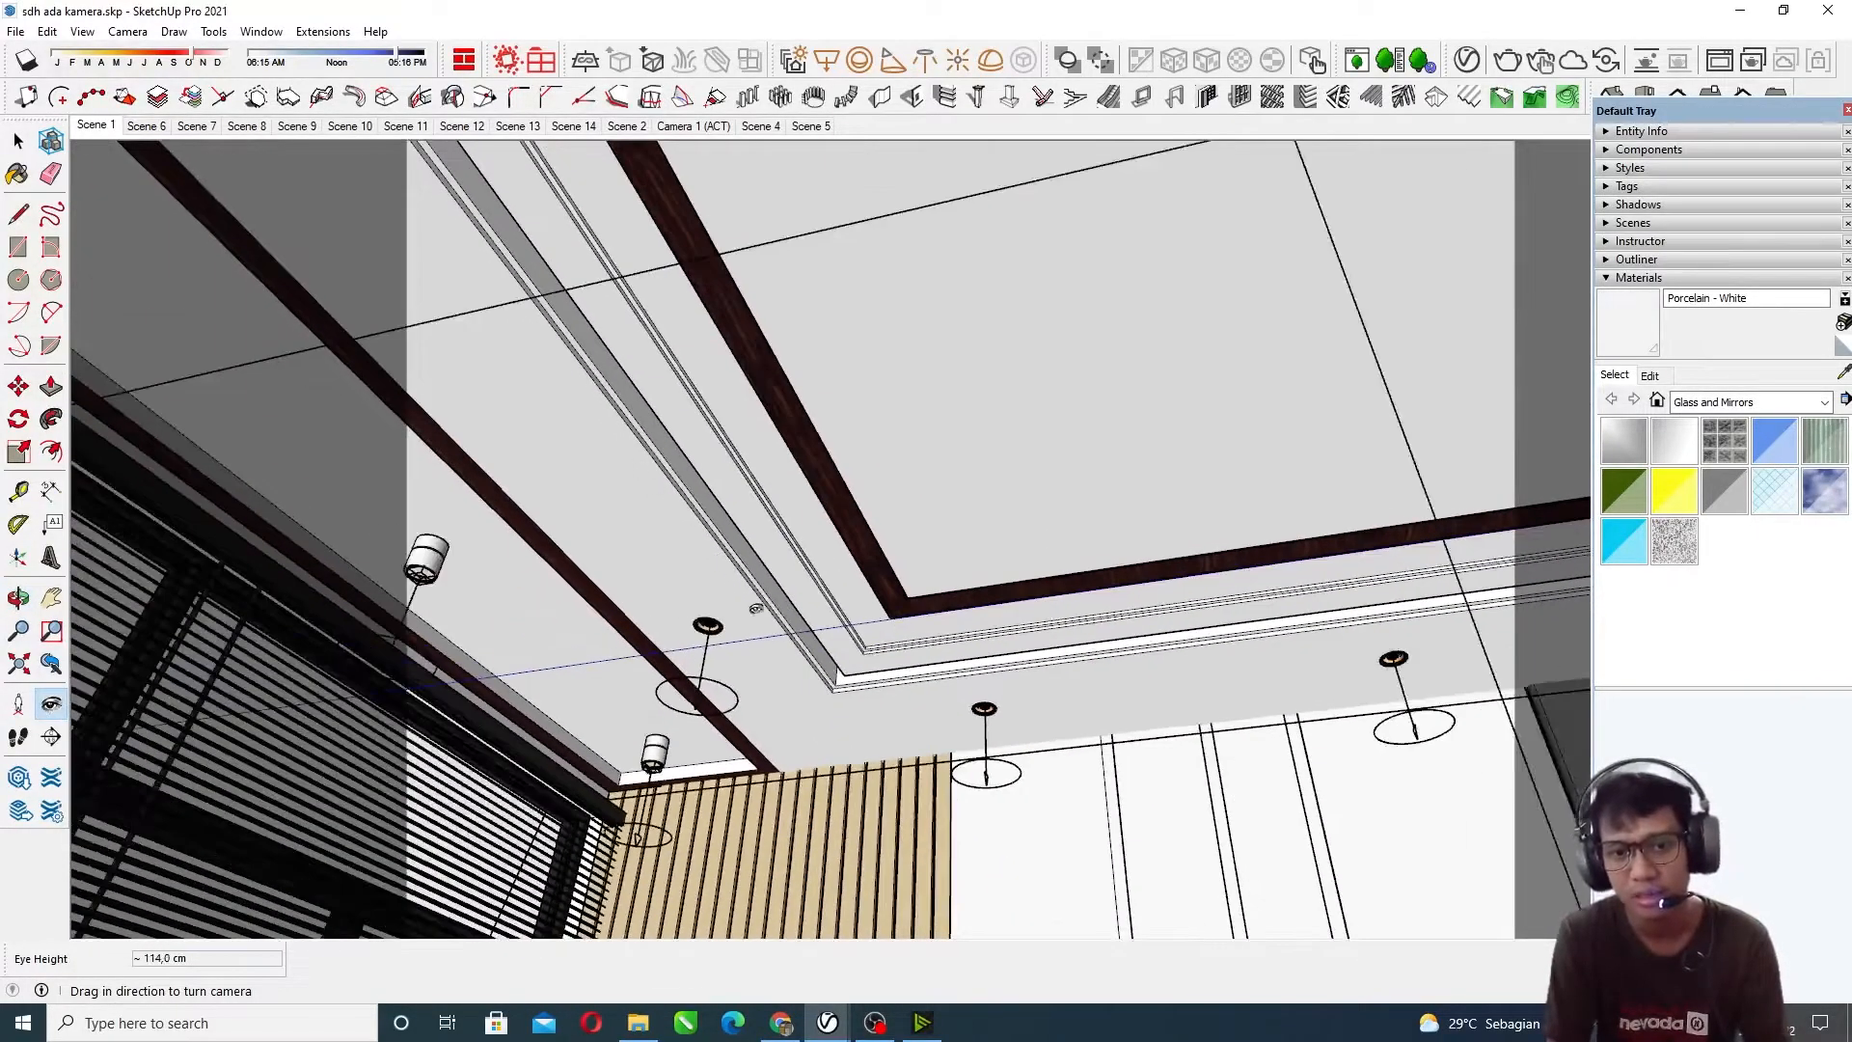
scroll(1453, 657, down, 5)
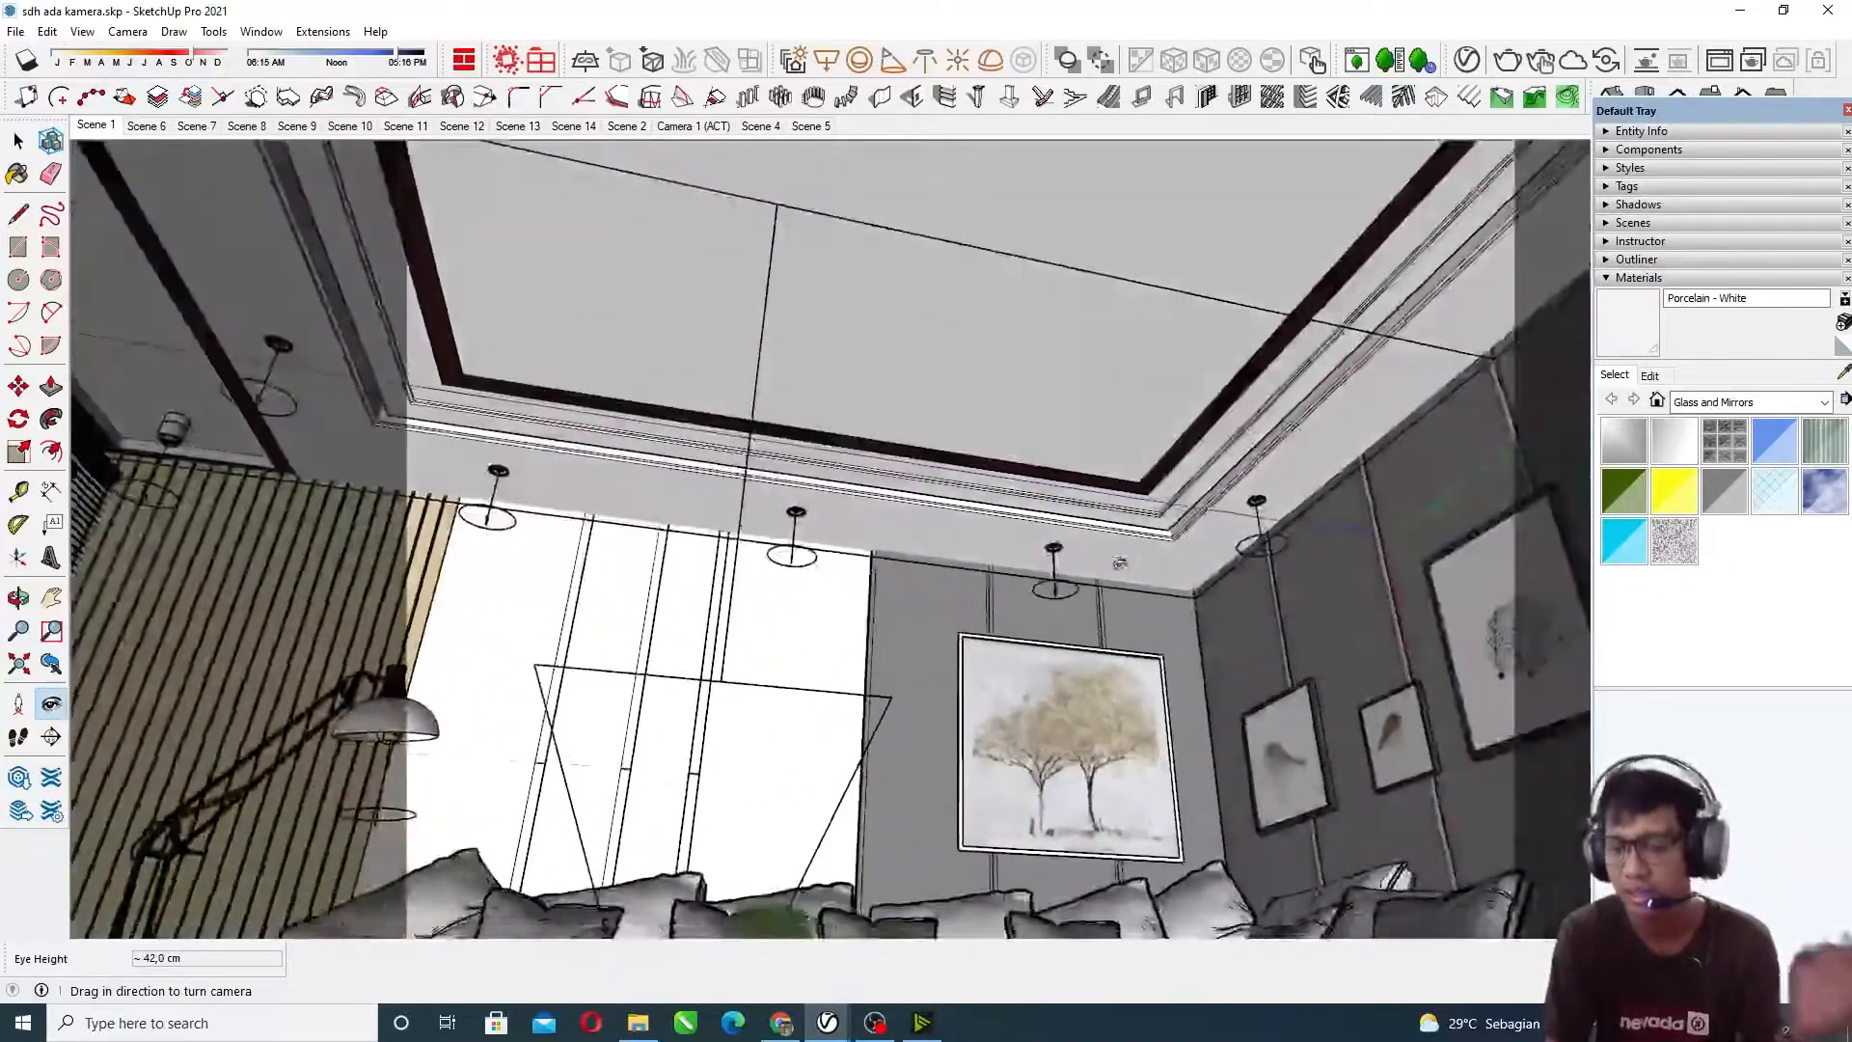
Step: Look around the recessed ceiling, the framed pictures on the grey walls, and the sofa area beside the window blinds
drag(1119, 563, 1130, 579)
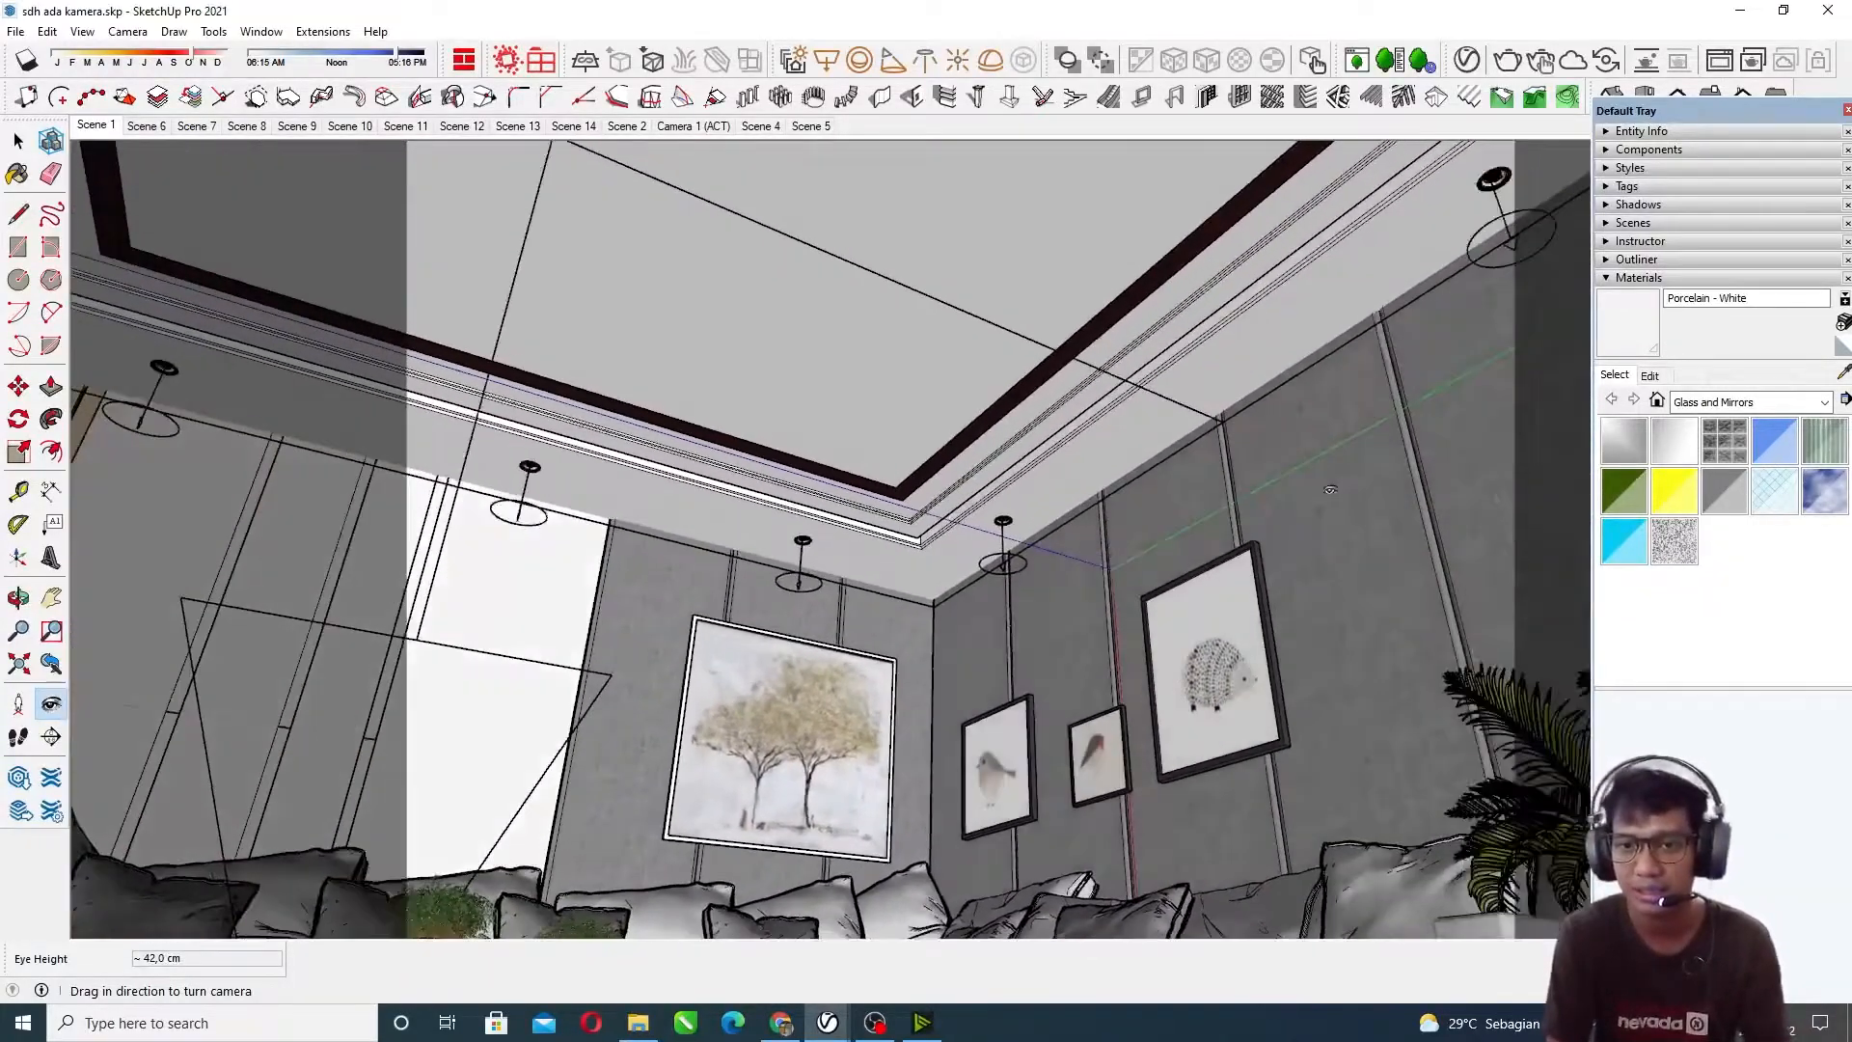
drag(1330, 490, 1410, 391)
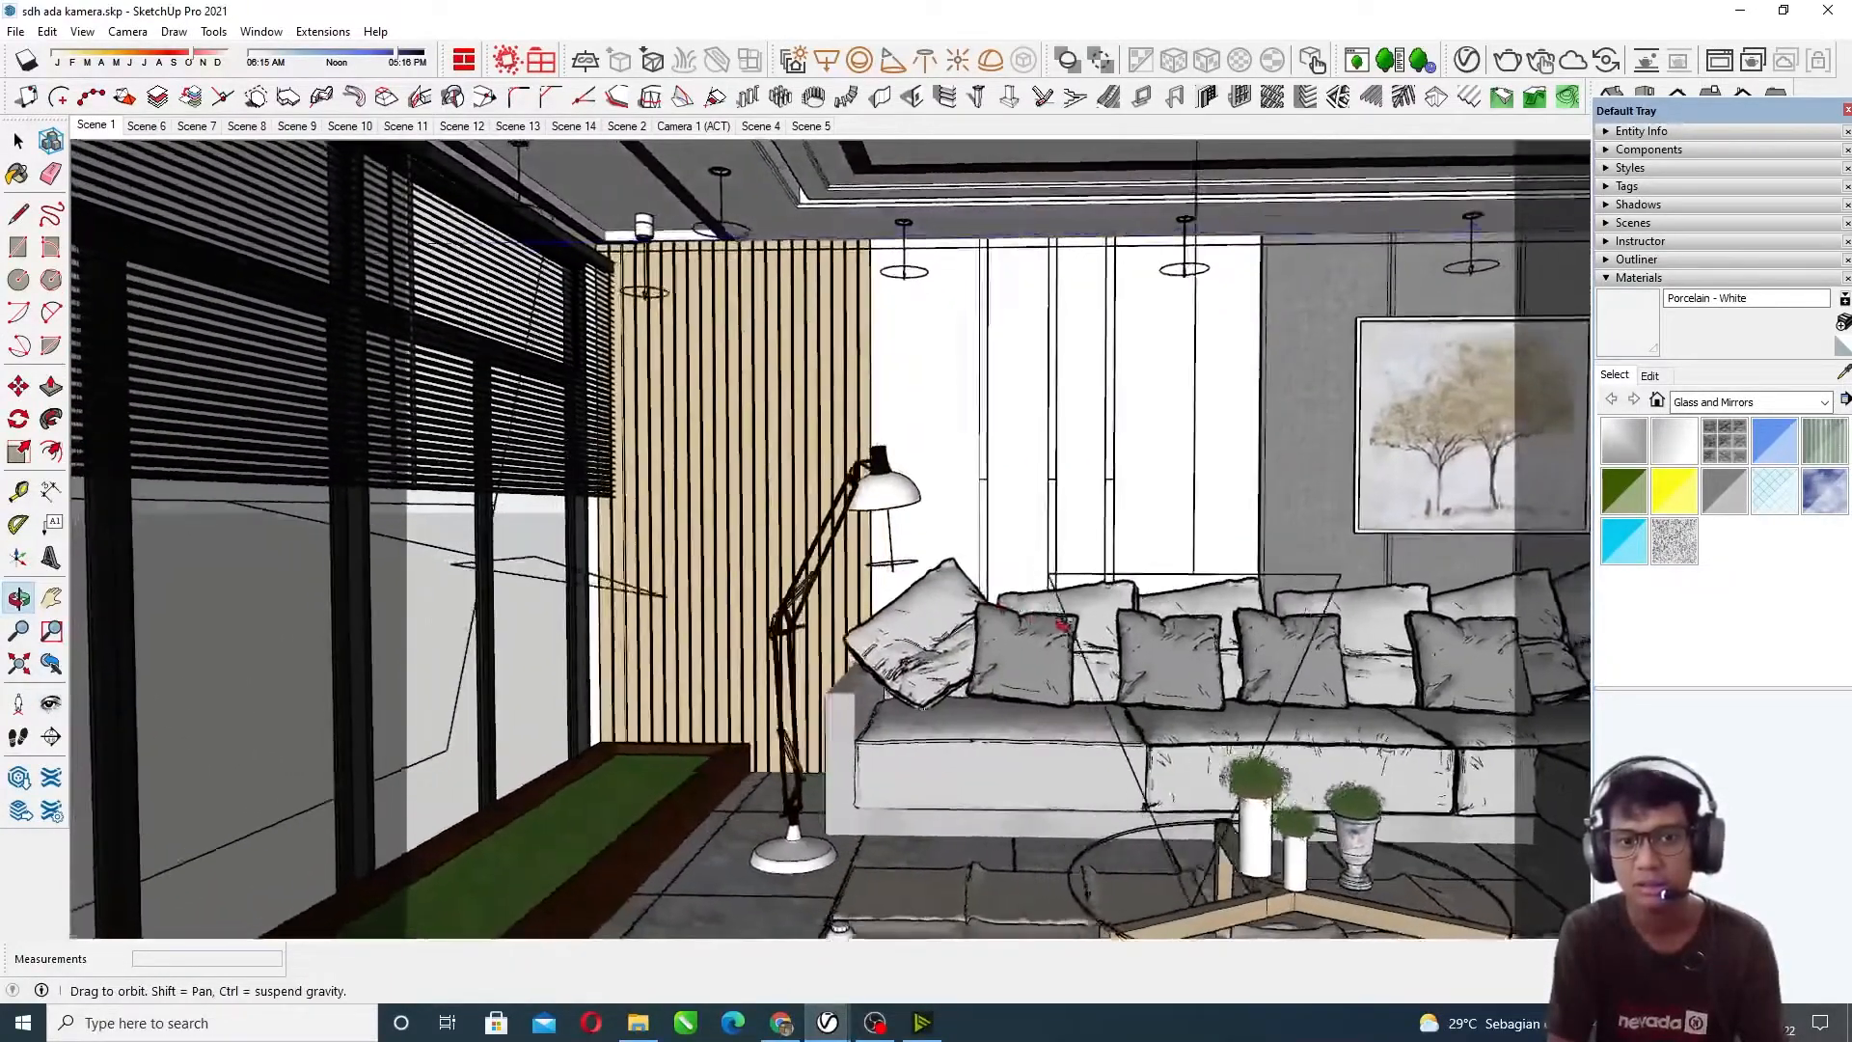
drag(1061, 625, 991, 570)
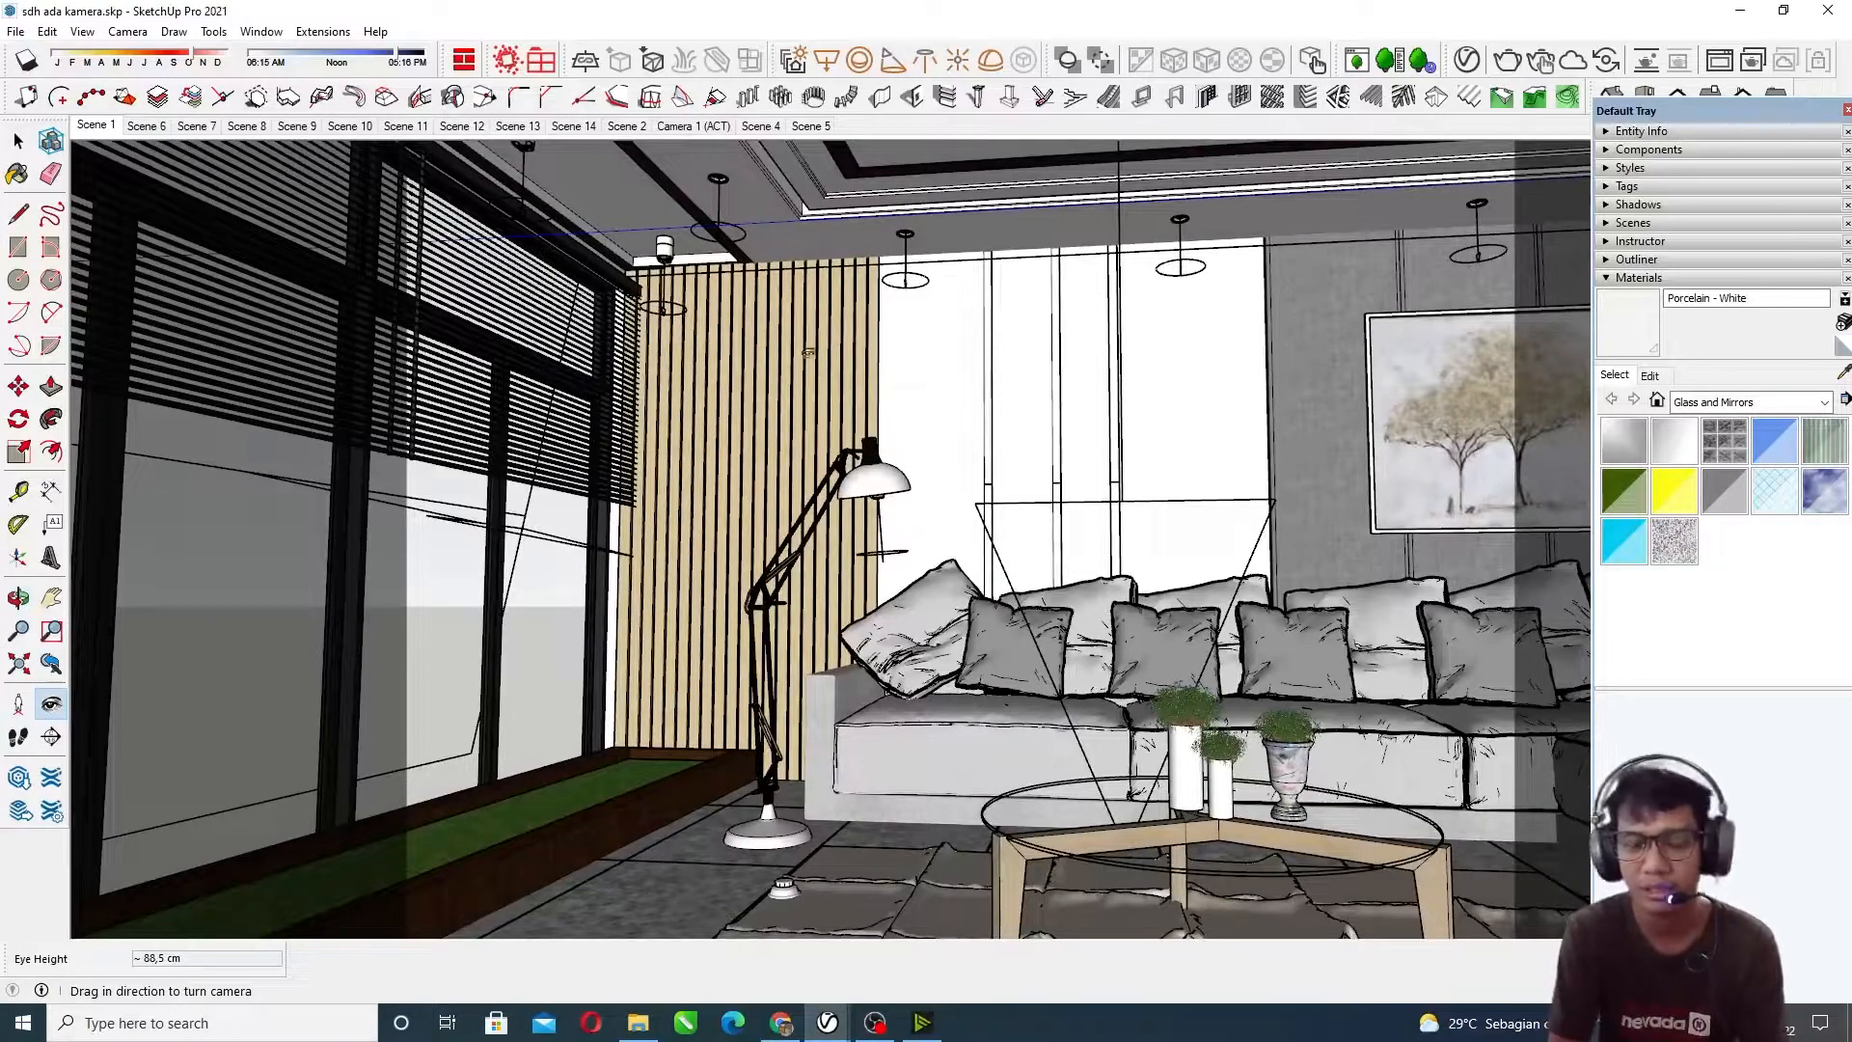
drag(1119, 328, 1327, 339)
middle_drag(1327, 339, 1261, 328)
drag(1261, 328, 1063, 265)
Step: Examine the standing lamp in front of the slatted wood panel, together with the adjoining white panel and sofa end
scroll(893, 384, up, 3)
scroll(894, 384, up, 5)
scroll(898, 394, down, 4)
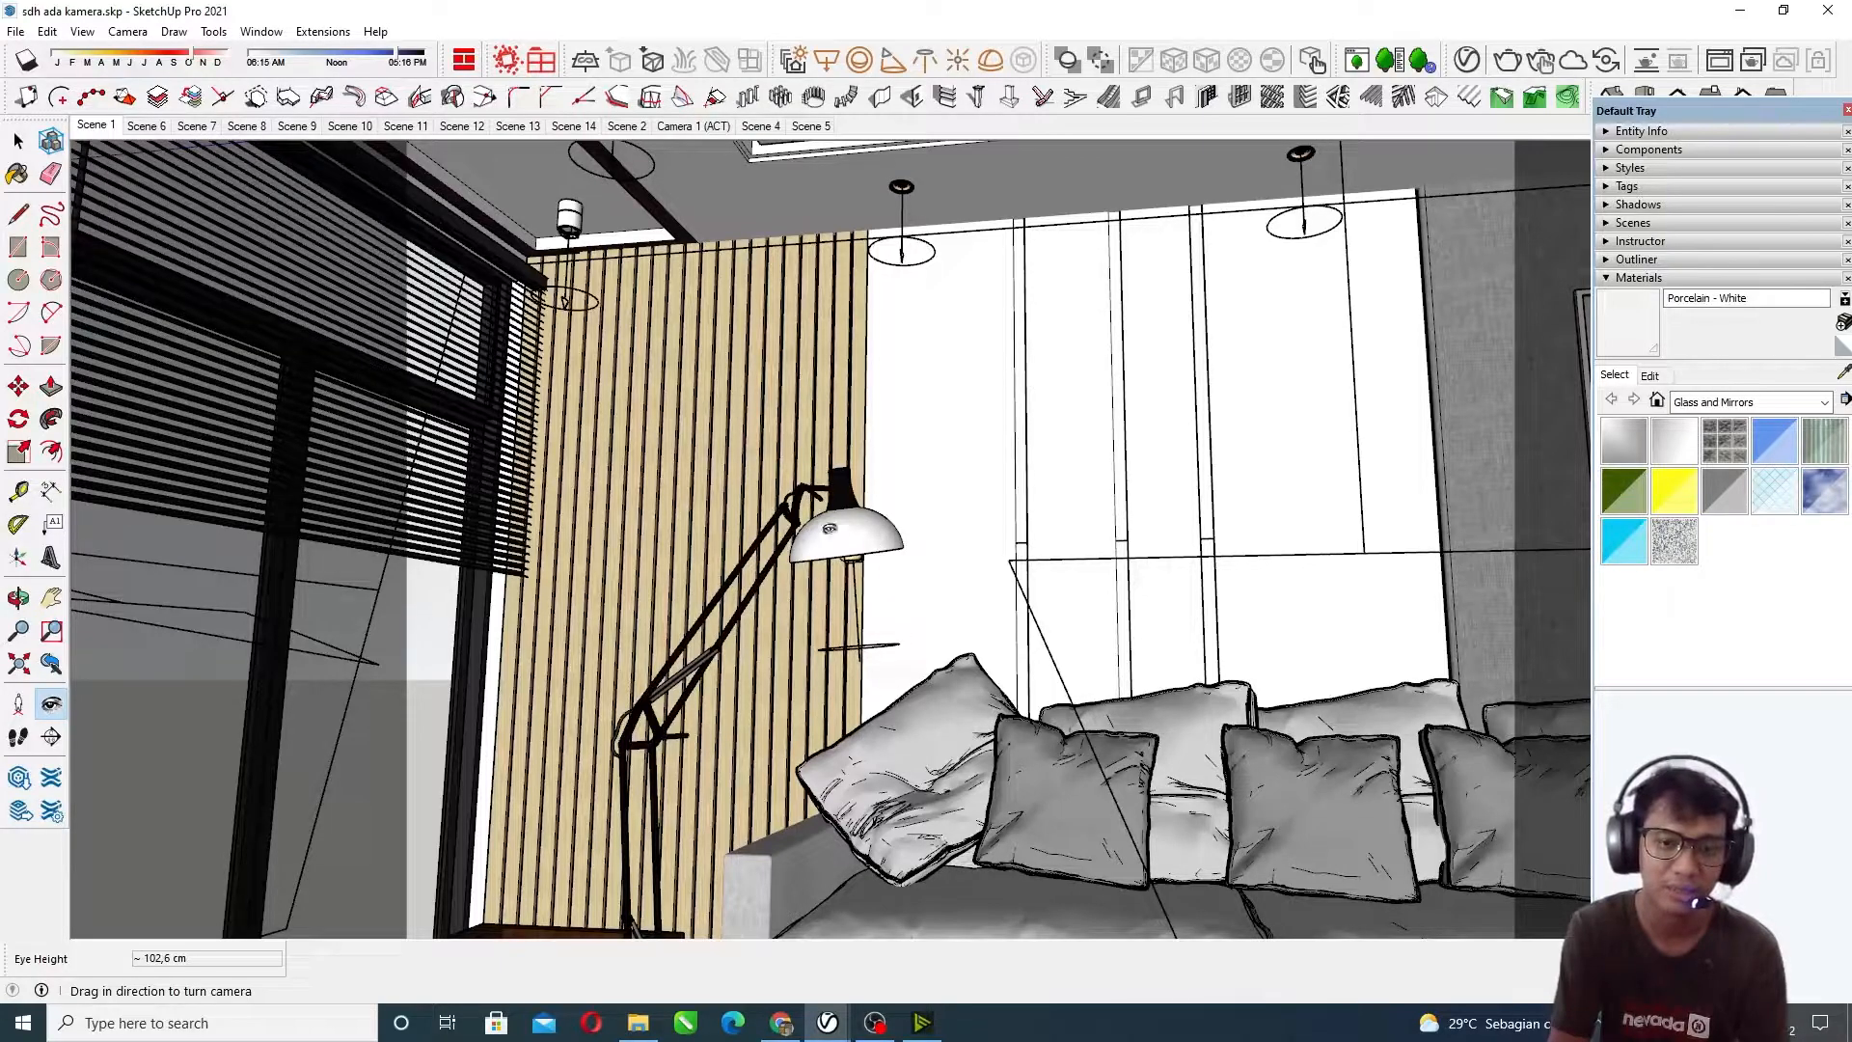
drag(798, 624, 794, 515)
middle_drag(842, 557, 772, 453)
middle_drag(1017, 386, 963, 339)
mouse_move(964, 338)
mouse_down()
mouse_move(1138, 357)
mouse_move(752, 475)
mouse_up()
middle_drag(751, 476, 777, 556)
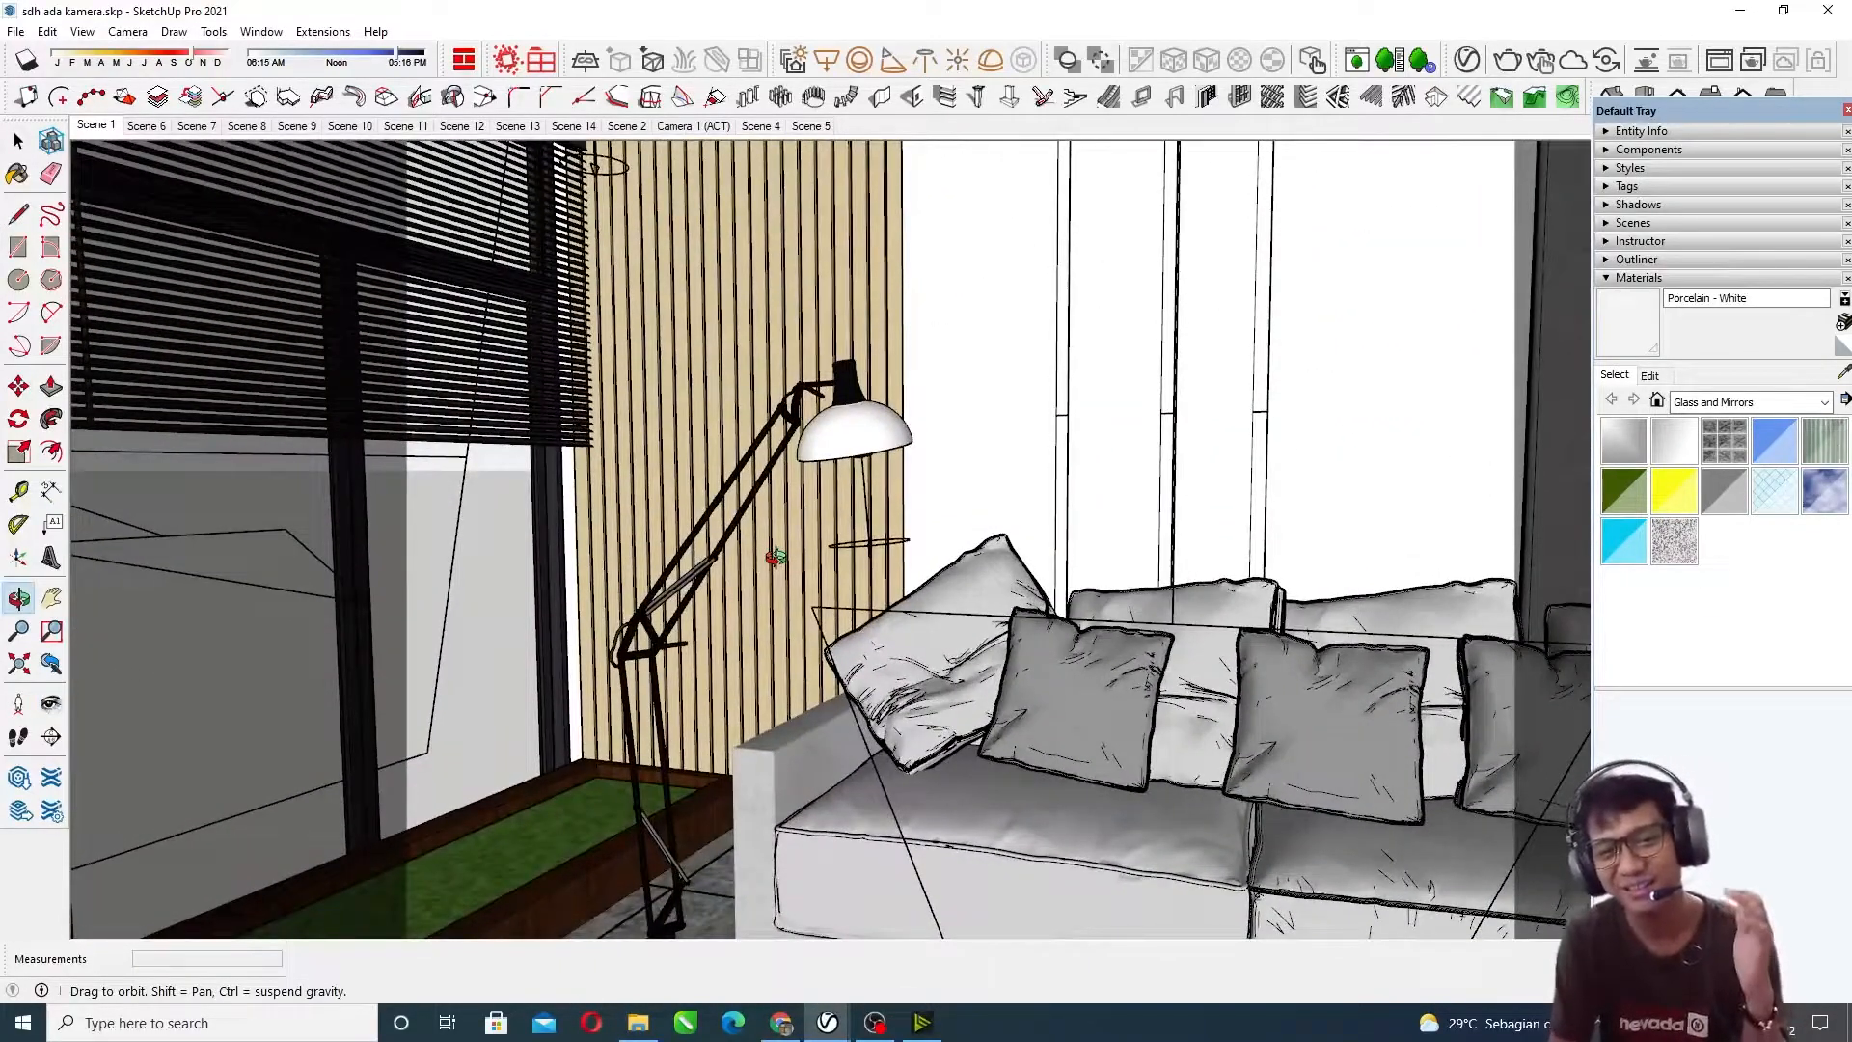
middle_drag(775, 558, 809, 576)
Step: Inspect the floor tiles between the grass planter and the rug up close and sample their material
scroll(901, 469, down, 3)
mouse_move(927, 403)
mouse_down()
mouse_move(823, 591)
mouse_move(664, 462)
mouse_move(772, 448)
mouse_move(946, 491)
mouse_move(1229, 478)
mouse_move(1167, 598)
mouse_move(1036, 740)
mouse_move(905, 810)
mouse_up()
middle_drag(905, 810, 926, 736)
scroll(773, 689, up, 2)
scroll(772, 688, up, 2)
middle_drag(773, 689, 789, 728)
scroll(1046, 653, up, 2)
scroll(1046, 654, down, 1)
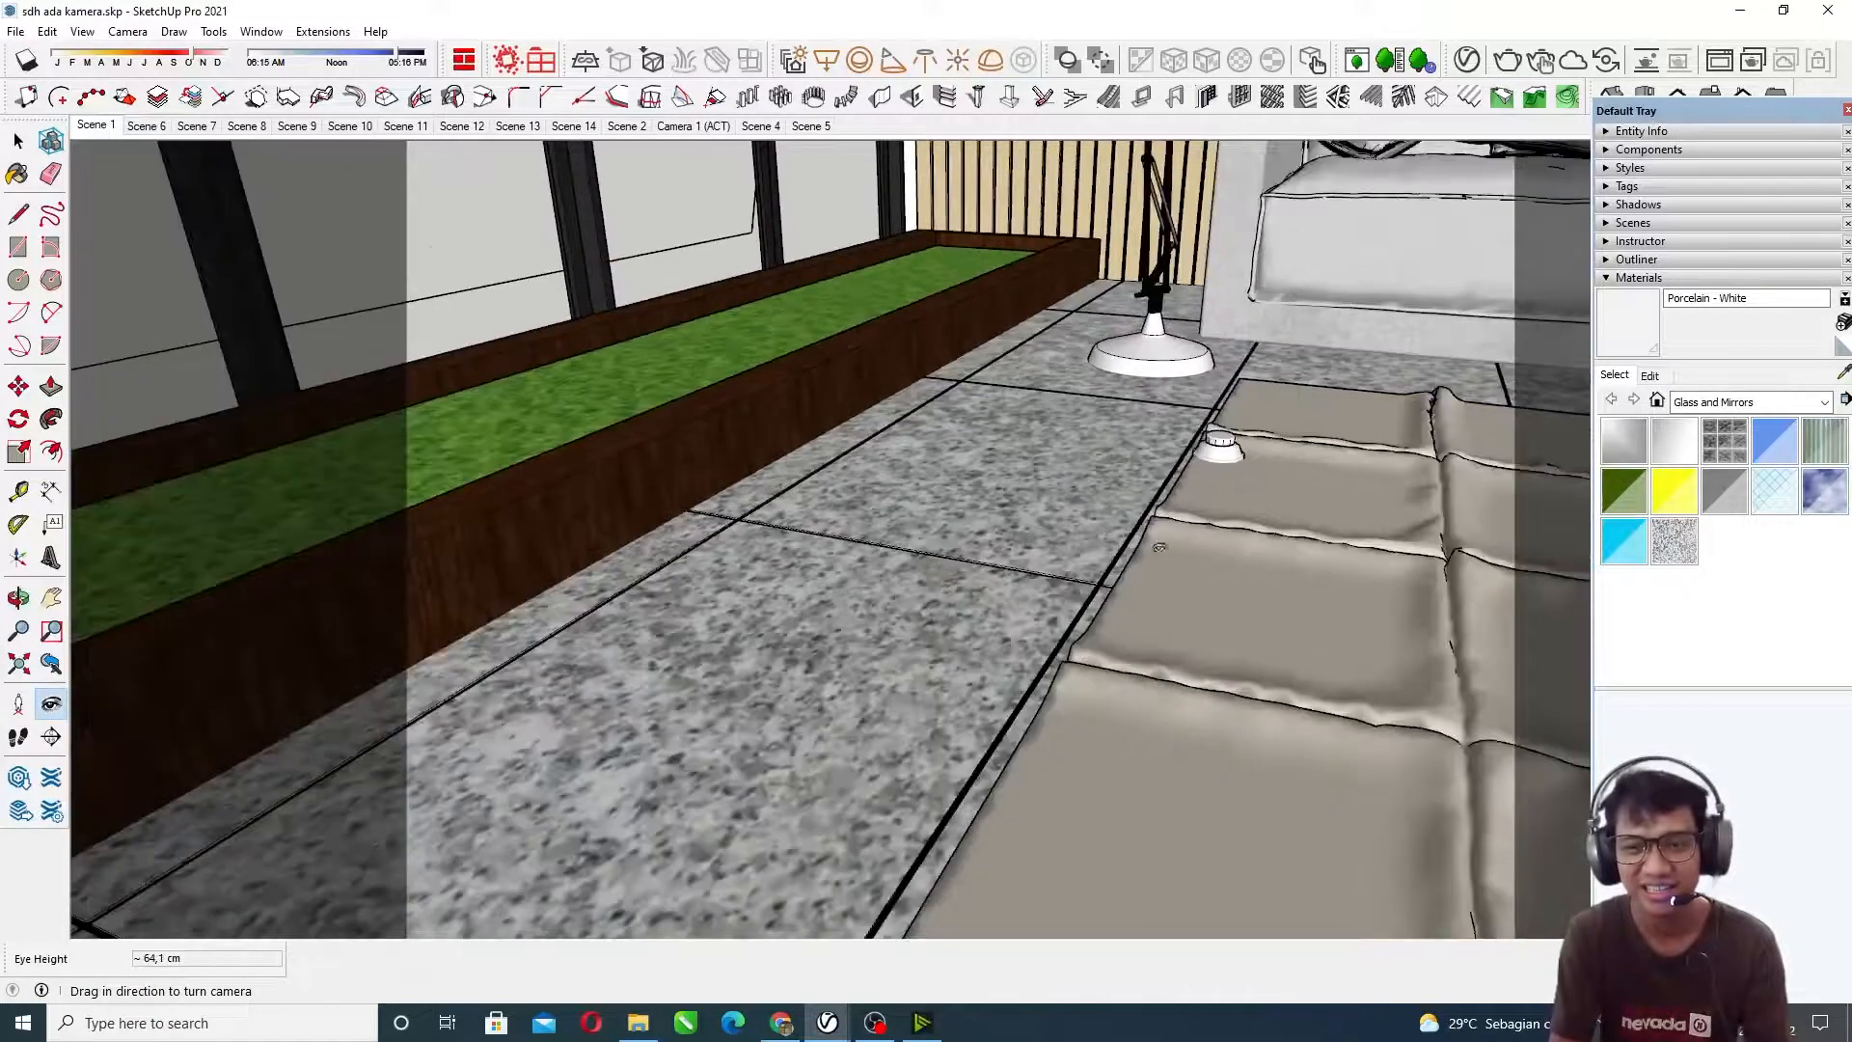
click(1843, 374)
click(908, 658)
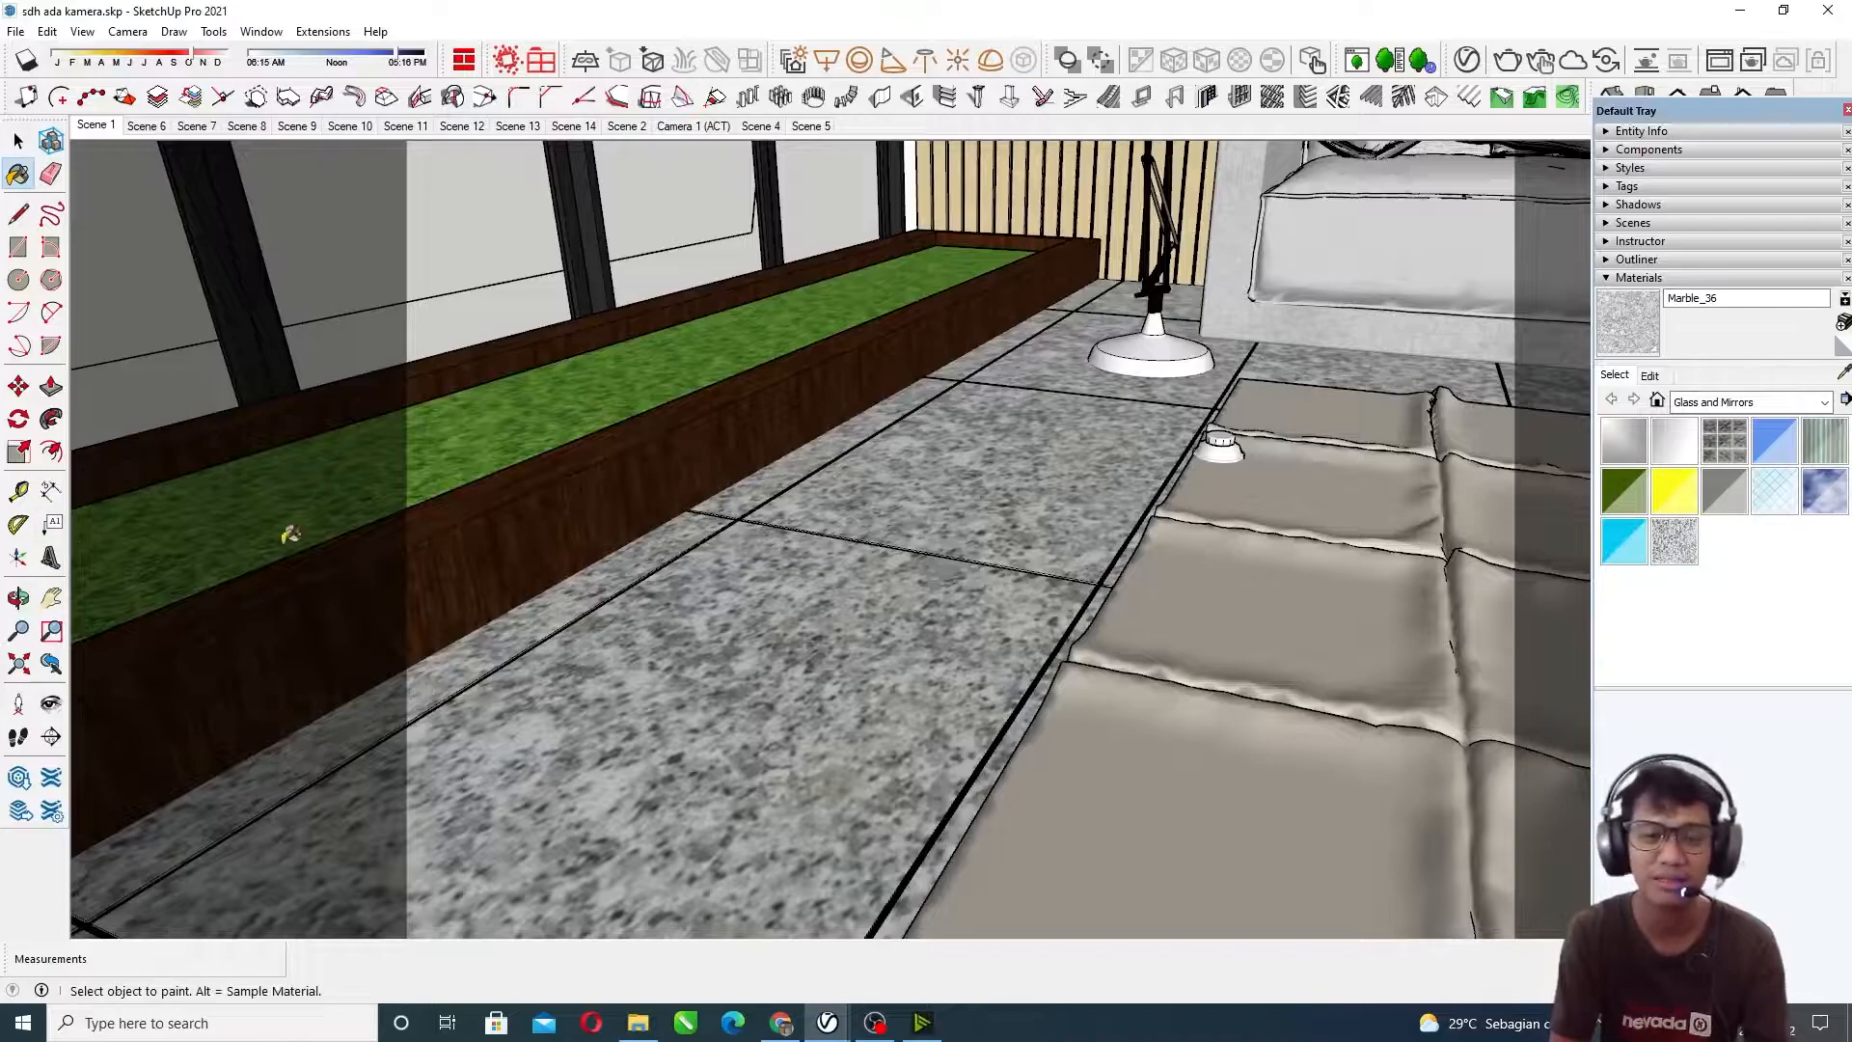
click(50, 703)
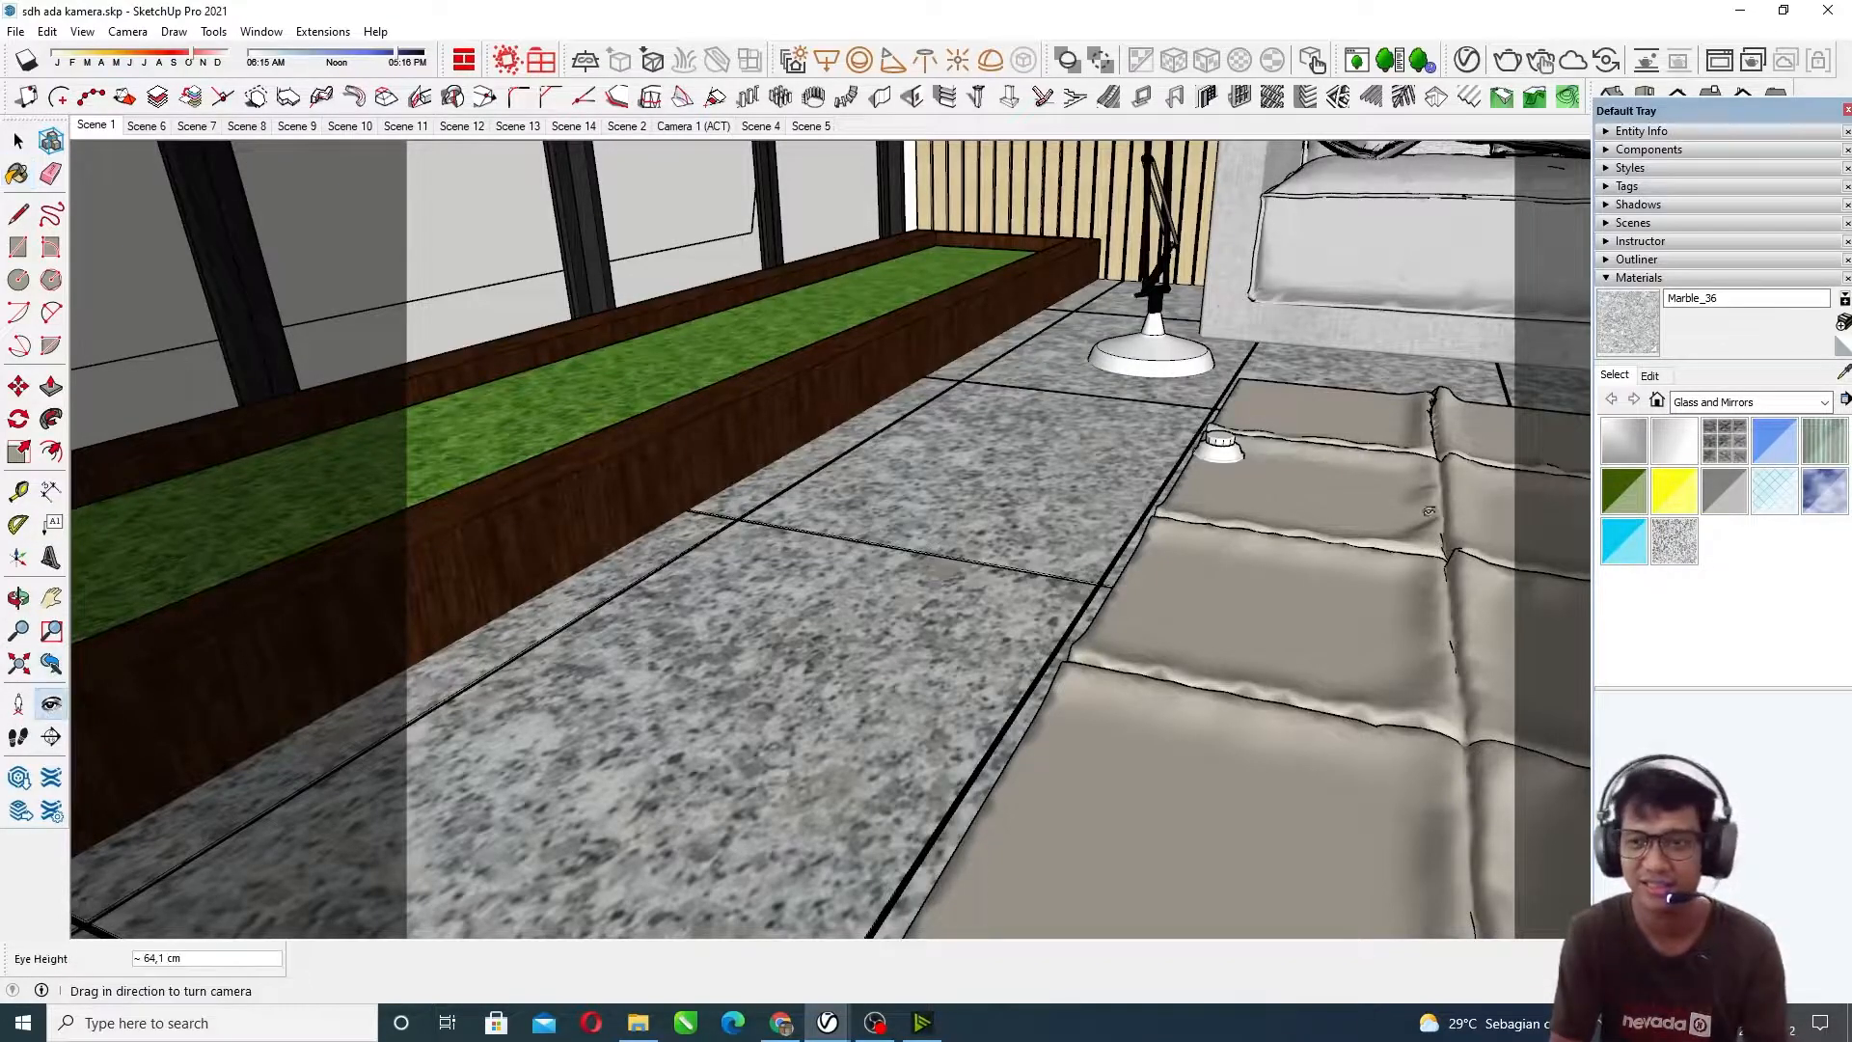
Step: Compare the tiled floor with the rug, planter and coffee table, and sample the tile material near the lamp base
drag(850, 635, 1042, 569)
middle_drag(1042, 569, 984, 633)
scroll(810, 612, down, 4)
mouse_move(793, 622)
mouse_down()
mouse_move(1163, 379)
mouse_move(1028, 472)
mouse_move(1150, 522)
mouse_move(1201, 487)
mouse_move(1205, 470)
mouse_move(1144, 452)
mouse_move(987, 673)
mouse_up()
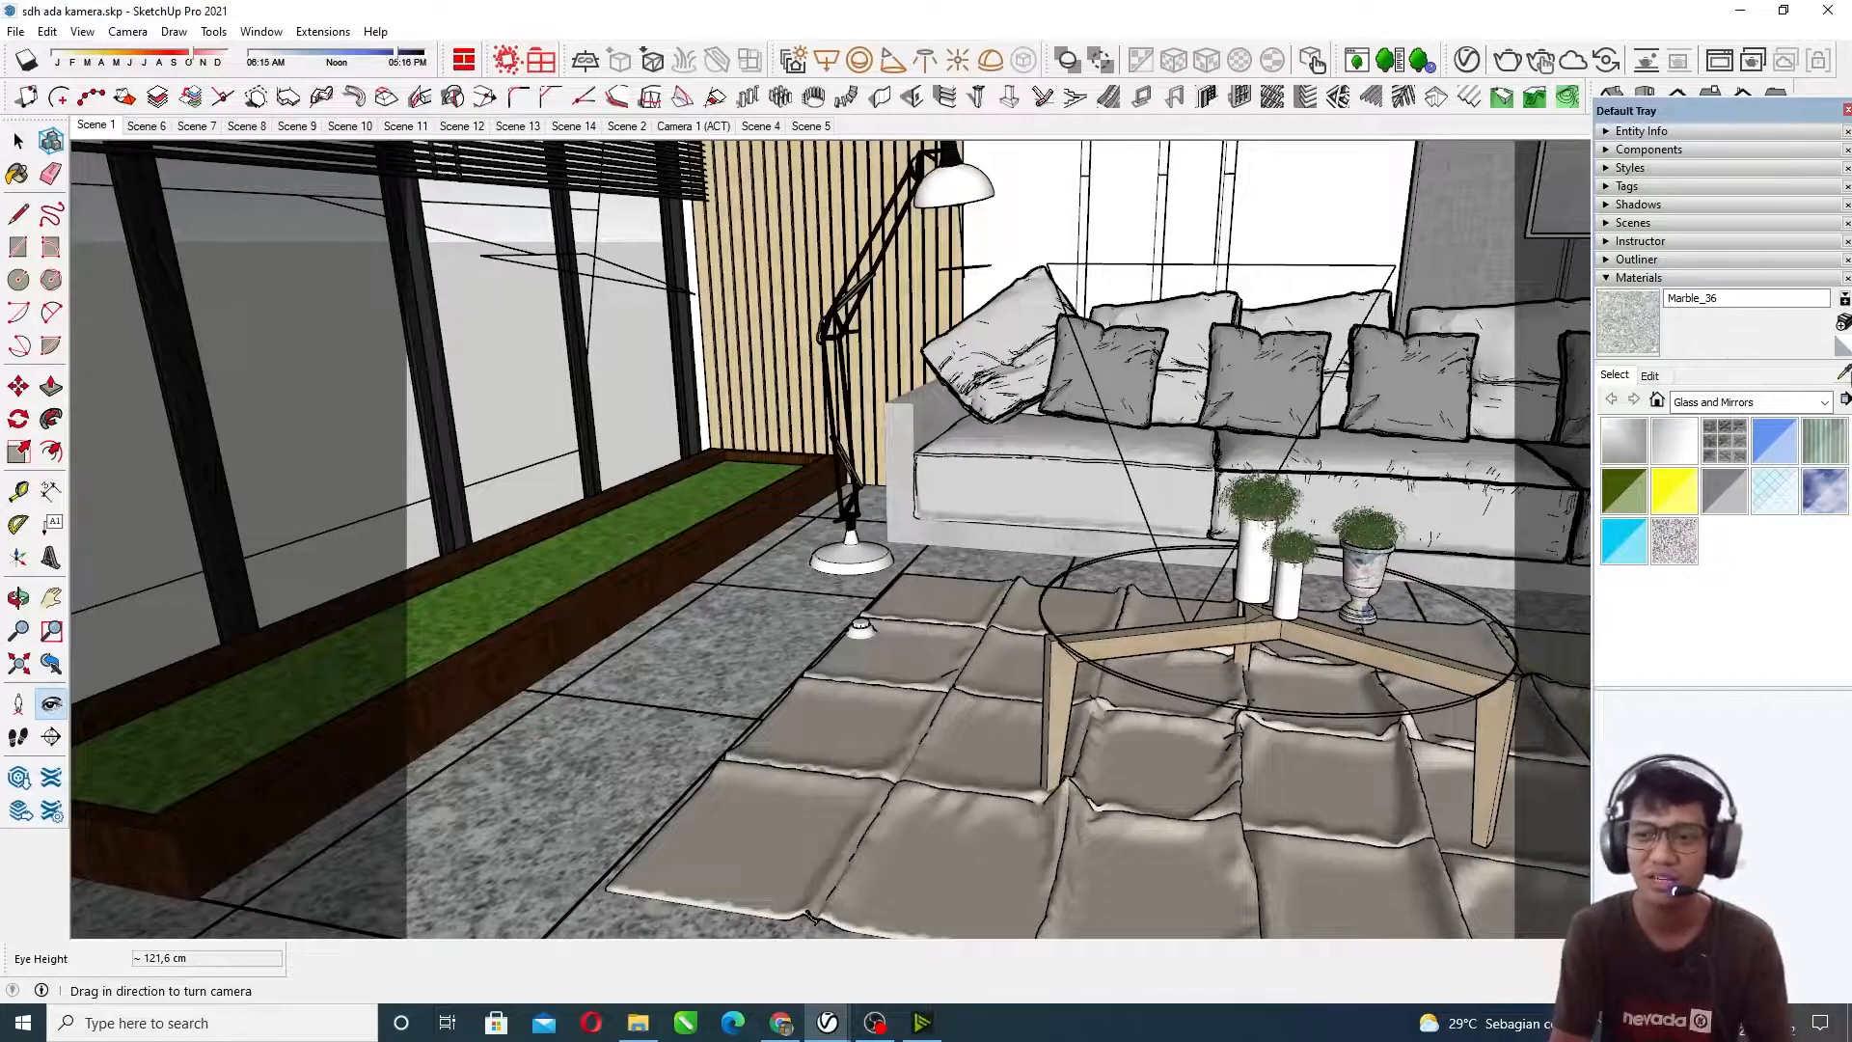
click(1844, 374)
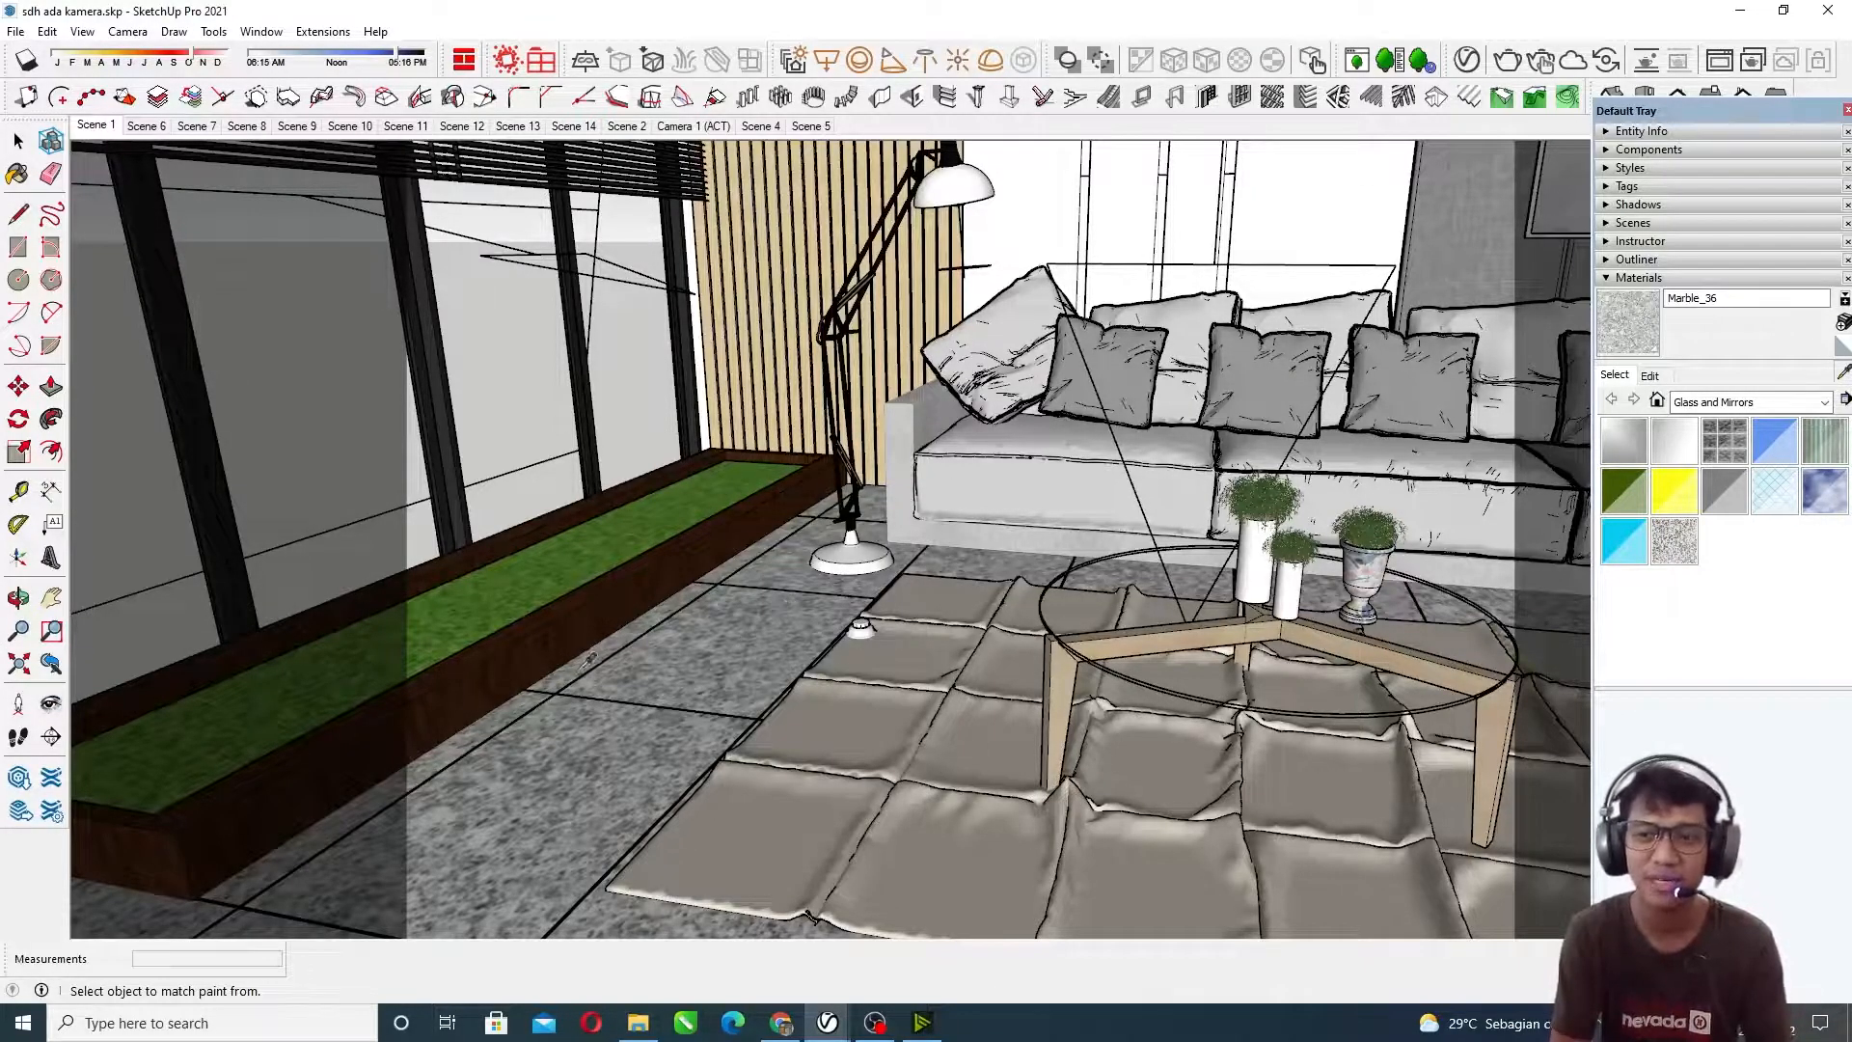
scroll(604, 720, up, 1)
scroll(694, 675, up, 1)
mouse_move(808, 584)
middle_down()
mouse_move(857, 550)
mouse_move(829, 621)
mouse_move(799, 600)
middle_up()
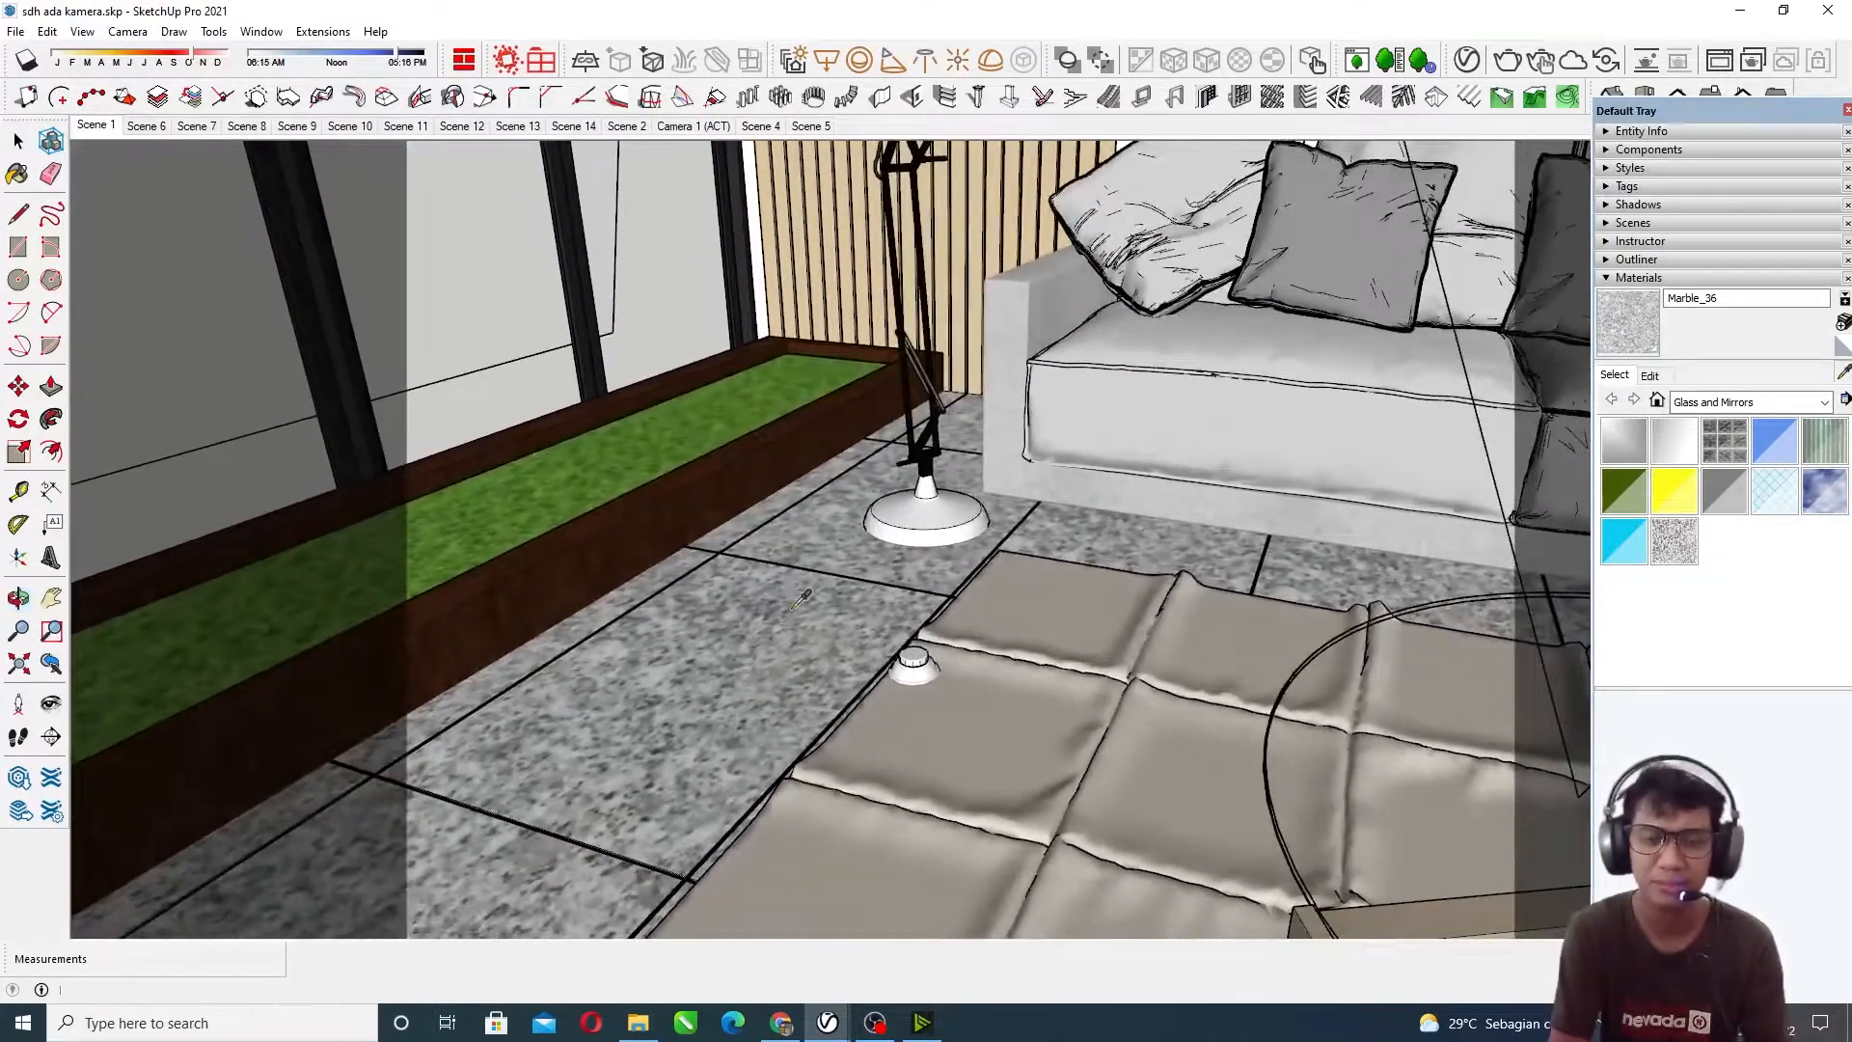
click(723, 694)
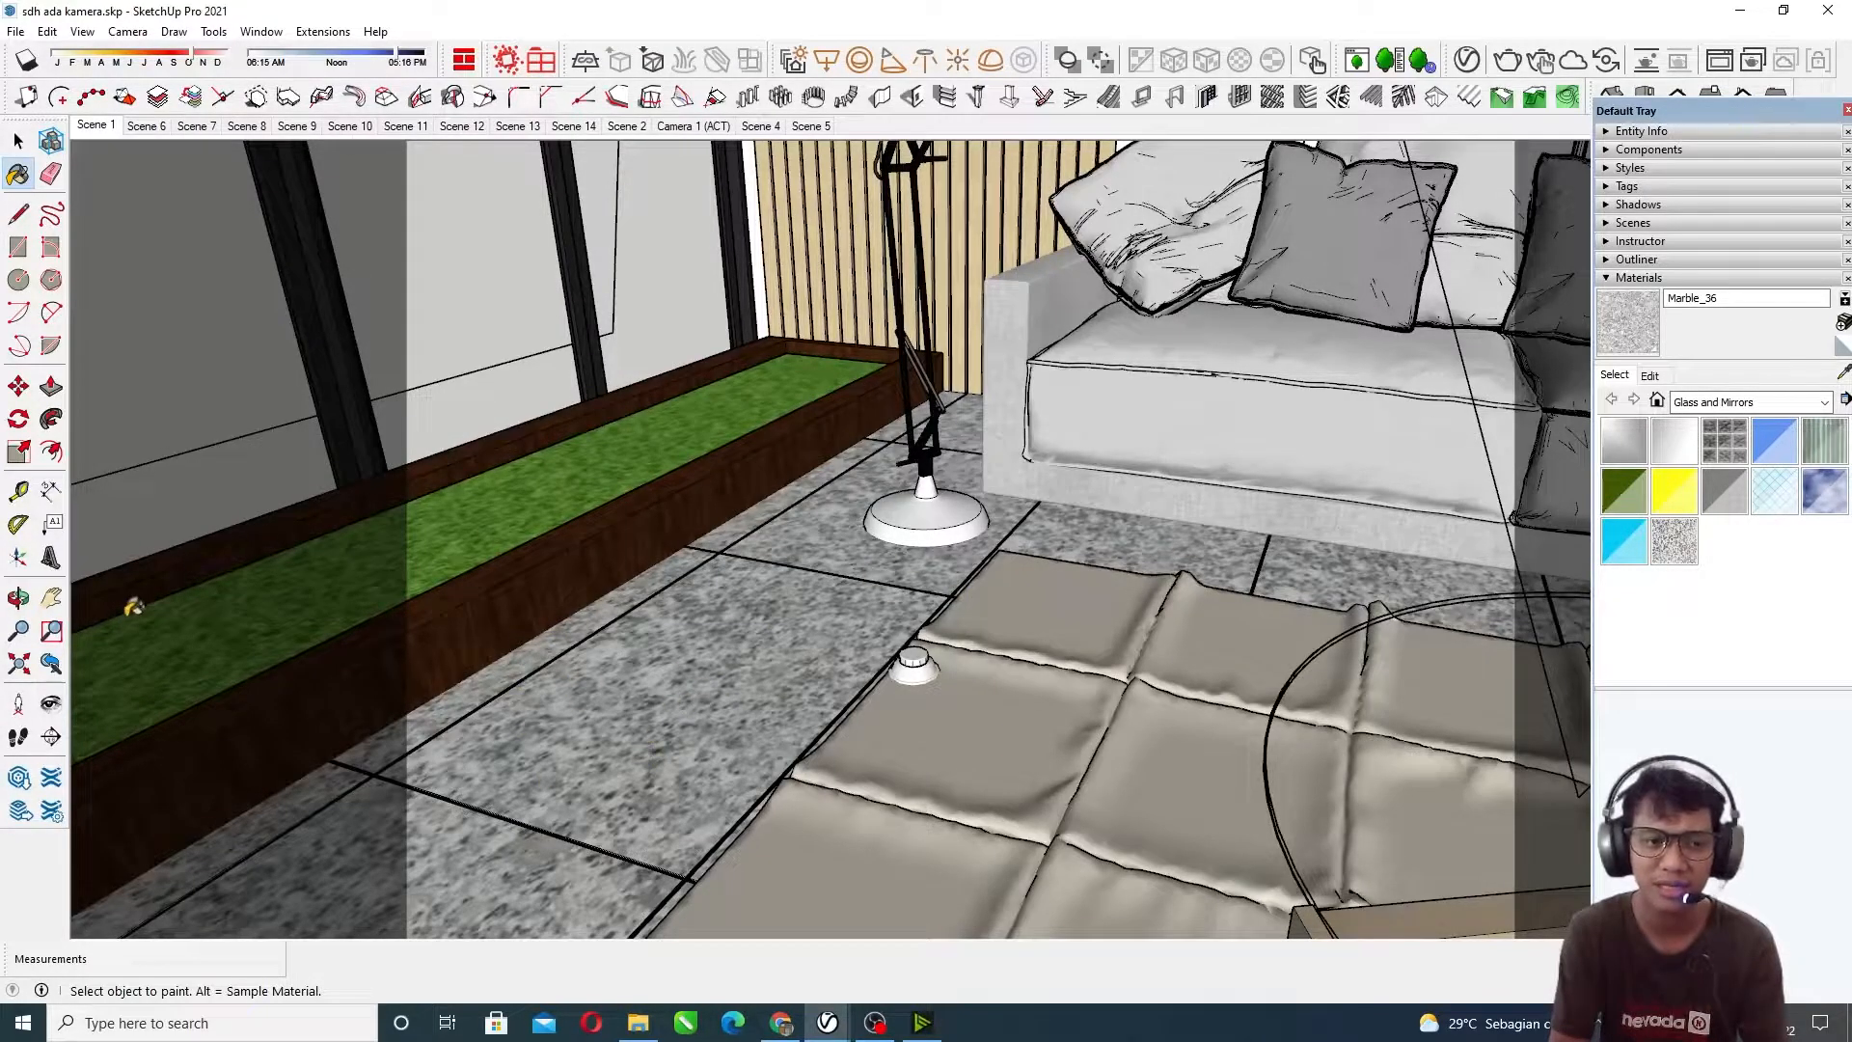
click(53, 706)
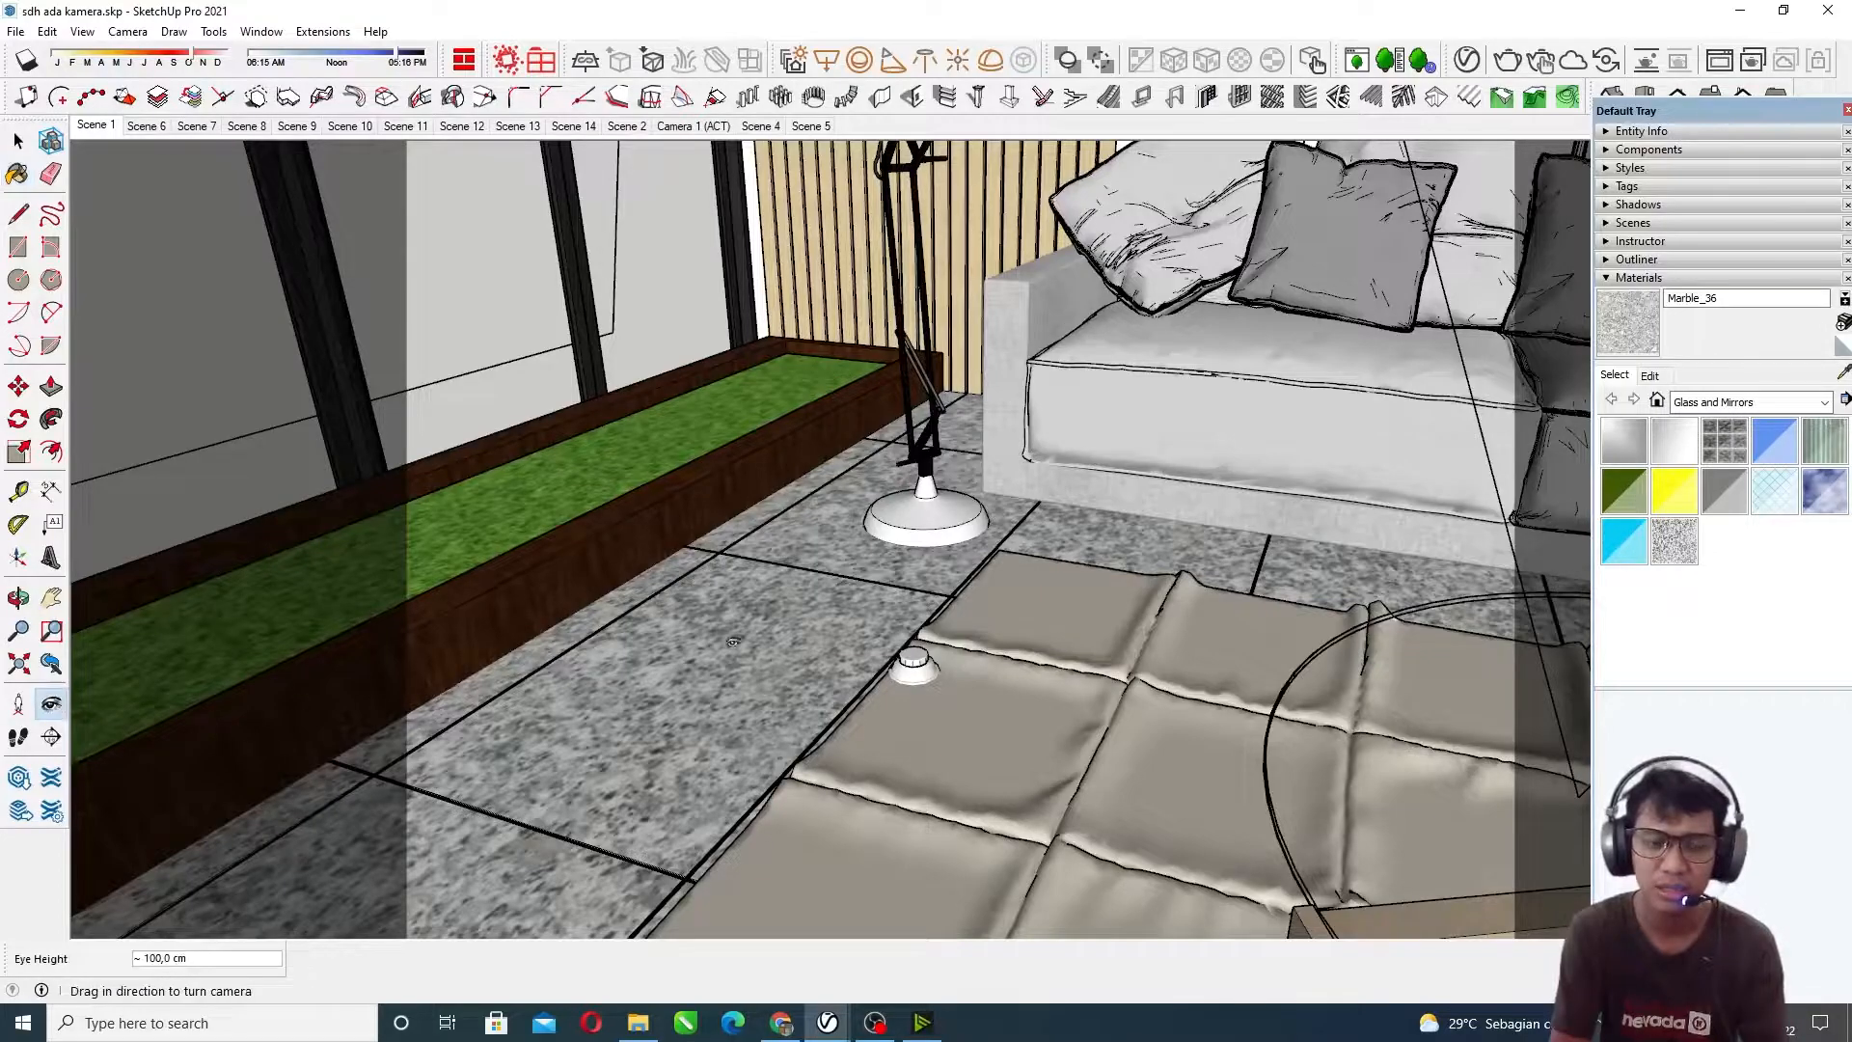
Step: Examine the tile joints beside the wooden planter edge and sample the material of the tile next to the rug
drag(789, 622, 712, 696)
middle_drag(712, 696, 794, 696)
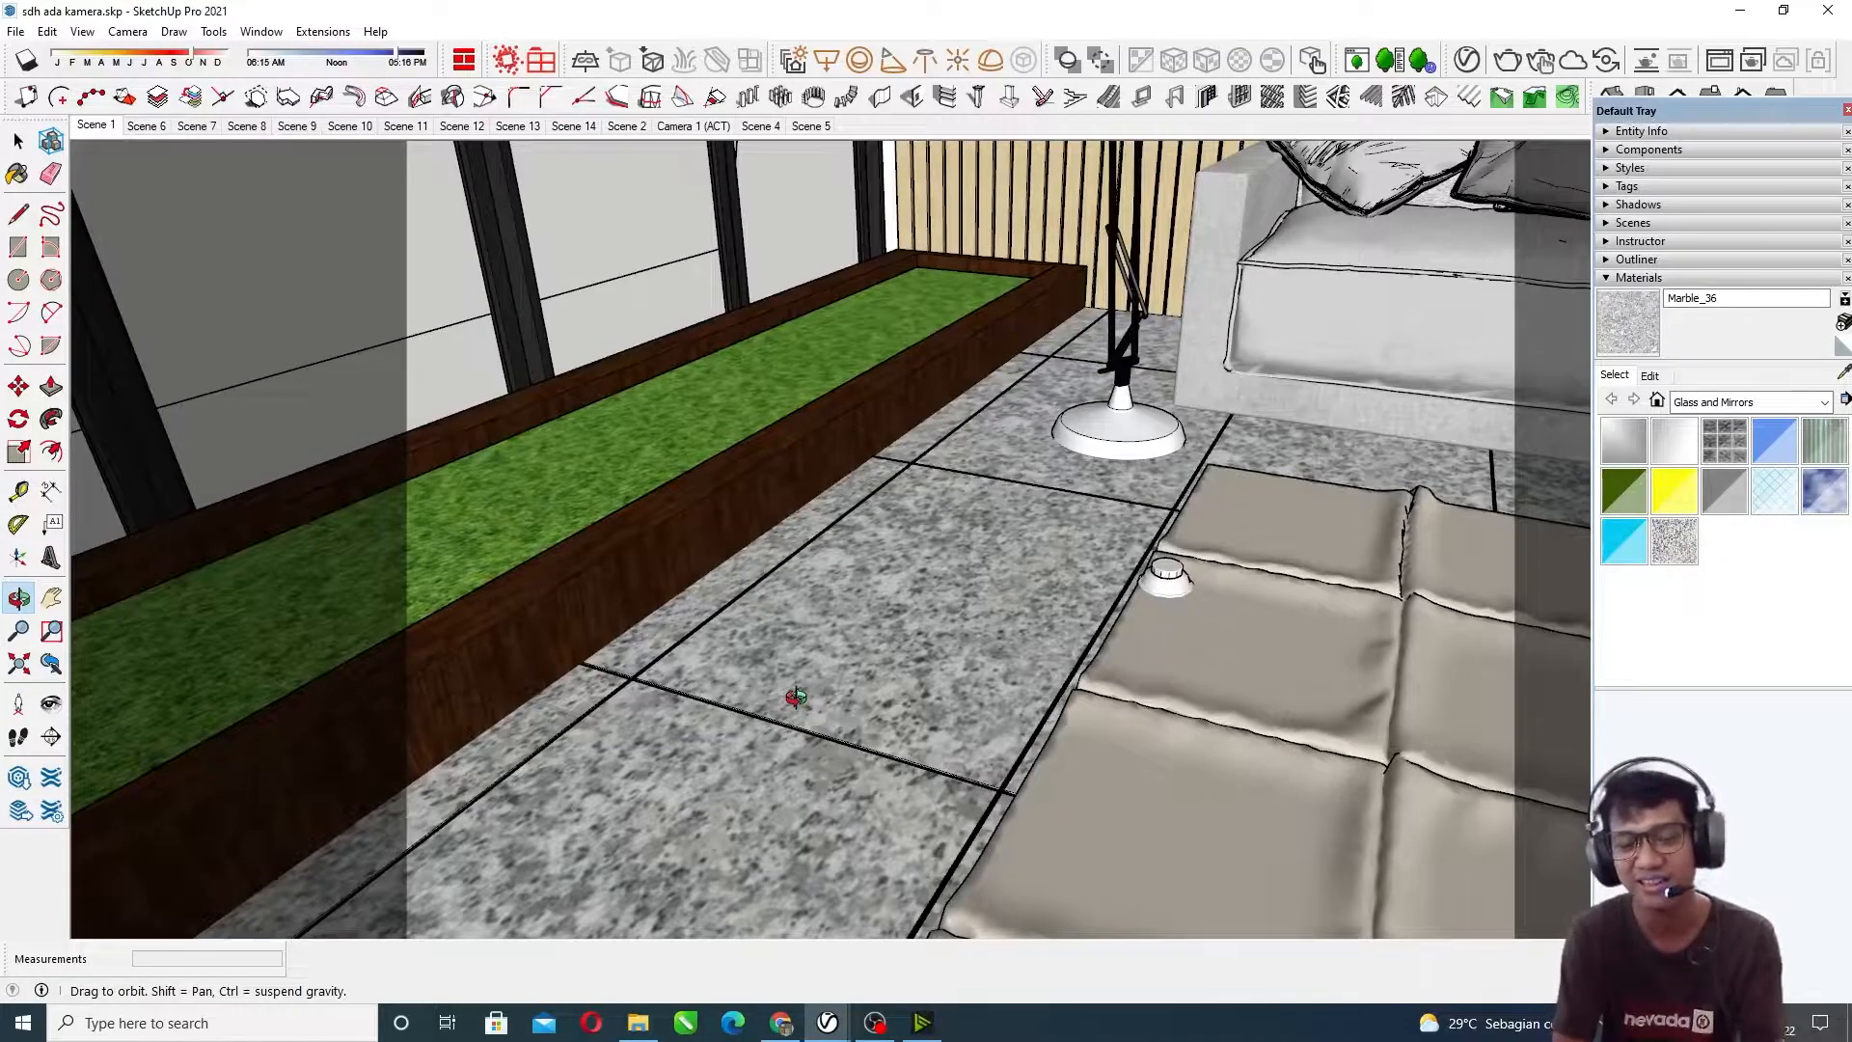
mouse_move(795, 697)
middle_down()
mouse_move(851, 703)
mouse_move(773, 677)
middle_up()
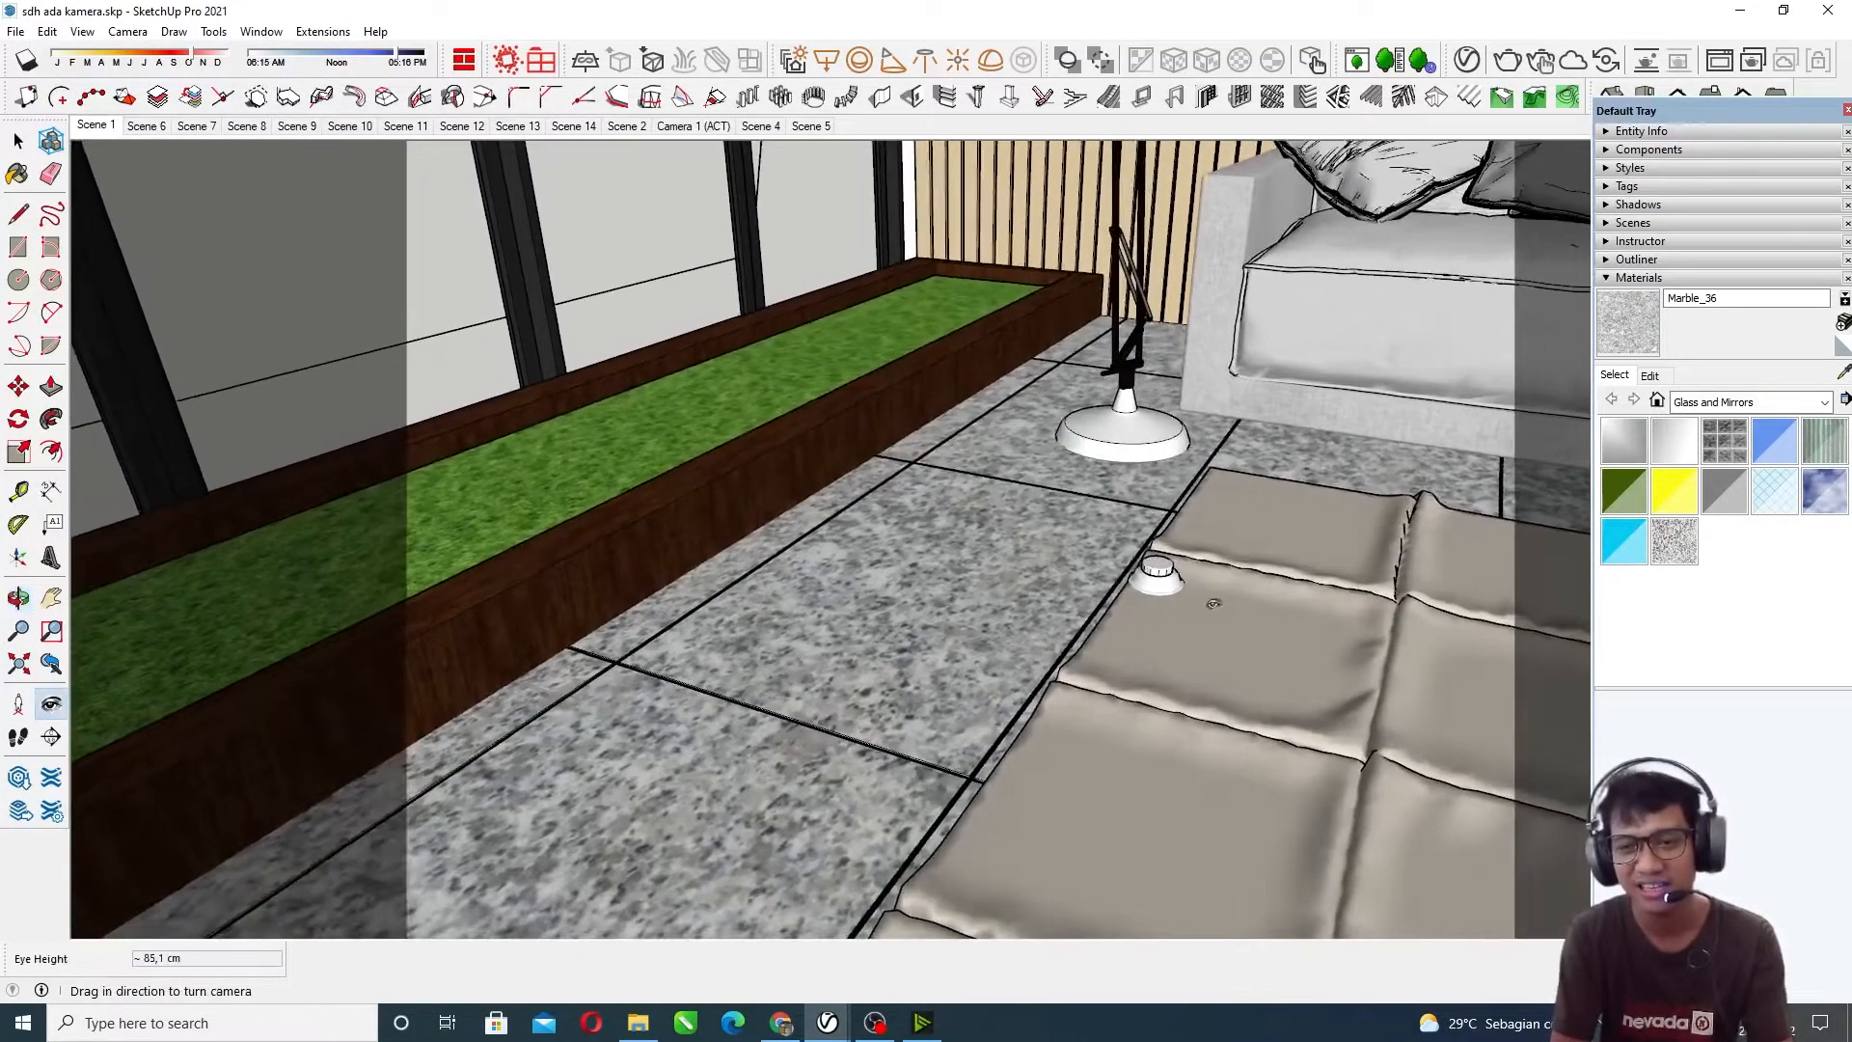
click(1842, 374)
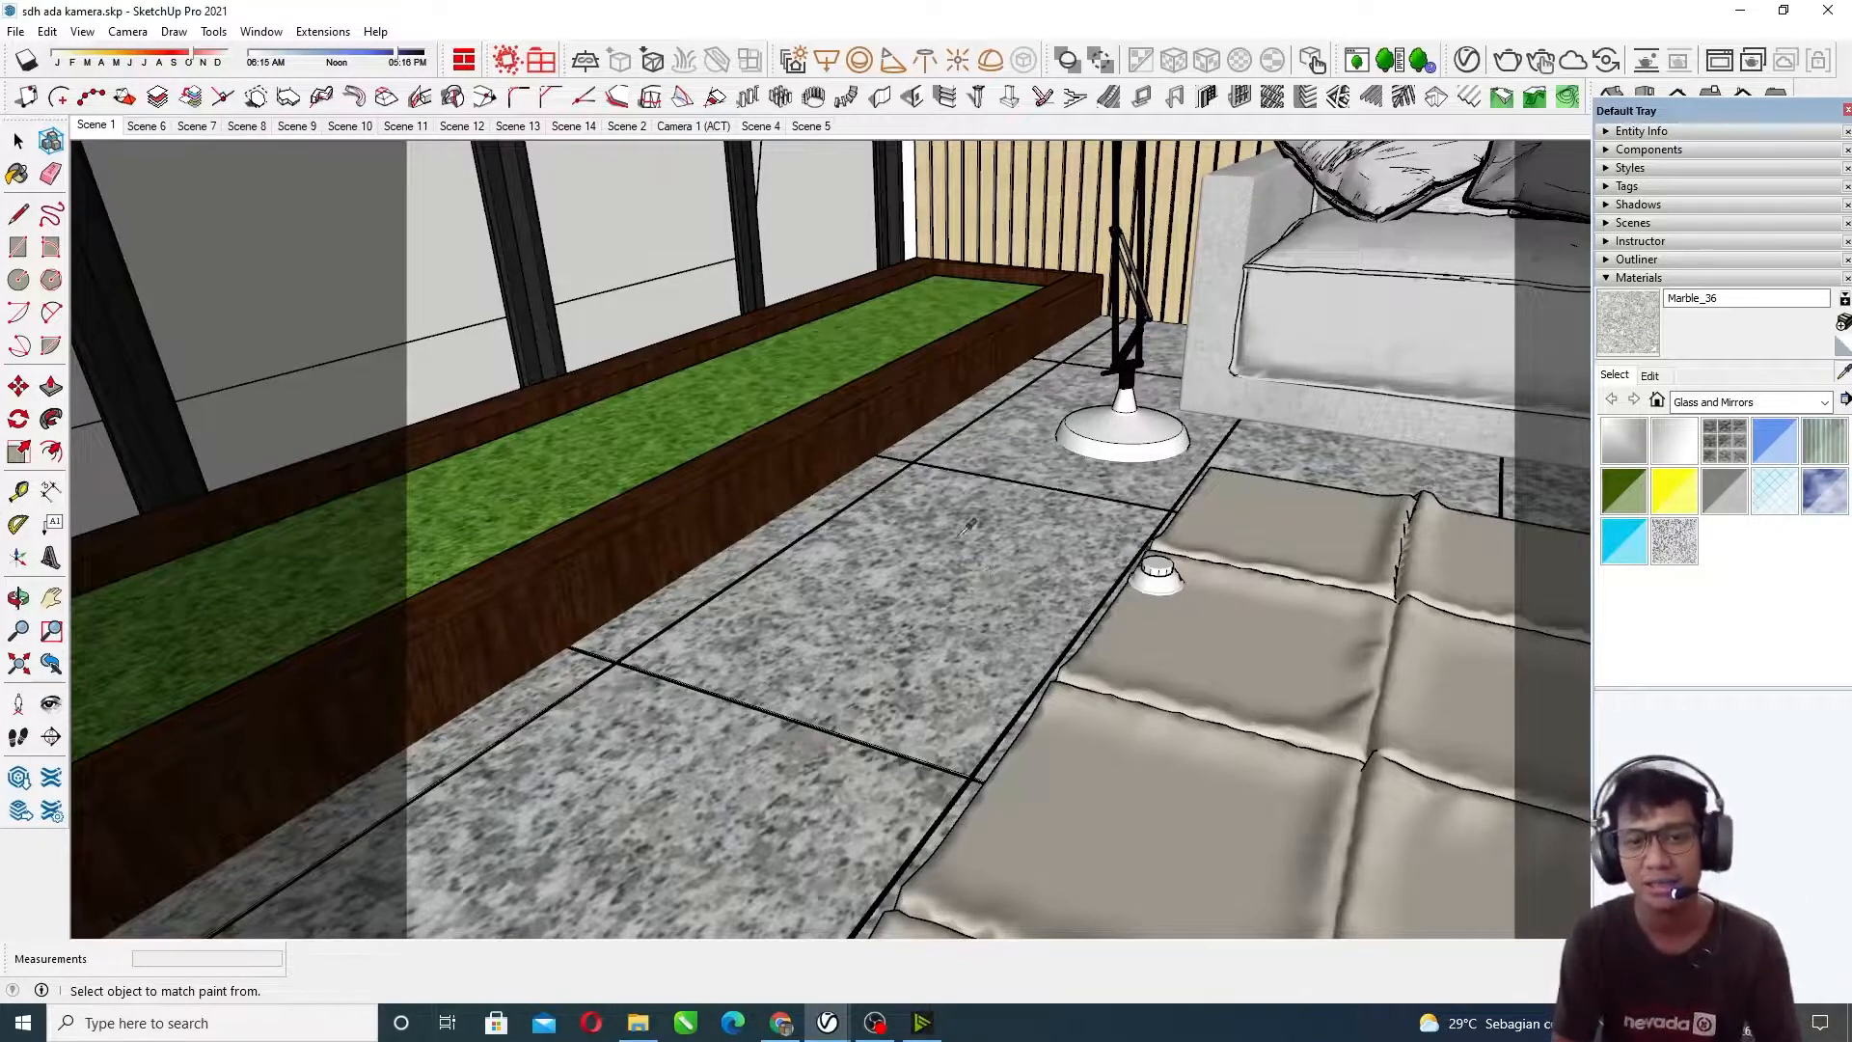
click(936, 583)
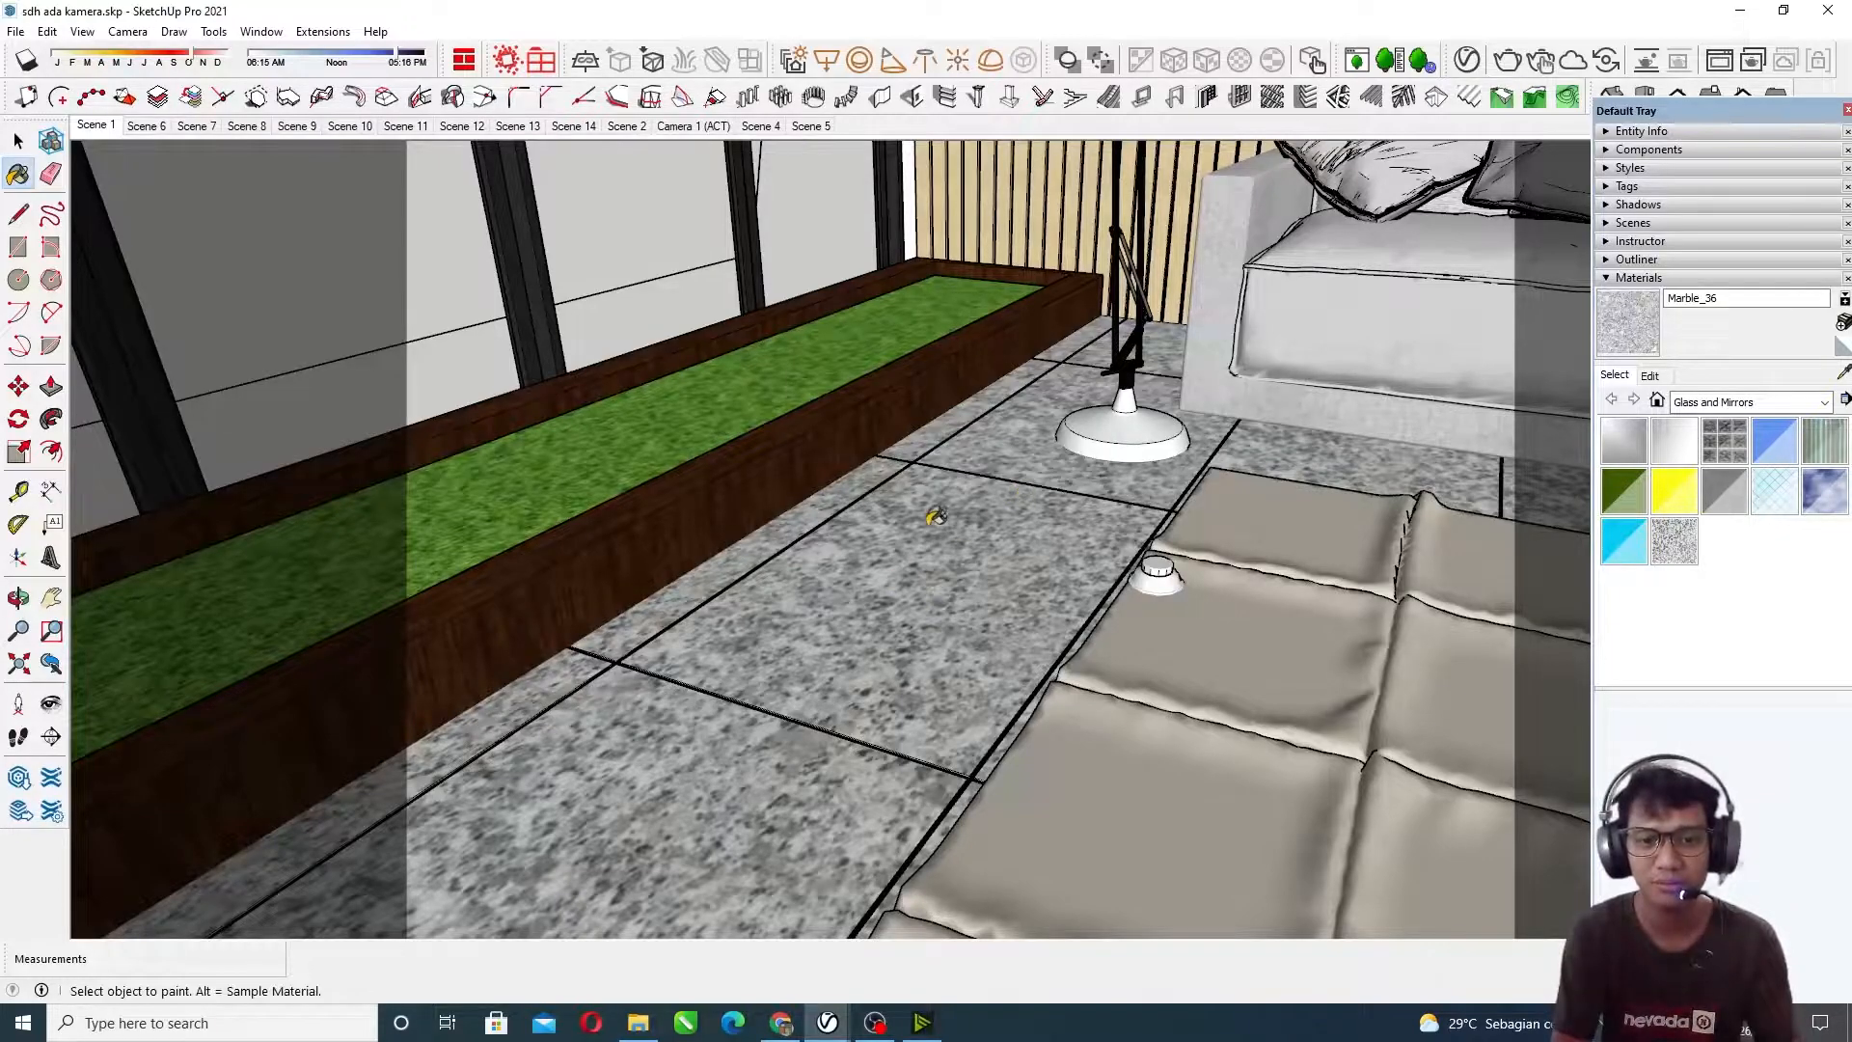
Step: Check the granite-like floor texture from steeper and lower angles along the planter, sampling the tile's material once more
click(1843, 372)
middle_drag(1153, 533, 1136, 594)
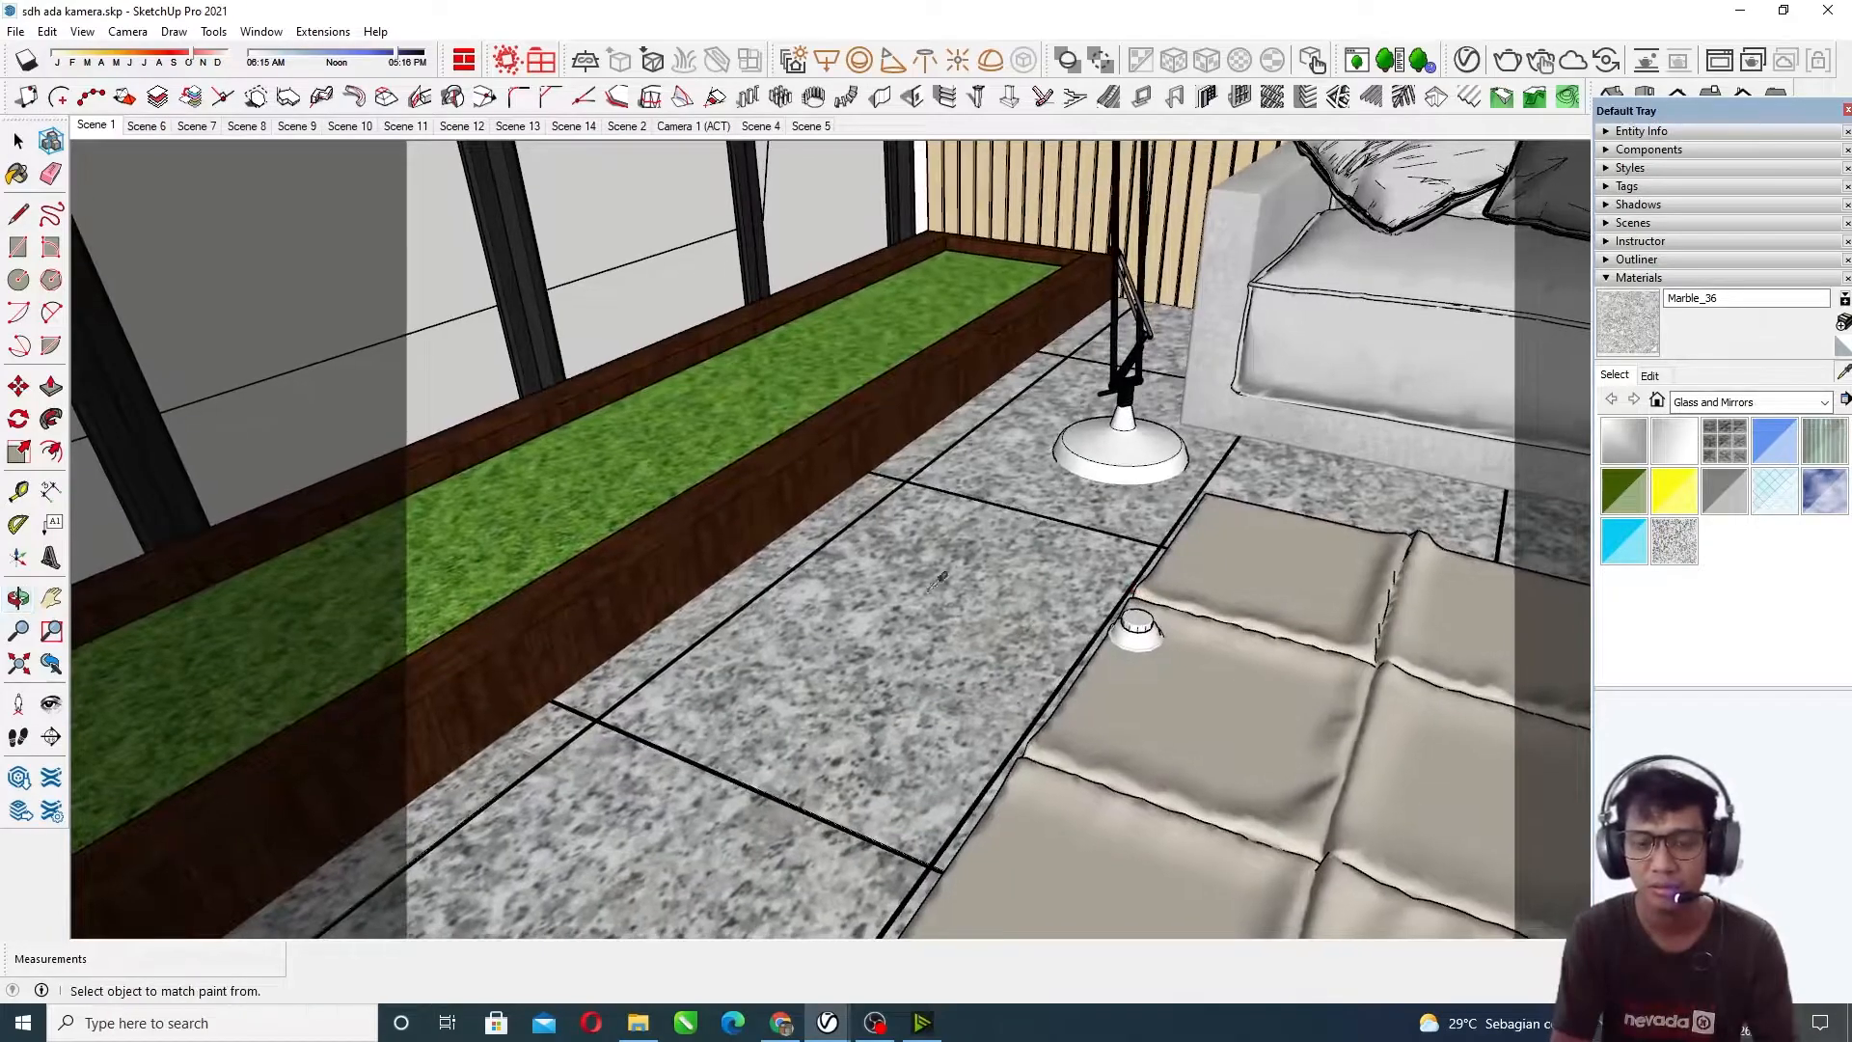
click(872, 669)
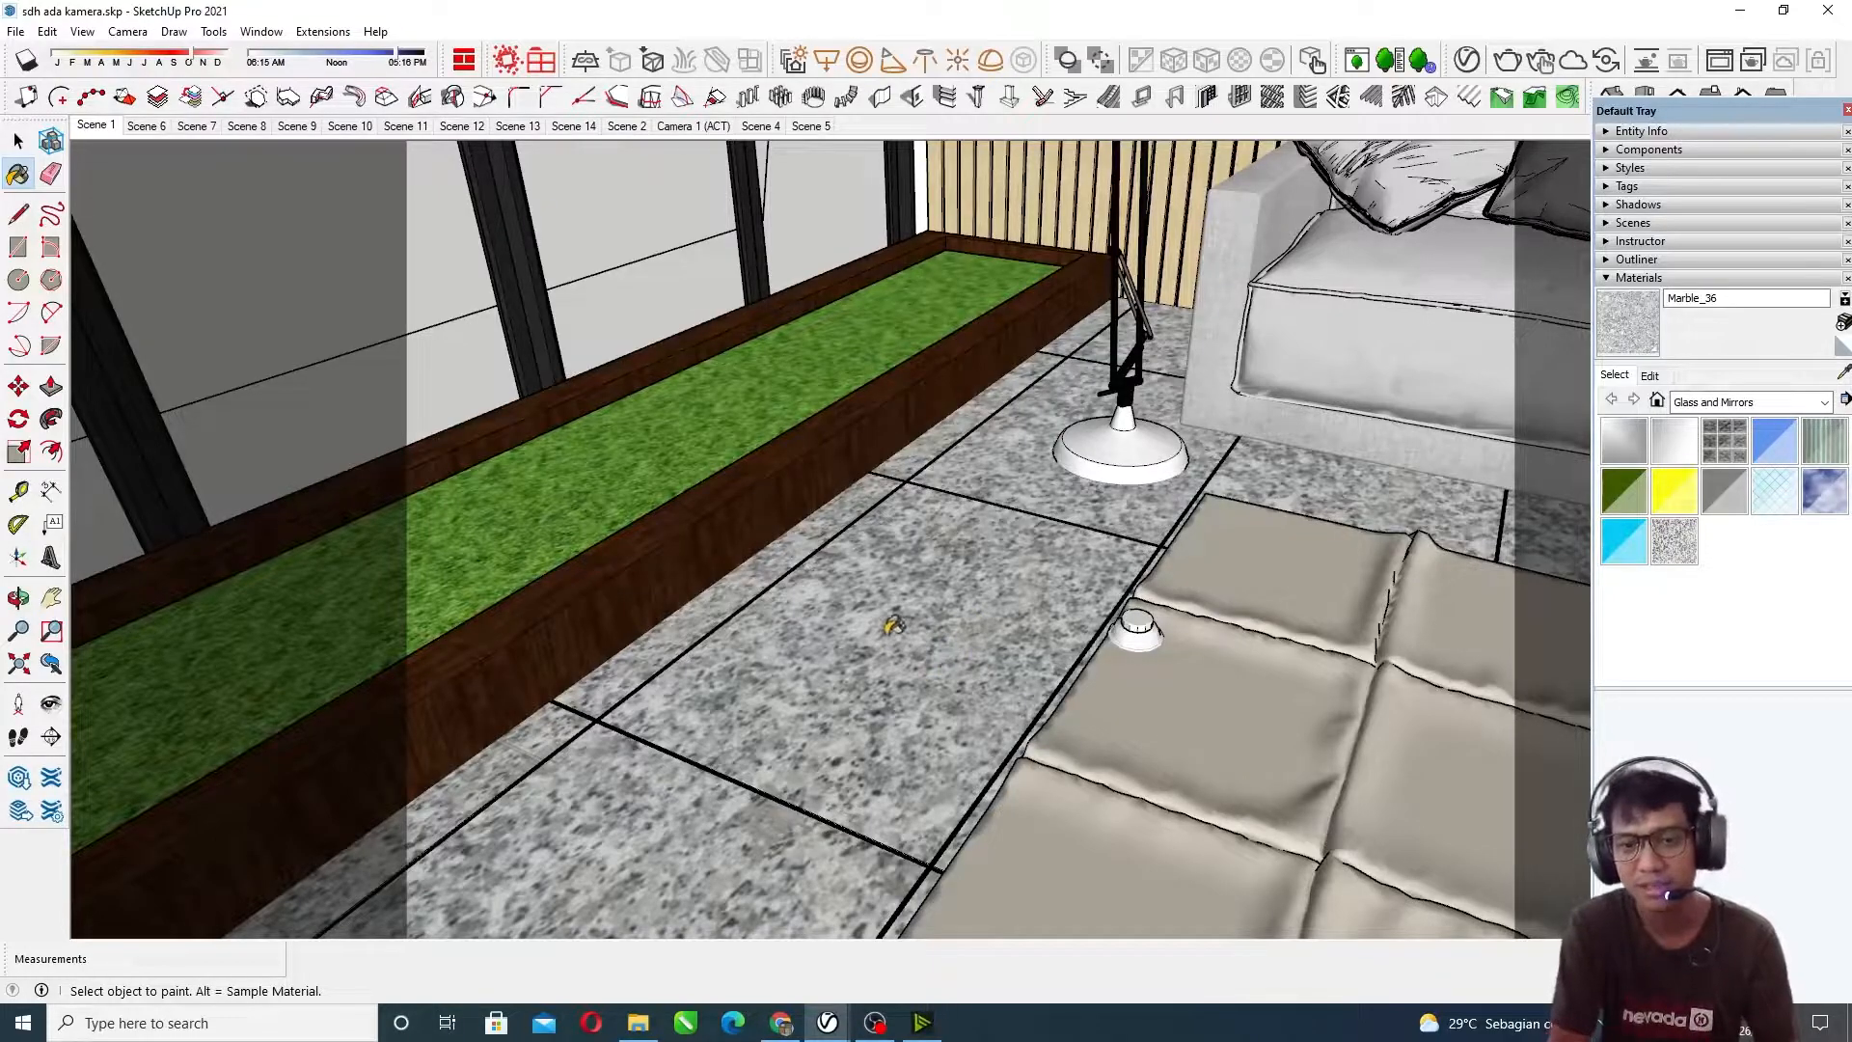
mouse_move(733, 738)
middle_down()
mouse_move(756, 794)
mouse_move(810, 783)
middle_up()
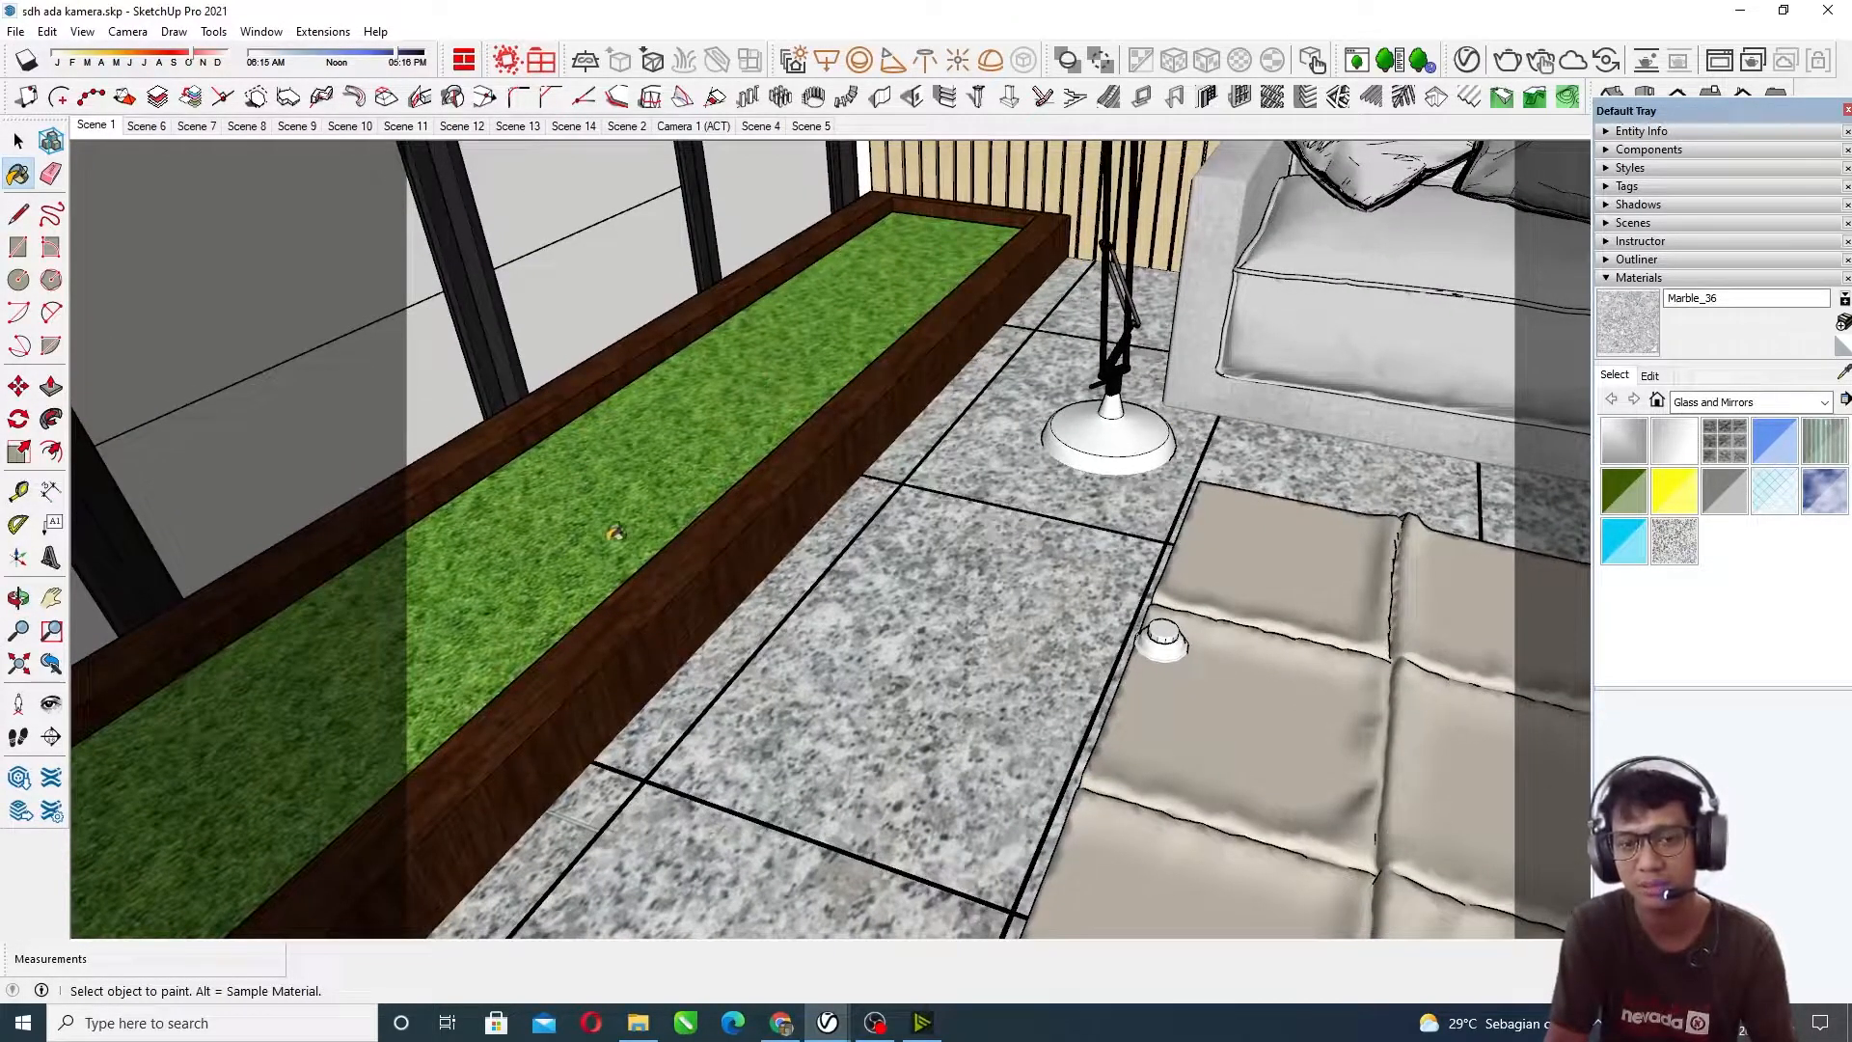
click(1842, 372)
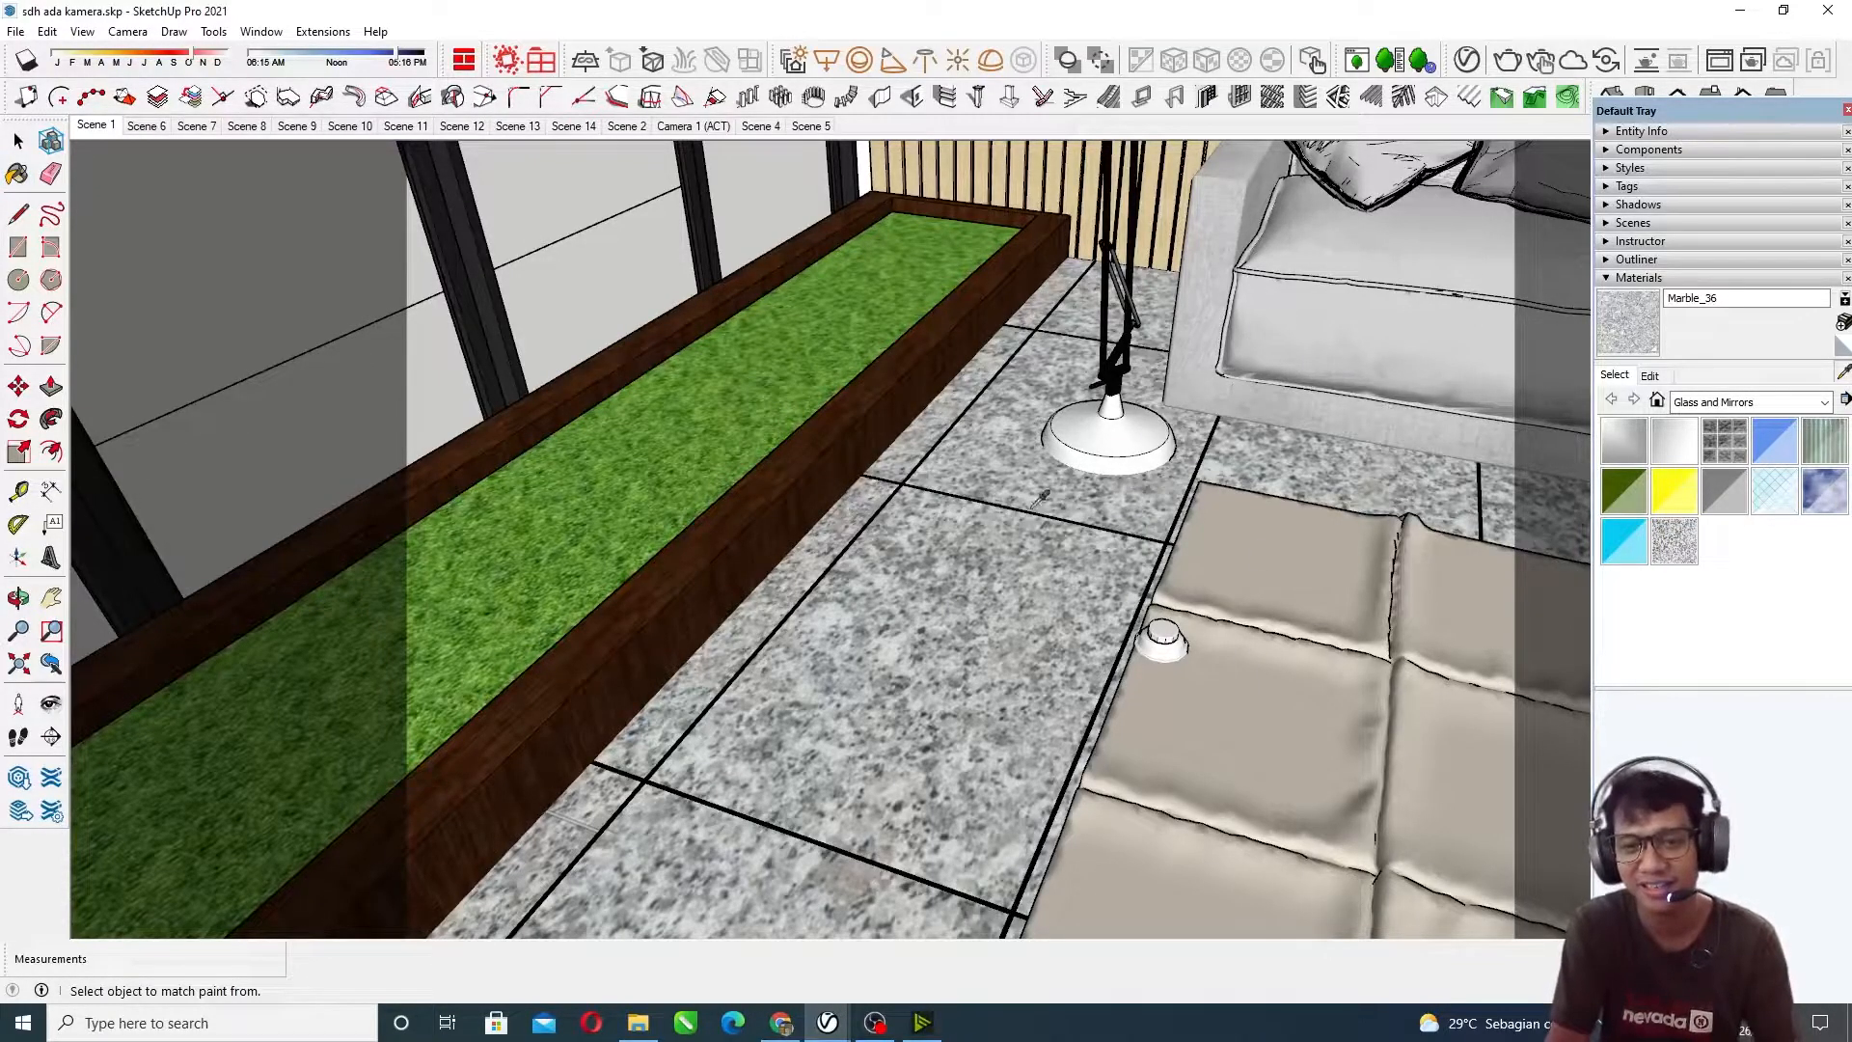
mouse_move(1161, 640)
middle_down()
mouse_move(951, 591)
mouse_move(969, 596)
middle_up()
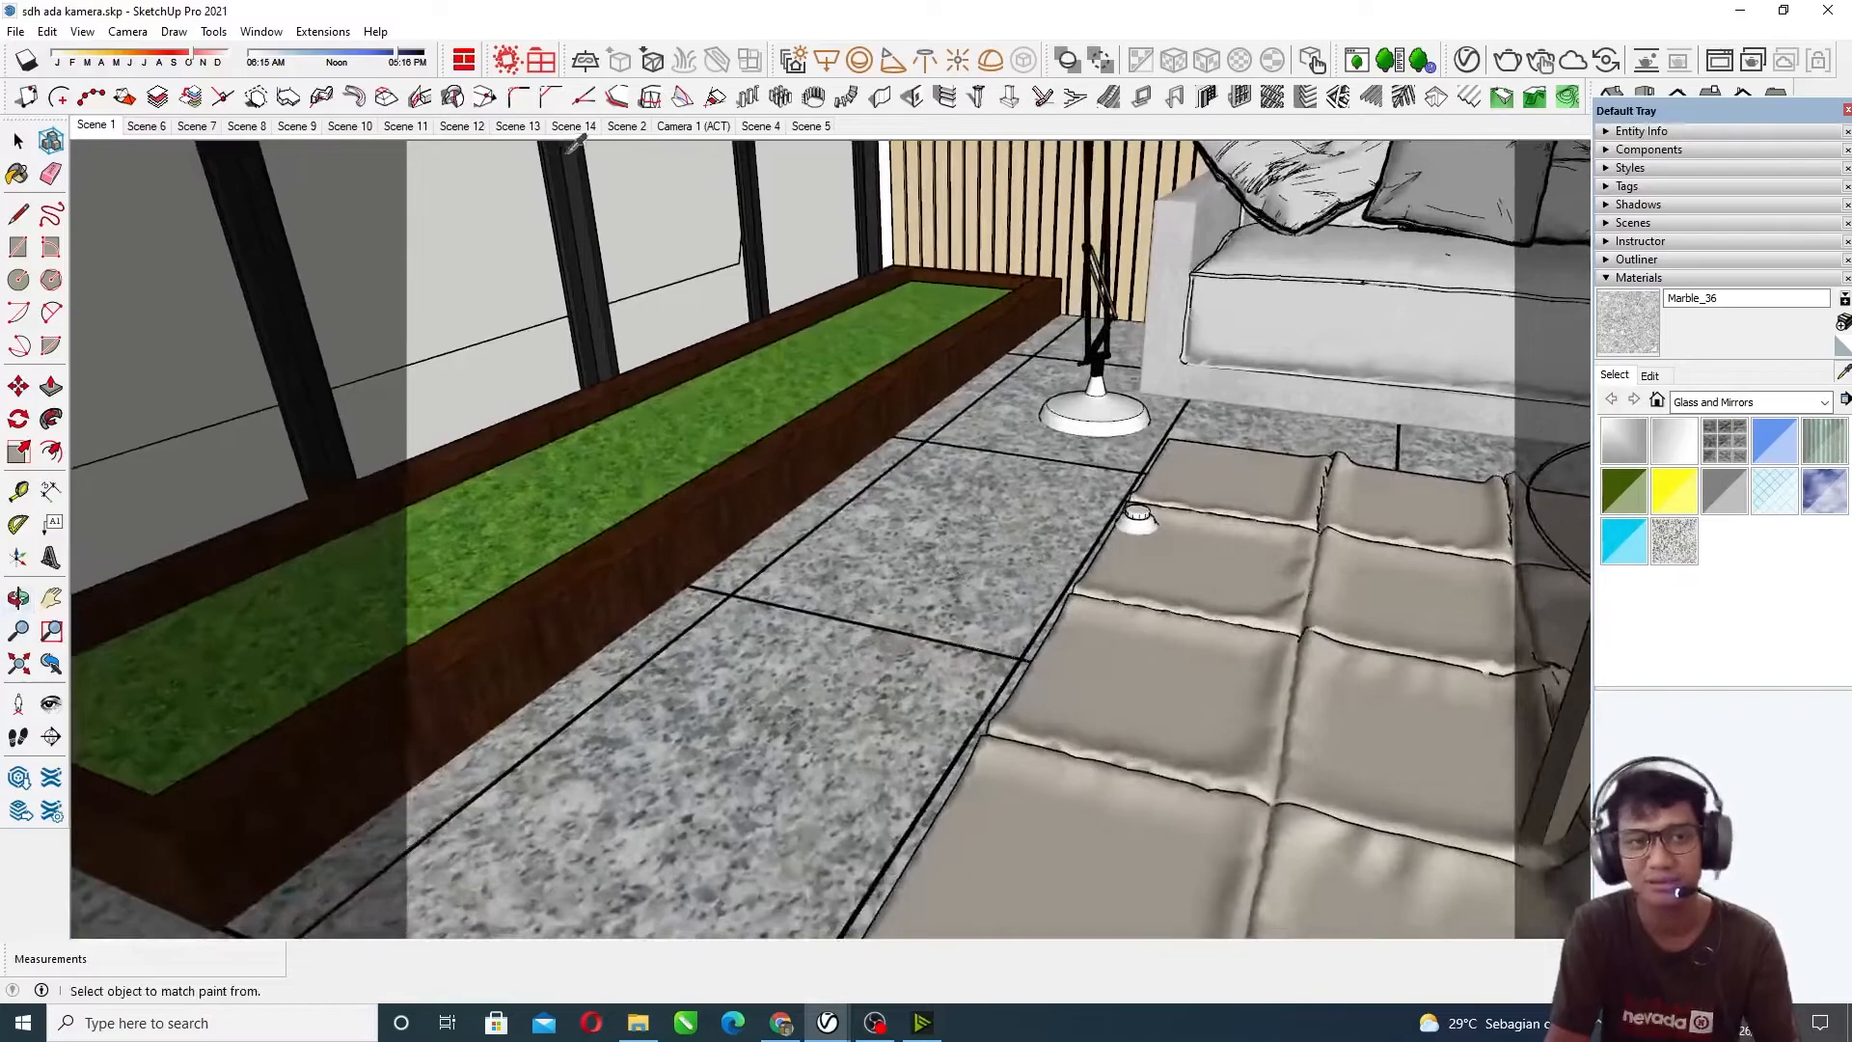
Step: Restore the Scene 1 view, open the V-Ray Asset Editor and sample the white wall panel's material
click(97, 125)
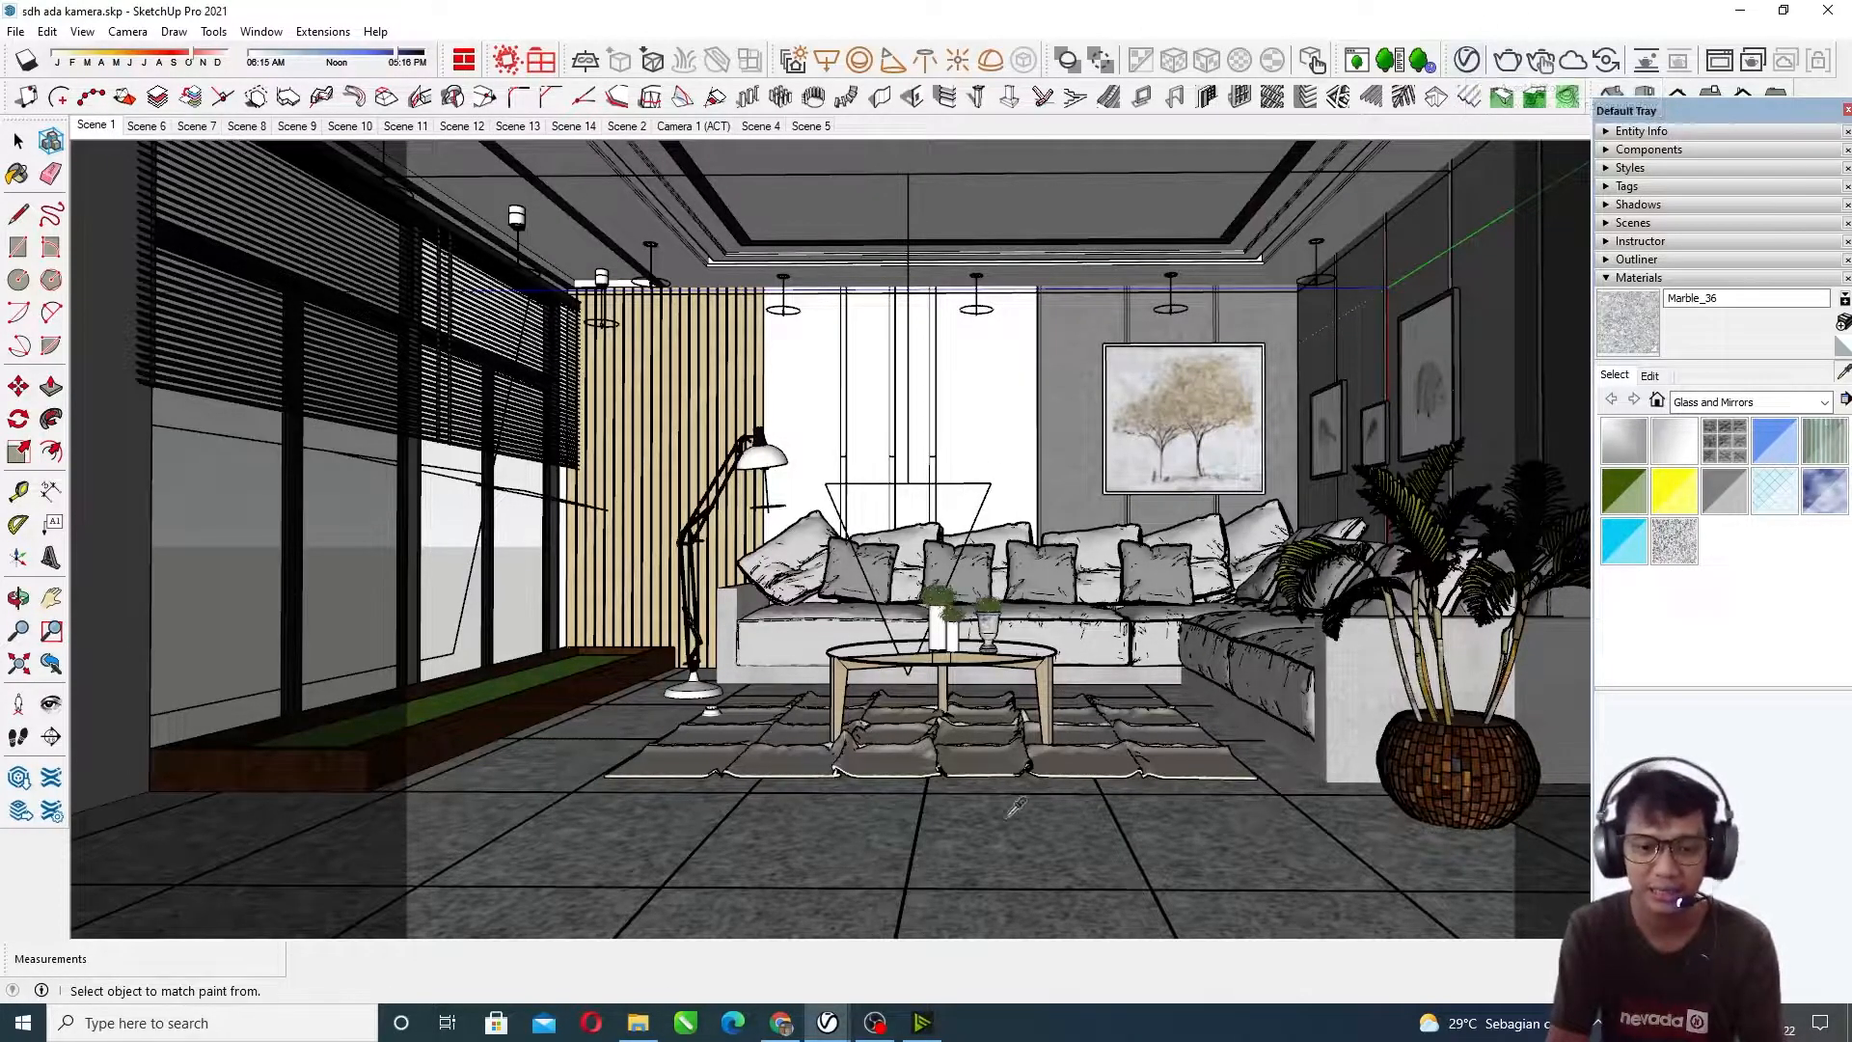
click(1464, 60)
drag(1192, 971, 1167, 777)
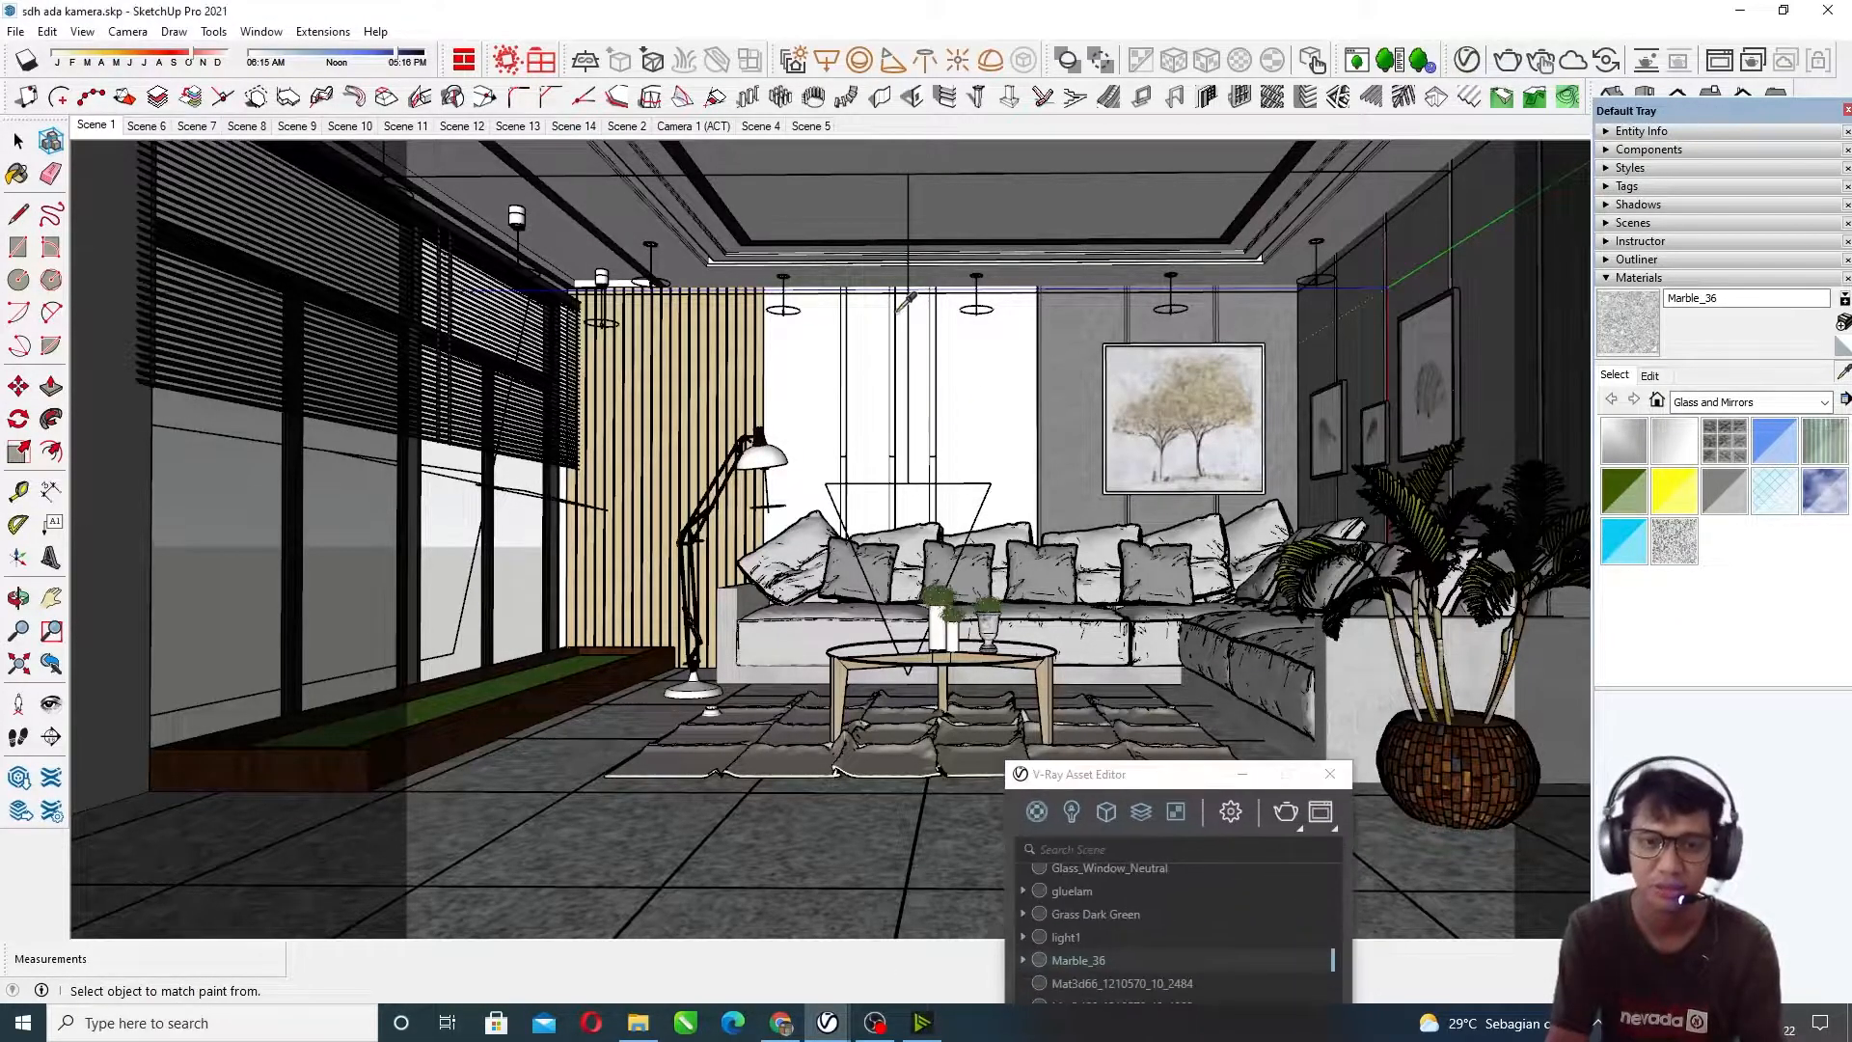
alt+click(921, 323)
click(17, 142)
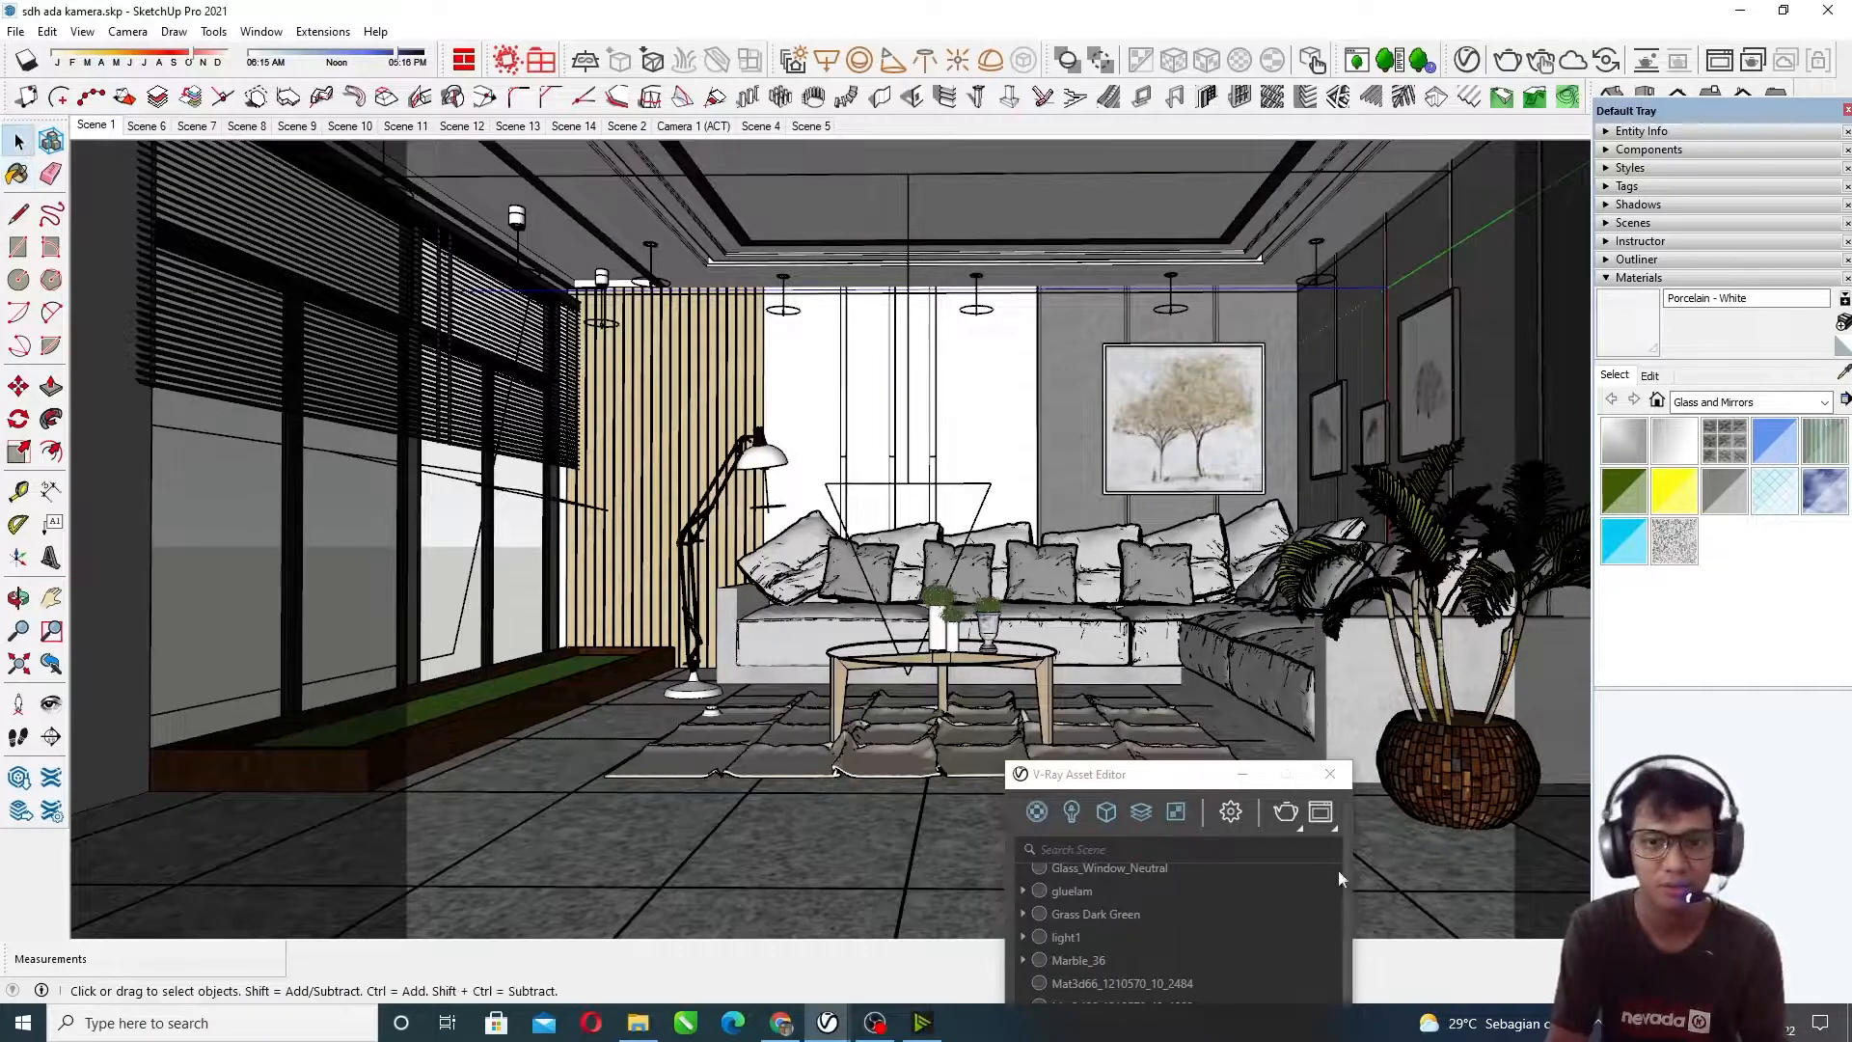
Step: Review the scene's materials in the V-Ray Asset Editor and briefly display the material library with its wood finishes
drag(1182, 778, 677, 117)
click(527, 149)
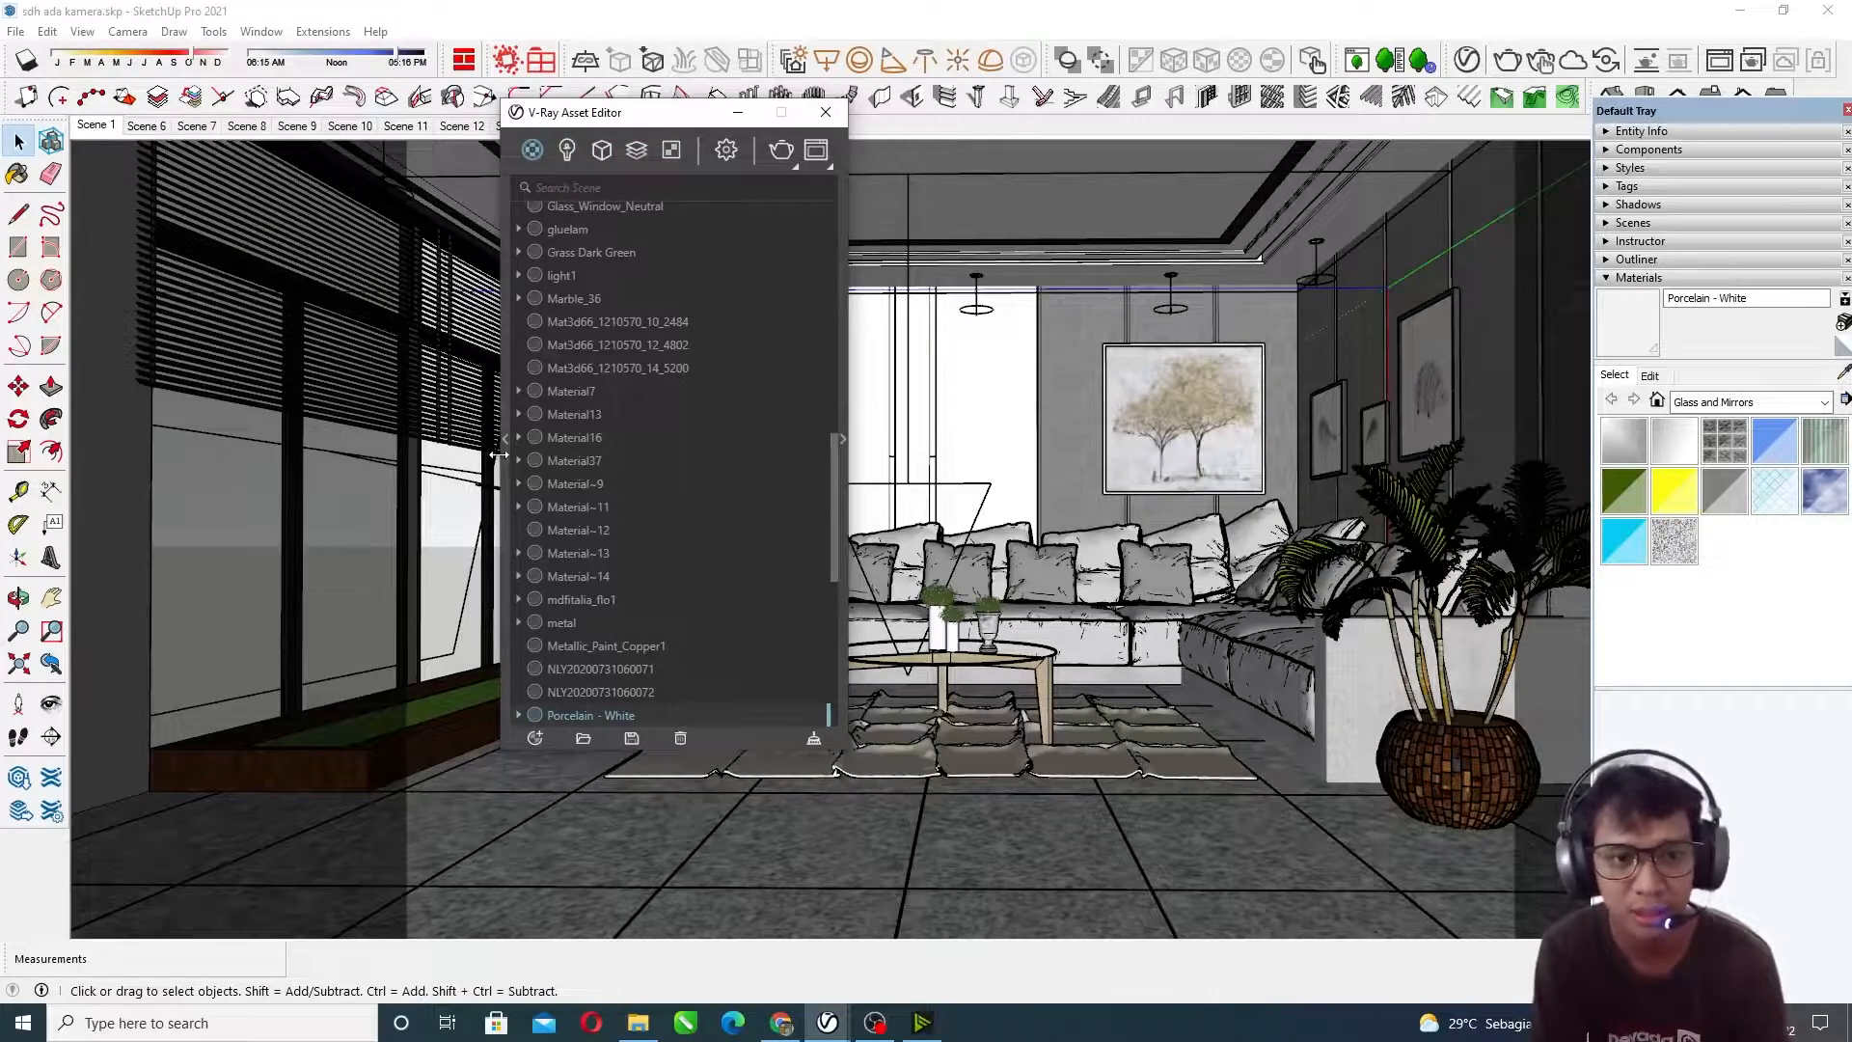
click(506, 439)
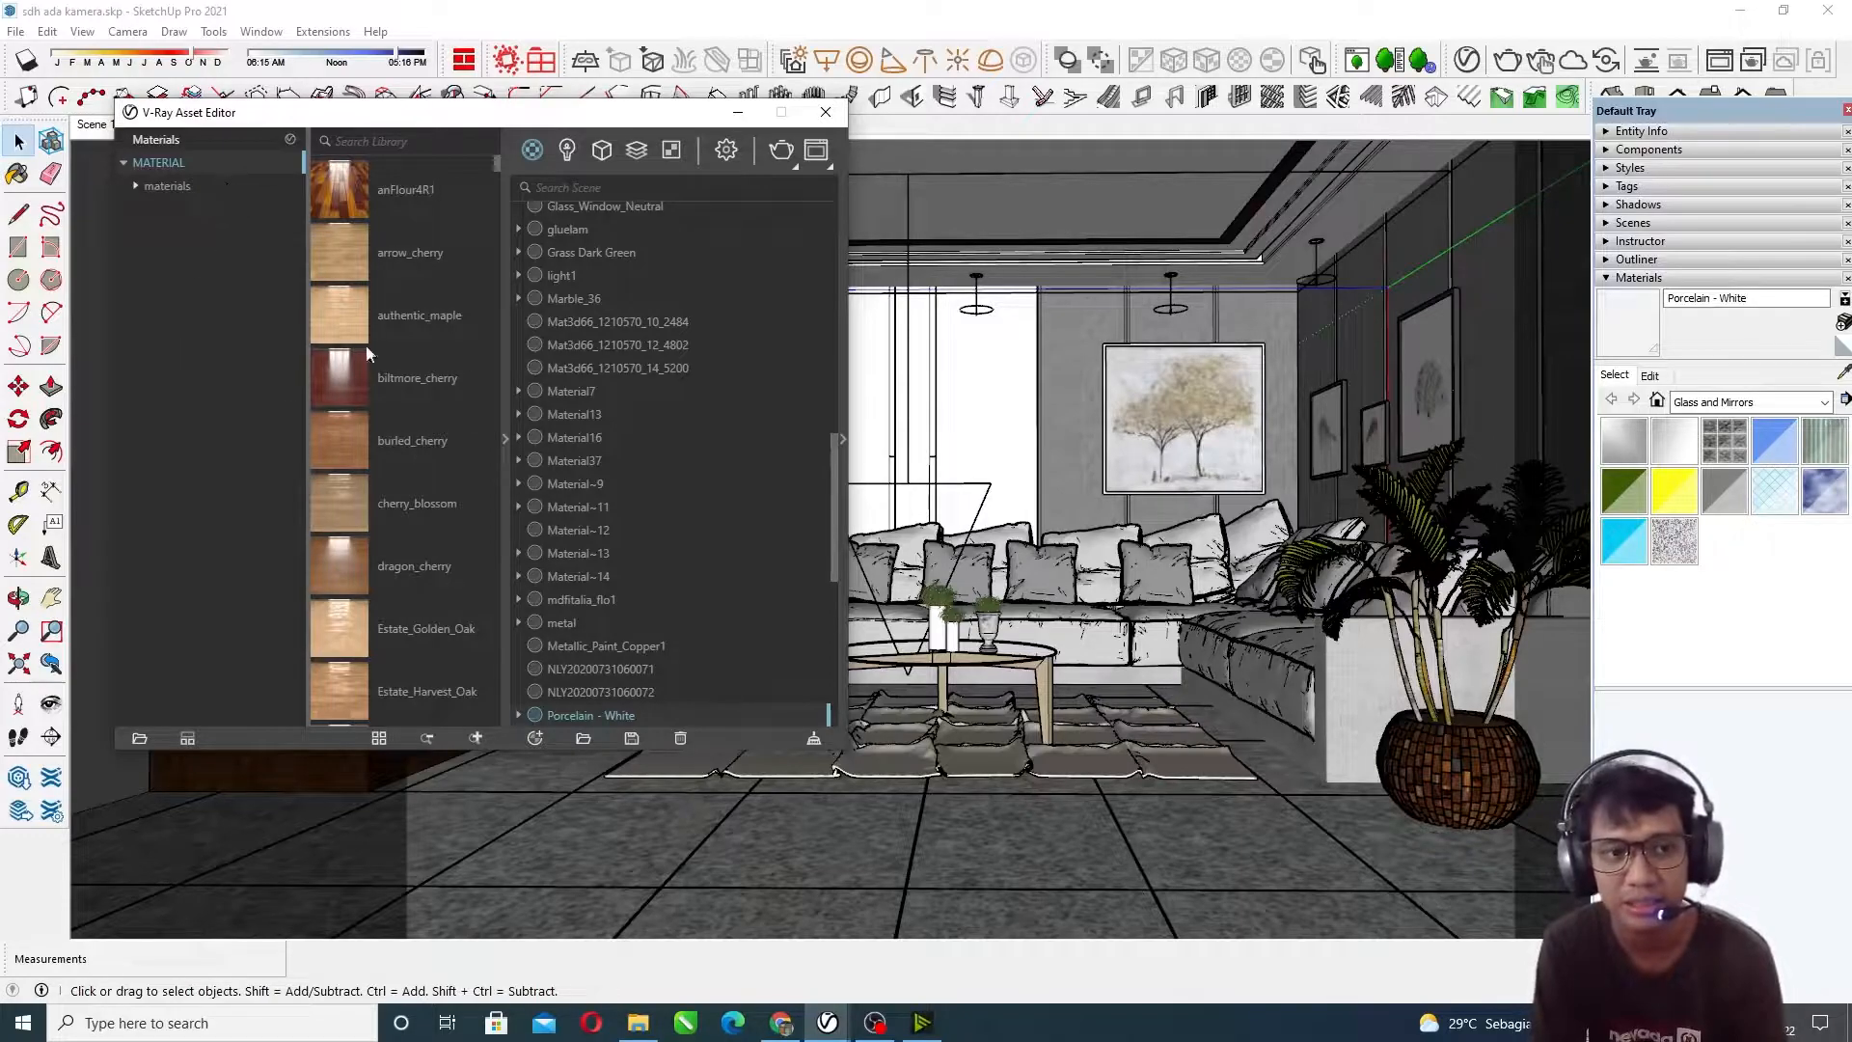
click(504, 440)
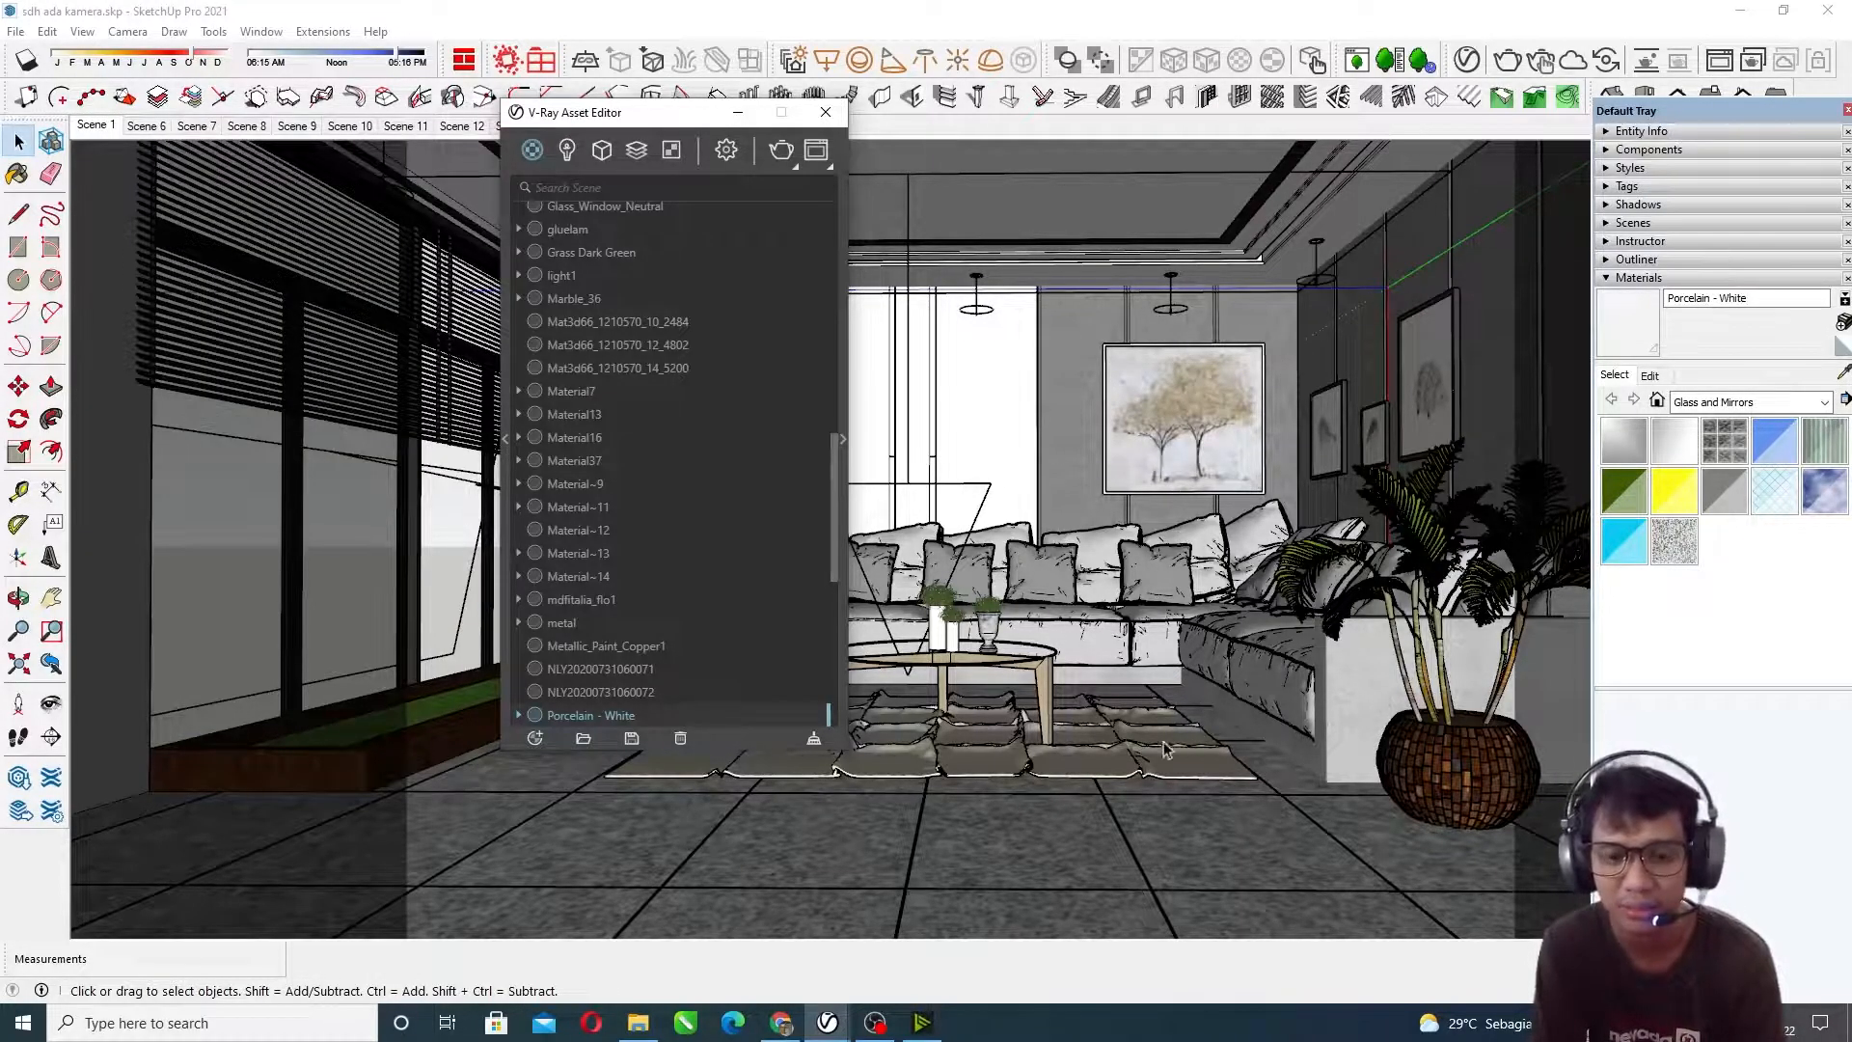
click(506, 441)
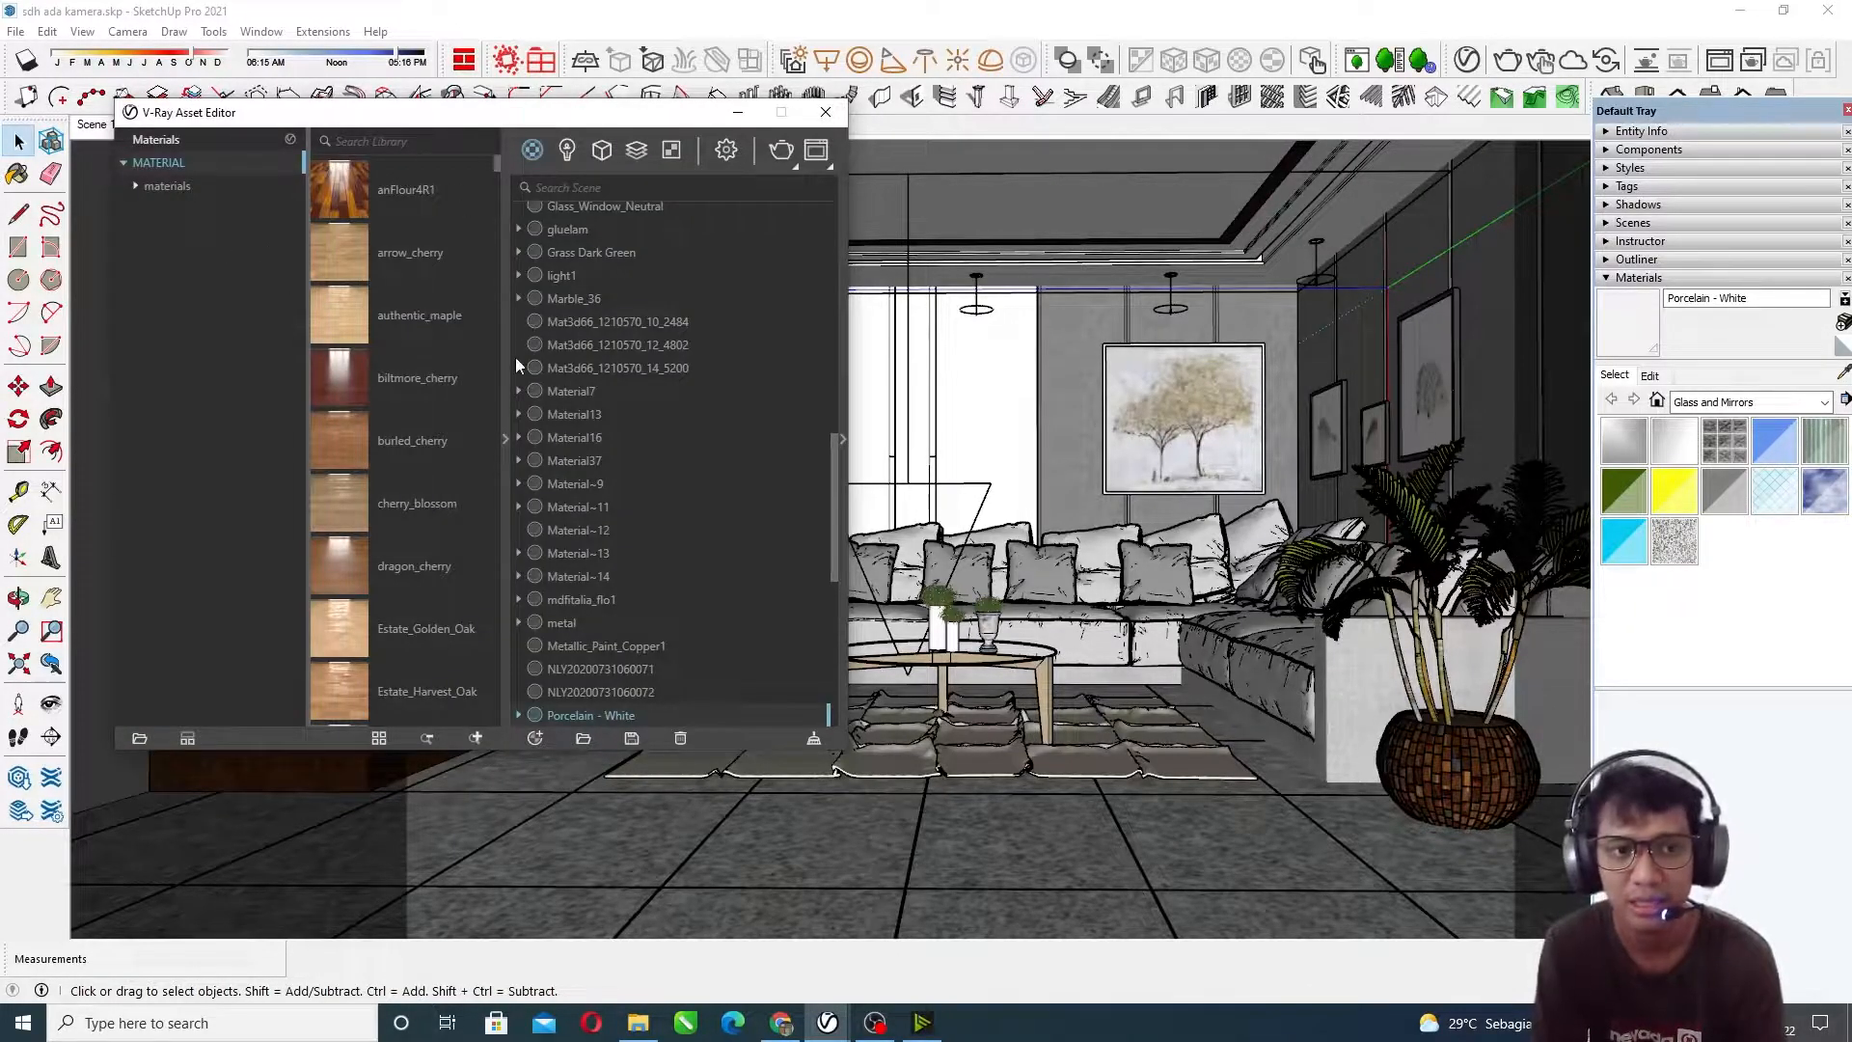
click(505, 436)
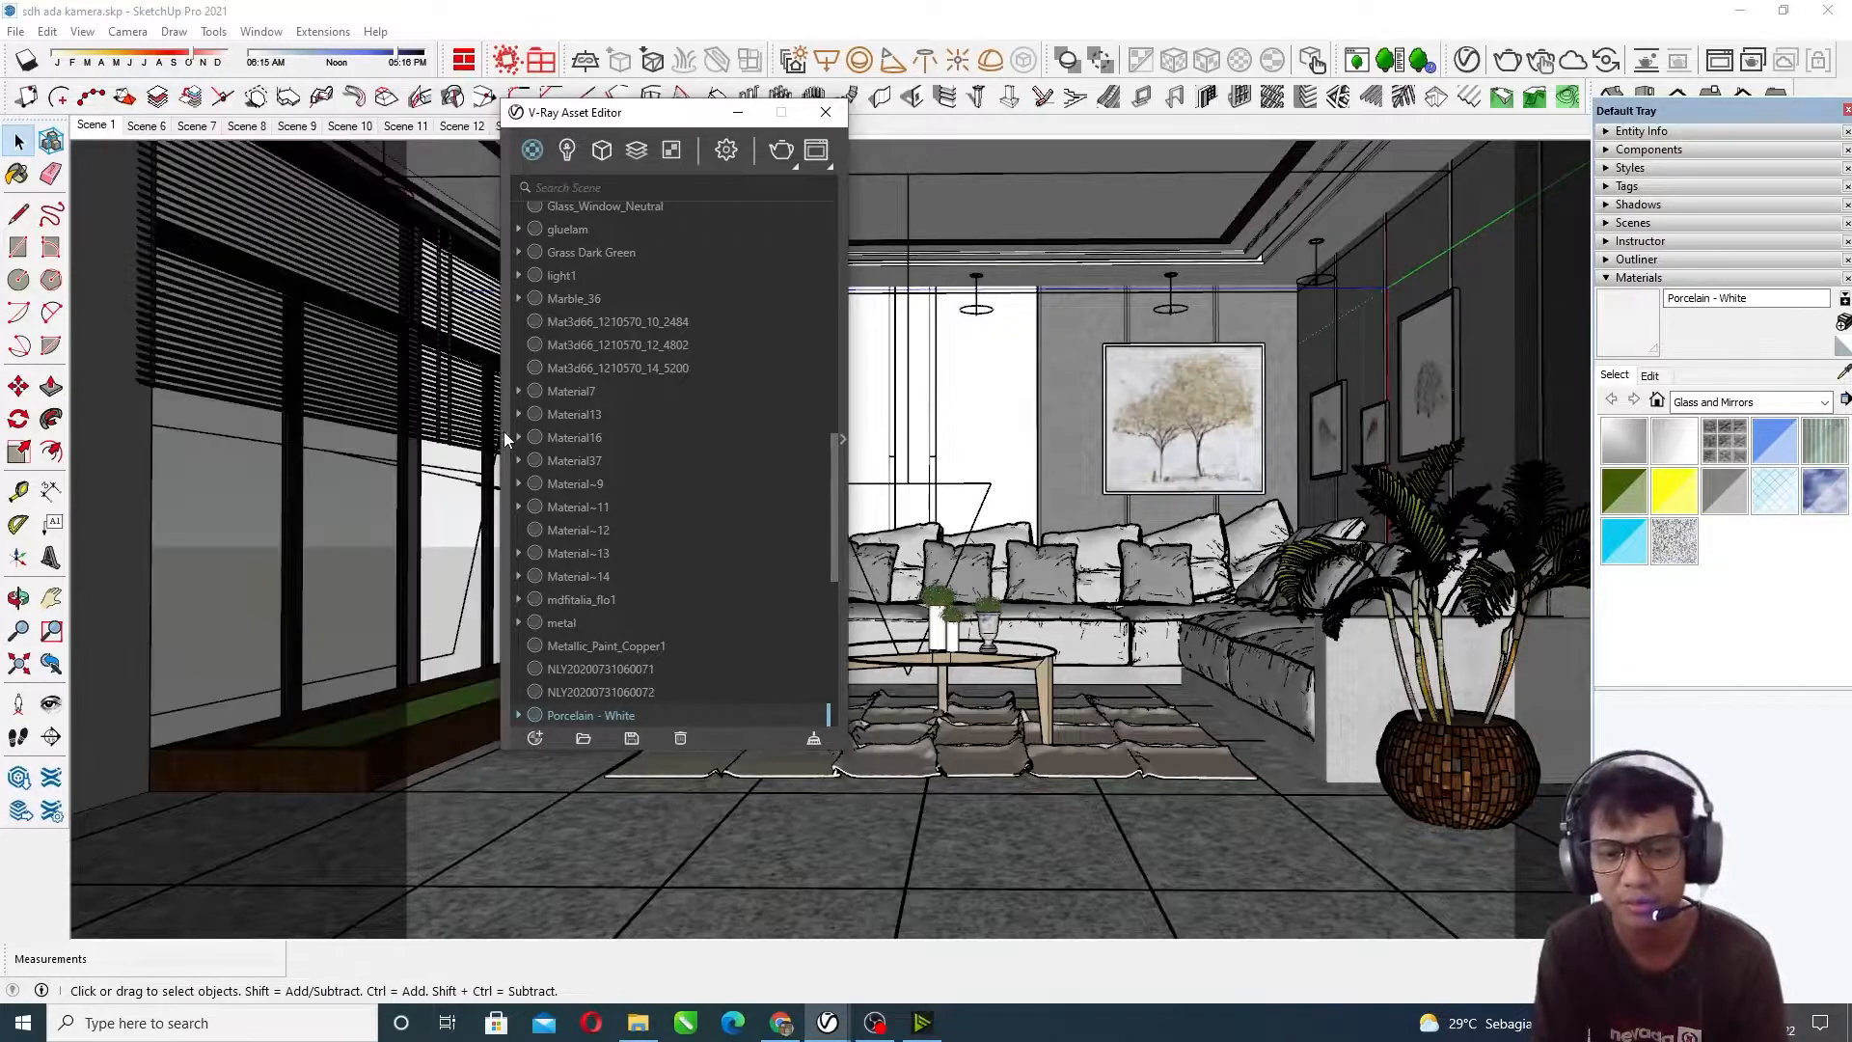
Step: List the scene's lights in the V-Ray Asset Editor and select IES Light#2
drag(659, 120, 1254, 147)
click(479, 185)
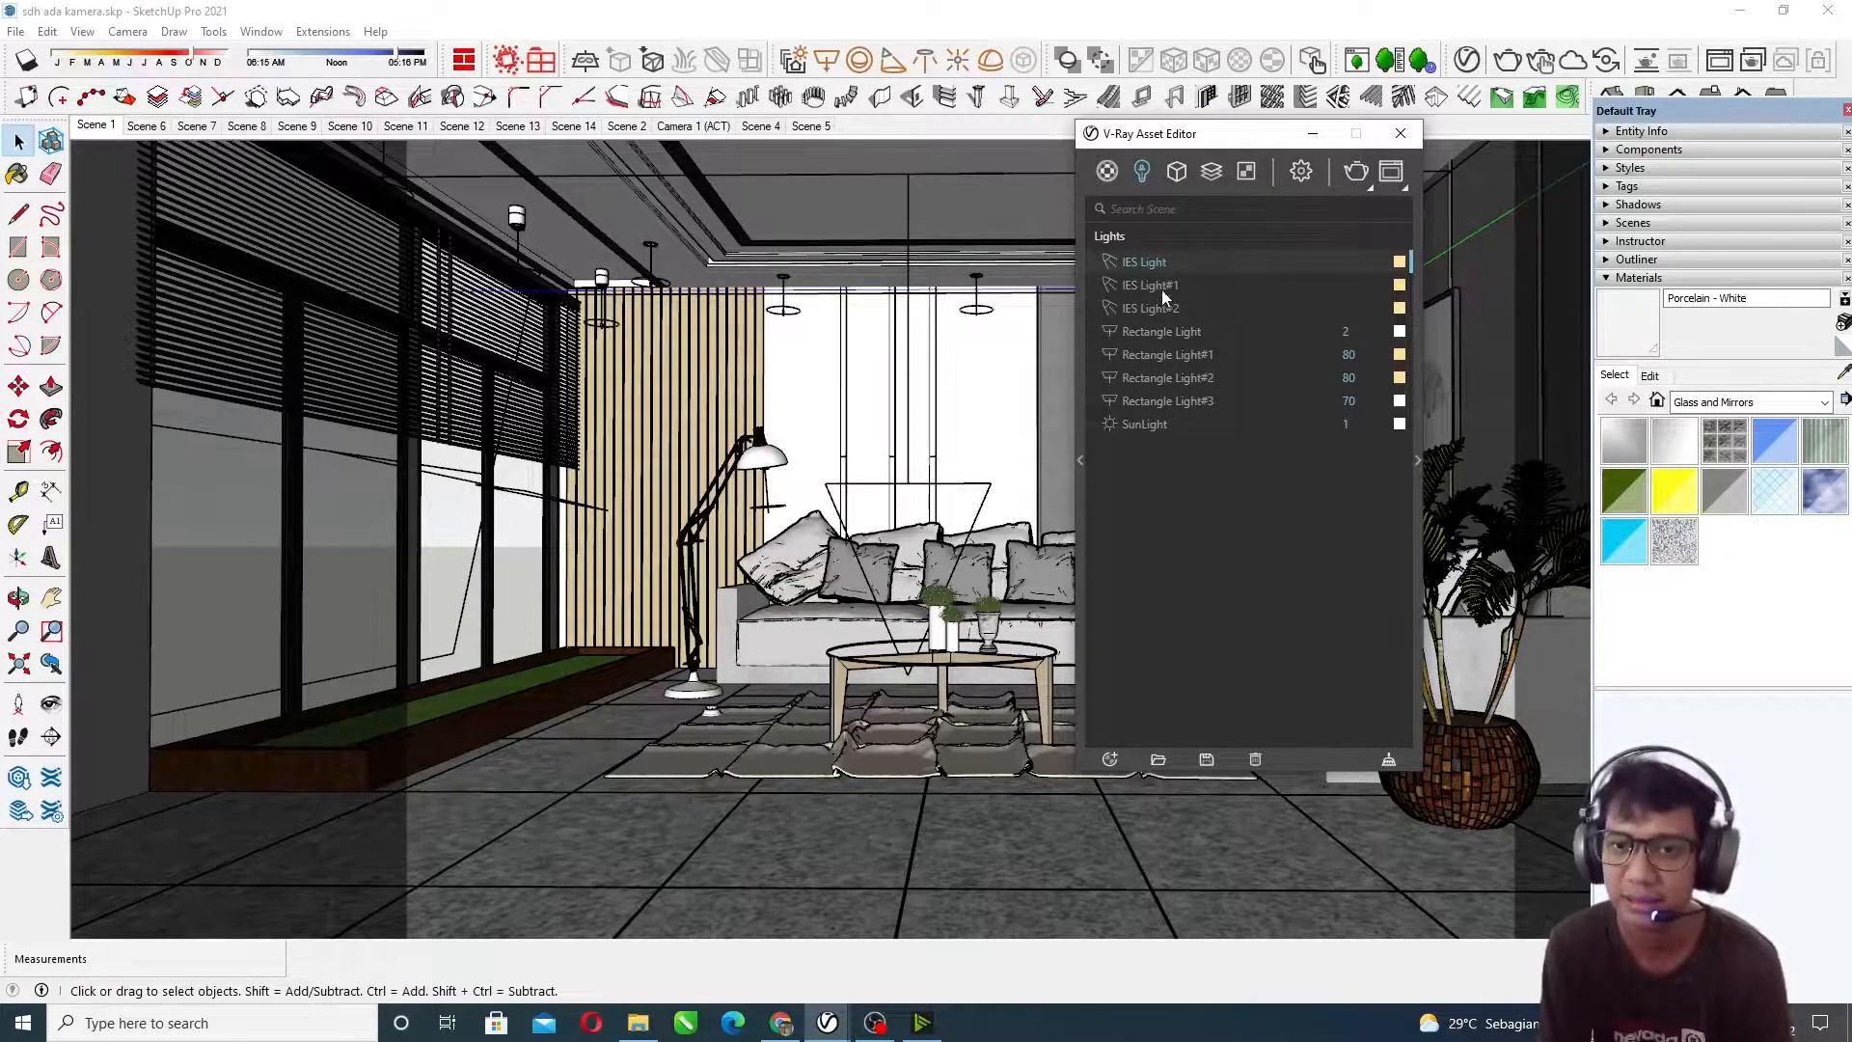
drag(1225, 145, 1367, 232)
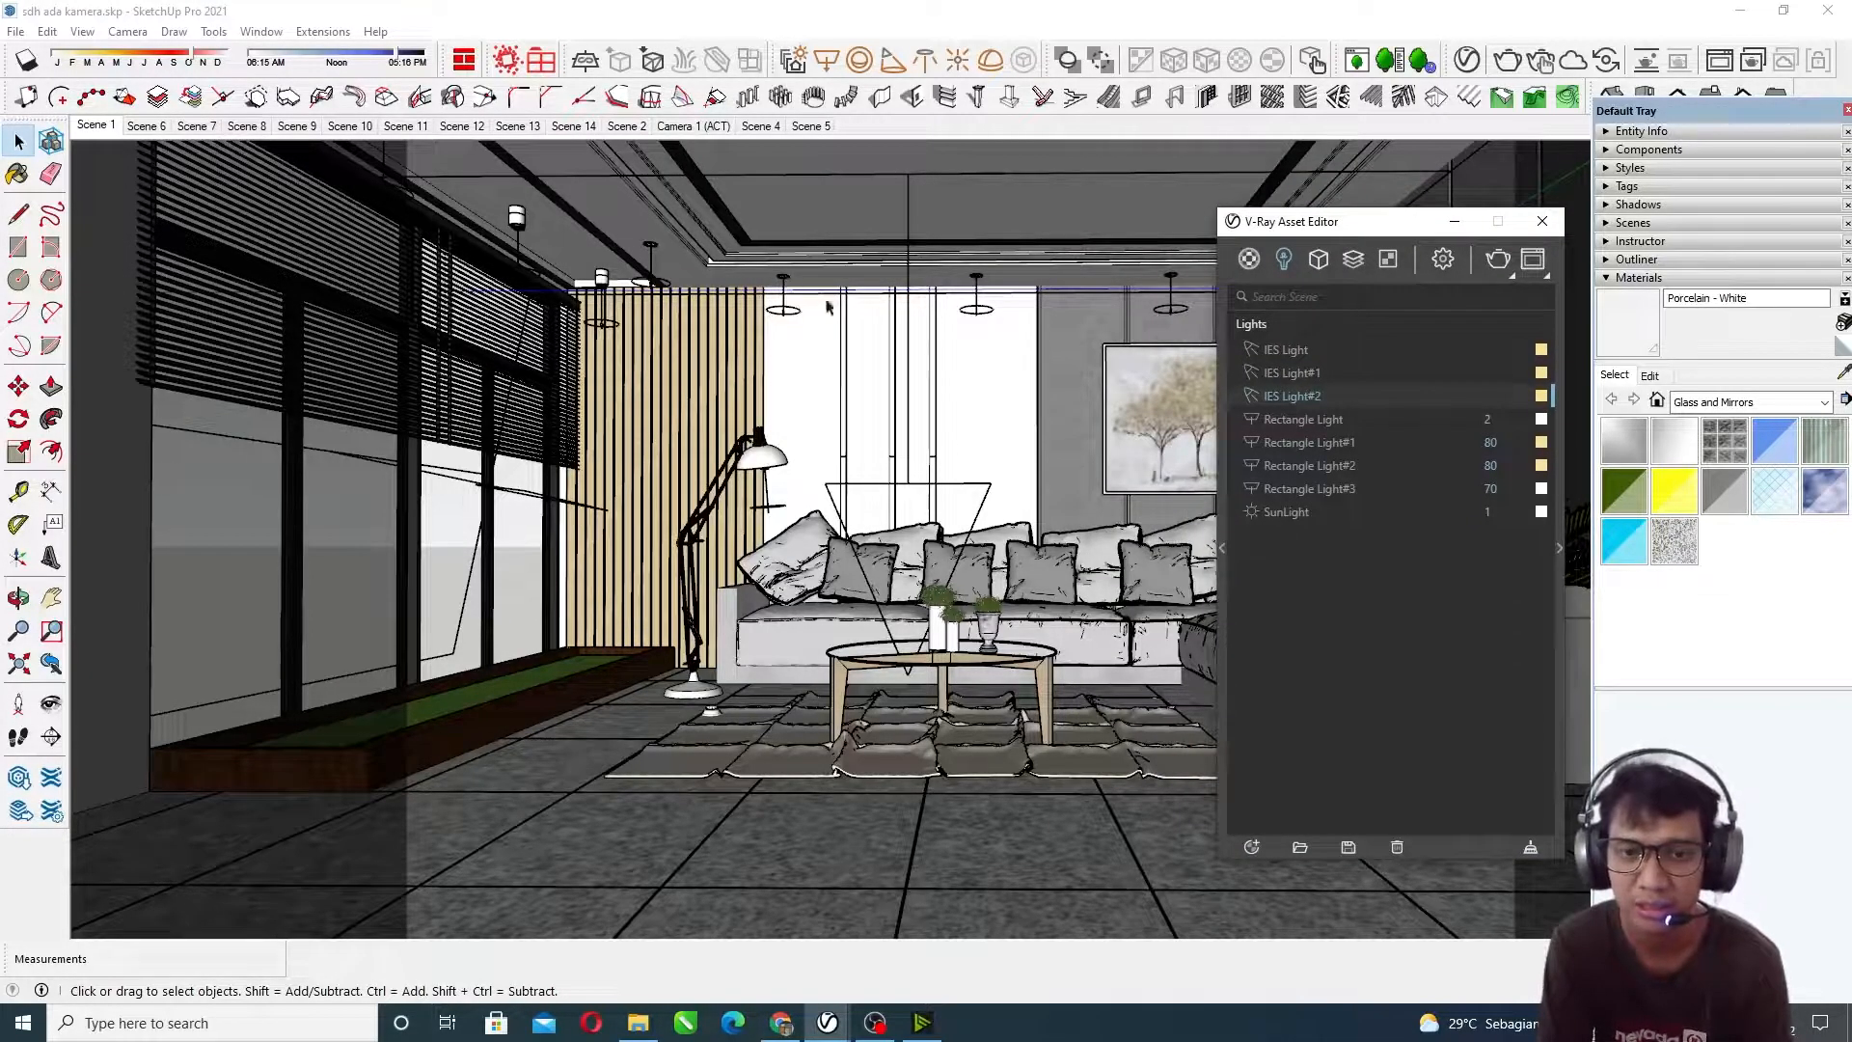
drag(1403, 232, 940, 387)
Step: Look around the ceiling, pendant lights and framed pictures from closer to the sofa
scroll(679, 262, up, 3)
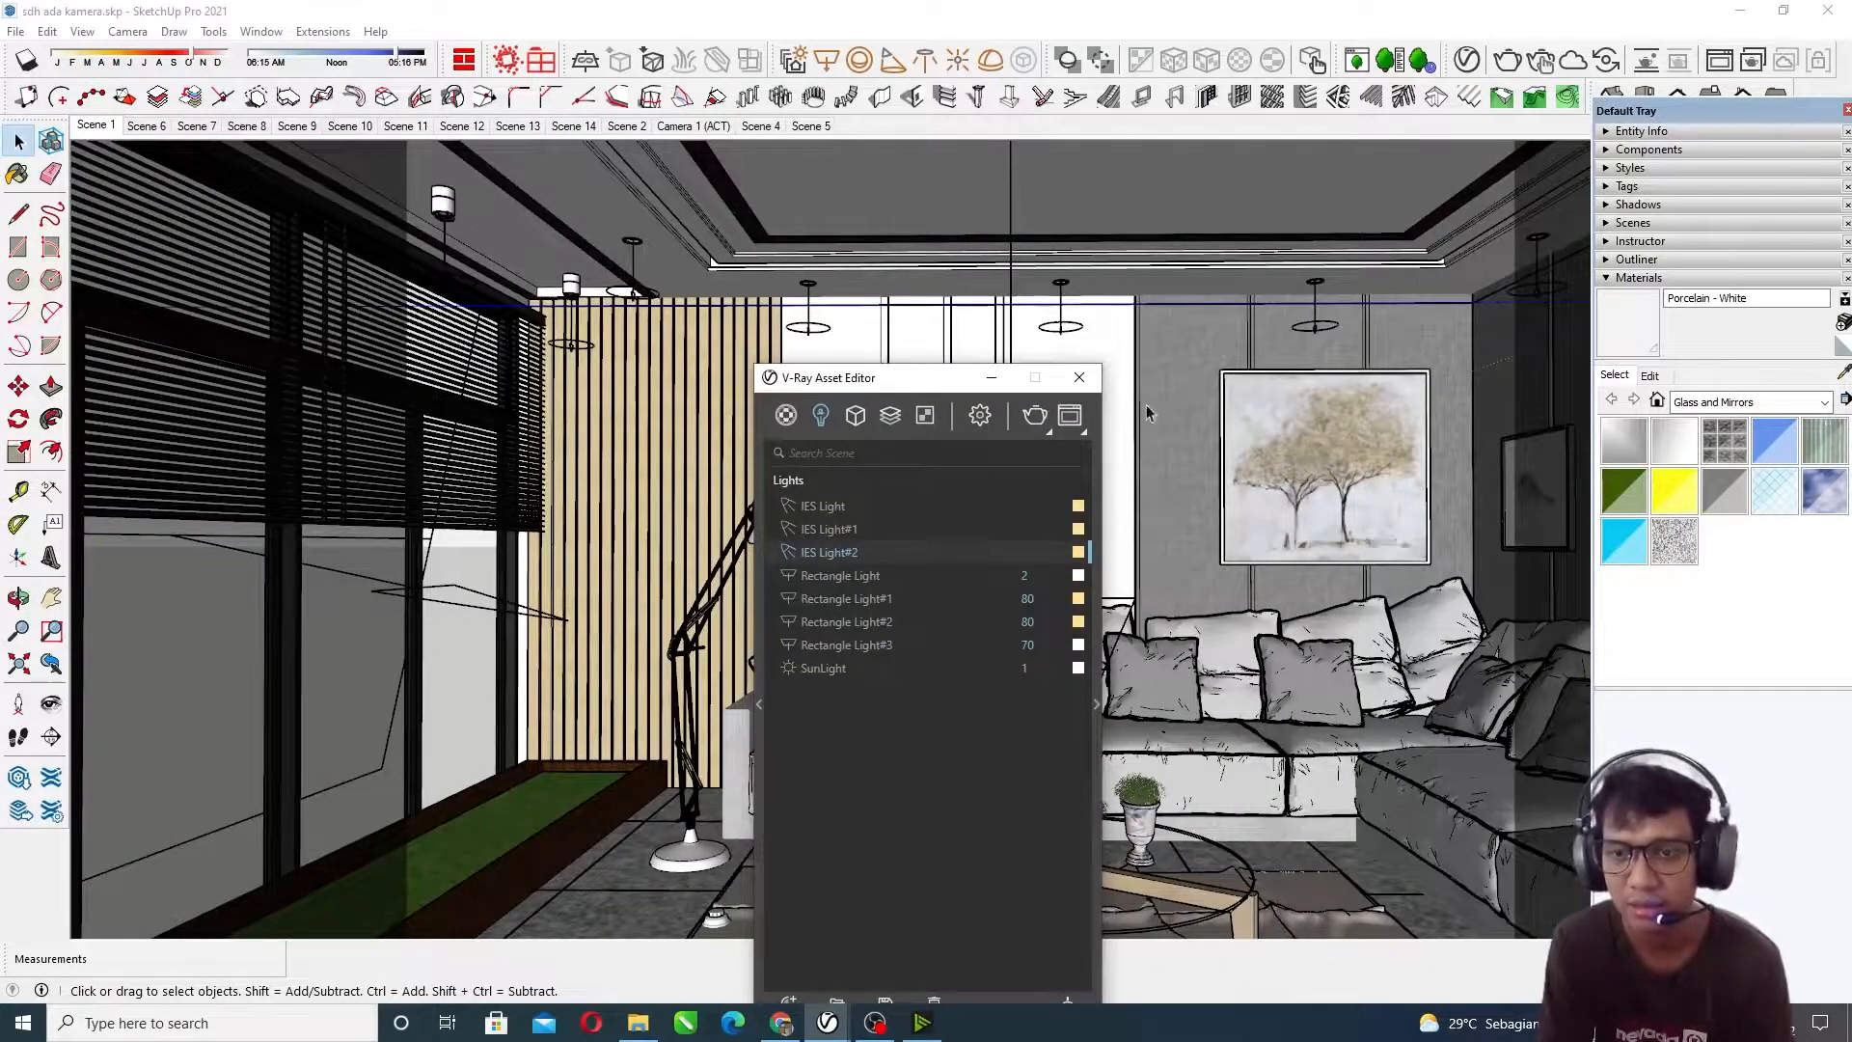
middle_drag(1210, 292, 1186, 295)
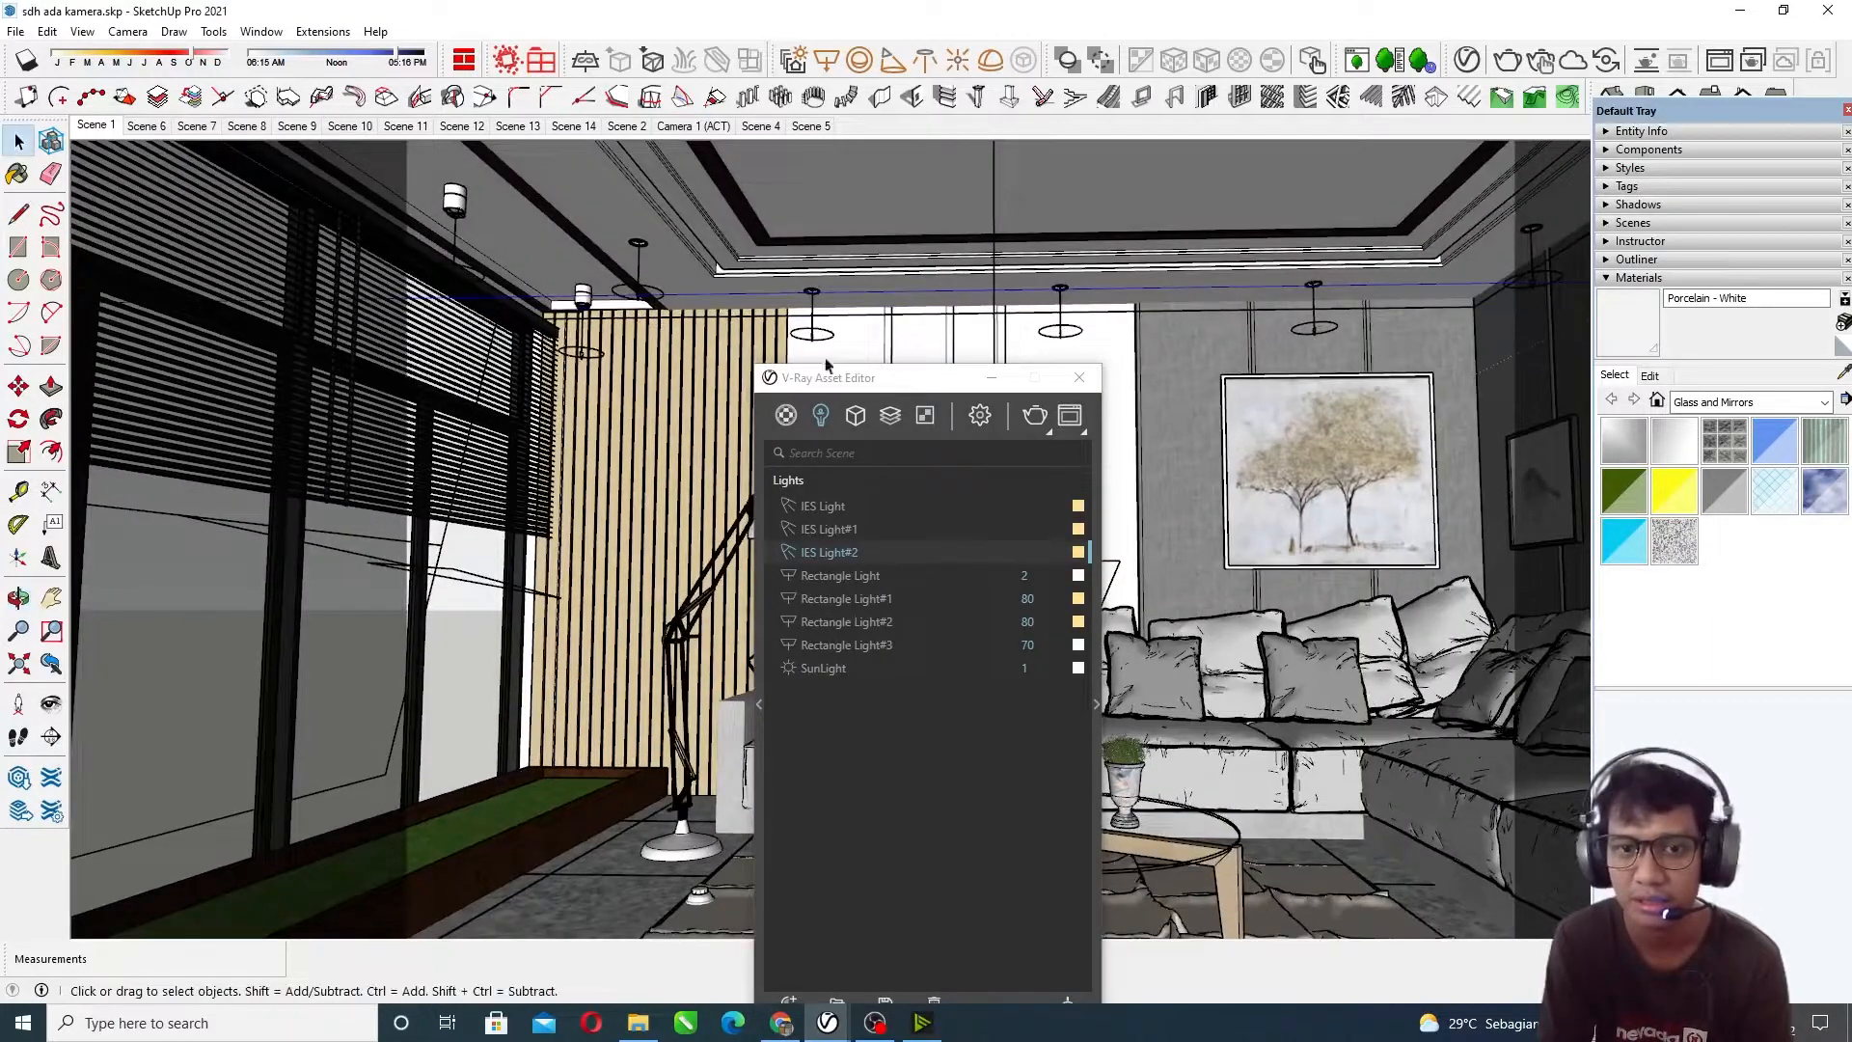
click(50, 703)
drag(1303, 234, 1485, 279)
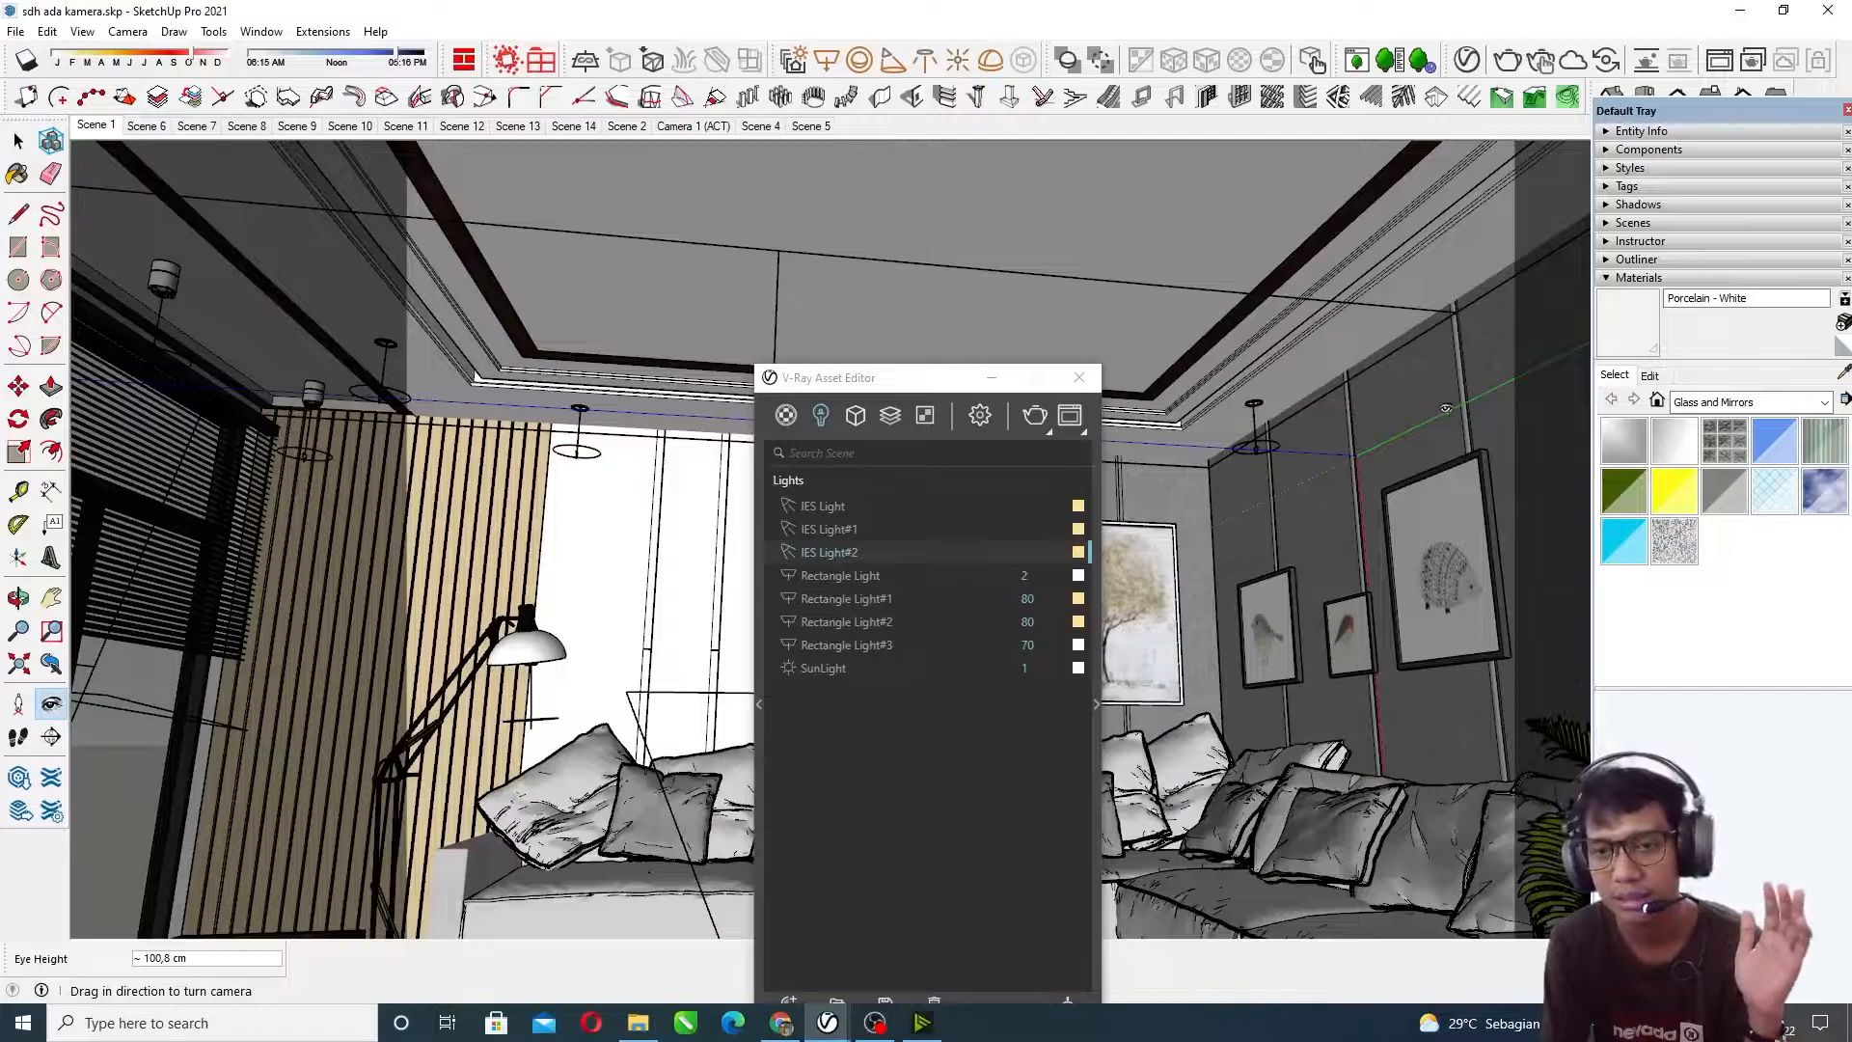
drag(1331, 425, 1385, 381)
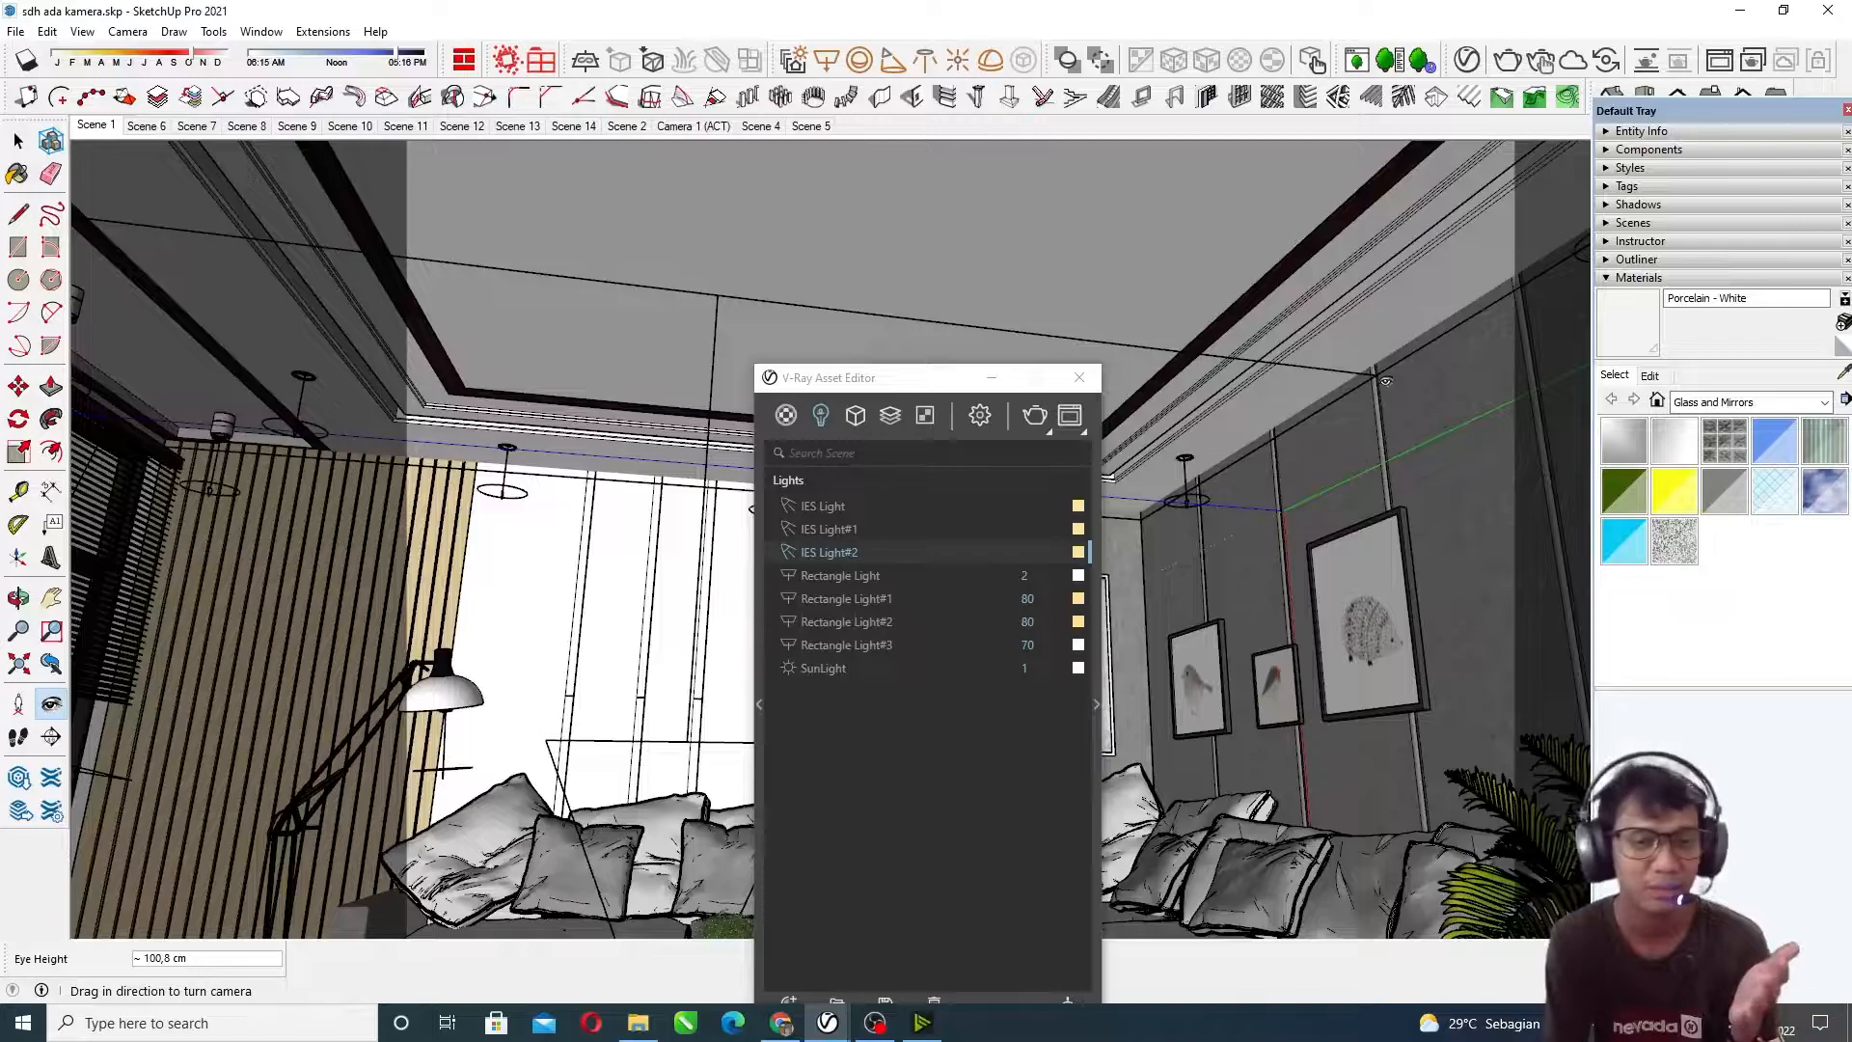
drag(1279, 484, 1191, 518)
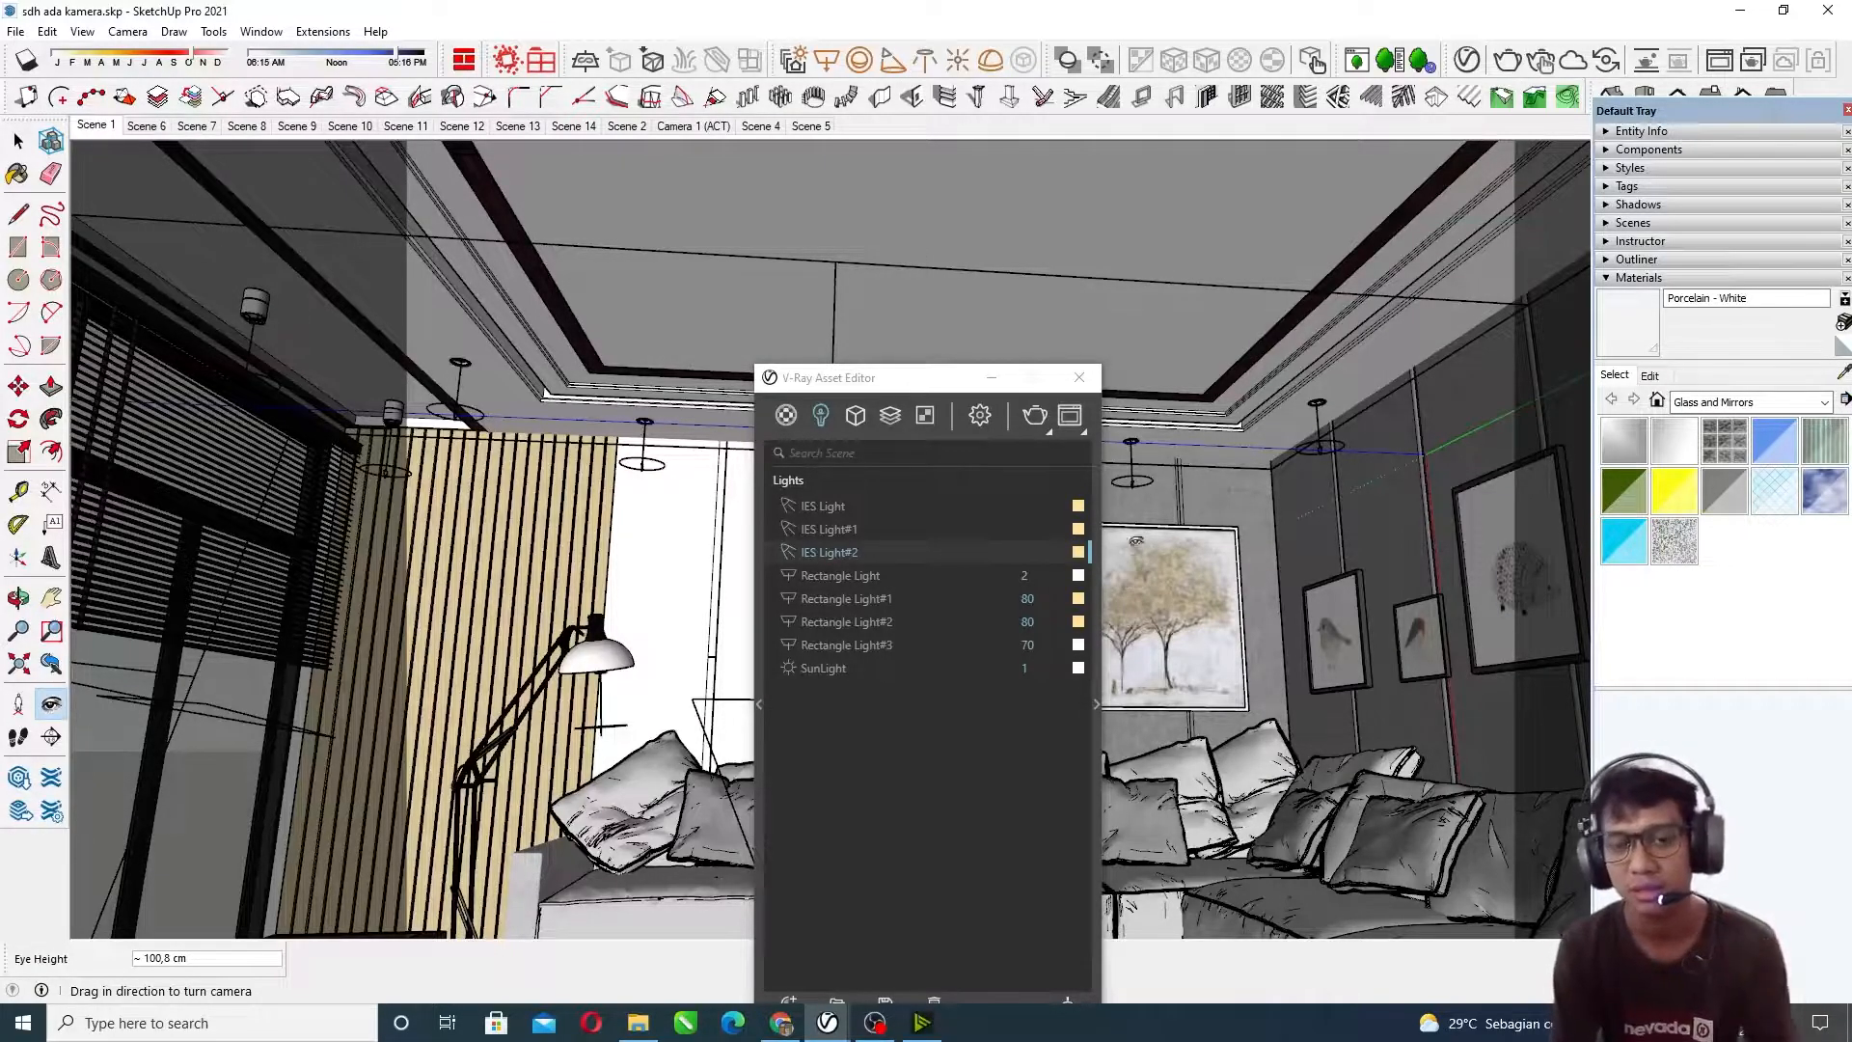
drag(926, 388, 1068, 245)
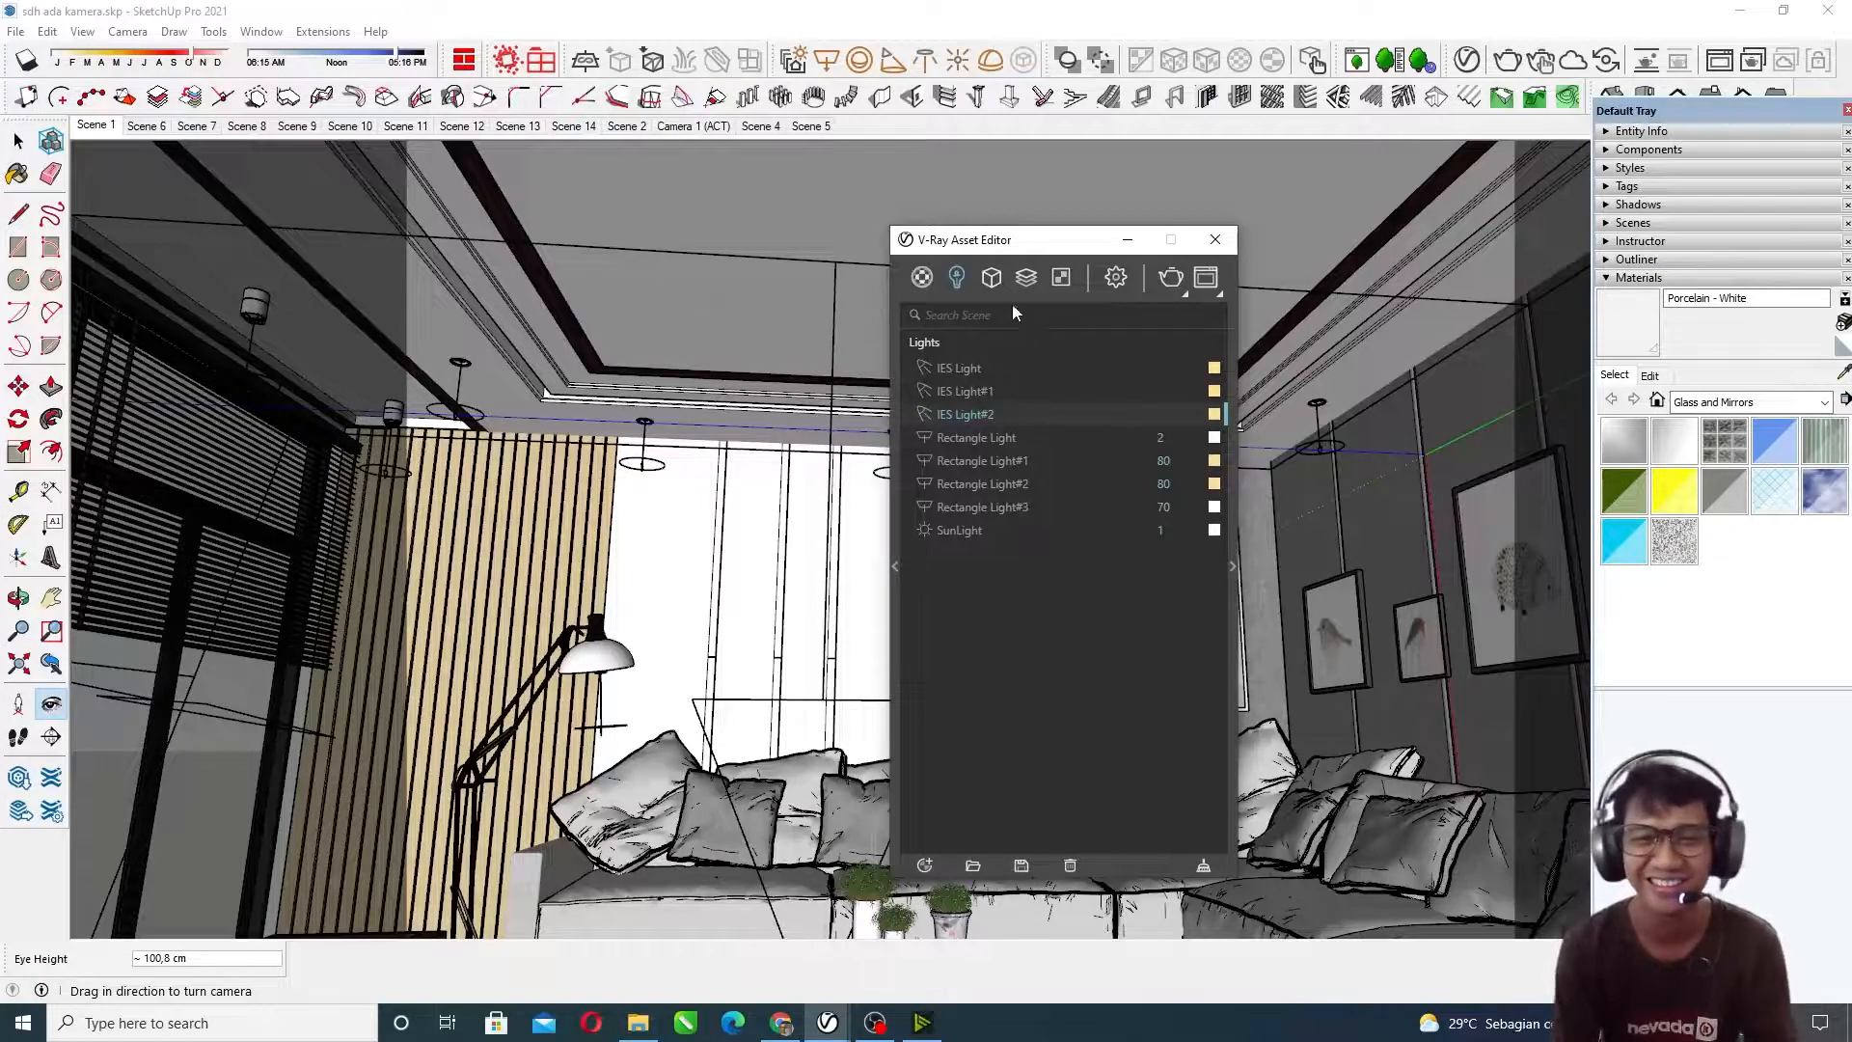
drag(1055, 250, 784, 274)
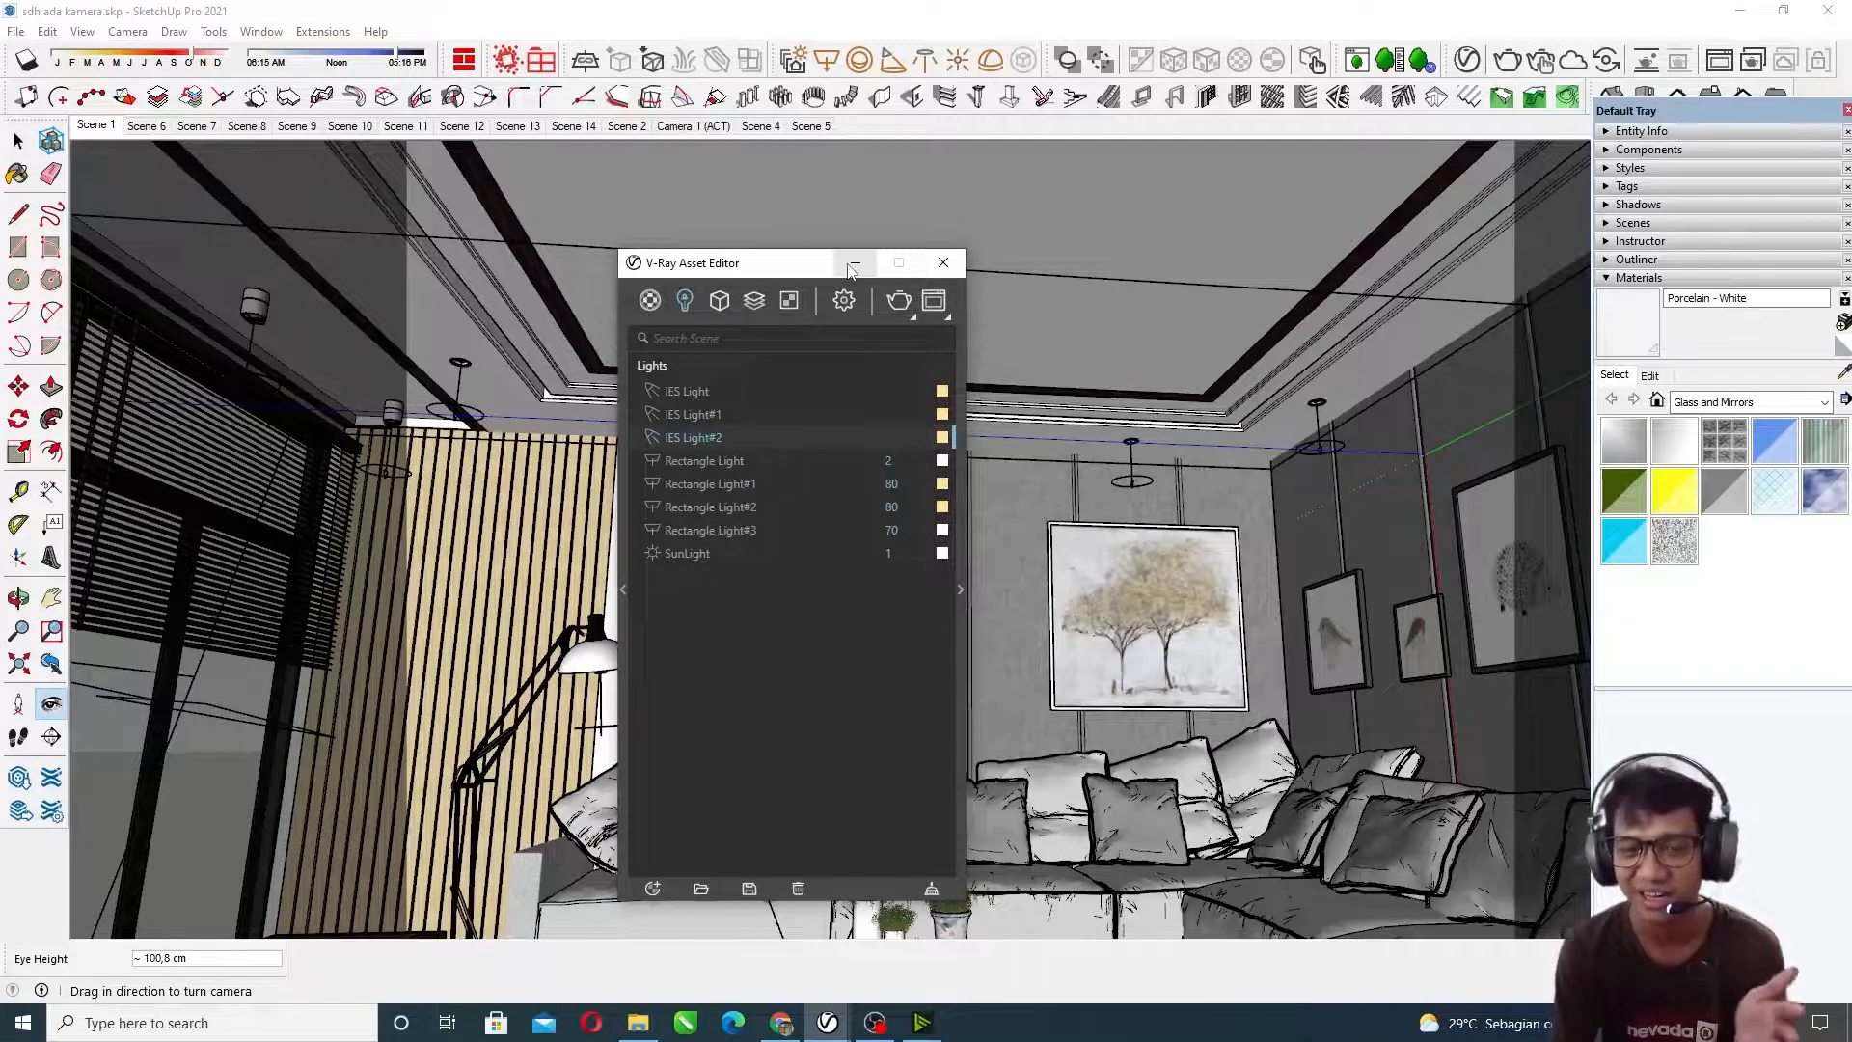
drag(787, 277, 1241, 253)
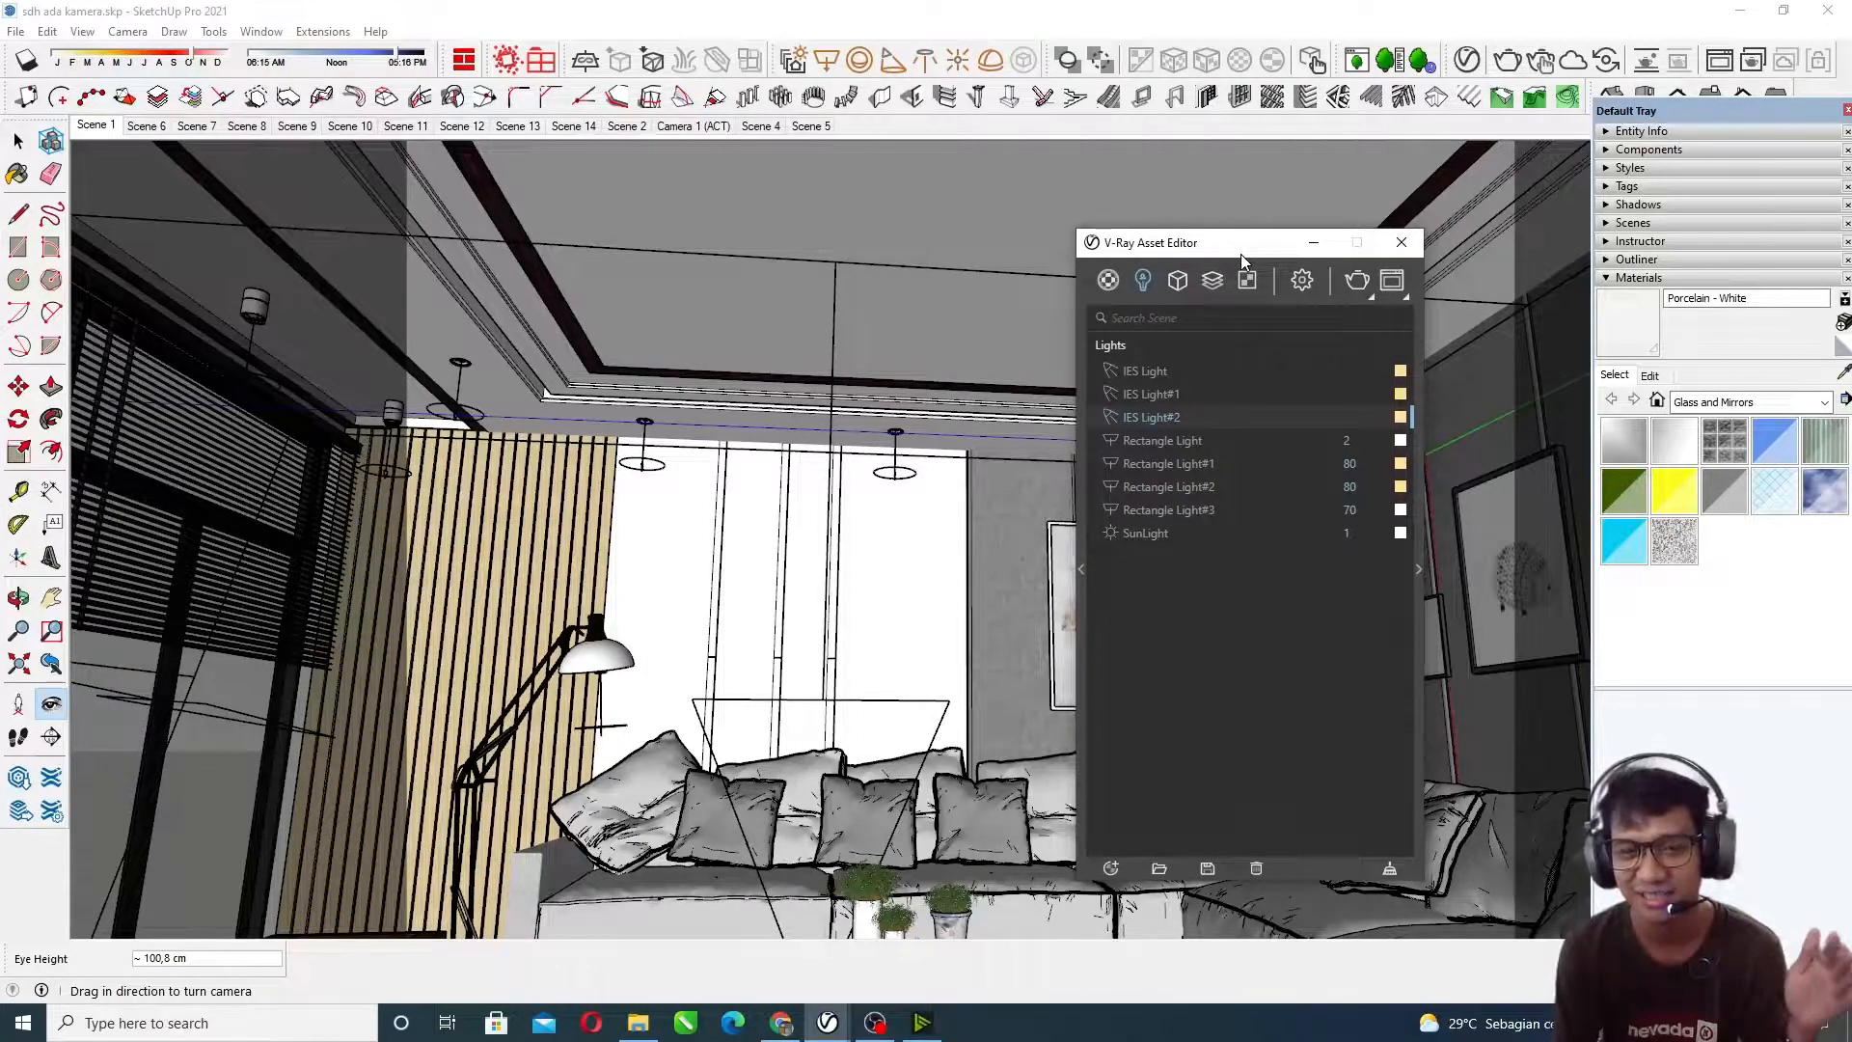
drag(1240, 253, 980, 220)
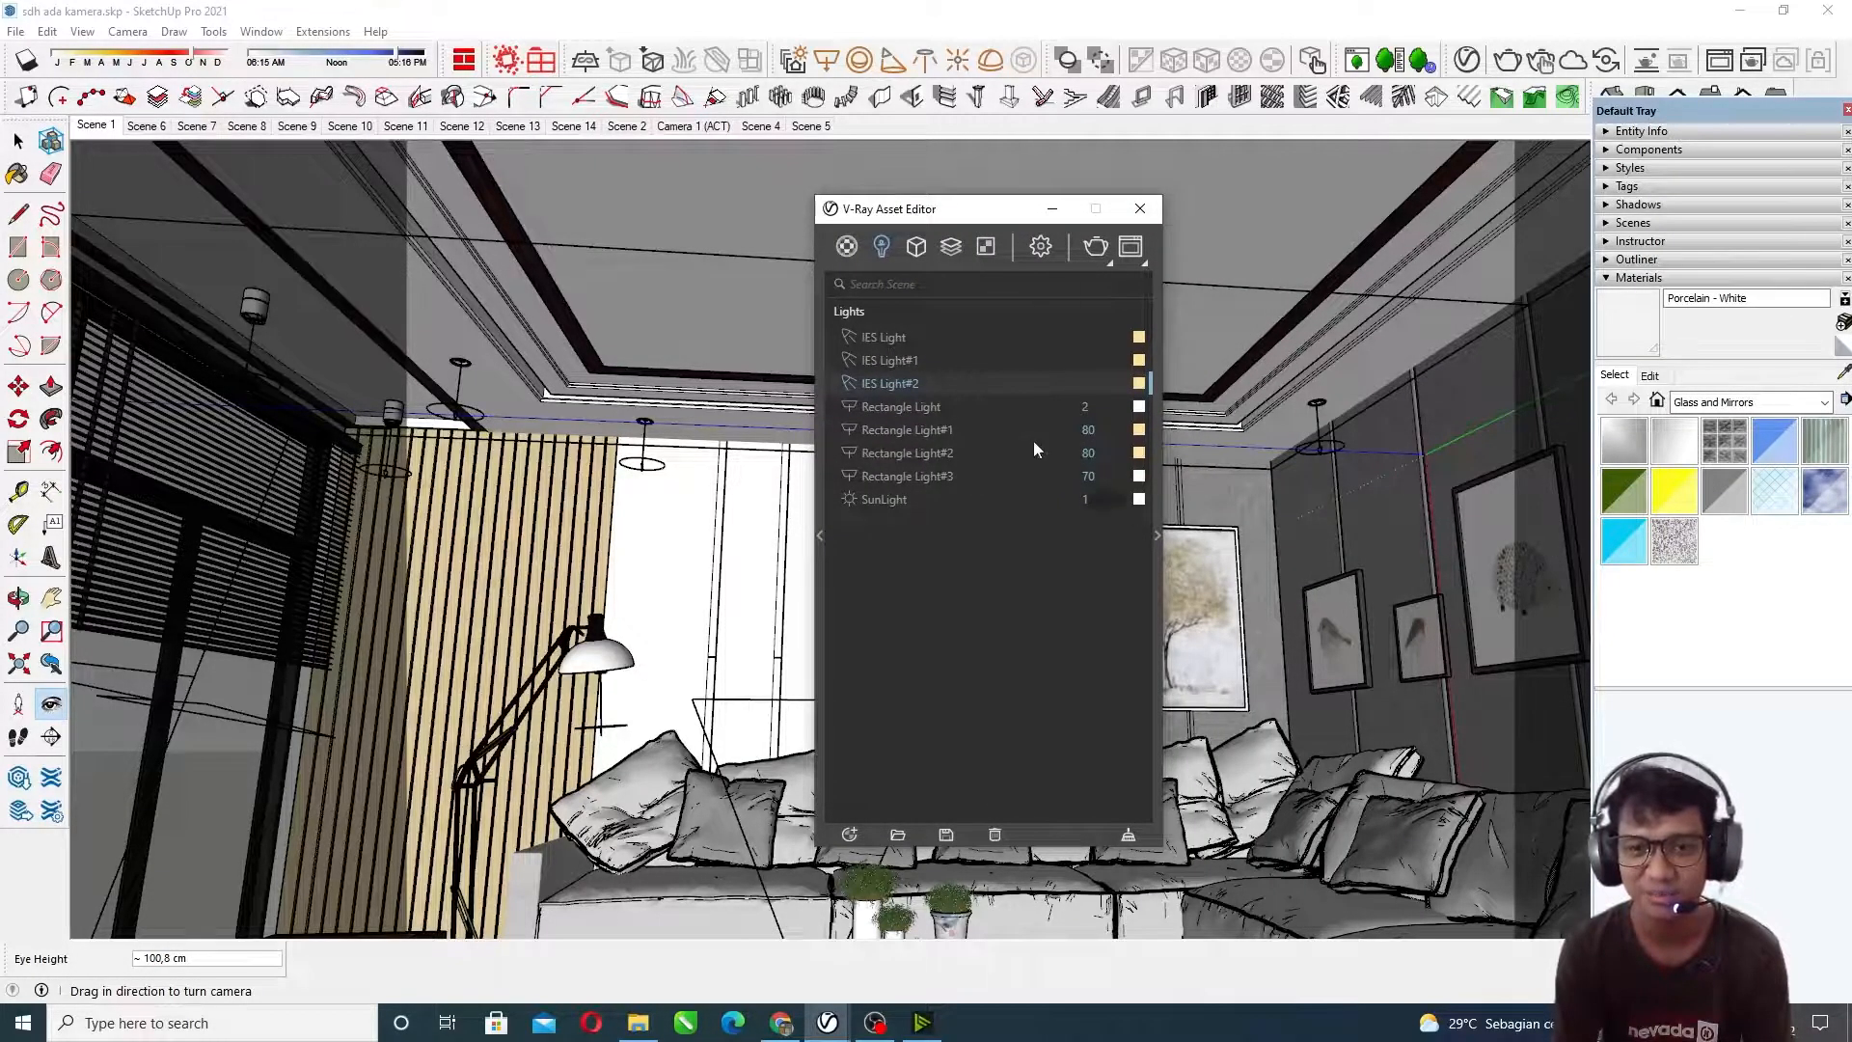
Step: Select Rectangle Light in the lights list and turn the view to the ceiling spotlights along the window blinds
click(922, 409)
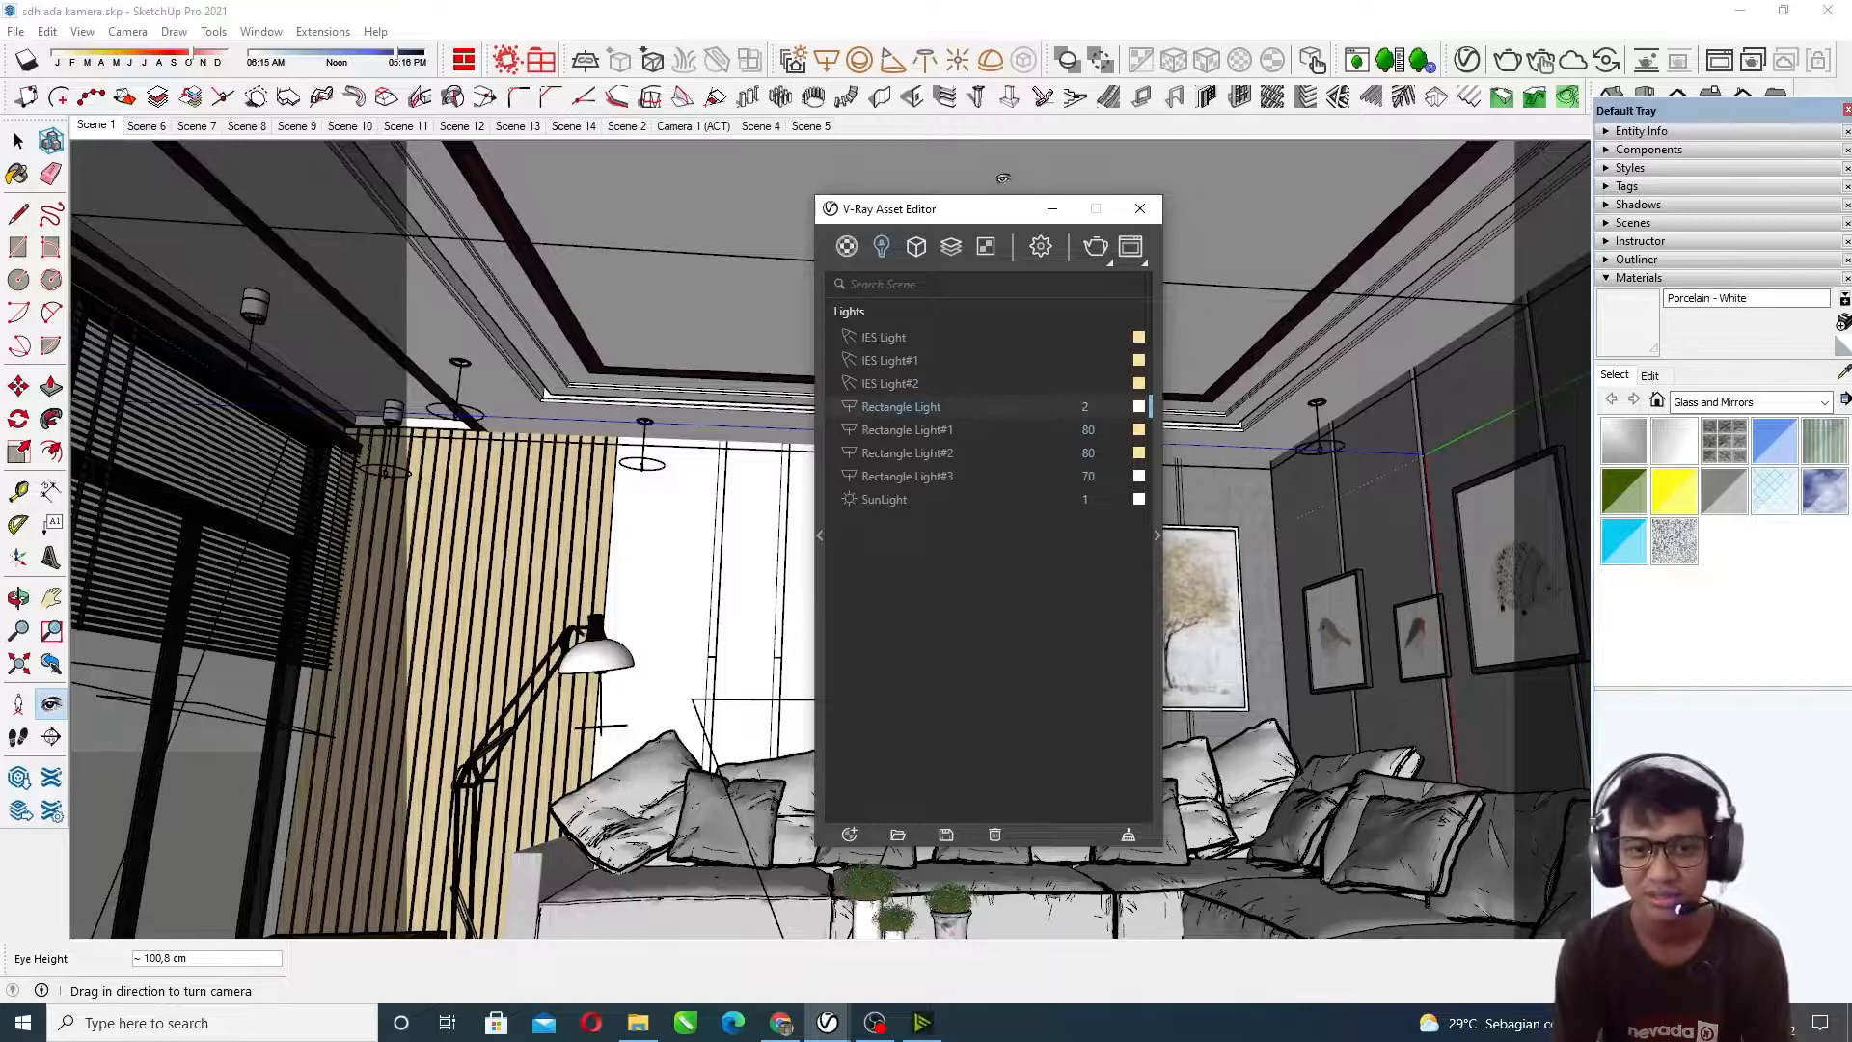
mouse_move(487, 426)
mouse_down()
mouse_move(482, 453)
mouse_move(460, 428)
mouse_up()
mouse_move(570, 493)
mouse_down()
mouse_move(532, 423)
mouse_move(569, 415)
mouse_move(750, 480)
mouse_up()
scroll(529, 414, up, 3)
middle_drag(750, 480, 669, 445)
drag(670, 445, 517, 336)
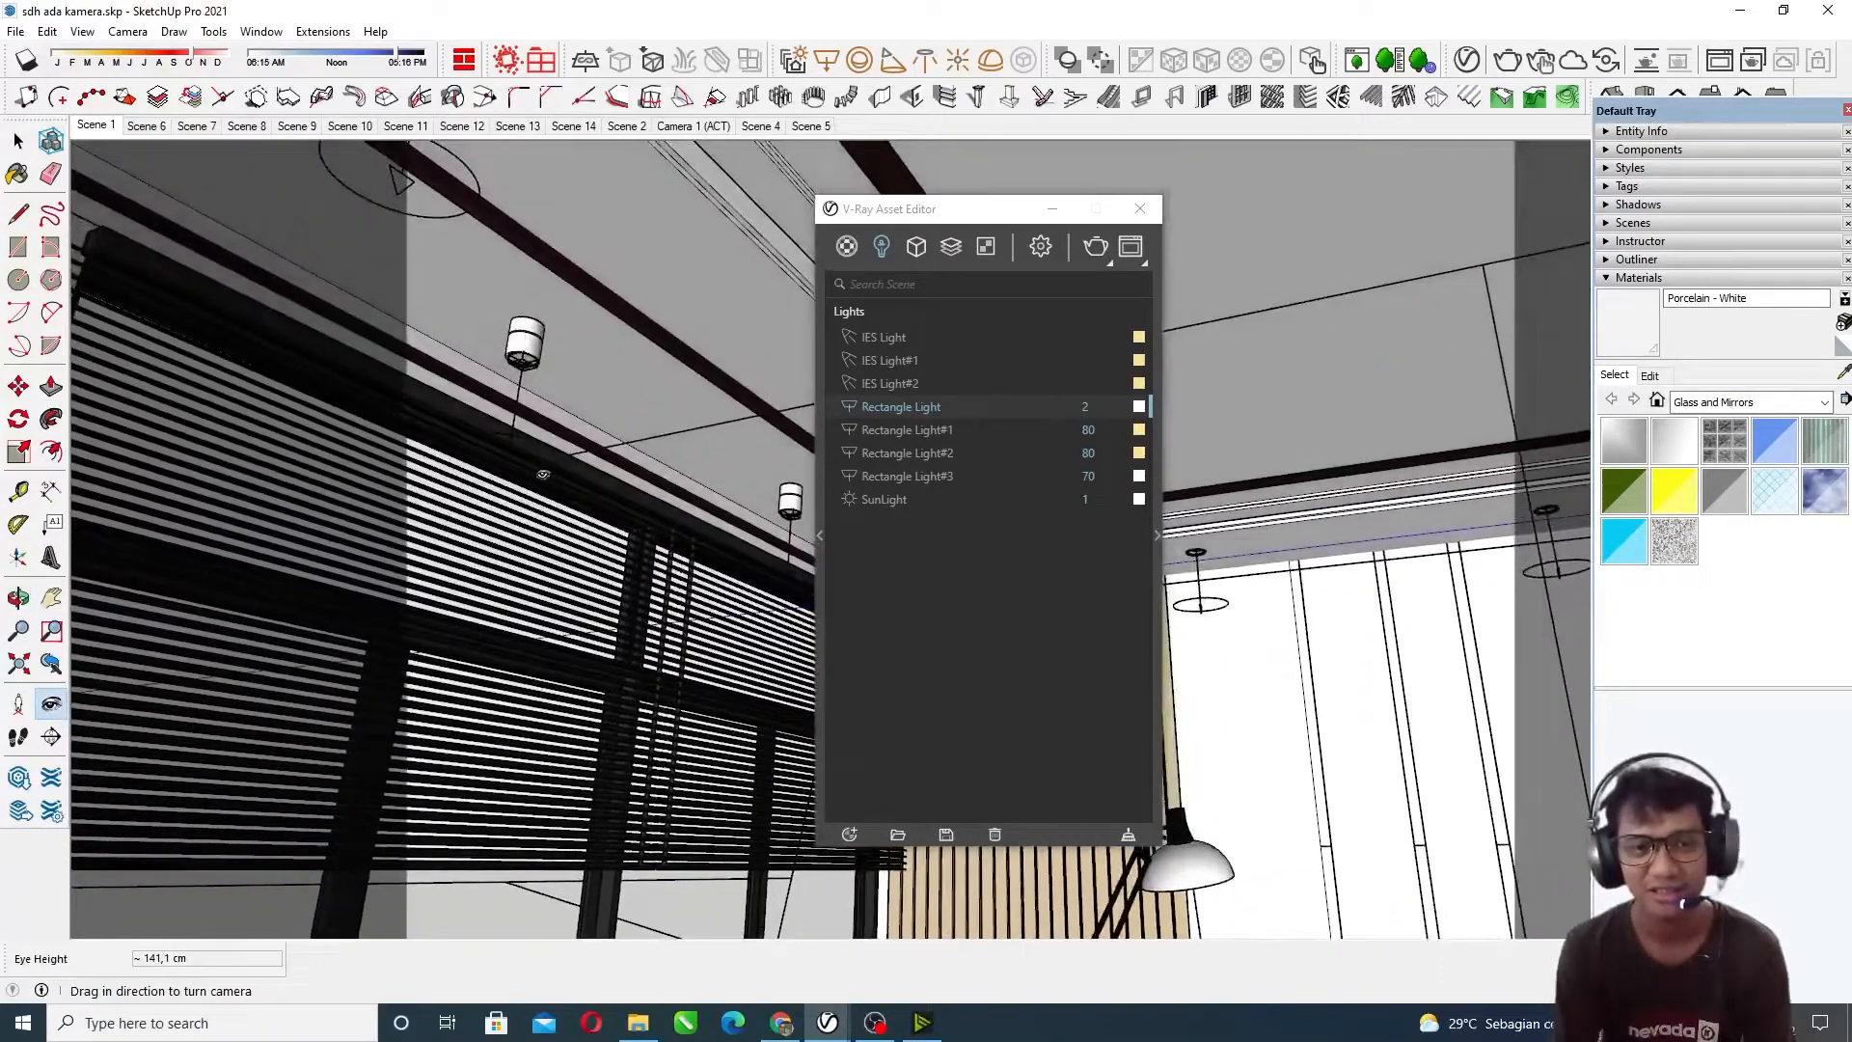
Step: Examine the ceiling spotlights above the window blinds from nearer and farther viewpoints
drag(966, 209, 1296, 219)
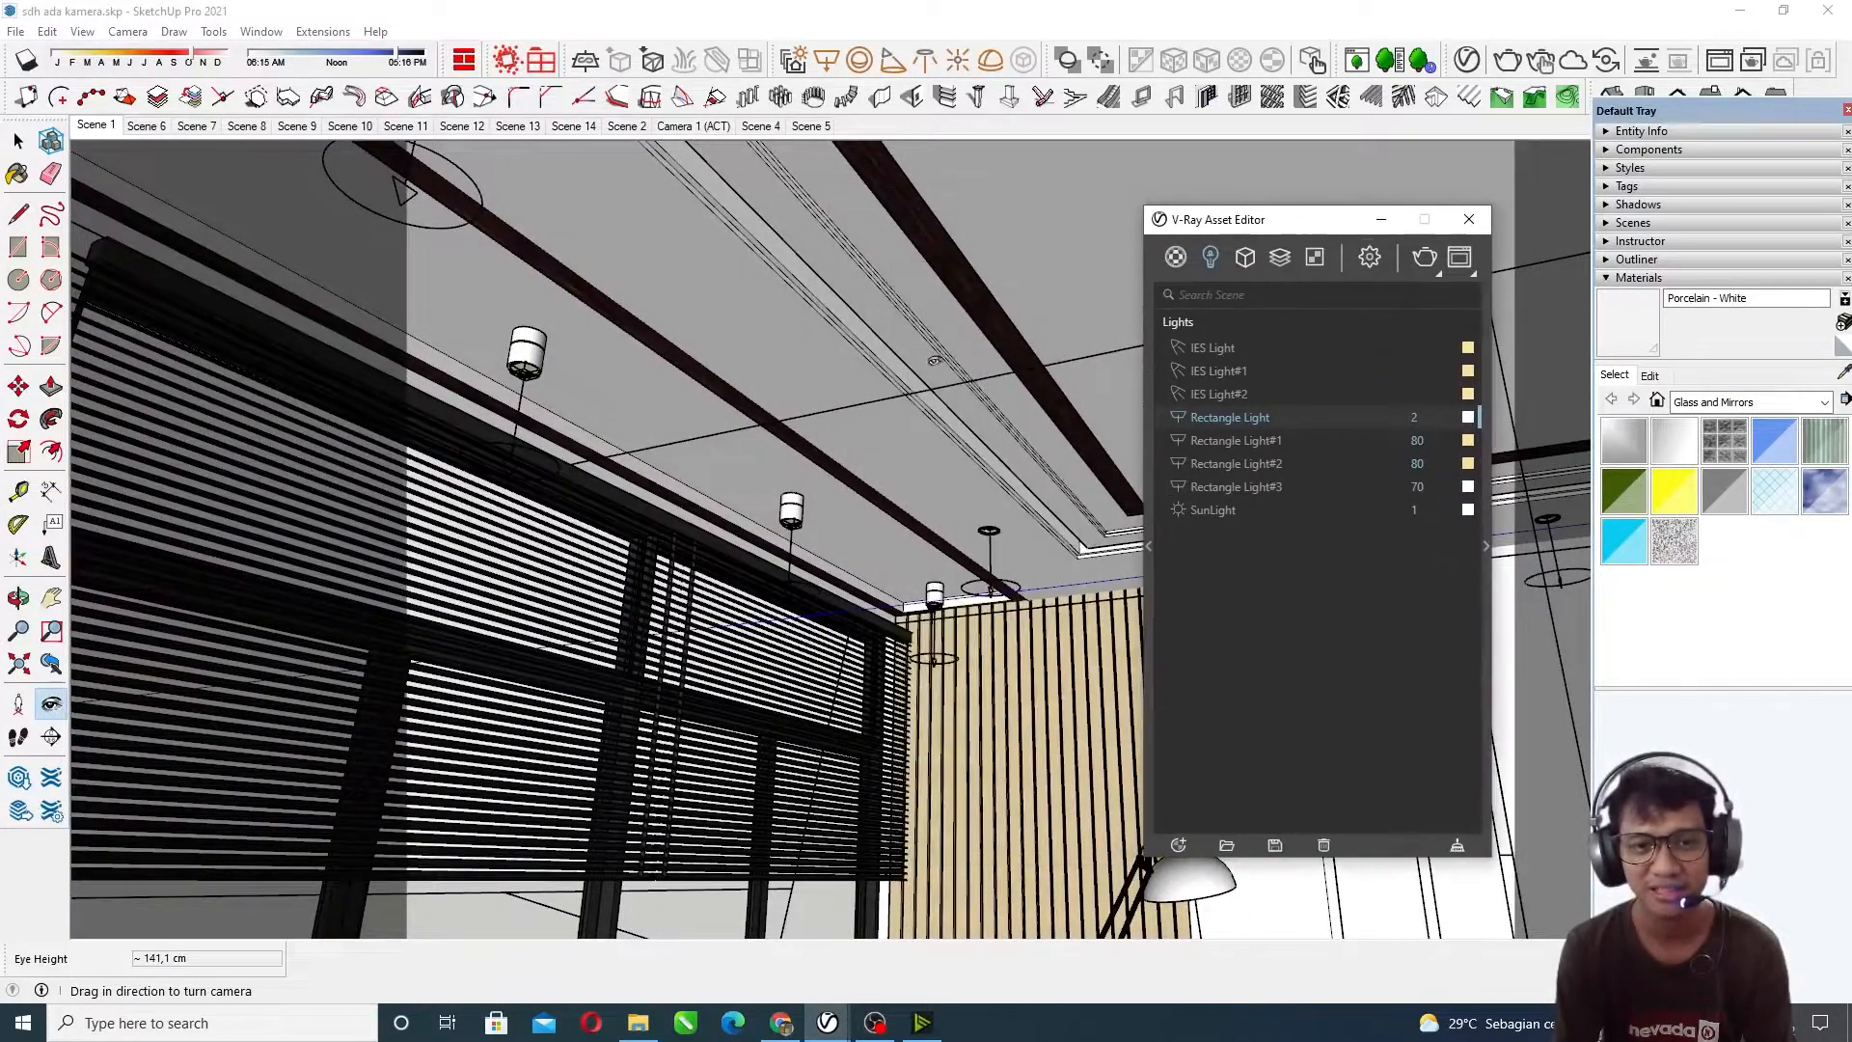
drag(848, 472, 830, 527)
middle_drag(829, 526, 754, 502)
scroll(755, 503, down, 2)
scroll(754, 502, down, 1)
drag(754, 503, 620, 420)
middle_drag(620, 419, 820, 507)
scroll(829, 492, up, 3)
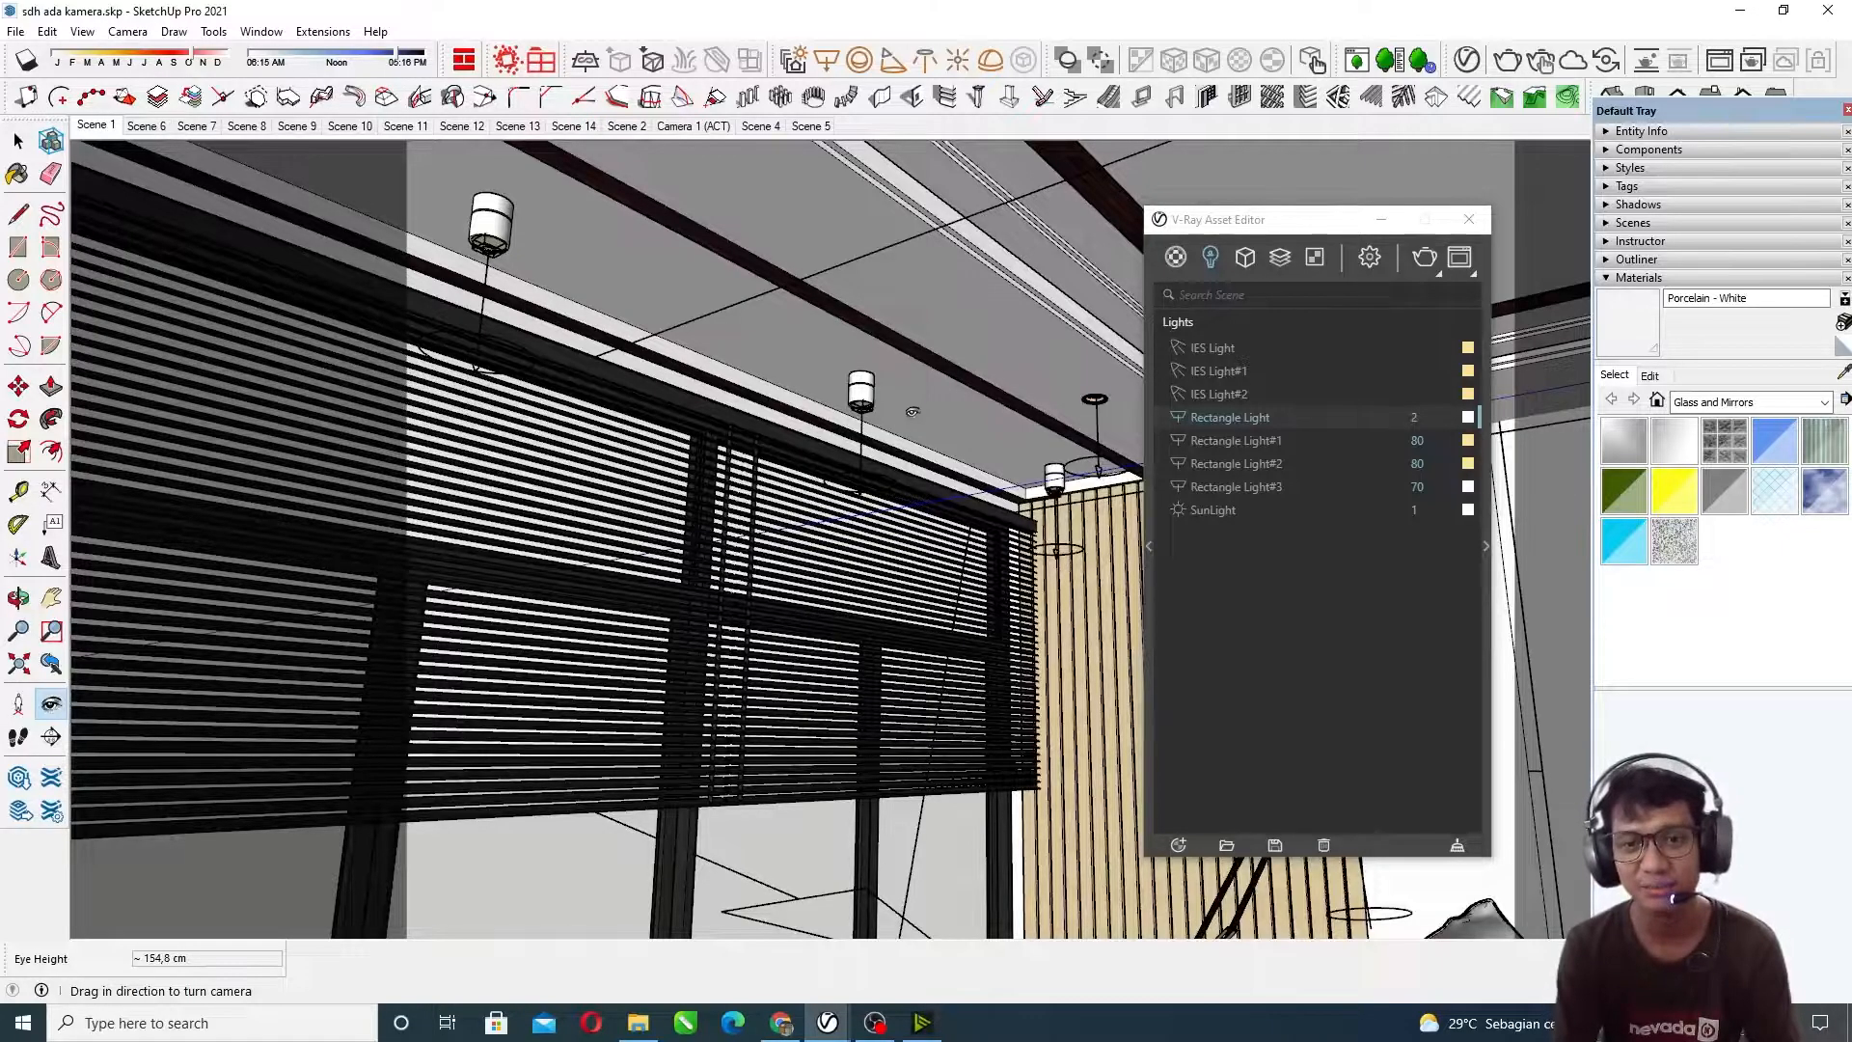
scroll(912, 402, down, 4)
drag(953, 466, 892, 442)
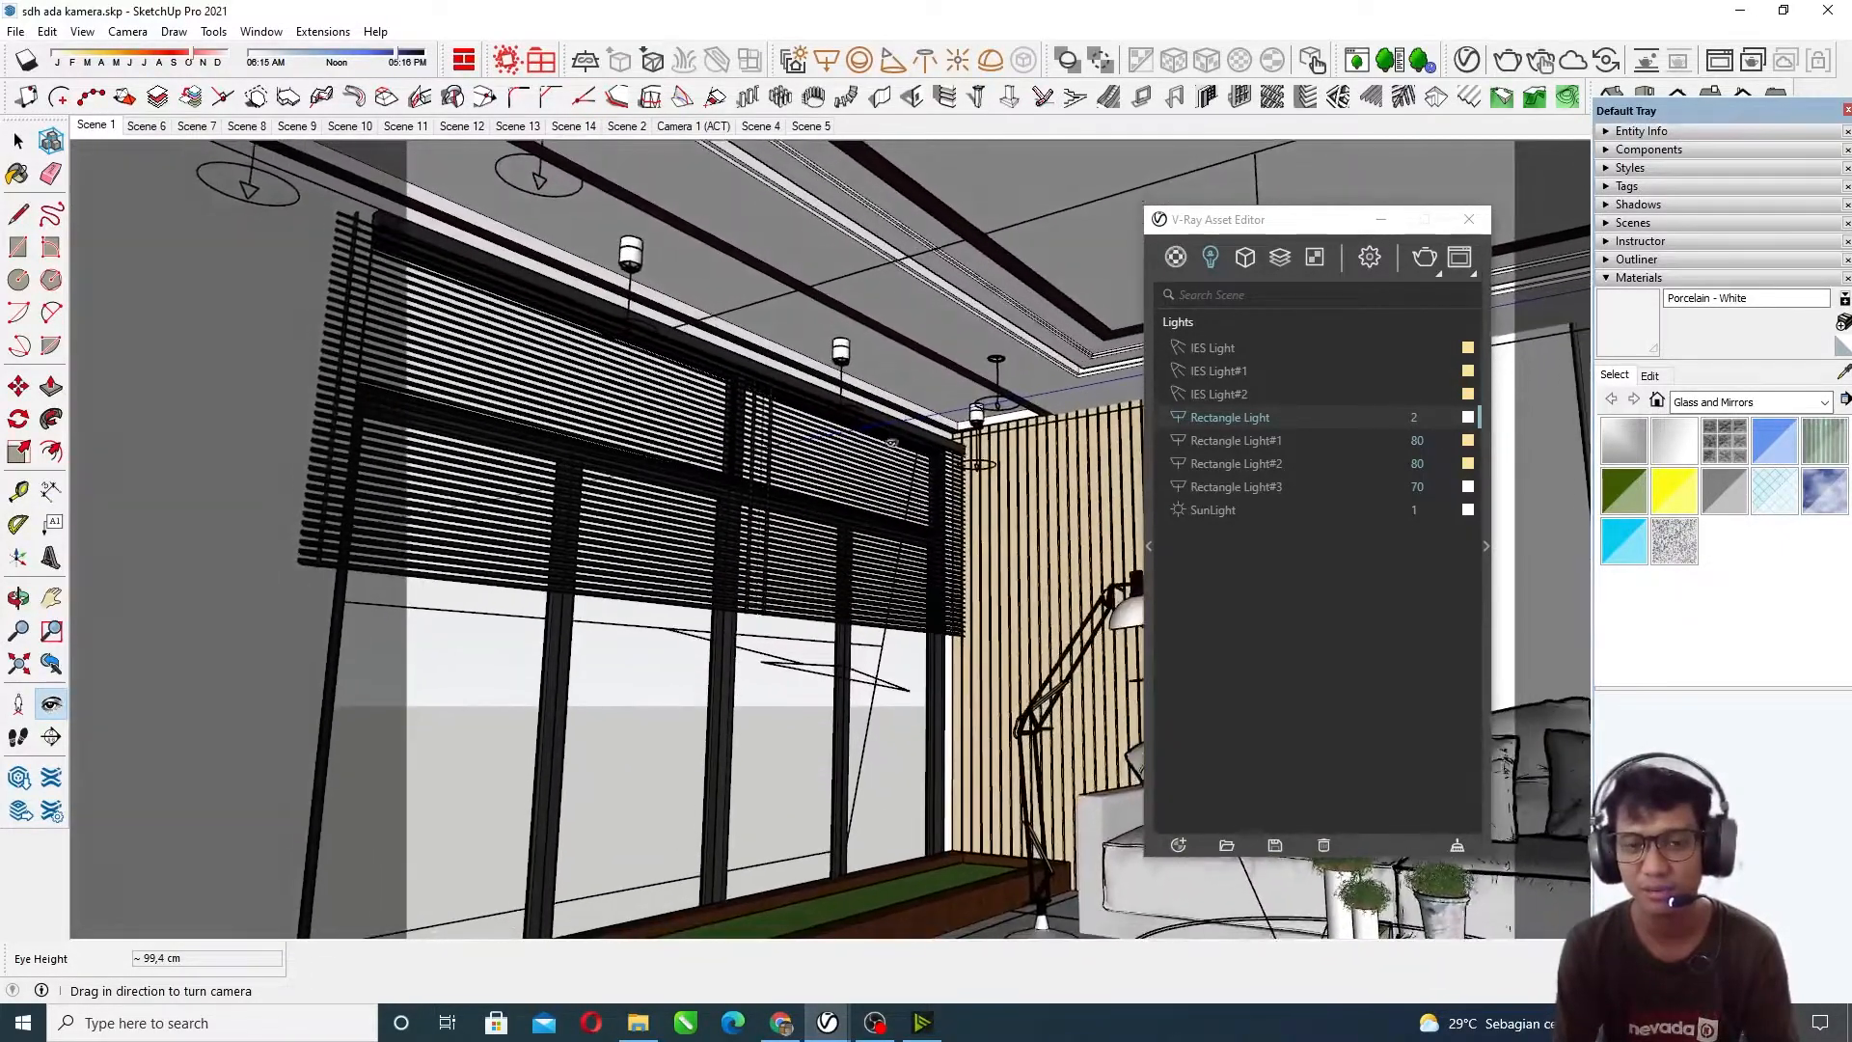
Step: Turn the view back to the sofa wall to examine the floor lamp and pendant lights
drag(1312, 225, 1456, 401)
drag(755, 384, 905, 442)
middle_drag(810, 426, 945, 405)
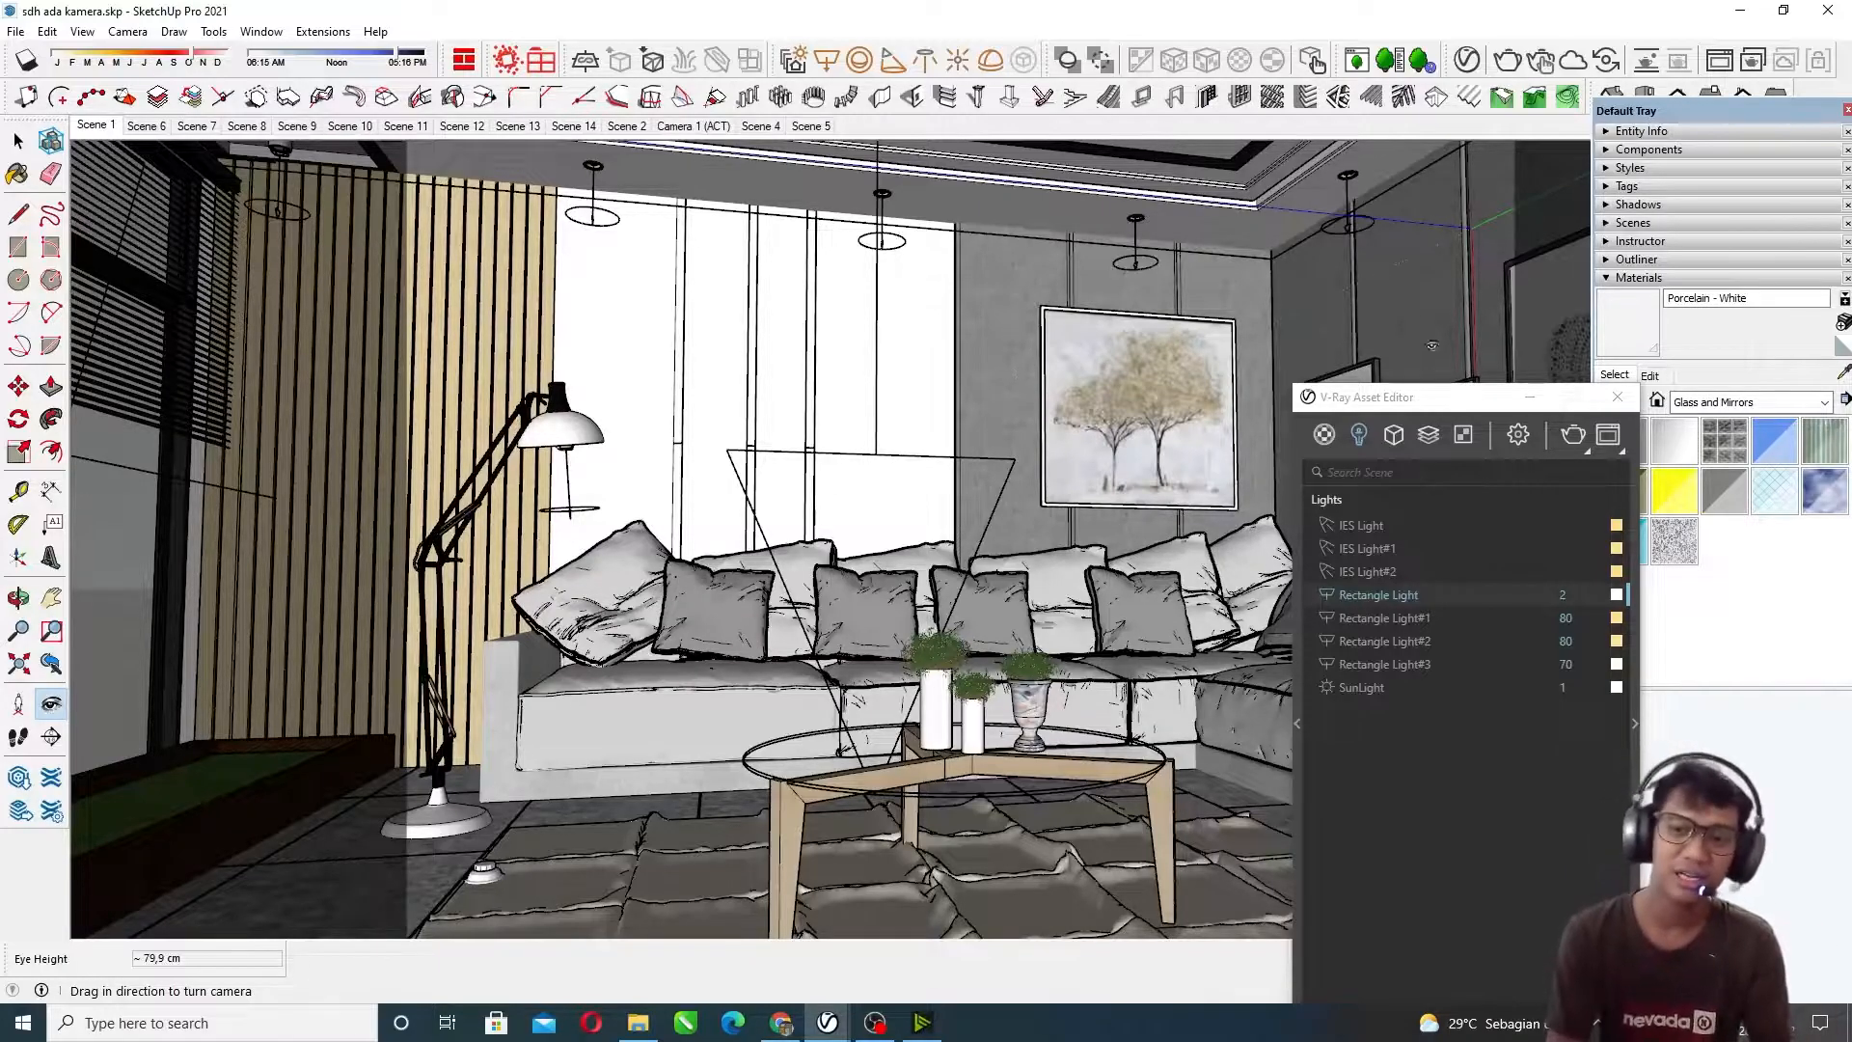
drag(1488, 403, 1350, 366)
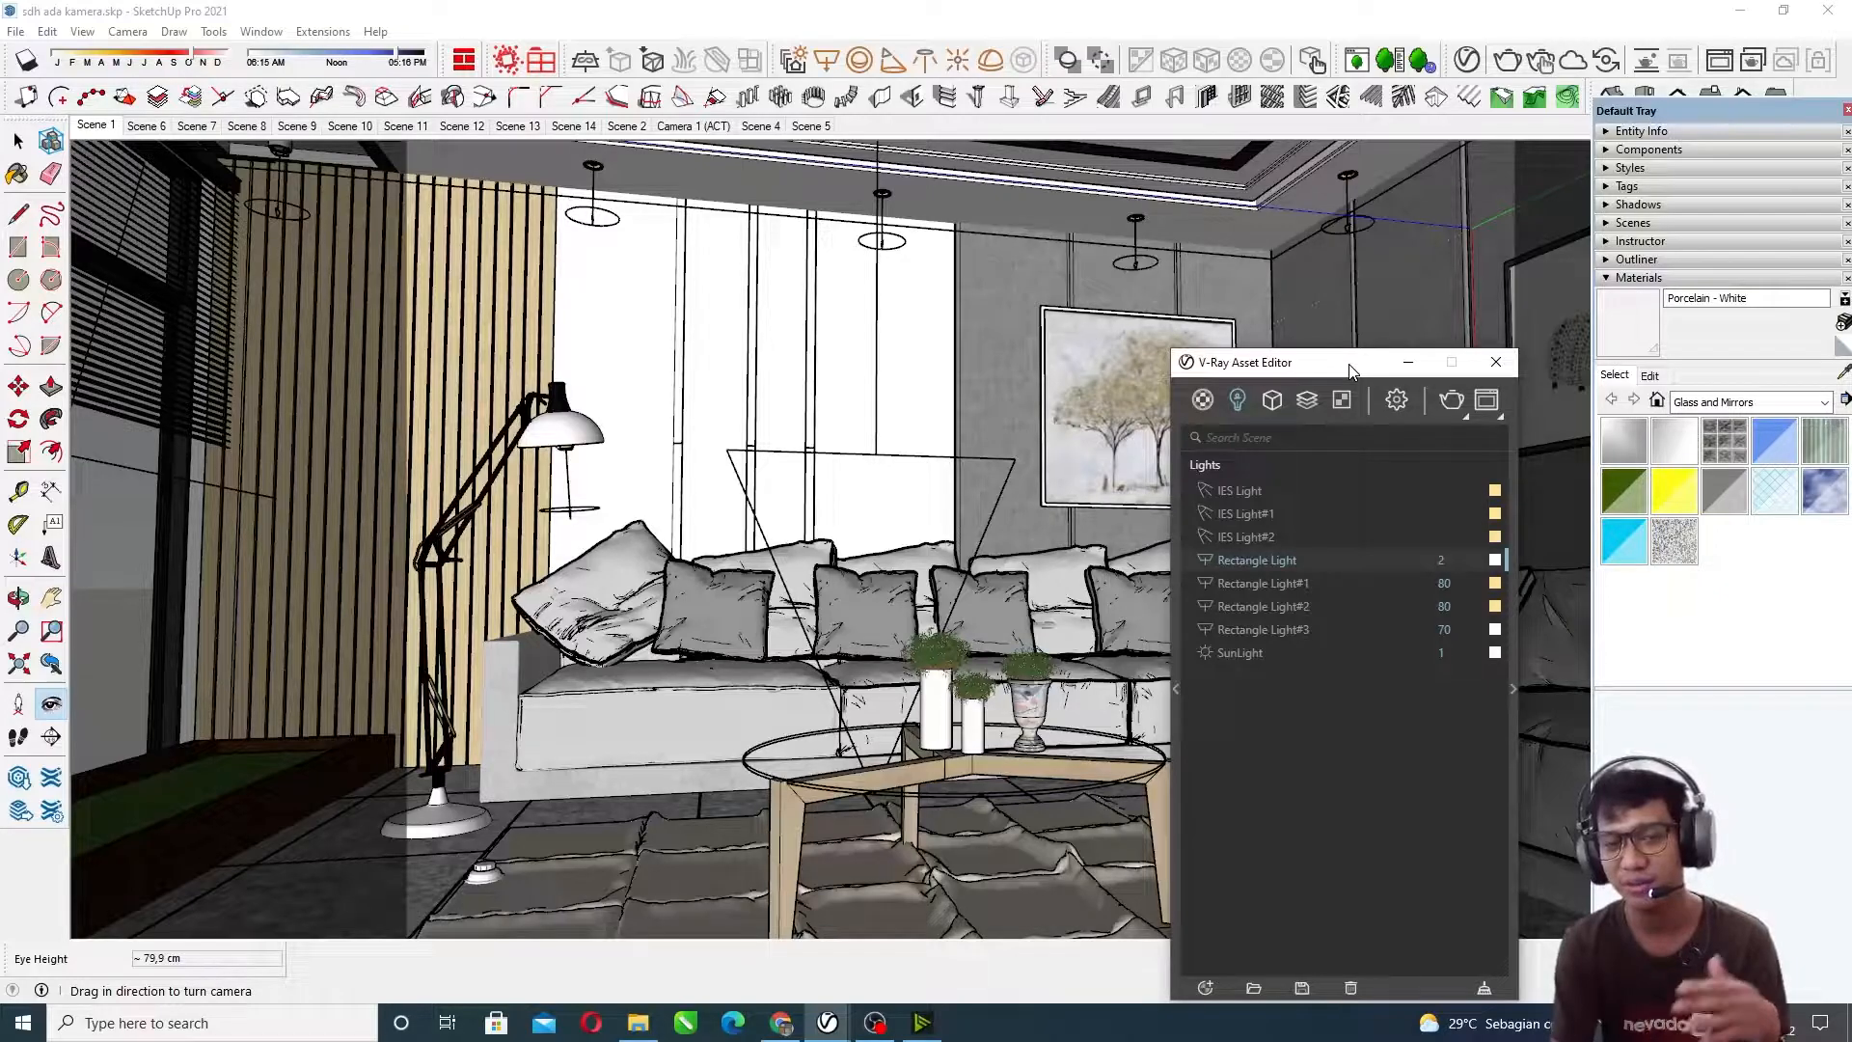
drag(1351, 370, 1544, 197)
drag(1201, 340, 1094, 330)
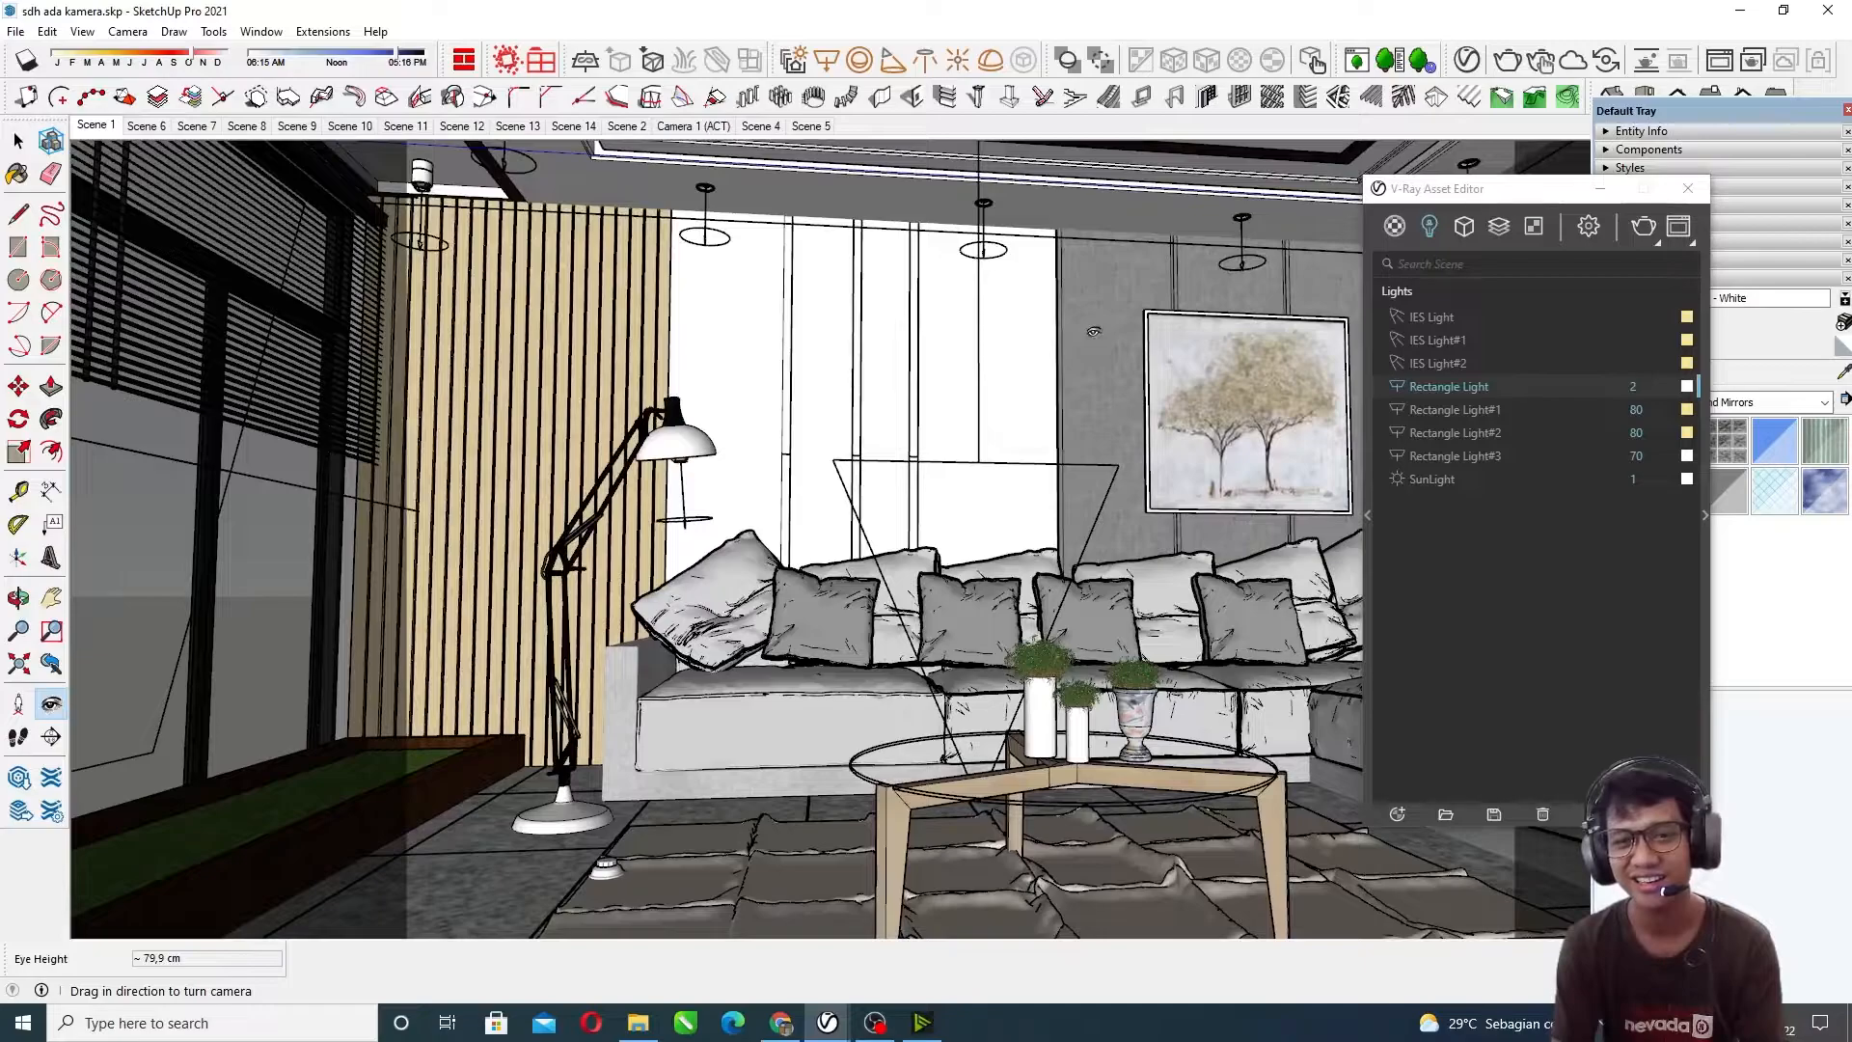
drag(1093, 330, 998, 255)
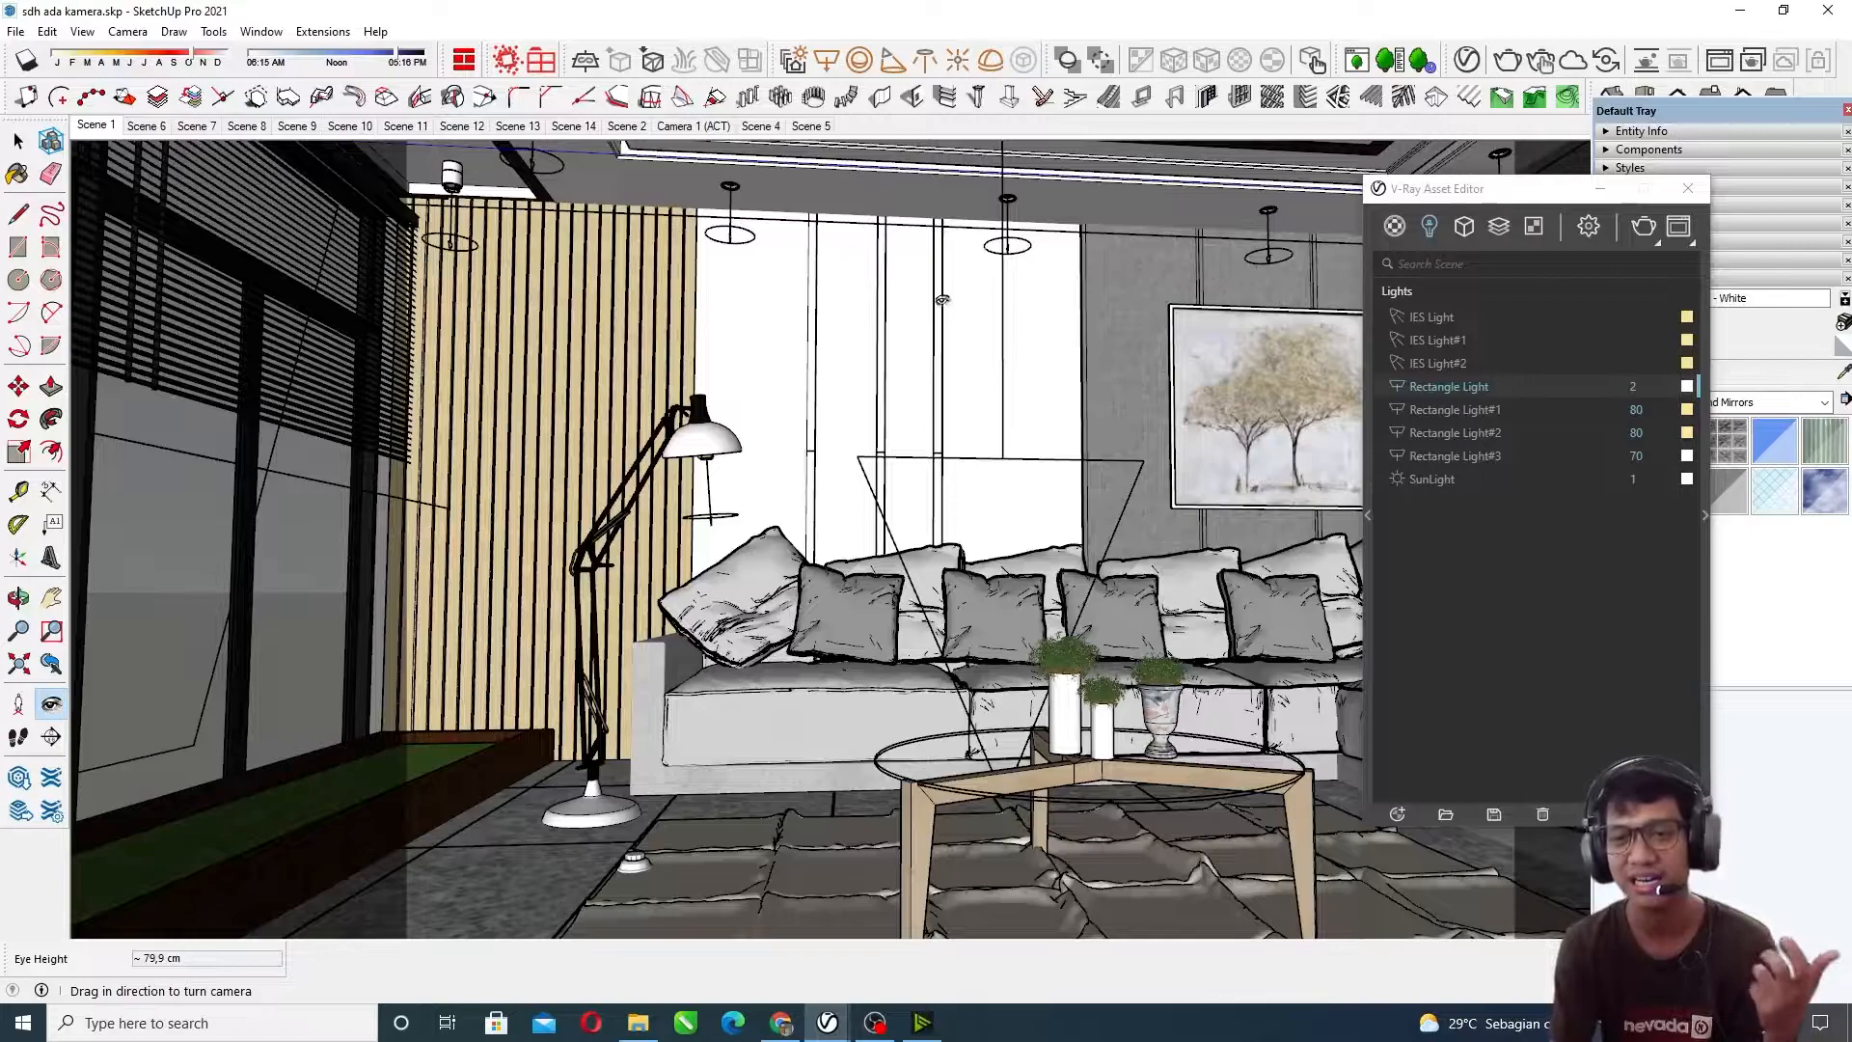
drag(1521, 190, 1467, 186)
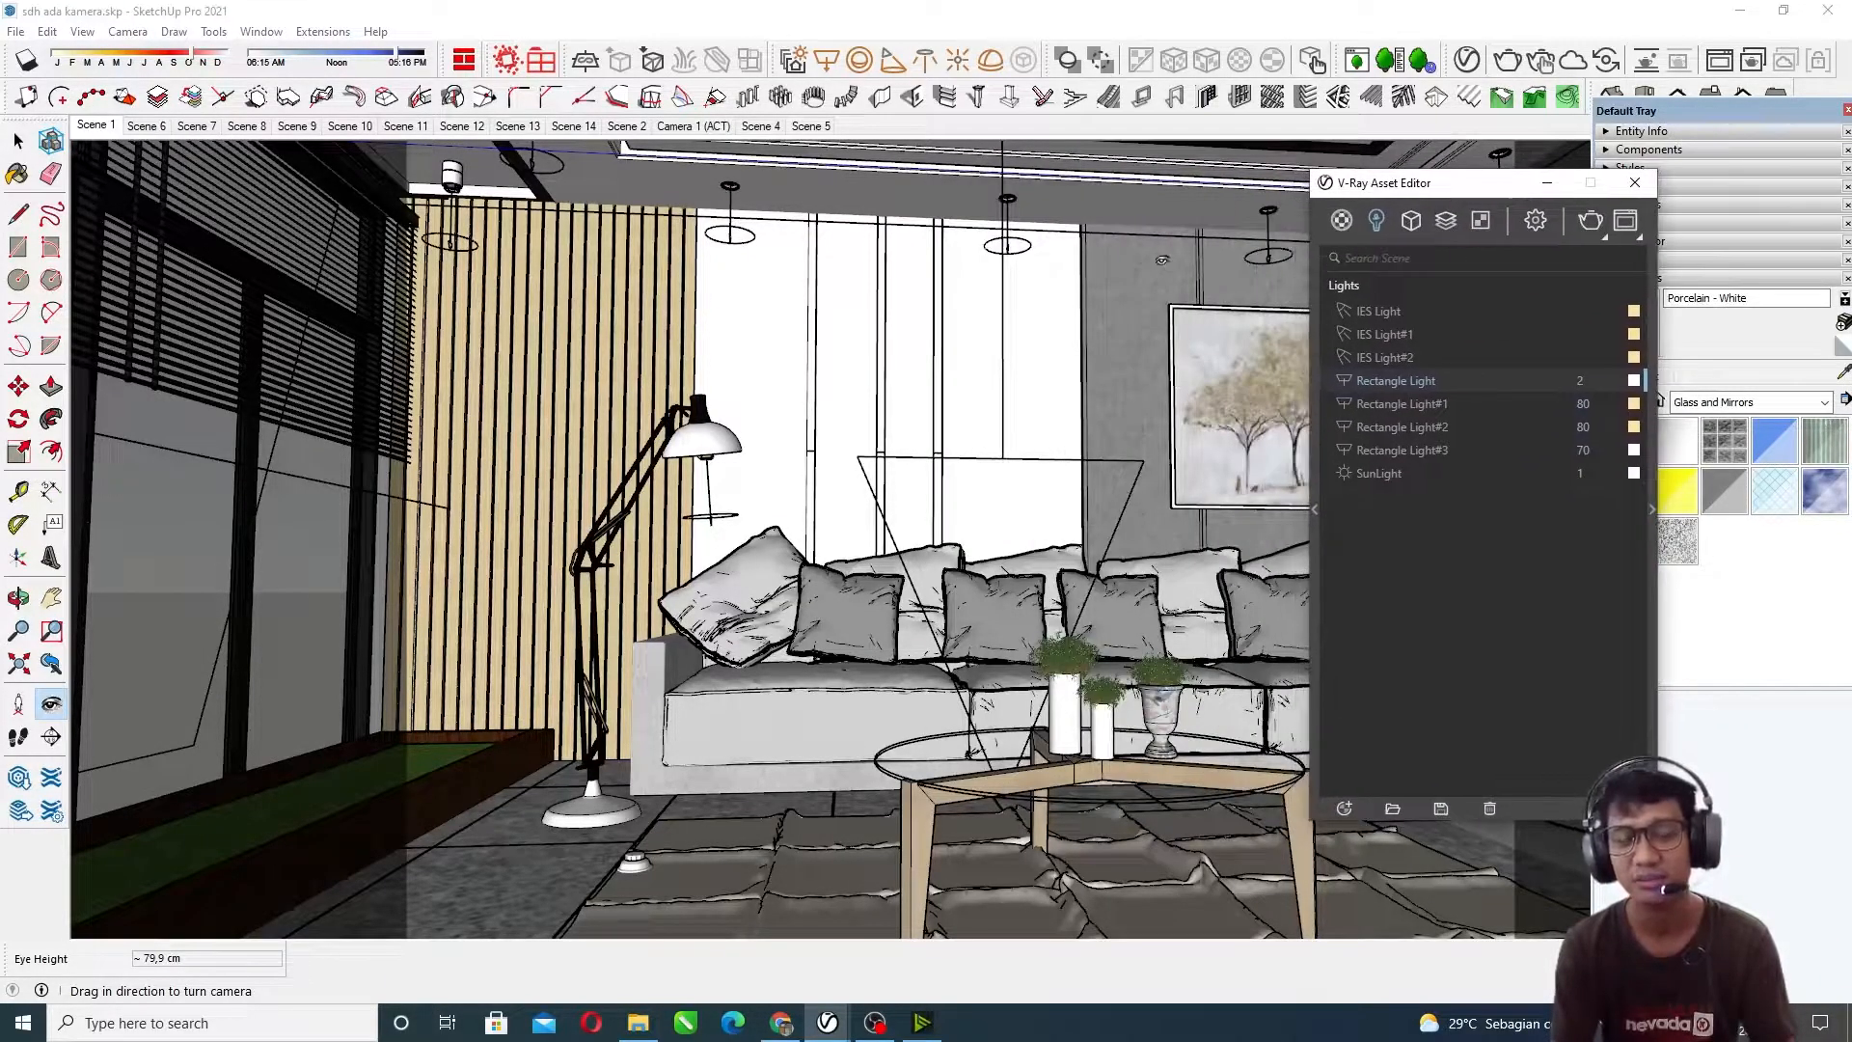
Step: Select SunLight in the lights list and examine the windows from inside, then from outside the room
middle_drag(1049, 350, 976, 351)
click(1396, 454)
click(1379, 473)
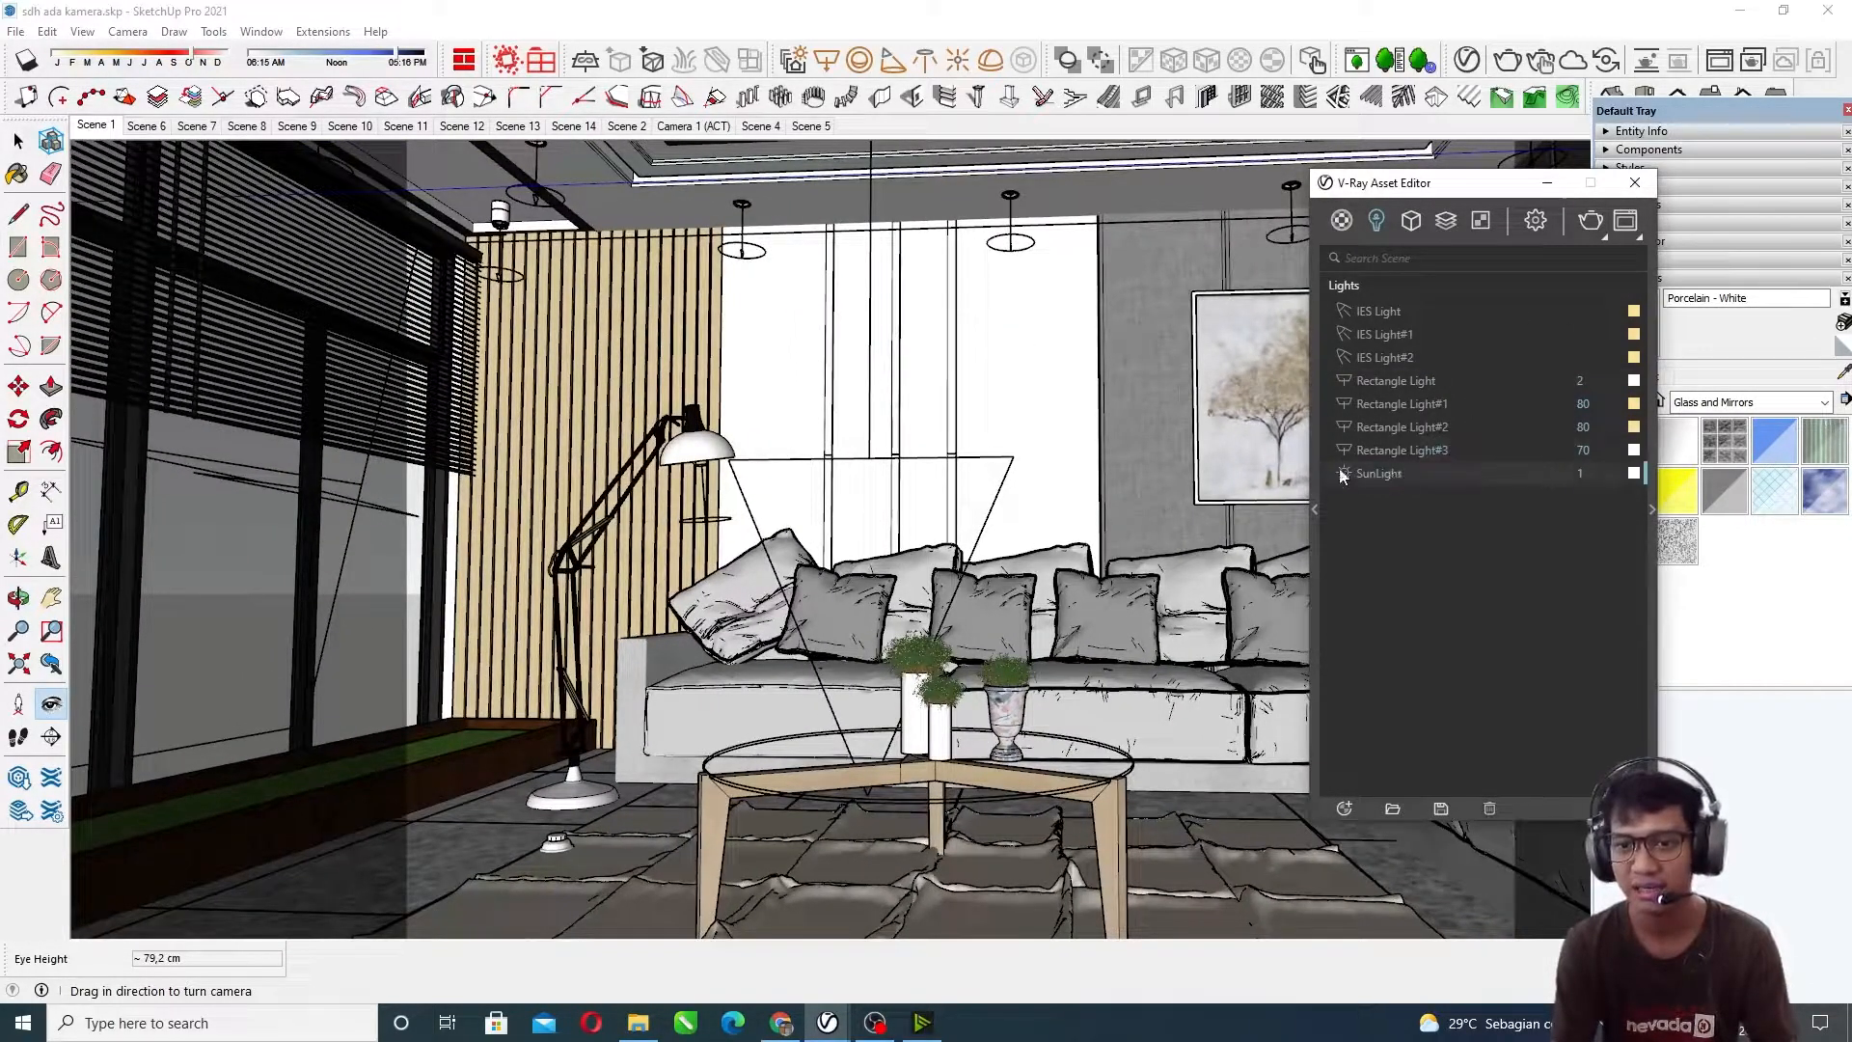
drag(979, 417, 508, 456)
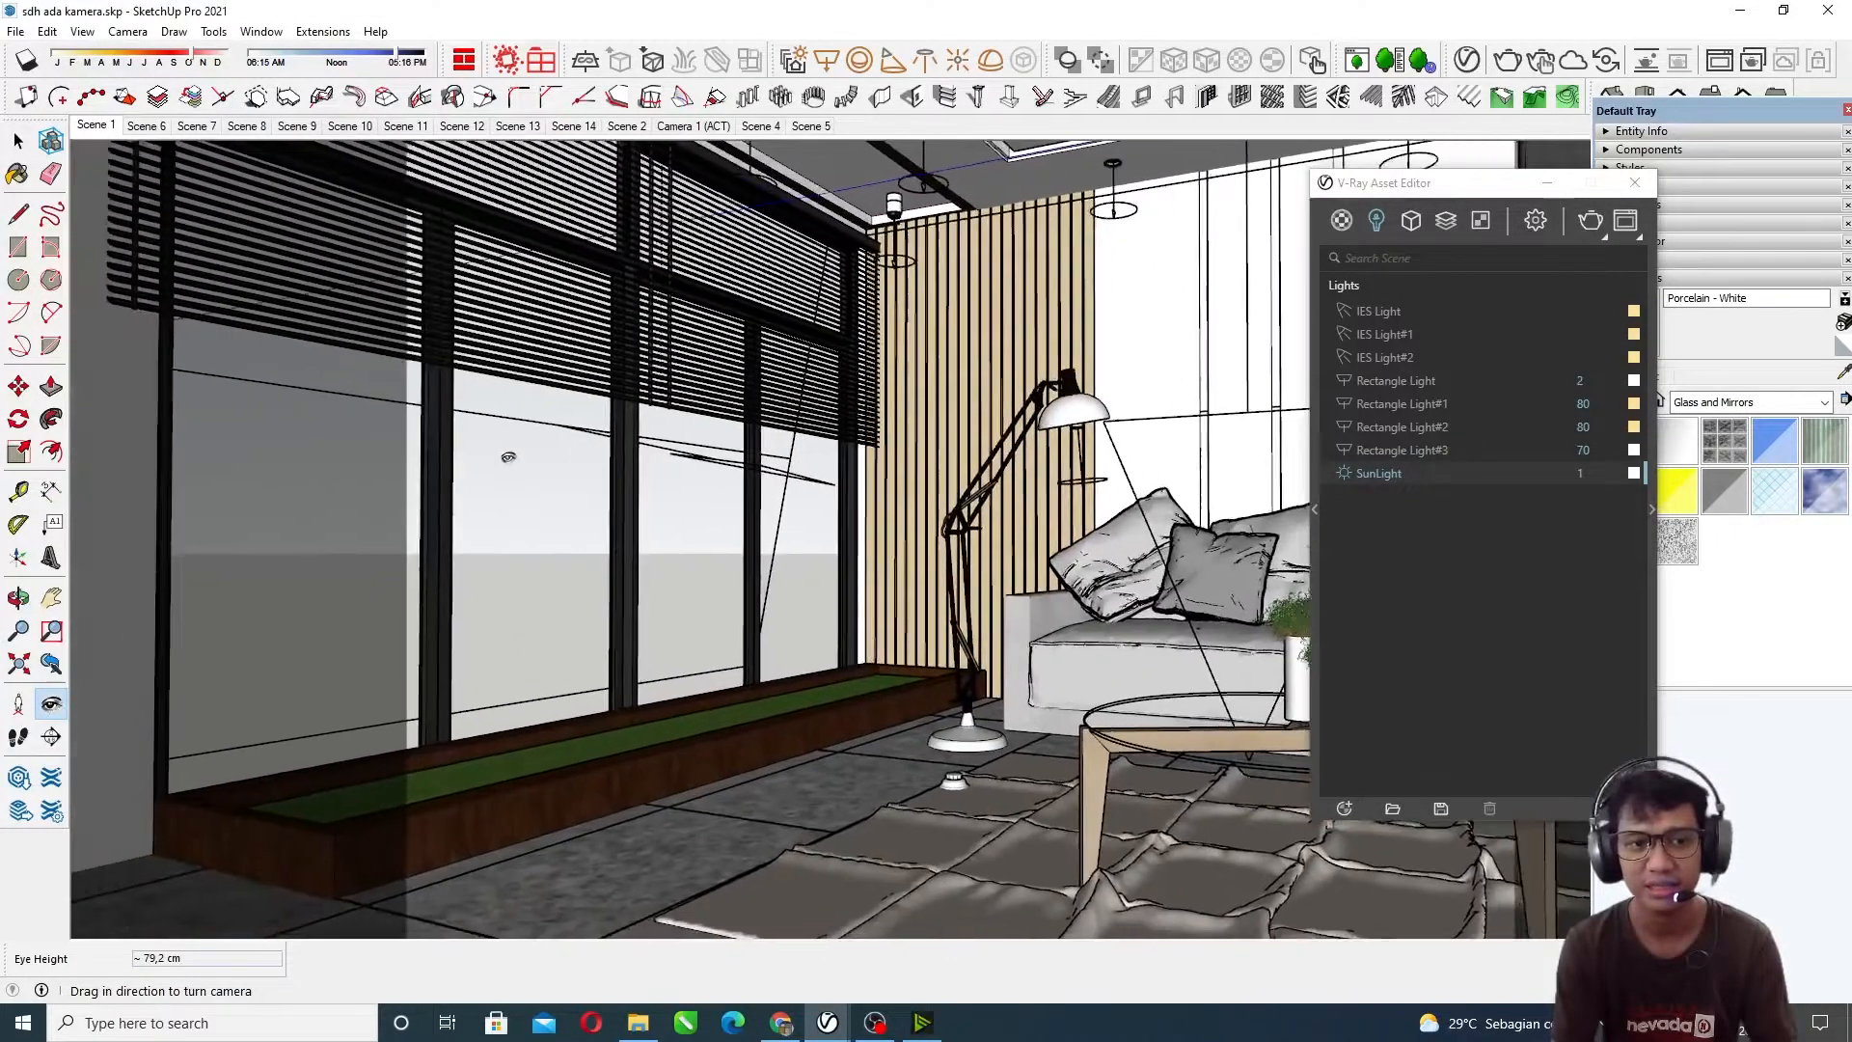
middle_drag(508, 457, 1174, 672)
Step: Select Rectangle Light#3 outside the windows and review its parameters and options
drag(1468, 188, 1498, 176)
double_click(1458, 439)
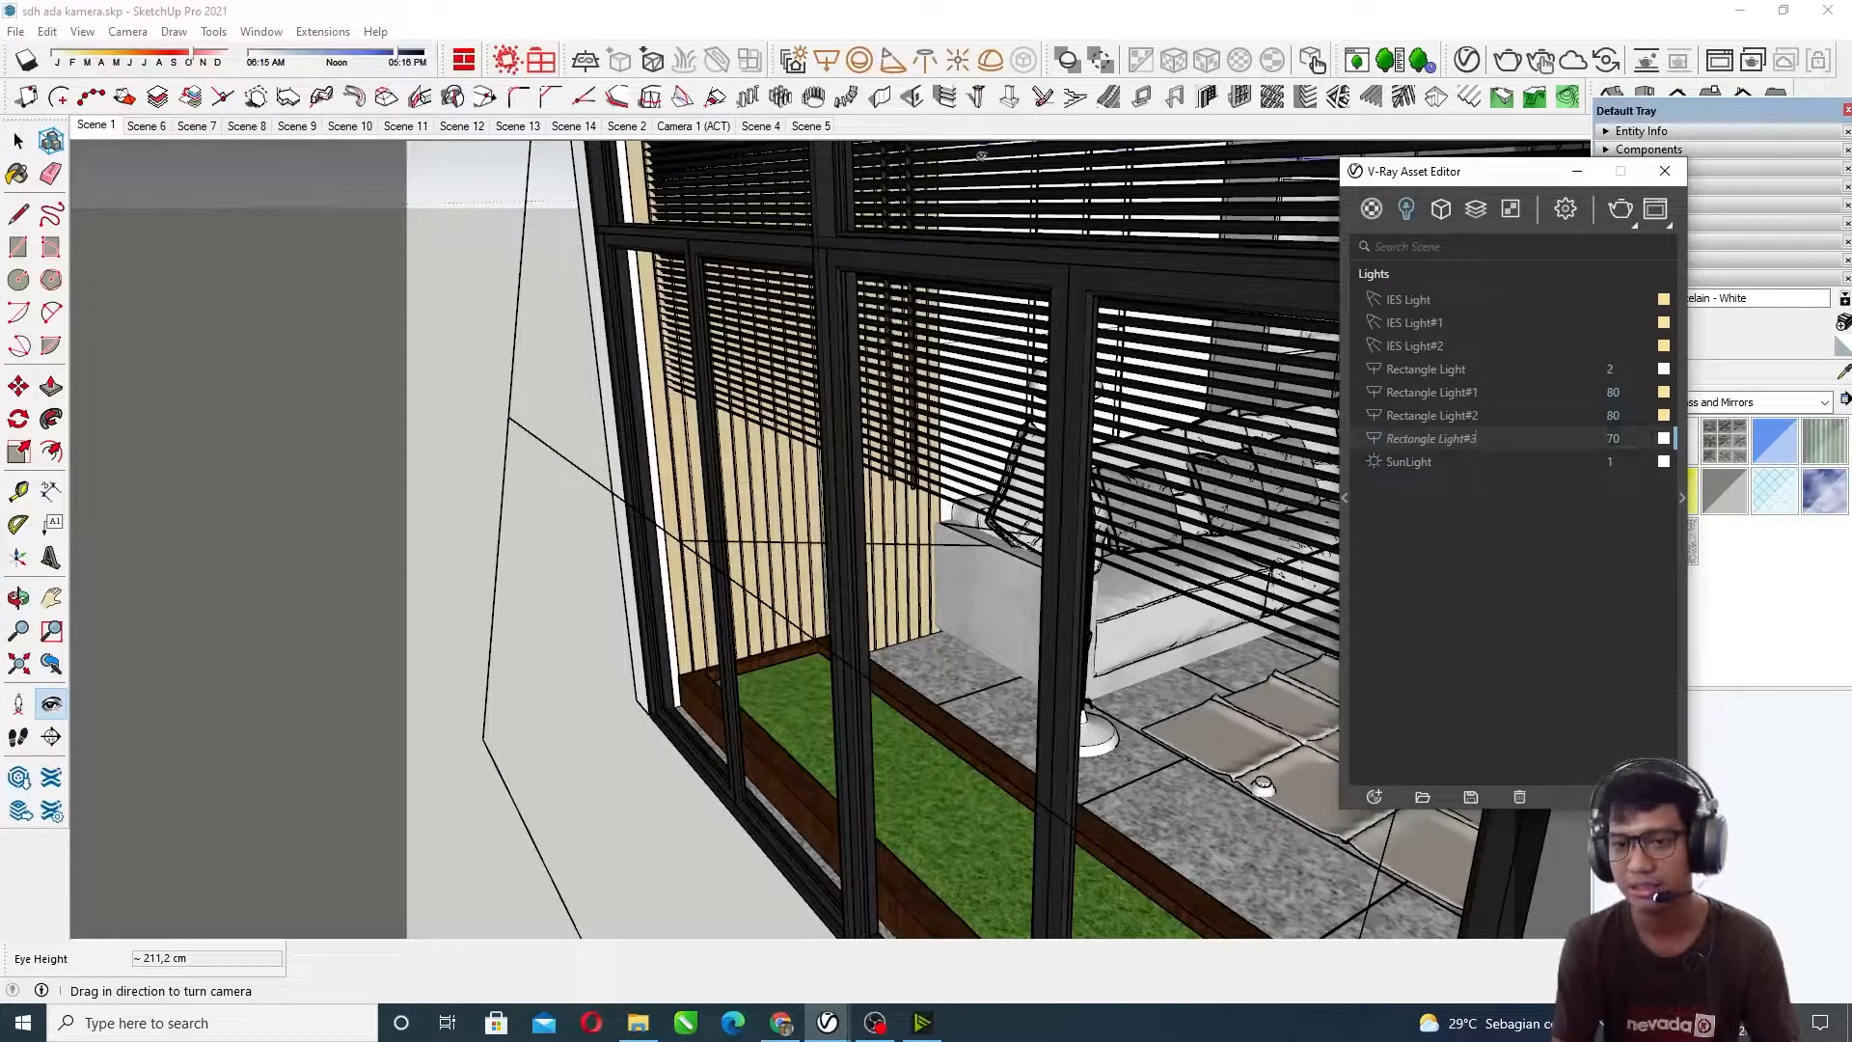
scroll(1115, 538, down, 5)
middle_drag(1116, 539, 1087, 567)
drag(1510, 177, 1148, 168)
click(1318, 491)
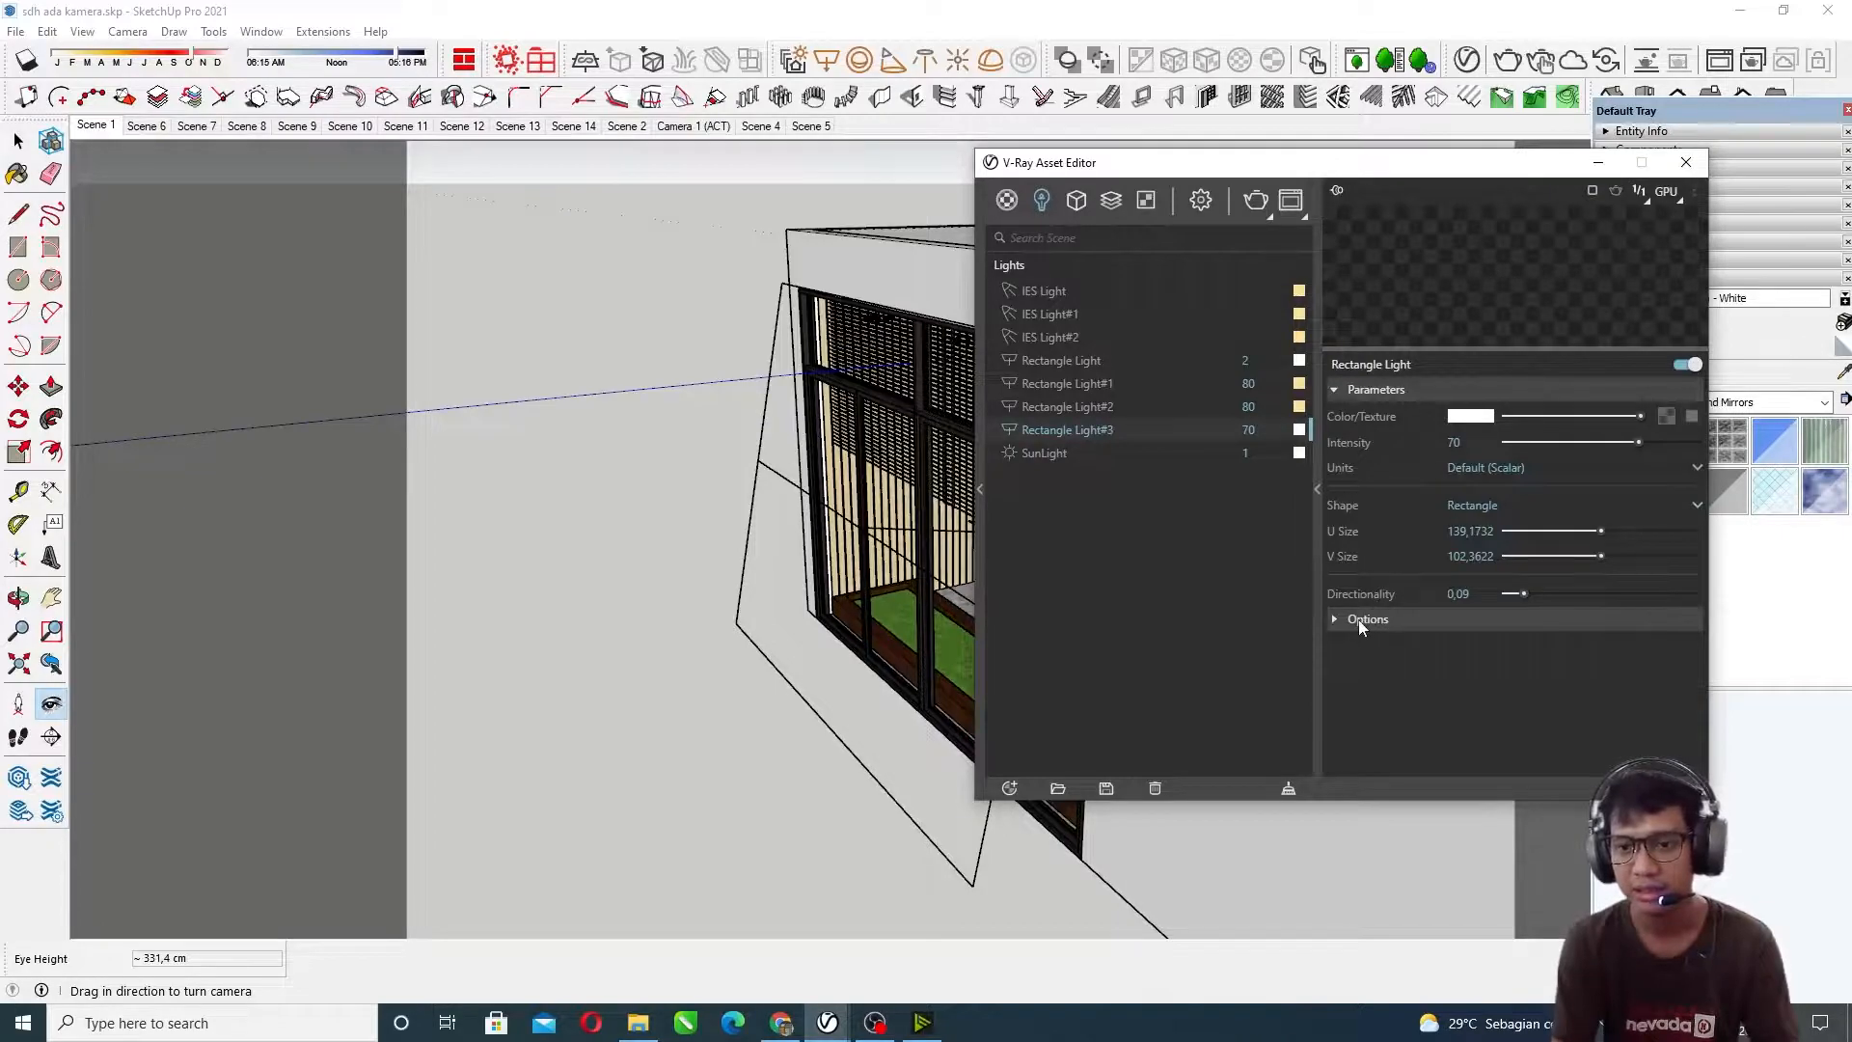
click(1359, 618)
drag(1297, 162, 1554, 167)
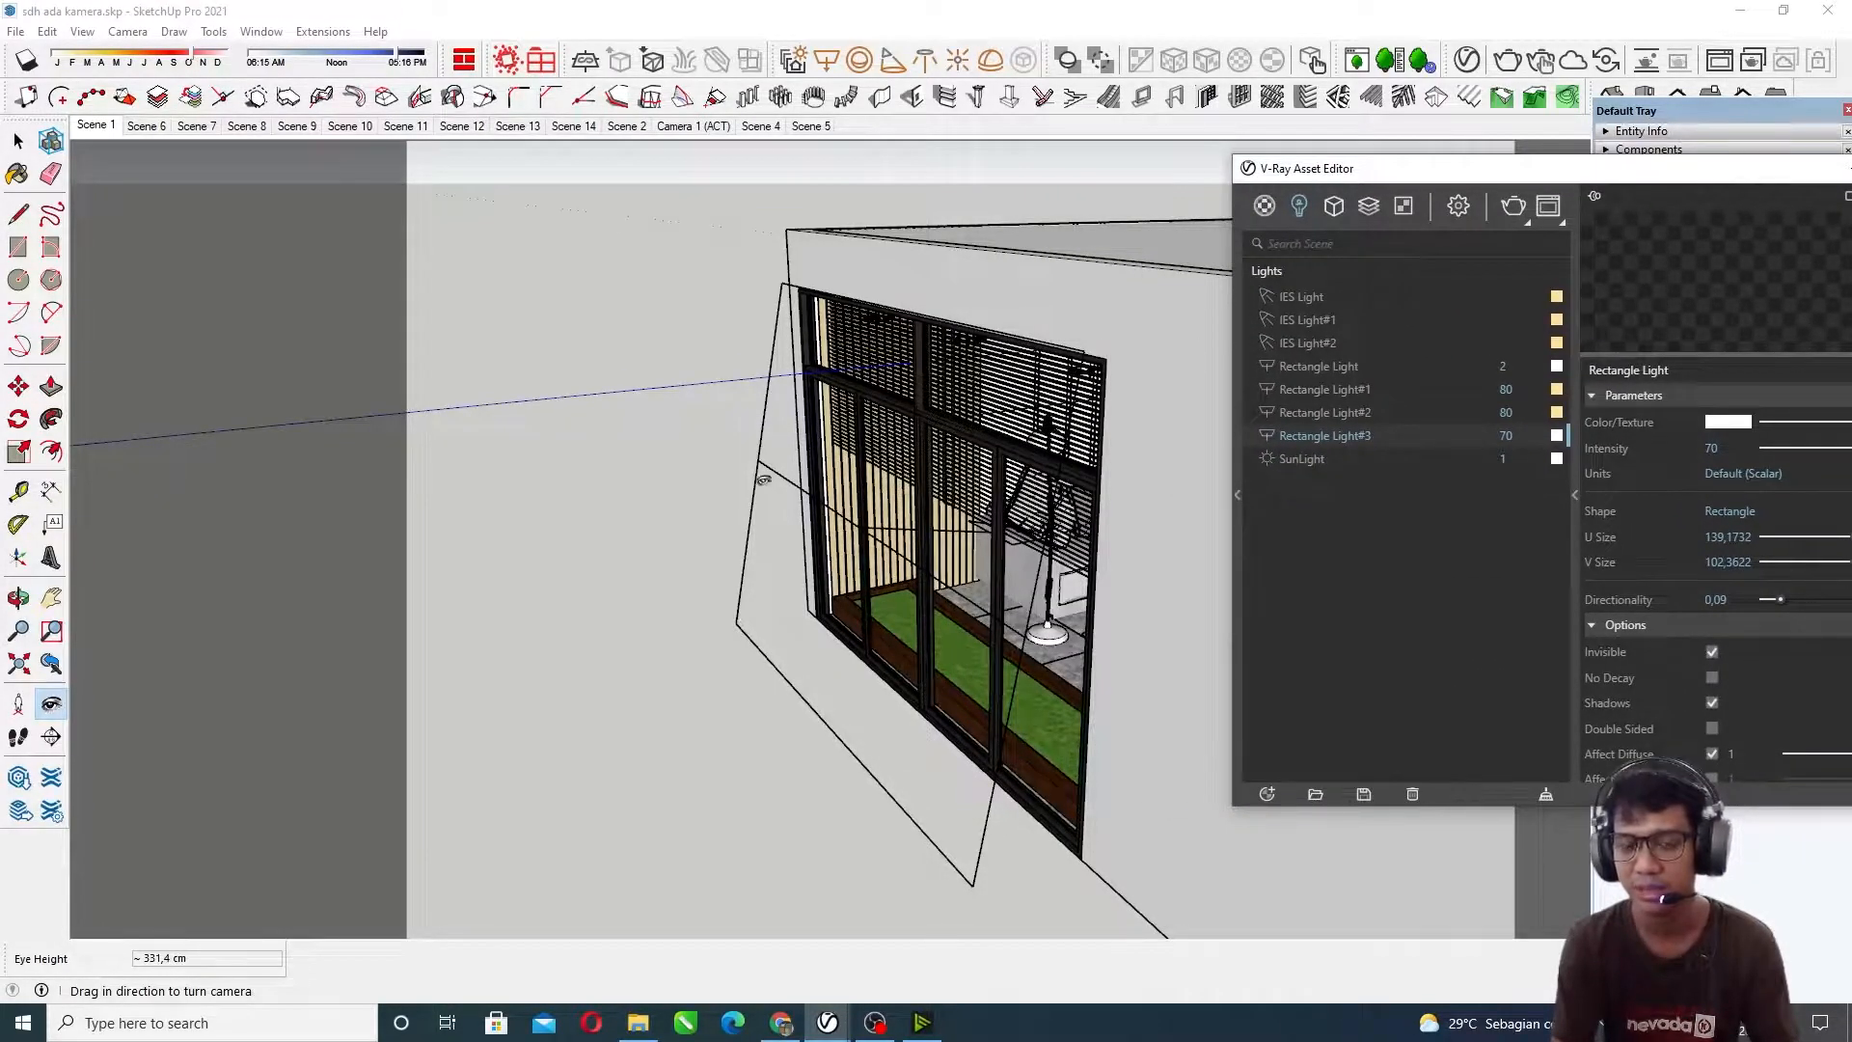
drag(1598, 175, 555, 150)
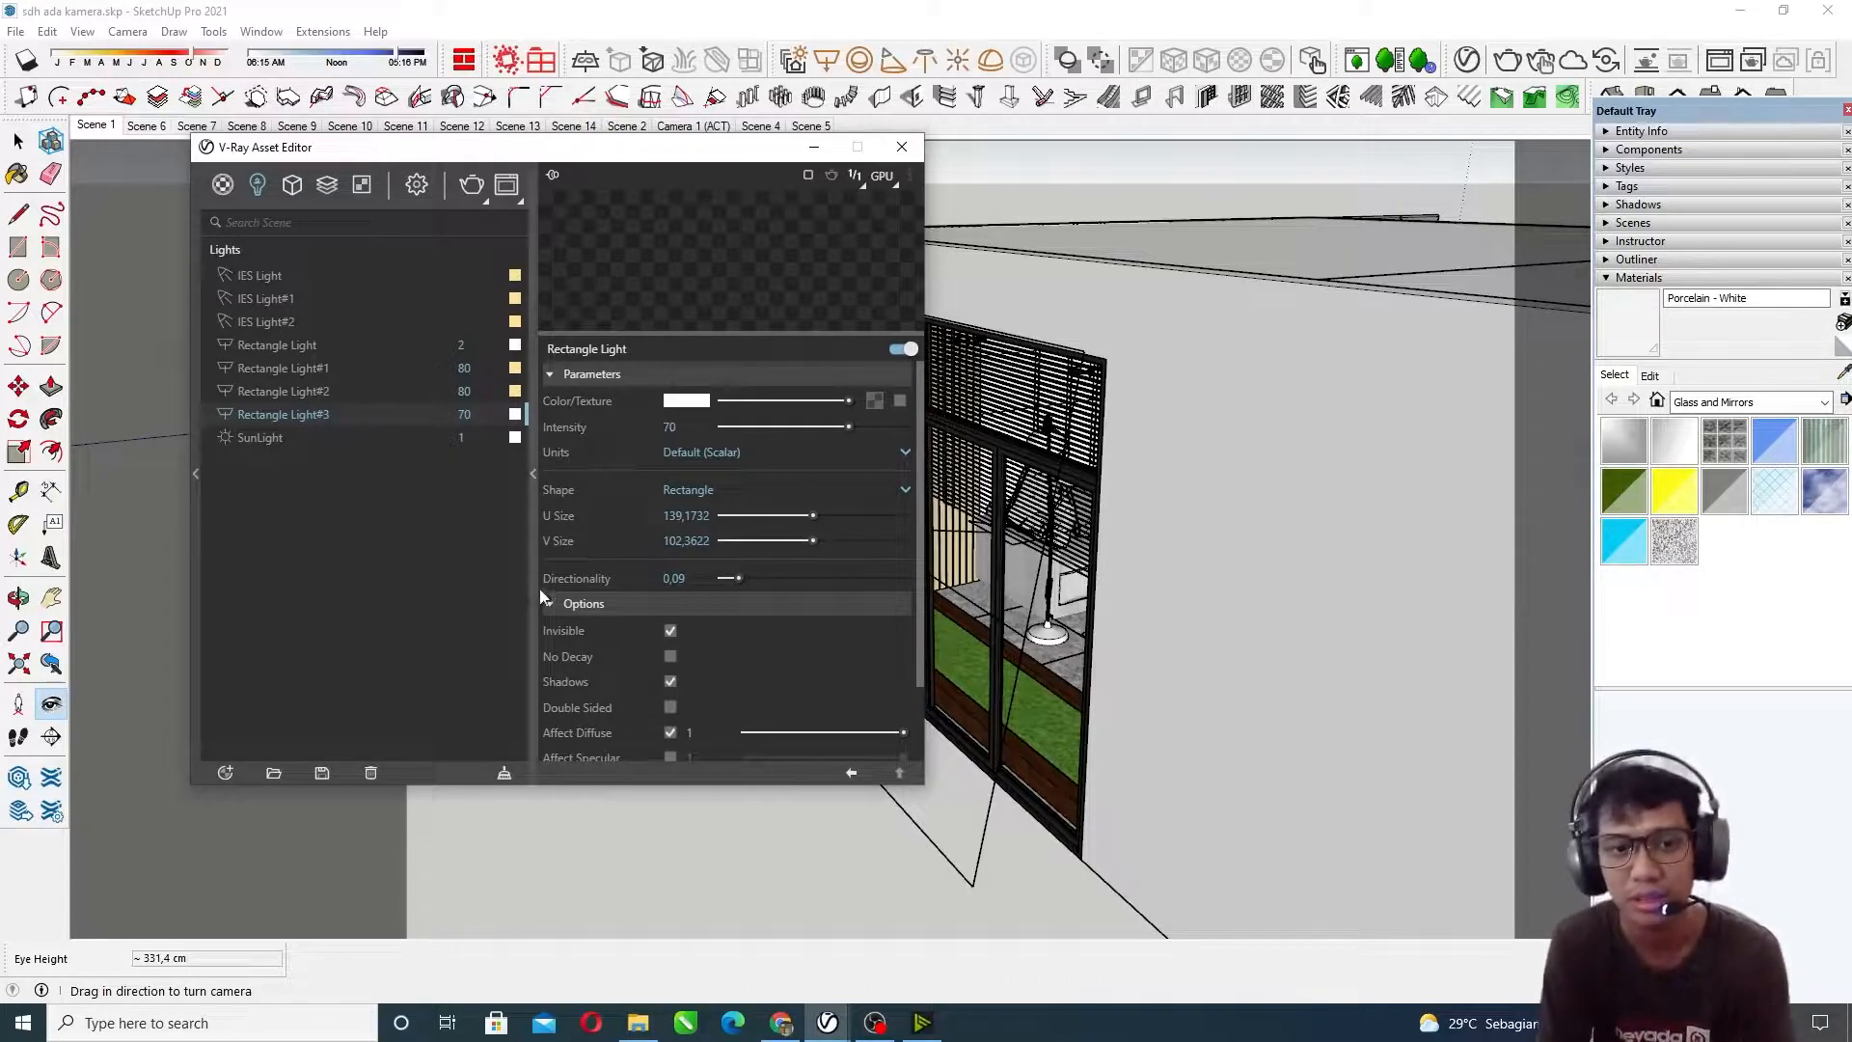
scroll(645, 614, down, 2)
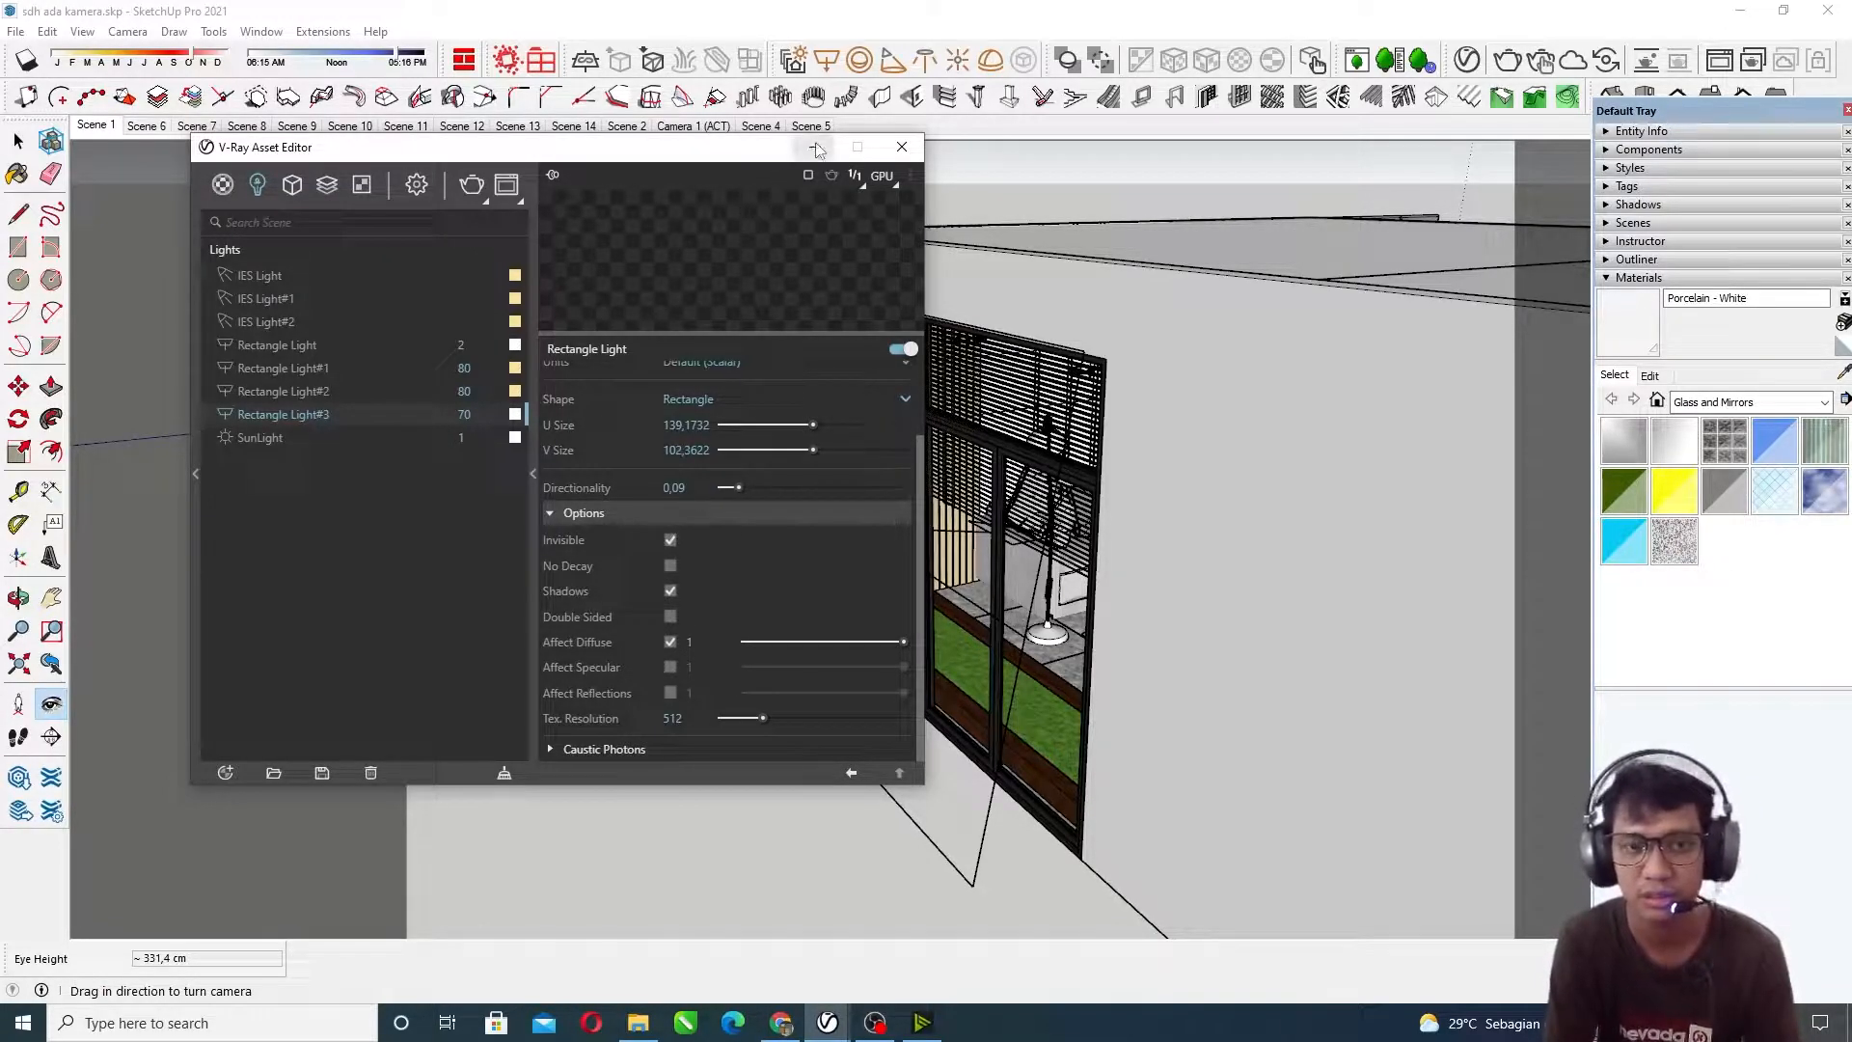
Step: Restore the Scene 1 view and reposition the V-Ray Asset Editor over the room
click(112, 133)
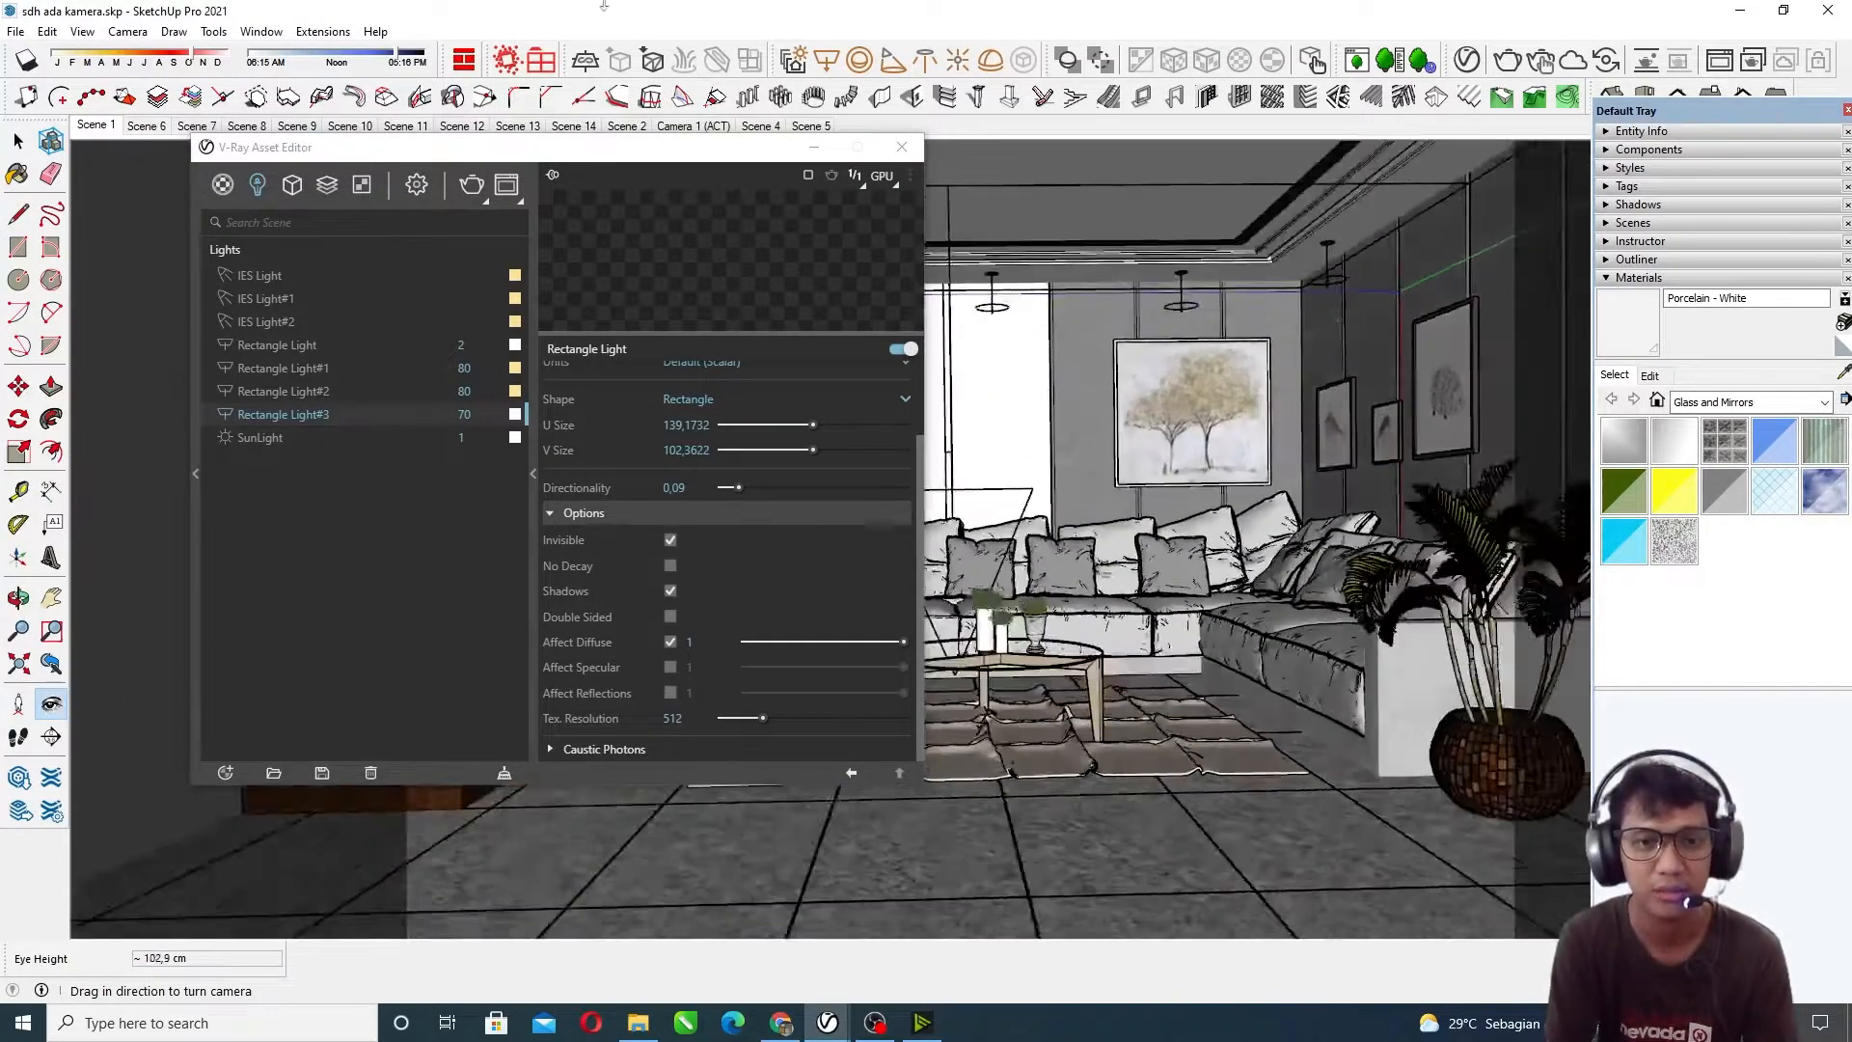
drag(609, 153, 991, 217)
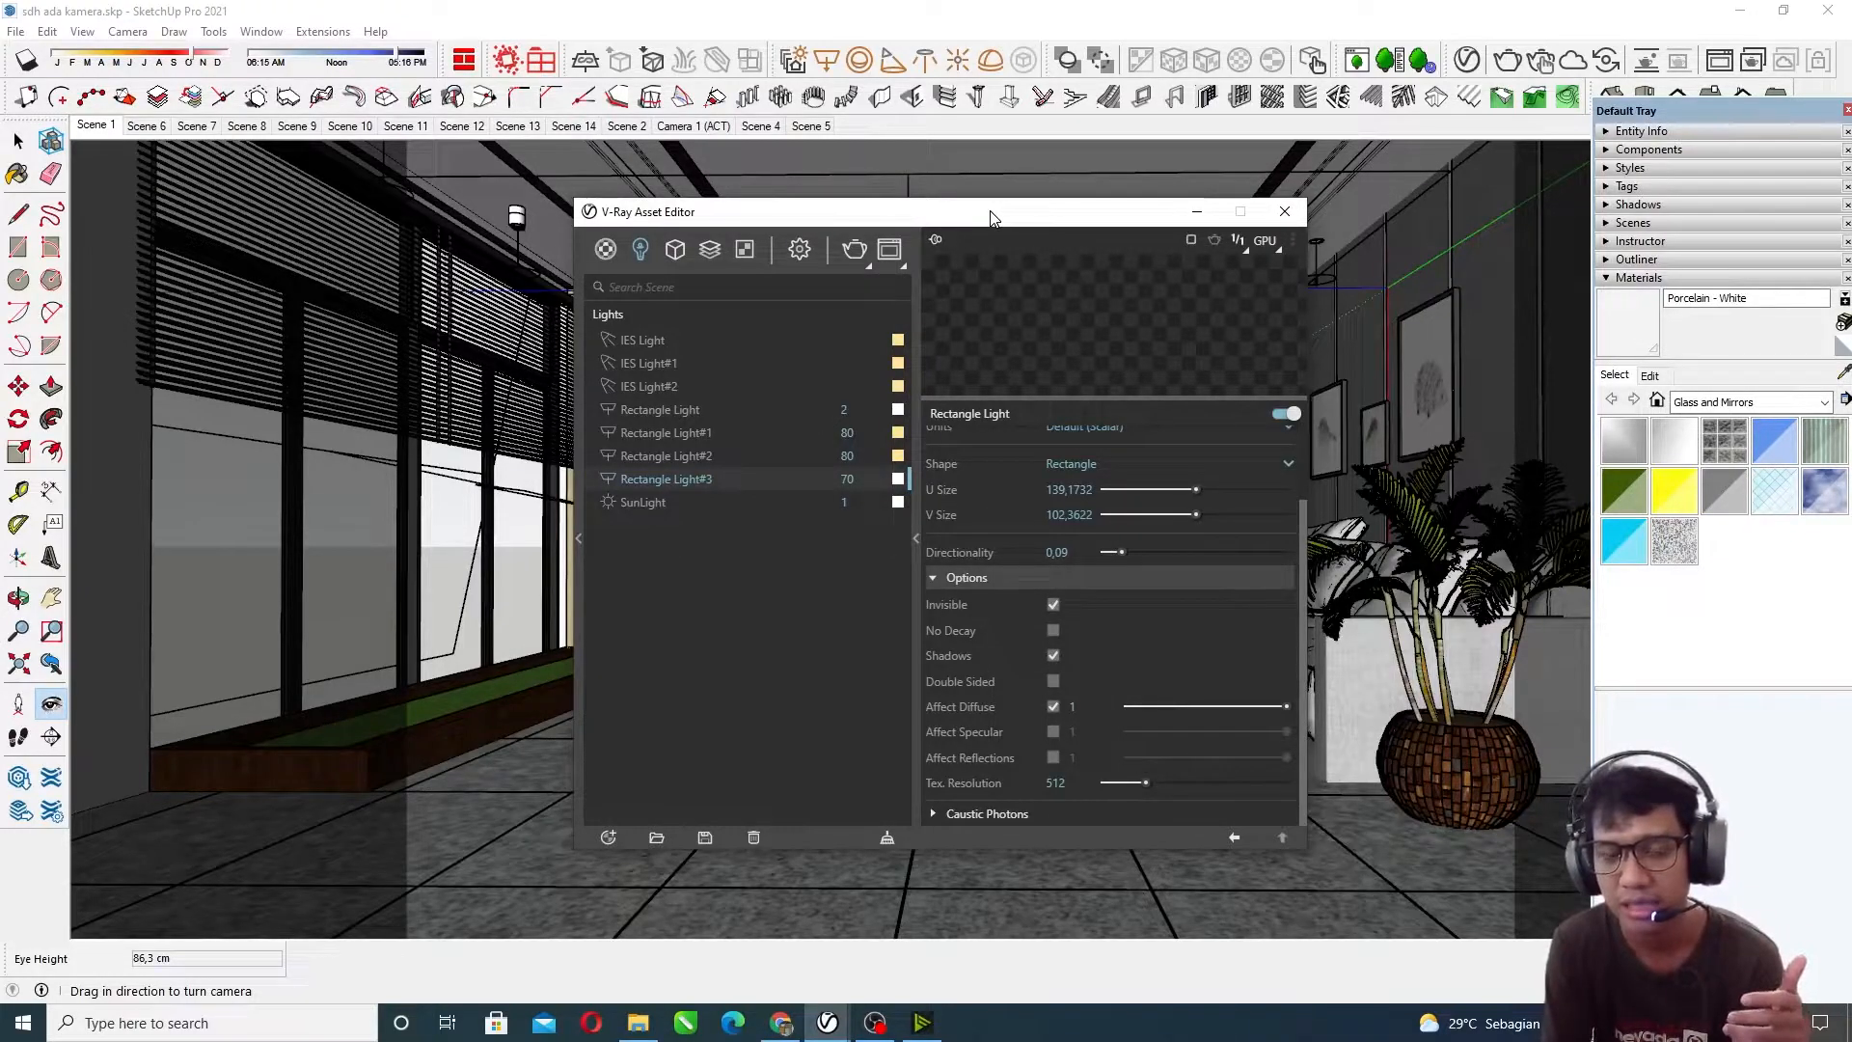
drag(991, 217, 1256, 172)
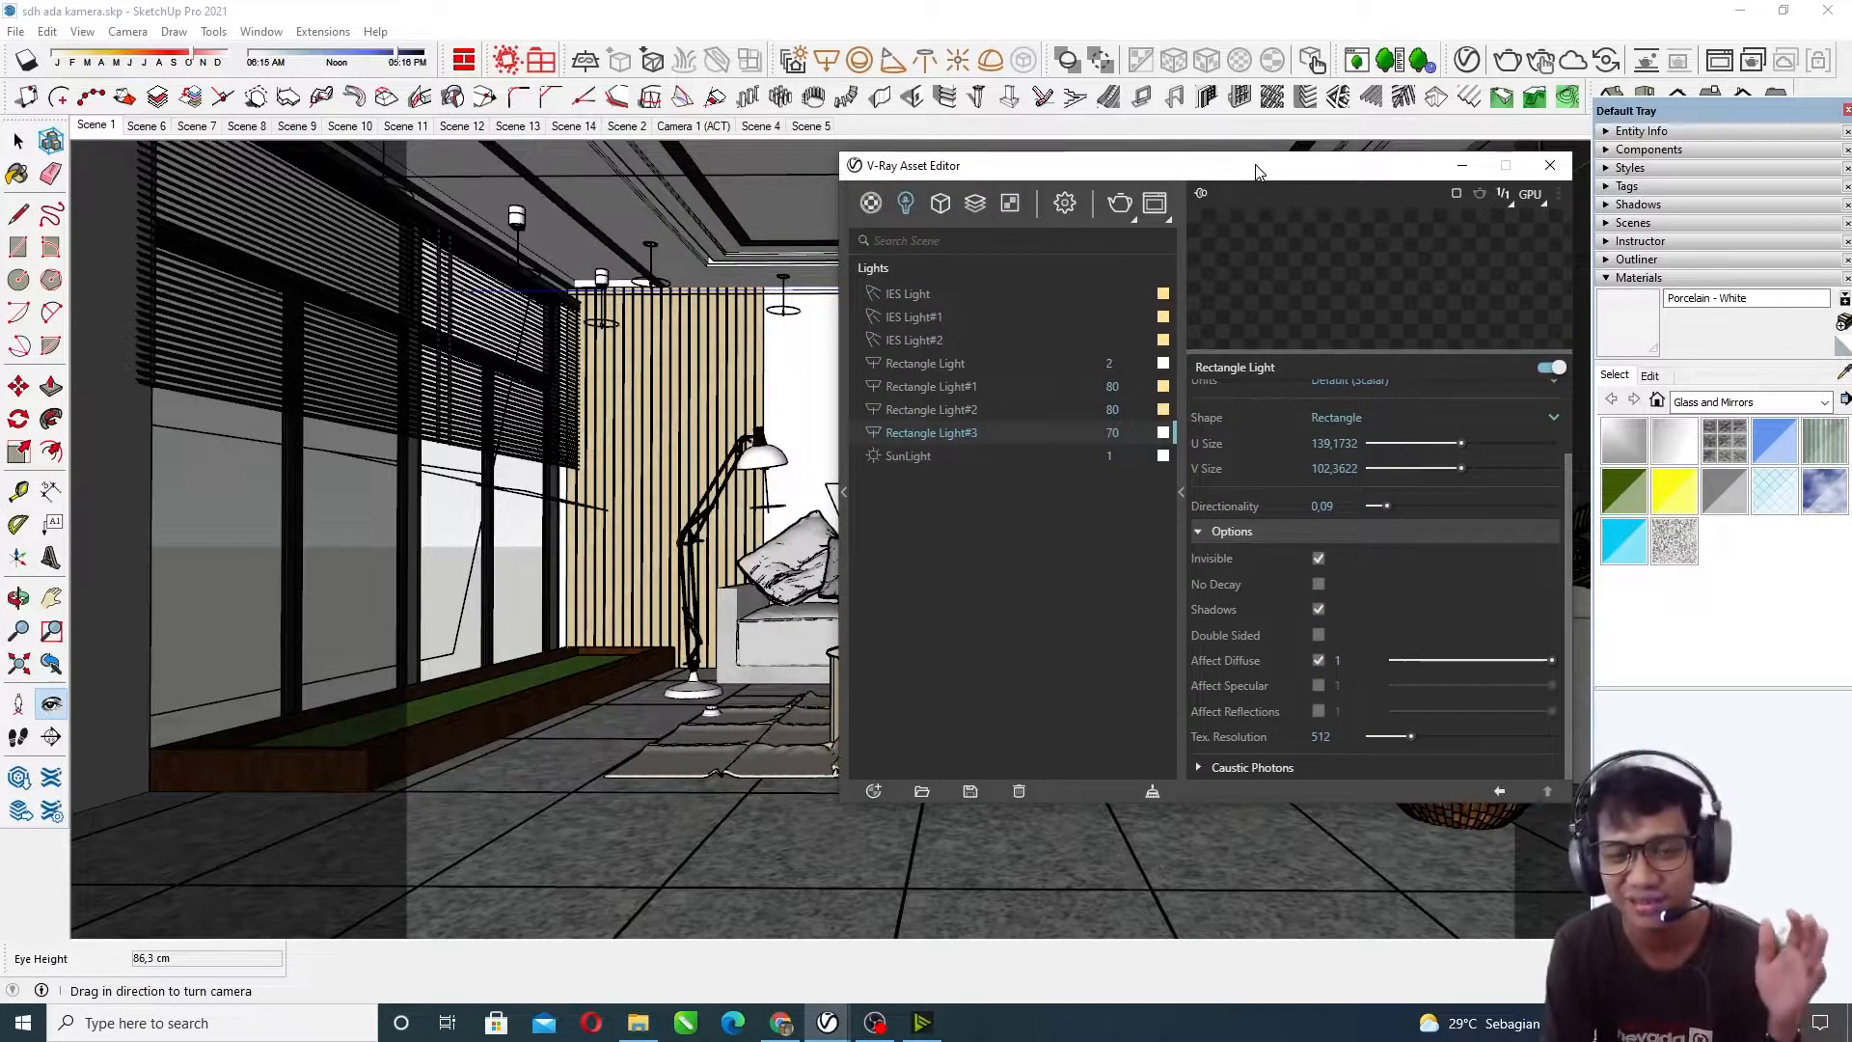
drag(1257, 172, 1050, 183)
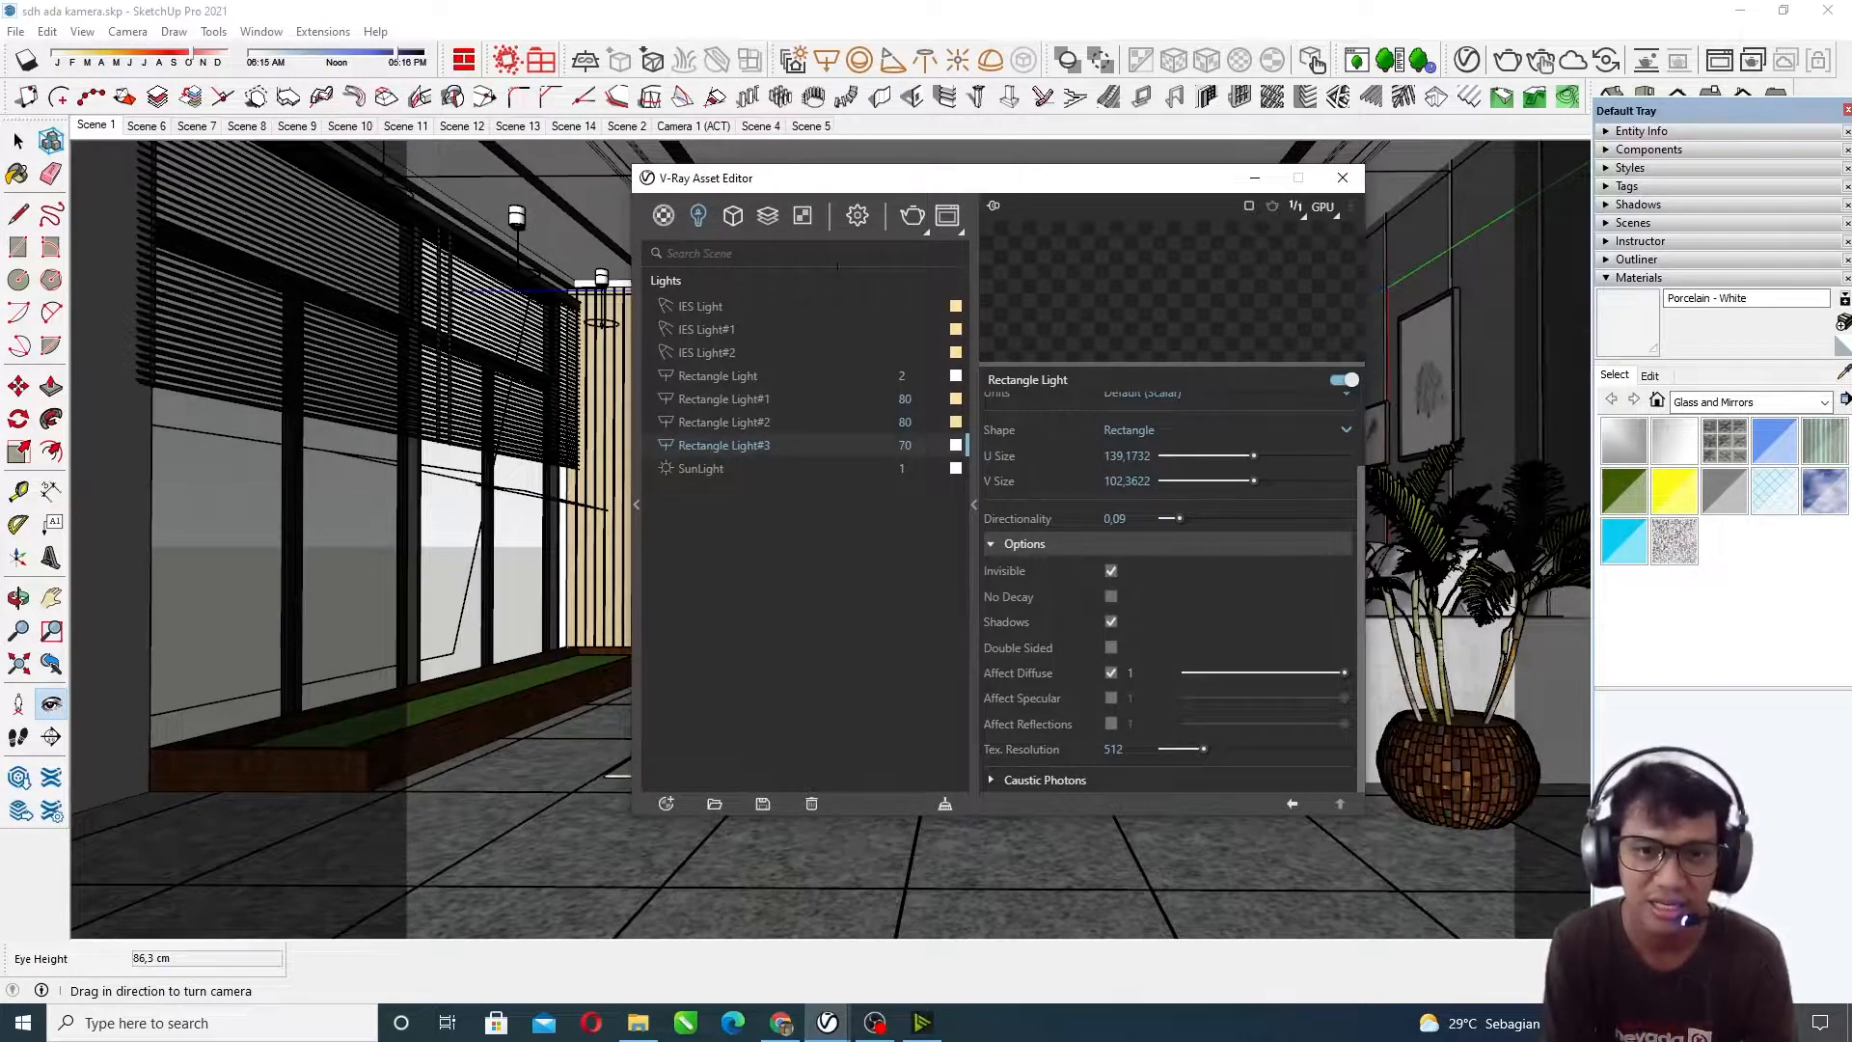
Step: Review the SunLight settings, covering custom orientation, color and intensity, and sky
click(714, 468)
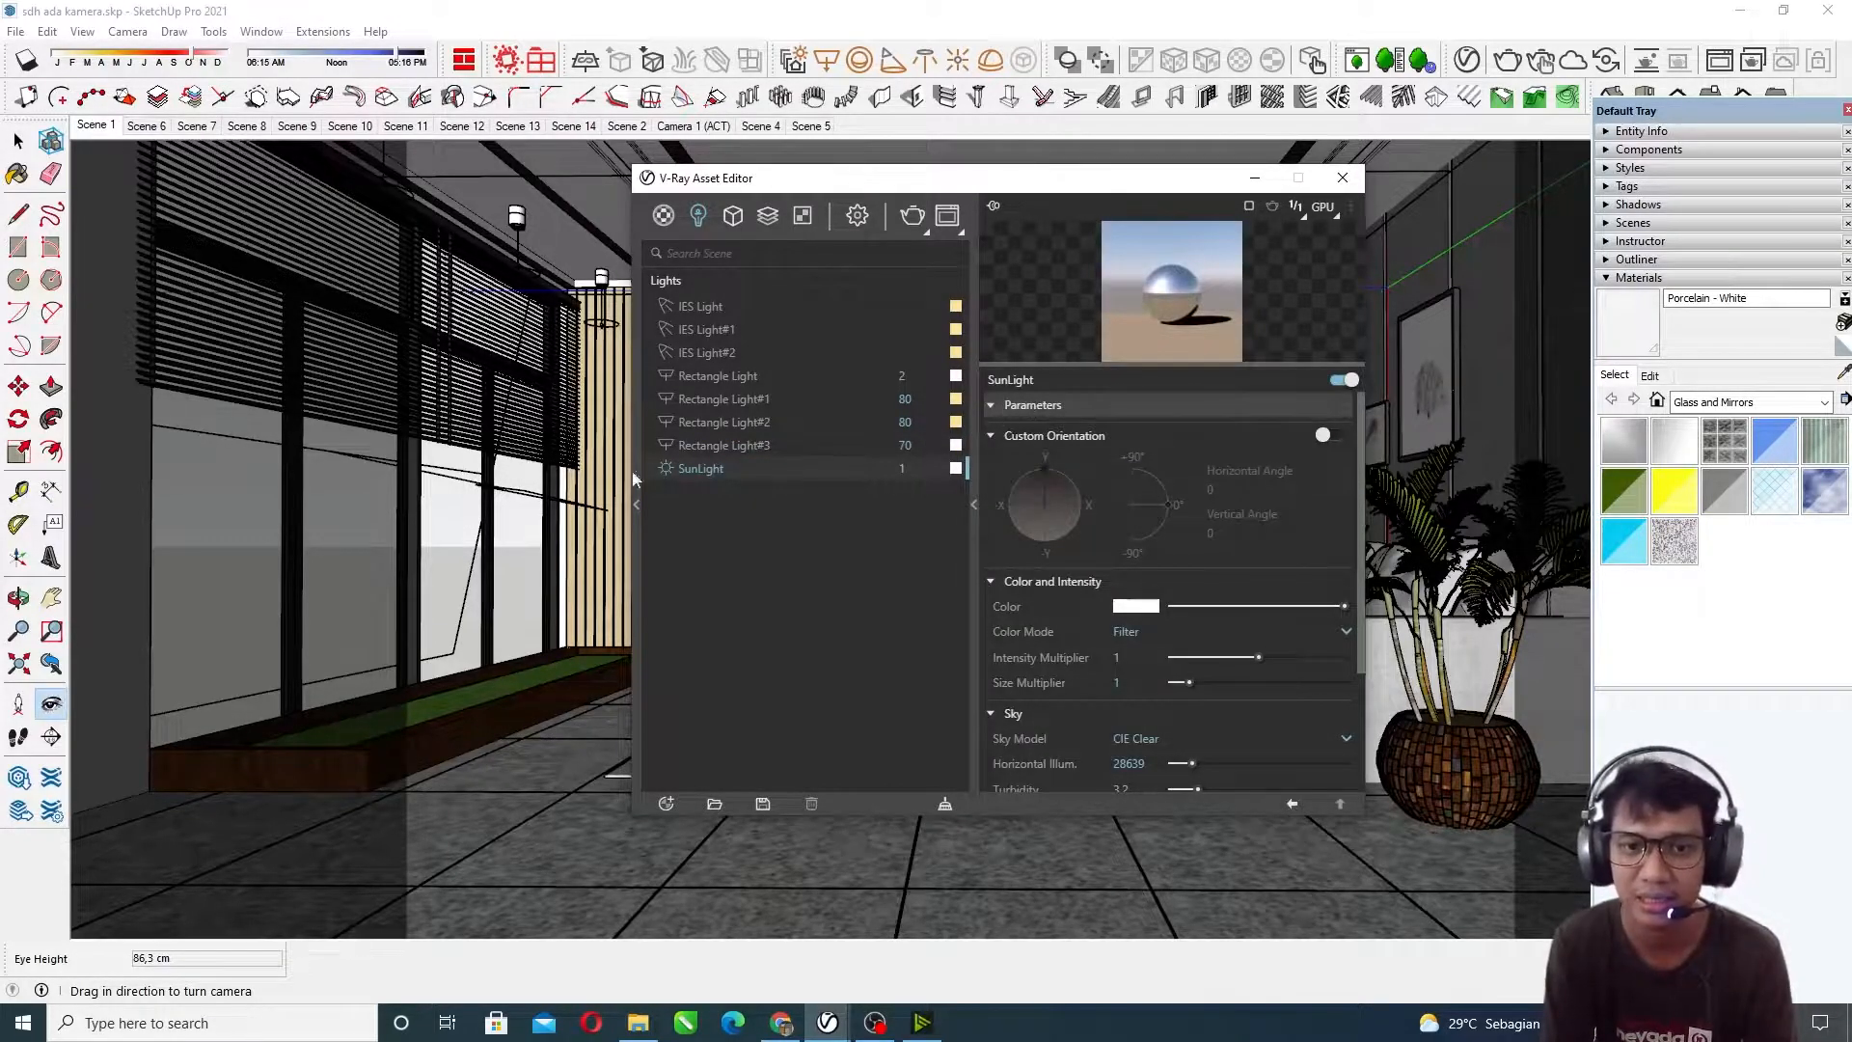
drag(1183, 182, 1135, 91)
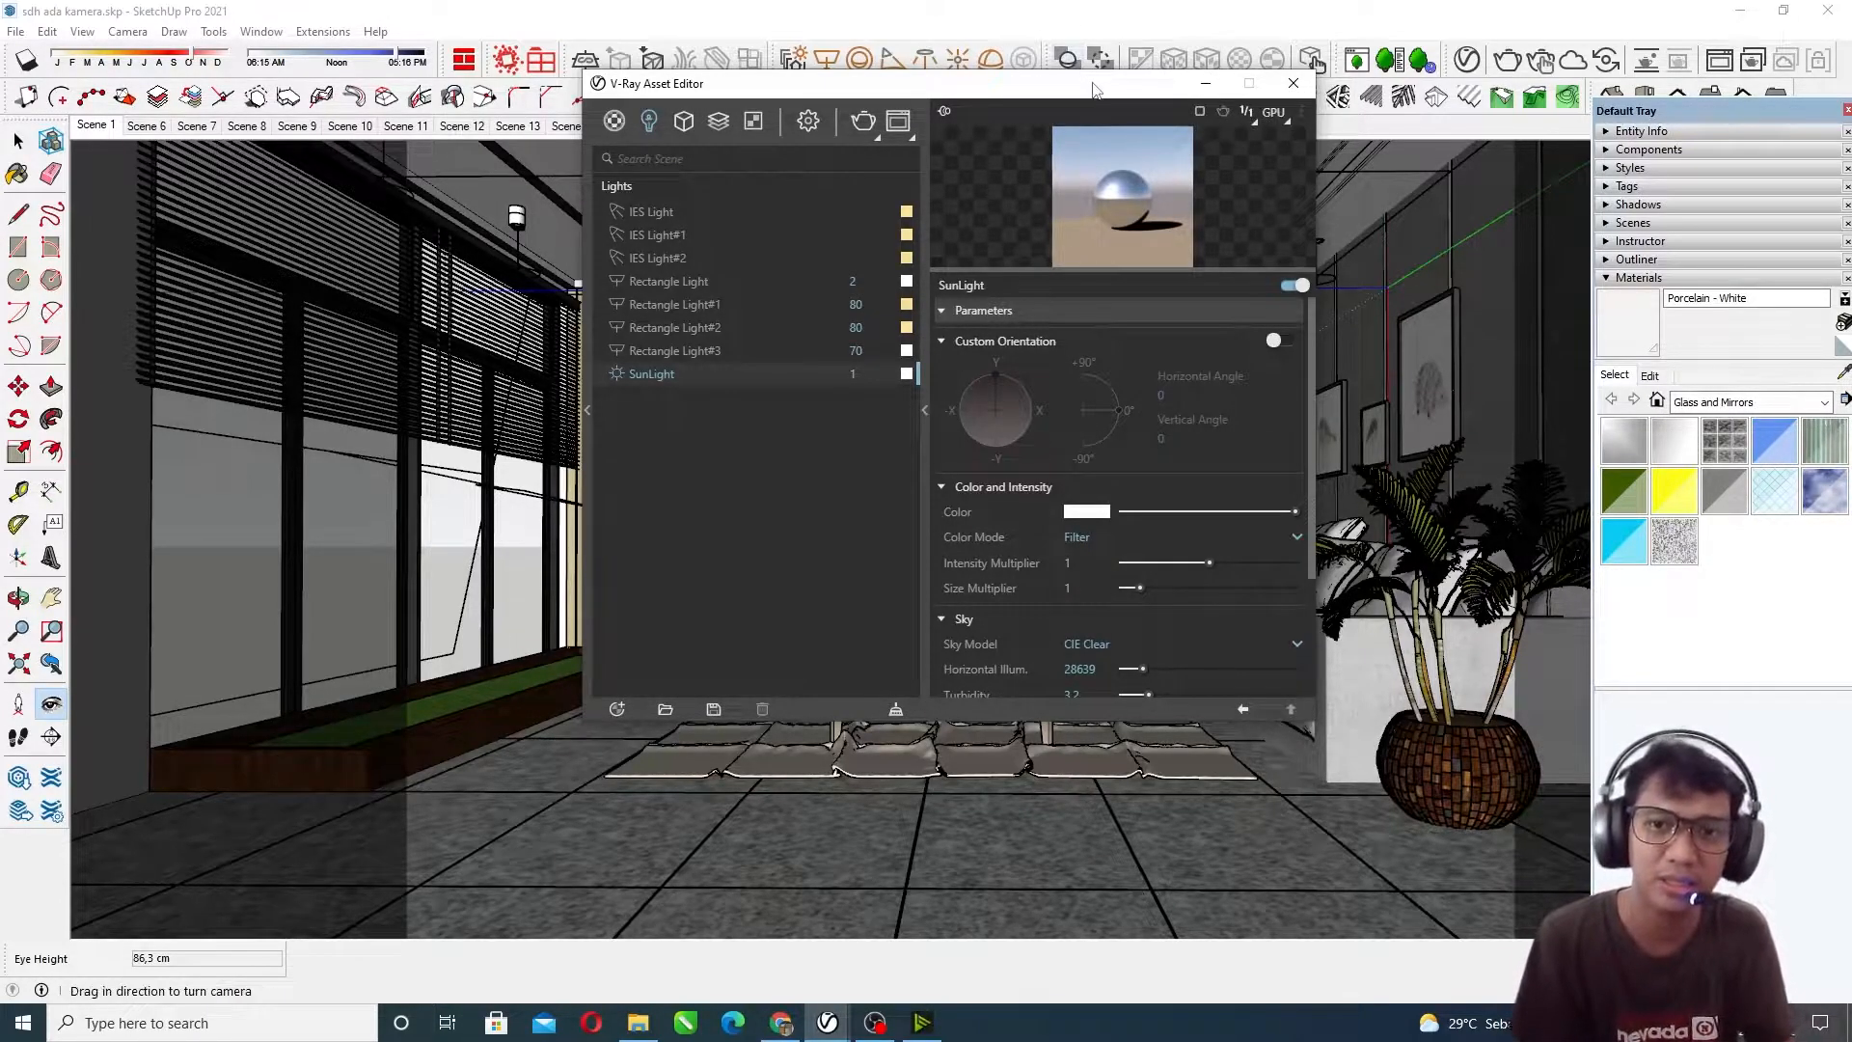
drag(1096, 85, 1065, 80)
scroll(1091, 430, down, 2)
scroll(1085, 432, up, 2)
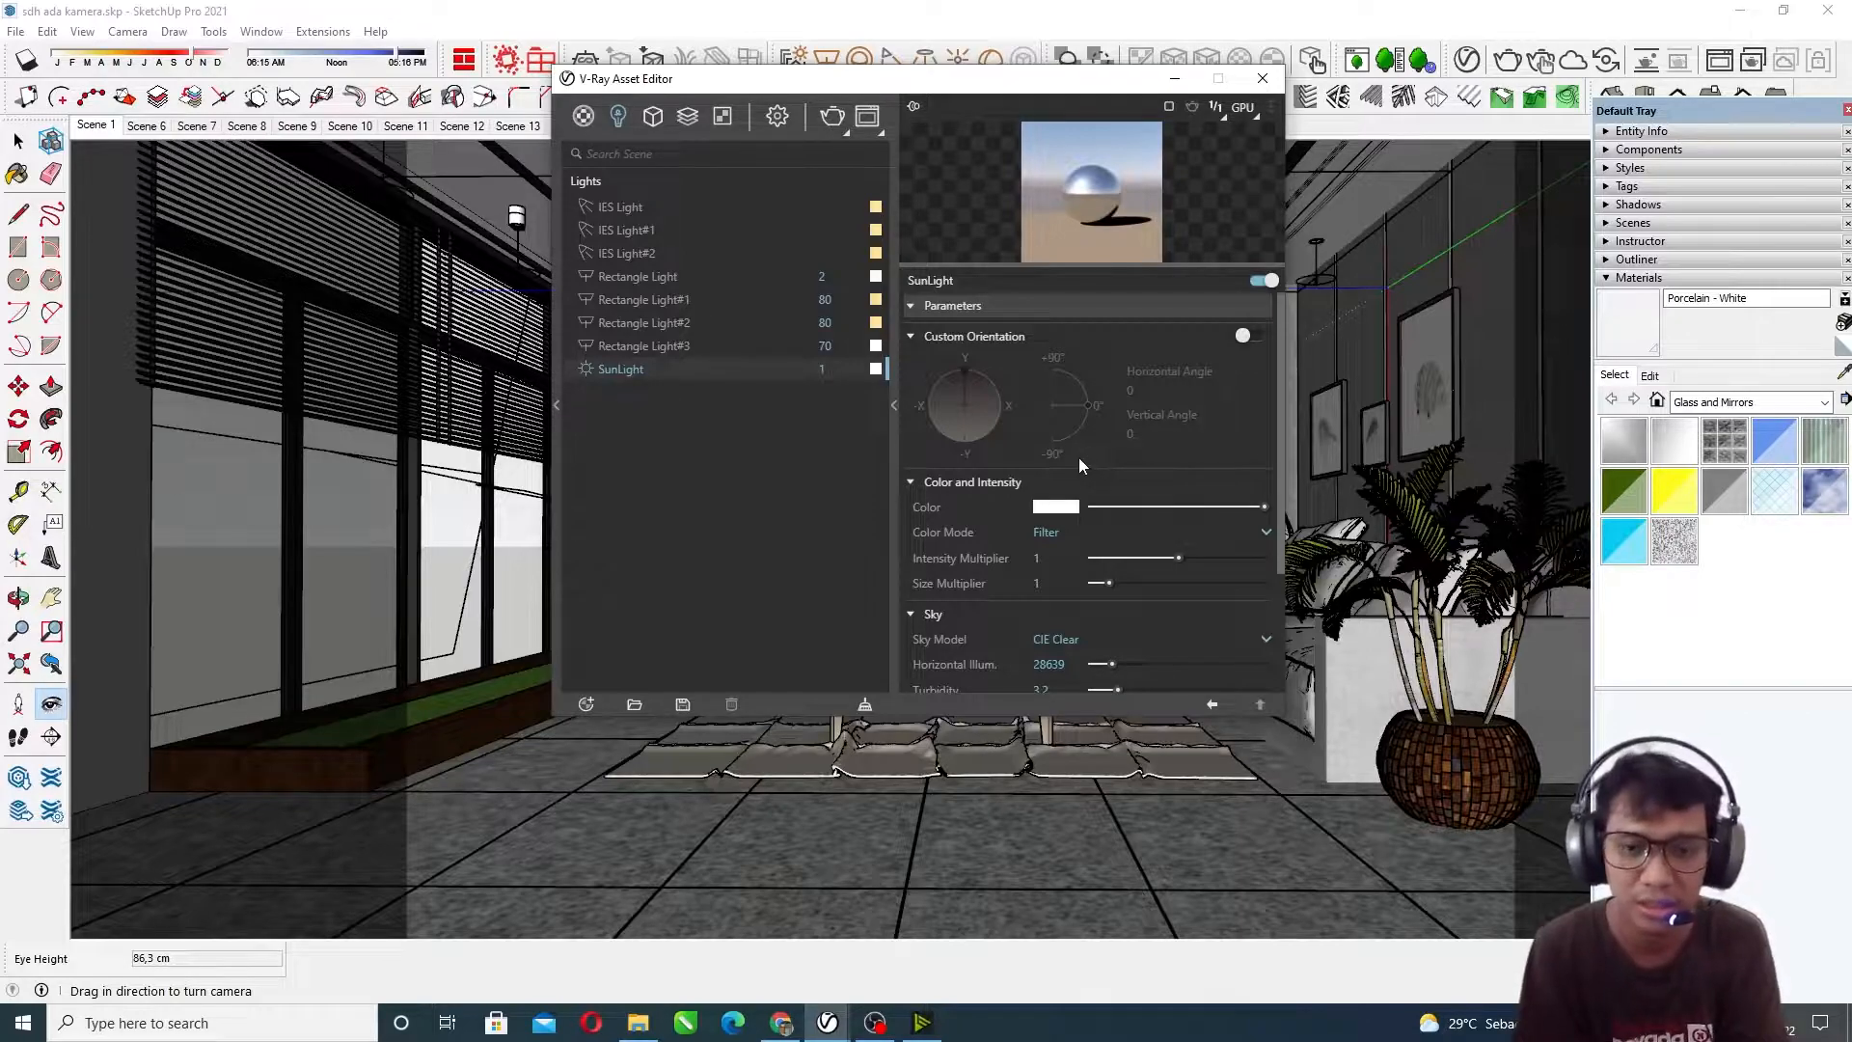
scroll(1078, 473, down, 2)
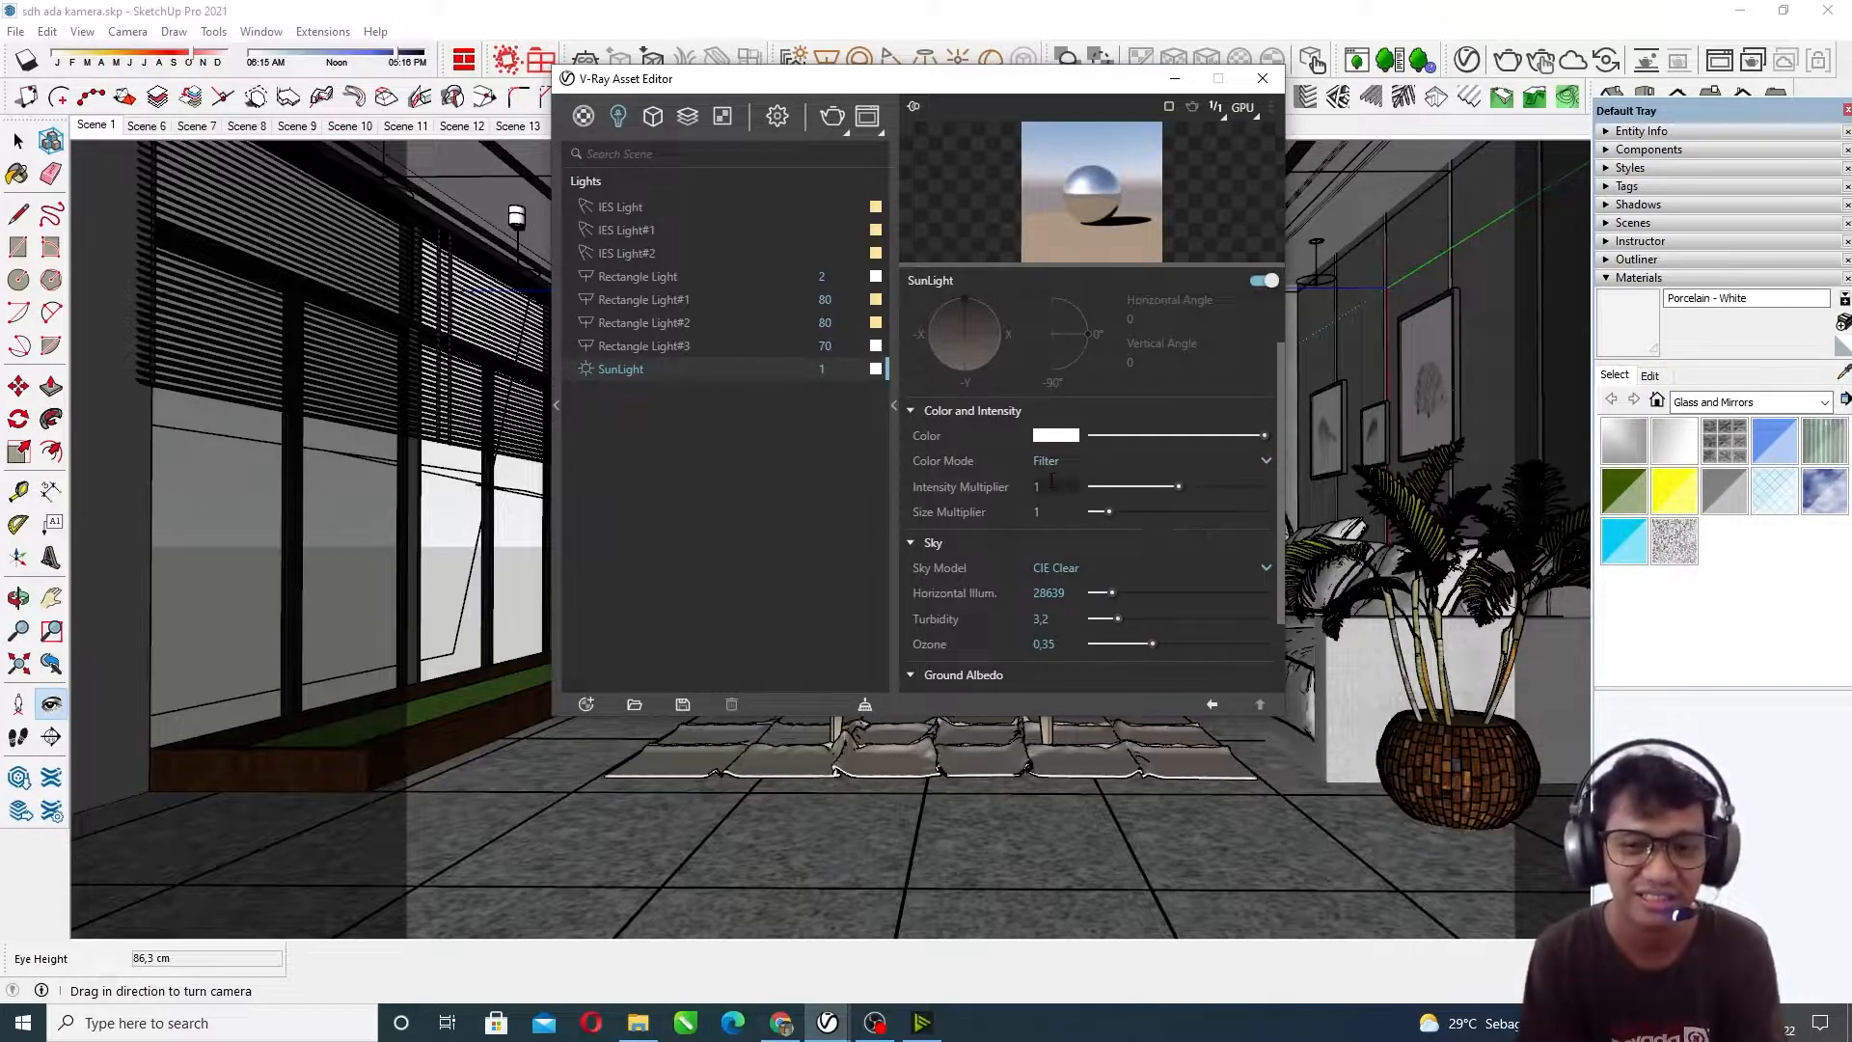
drag(1098, 95, 866, 99)
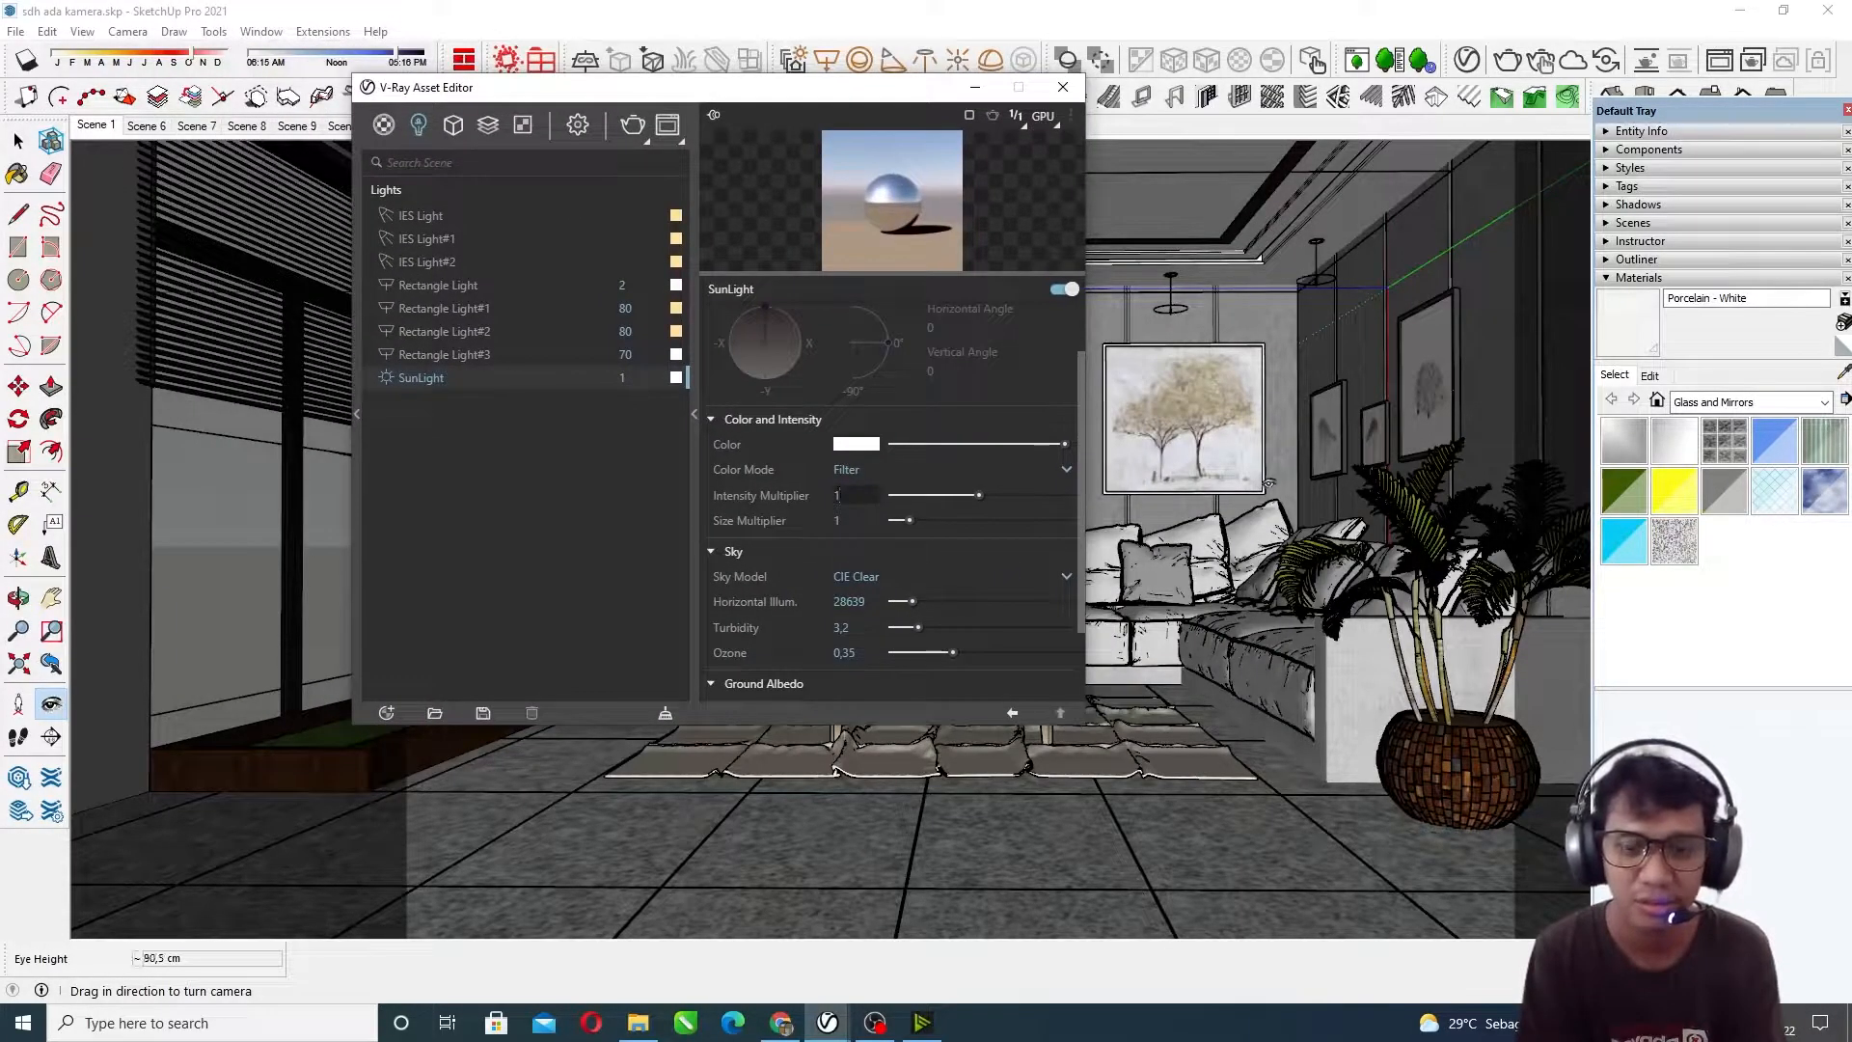
Step: Look closer at the living room and move the V-Ray Asset Editor aside to uncover the lamp, sofa and slatted wall
scroll(1268, 482, up, 3)
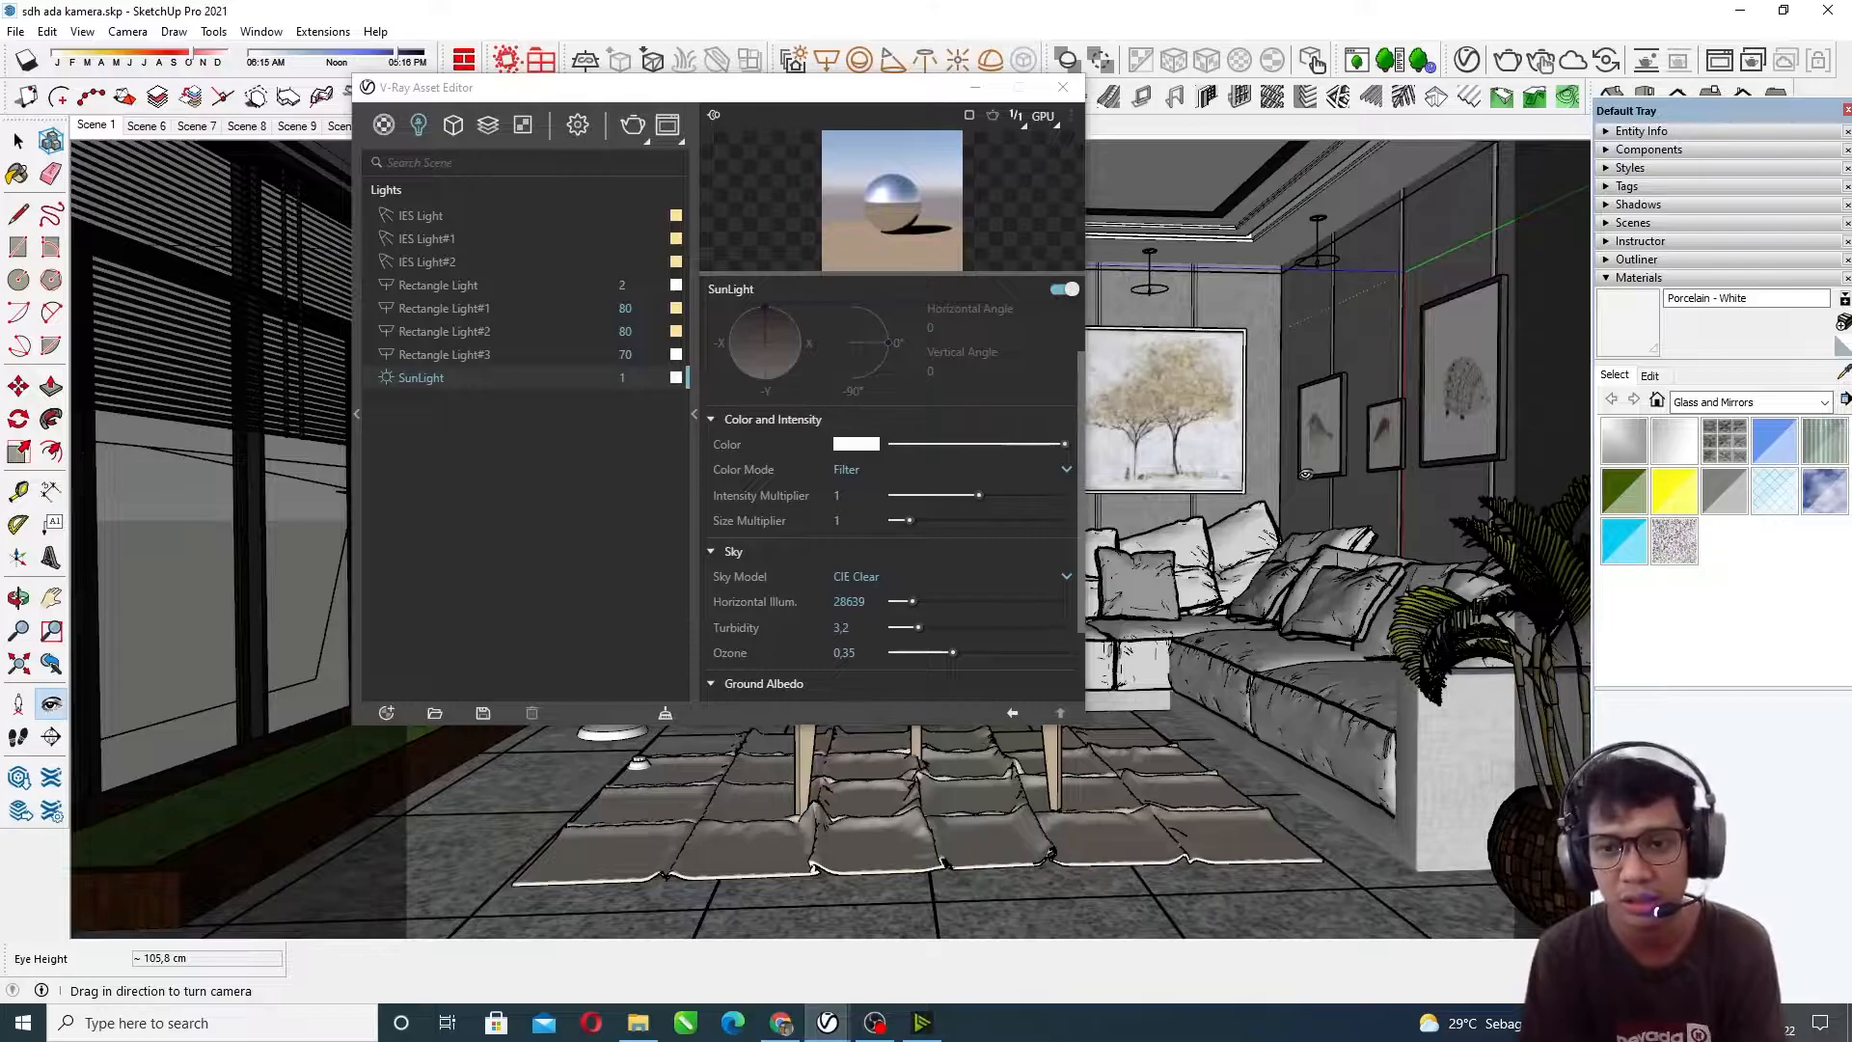
drag(1304, 474, 1284, 473)
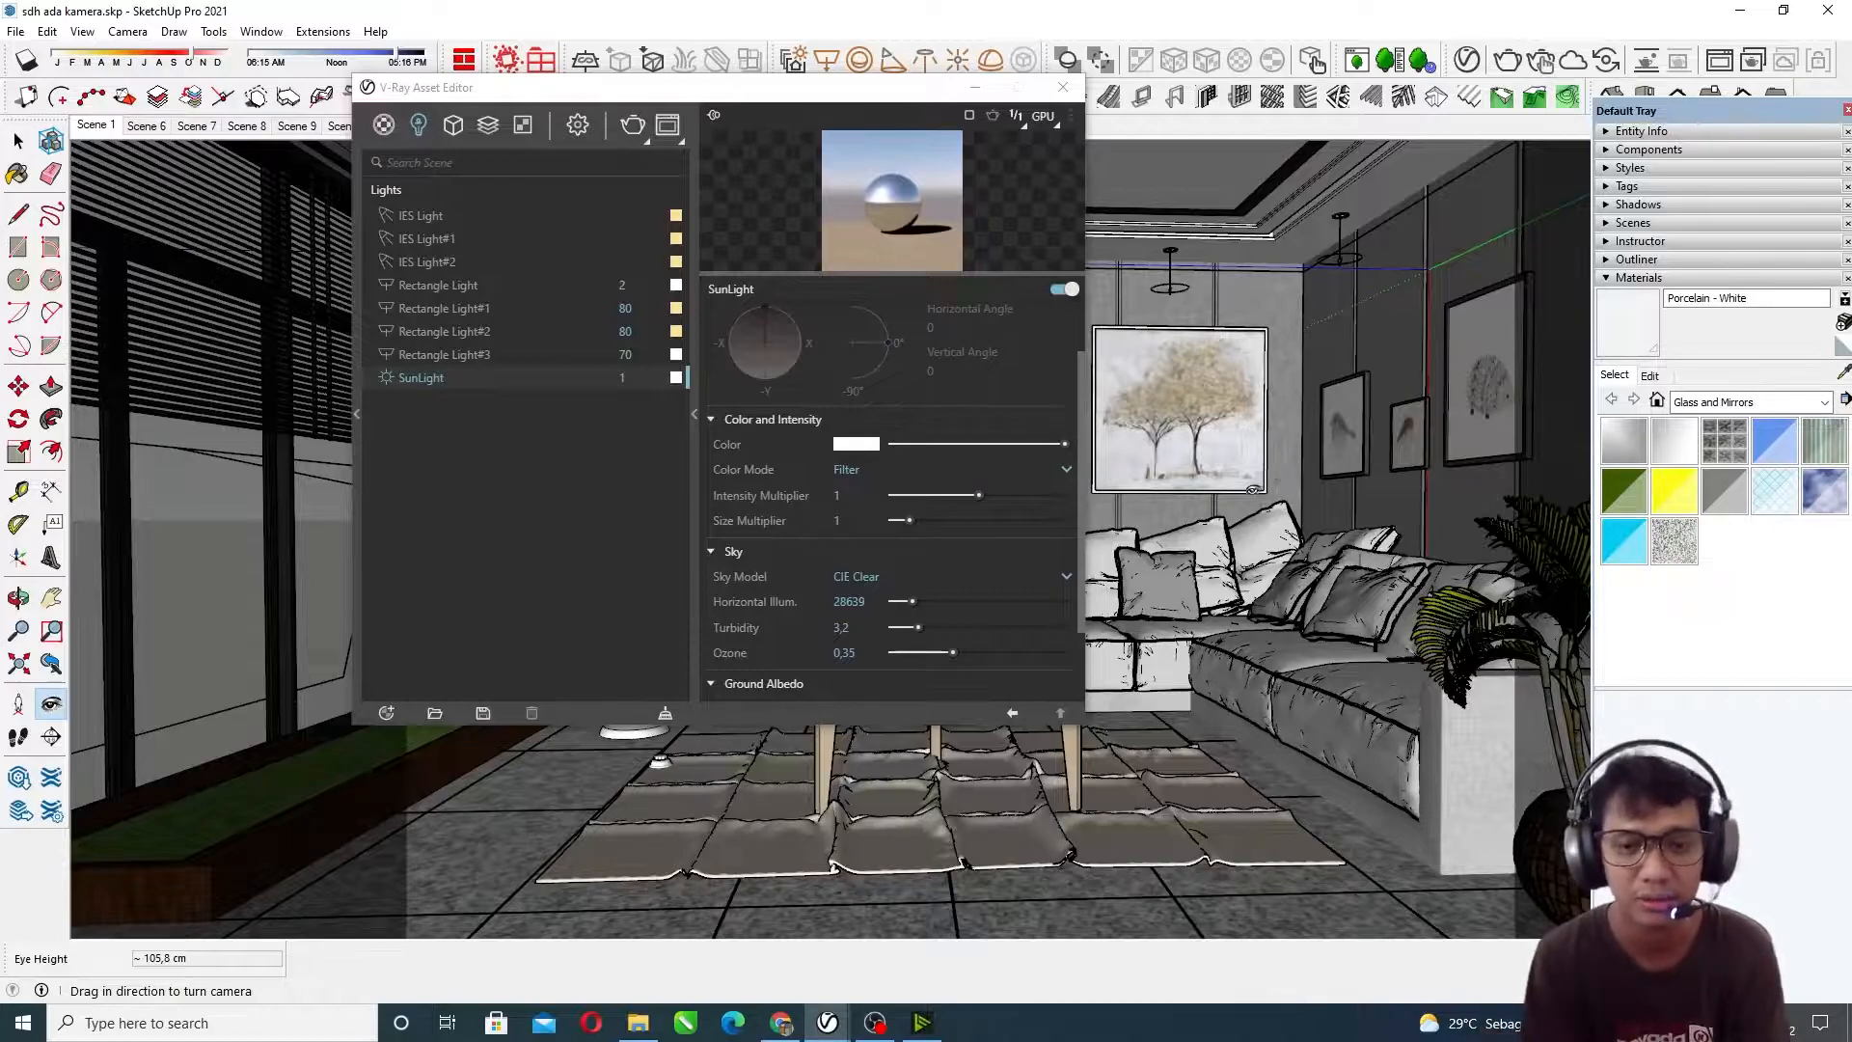
drag(1300, 392, 1264, 385)
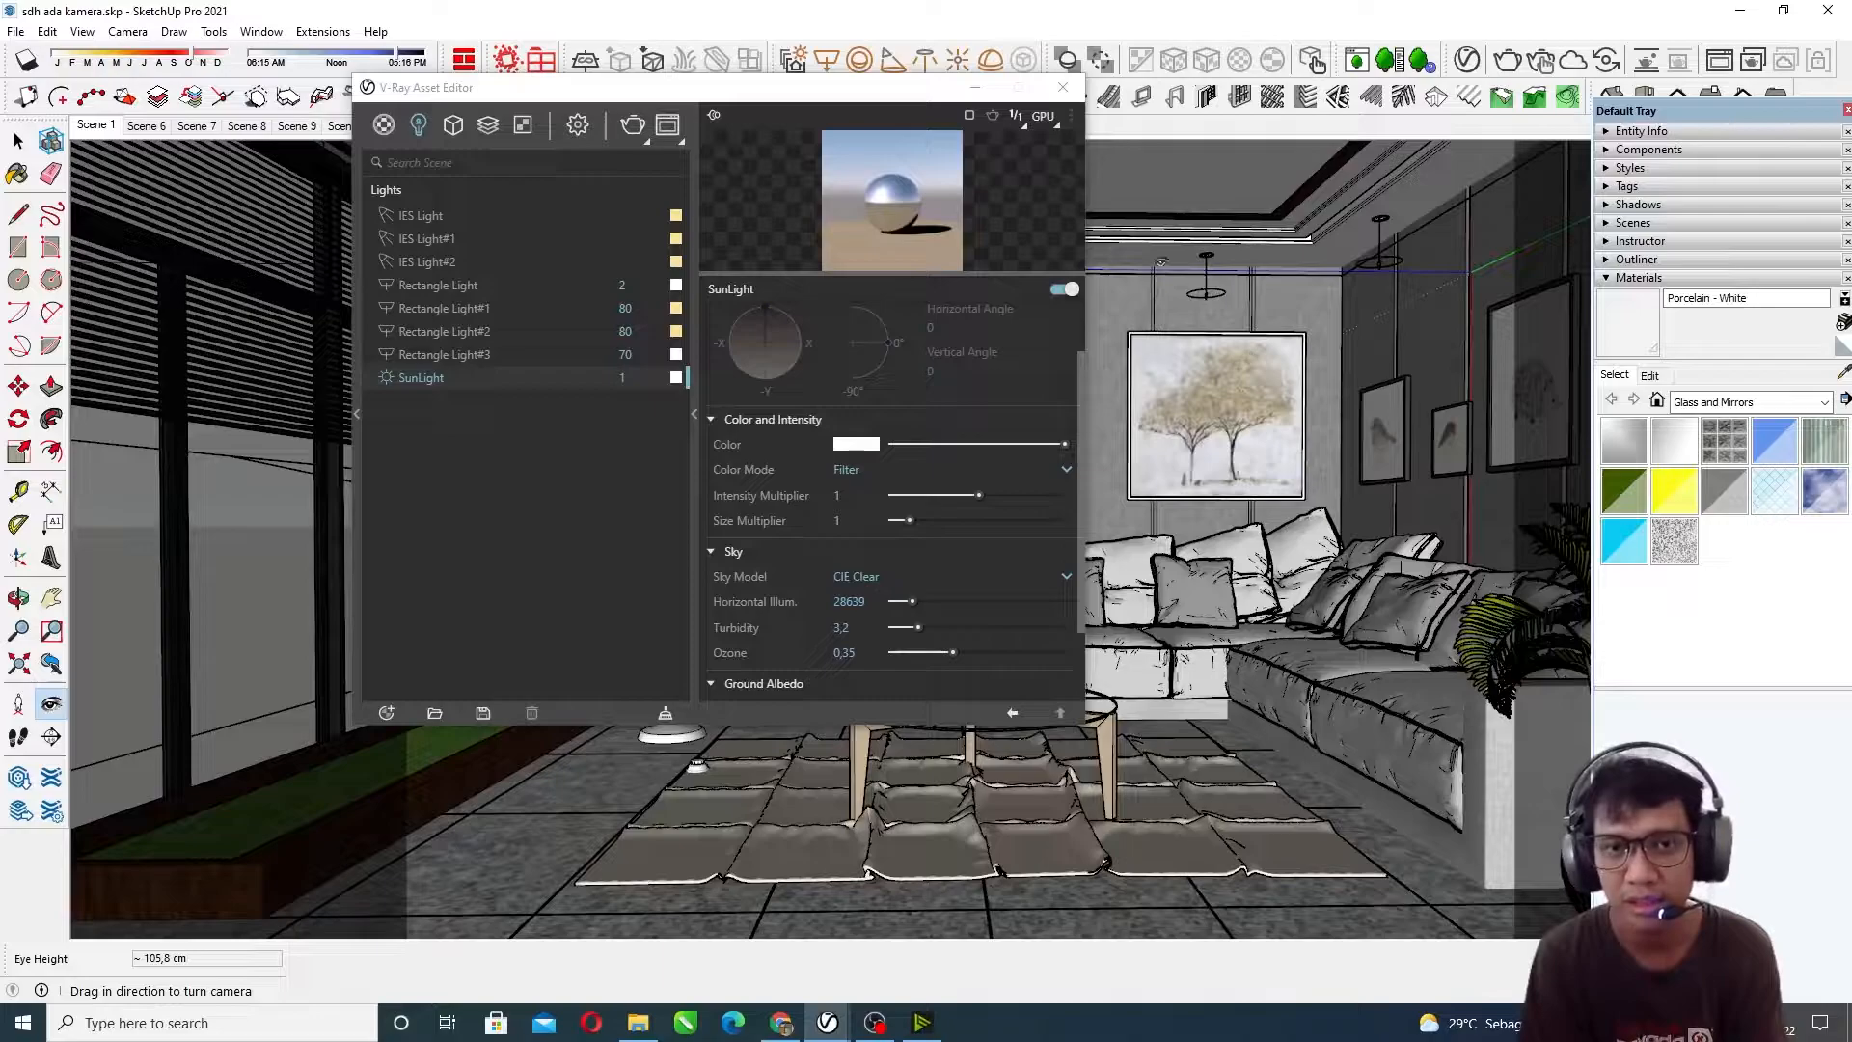
drag(892, 92, 1563, 106)
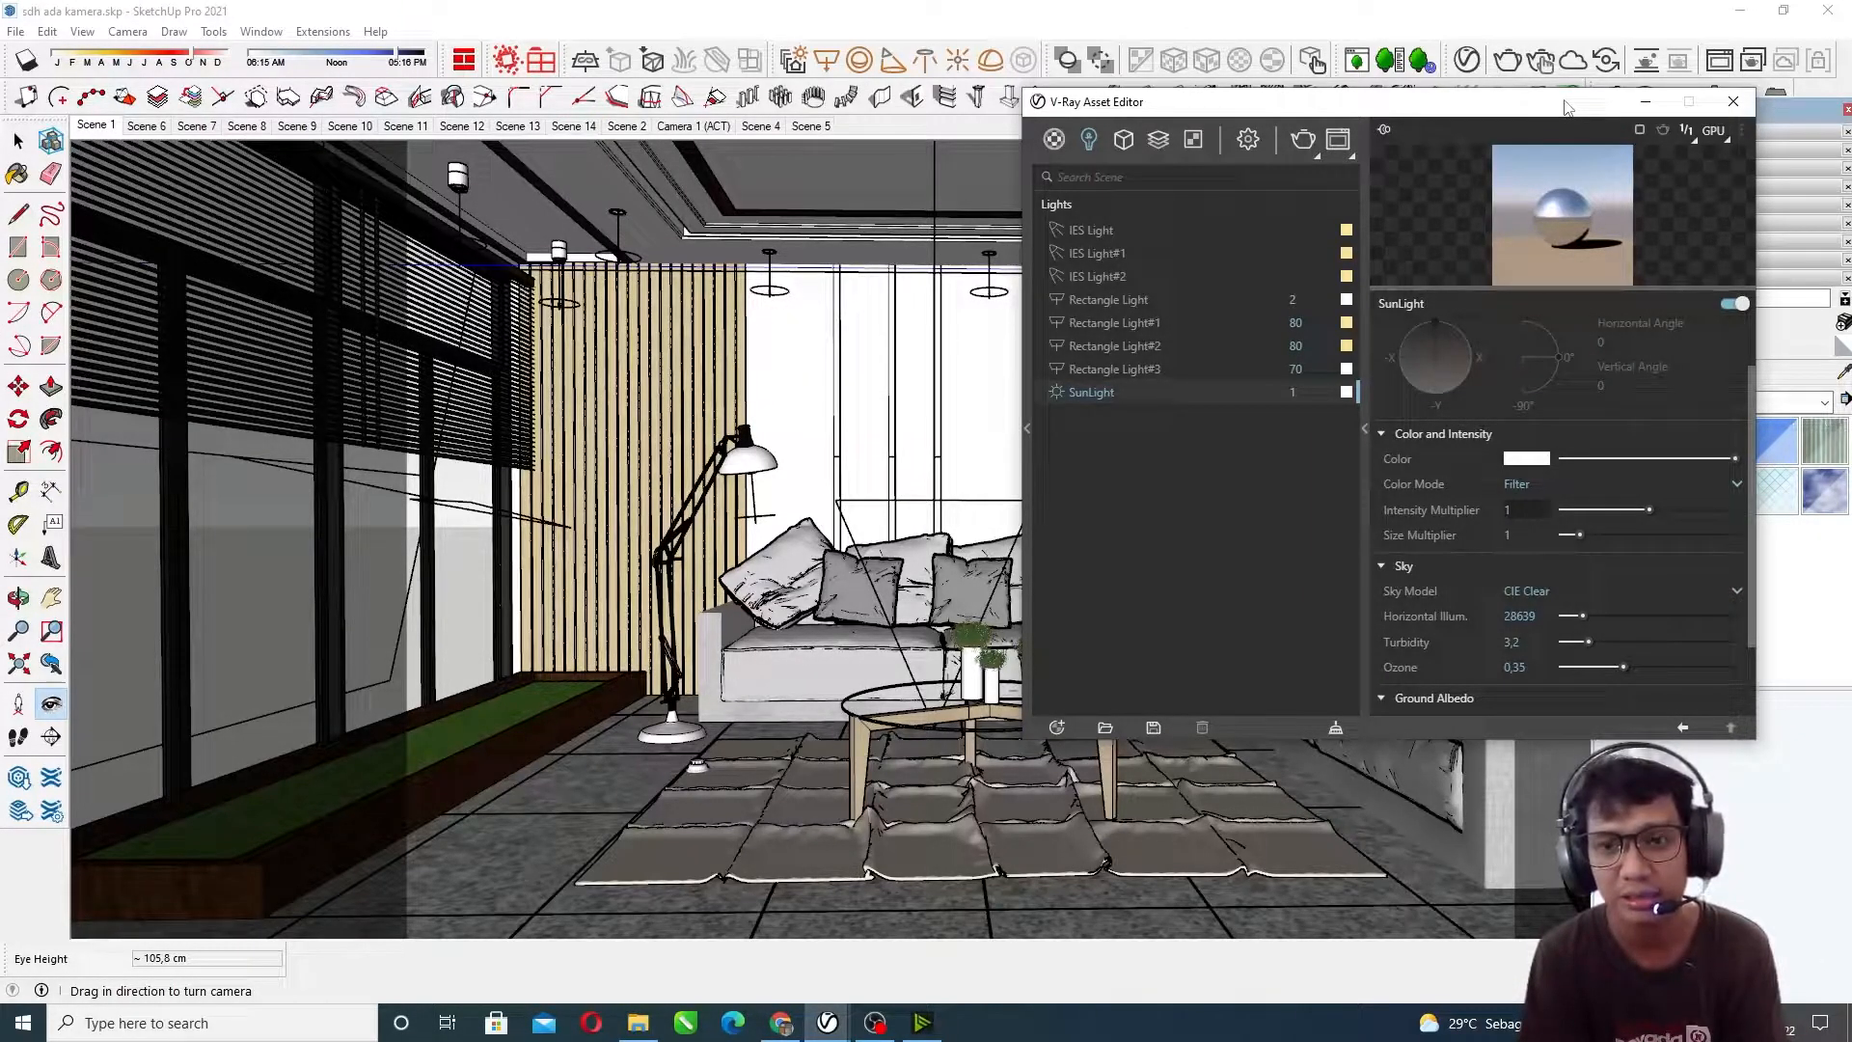
drag(1564, 104, 1517, 95)
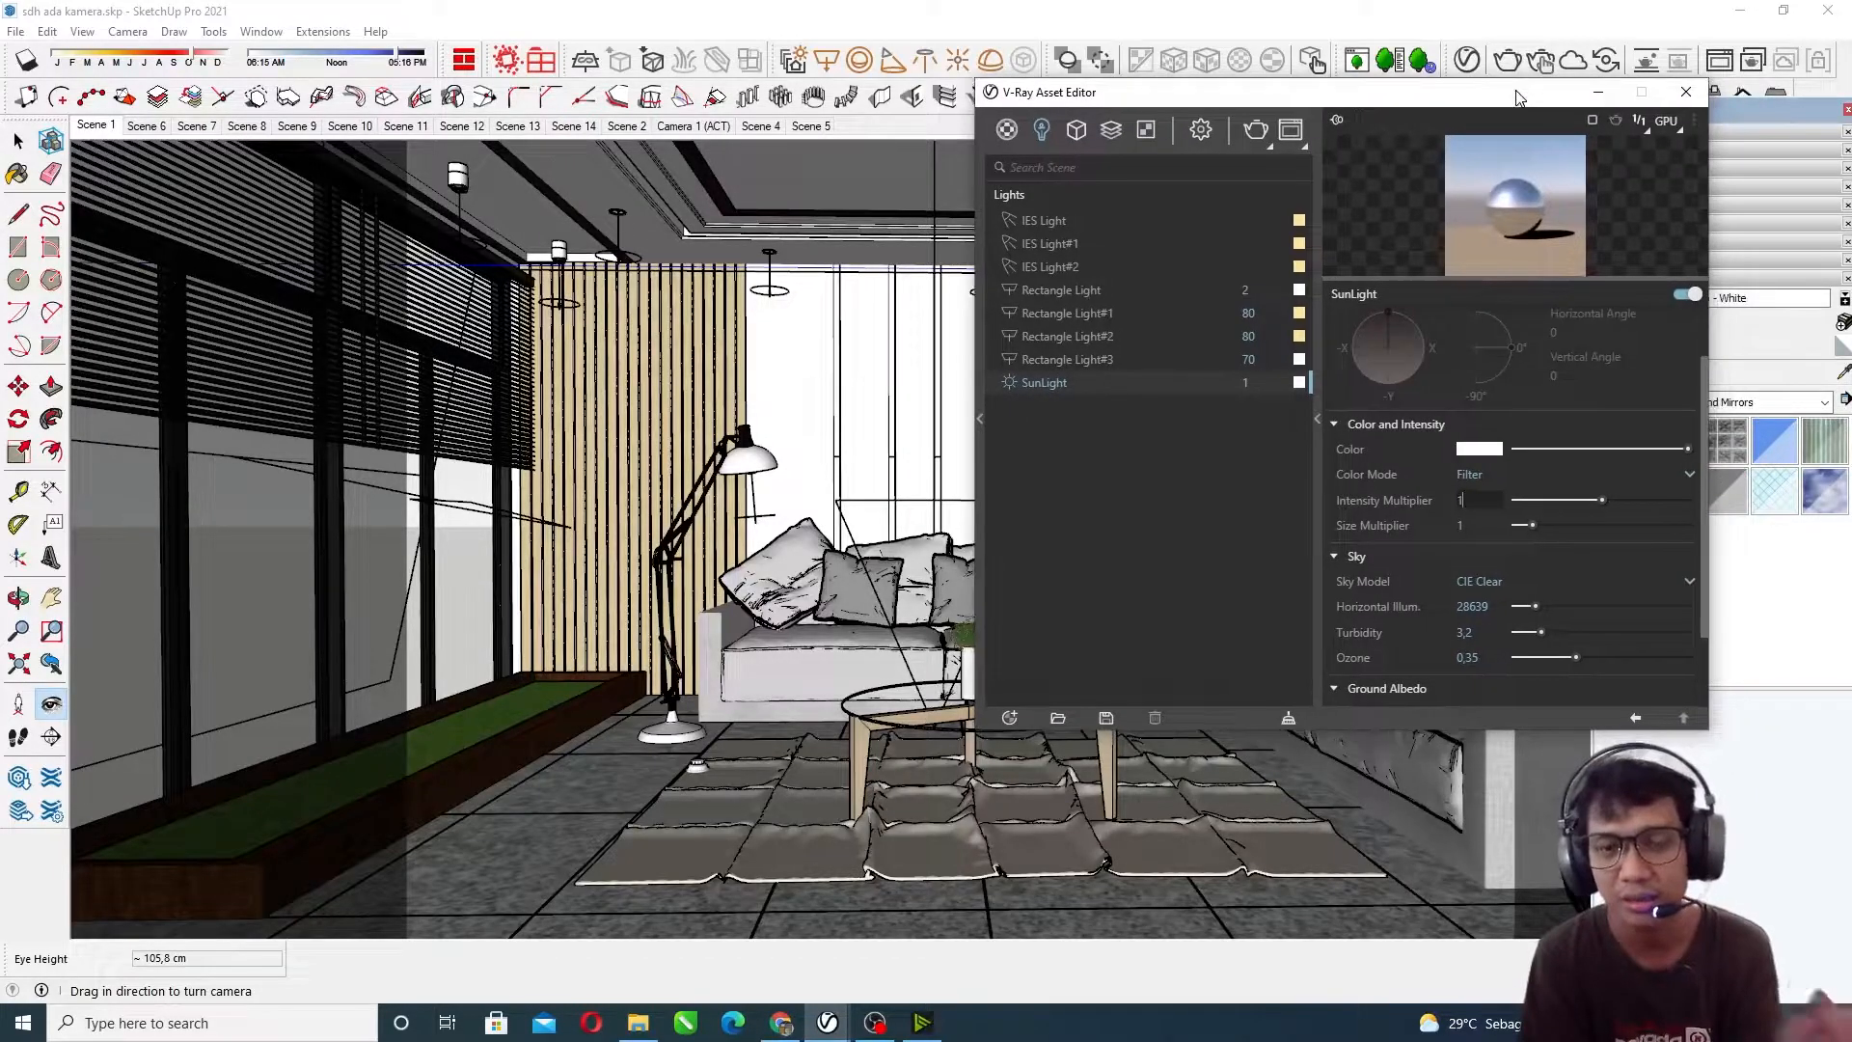
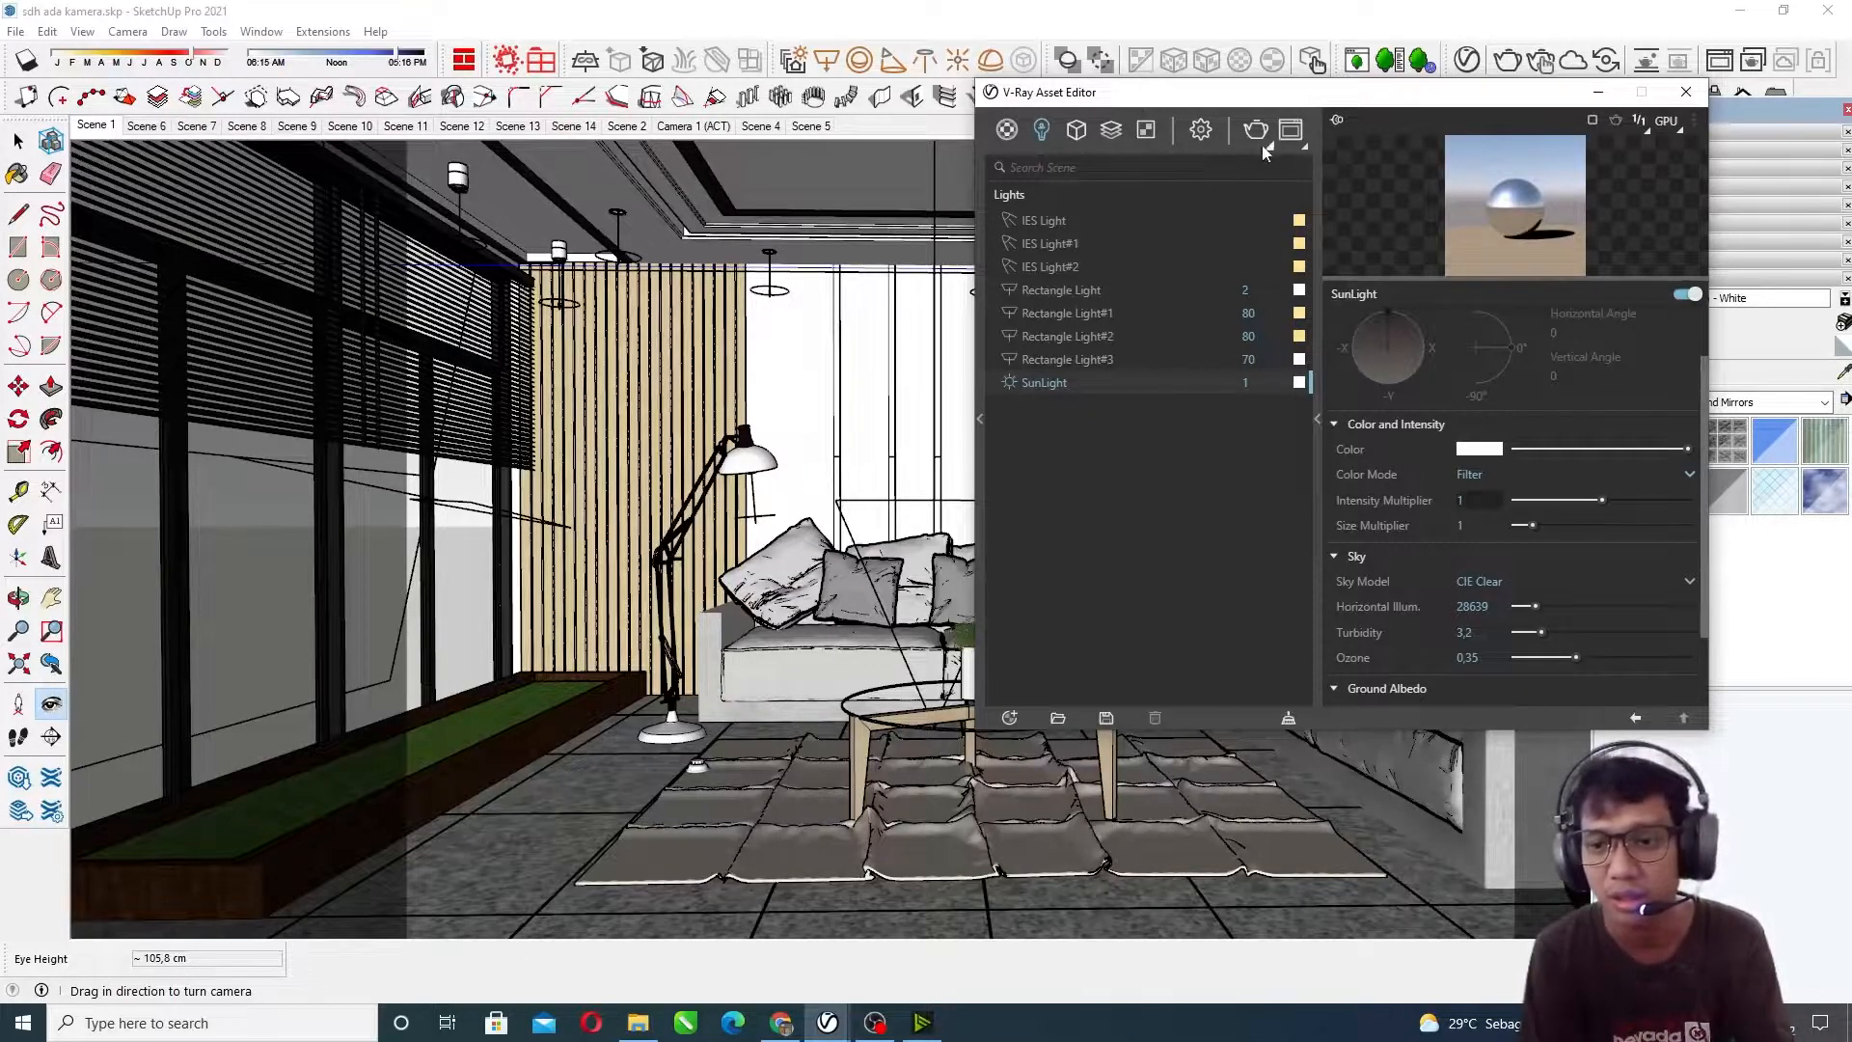
Step: Review the SunLight settings from custom orientation through color, intensity and sky to ground albedo
scroll(1484, 490, down, 1)
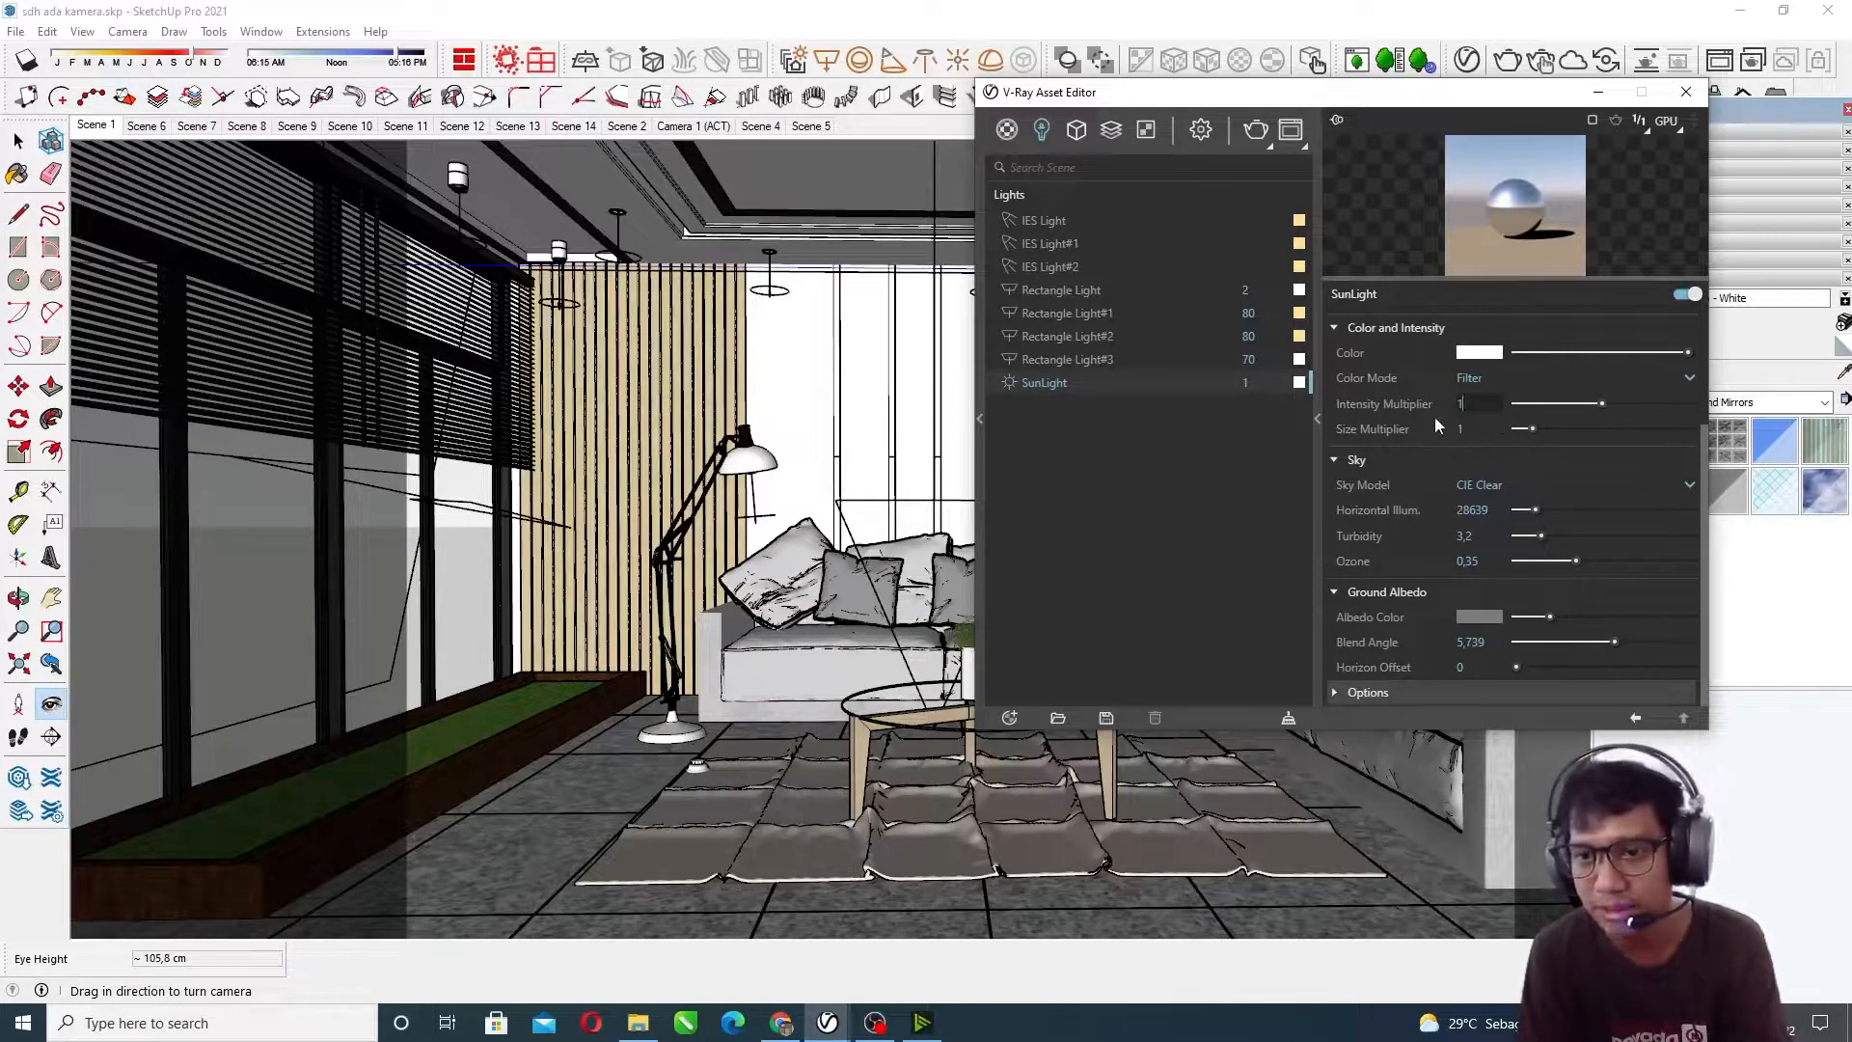
drag(1481, 97, 1154, 111)
scroll(1189, 438, up, 2)
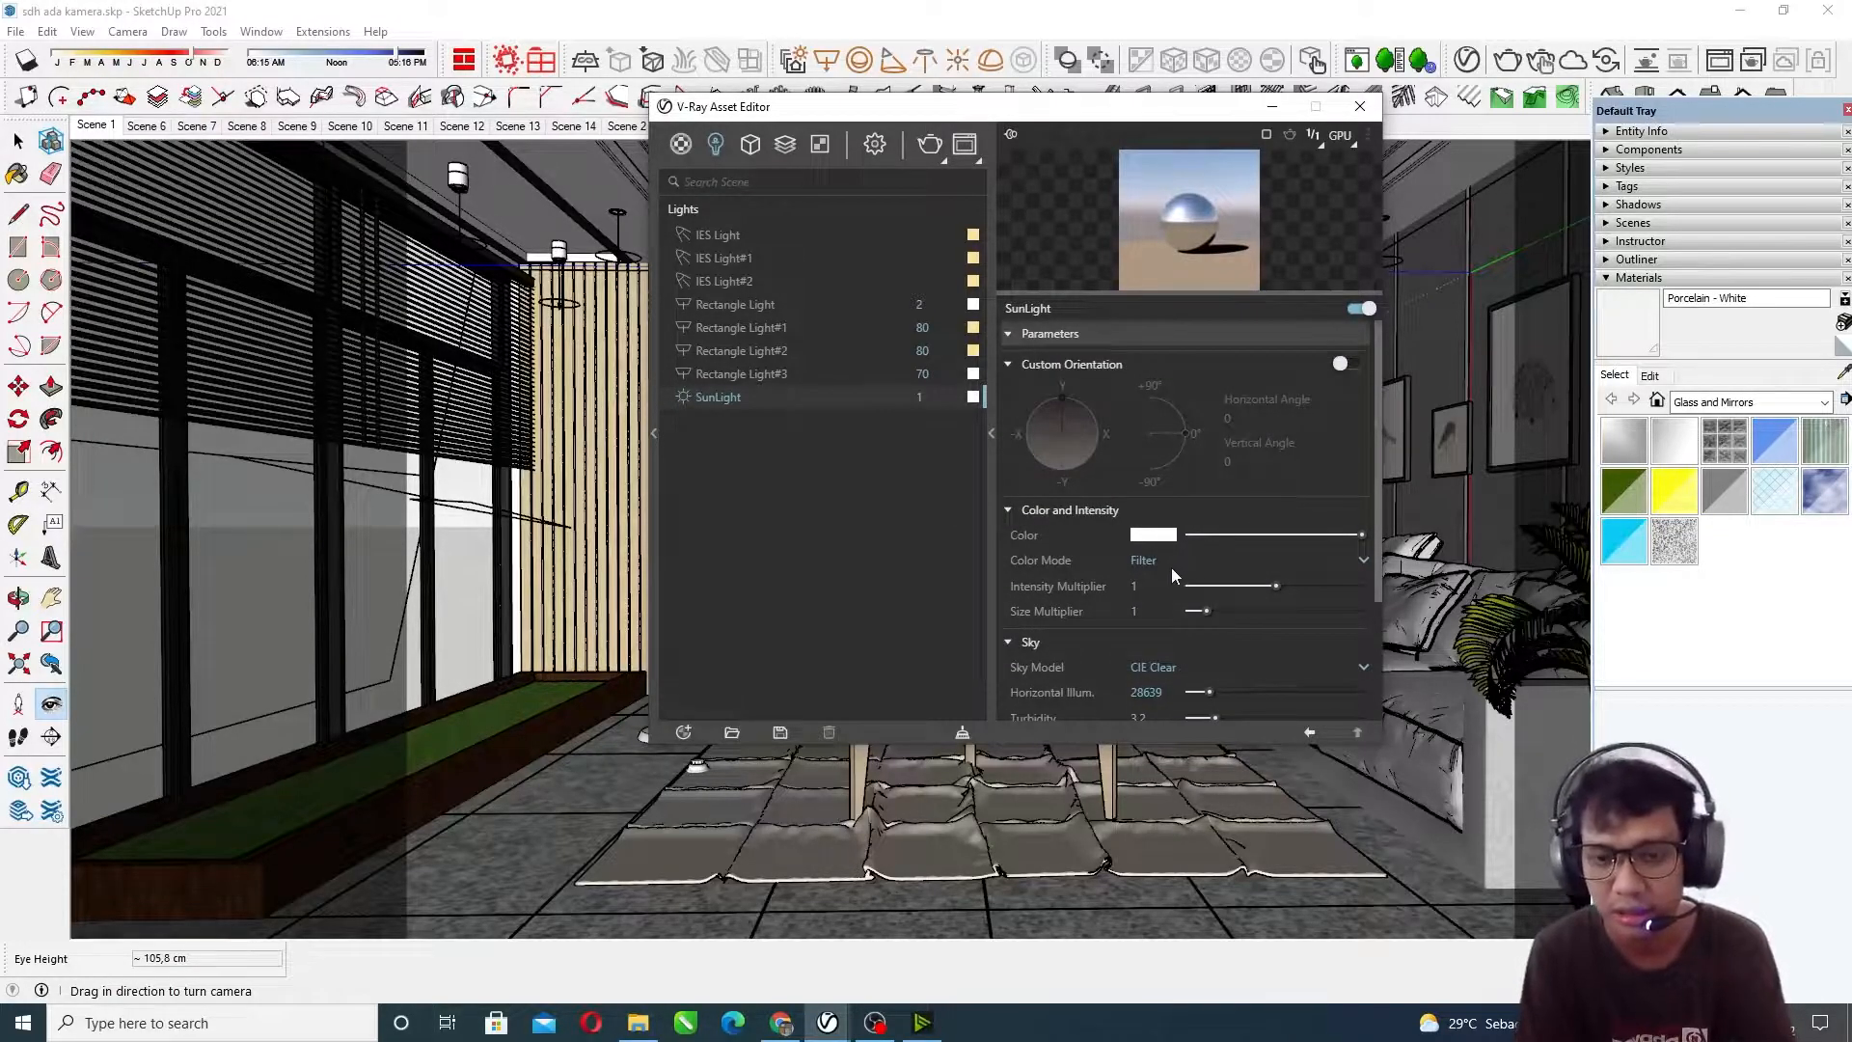
scroll(1171, 567, down, 2)
mouse_move(1074, 644)
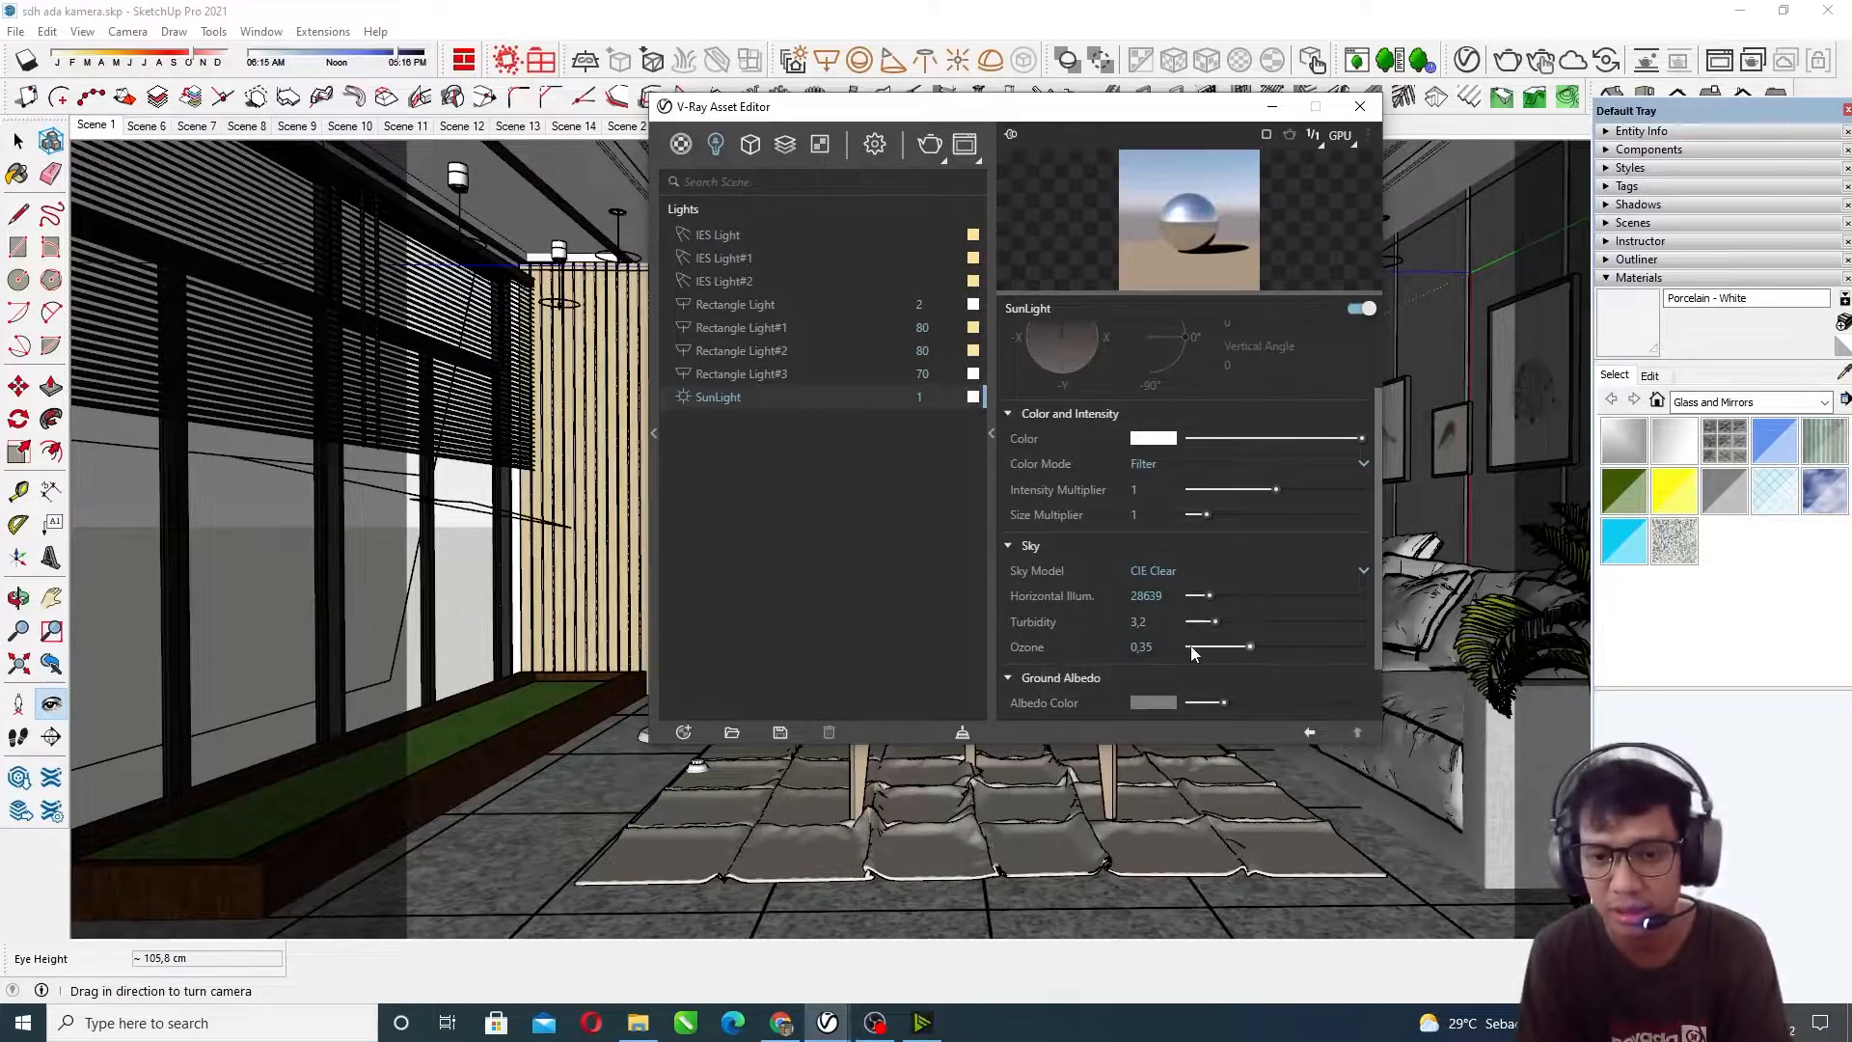
scroll(1064, 602, down, 1)
scroll(1168, 569, up, 3)
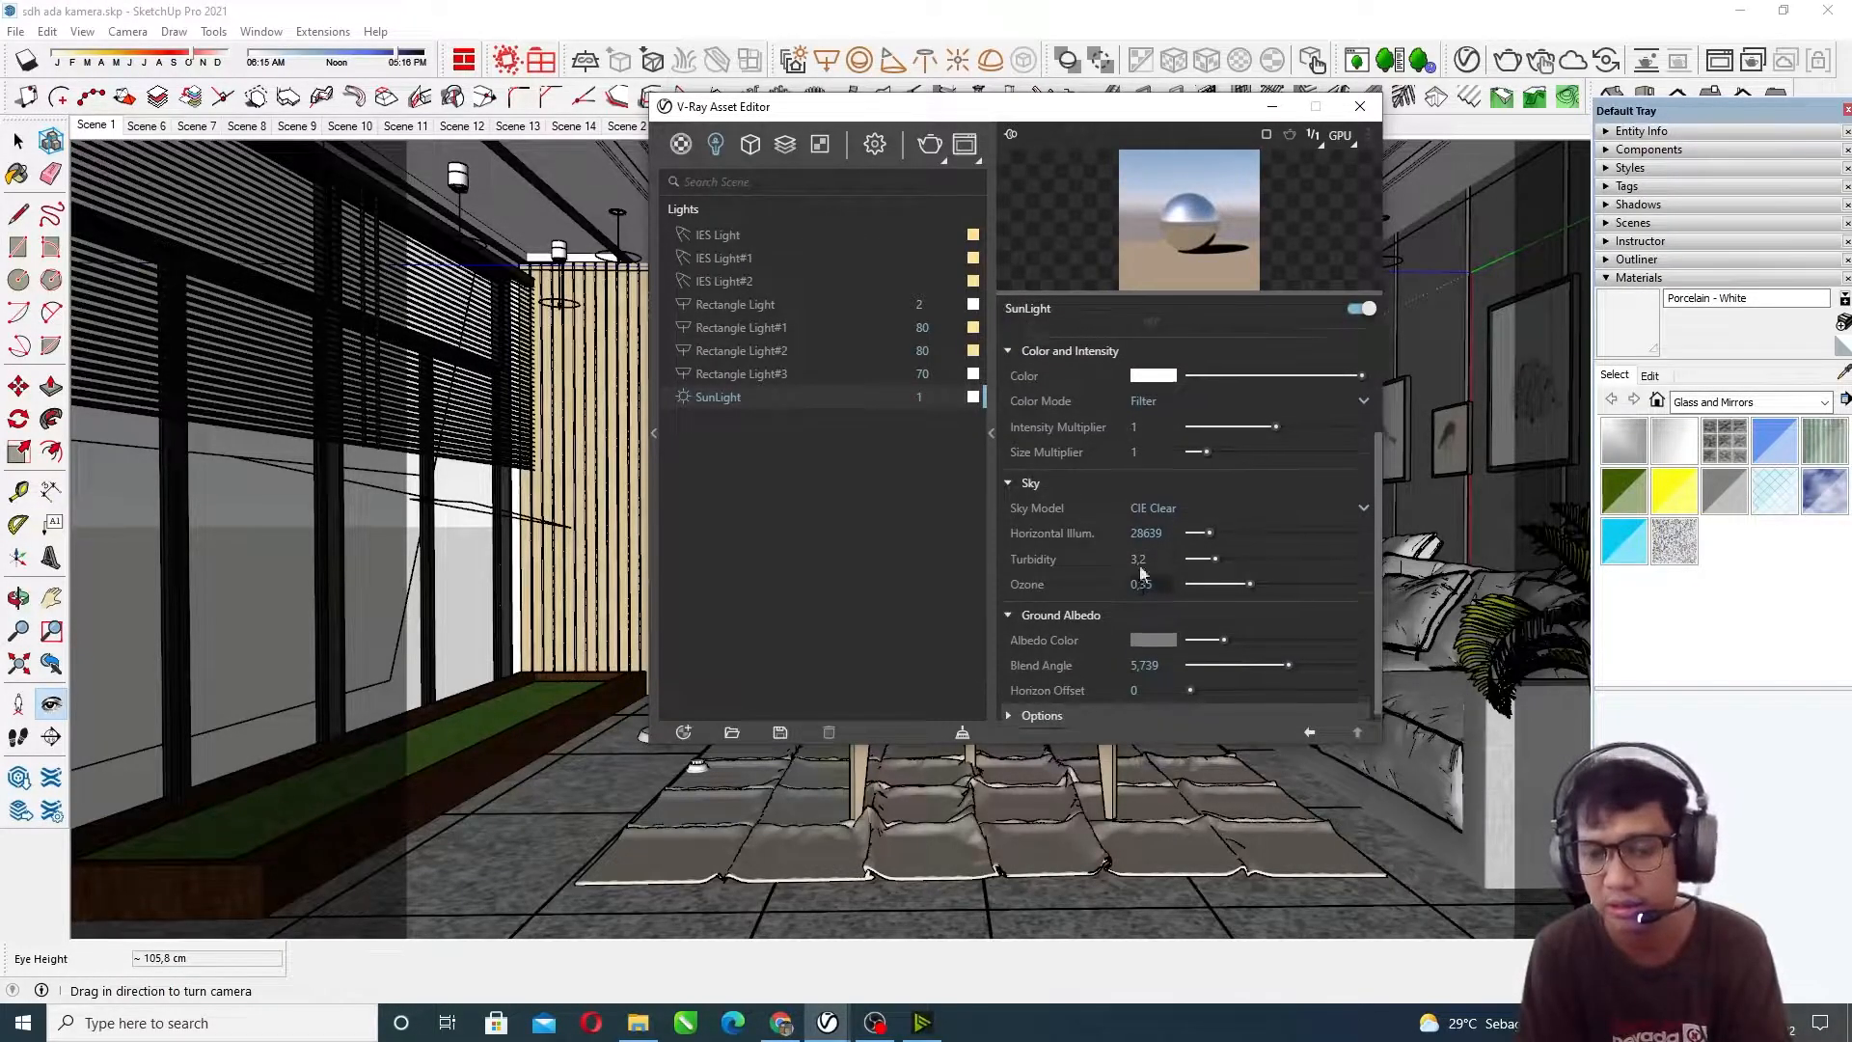
scroll(1162, 593, down, 3)
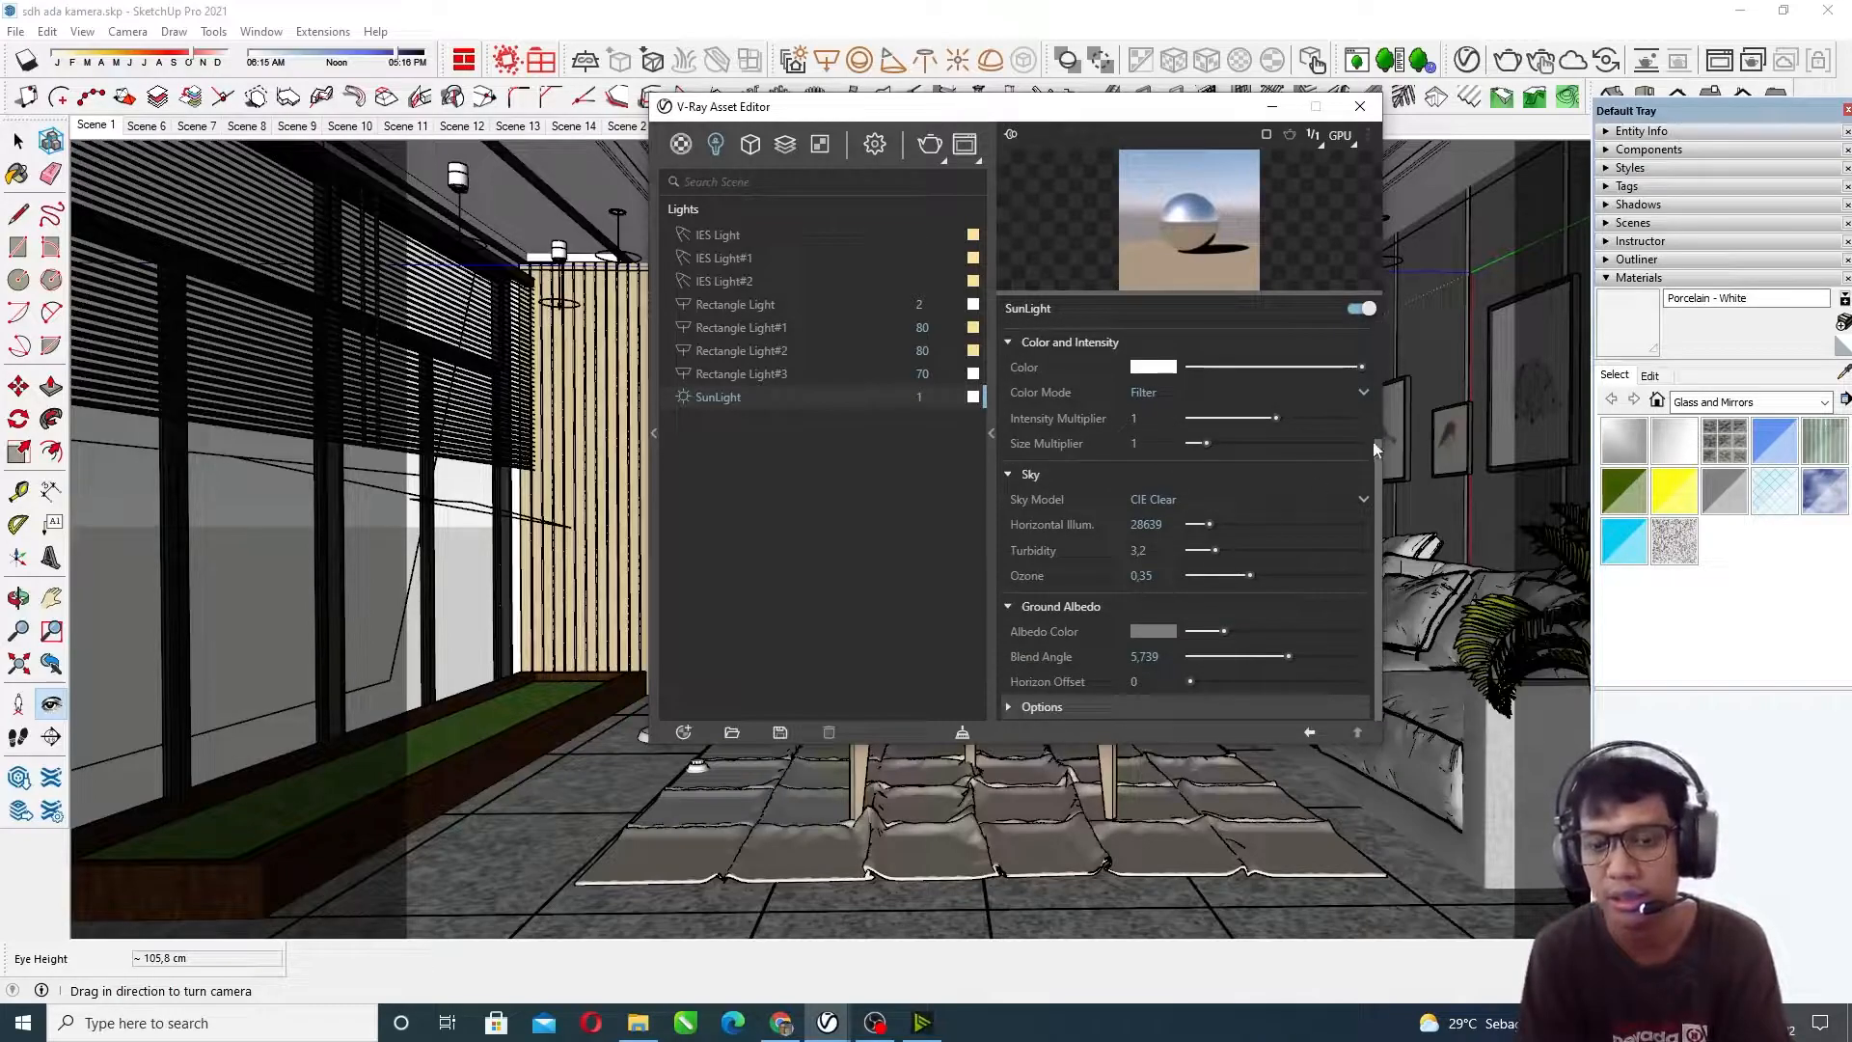
drag(1170, 114, 1071, 140)
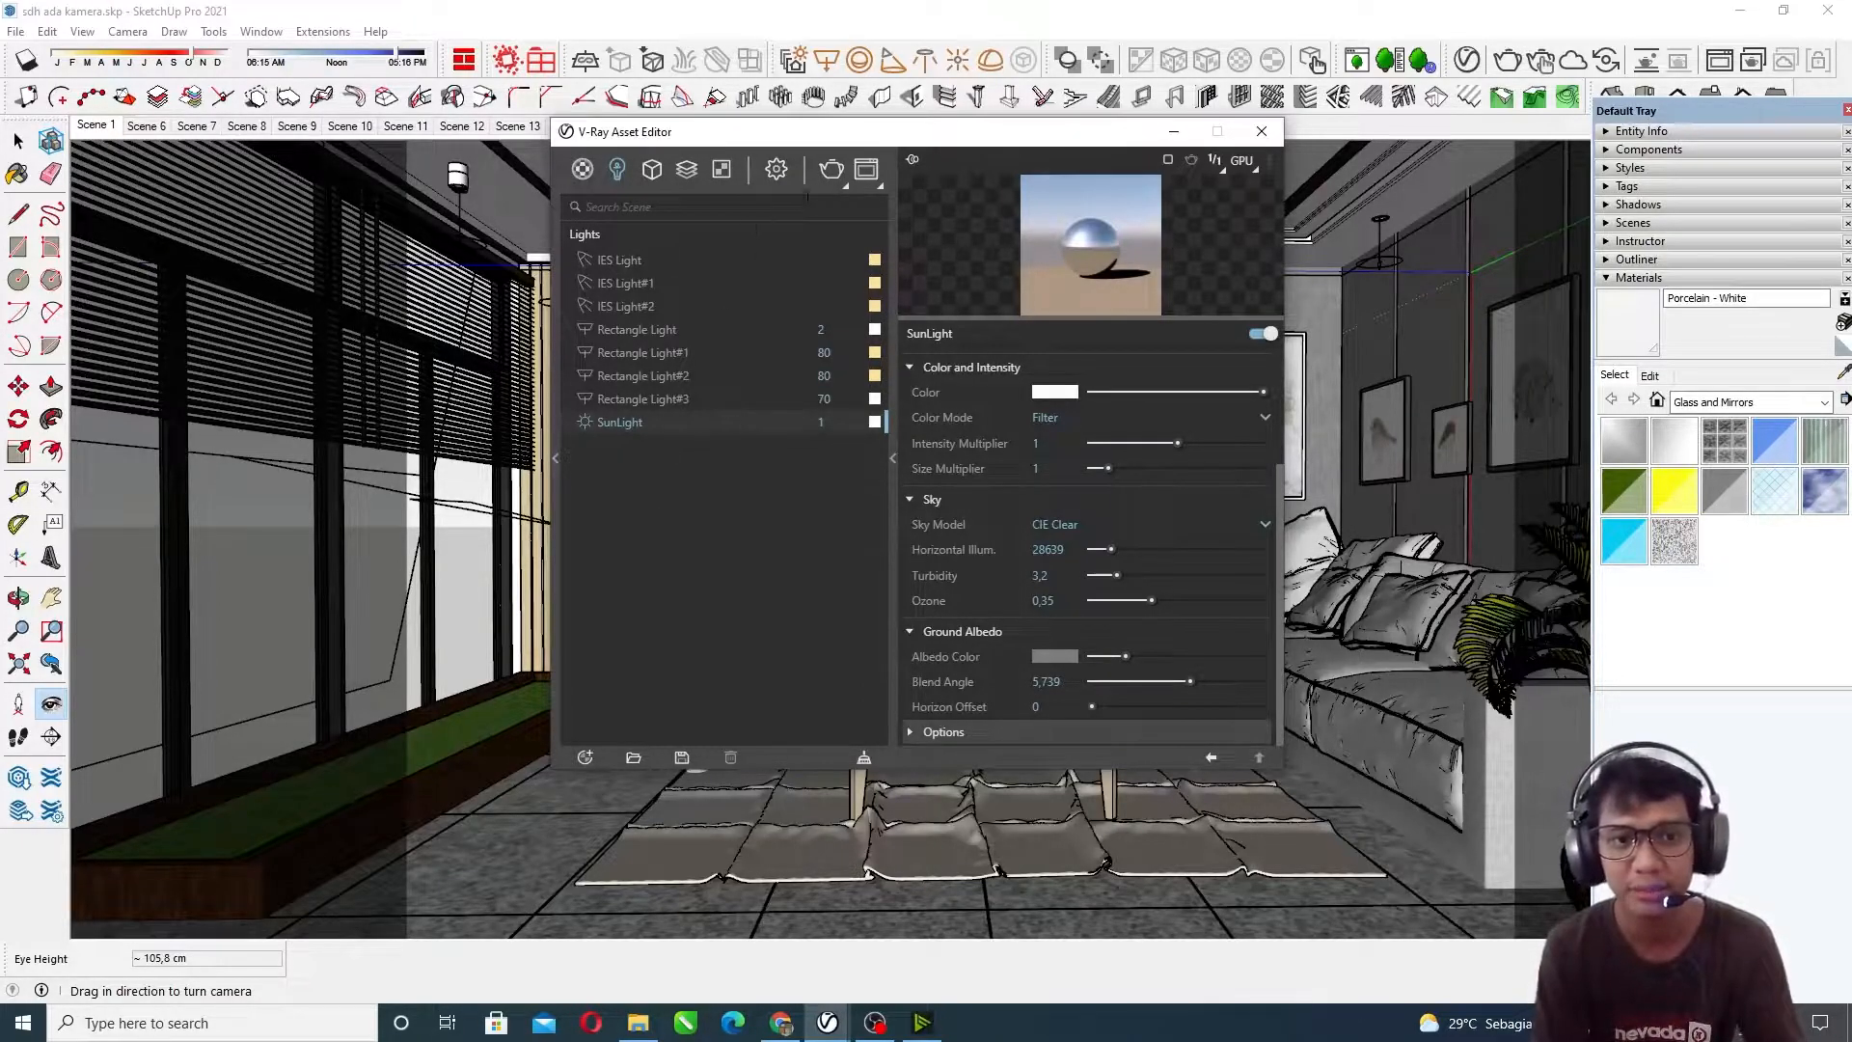
Step: Open the V-Ray render settings and expand Camera, Depth of Field, Effects and Render Output to review their options
click(777, 171)
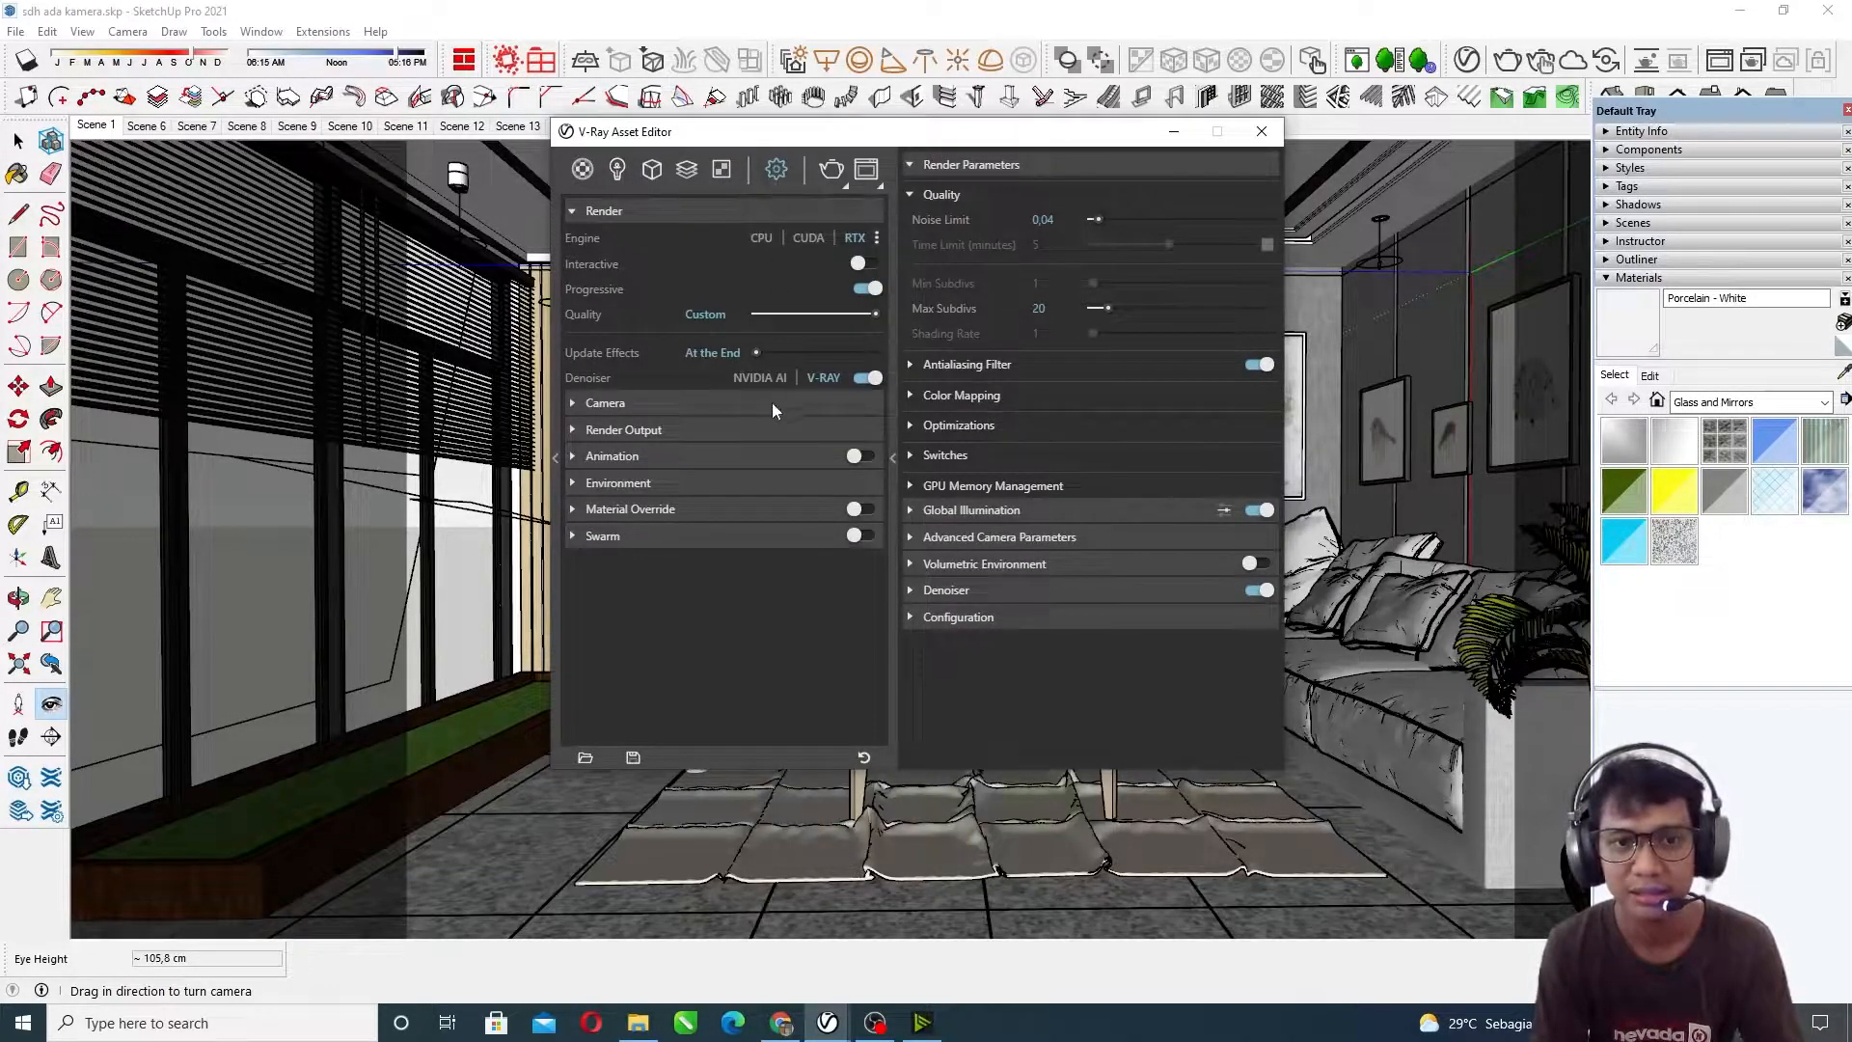
click(593, 402)
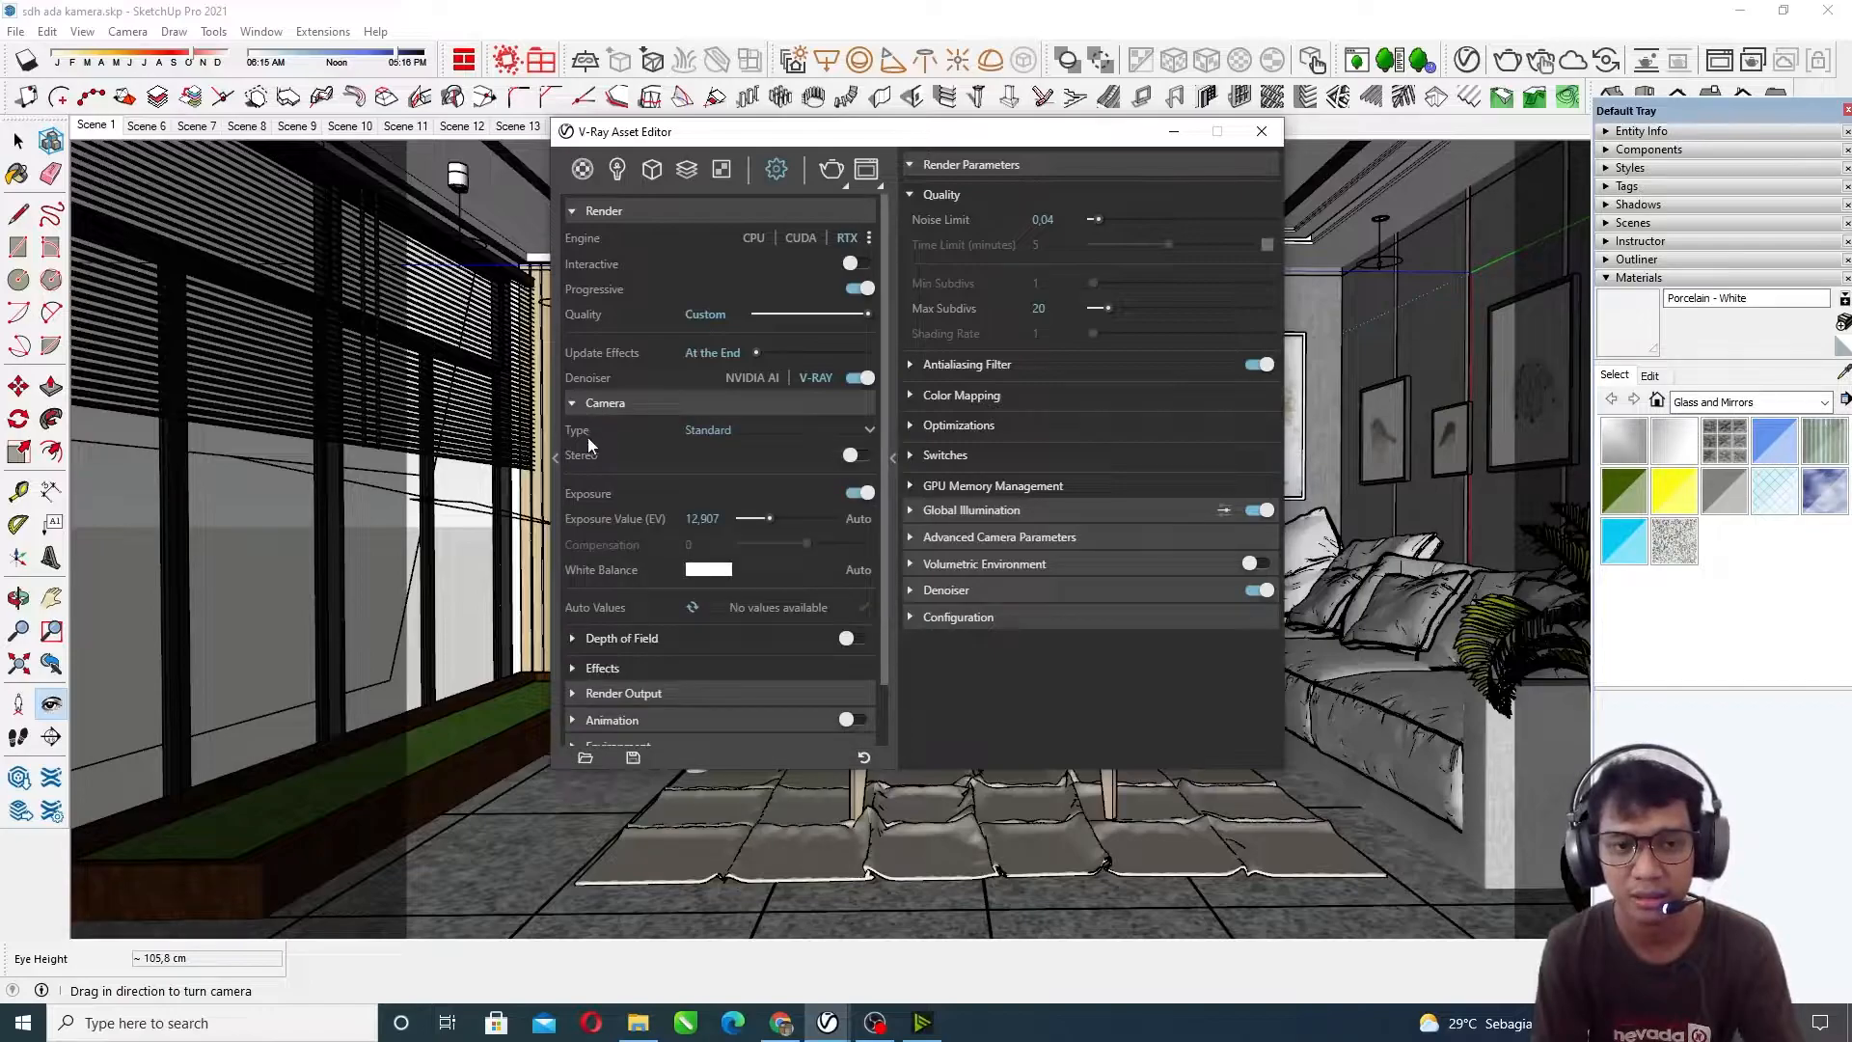
click(571, 636)
scroll(775, 363, down, 3)
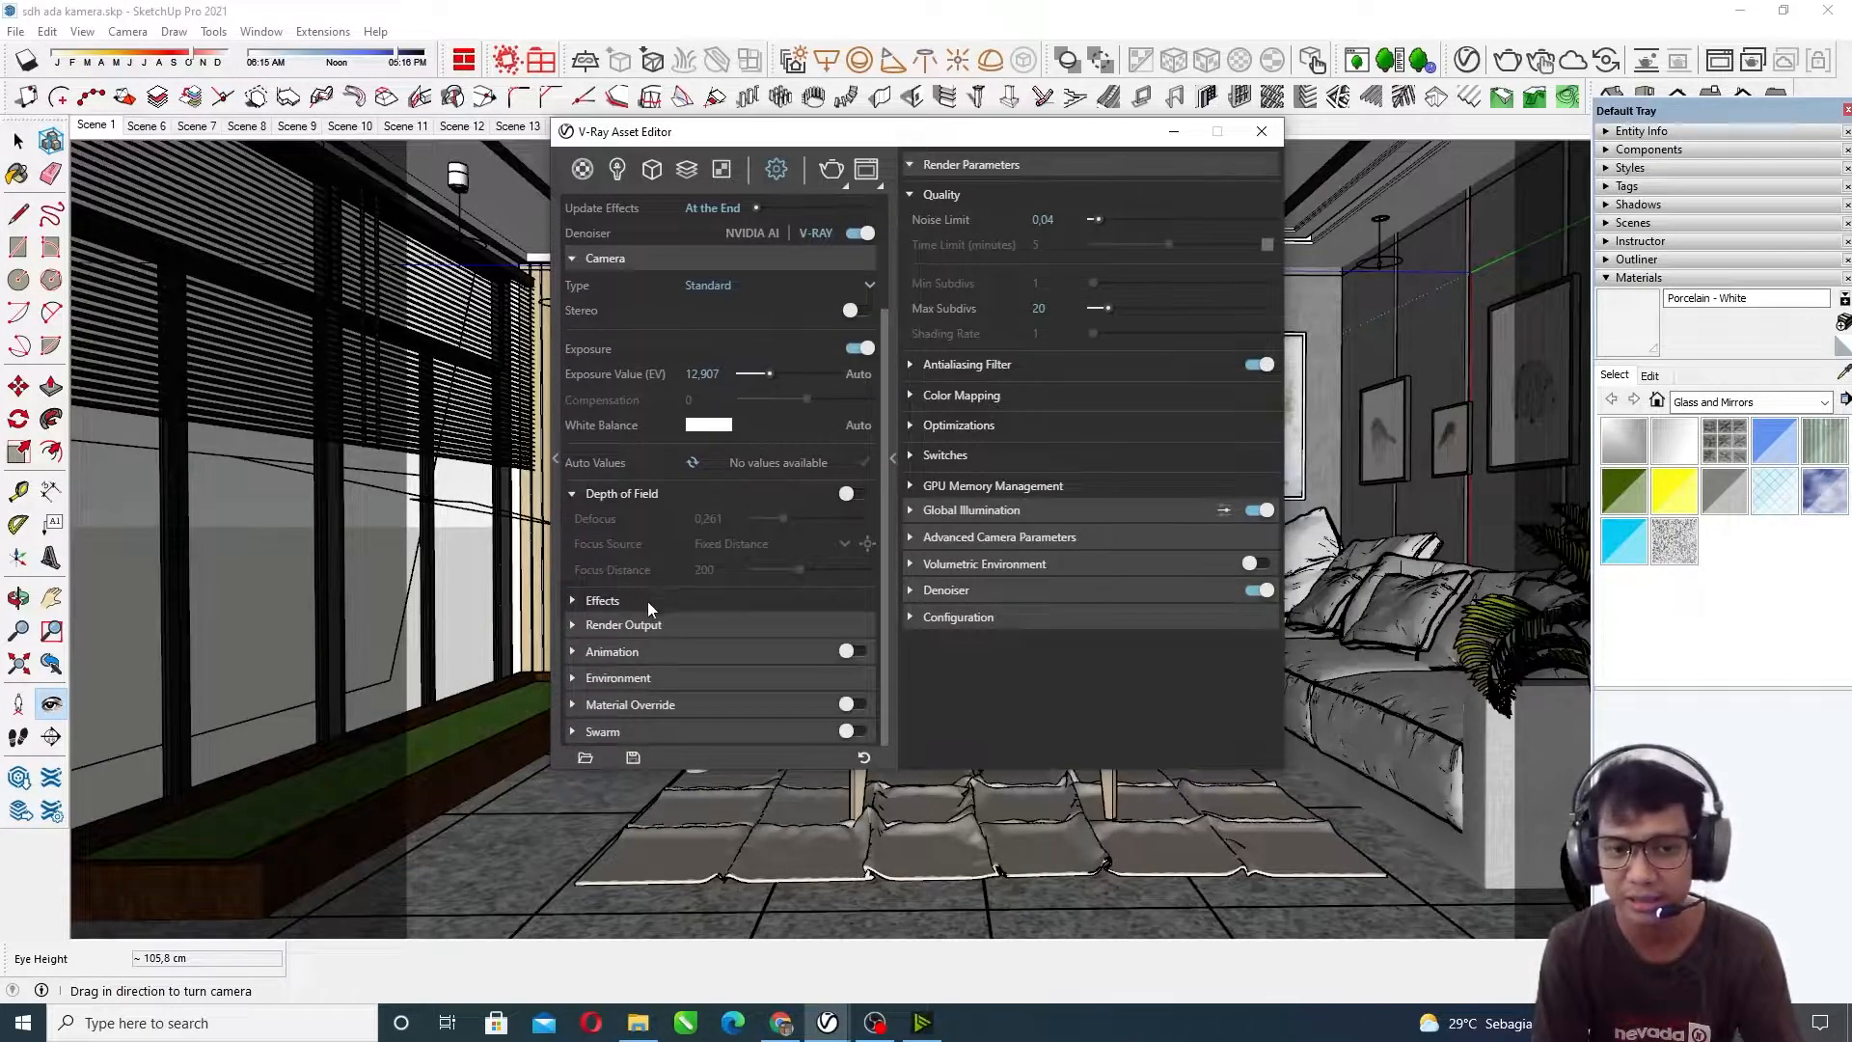
click(576, 629)
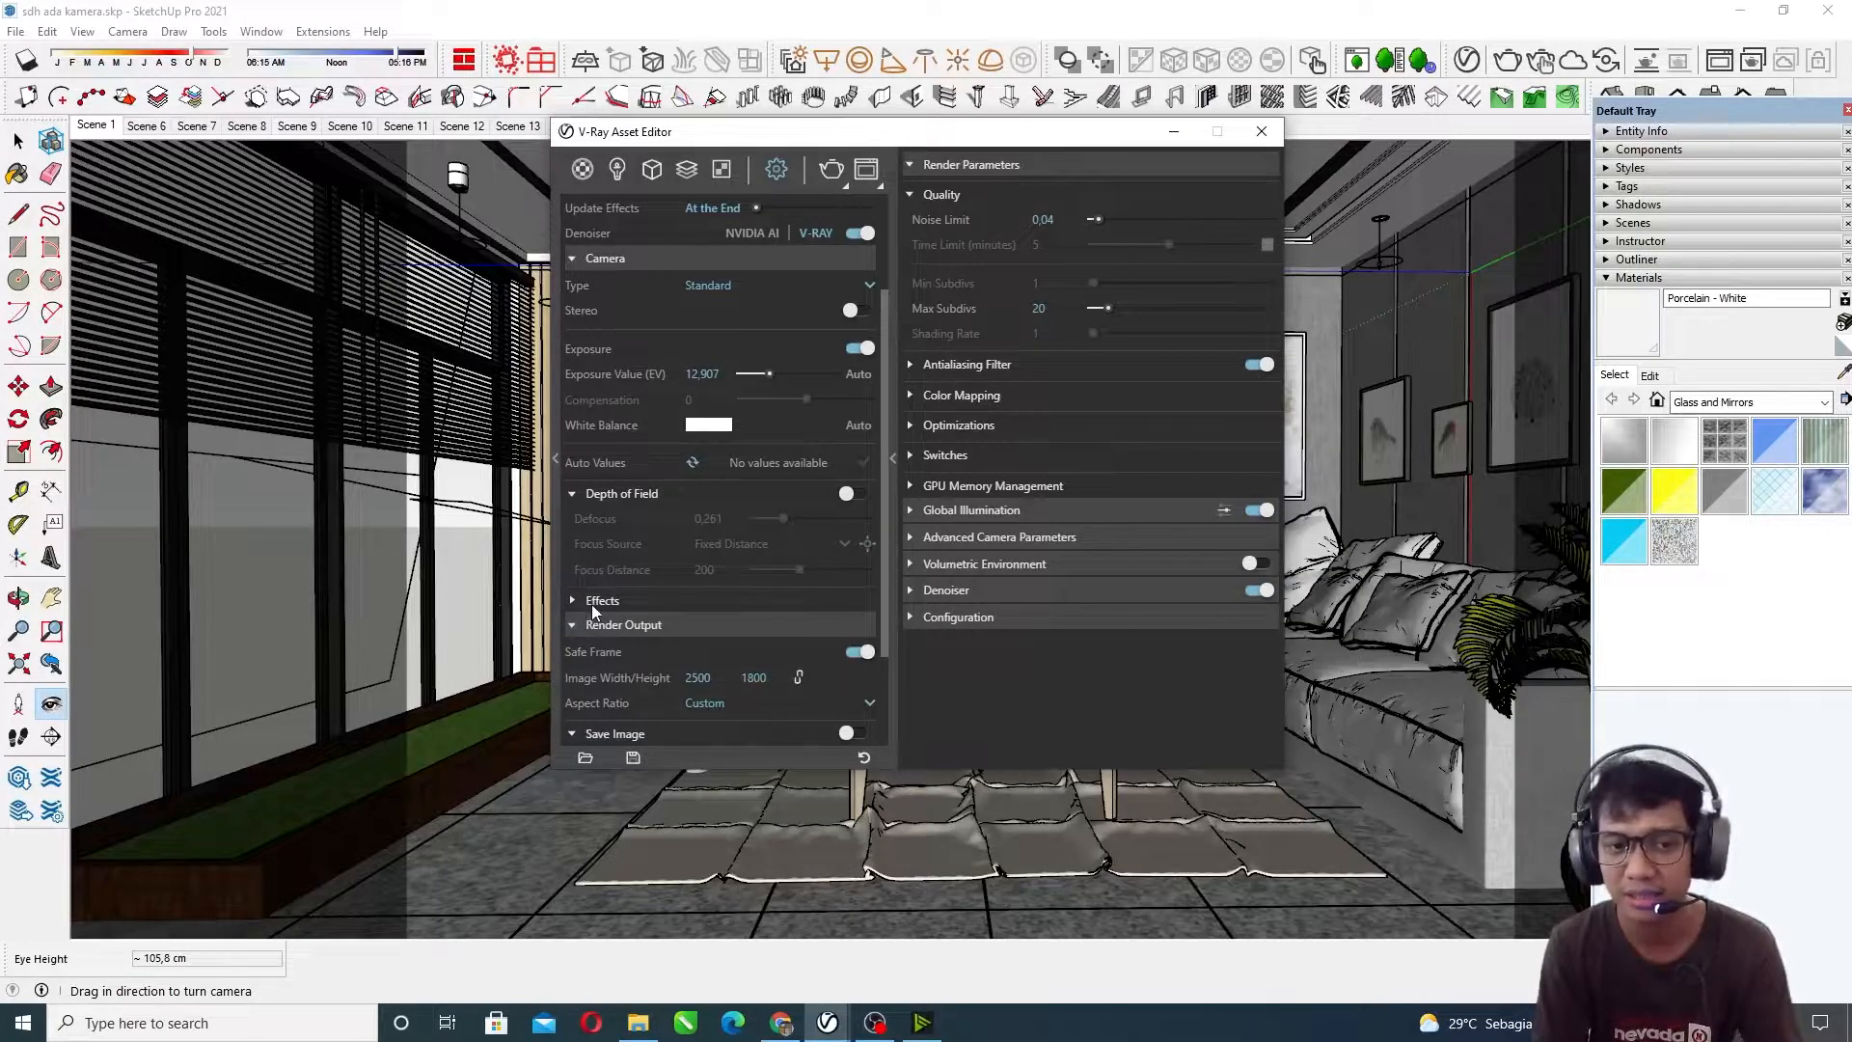
click(595, 603)
scroll(767, 608, down, 2)
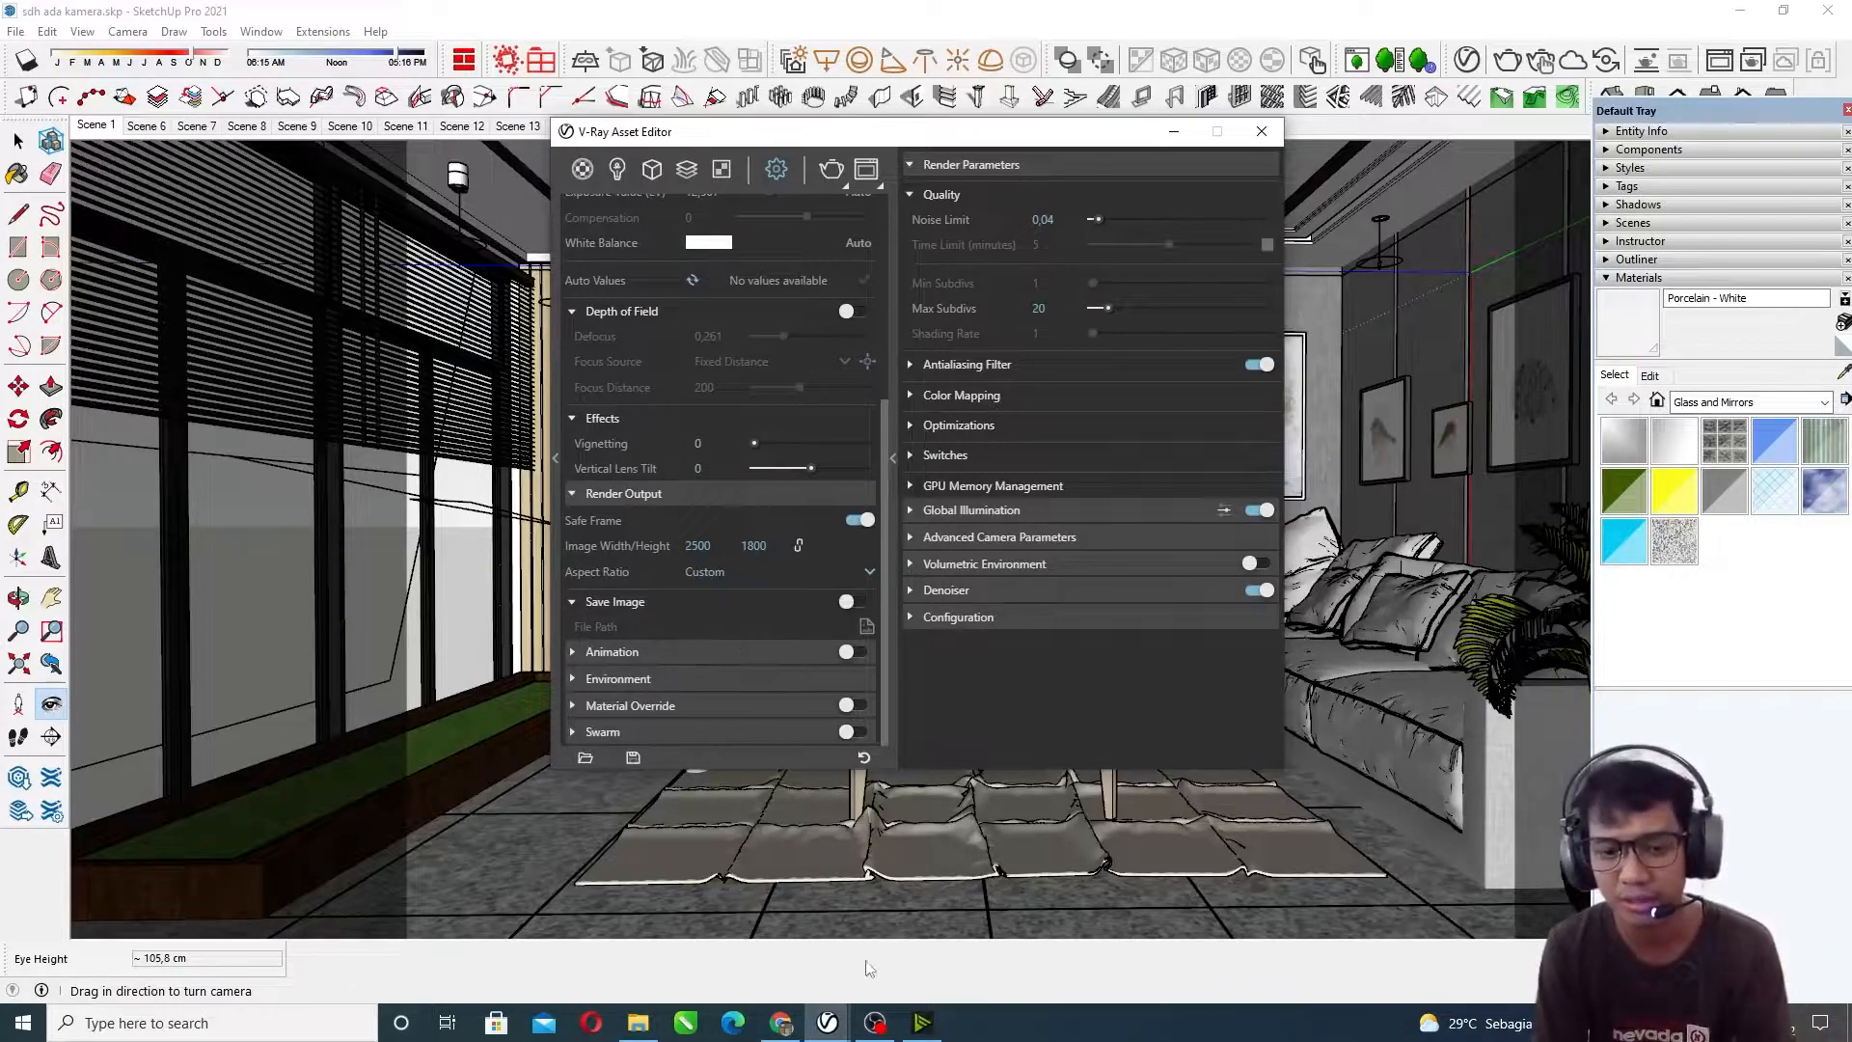
click(875, 1024)
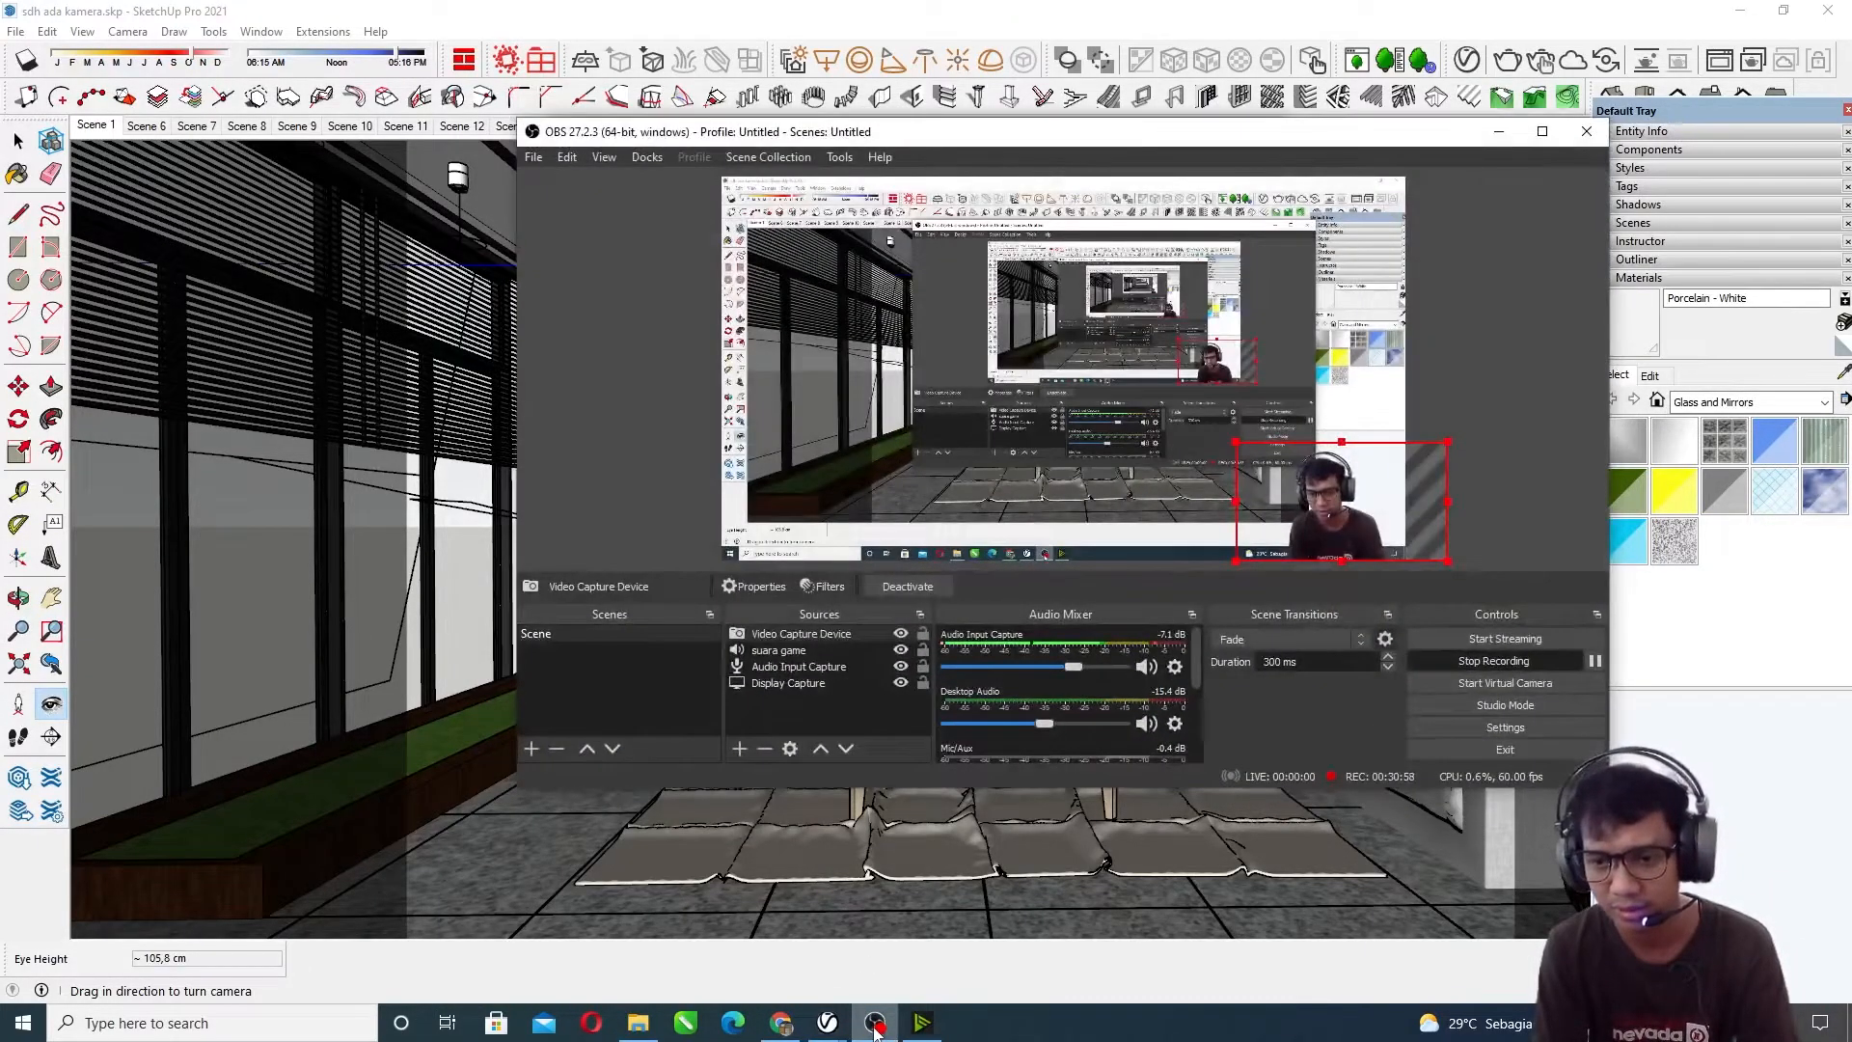
click(875, 1024)
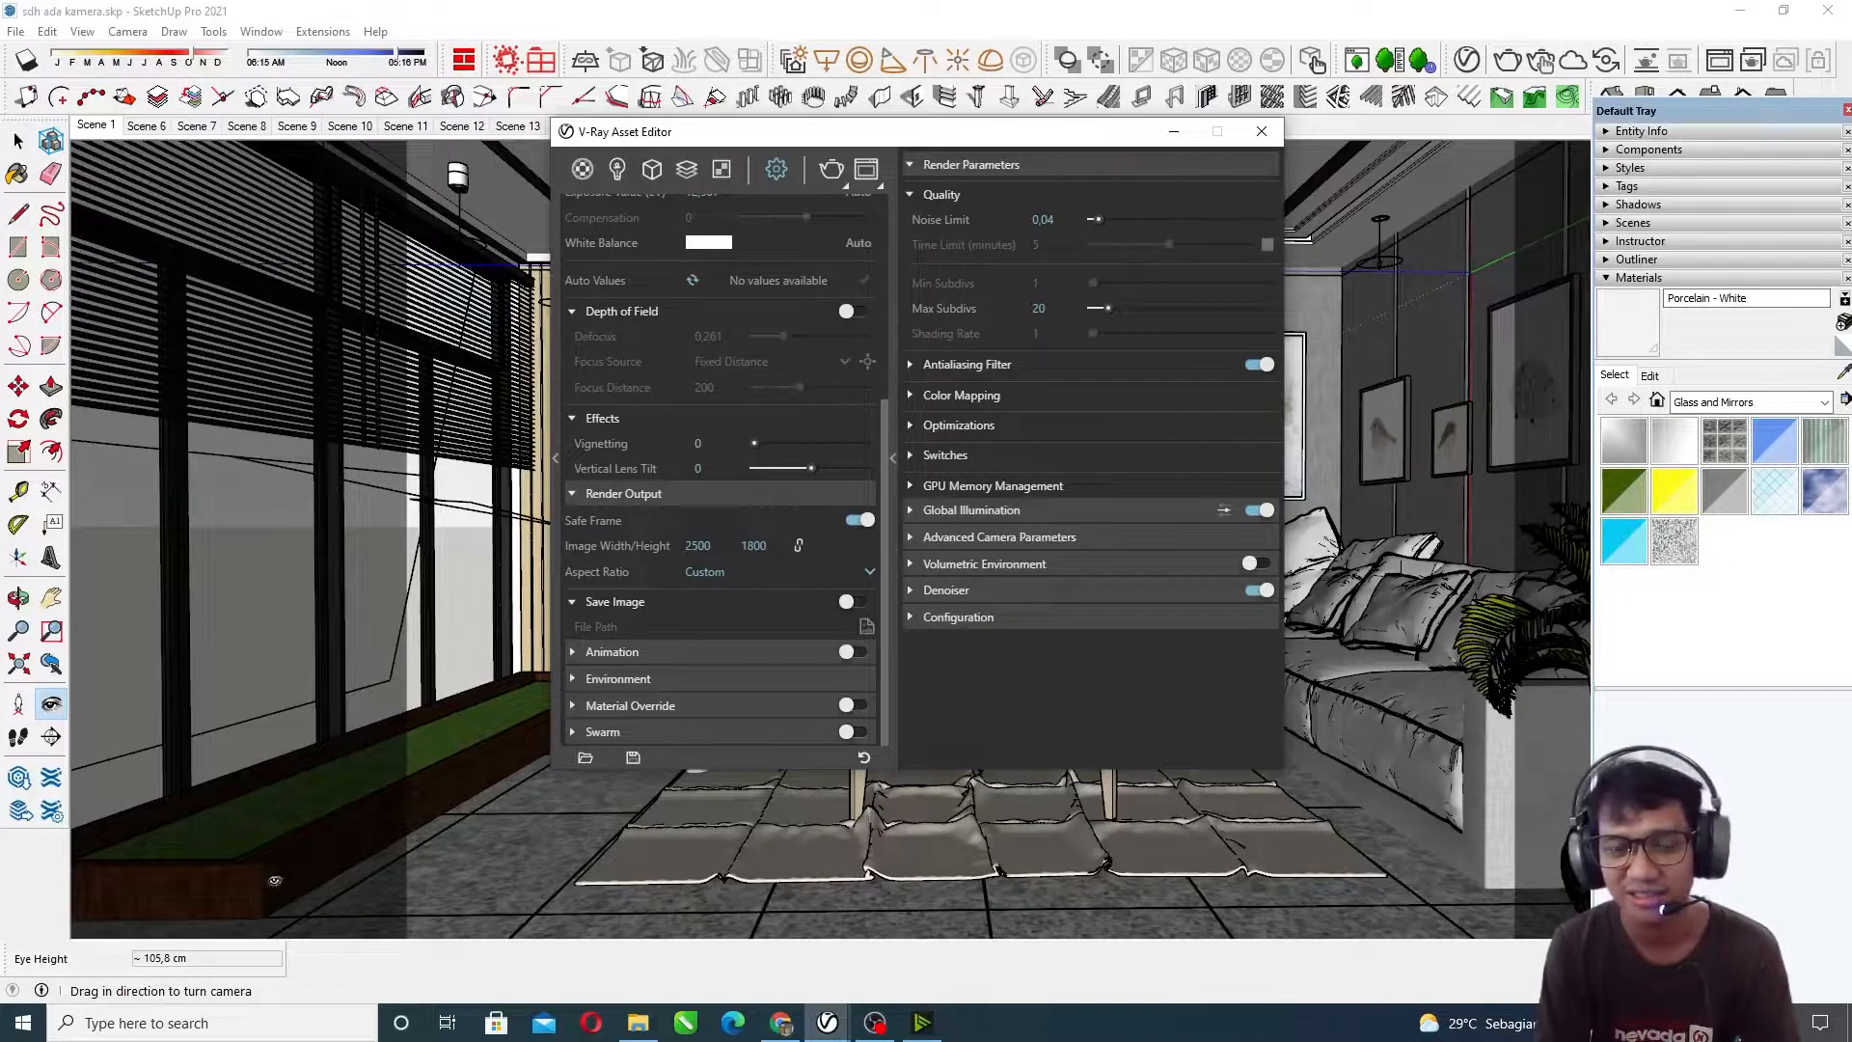
Step: Expand the Animation, Environment and Material Override sections of the render settings and review their options
drag(871, 135, 868, 71)
click(612, 589)
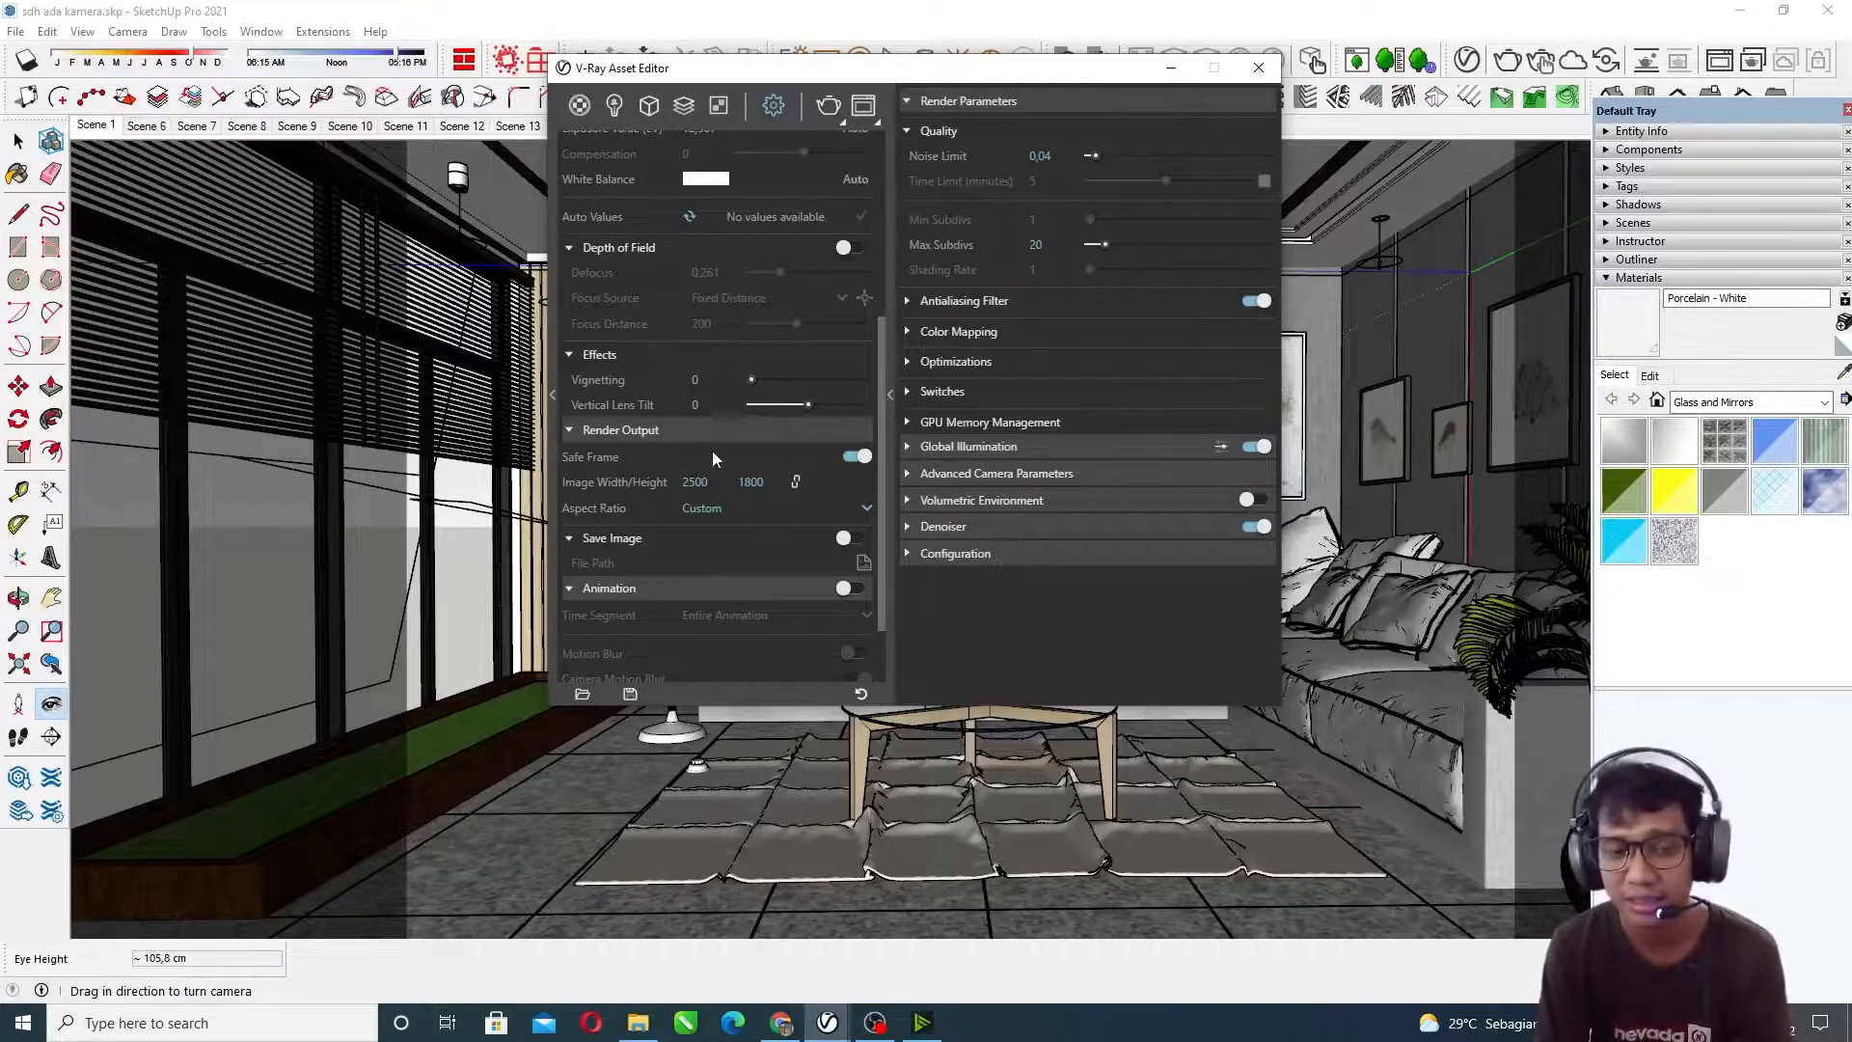
scroll(700, 502, down, 2)
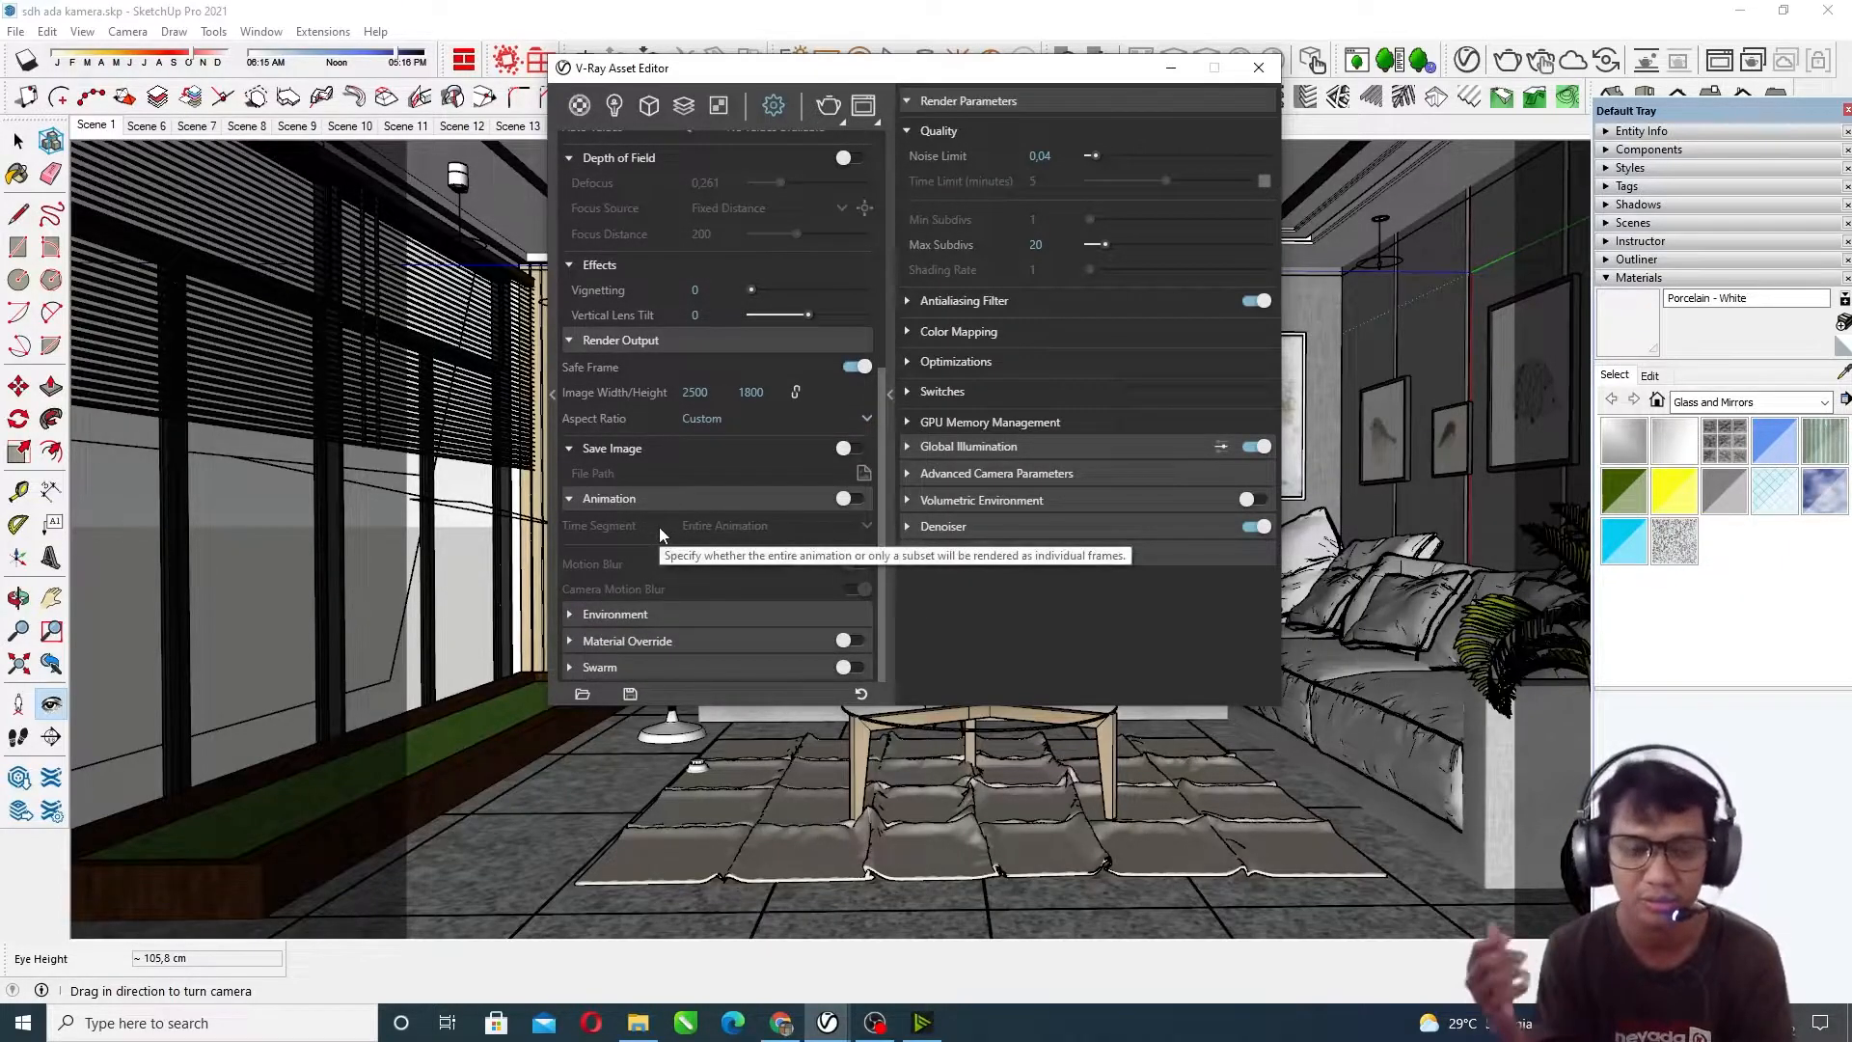
click(614, 615)
scroll(720, 508, down, 3)
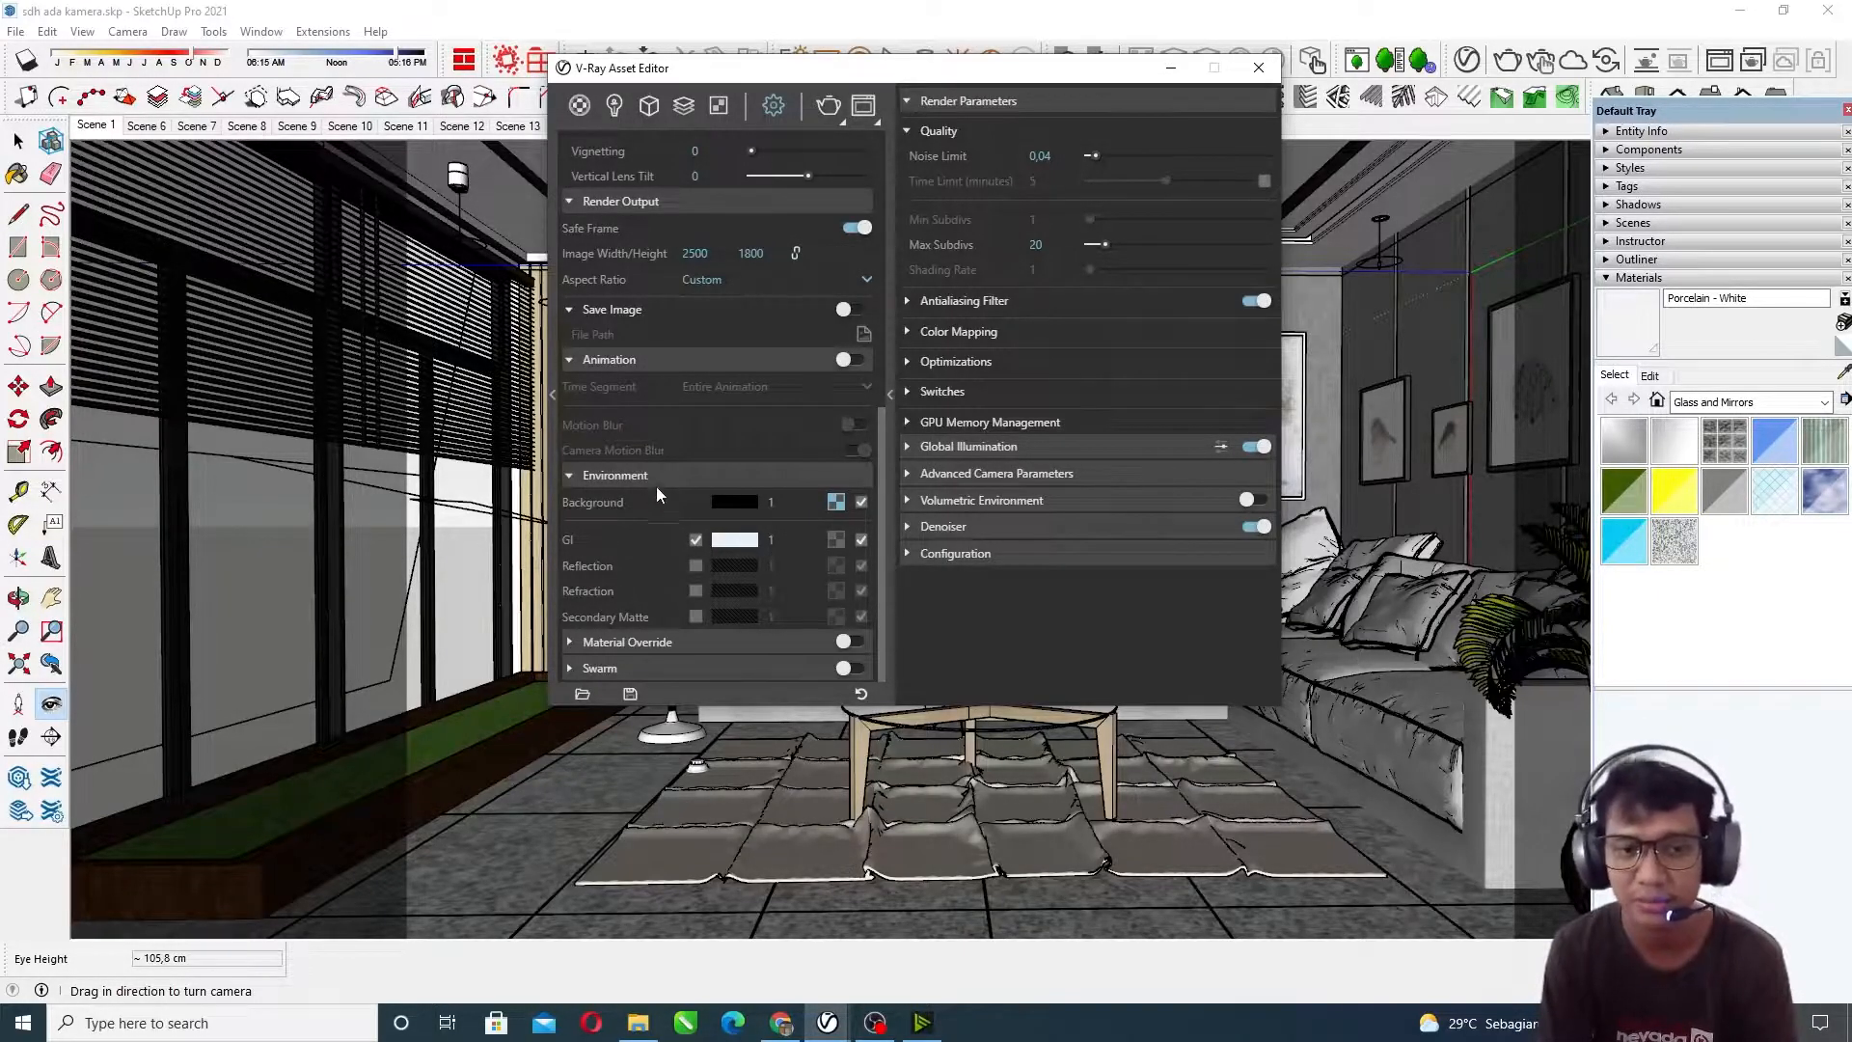
click(627, 643)
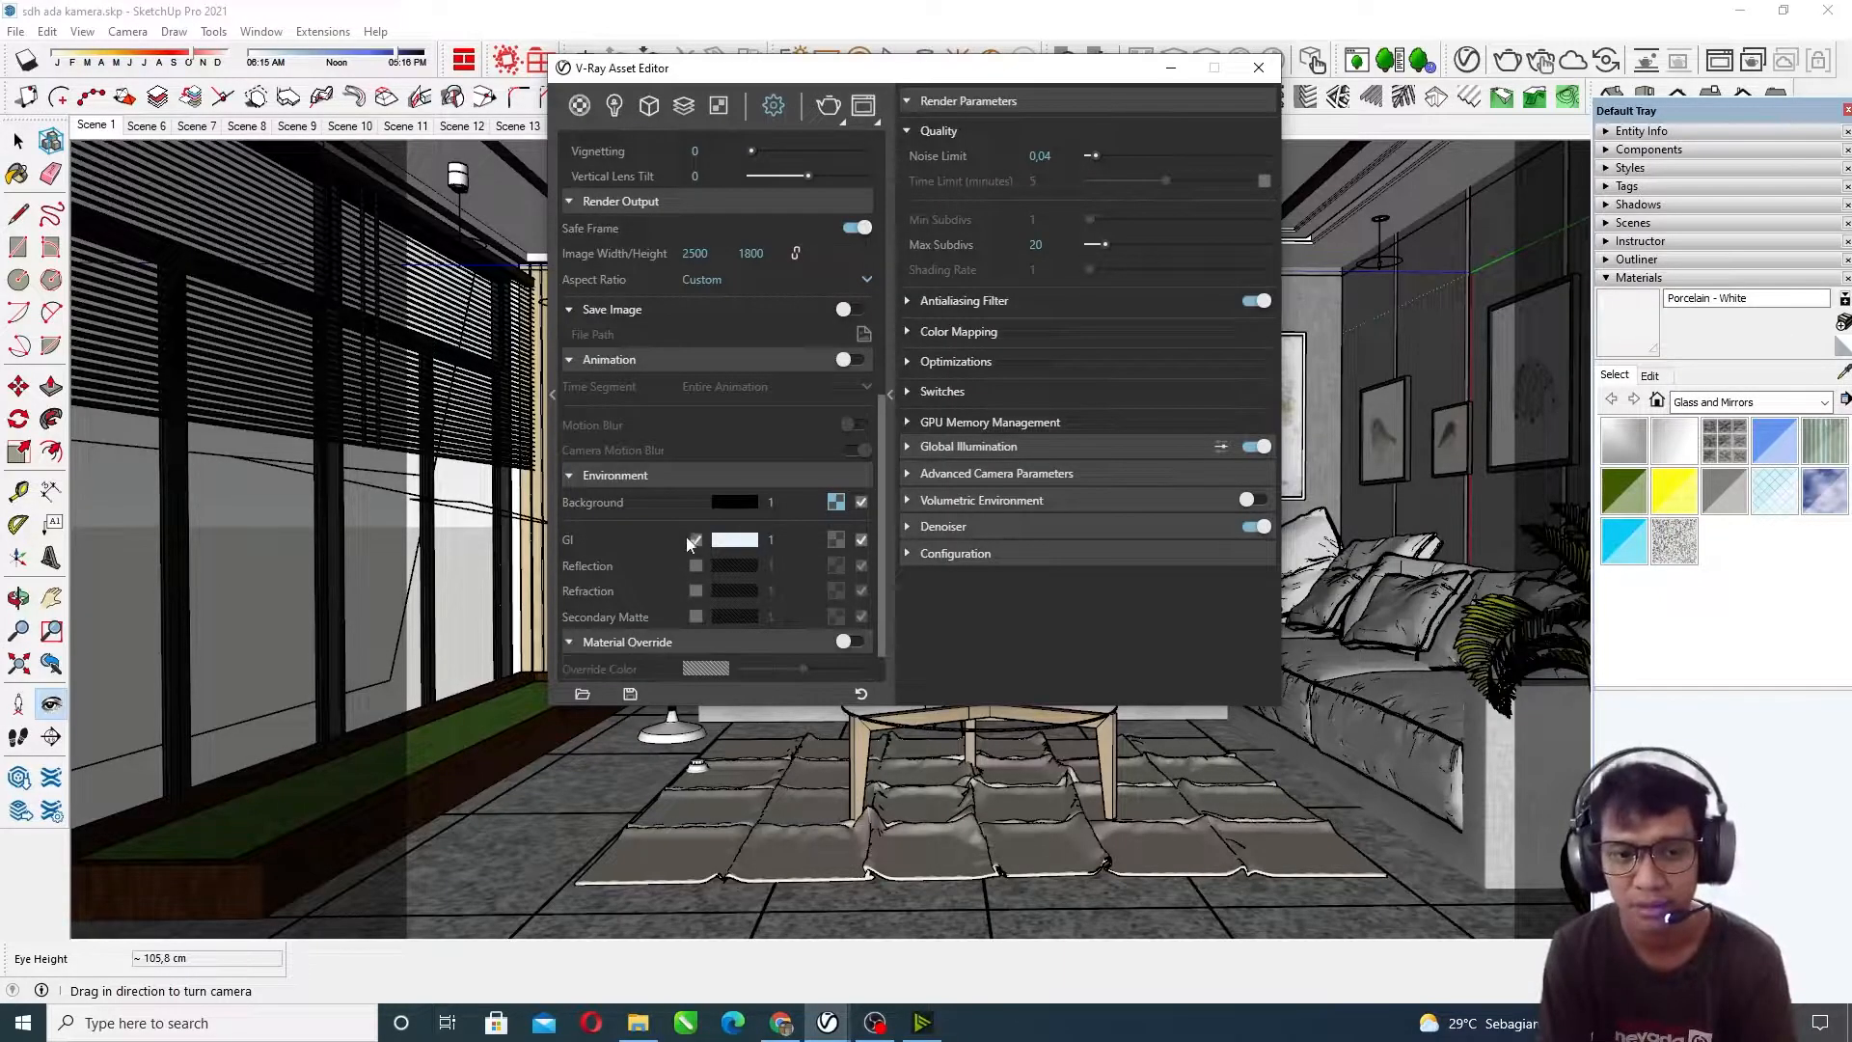
scroll(685, 532, down, 1)
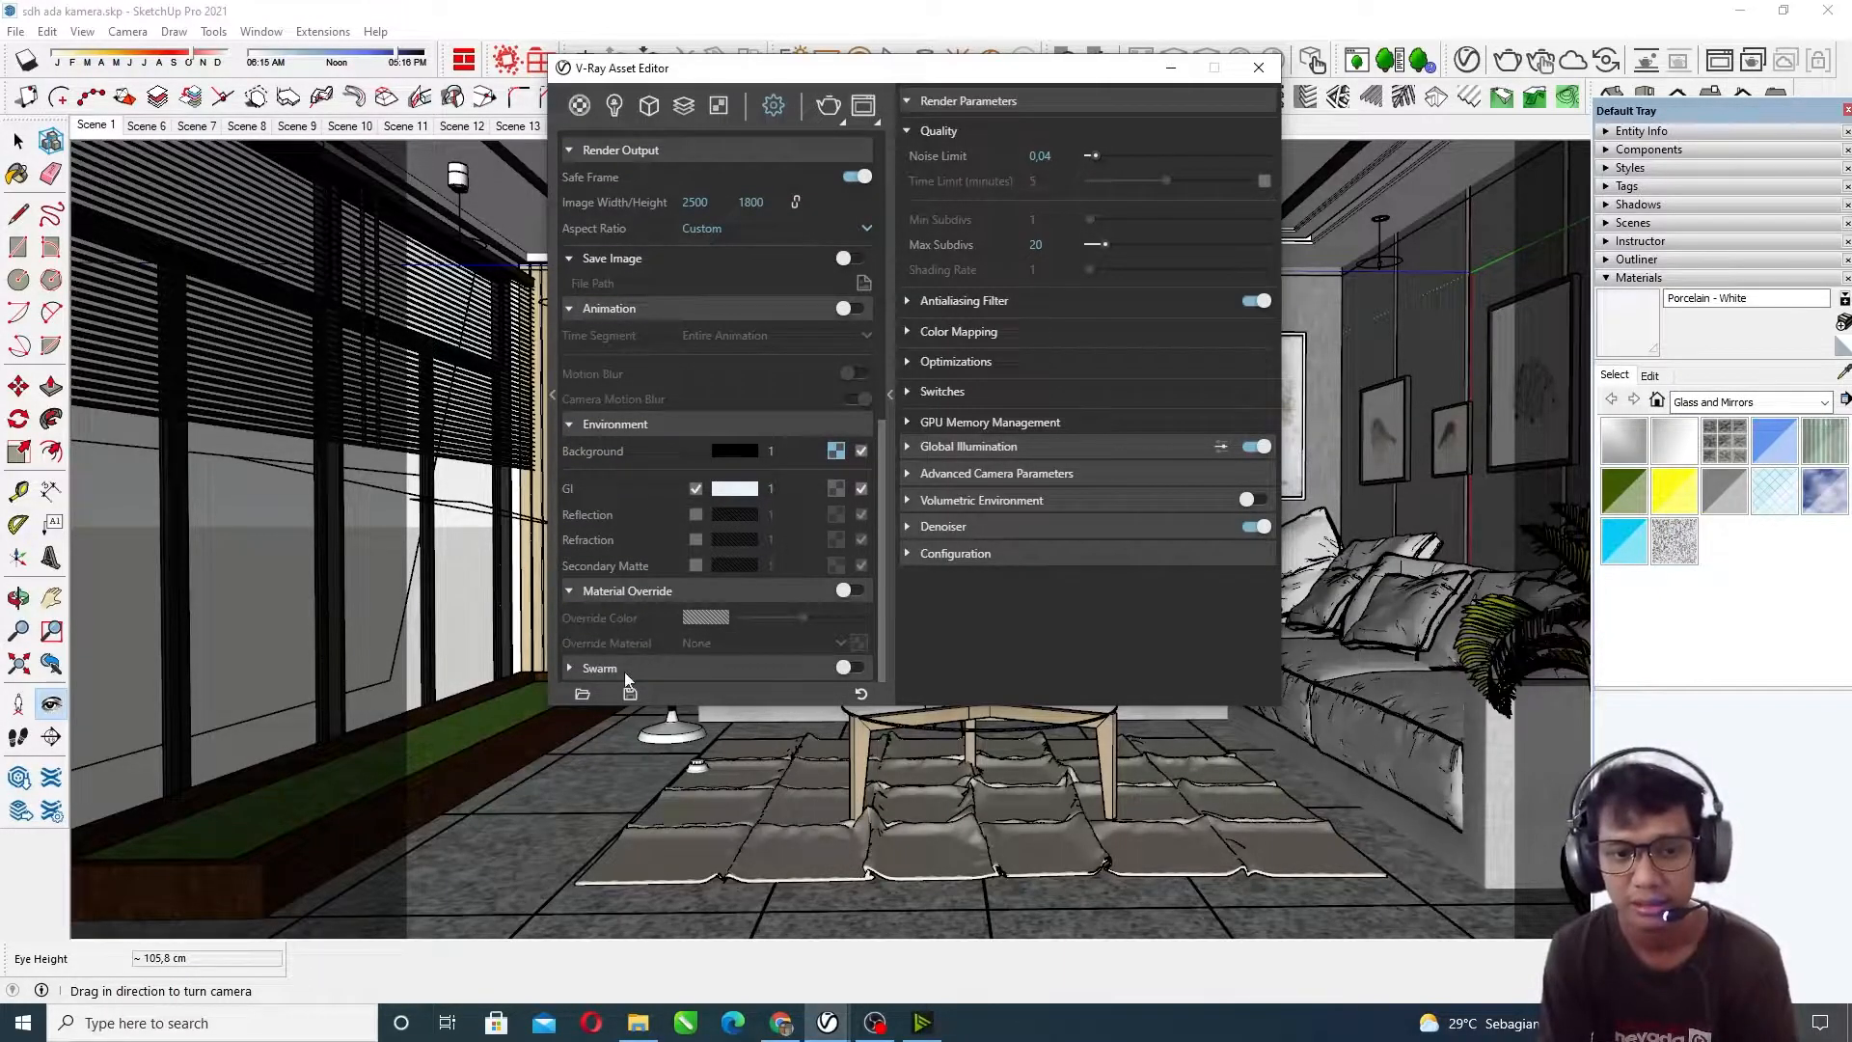
Step: Review the render settings again from the engine and camera exposure value down to environment and material override
scroll(709, 421, up, 10)
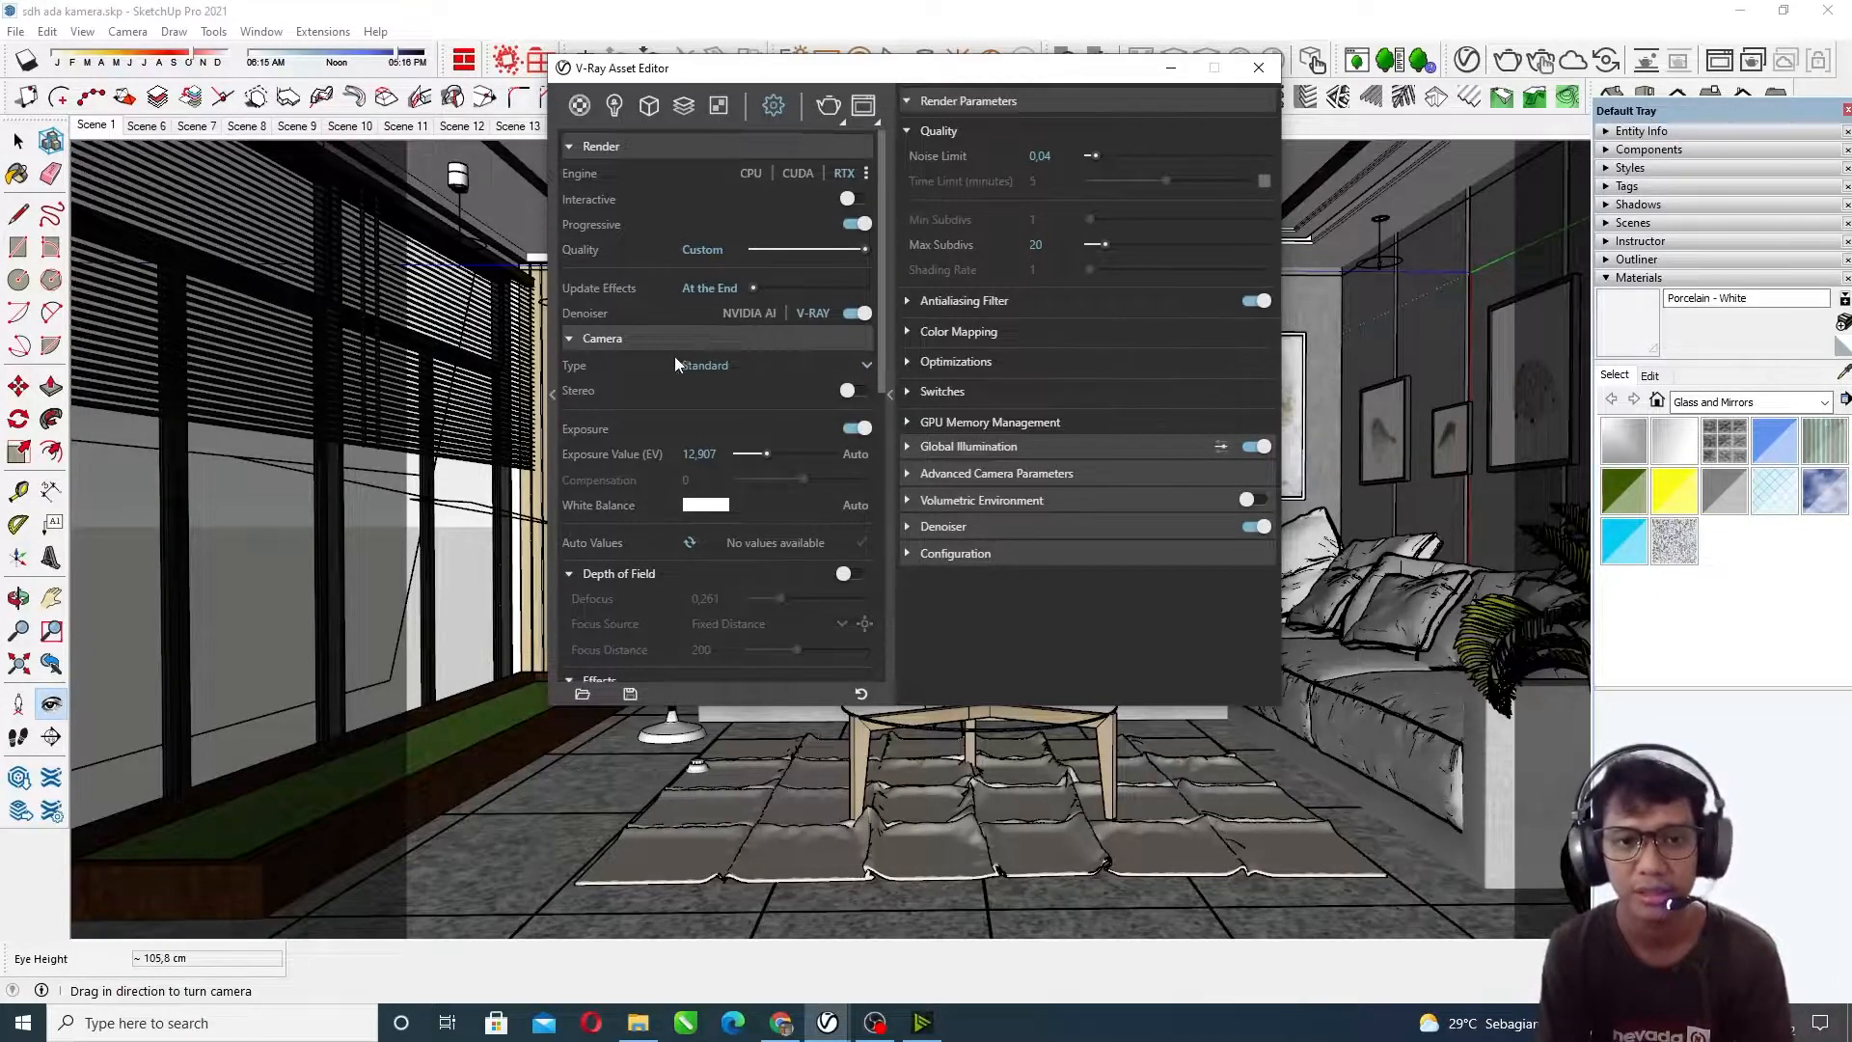
scroll(675, 363, down, 2)
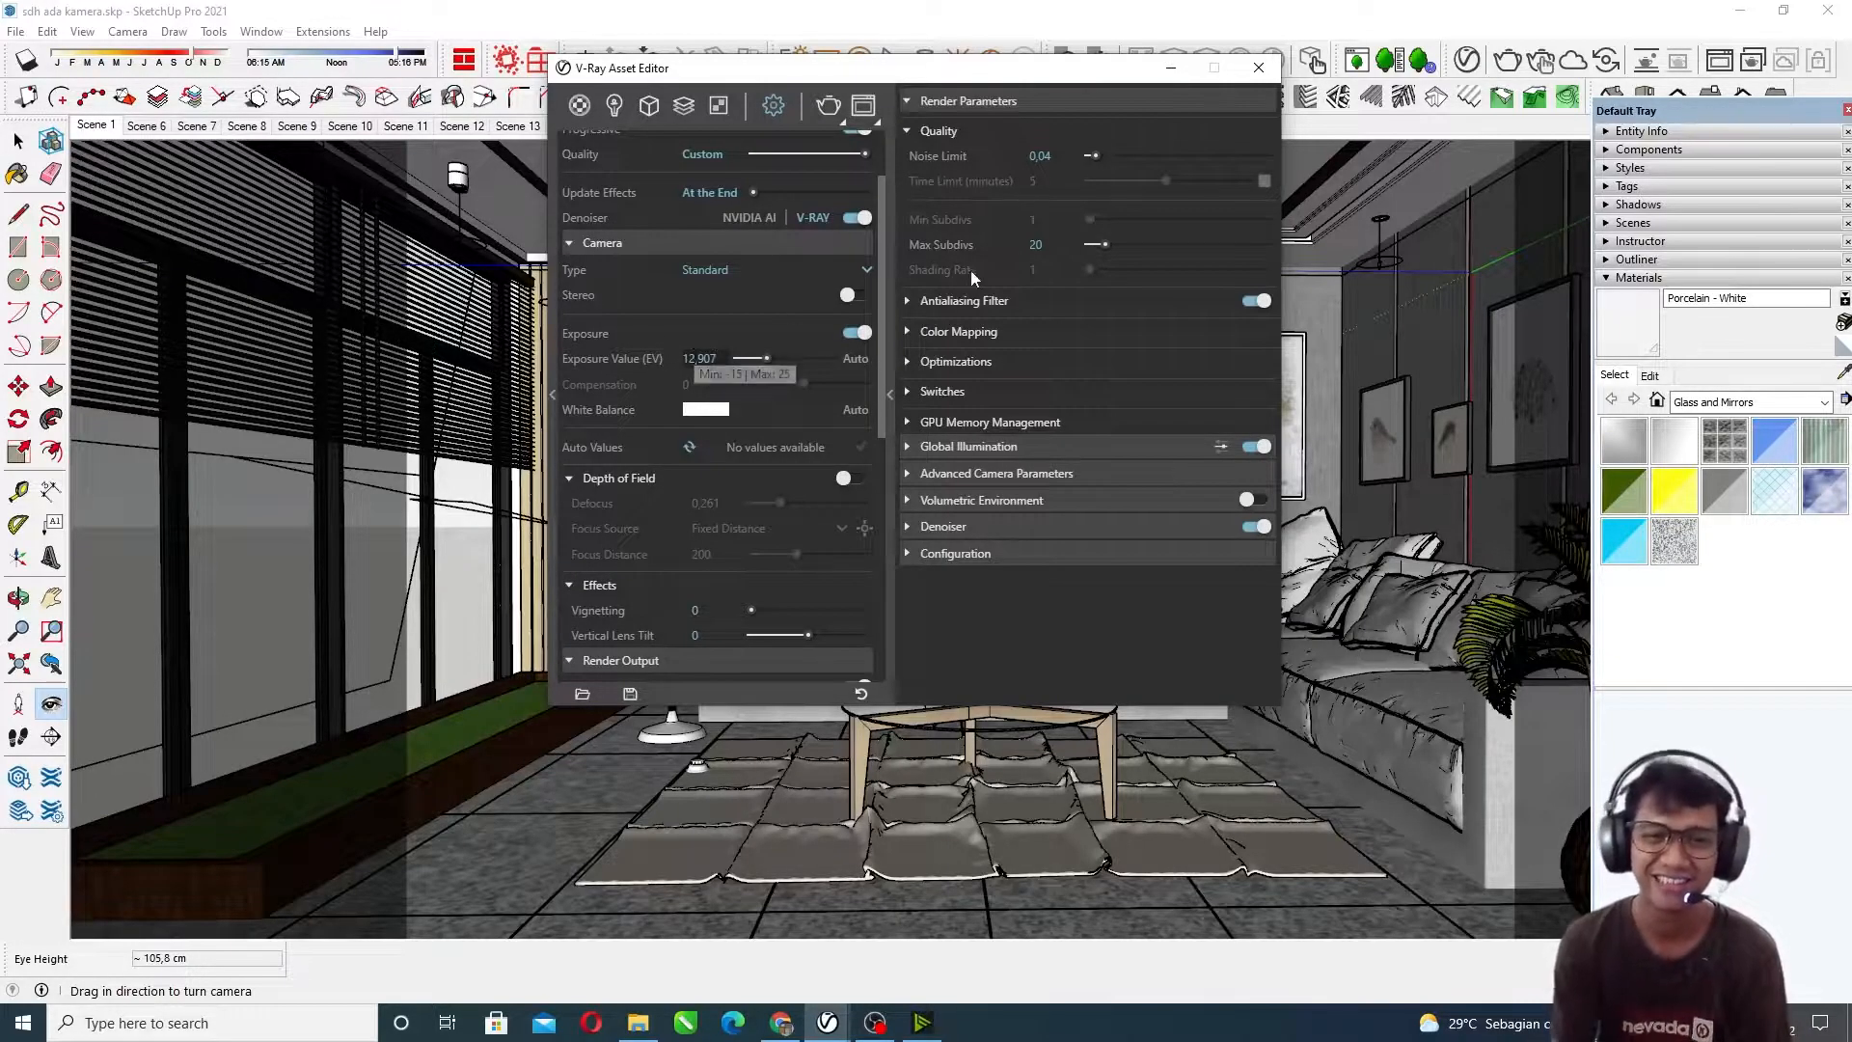
scroll(680, 408, down, 8)
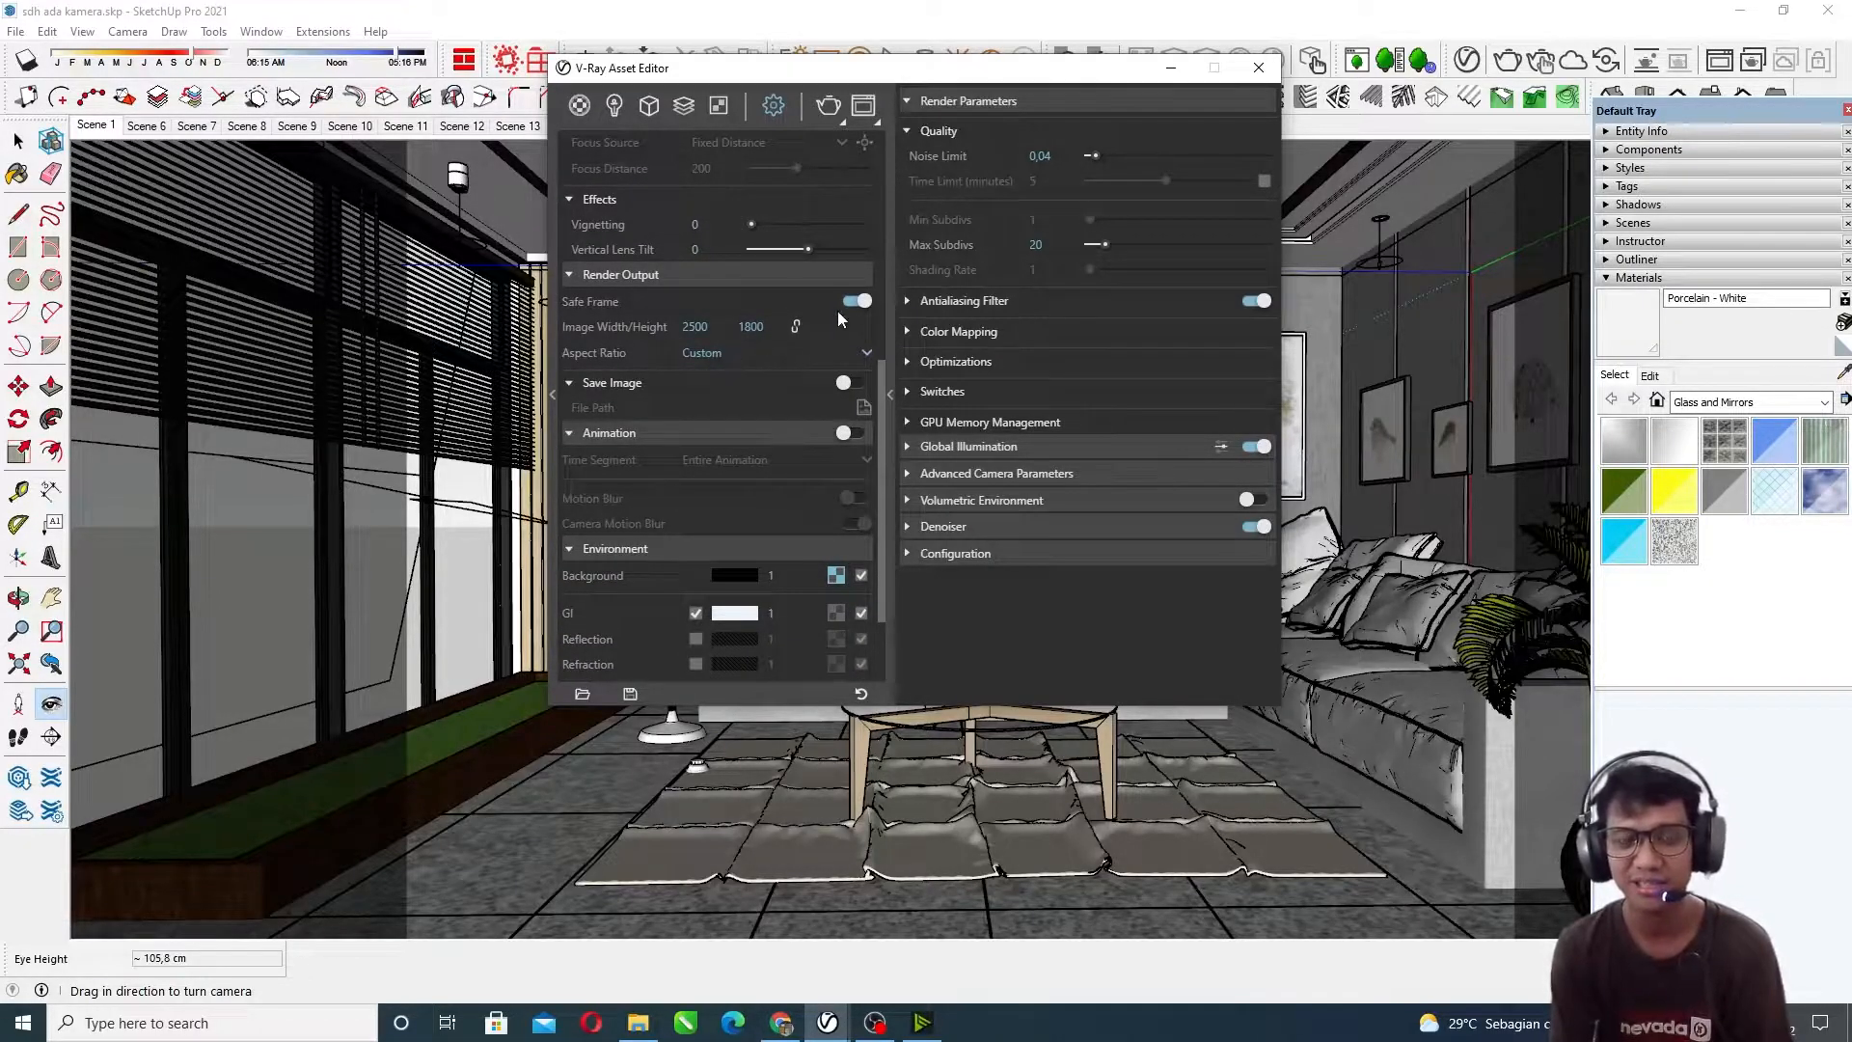
scroll(708, 391, down, 3)
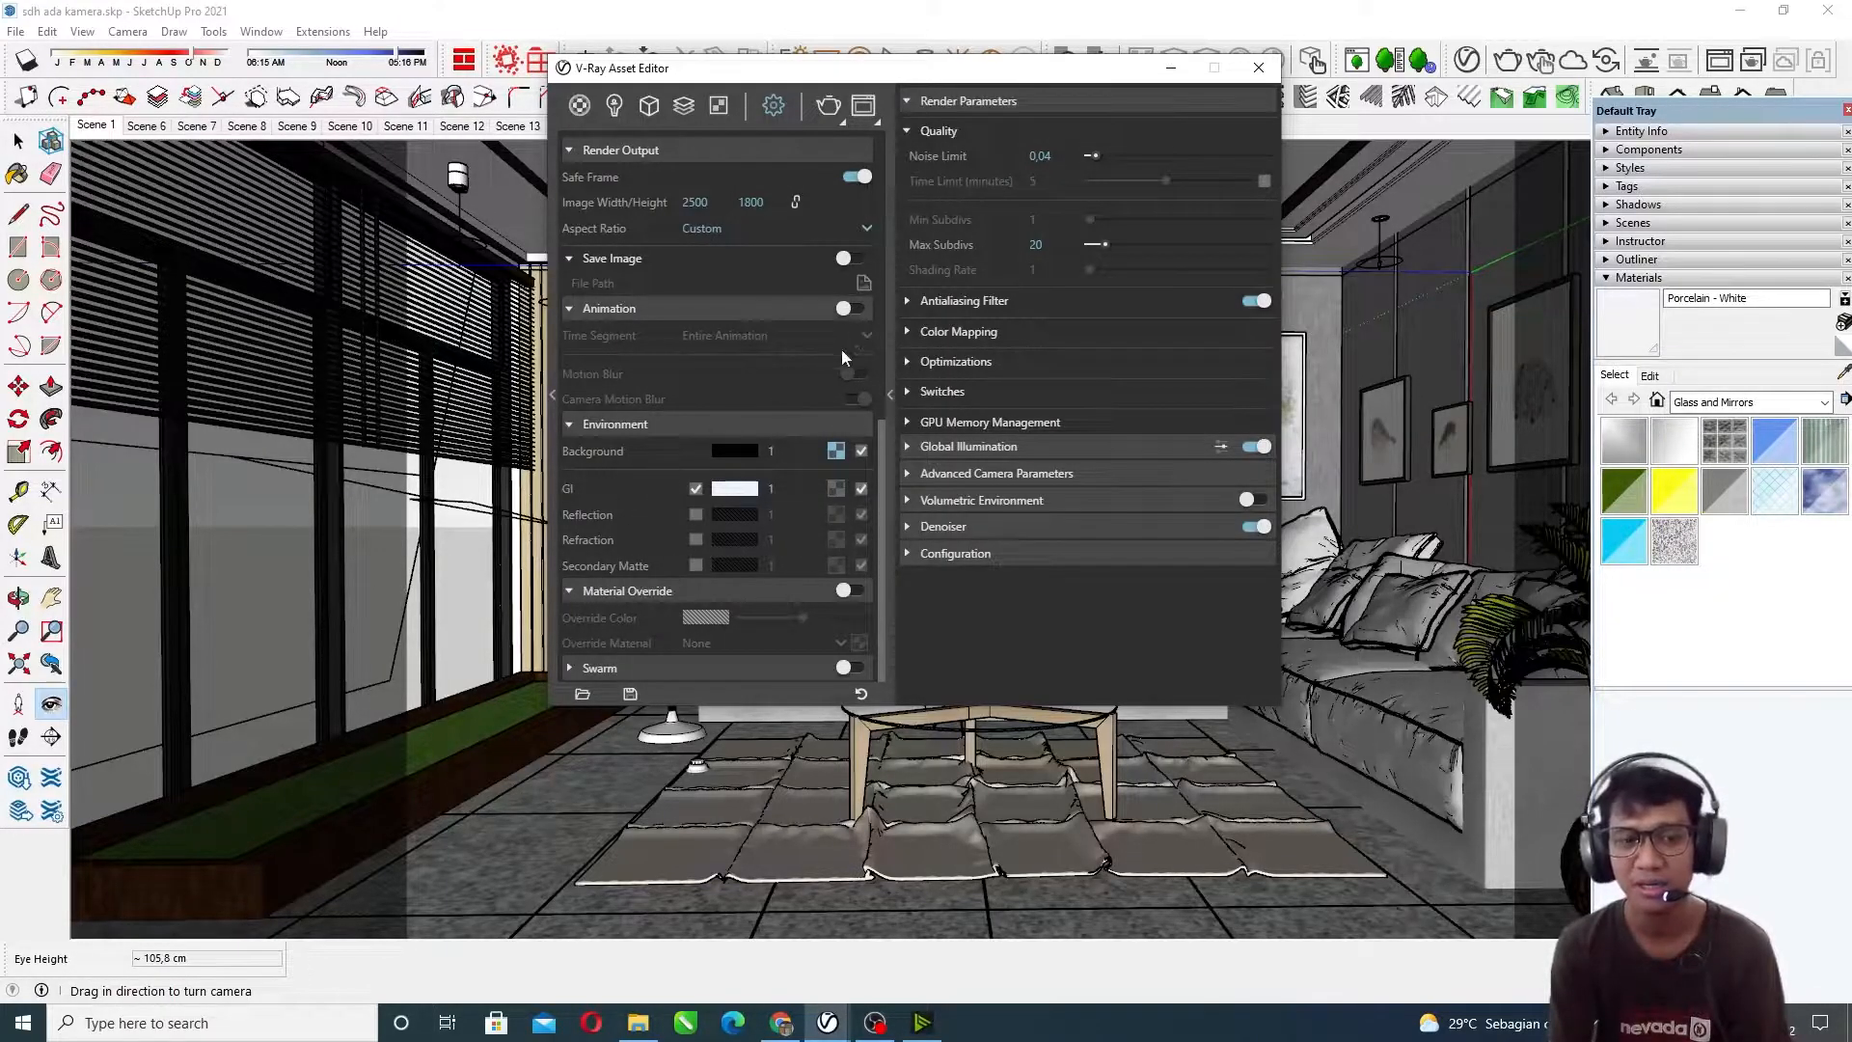
Step: Move the V-Ray Asset Editor aside, examine the building from outside, and restore the Scene 1 view
drag(1001, 77, 1522, 118)
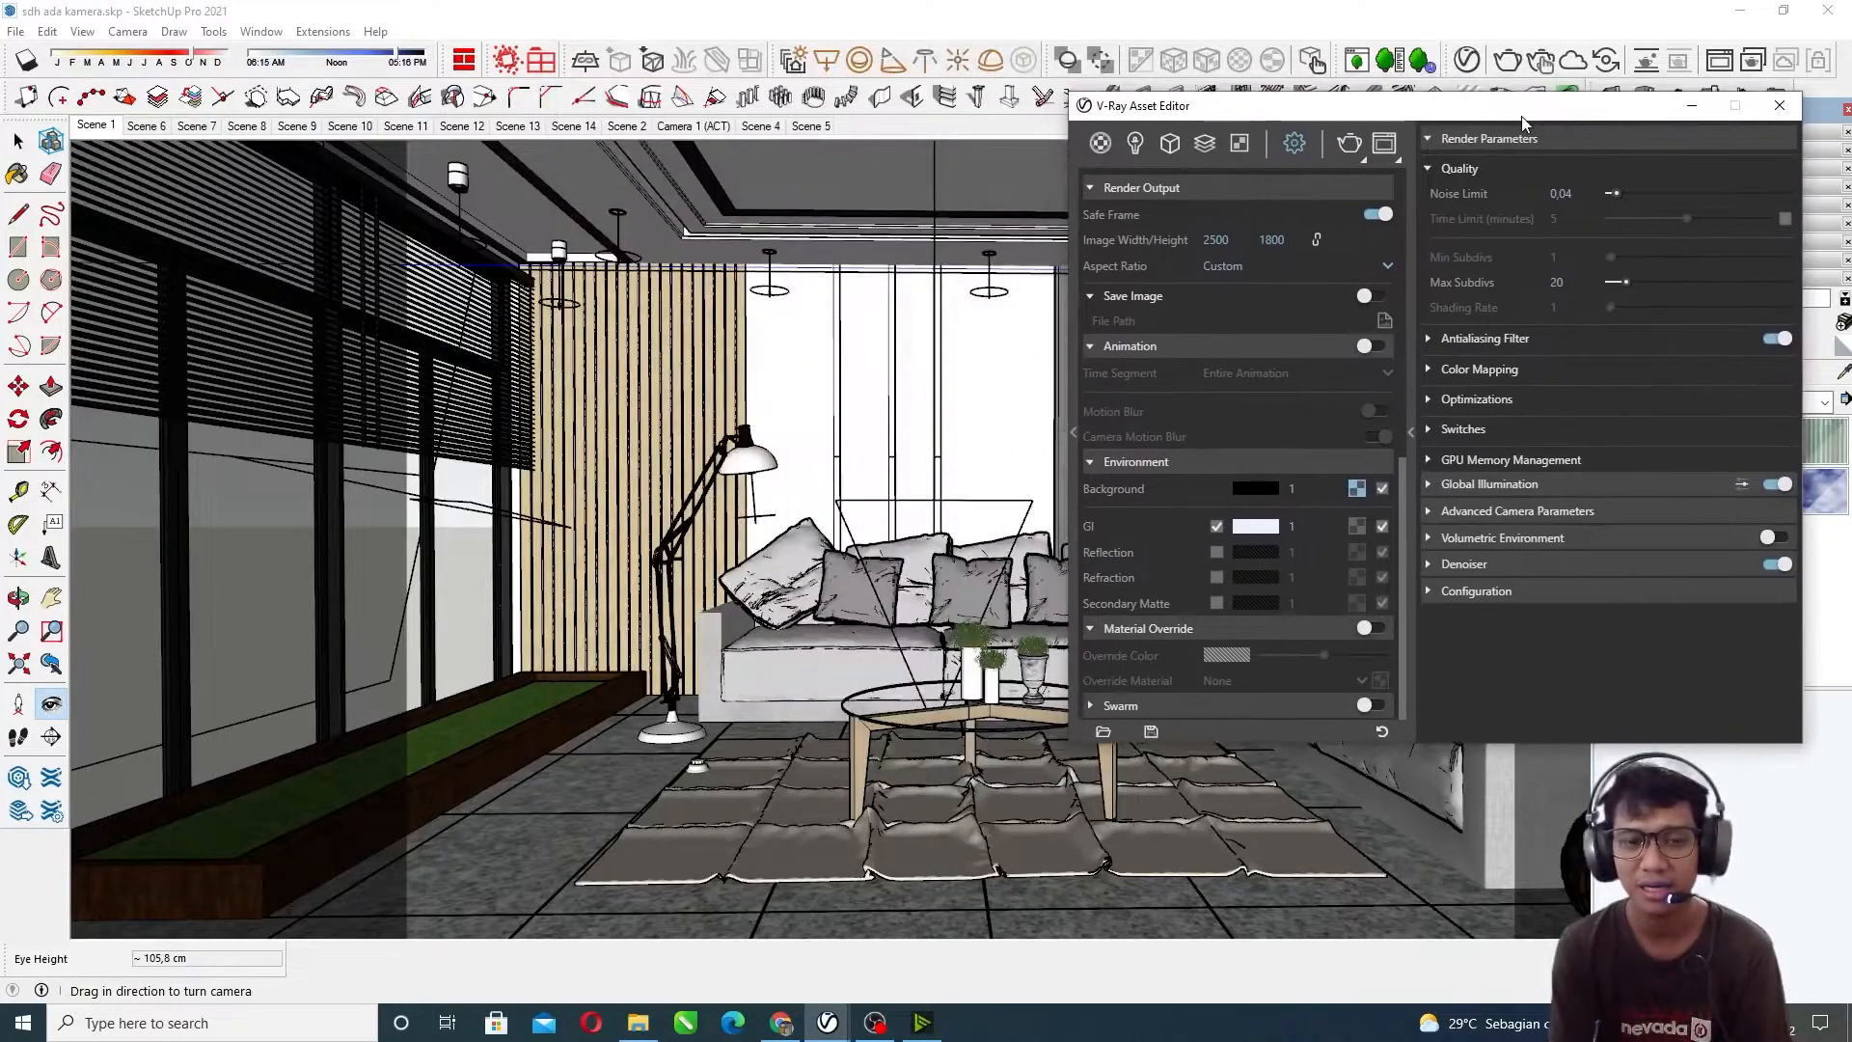
mouse_move(581, 570)
middle_down()
mouse_move(706, 570)
mouse_move(713, 741)
mouse_move(669, 771)
middle_up()
scroll(706, 570, down, 3)
scroll(706, 570, down, 6)
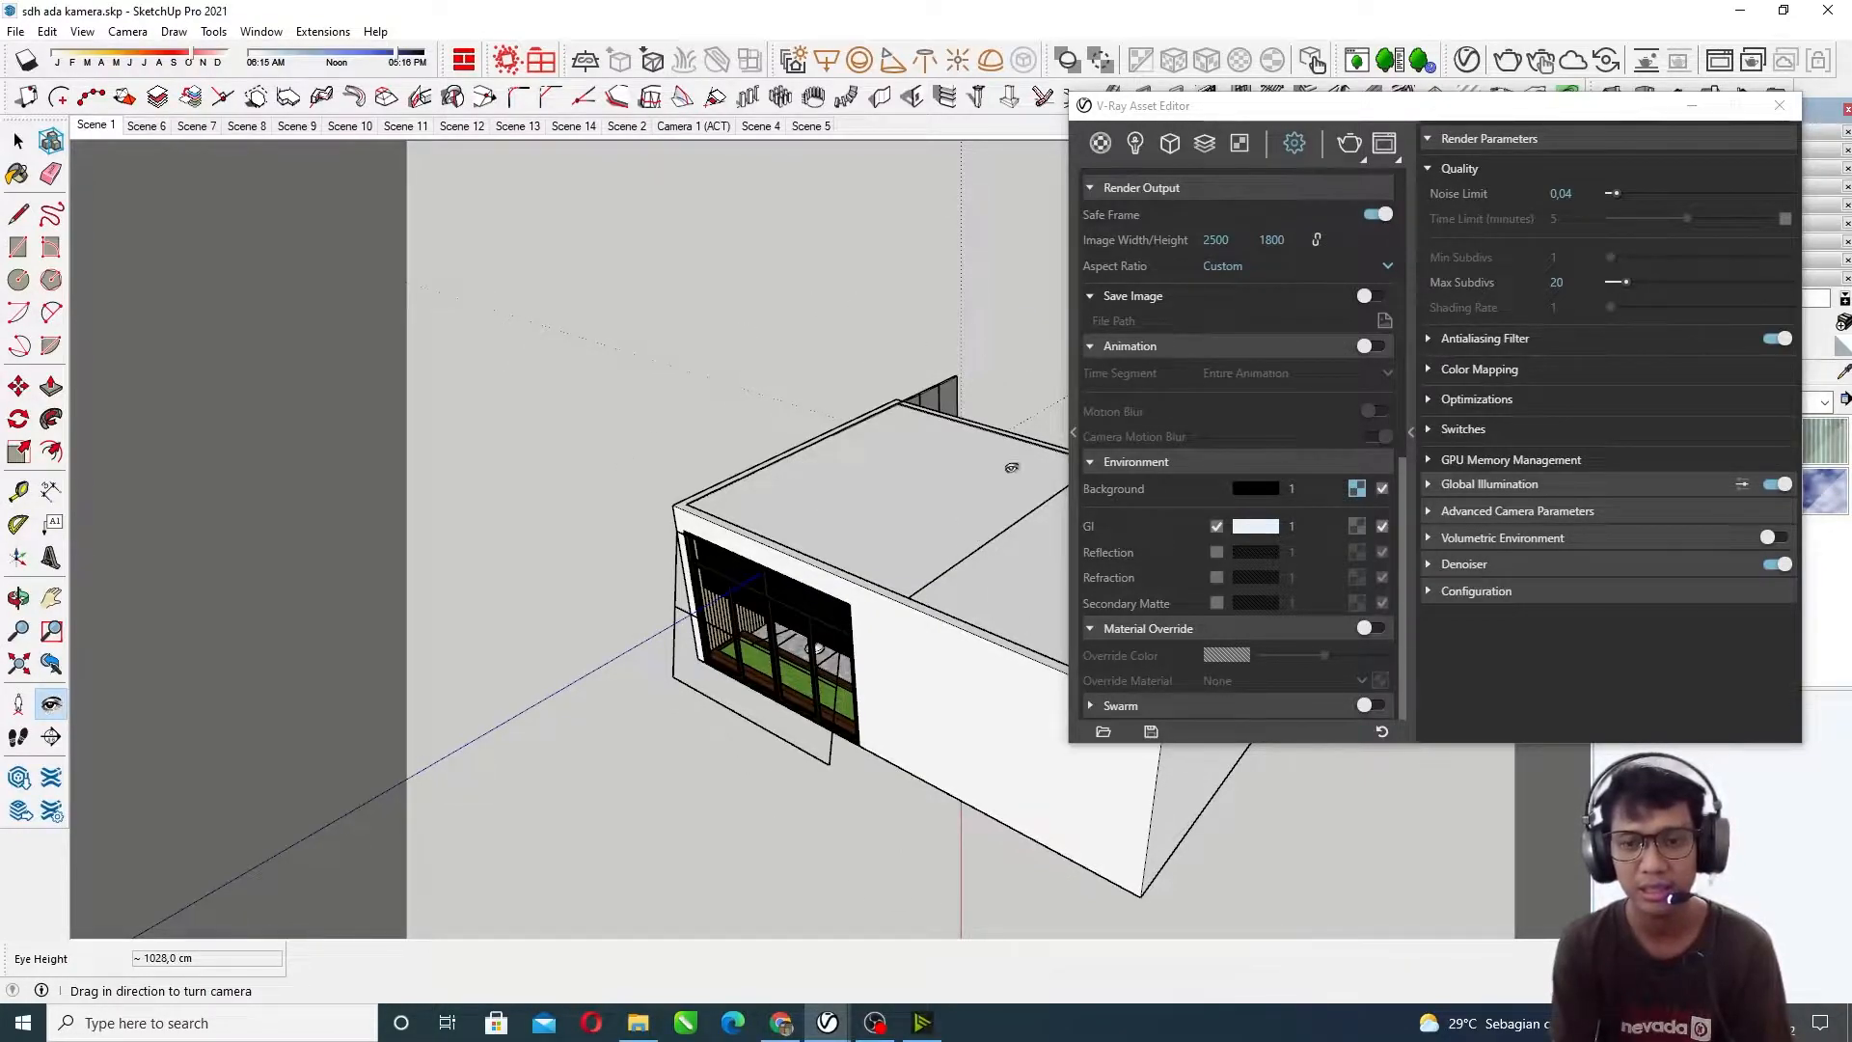
middle_drag(632, 425, 732, 264)
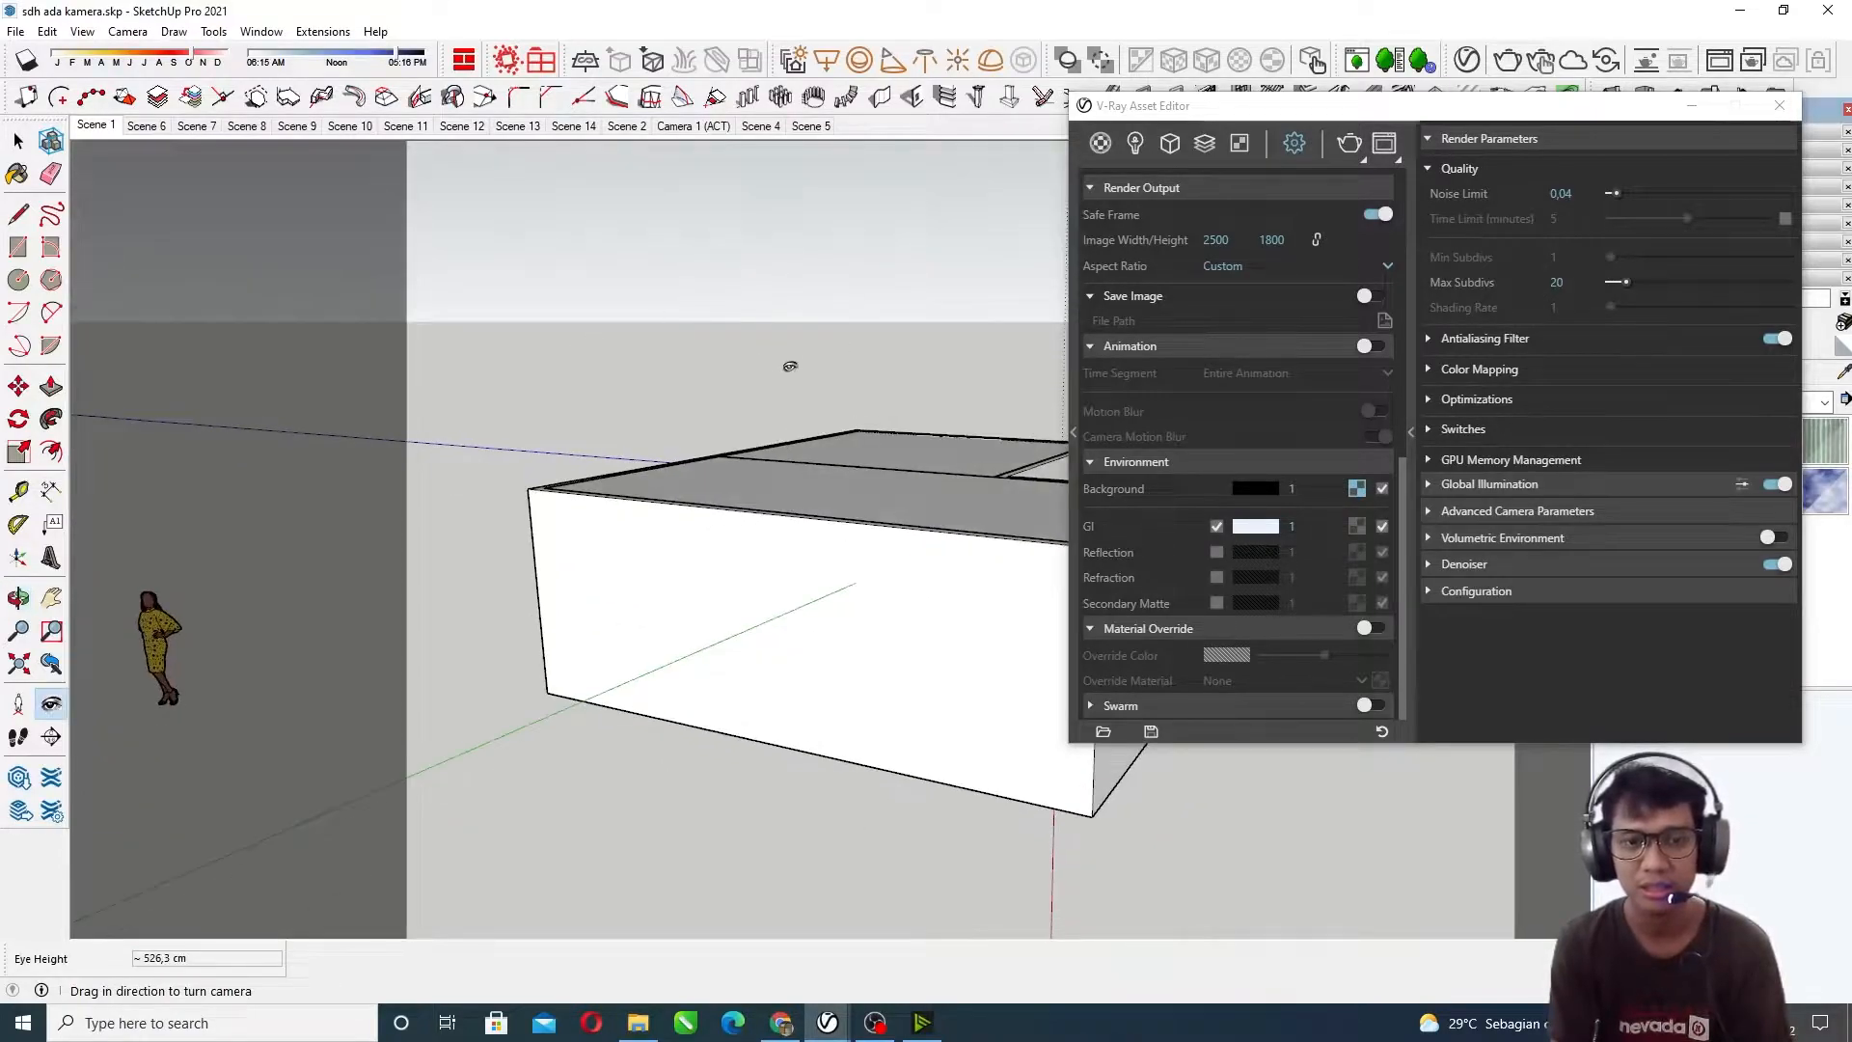
click(101, 127)
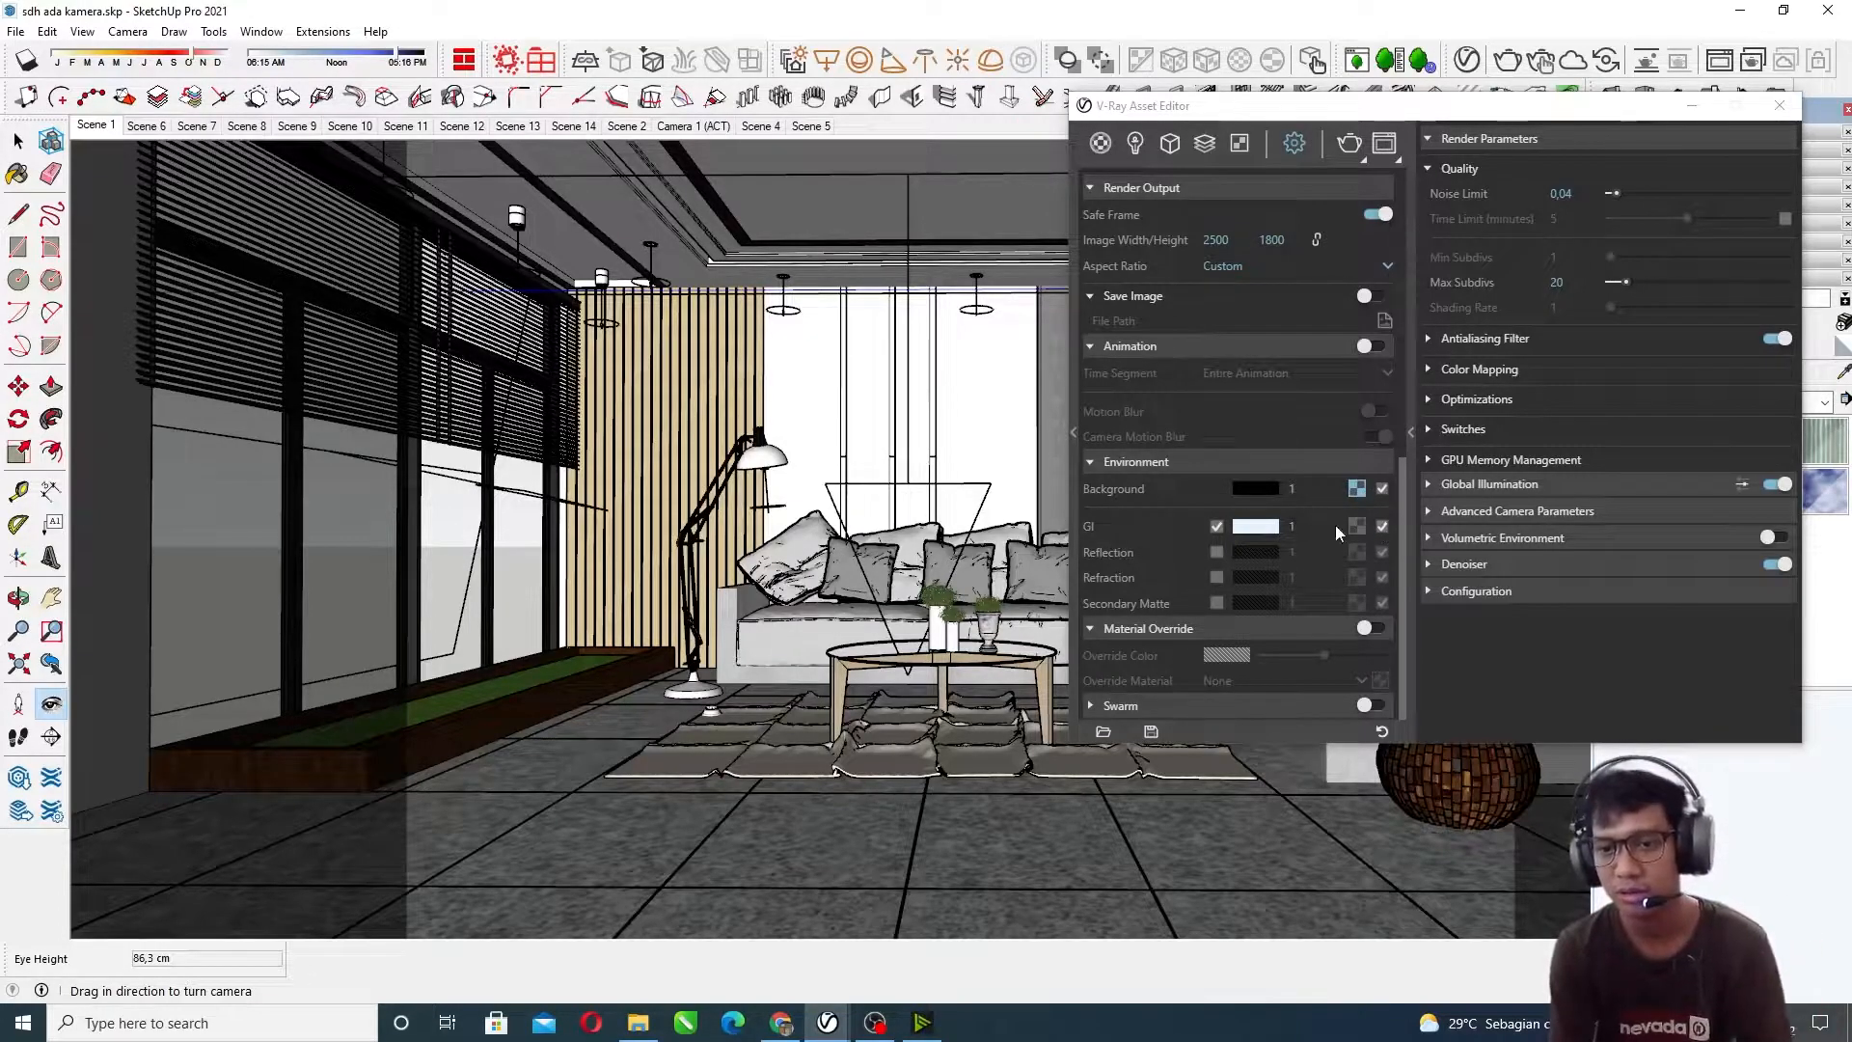
Step: Bring the render parameters into full view and expand Antialiasing Filter, Color Mapping, Optimizations and GPU Memory Management to review their options
drag(1412, 110, 937, 109)
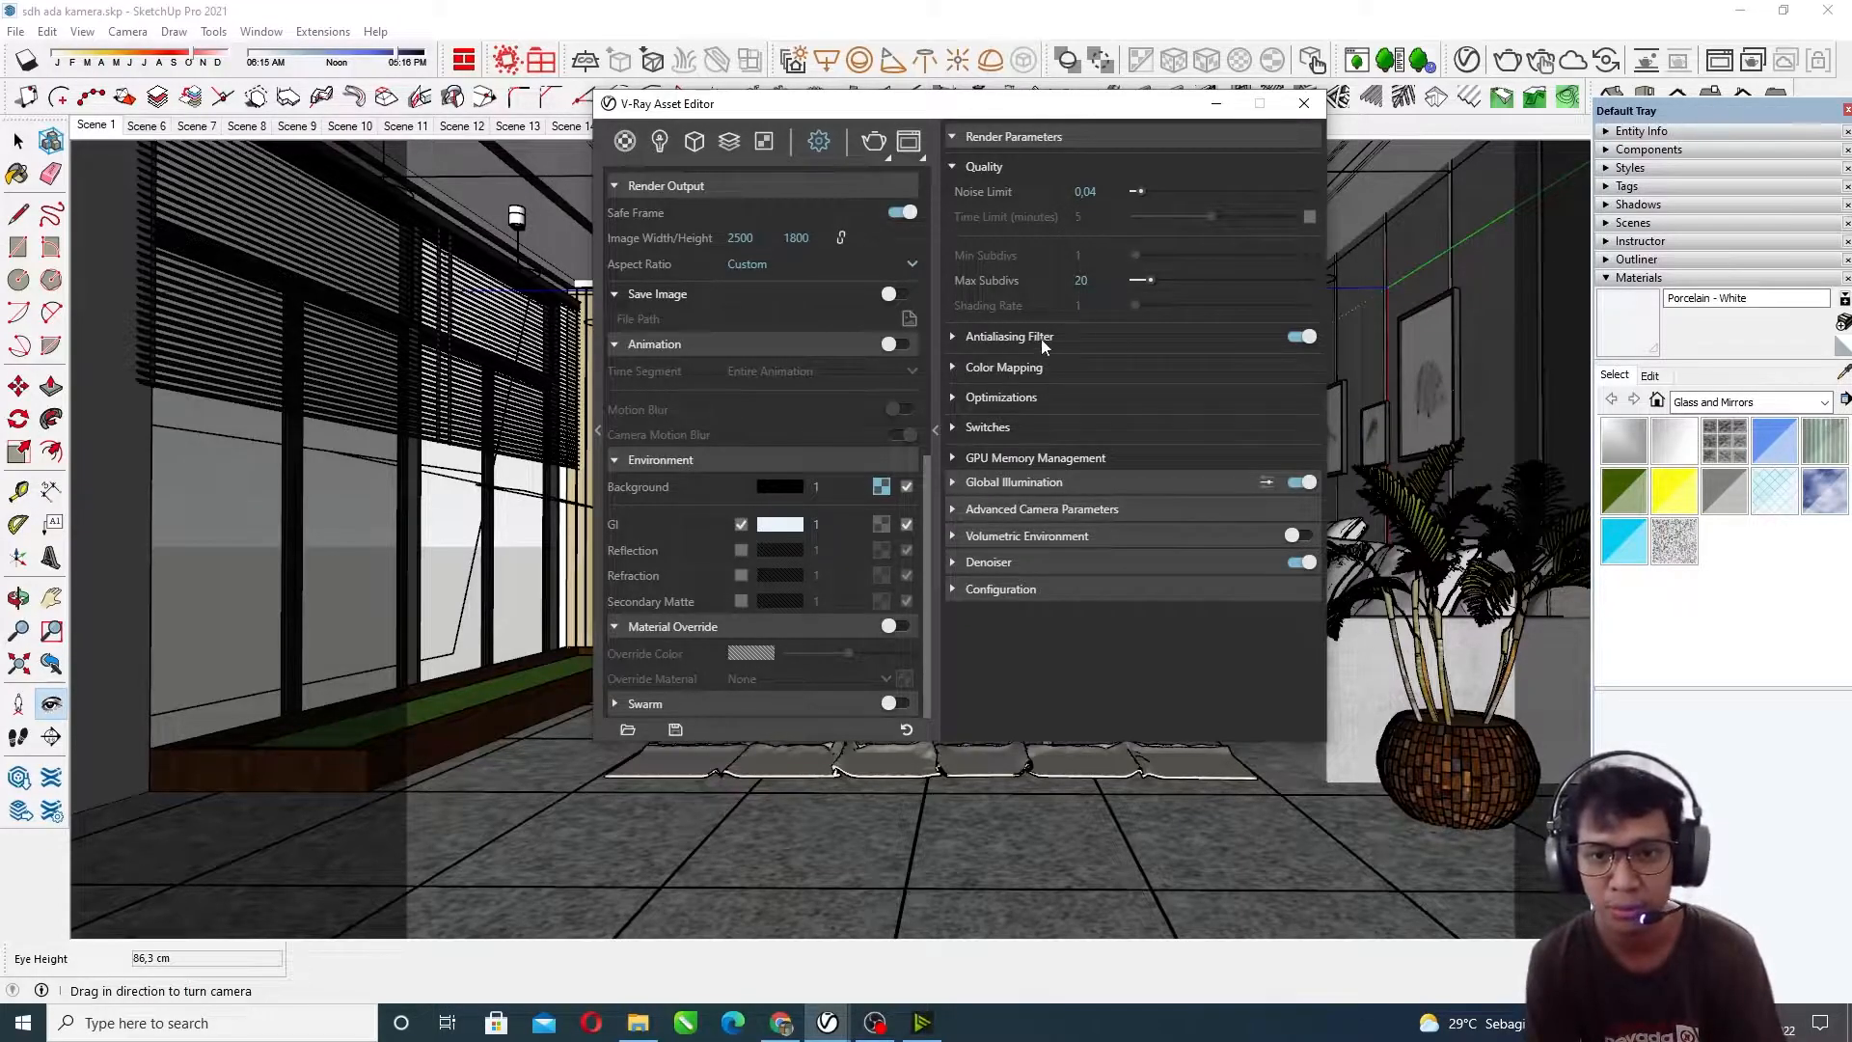
click(1006, 338)
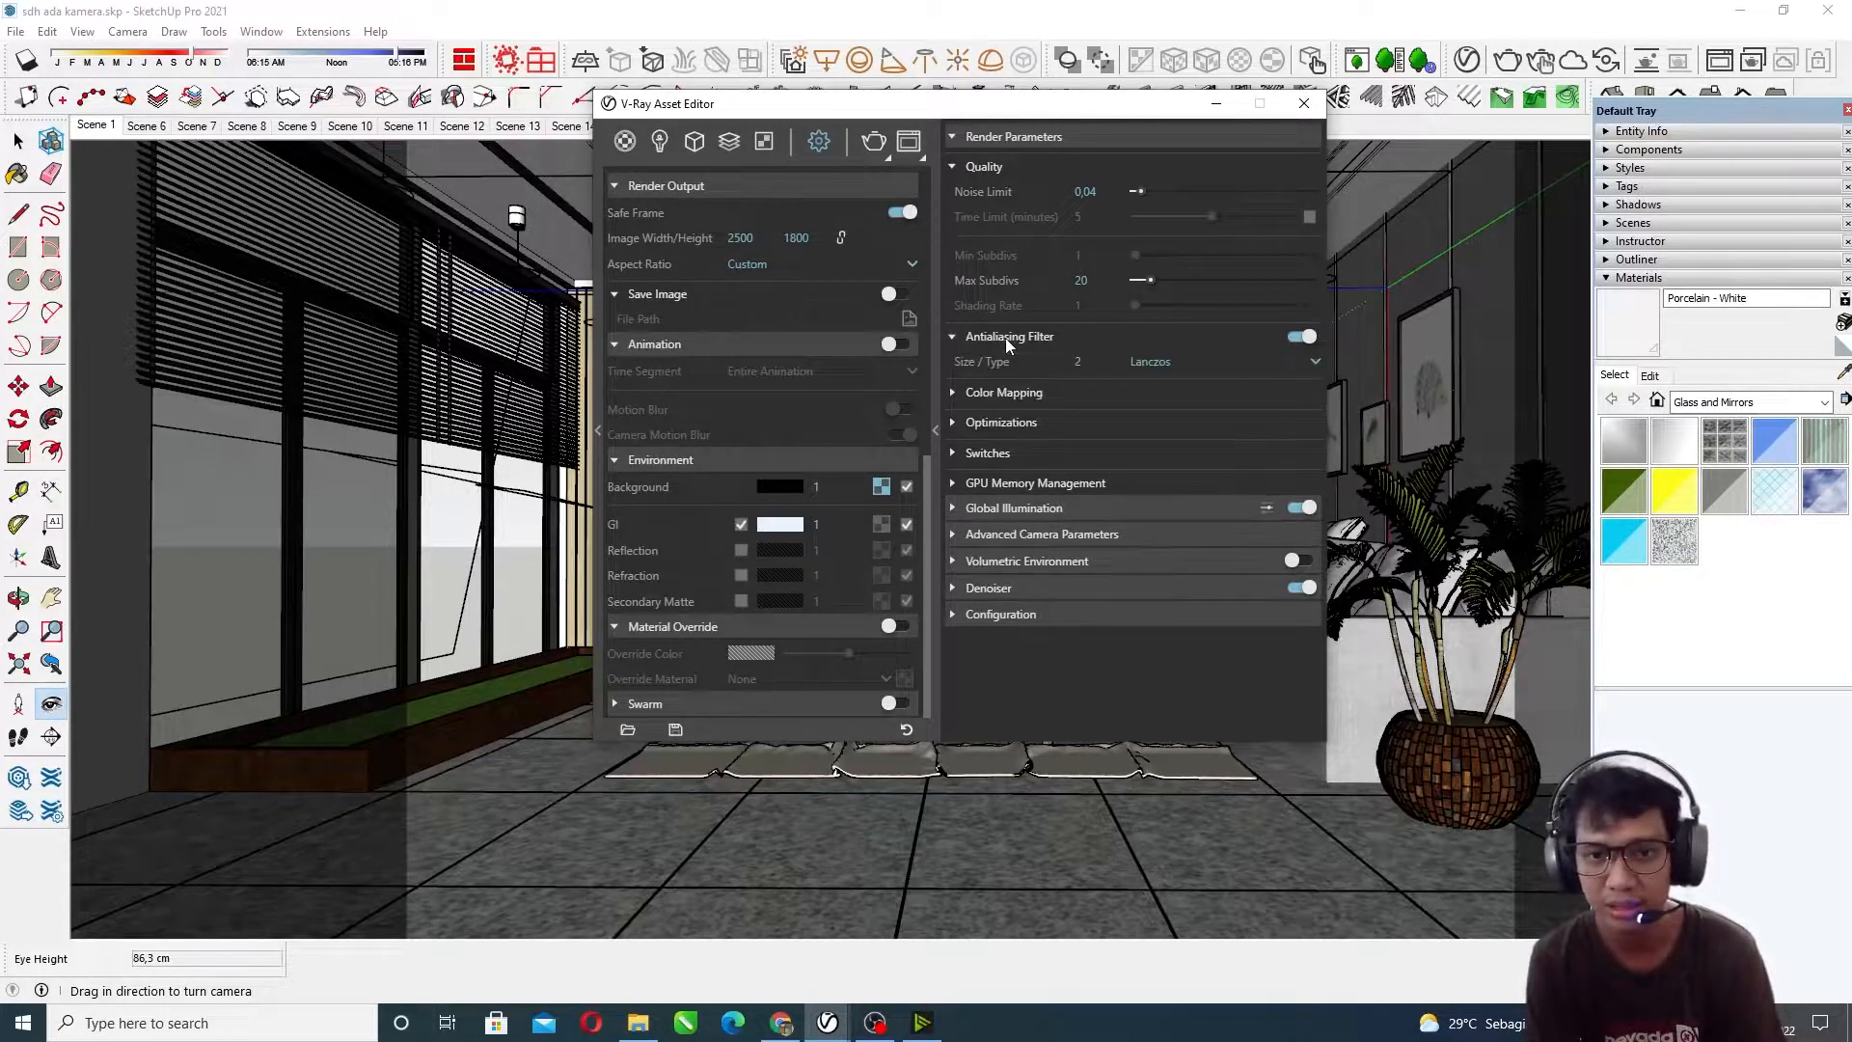
click(992, 396)
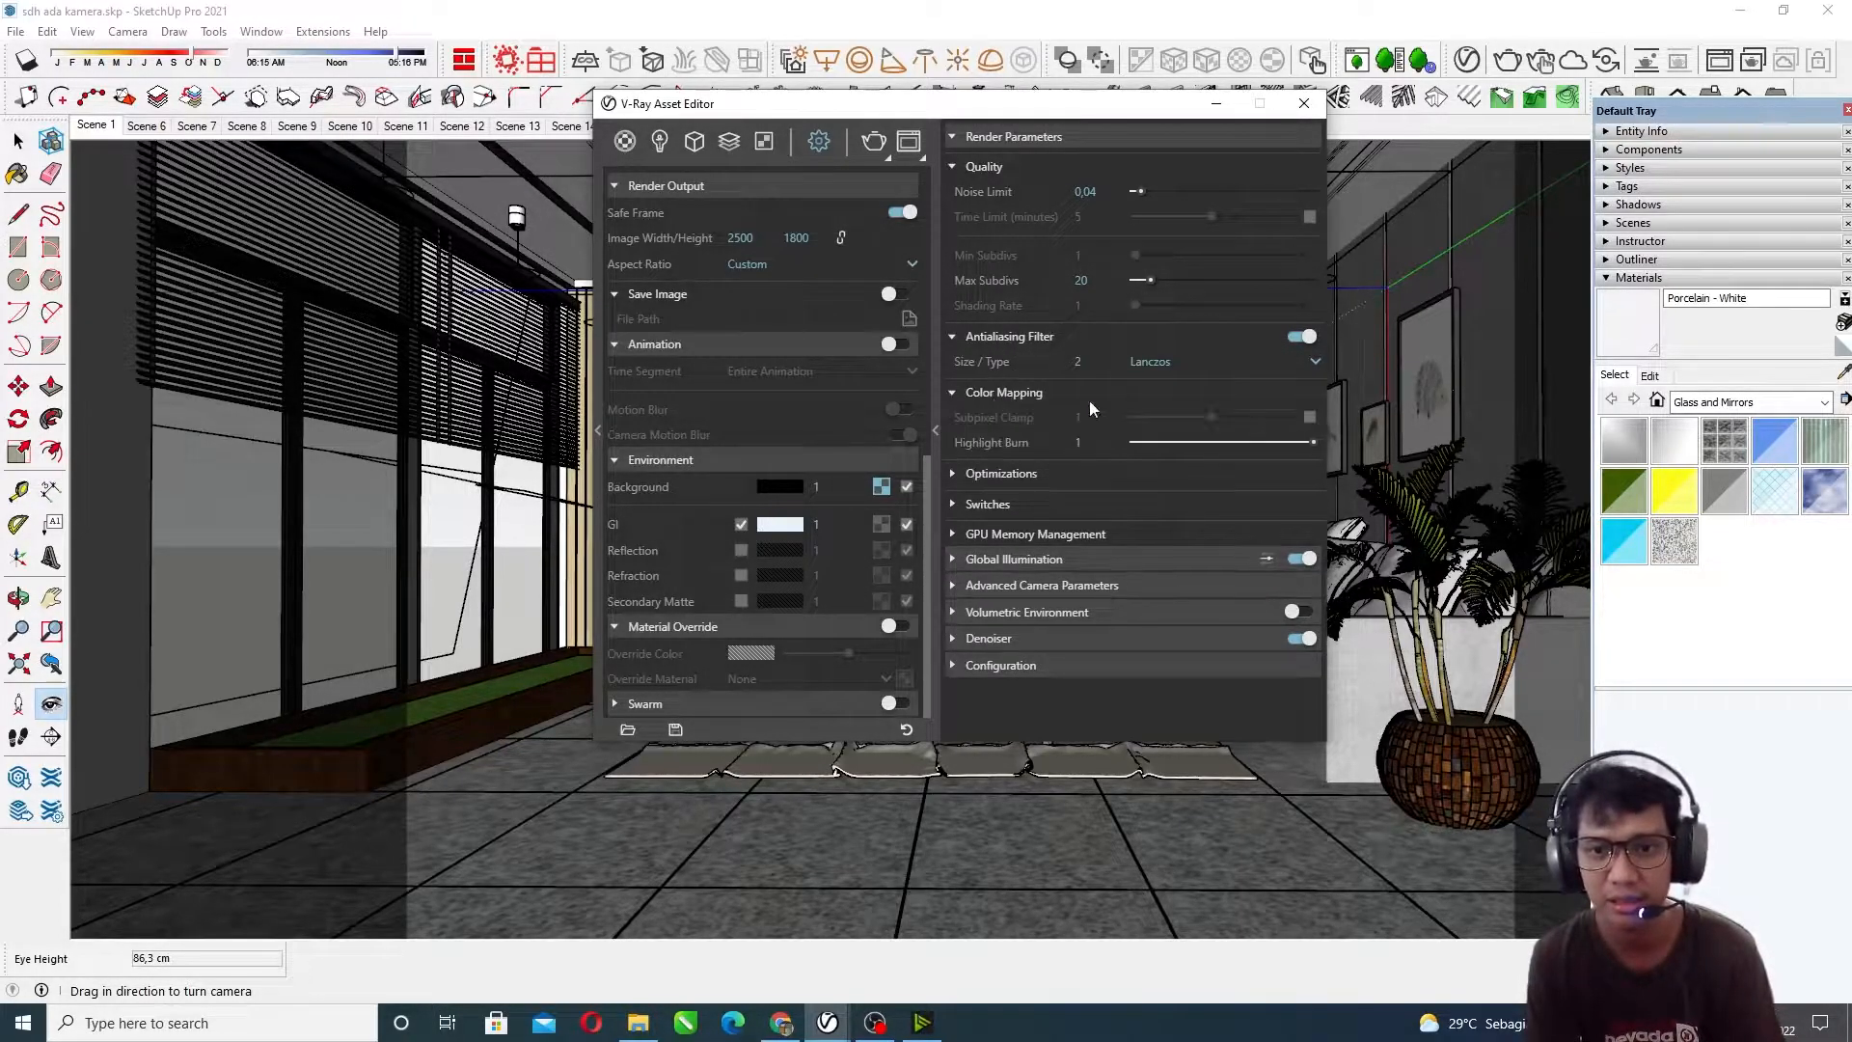
click(999, 476)
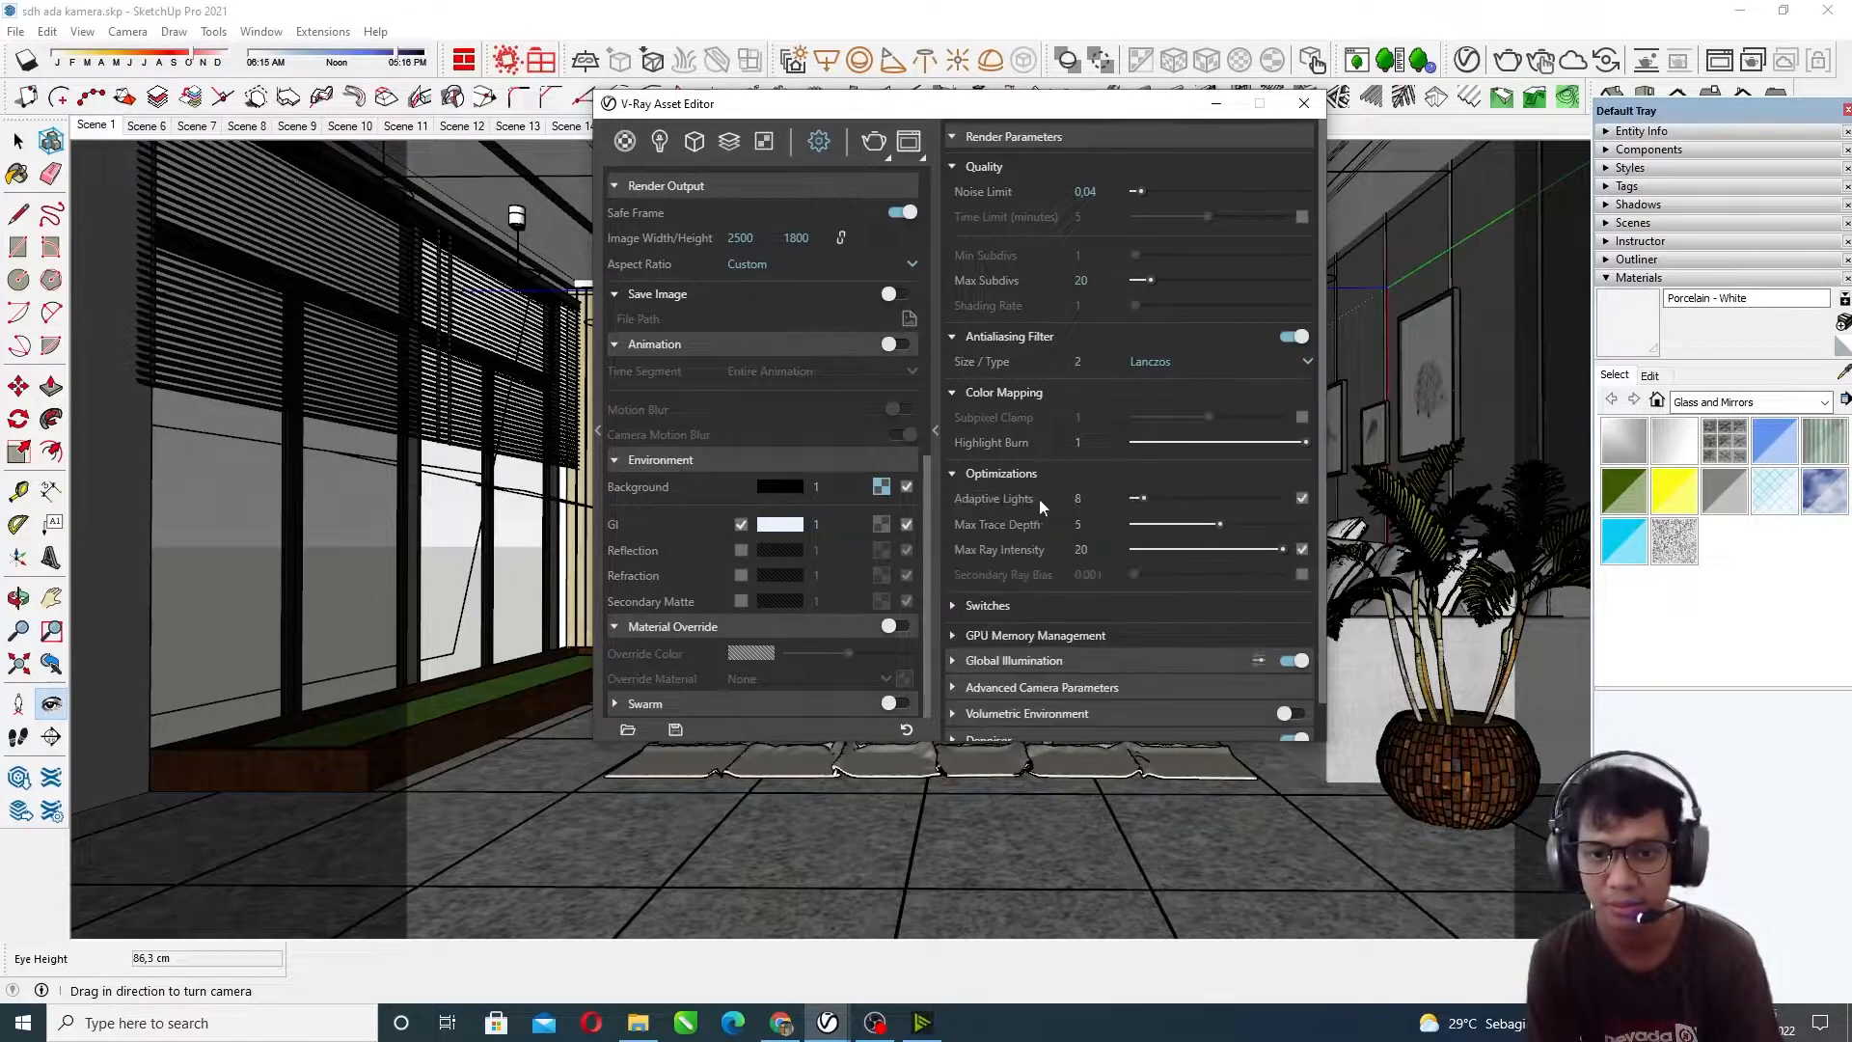
scroll(1027, 502, down, 2)
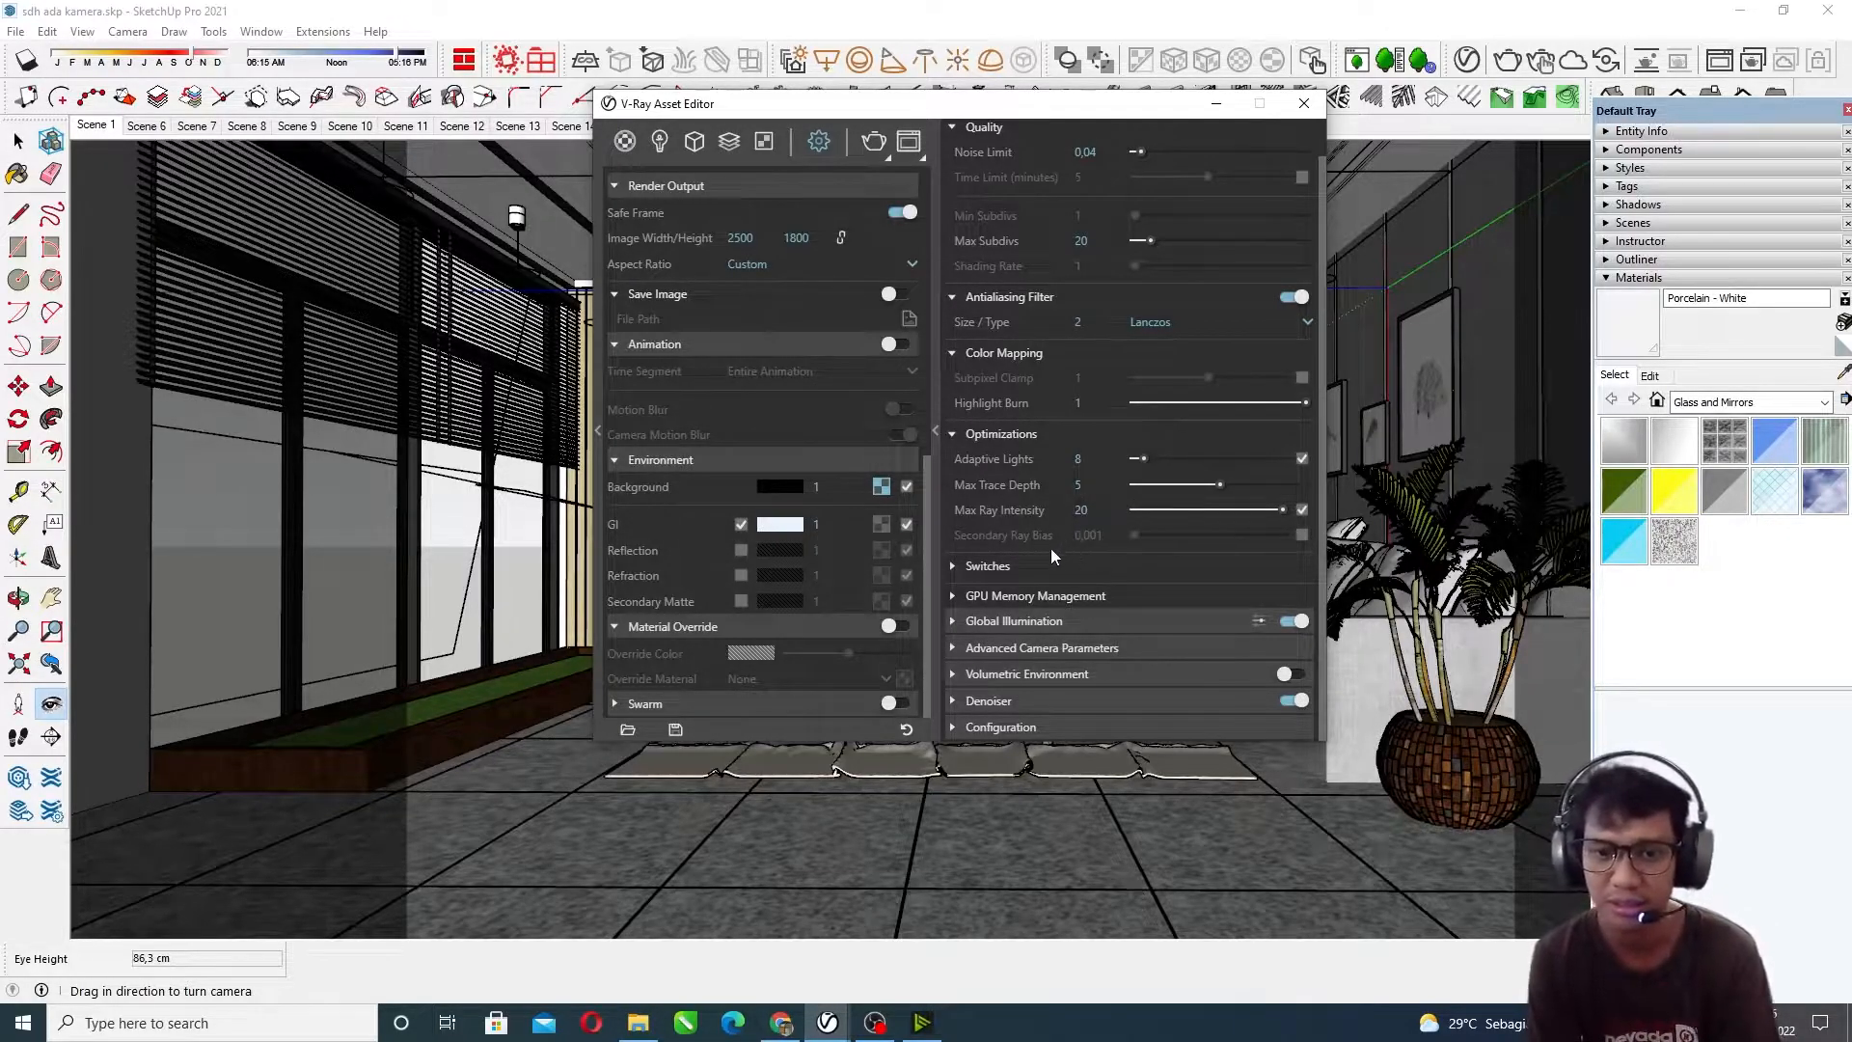
click(1030, 594)
scroll(1066, 607, down, 1)
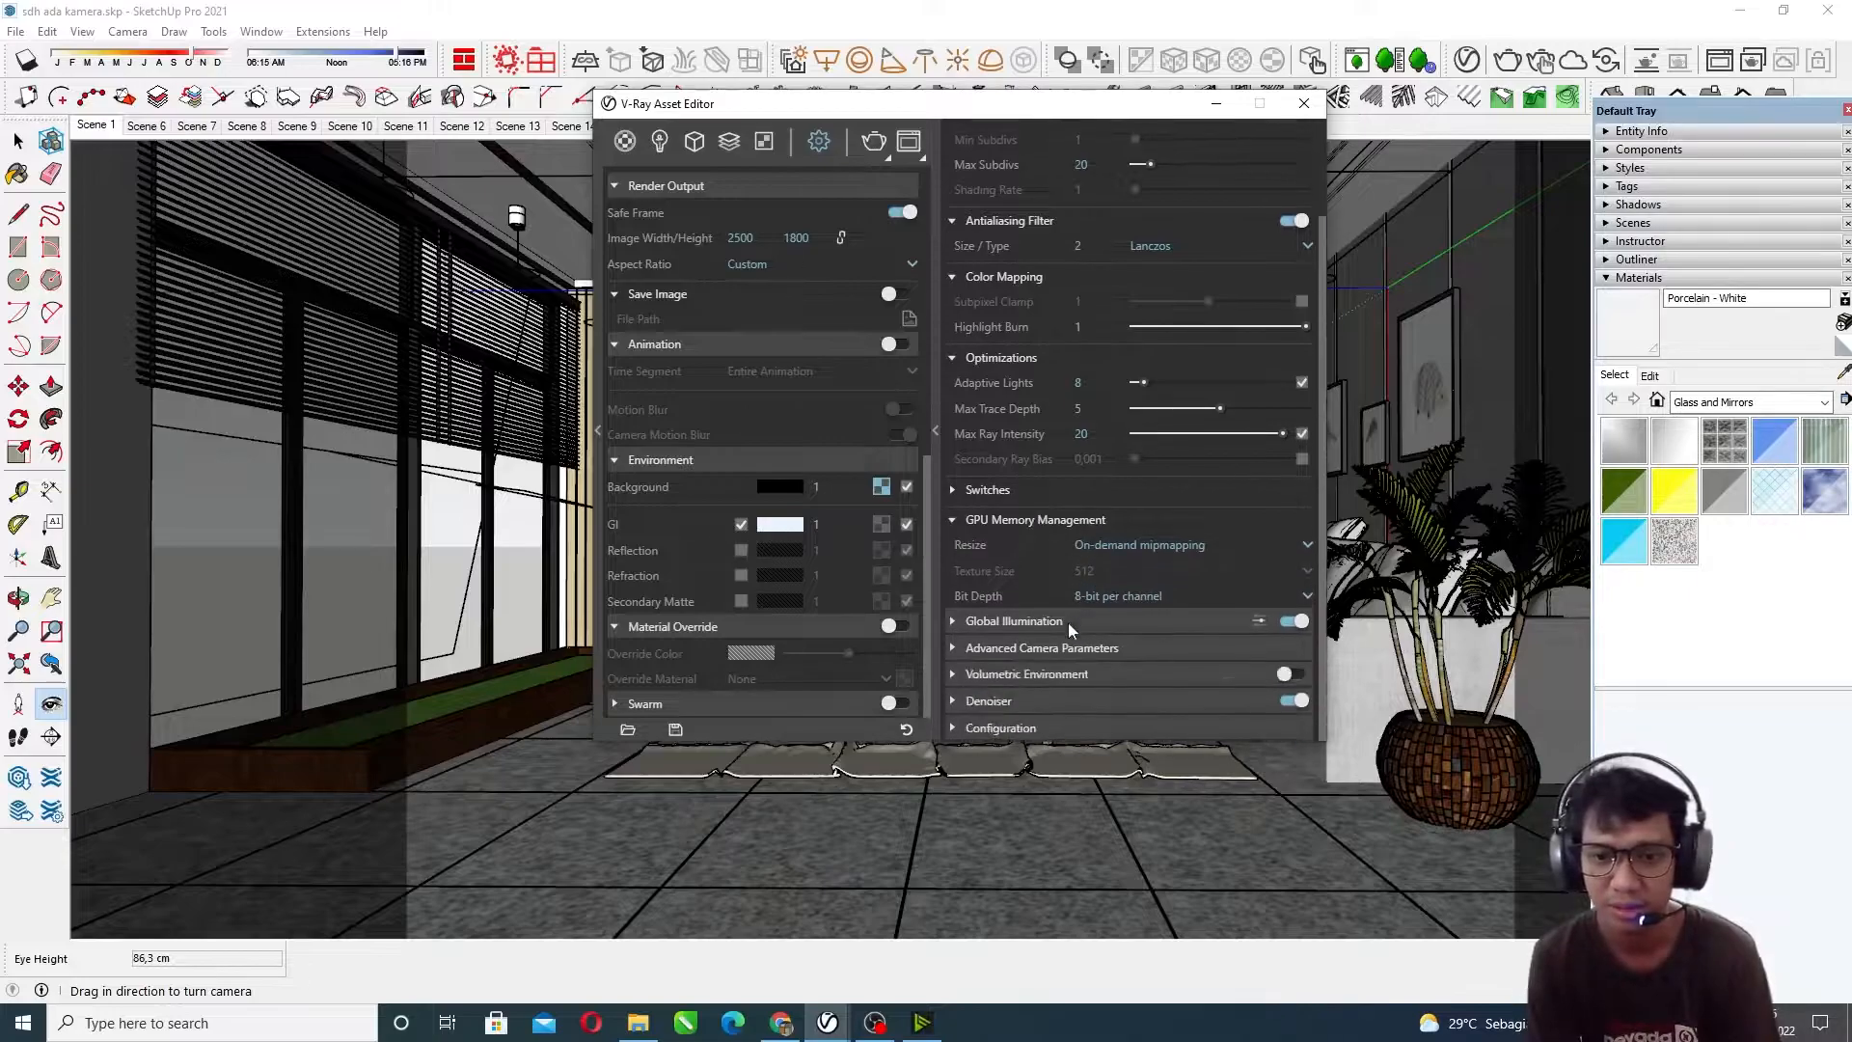
Step: Expand Global Illumination and Advanced Camera Parameters to review the light cache, film sensitivity, aperture and shutter speed options
click(986, 623)
scroll(1089, 484, down, 2)
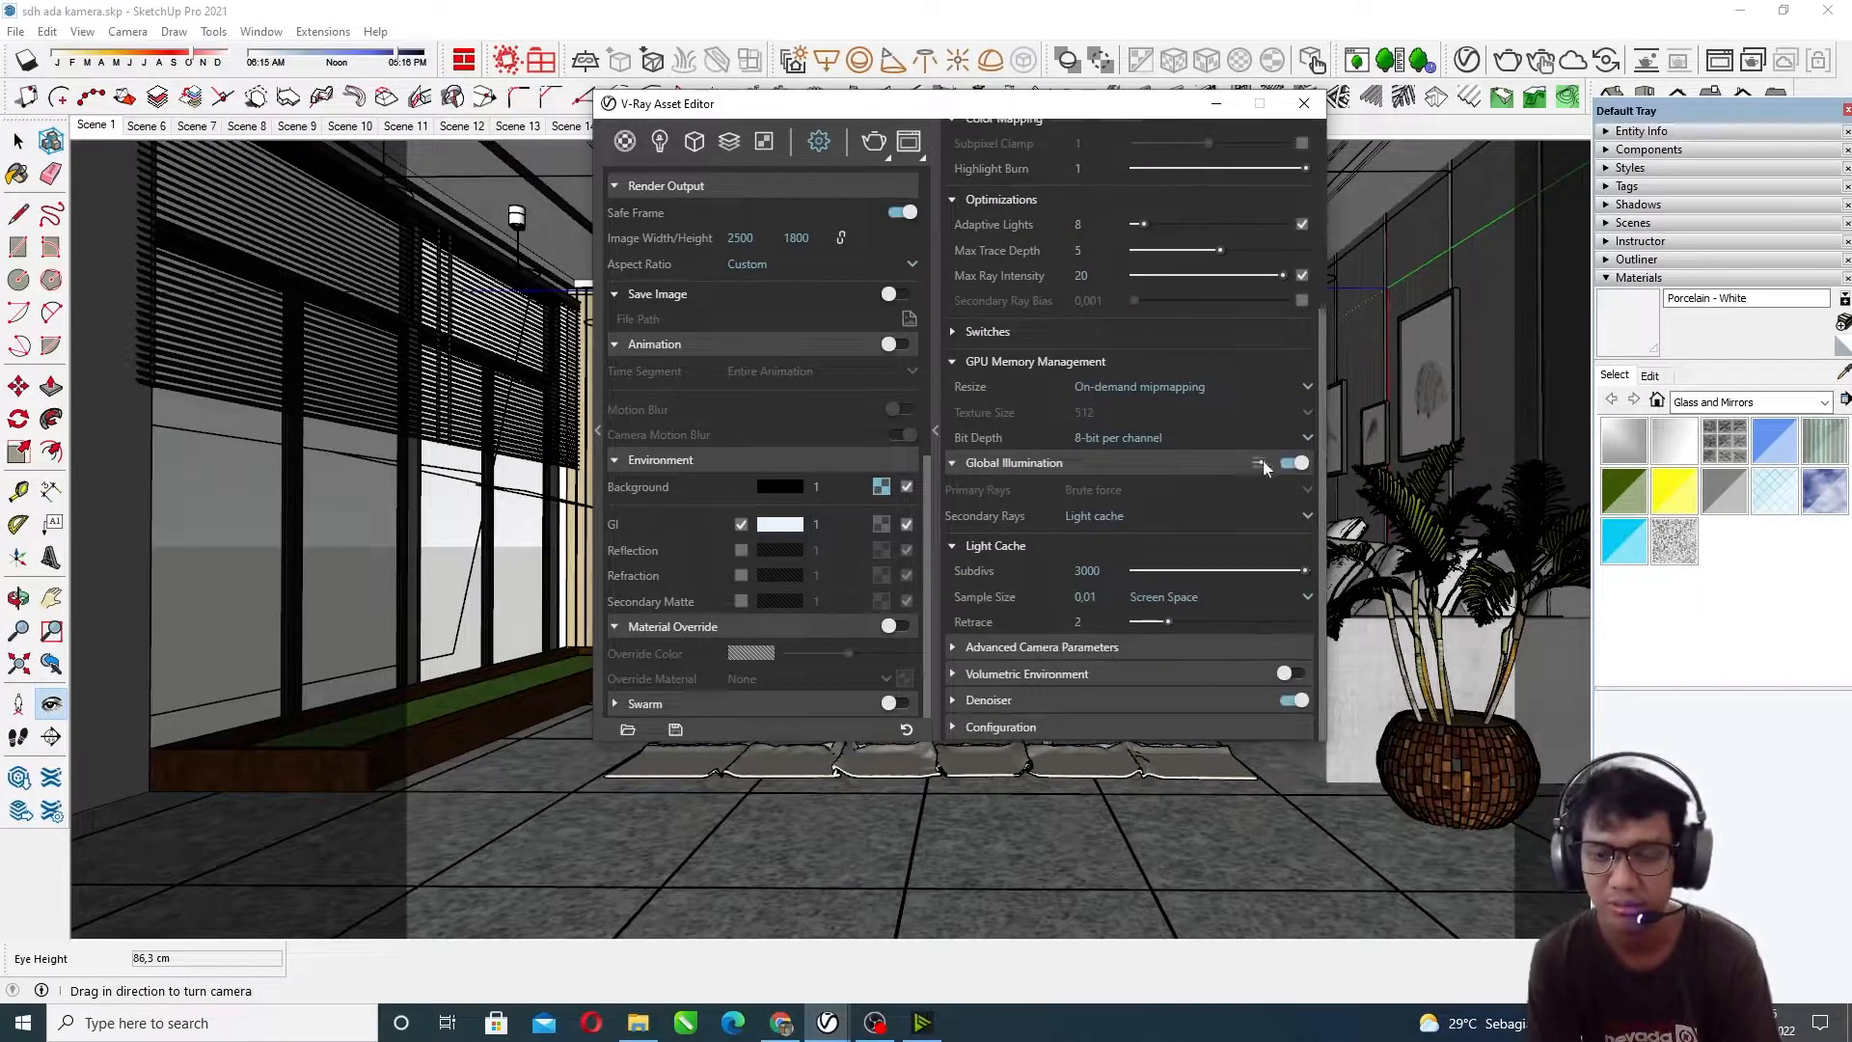
scroll(1215, 490, up, 3)
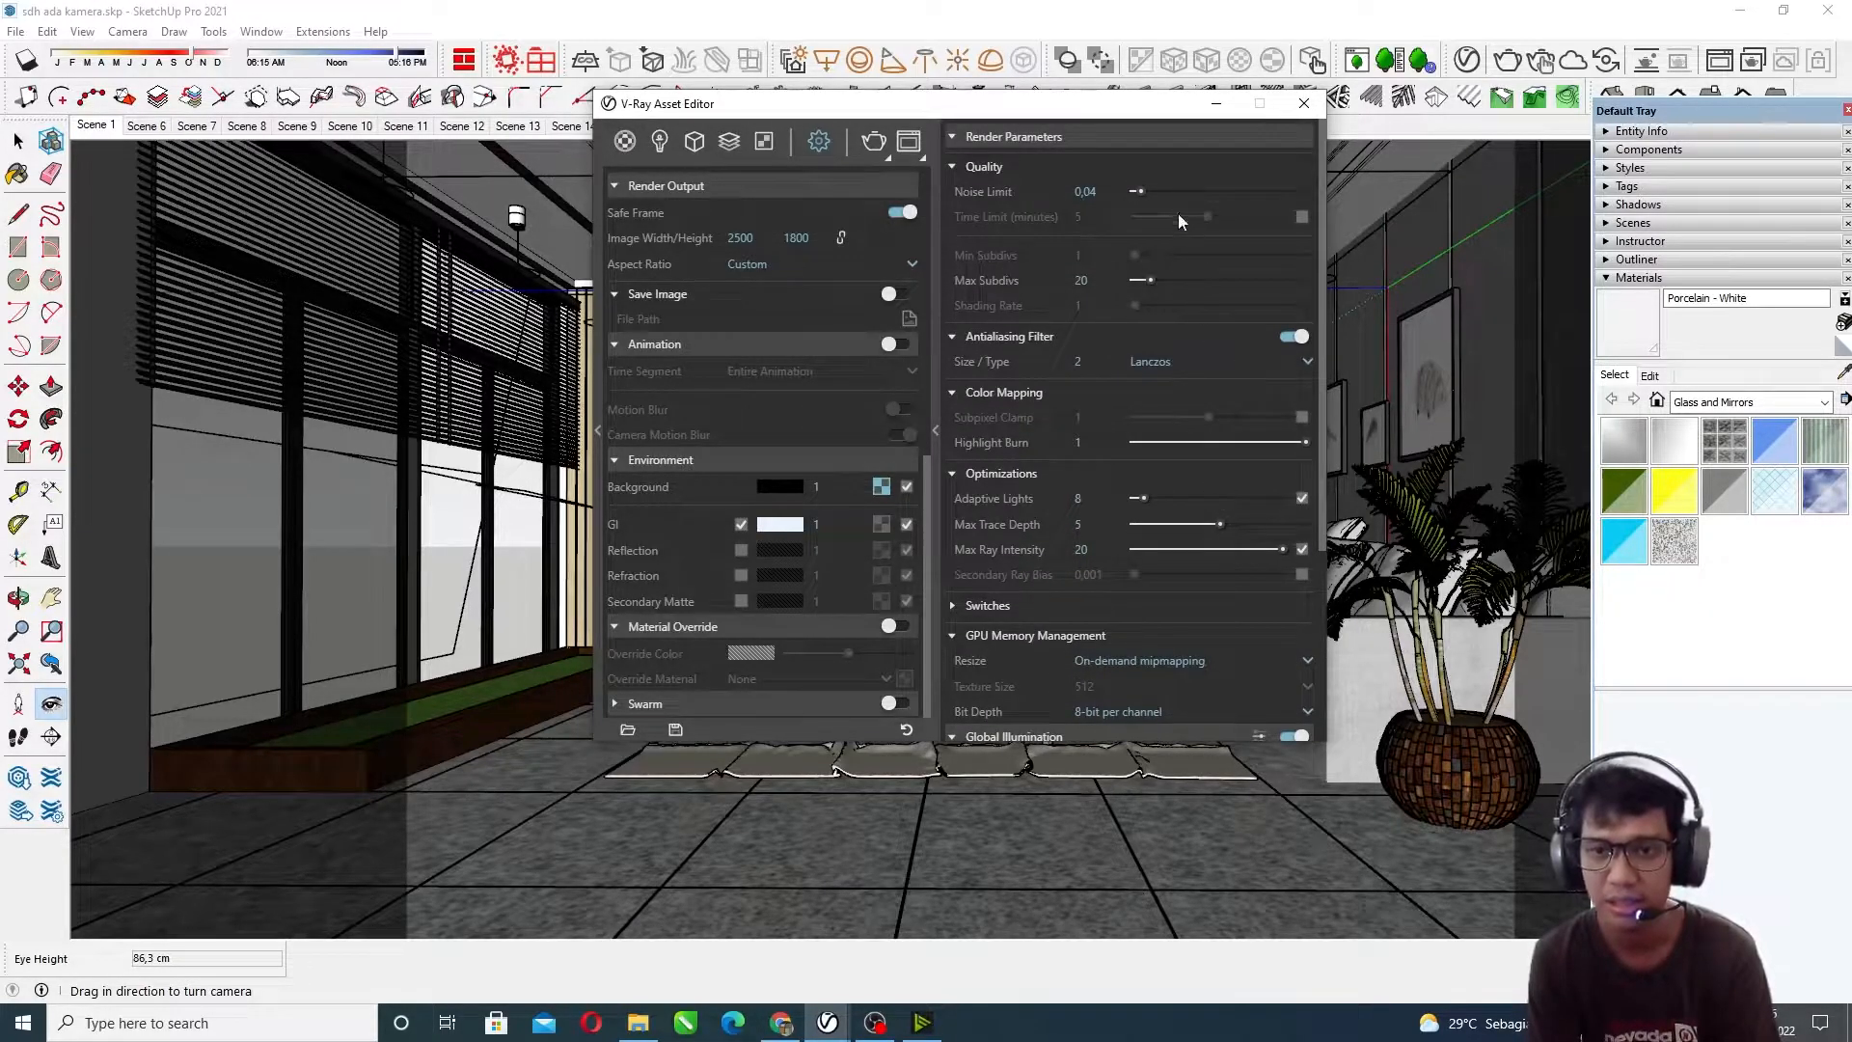
scroll(1180, 207, down, 3)
click(1022, 646)
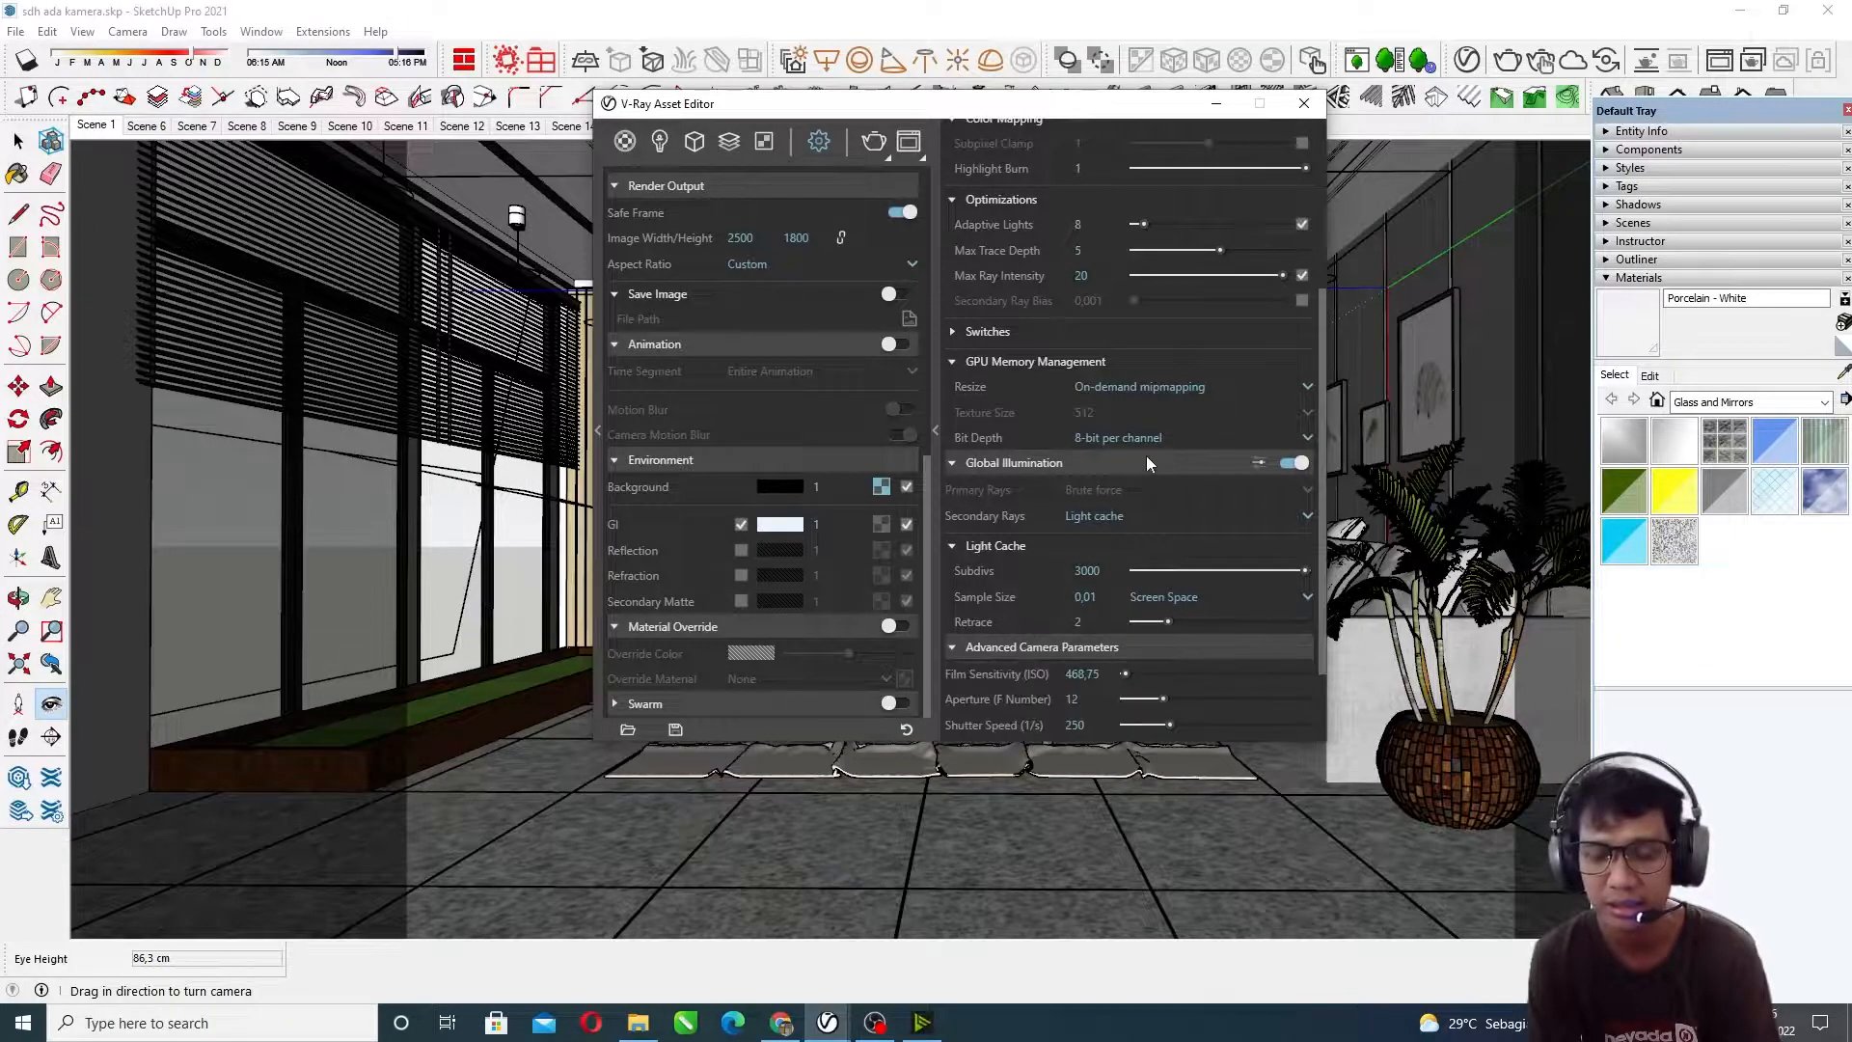
scroll(1134, 477, down, 1)
scroll(1138, 483, up, 3)
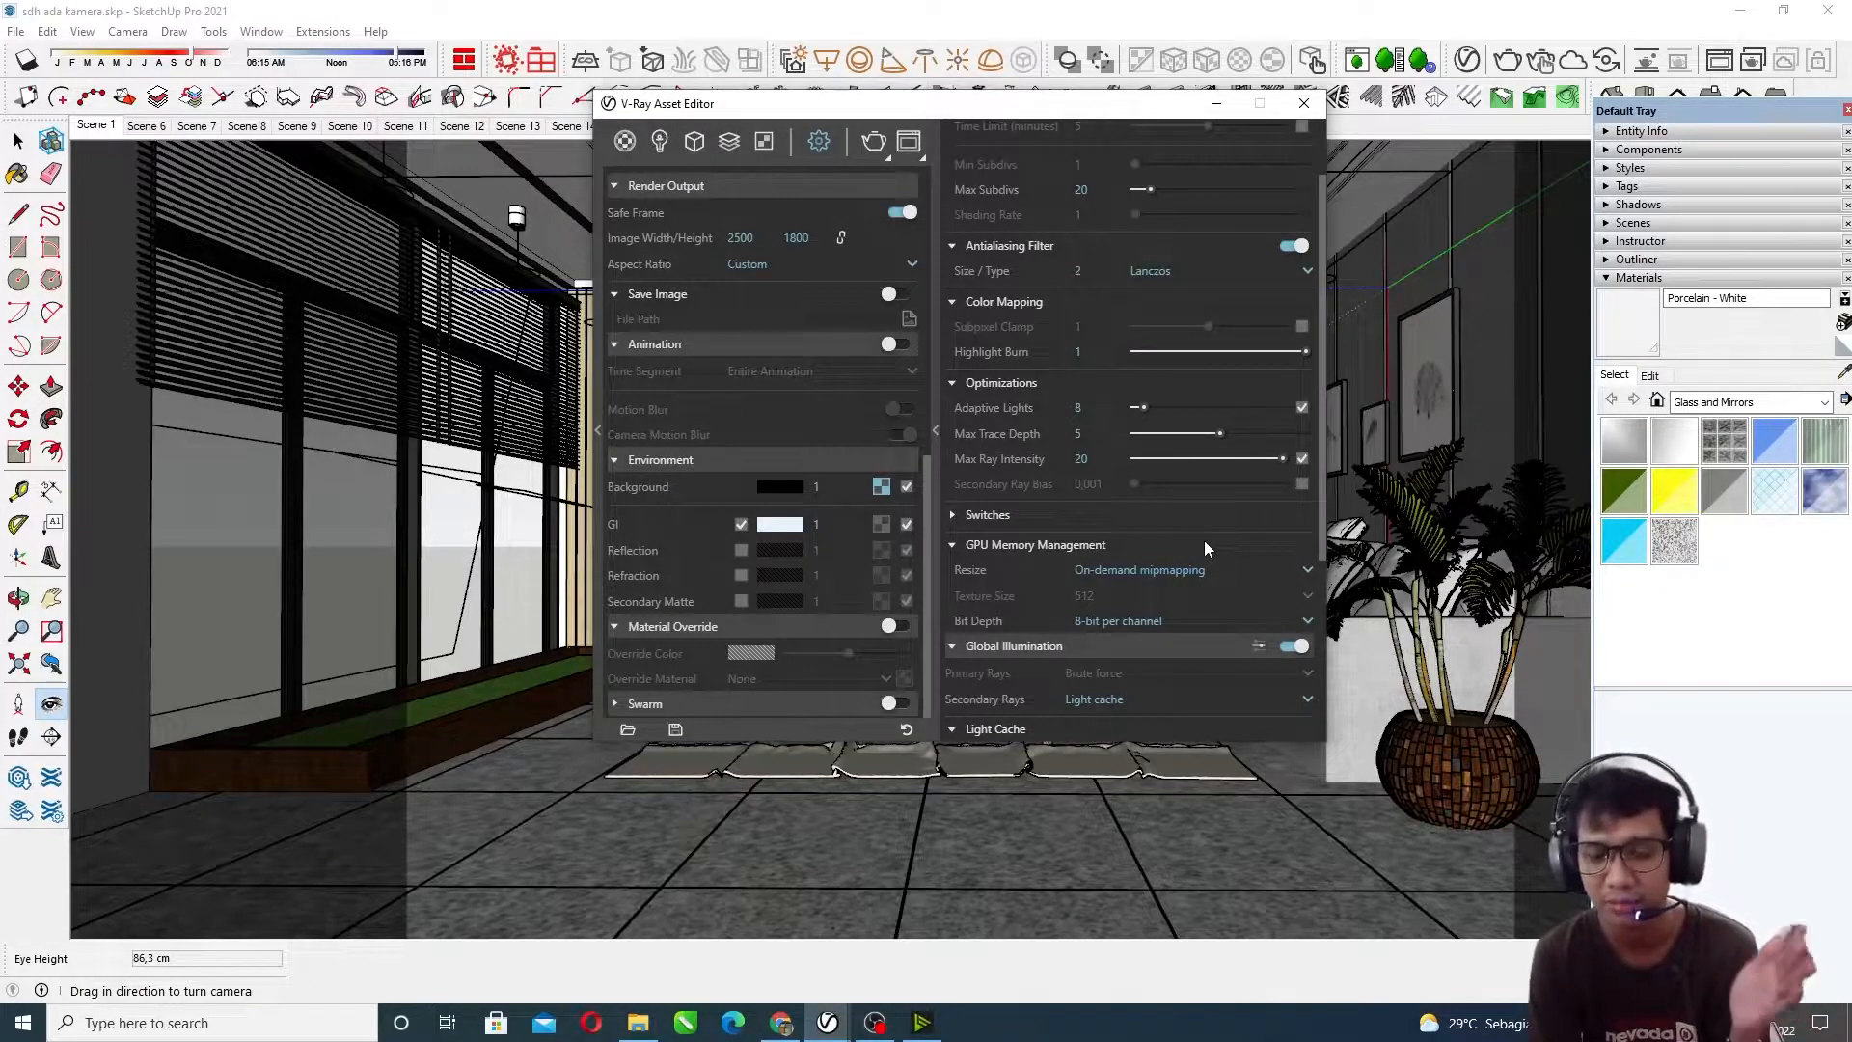
scroll(1177, 537, down, 3)
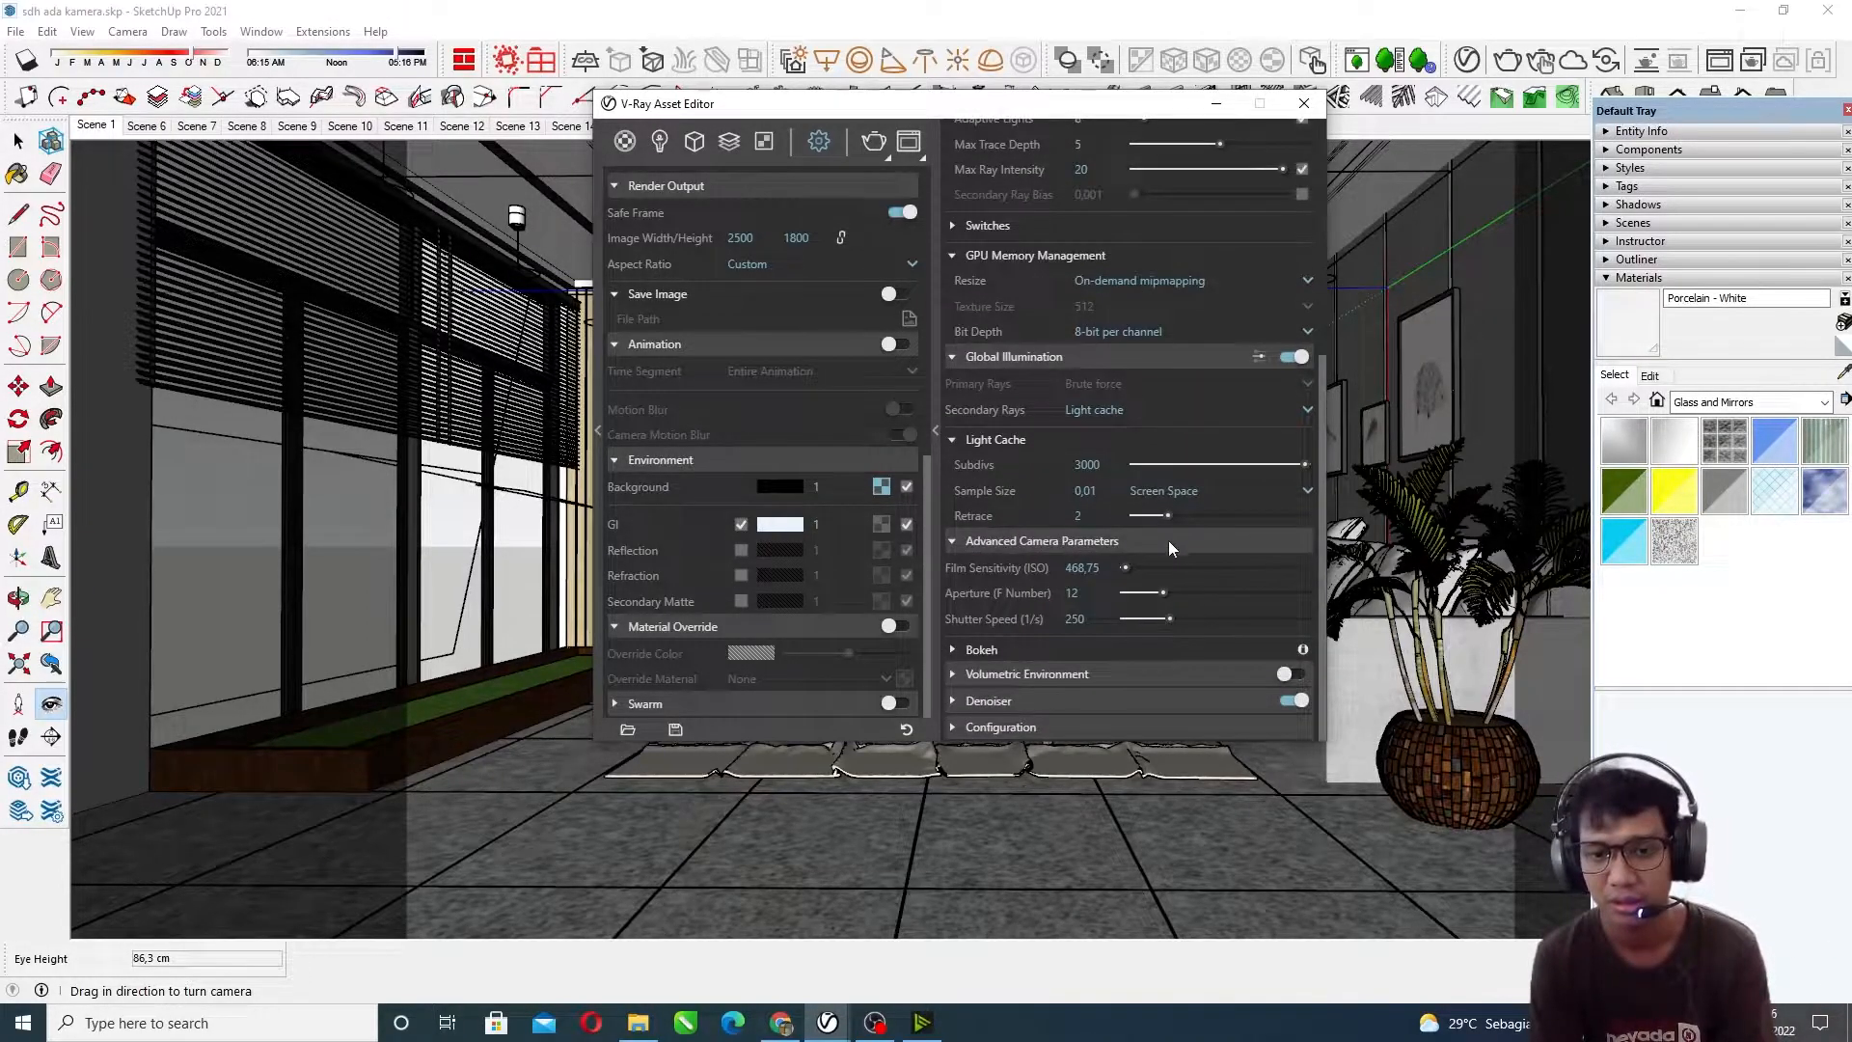
Step: Expand Volumetric Environment, Bokeh and Denoiser, and review their options in the render parameters
click(999, 678)
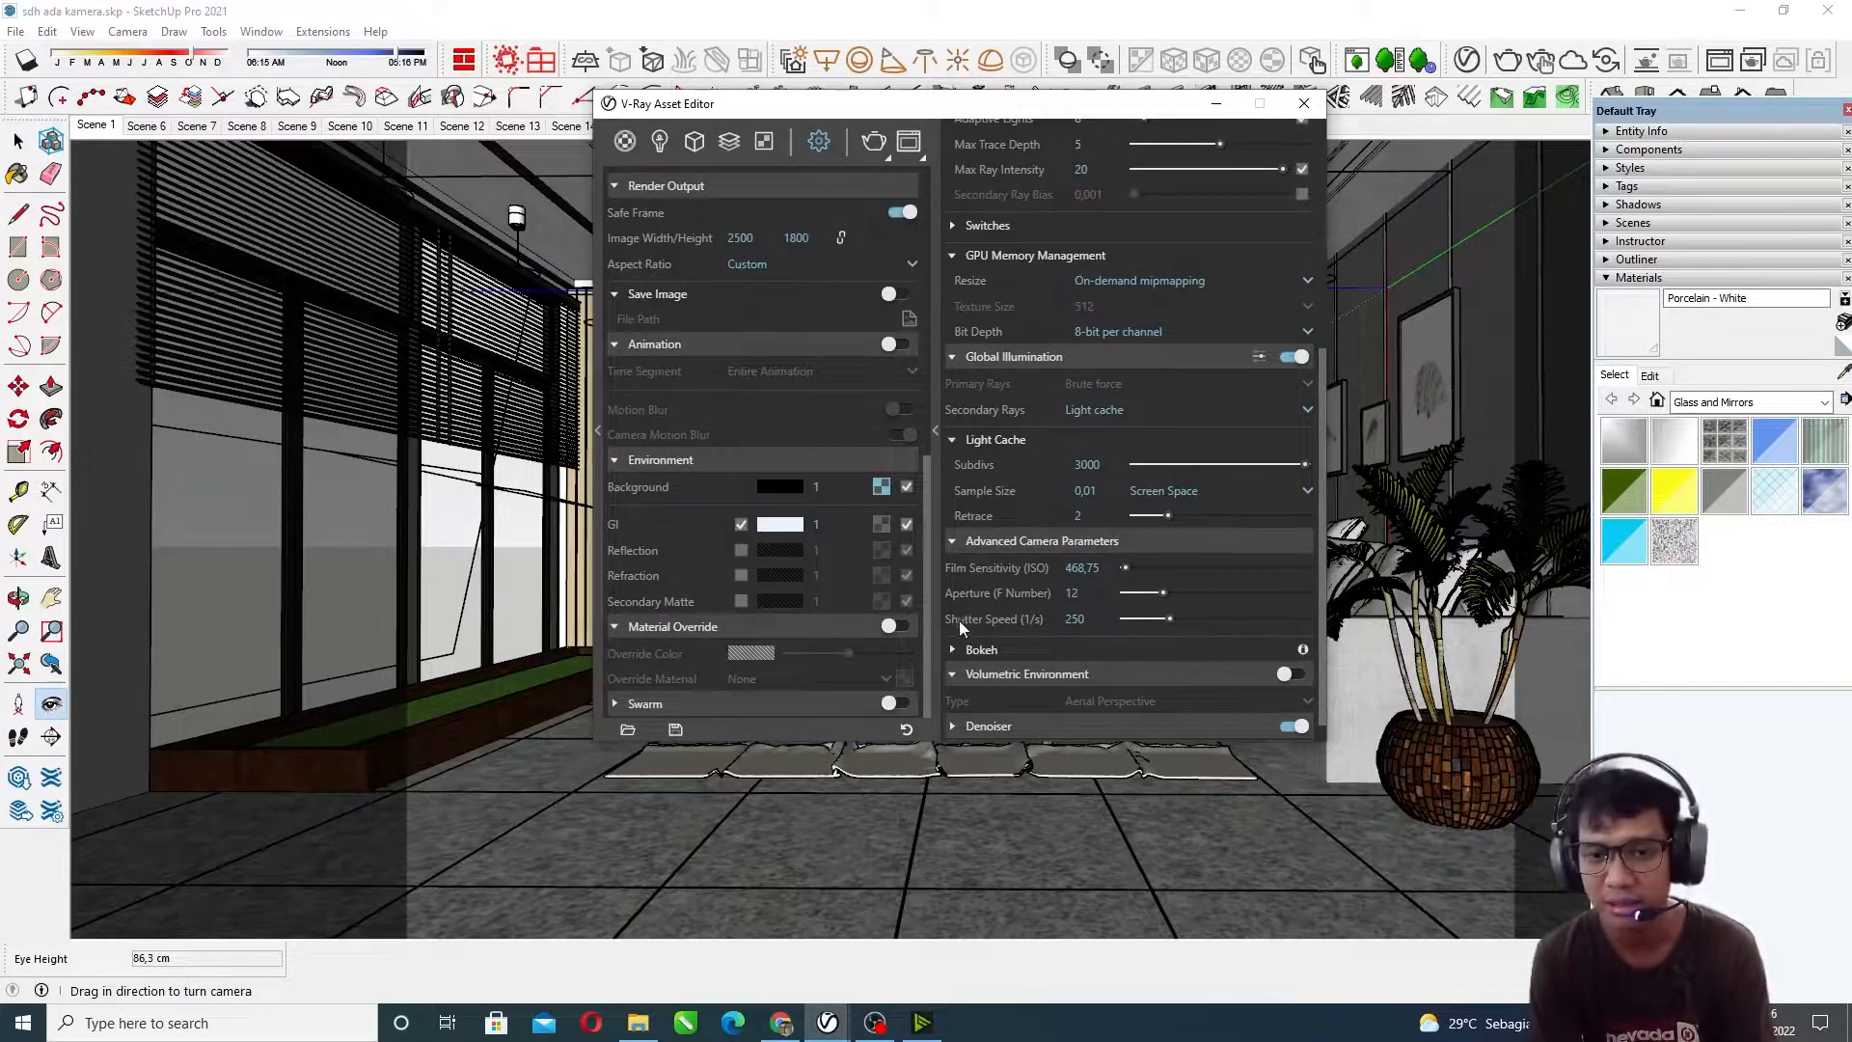
click(974, 650)
scroll(976, 680, down, 1)
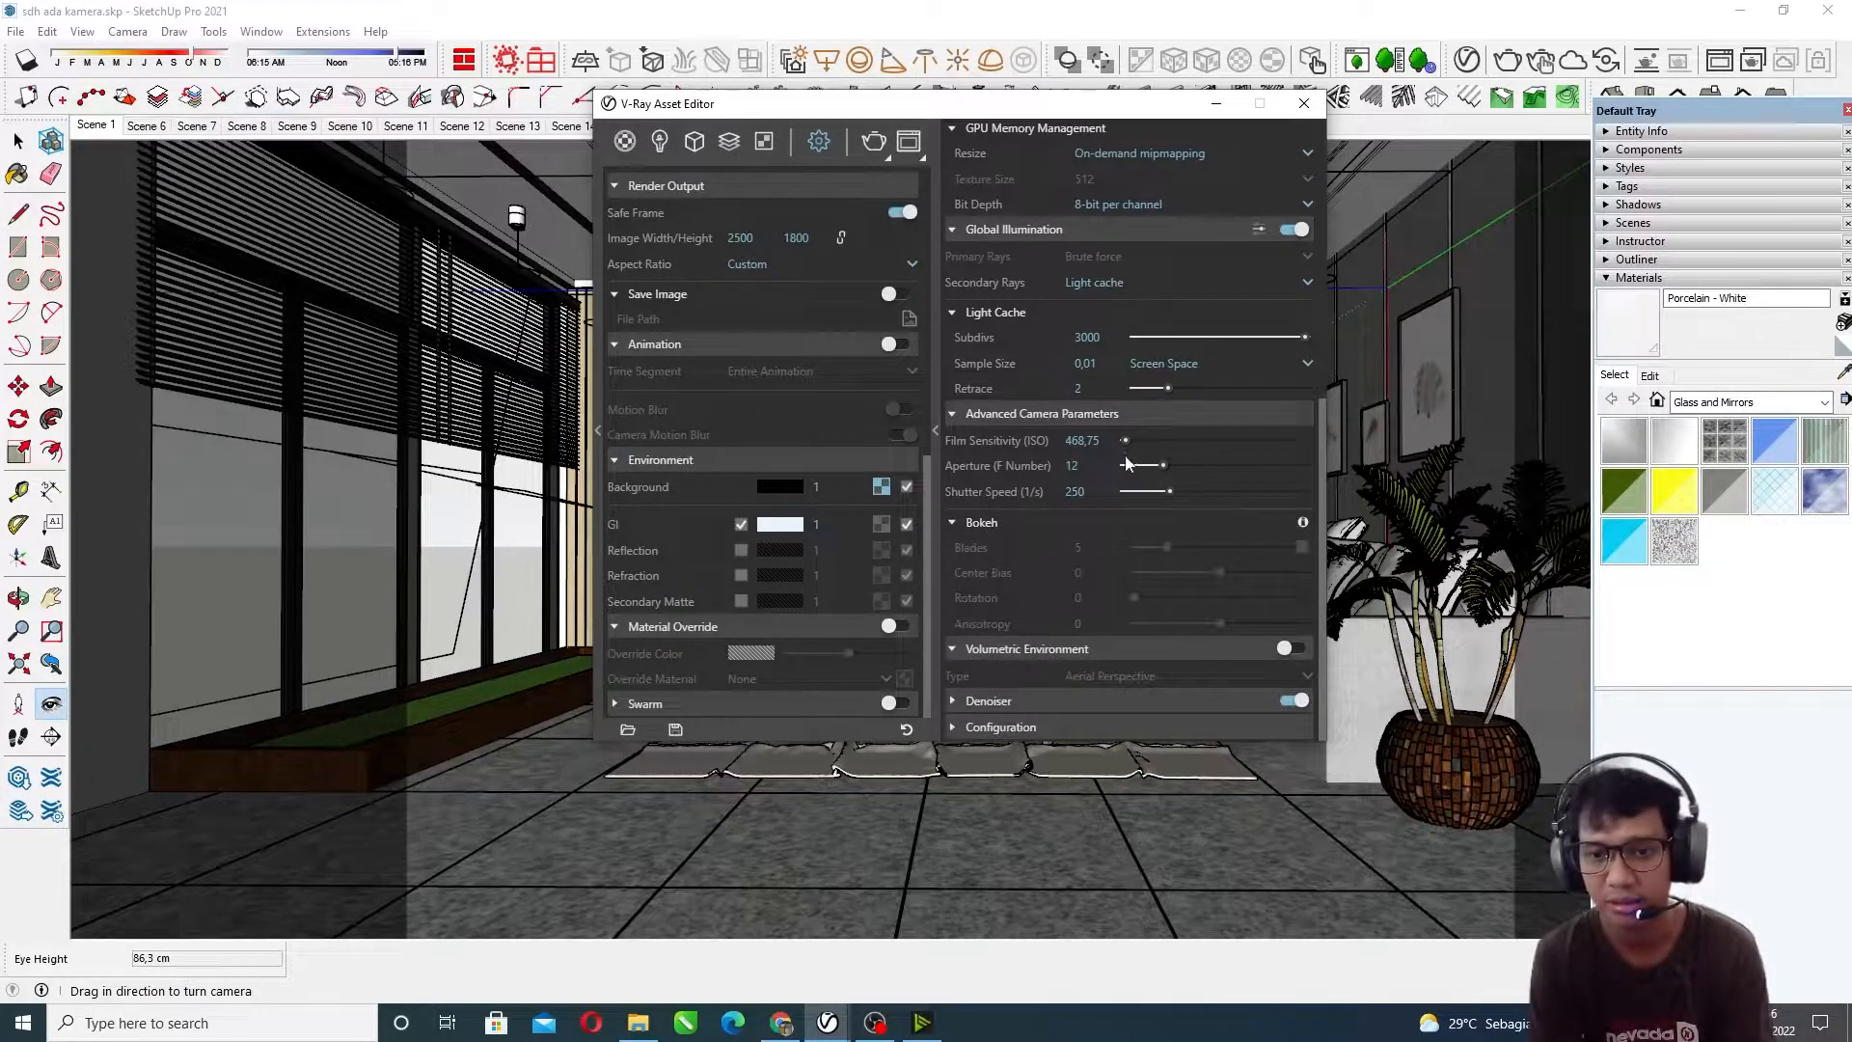
click(976, 701)
scroll(1119, 430, down, 2)
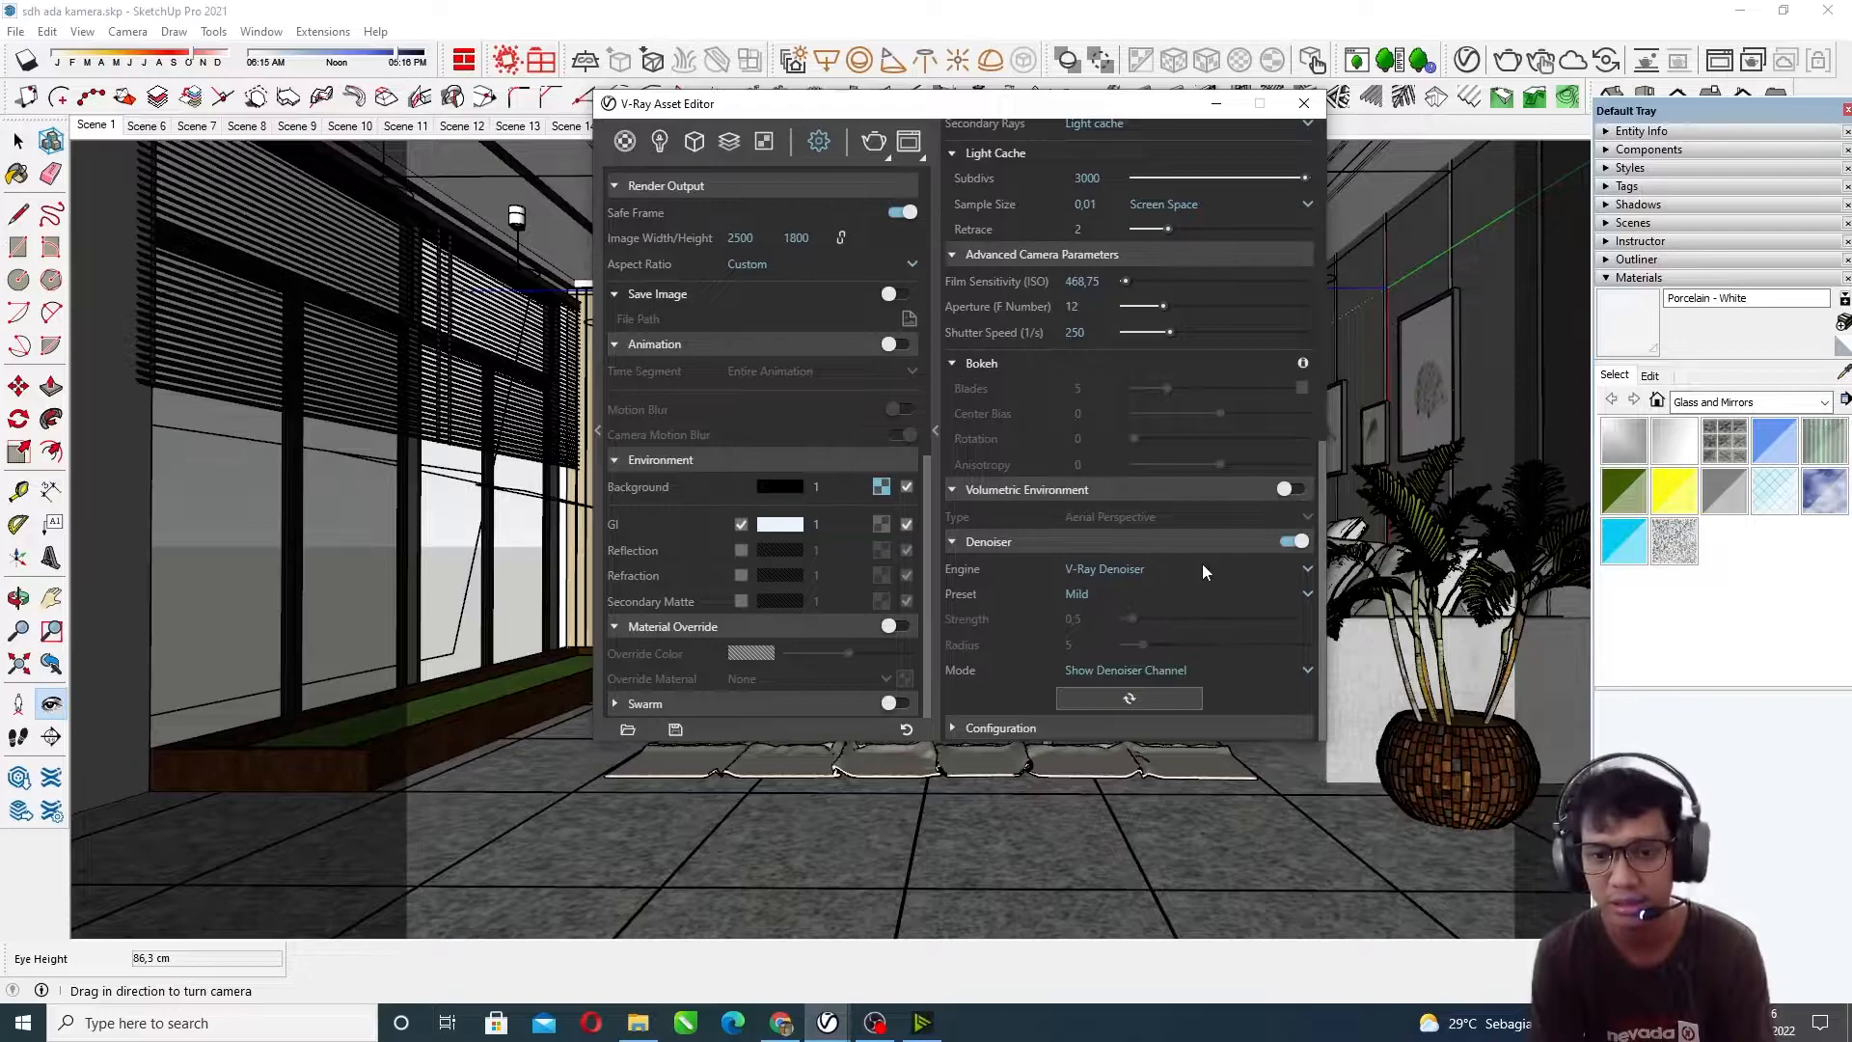
scroll(1121, 650, up, 2)
scroll(1140, 623, down, 2)
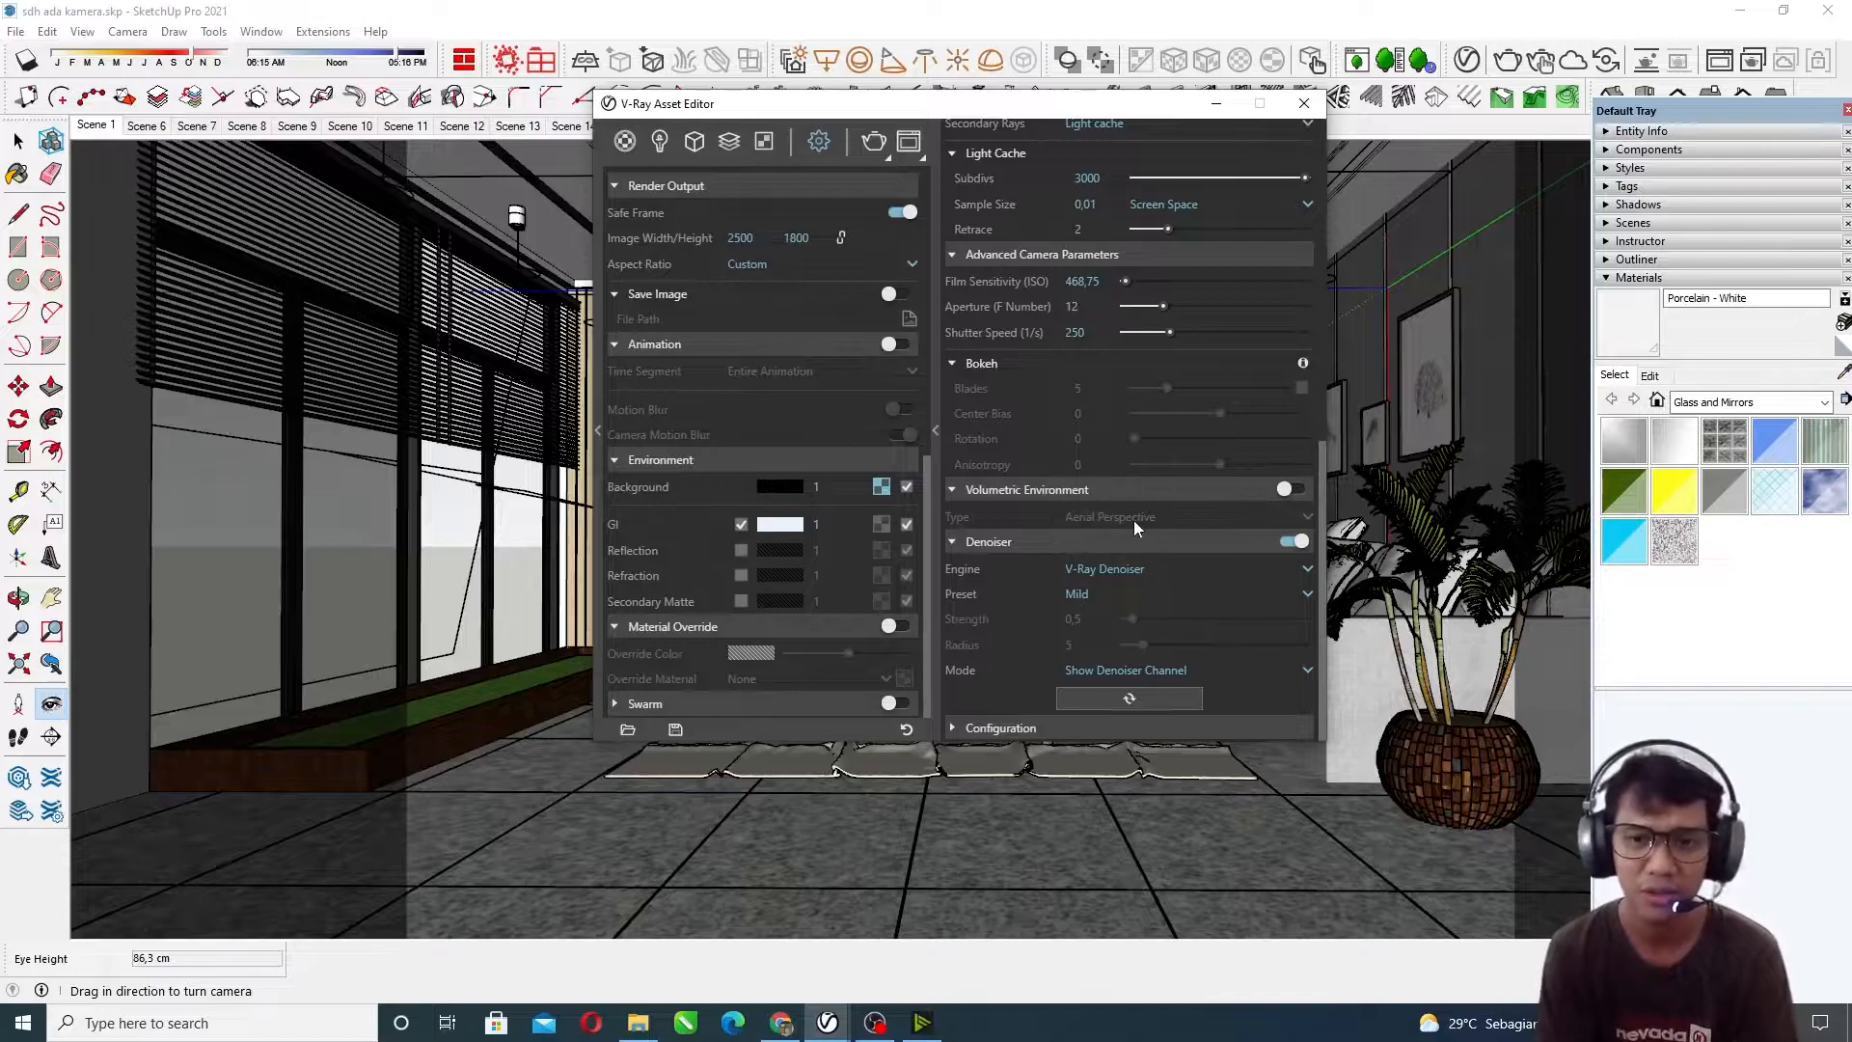
scroll(1132, 519, up, 7)
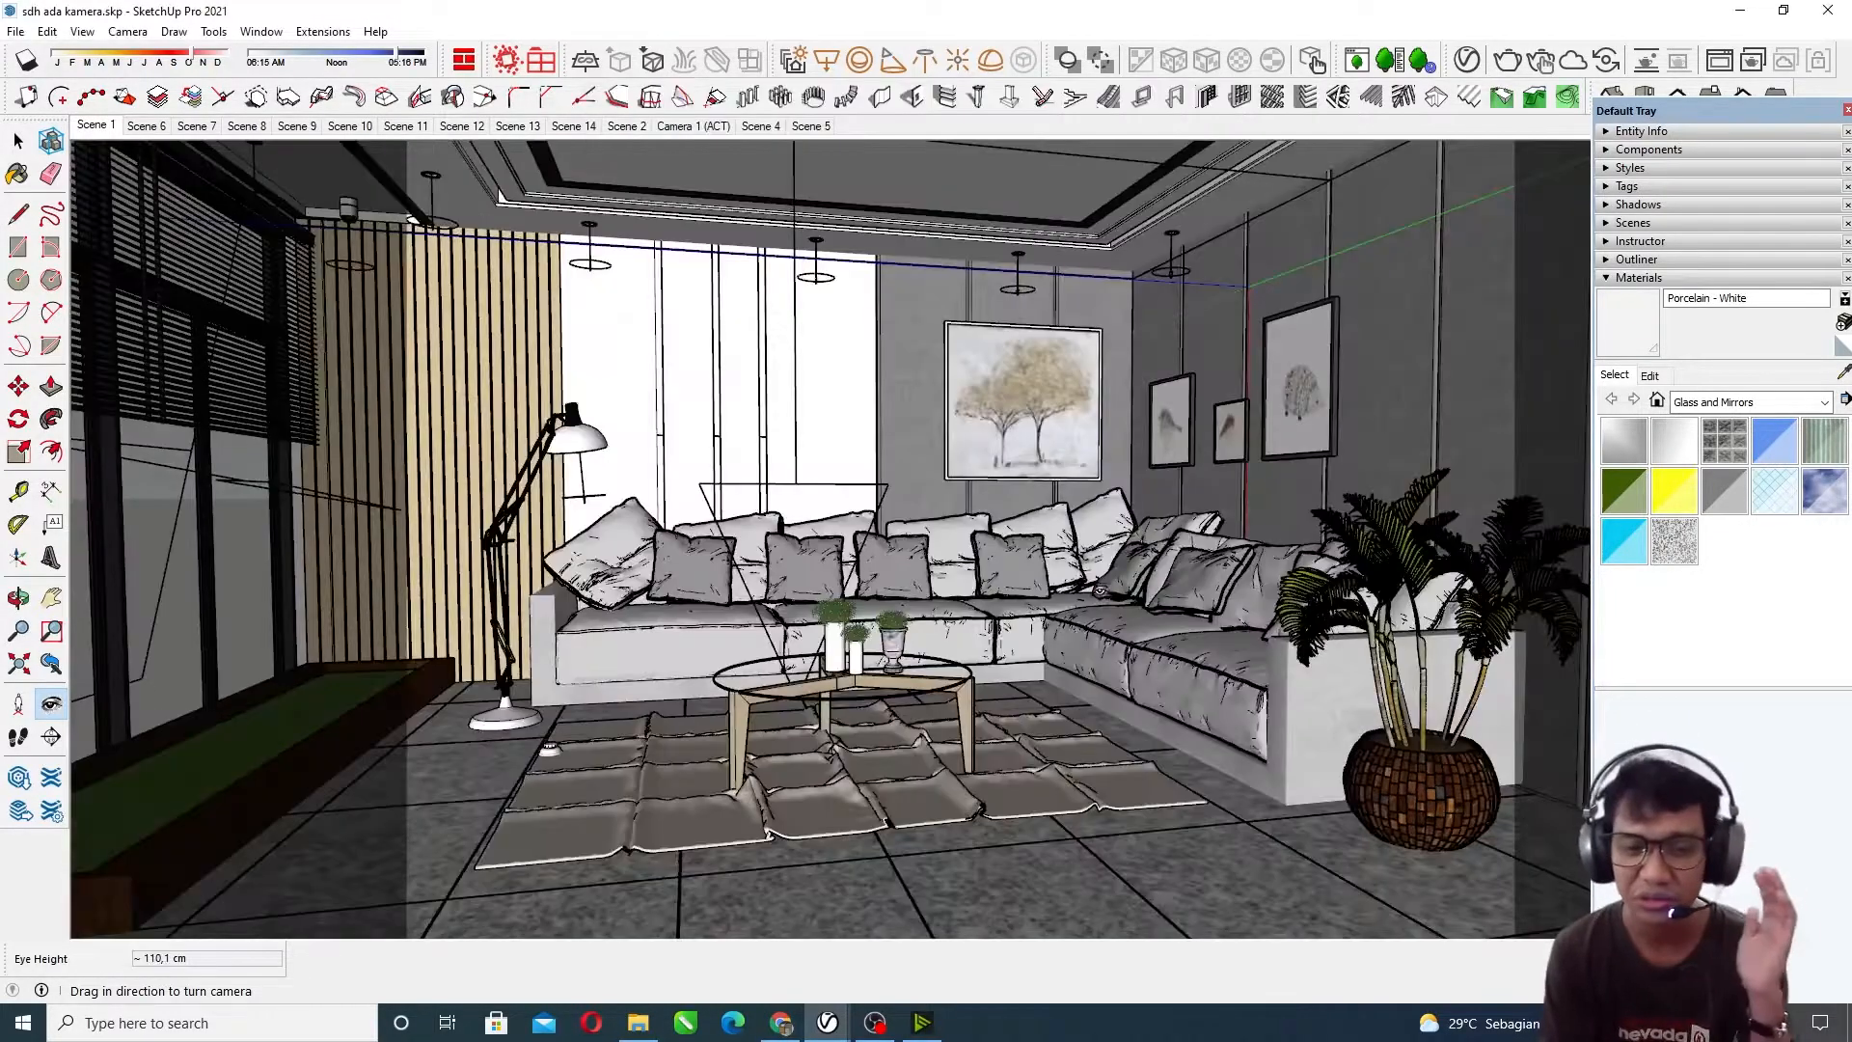
drag(1187, 610, 1157, 609)
middle_drag(1158, 610, 958, 573)
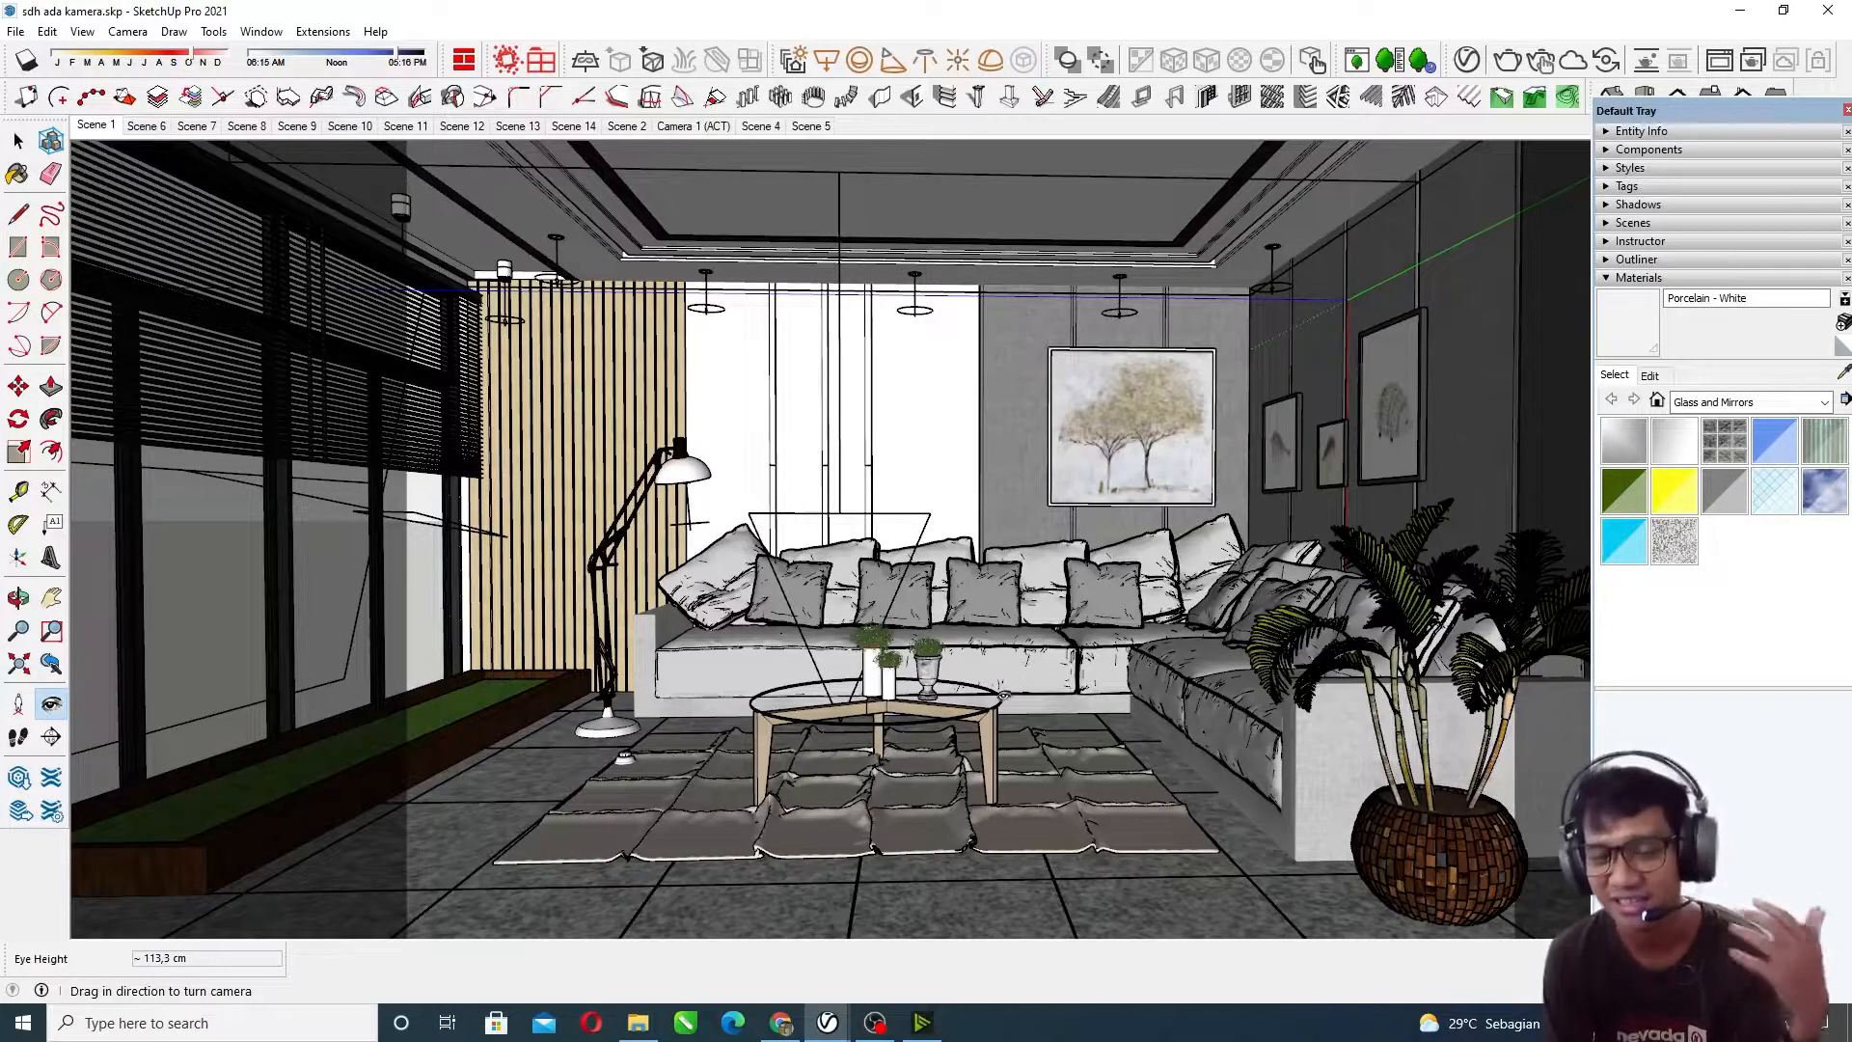
drag(1144, 576, 1131, 613)
middle_drag(1132, 613, 1120, 619)
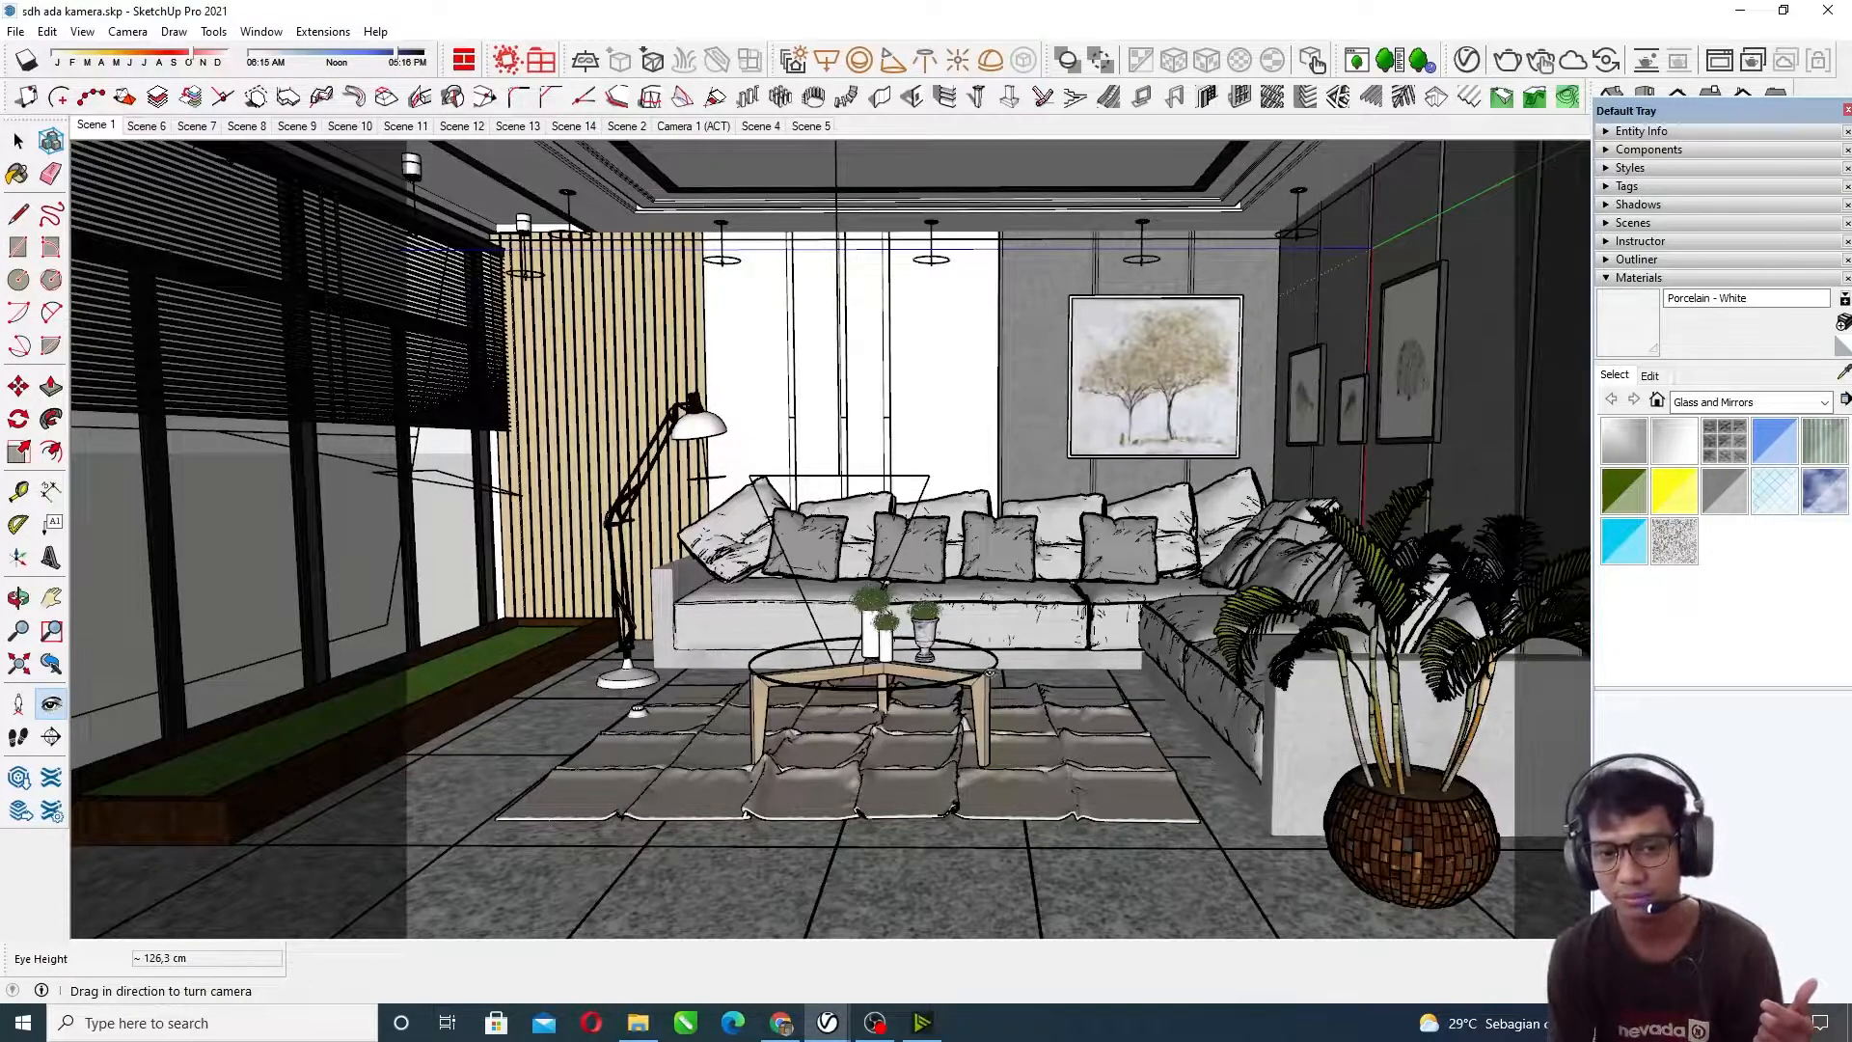
drag(1024, 637, 993, 630)
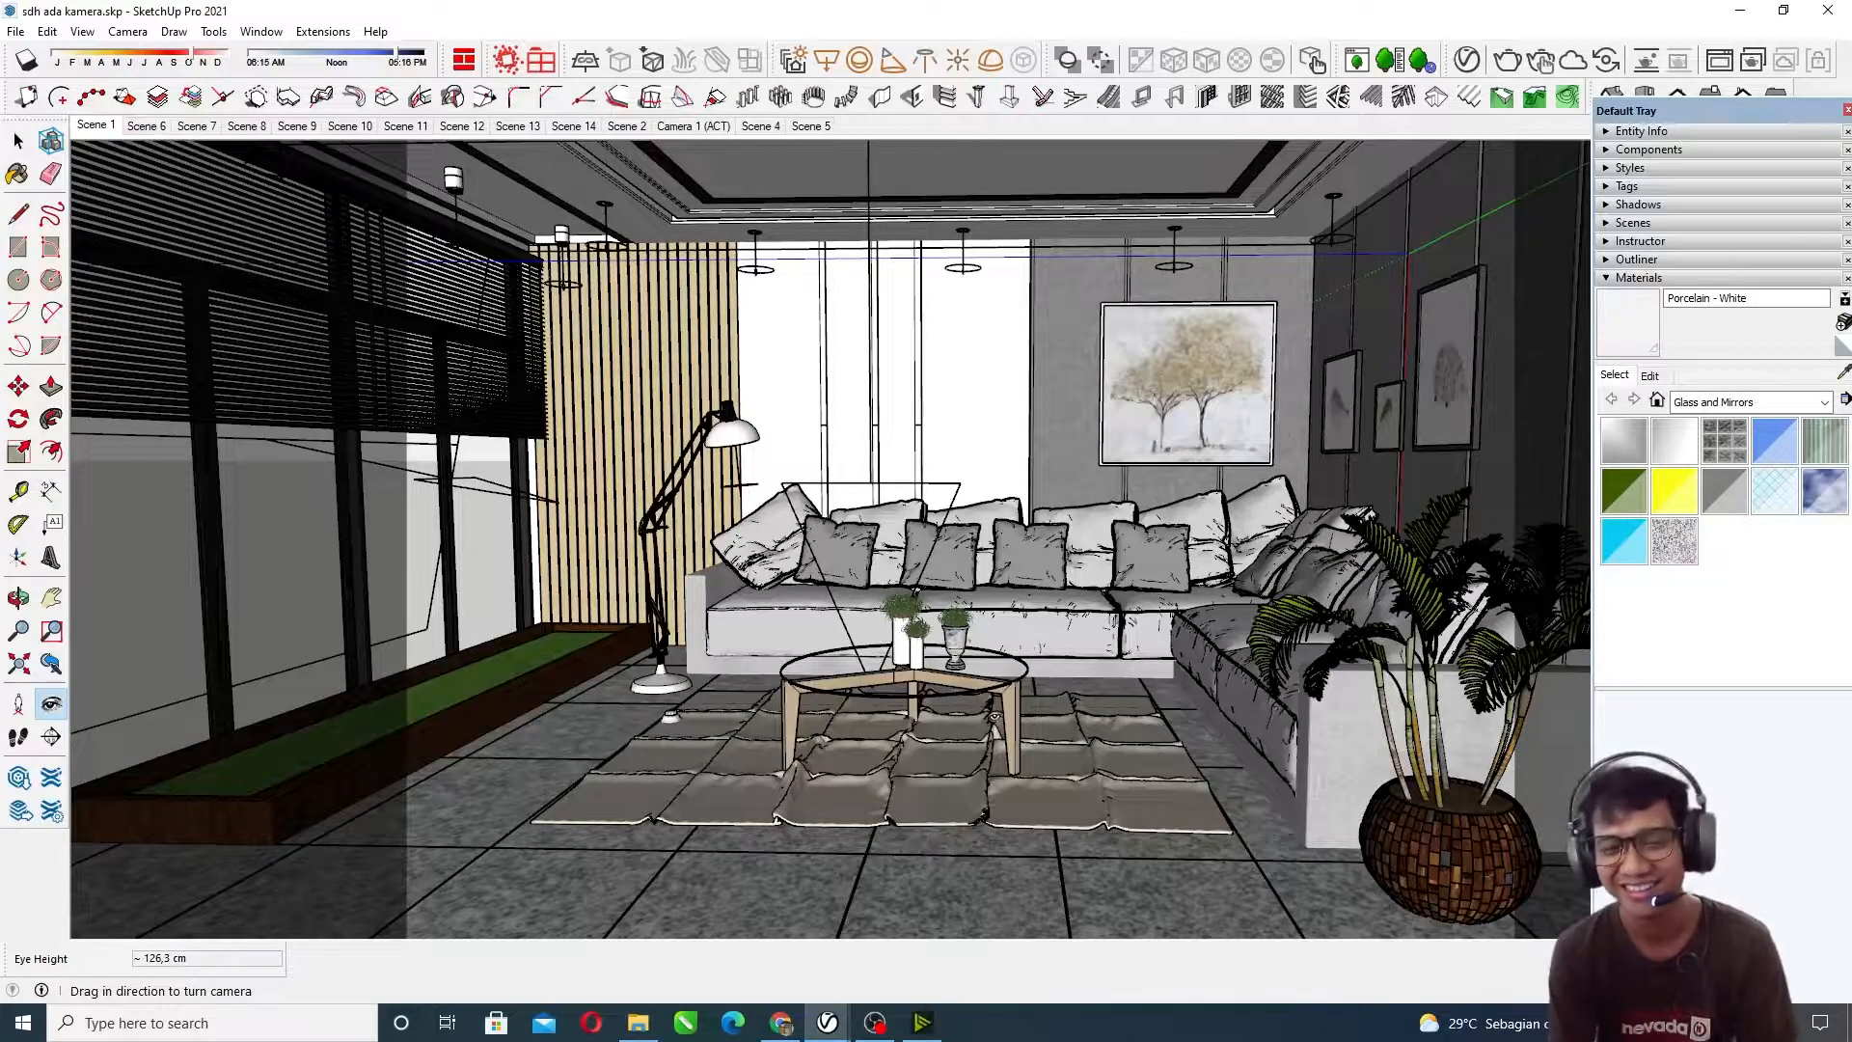
drag(1074, 559, 1102, 524)
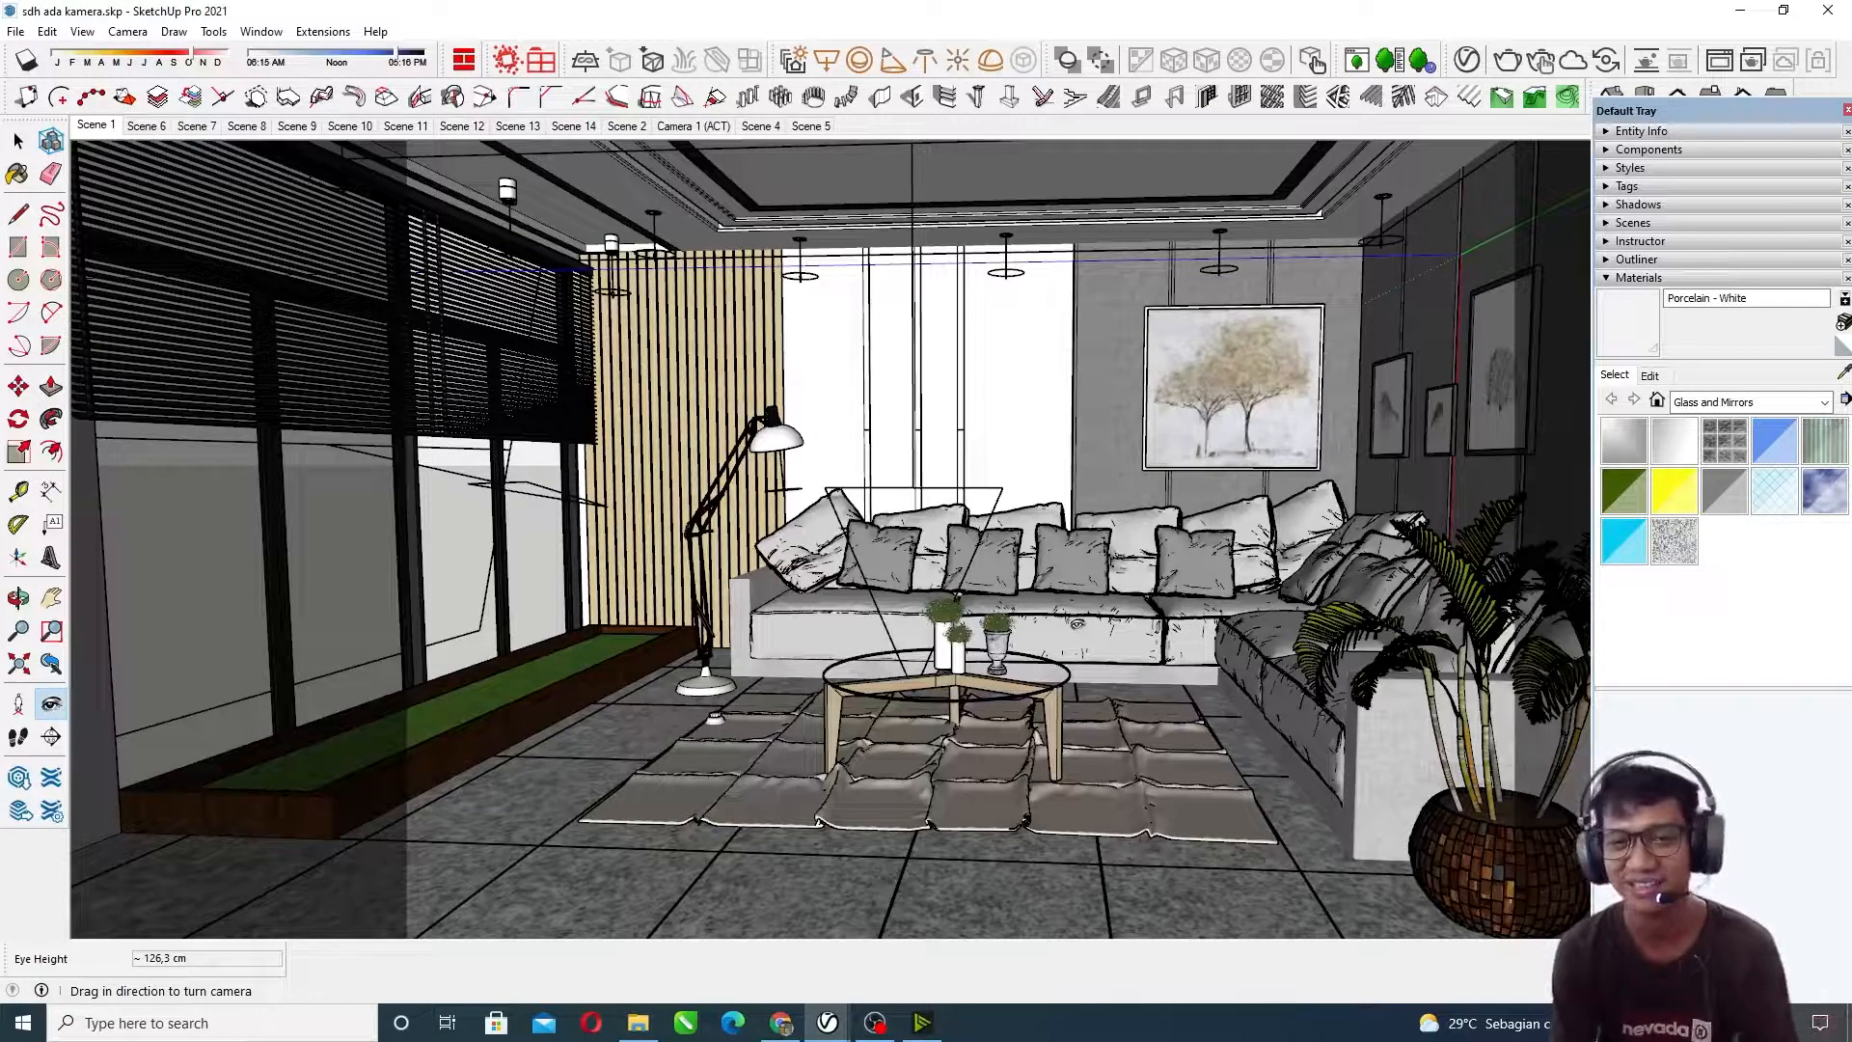
drag(1117, 532, 1099, 525)
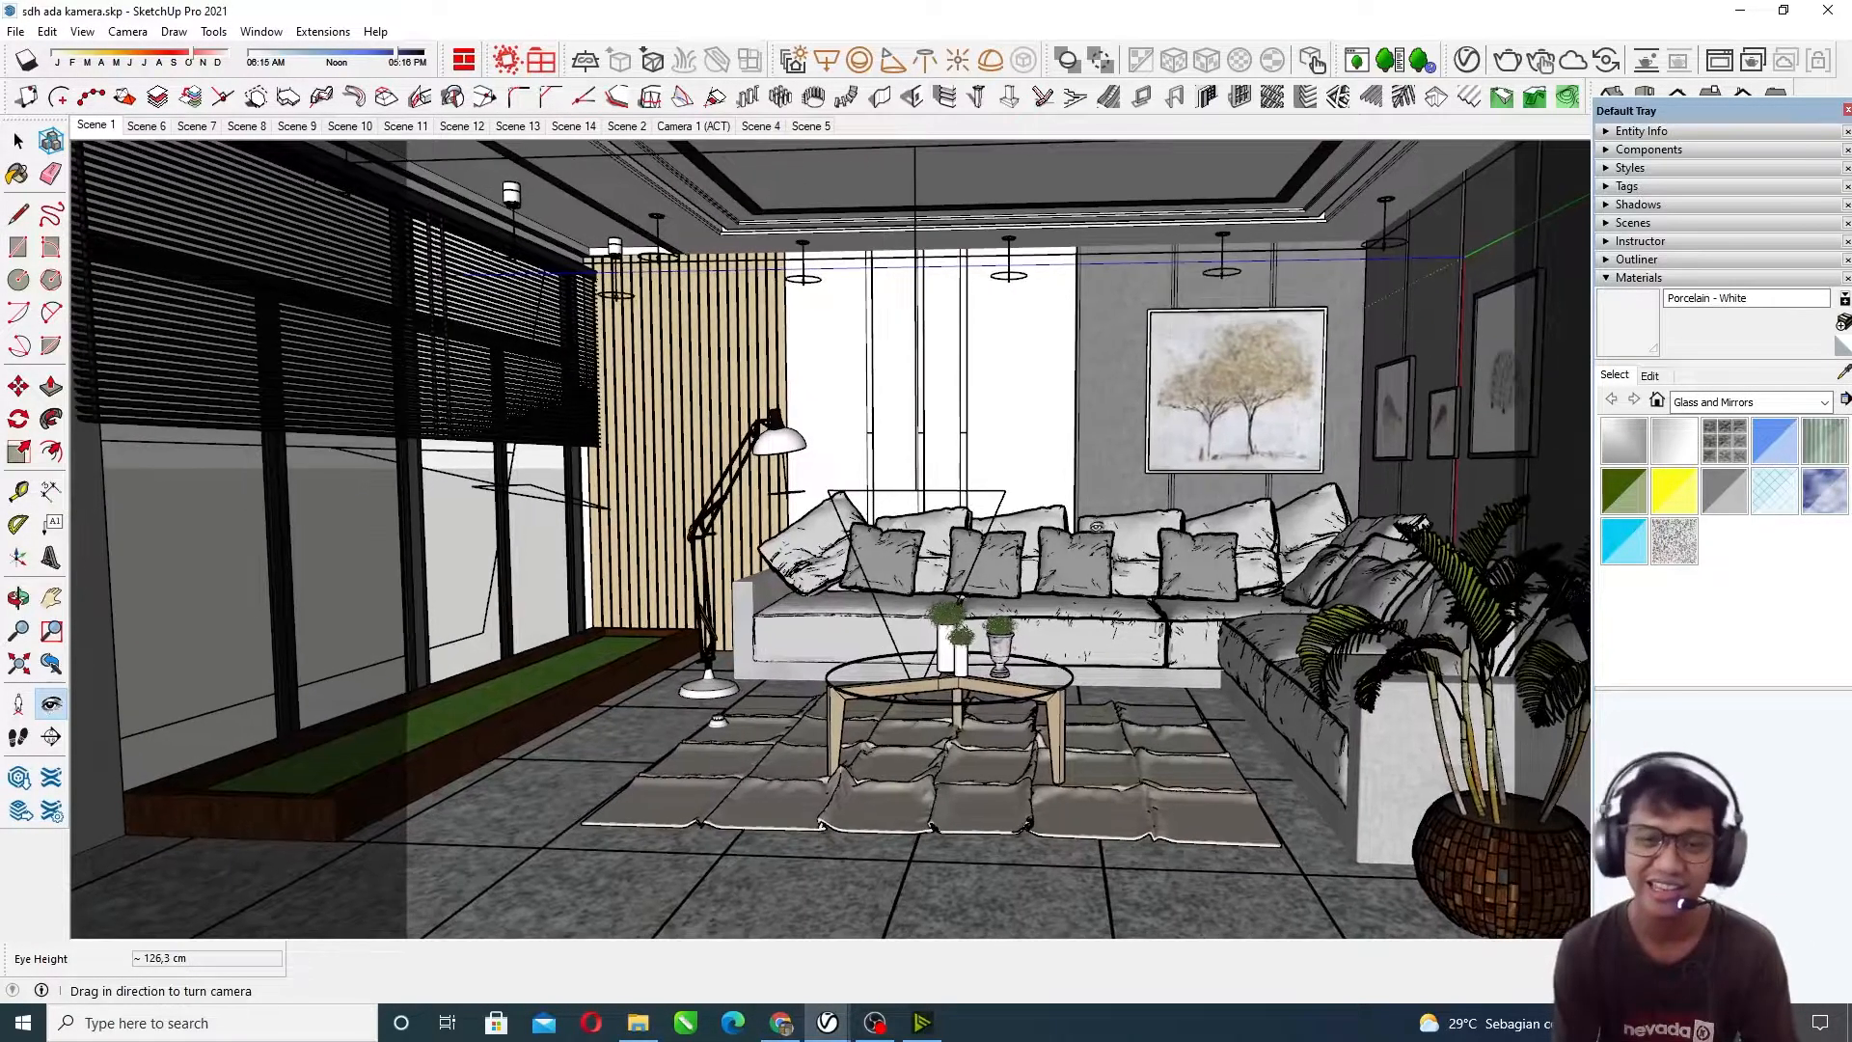
drag(1016, 401, 1075, 420)
key(o)
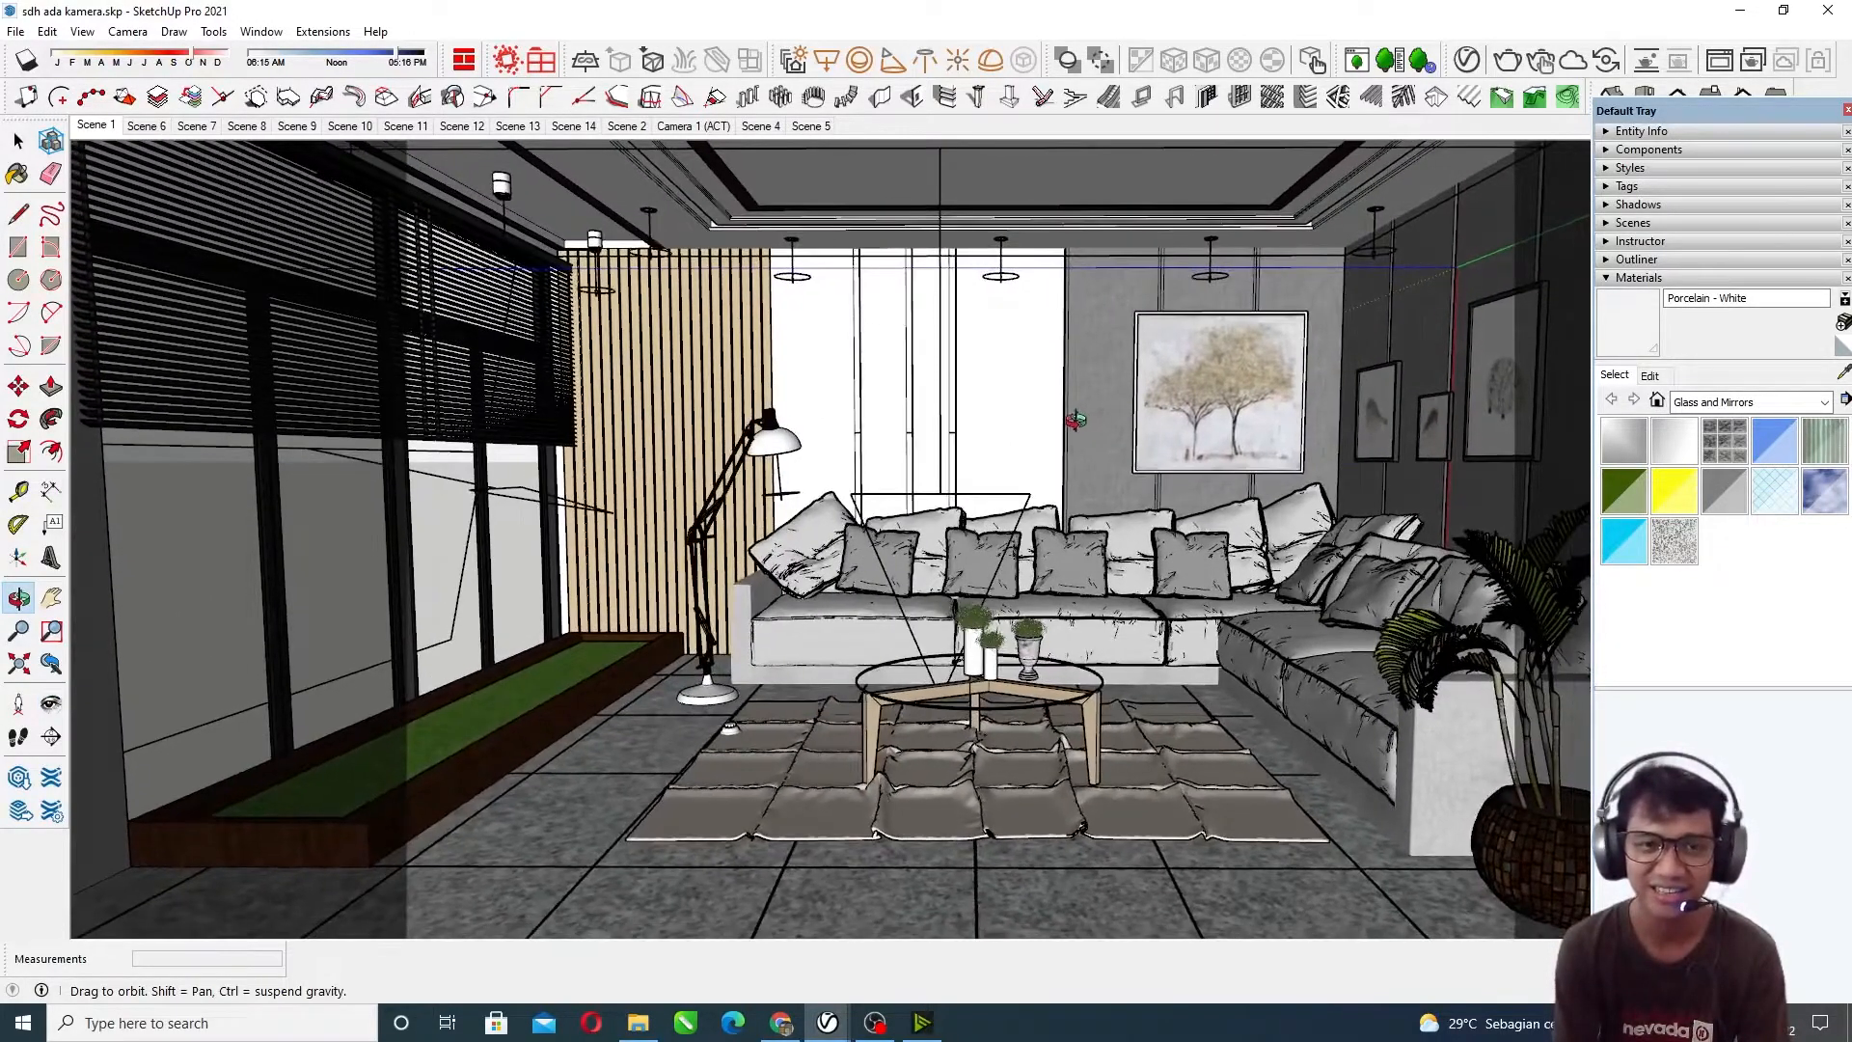
middle_drag(1075, 421, 1072, 421)
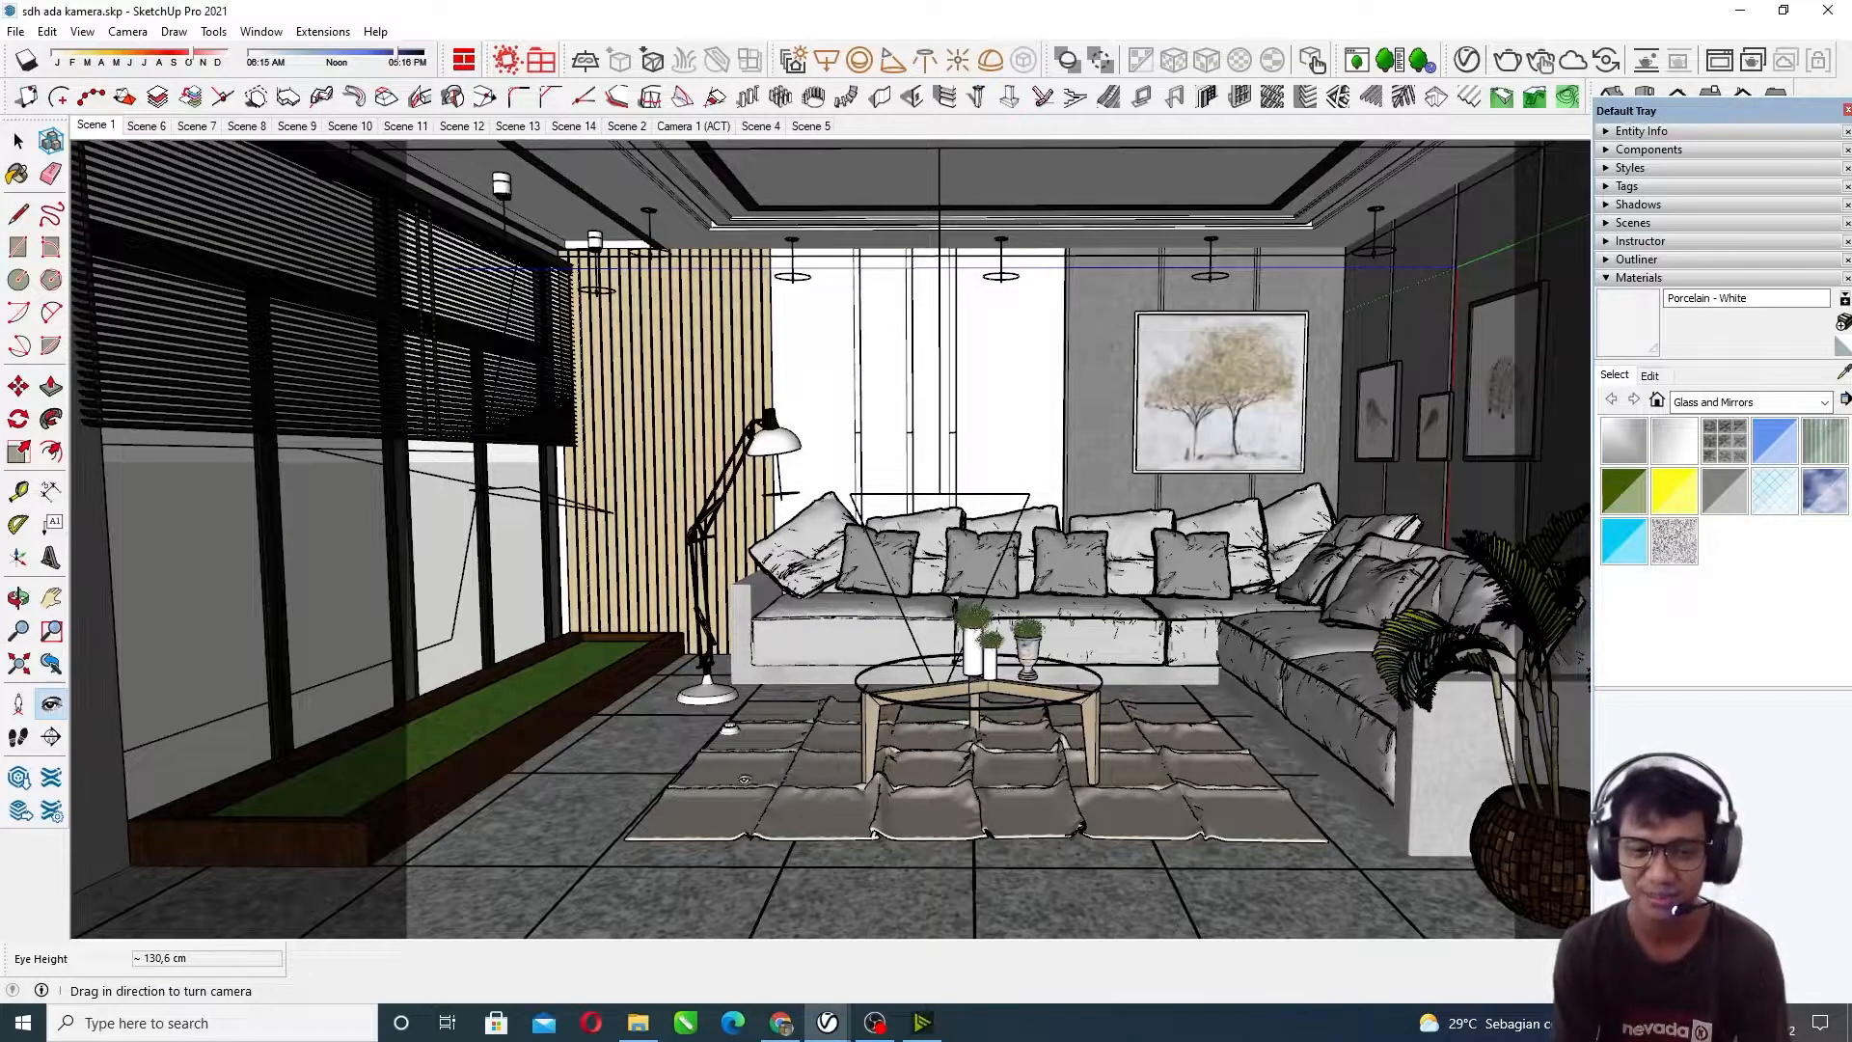
Step: Switch to Photos and examine the finished living room image 2 render.jpg up close and in full
click(650, 1025)
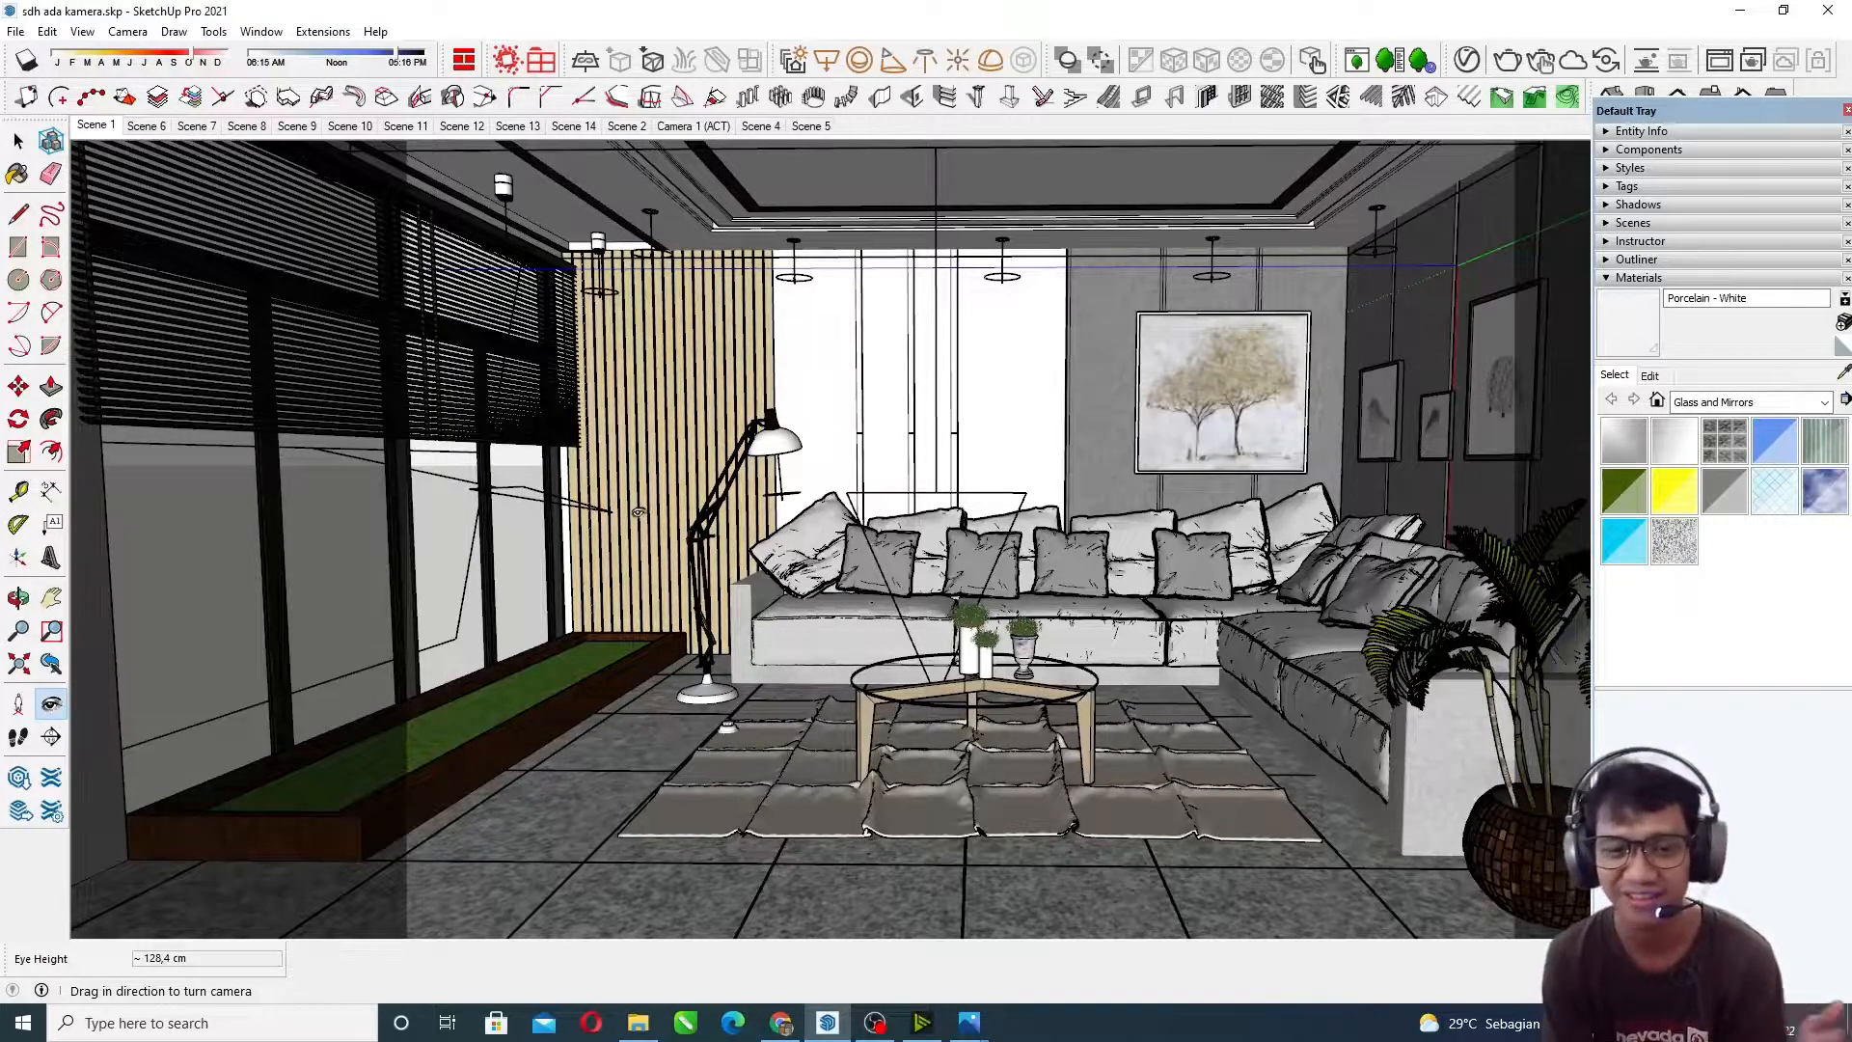
click(968, 1022)
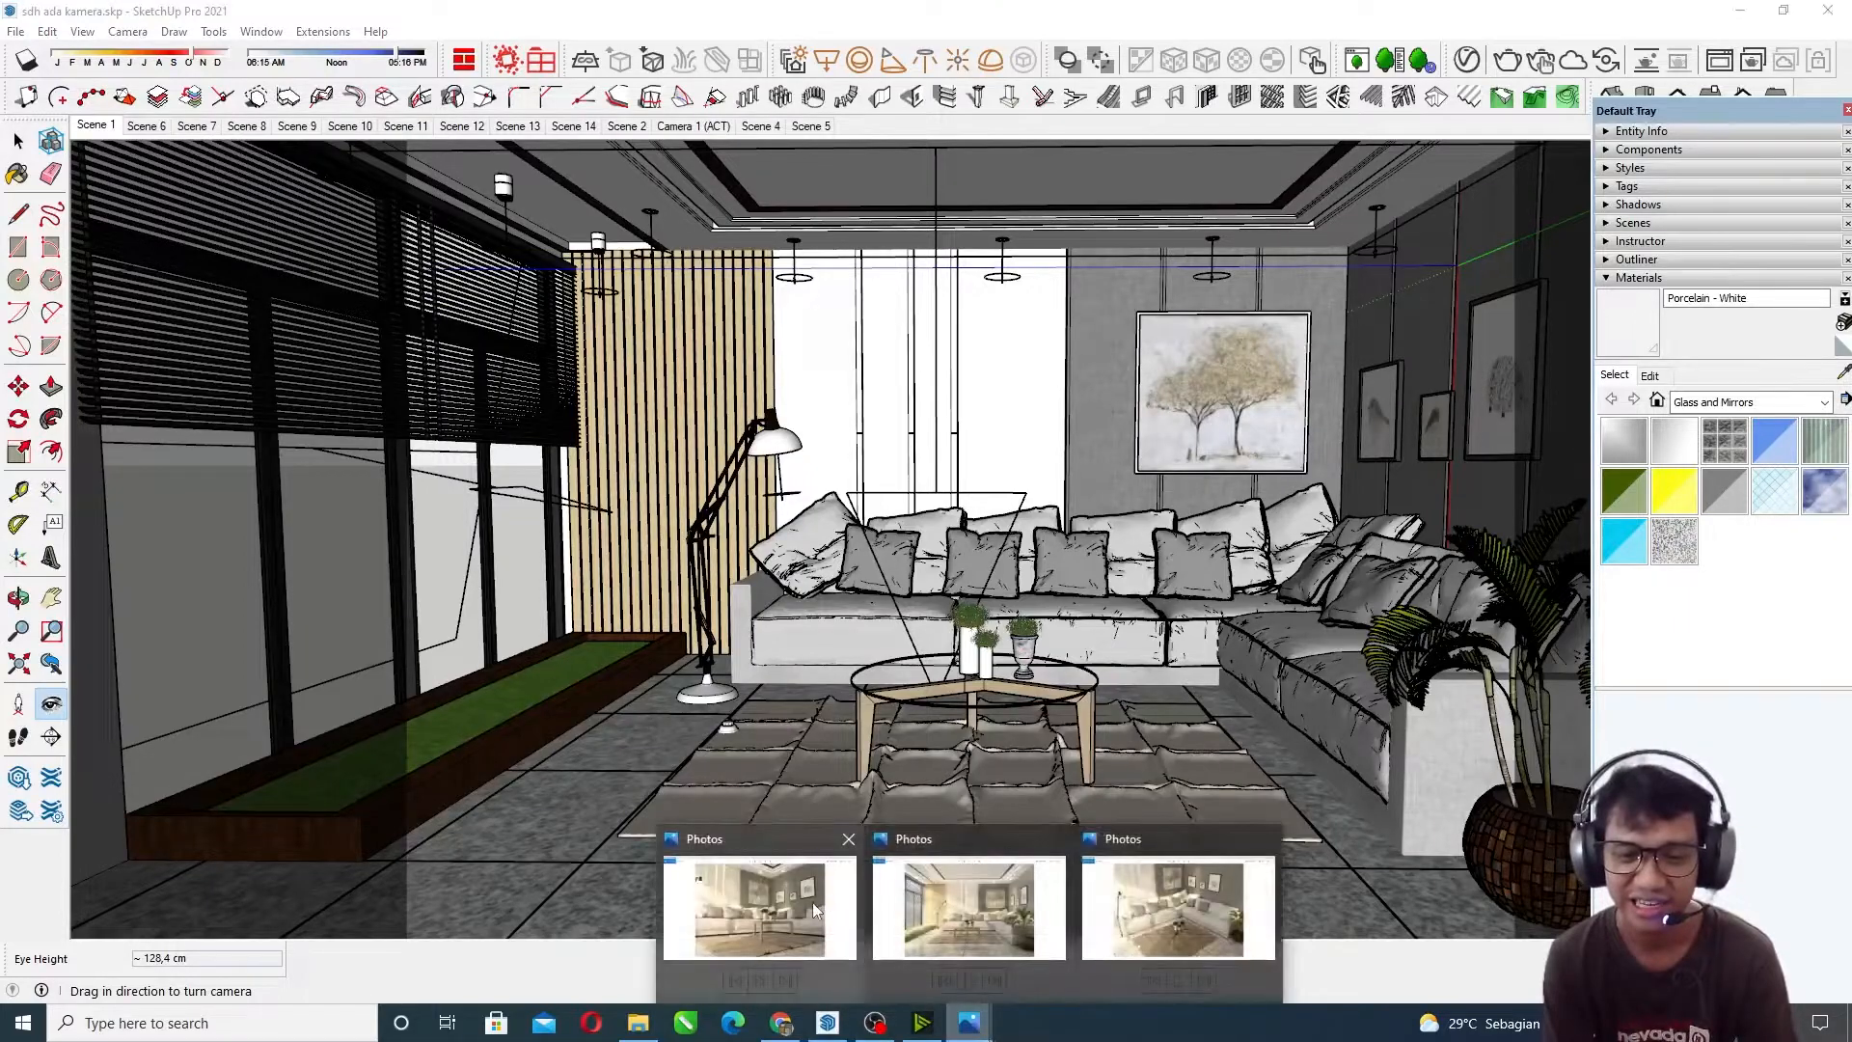
click(979, 912)
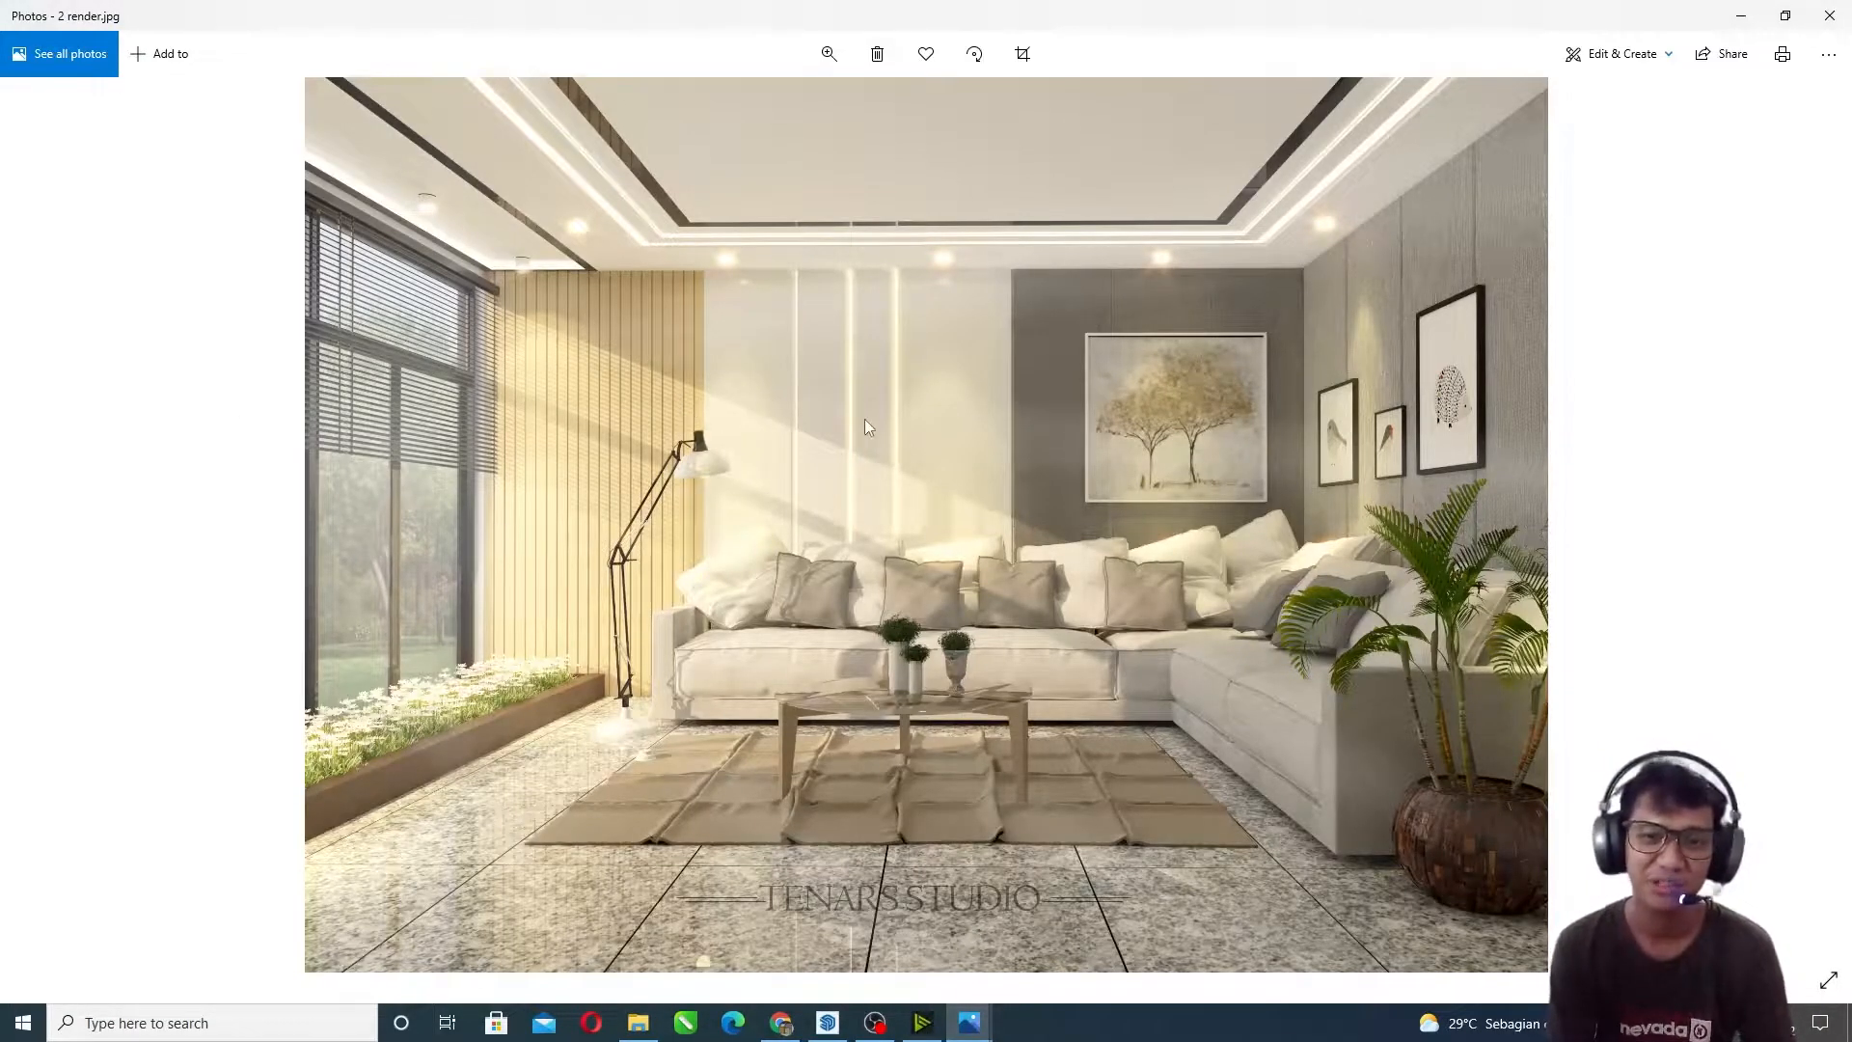
scroll(864, 418, up, 2)
scroll(1051, 506, down, 2)
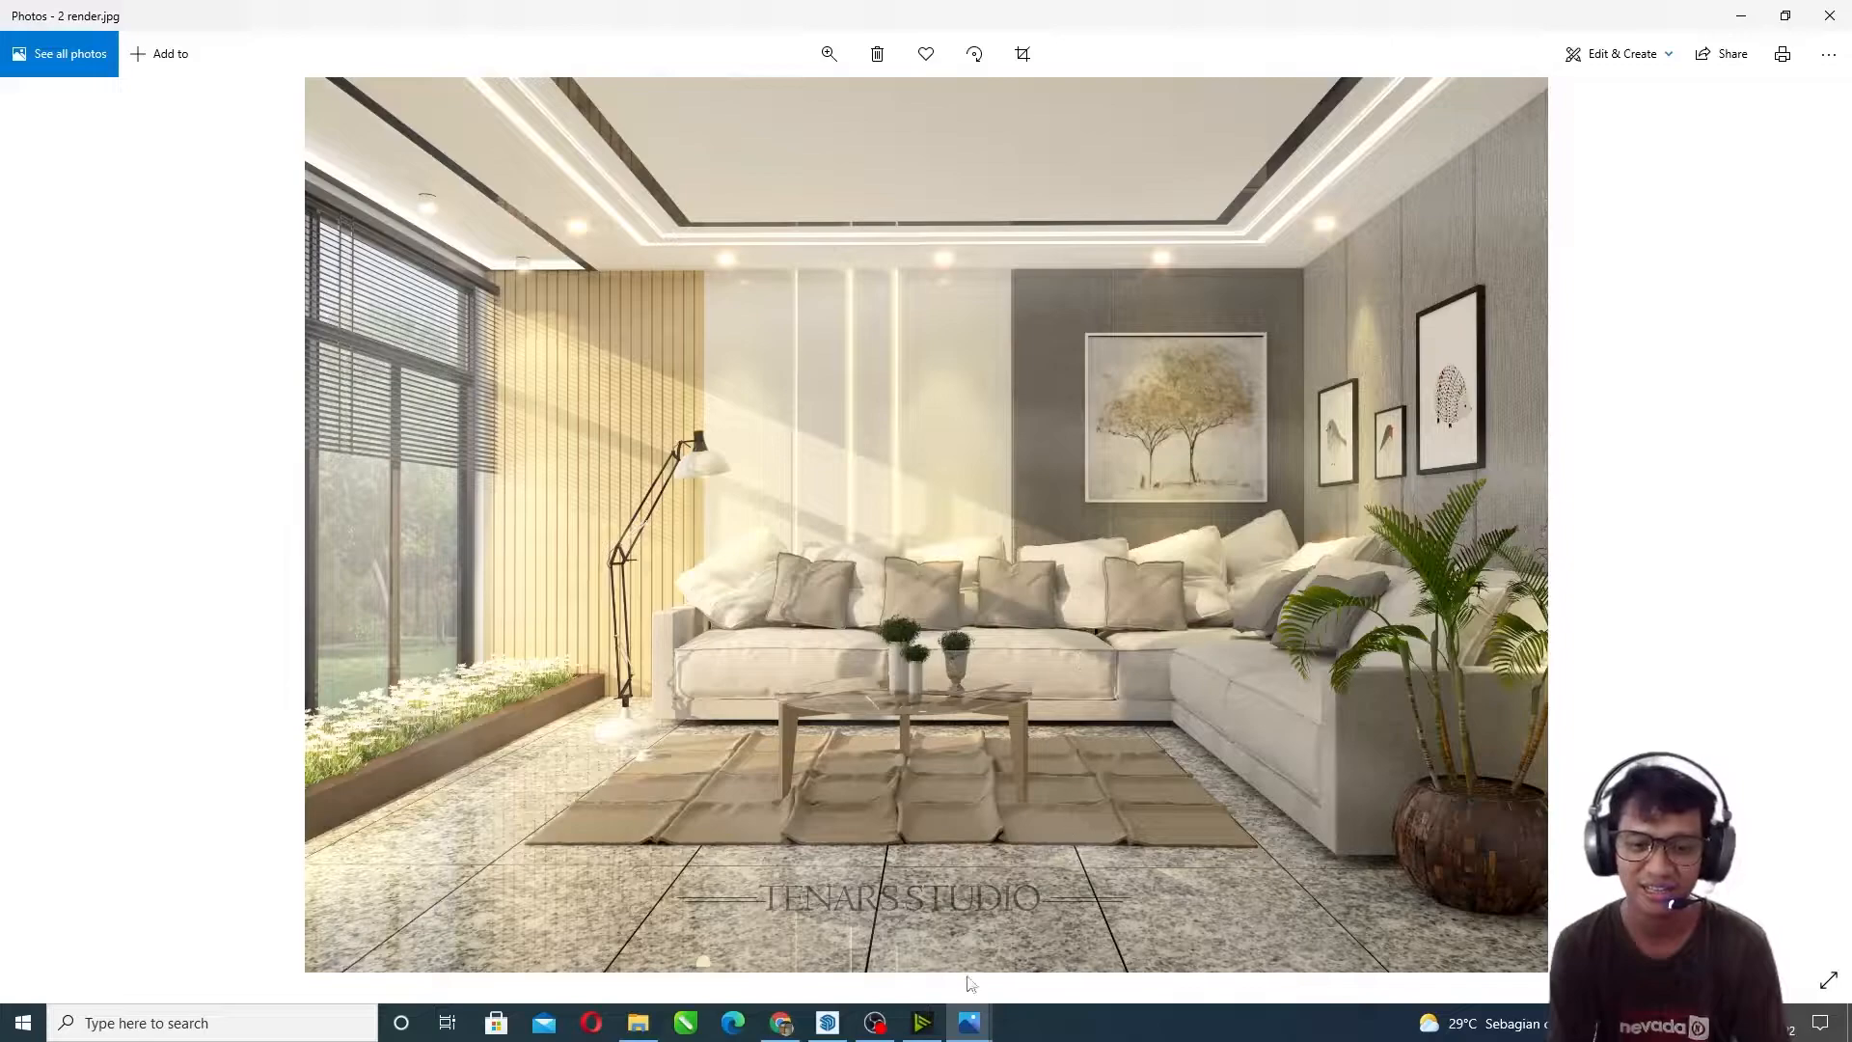
Step: View the sofa corner images 1 render.jpg and 4 render.jpg, and return to the image 2 render.jpg
click(968, 1023)
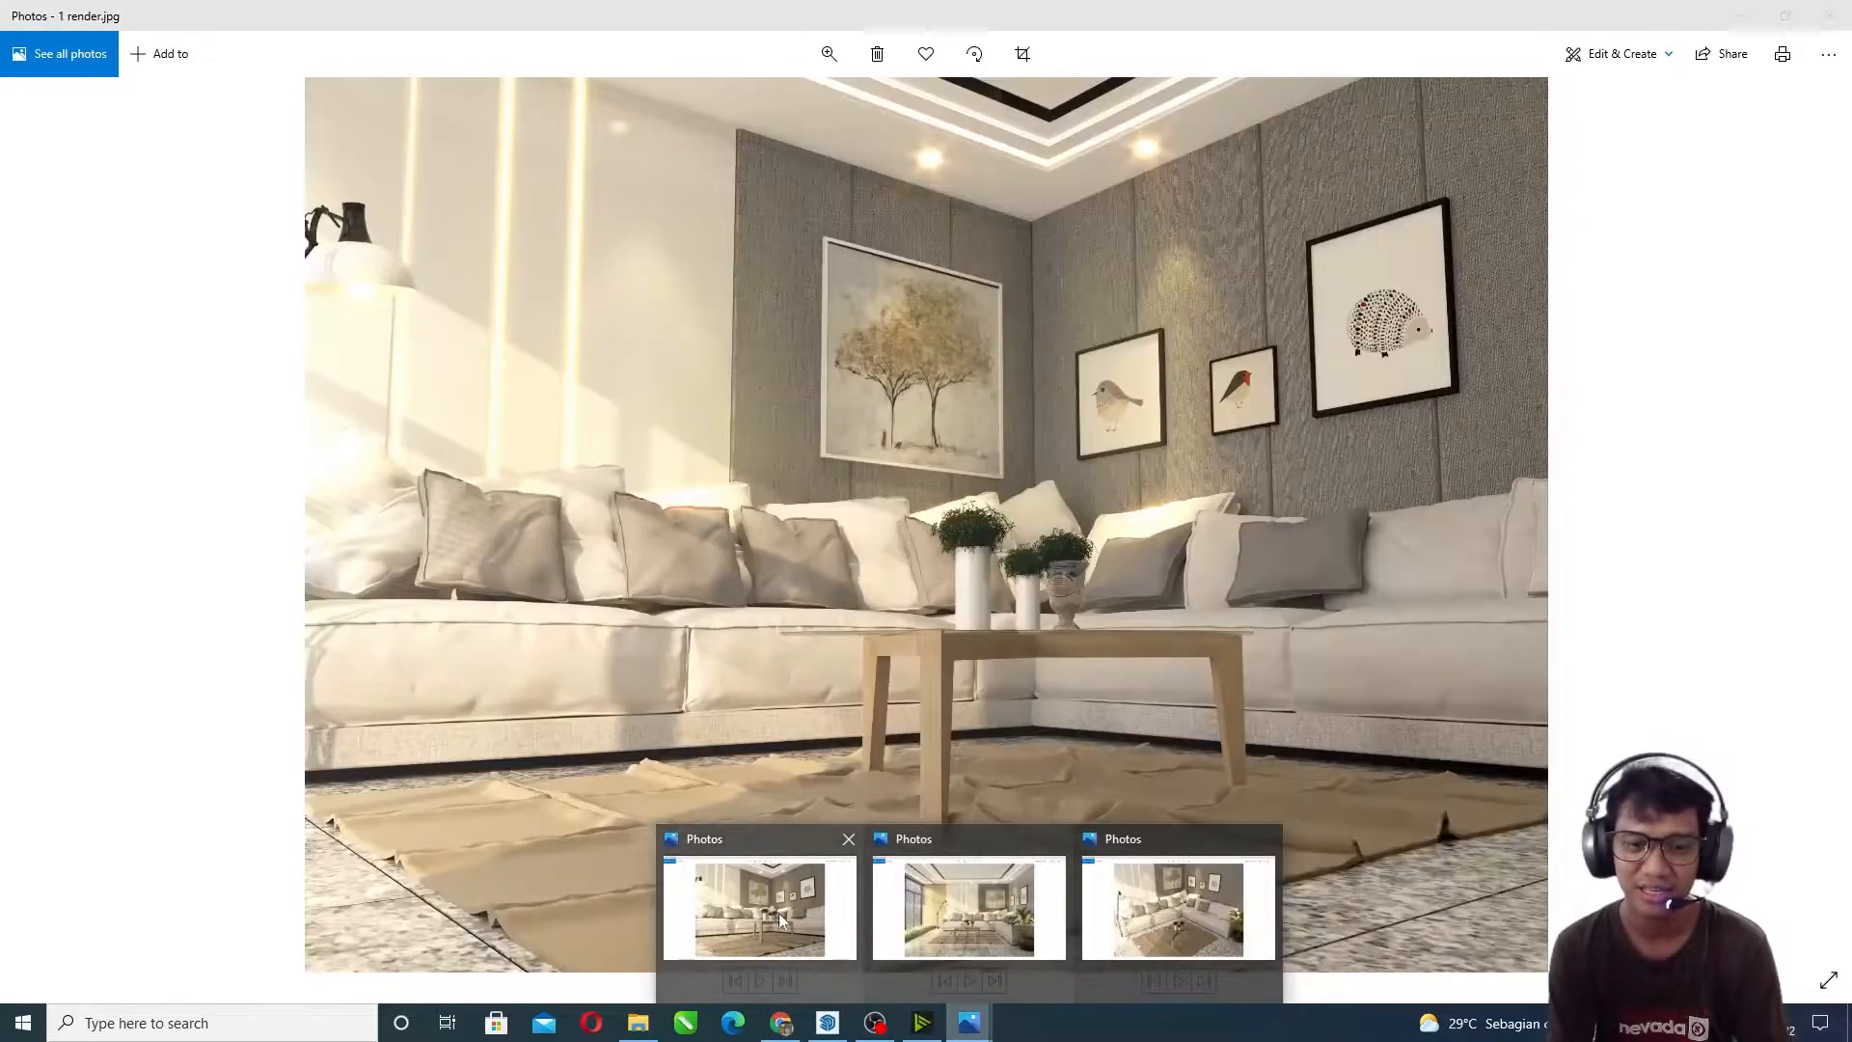
click(789, 918)
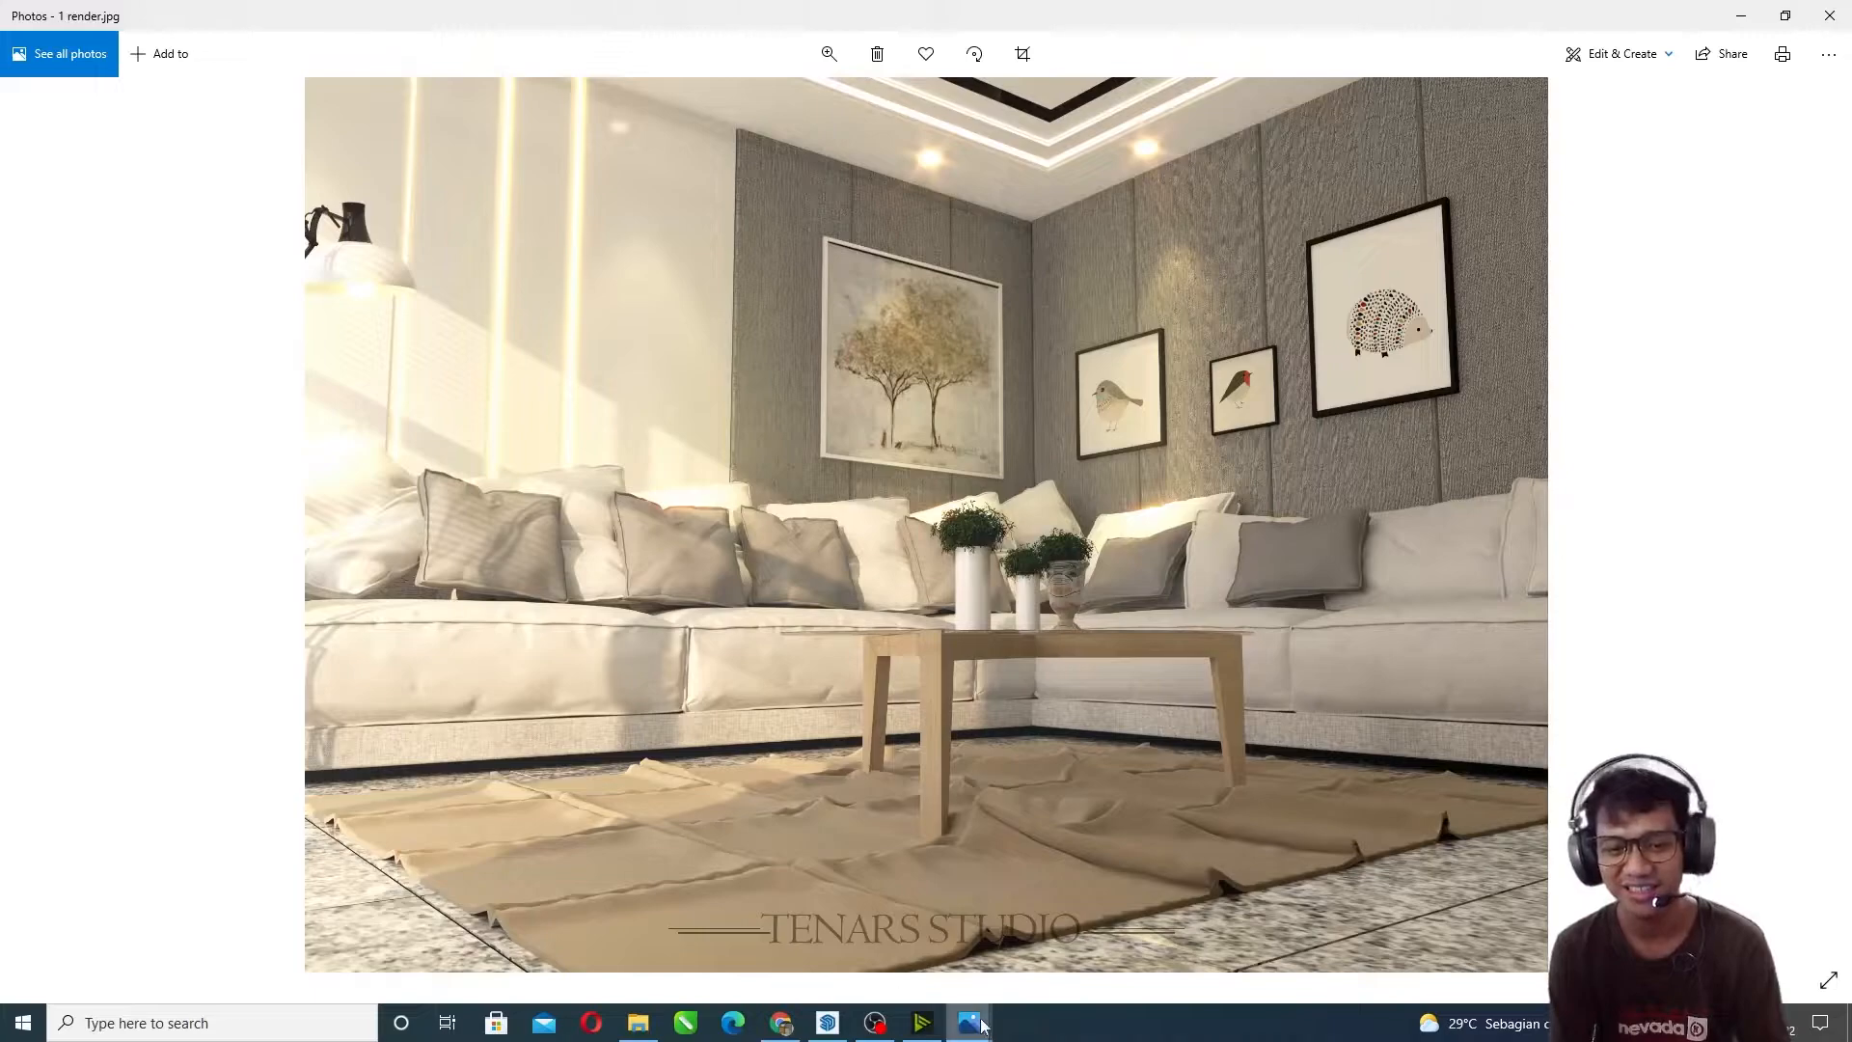
mouse_move(976, 1023)
click(1225, 911)
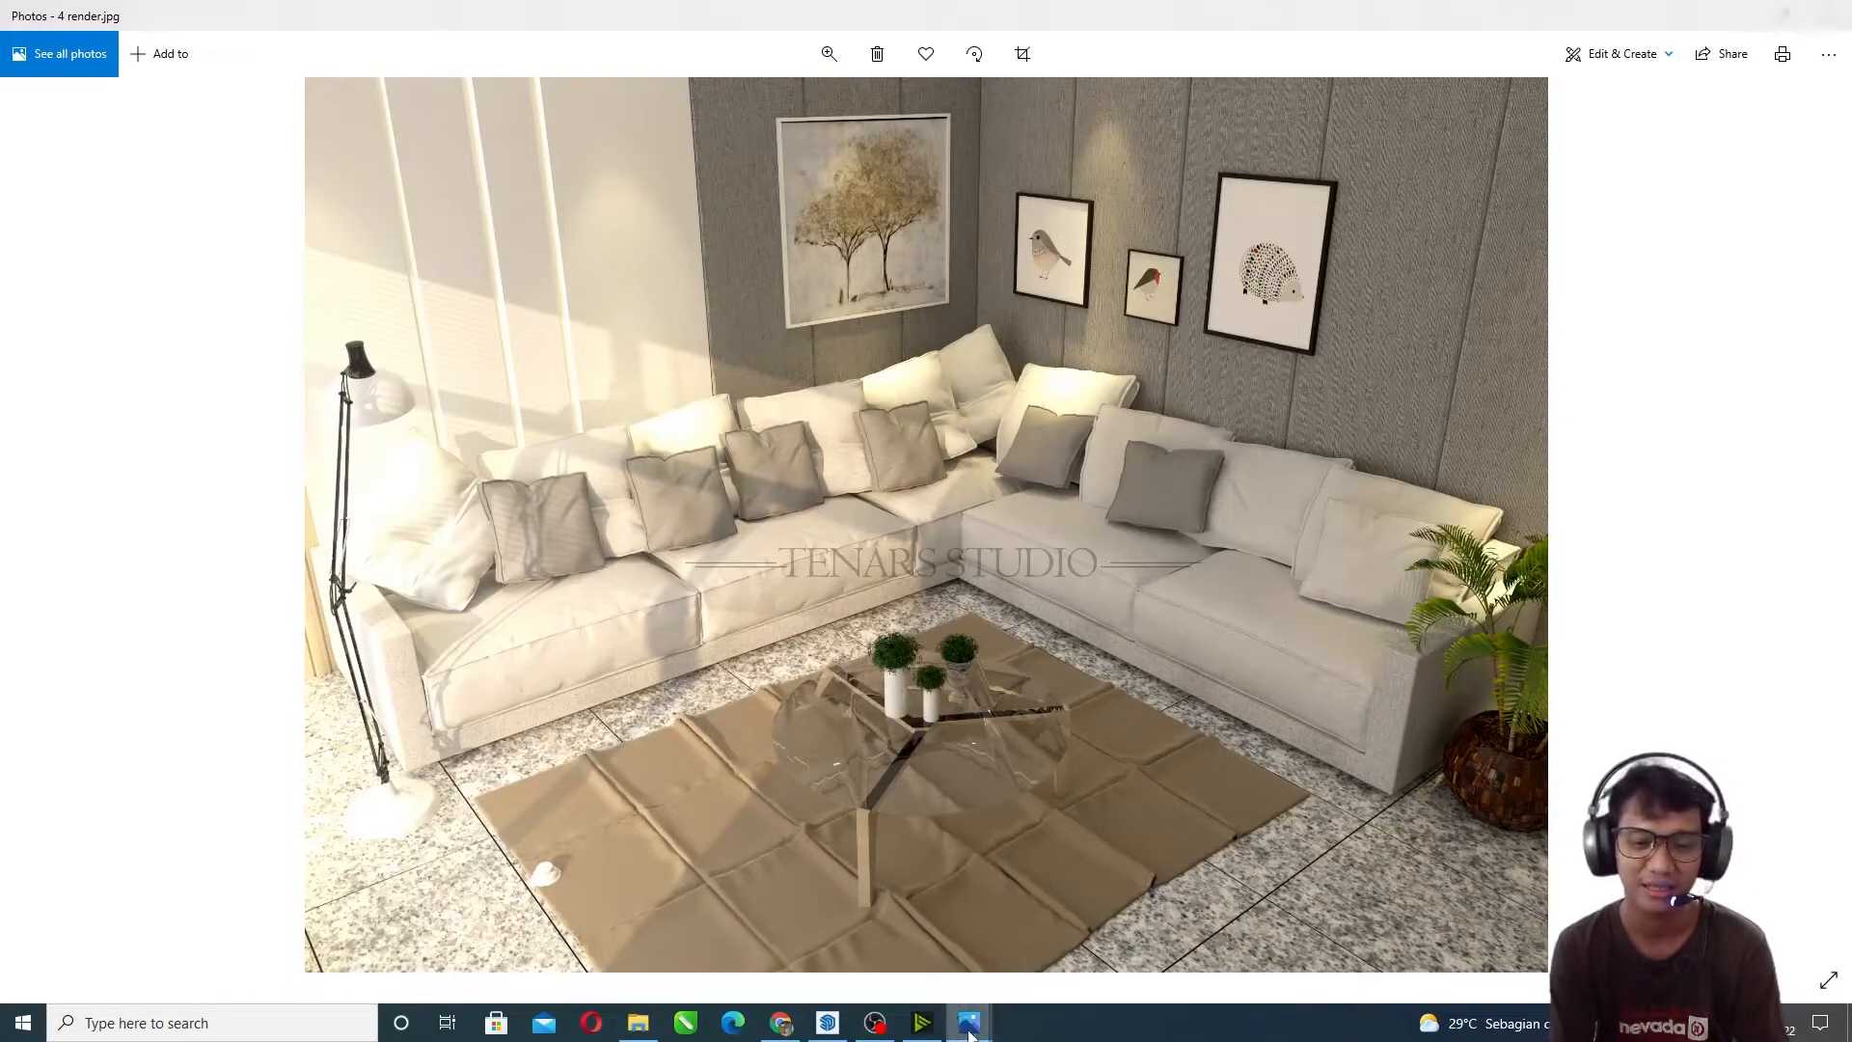
mouse_move(969, 1023)
click(835, 919)
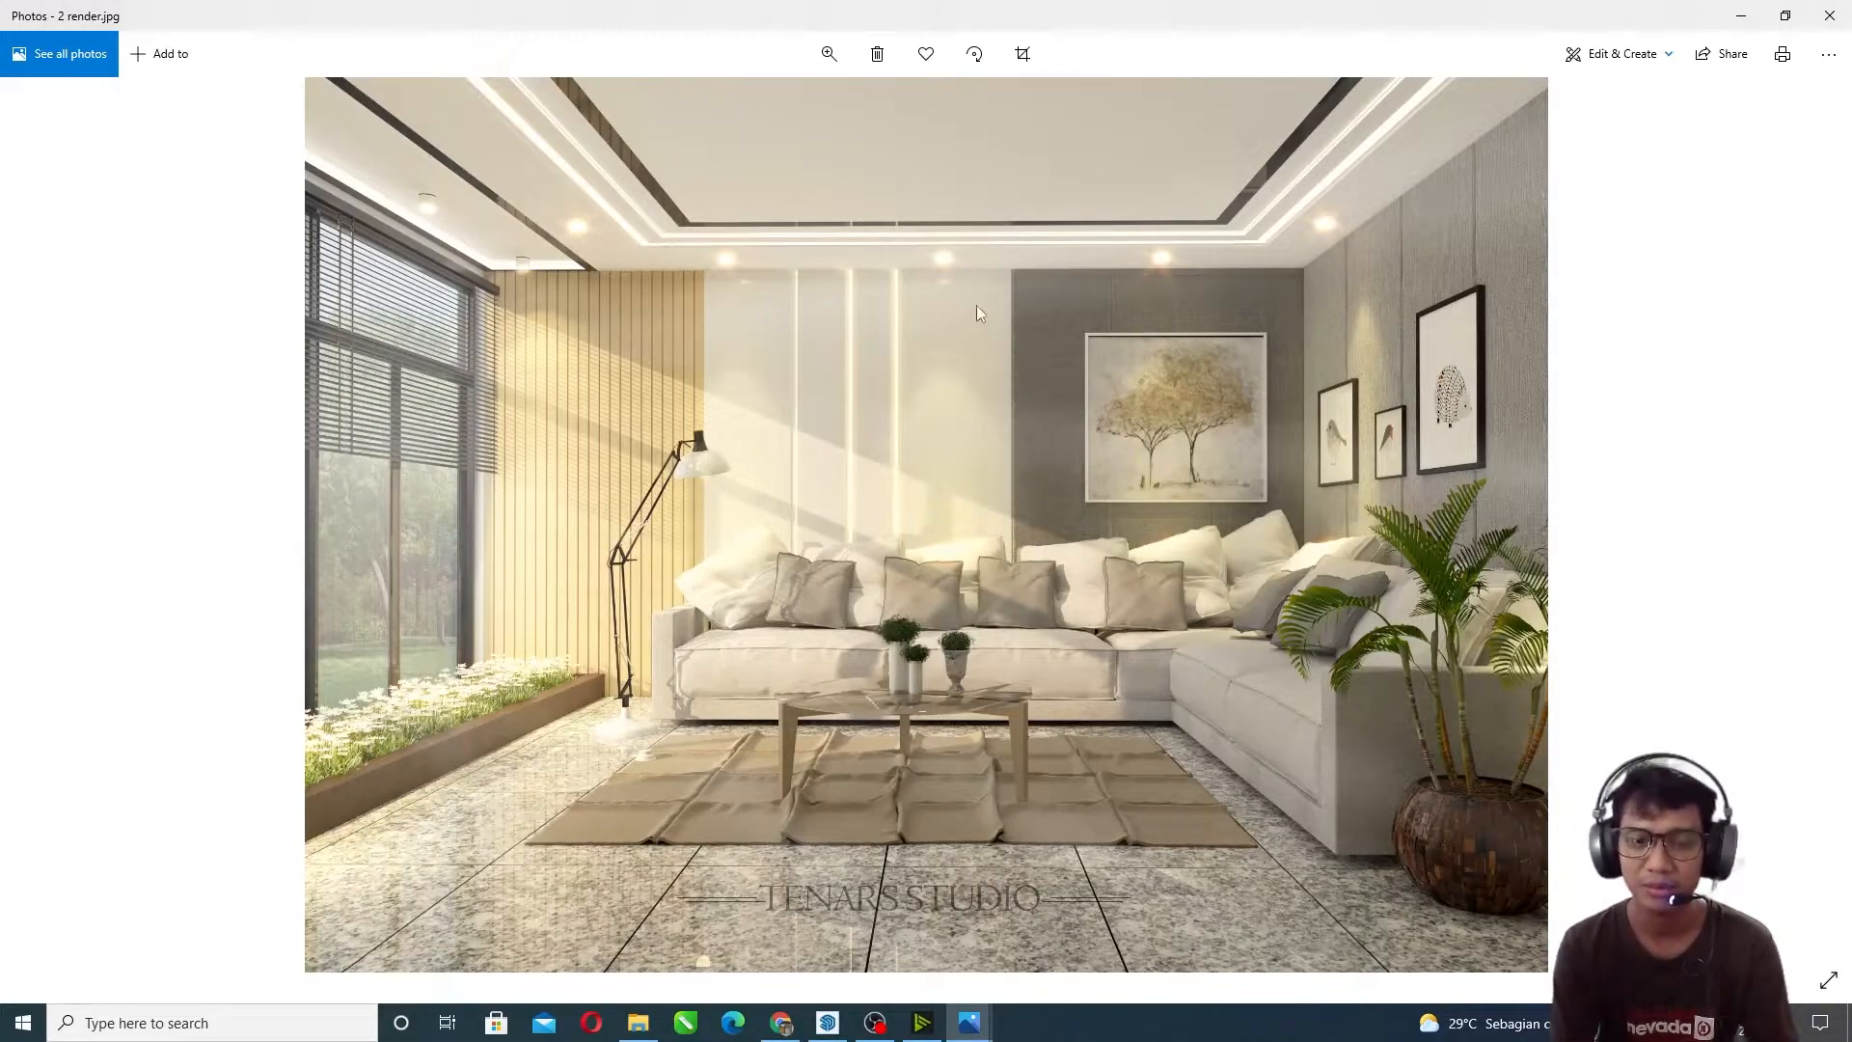
Step: Compare the low-angle image 1 render.jpg with the high-angle image 4 render.jpg once more
mouse_move(972, 1024)
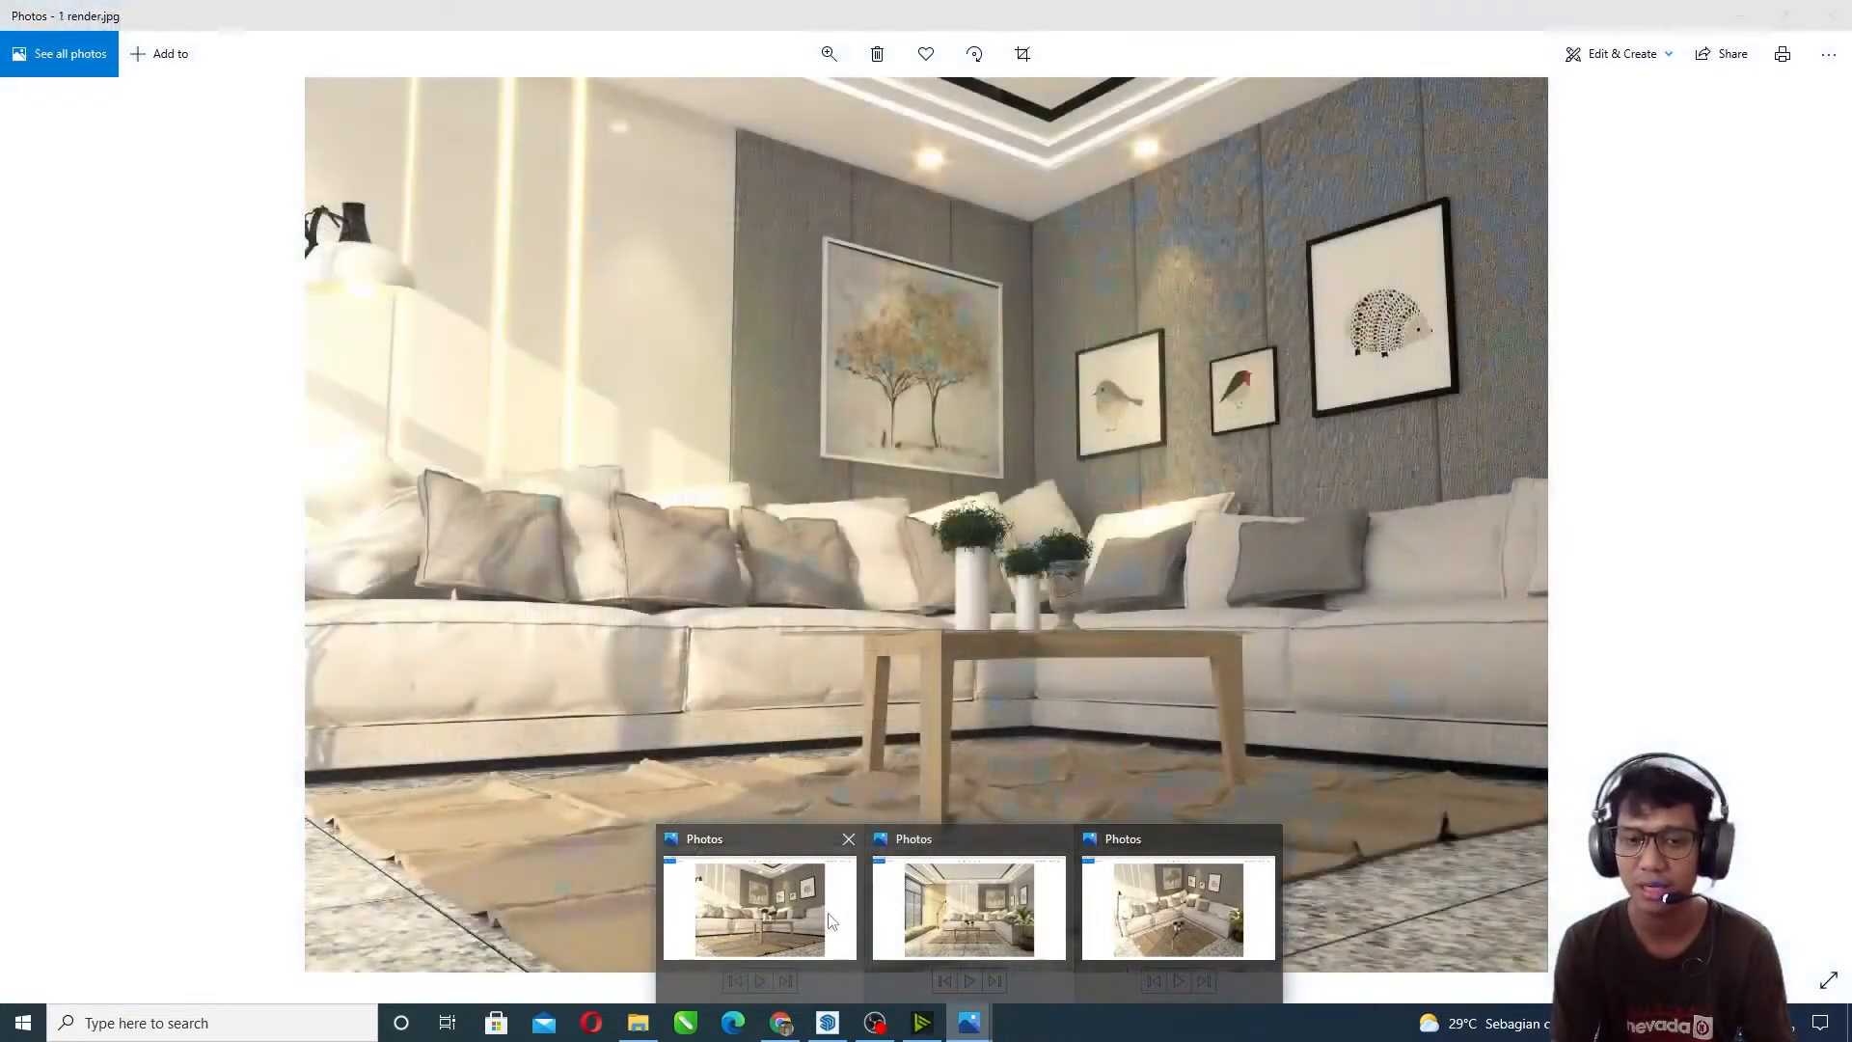
click(831, 921)
mouse_move(971, 1032)
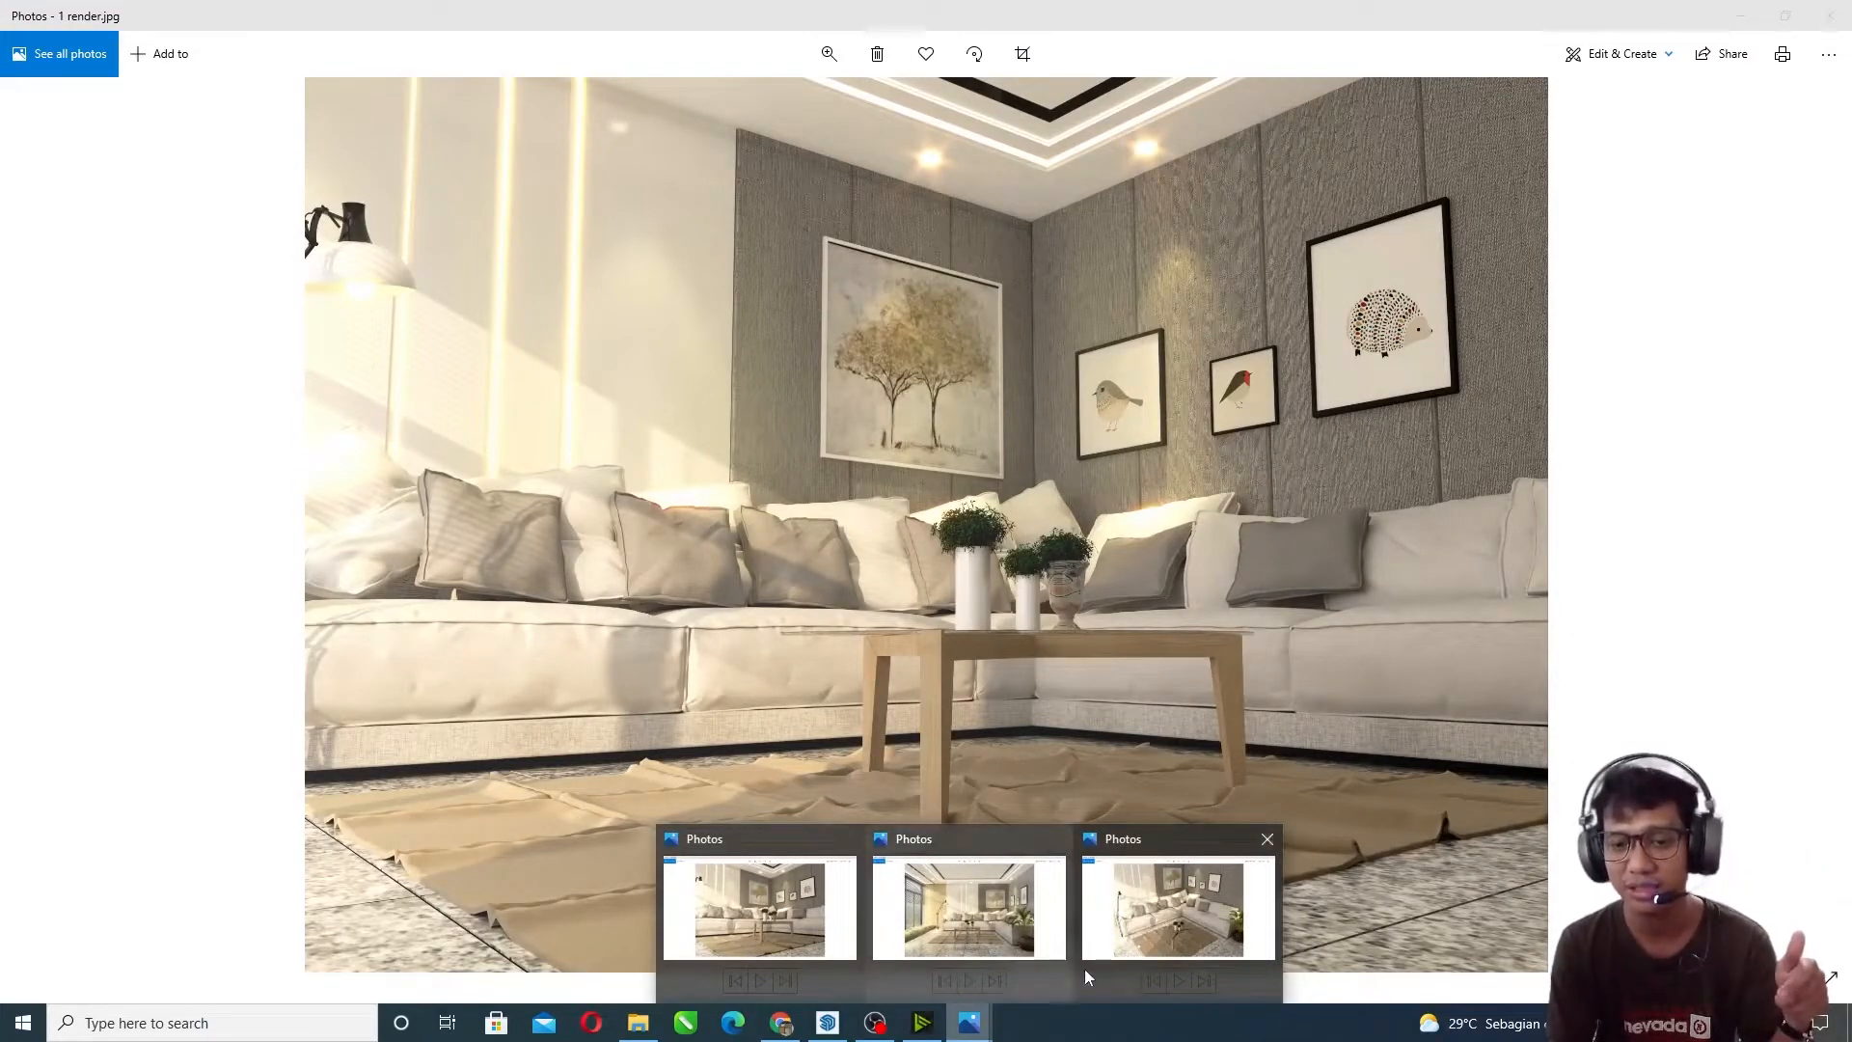
click(1166, 922)
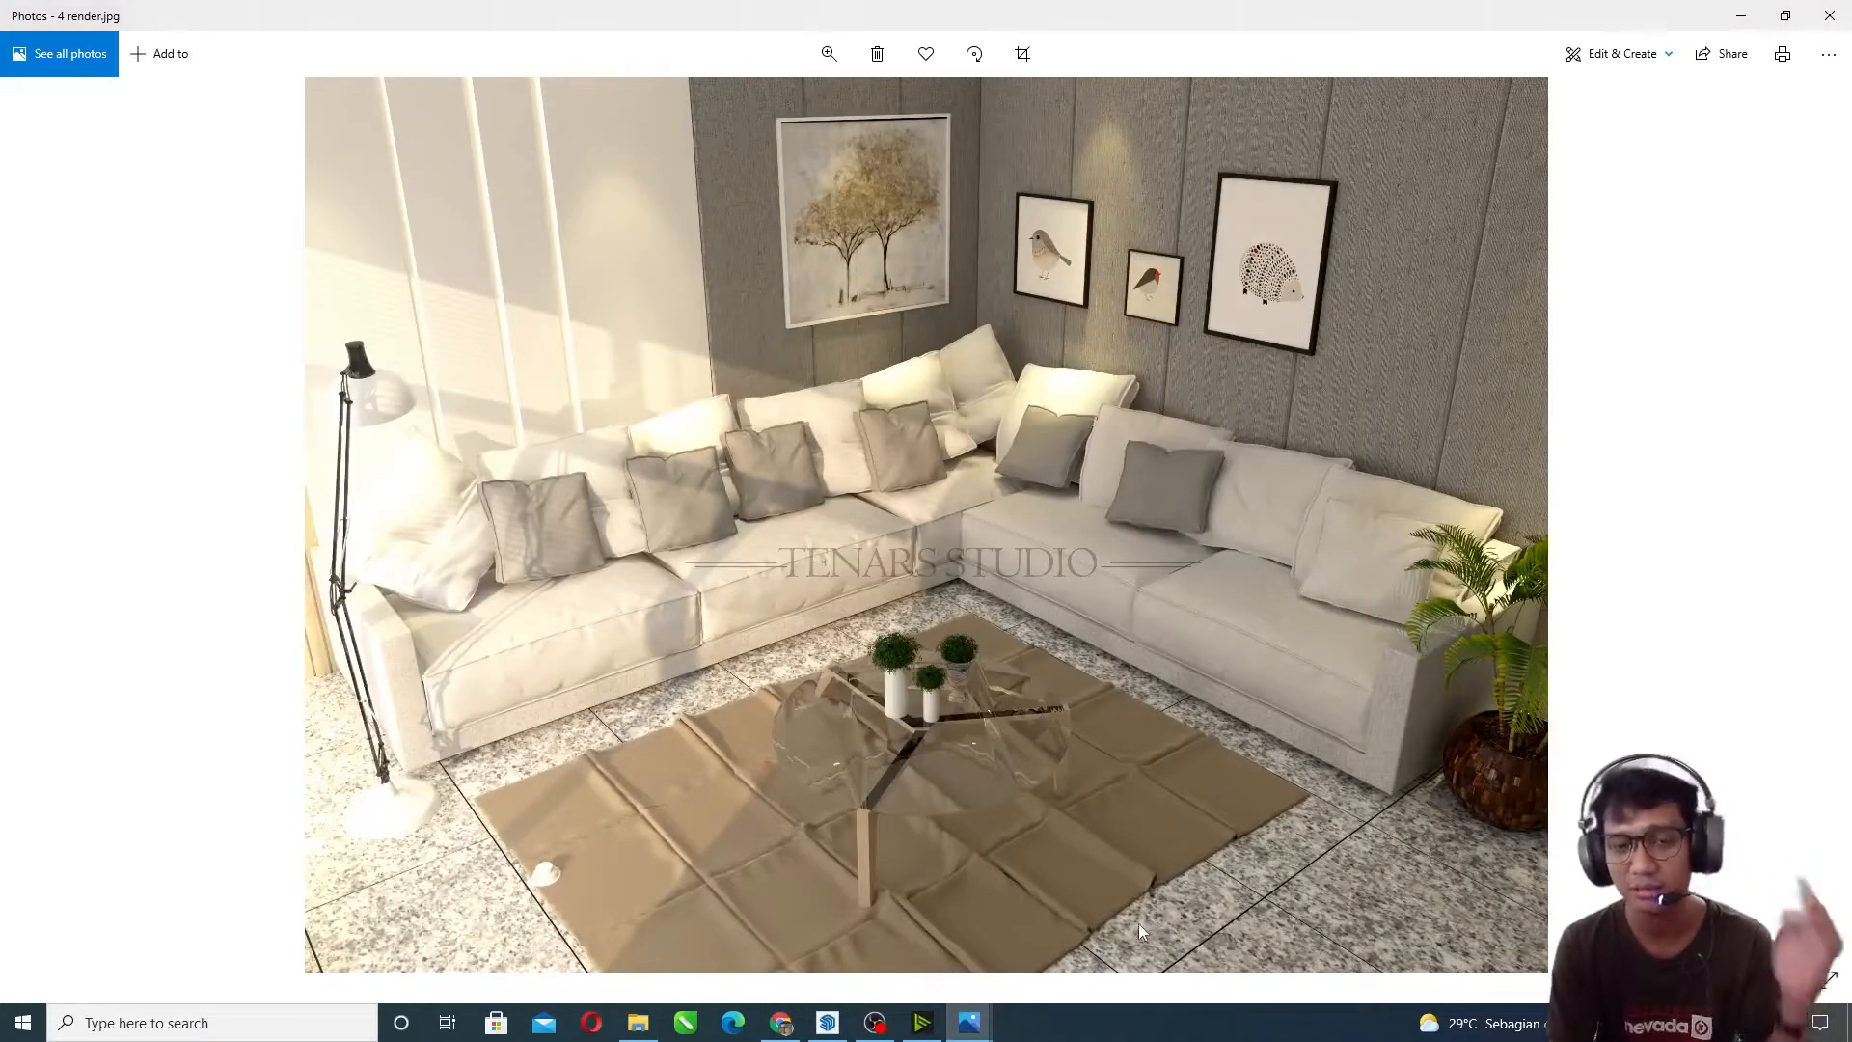
Step: Reopen 2 render.jpg and examine the back wall lighting and sofa close up before showing the whole image
mouse_move(969, 1023)
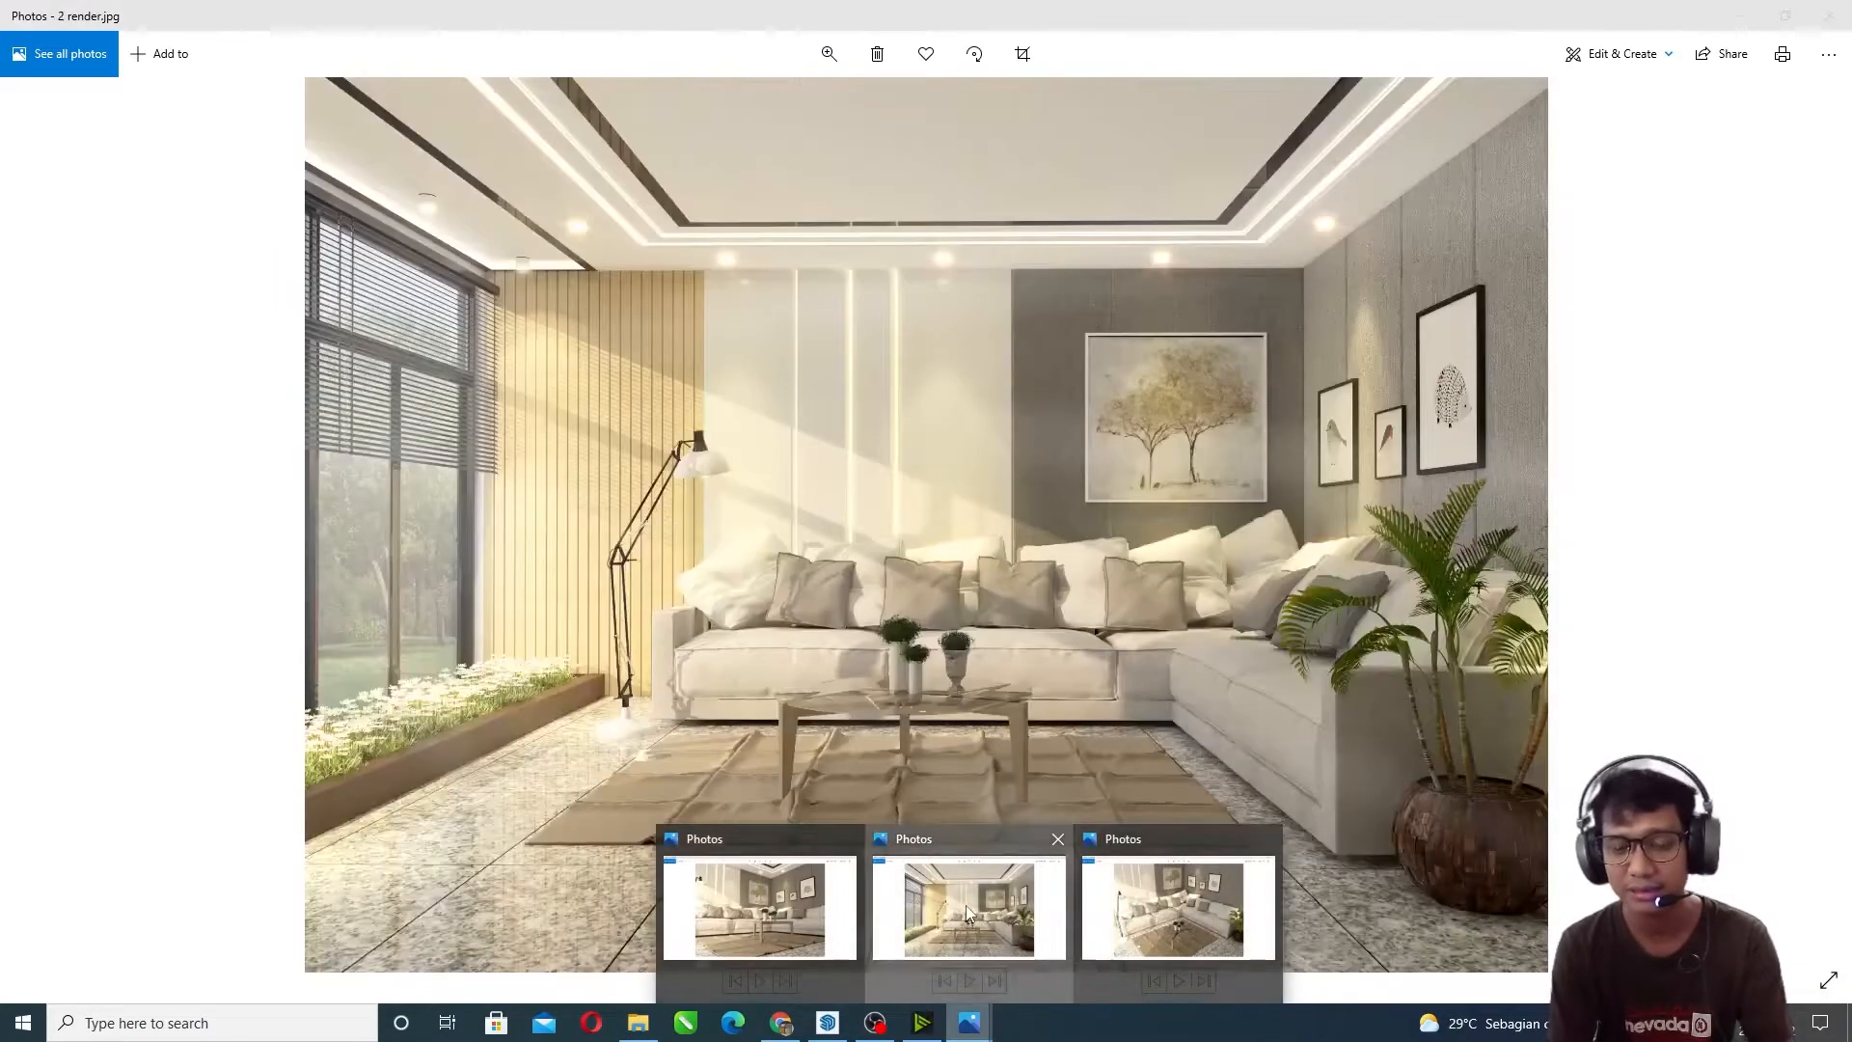
click(970, 912)
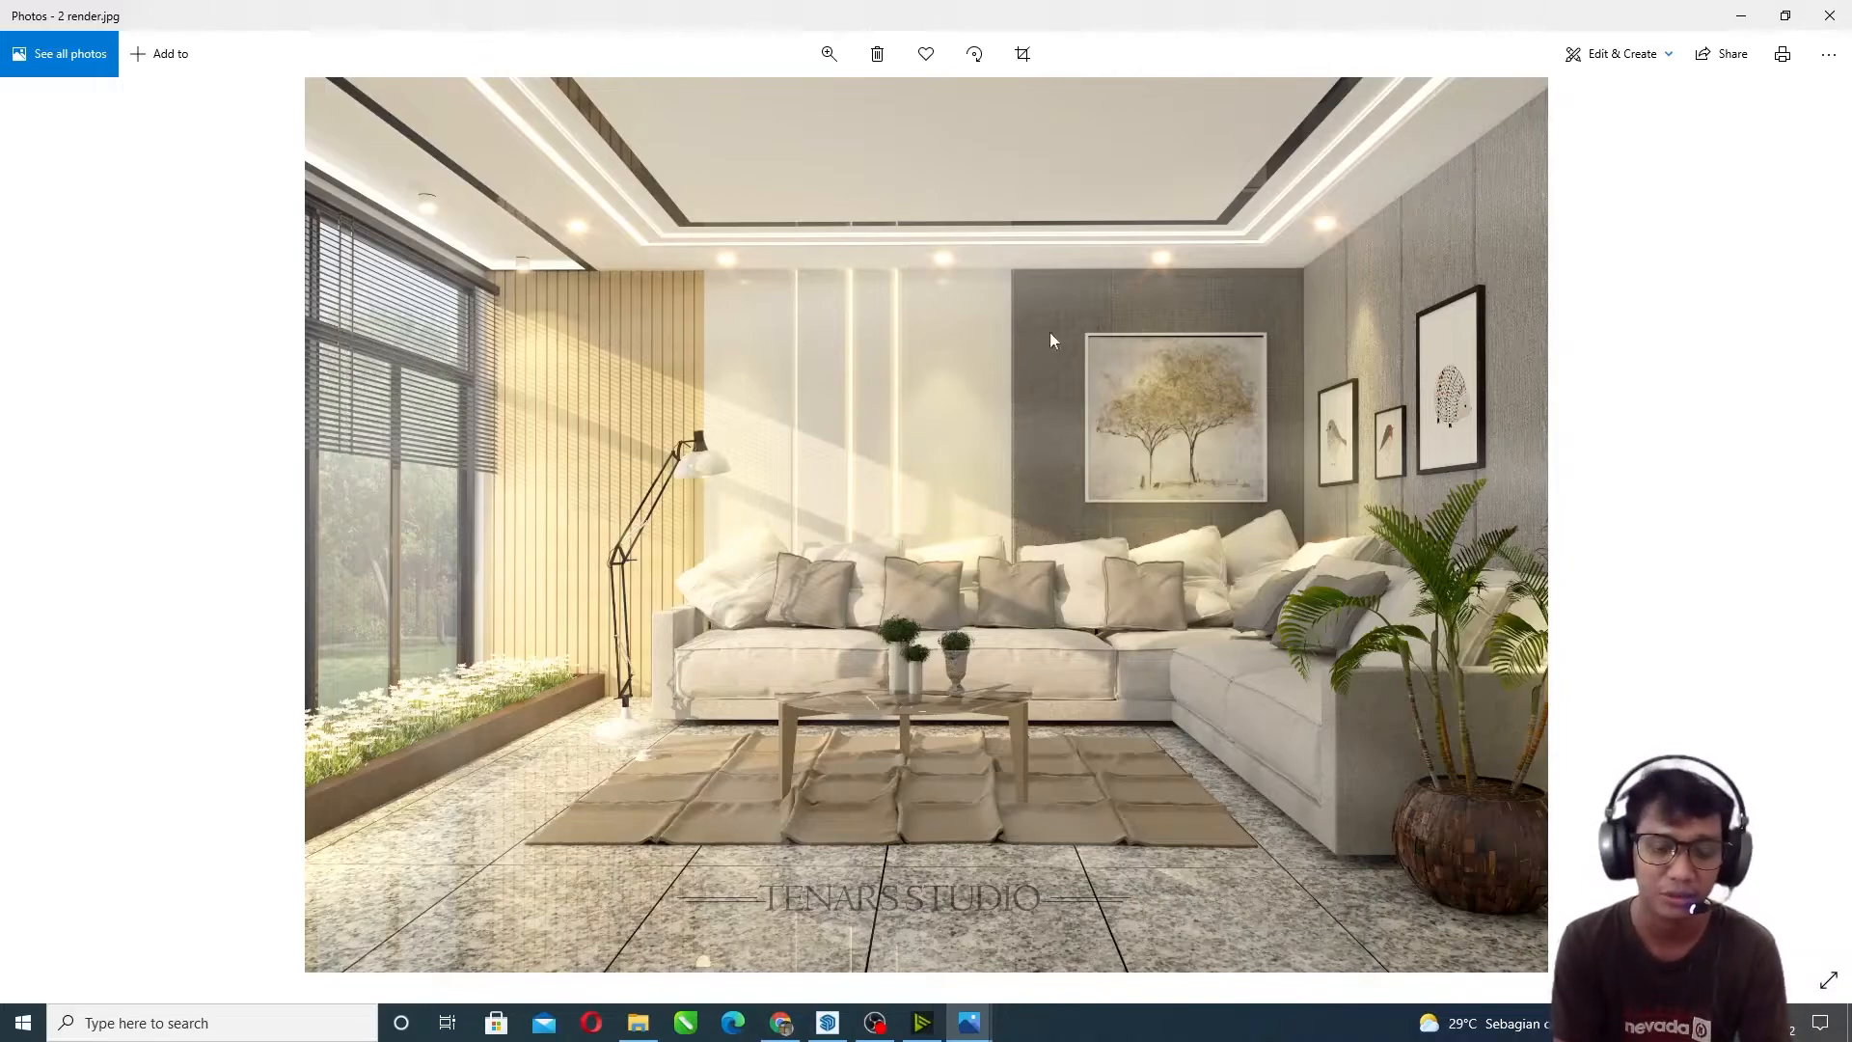
scroll(949, 421, up, 3)
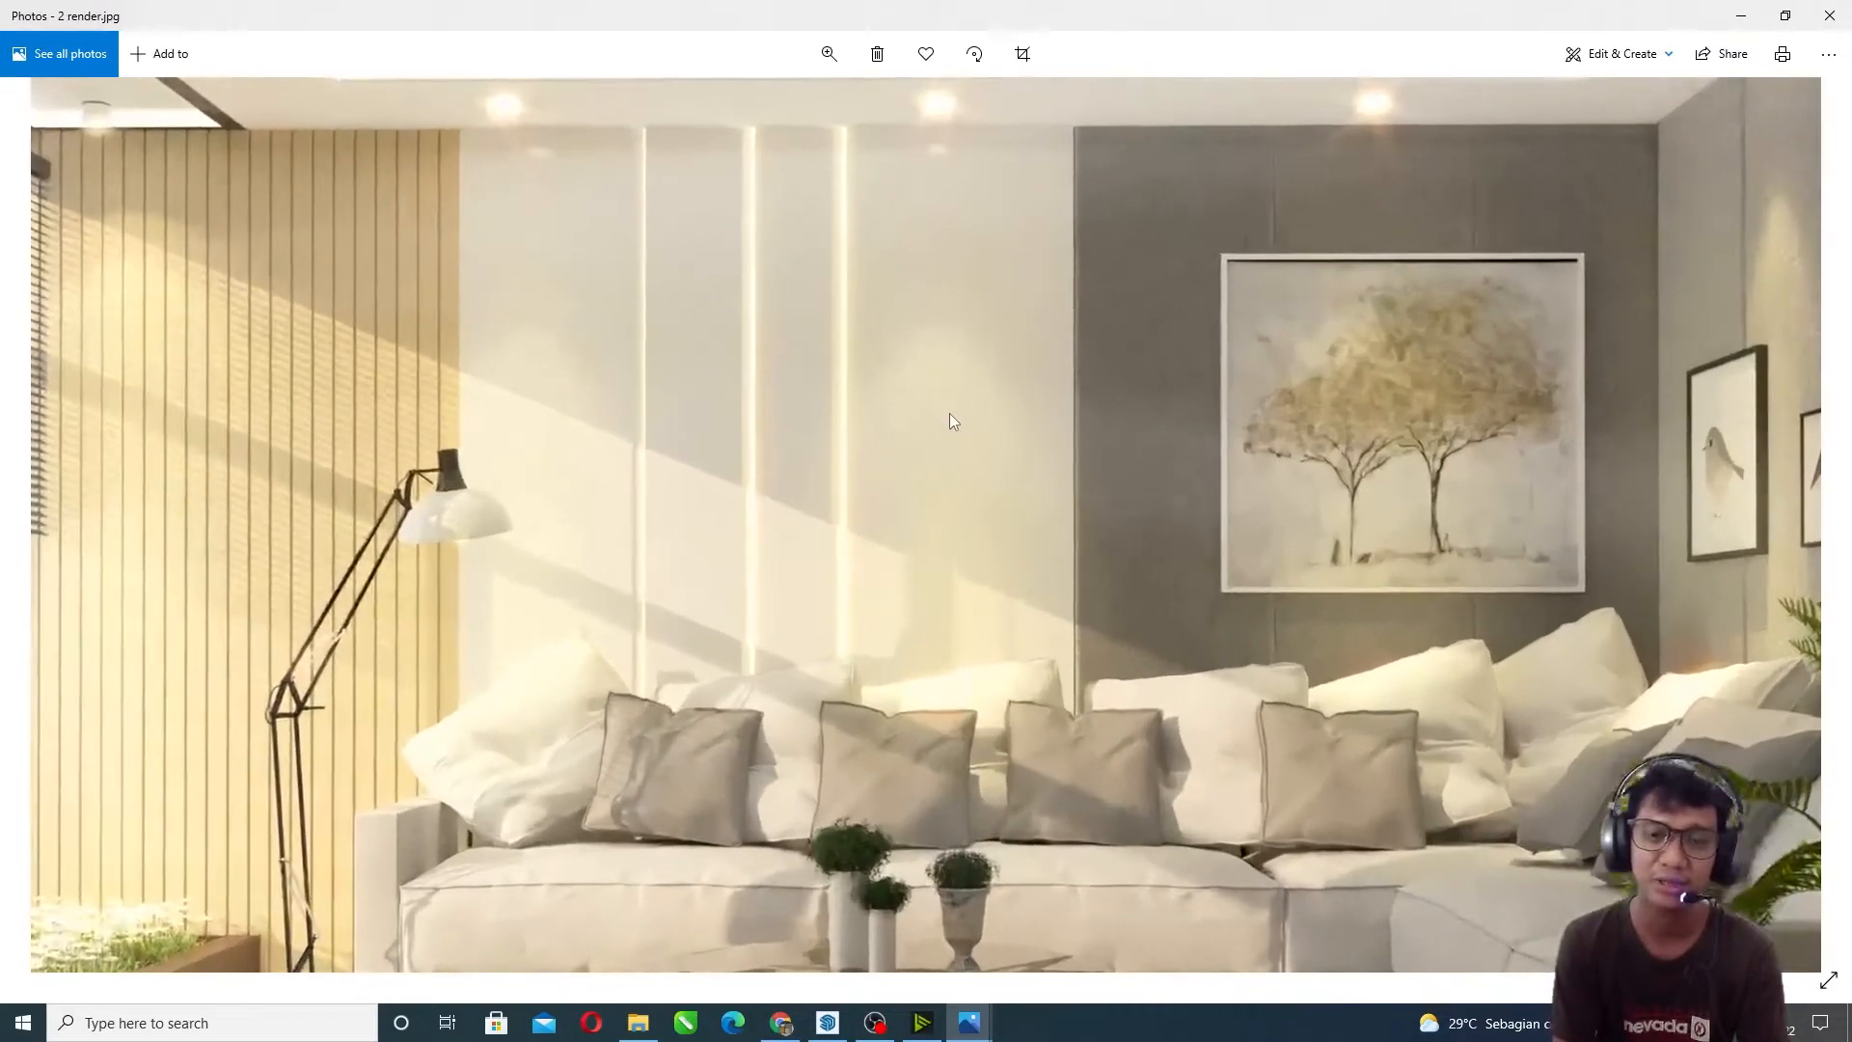
scroll(983, 457, down, 3)
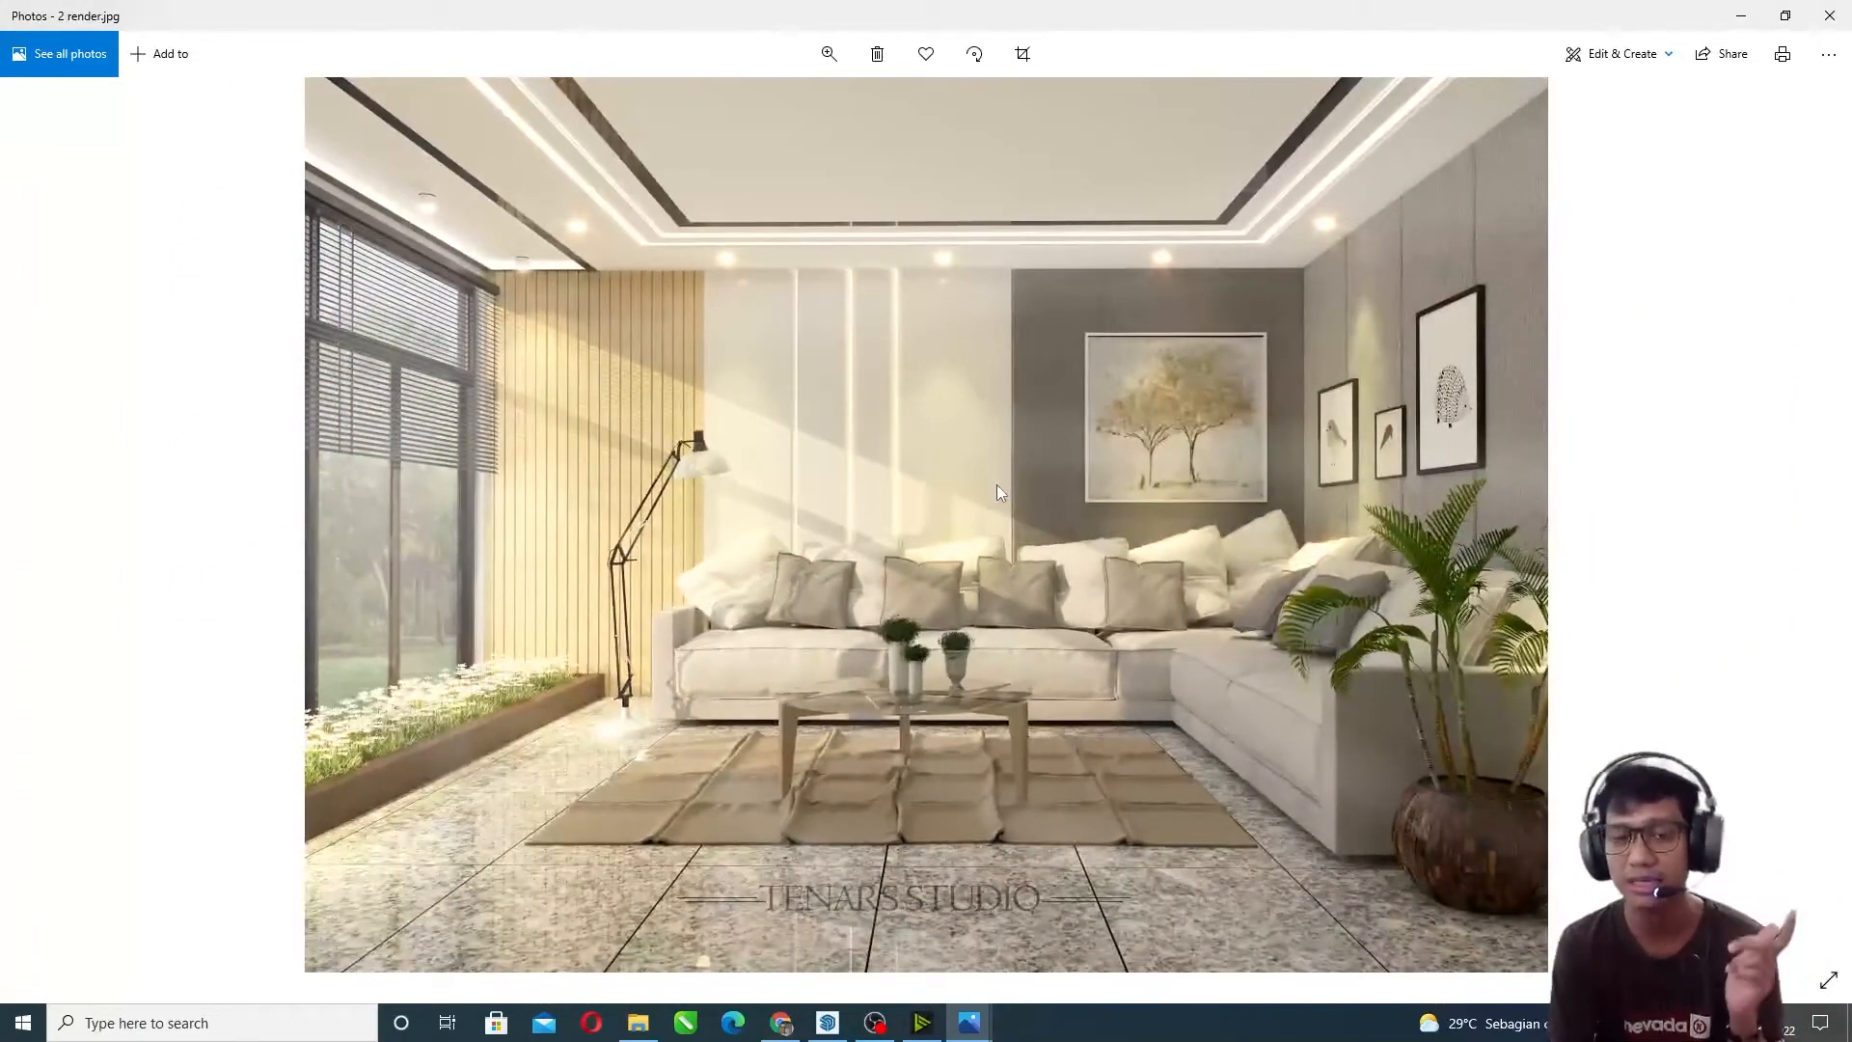